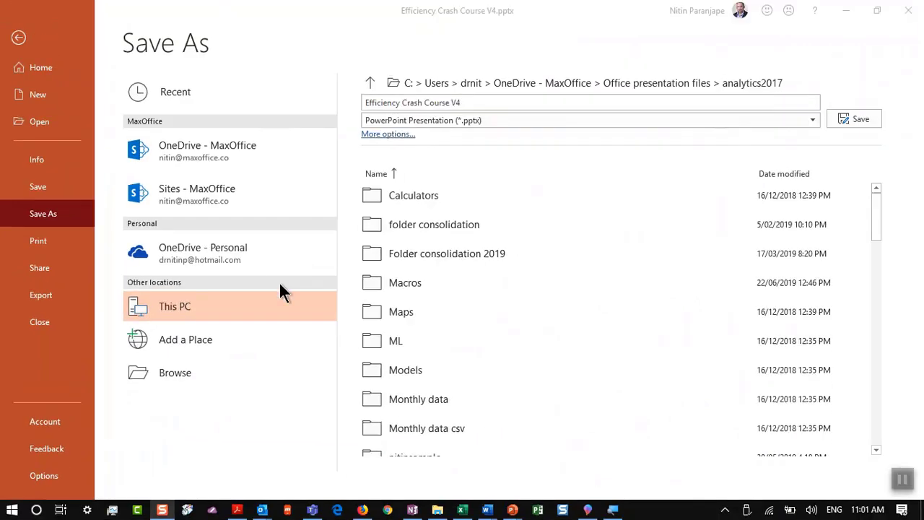
- Return to Efficiency Crash Course V4.pptx and leave Save As for the slide thumbnail view
{"action": "key", "text": "alt+Tab"}
{"action": "key", "text": "alt+Tab"}
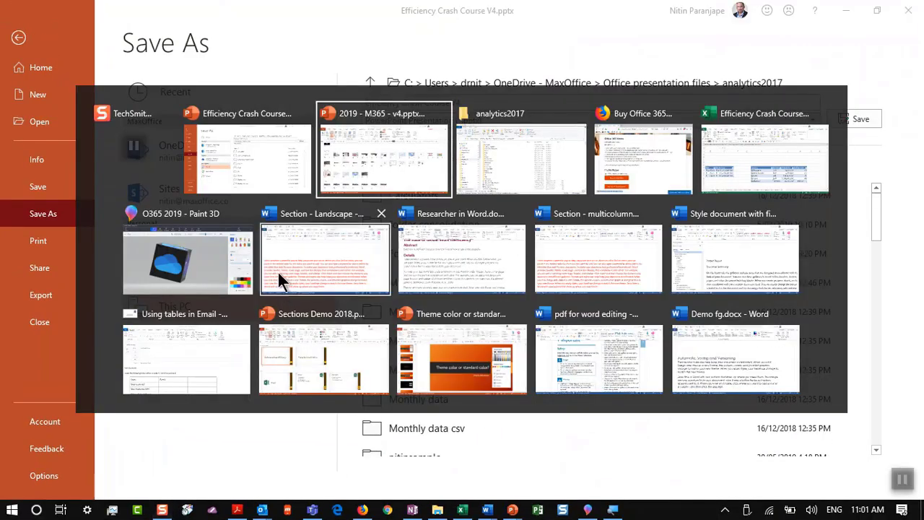
{"action": "key", "text": "alt+shift+Tab"}
{"action": "key", "text": "Escape"}
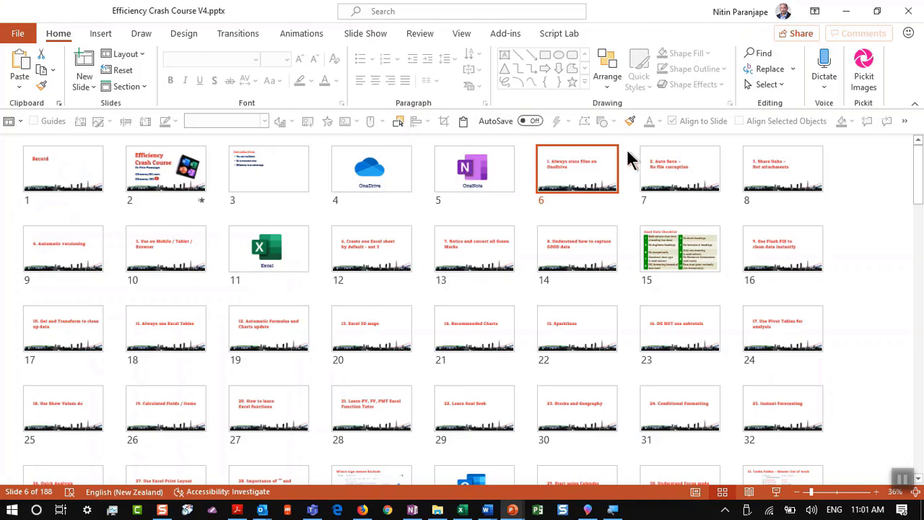
- Present slide 6 'Always store files on OneDrive' and slide 7 'Auto Save – No file corruption', then end the show
{"action": "left_click", "coordinate": [776, 492]}
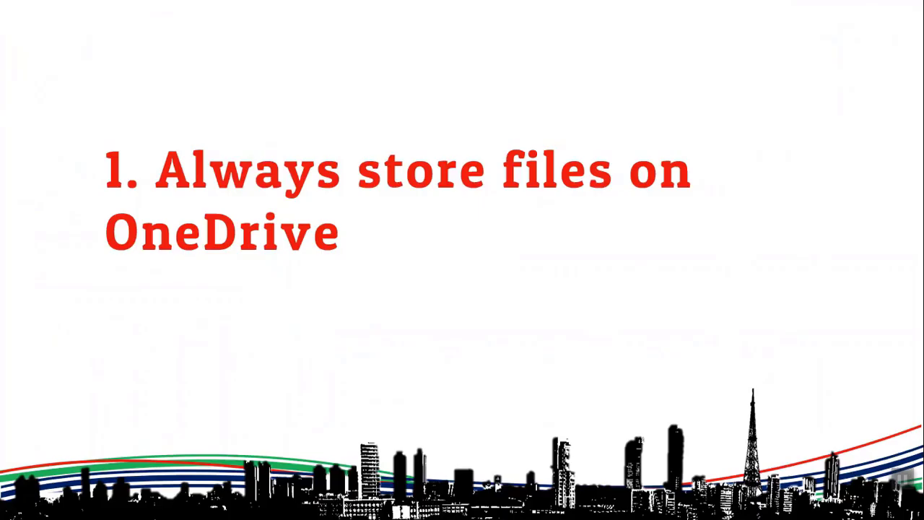
{"action": "left_click", "coordinate": [354, 260]}
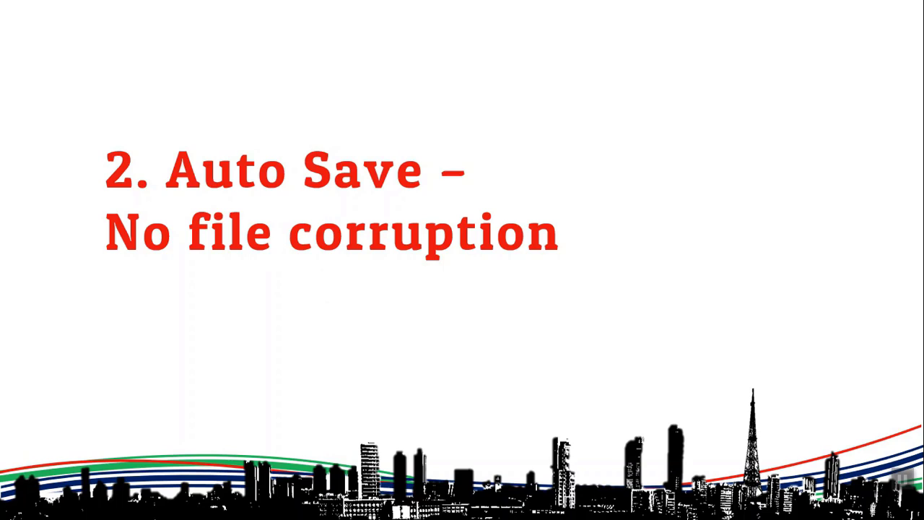
{"action": "key", "text": "Escape"}
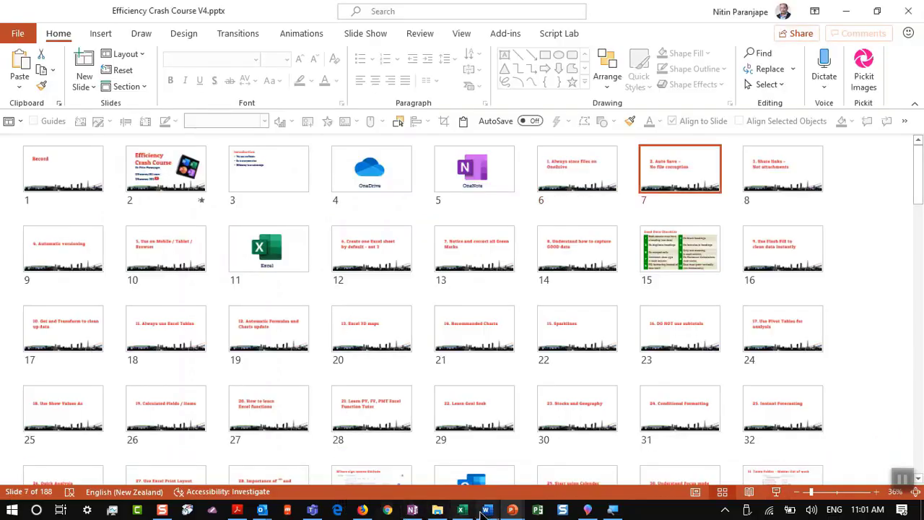
{"action": "mouse_move", "coordinate": [486, 509]}
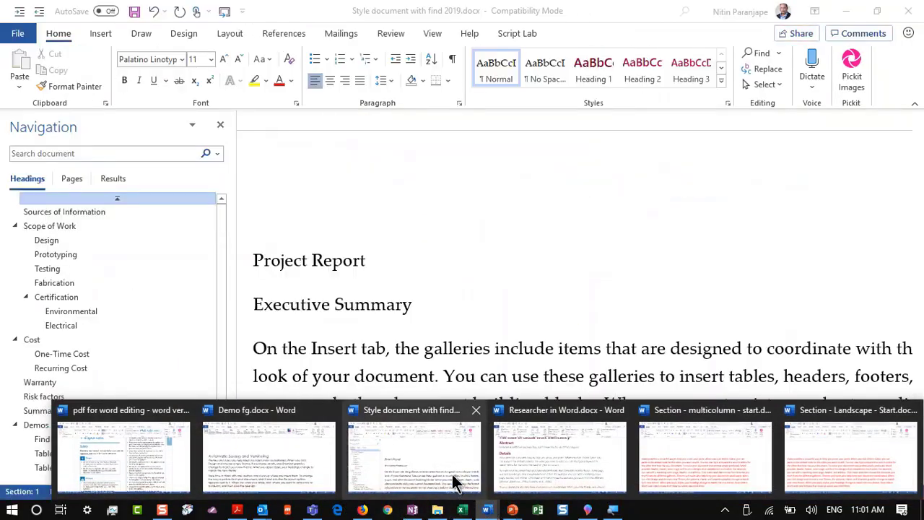
- Switch to Demo fg.docx and collapse the ribbon to show more text
{"action": "left_click", "coordinate": [310, 437]}
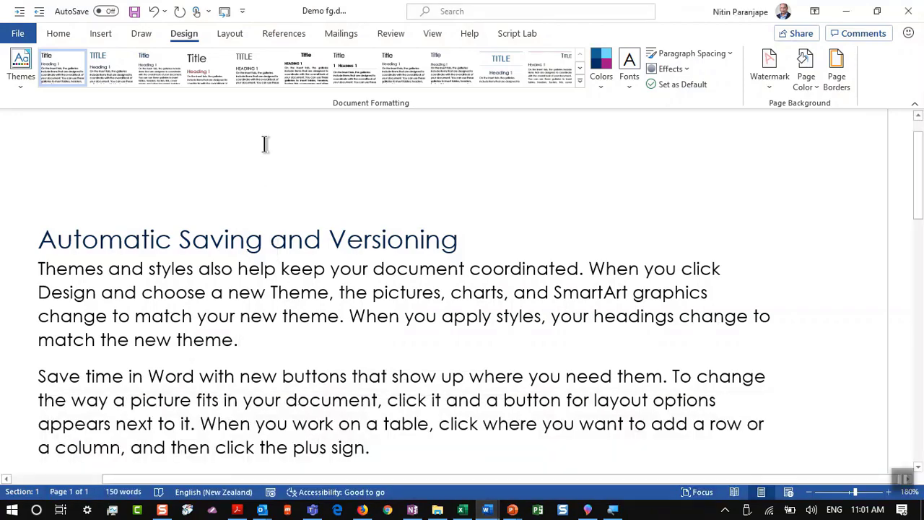
{"action": "scroll", "coordinate": [265, 144], "scroll_direction": "up", "scroll_amount": 8, "text": "ctrl"}
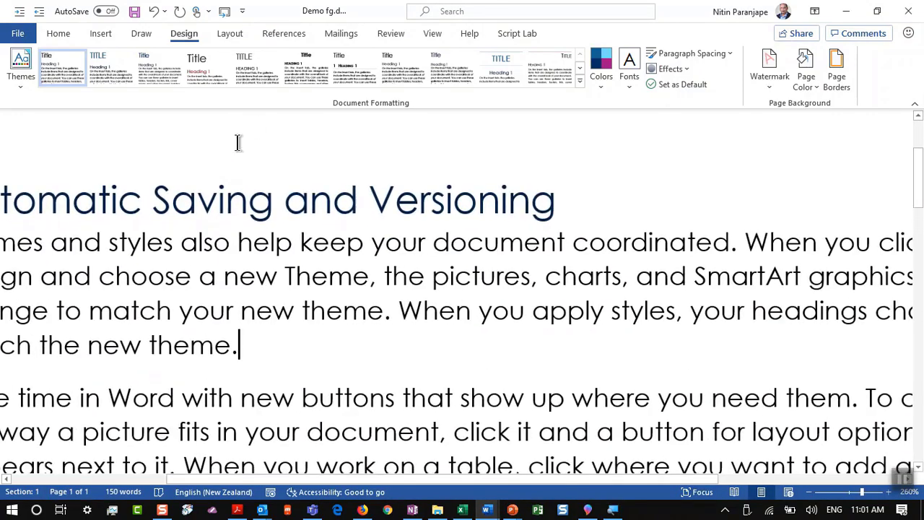
{"action": "scroll", "coordinate": [237, 143], "scroll_direction": "down", "scroll_amount": 2, "text": "ctrl"}
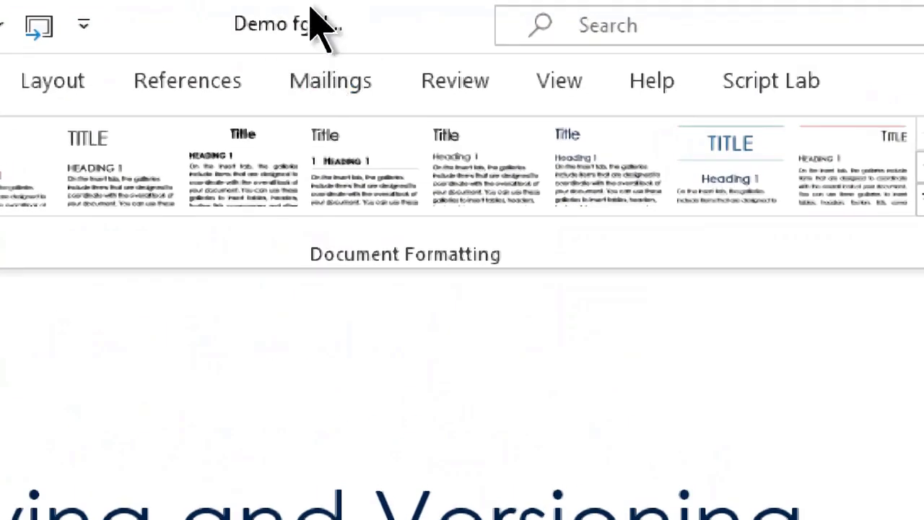
{"action": "key", "text": "alt+p"}
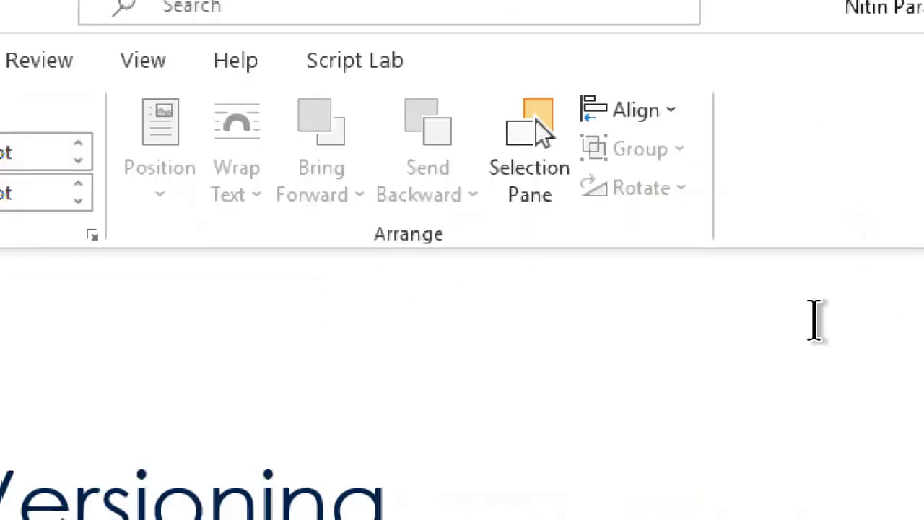
{"action": "left_click", "coordinate": [901, 256]}
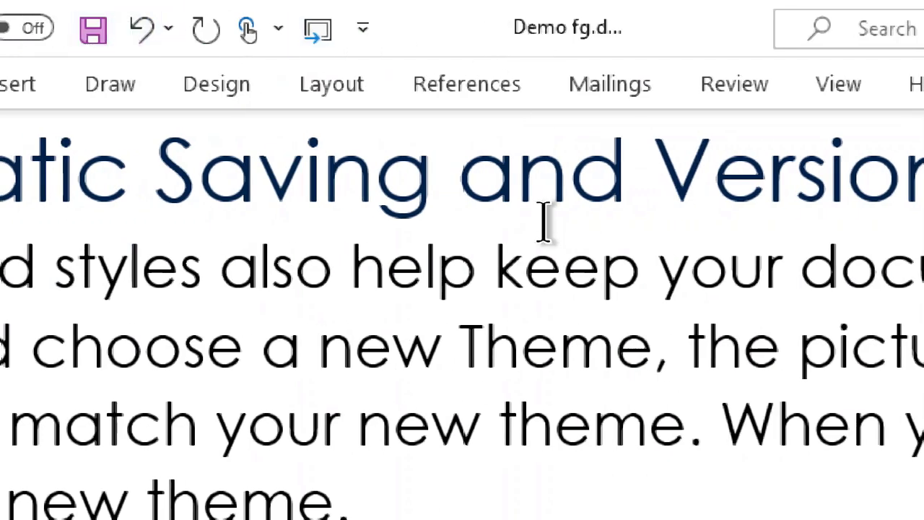
- Color the word 'keep' in the first paragraph red
{"action": "left_click", "coordinate": [546, 287]}
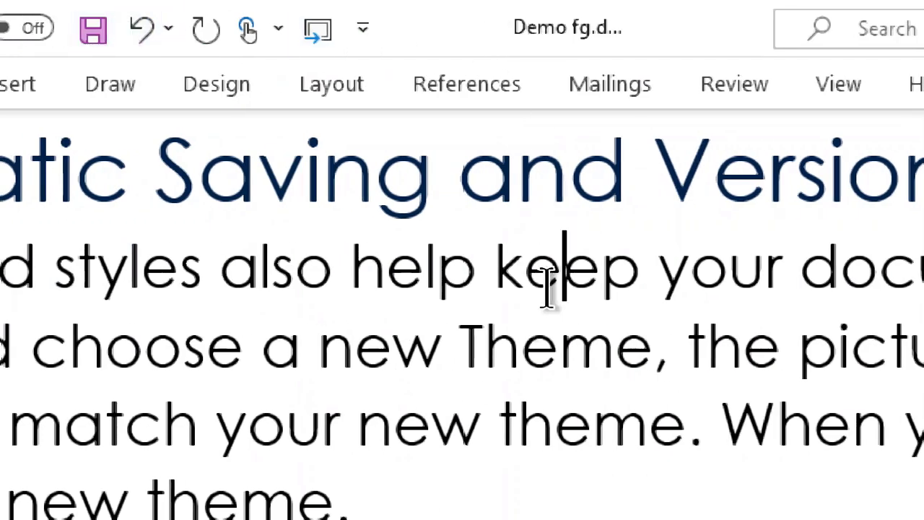
{"action": "double_click", "coordinate": [546, 288]}
{"action": "left_click", "coordinate": [744, 240]}
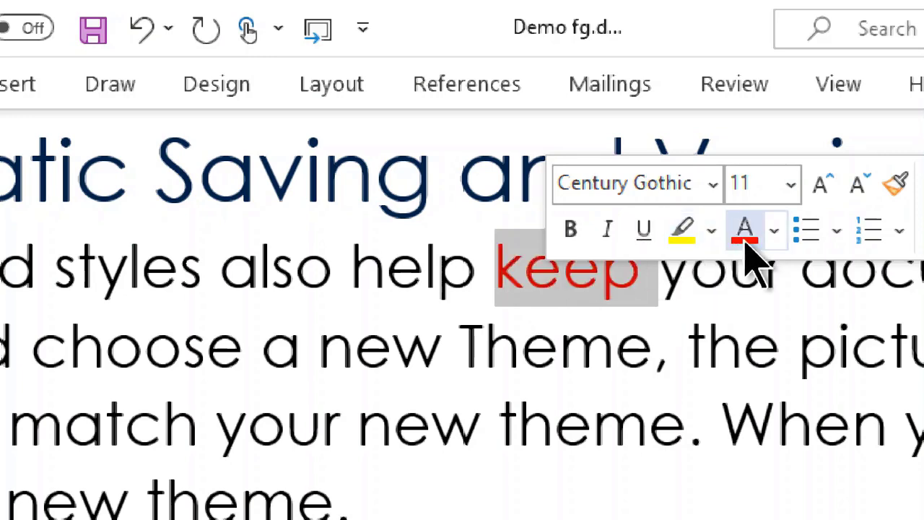
{"action": "left_click", "coordinate": [709, 329]}
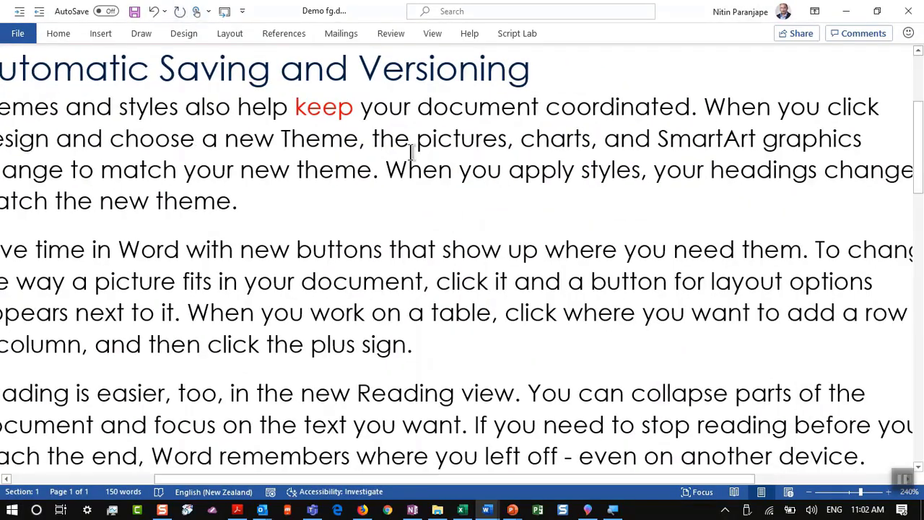
- Close Demo fg.docx without saving the red-word change
{"action": "key", "text": "alt+f"}
{"action": "key", "text": "Escape"}
{"action": "key", "text": "alt+F4"}
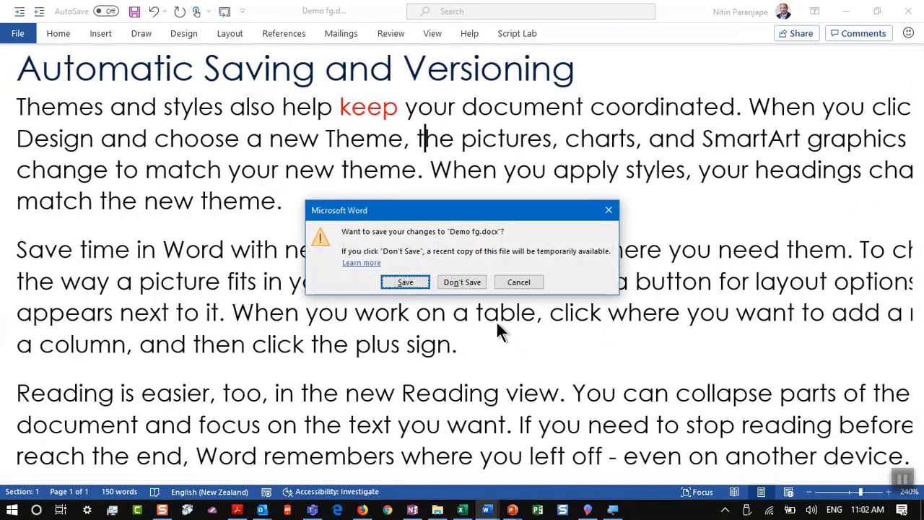
{"action": "left_click", "coordinate": [461, 282]}
- Switch to the Style document with find 2019 window and show its File Home page
{"action": "key", "text": "alt+f"}
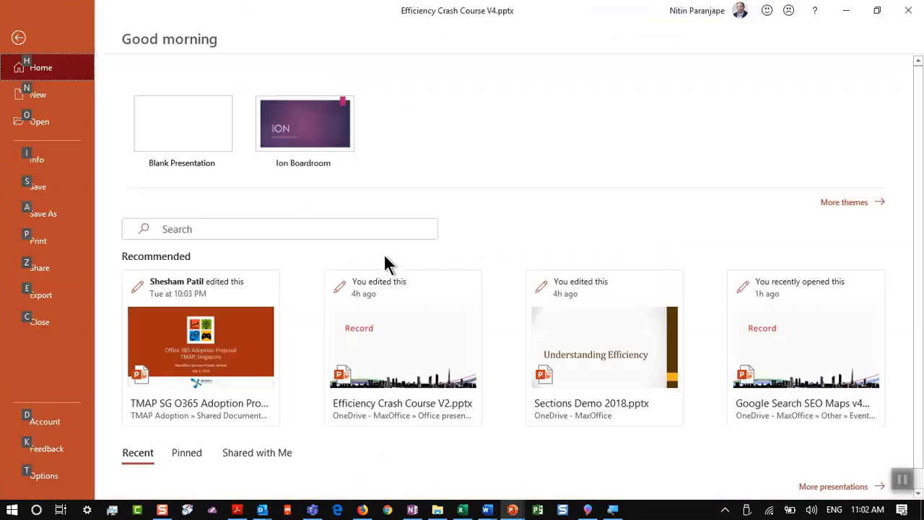
{"action": "key", "text": "Escape"}
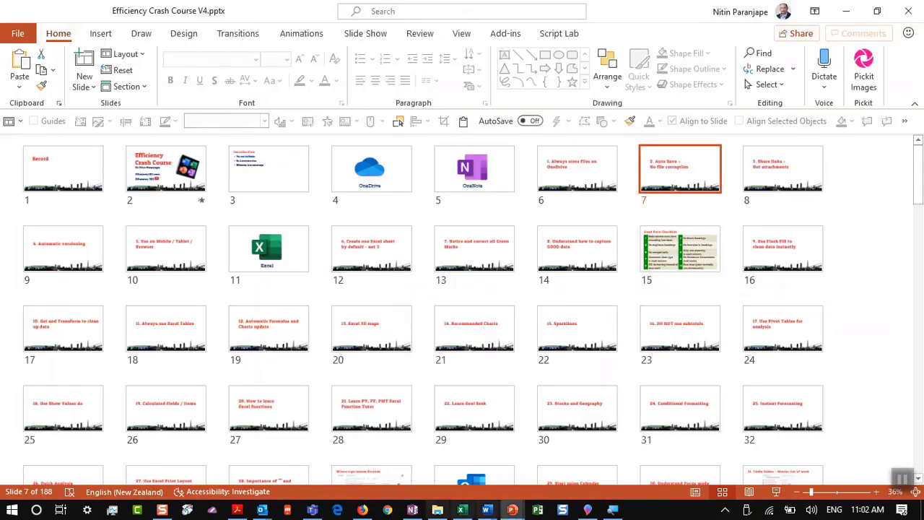
{"action": "left_click", "coordinate": [487, 510]}
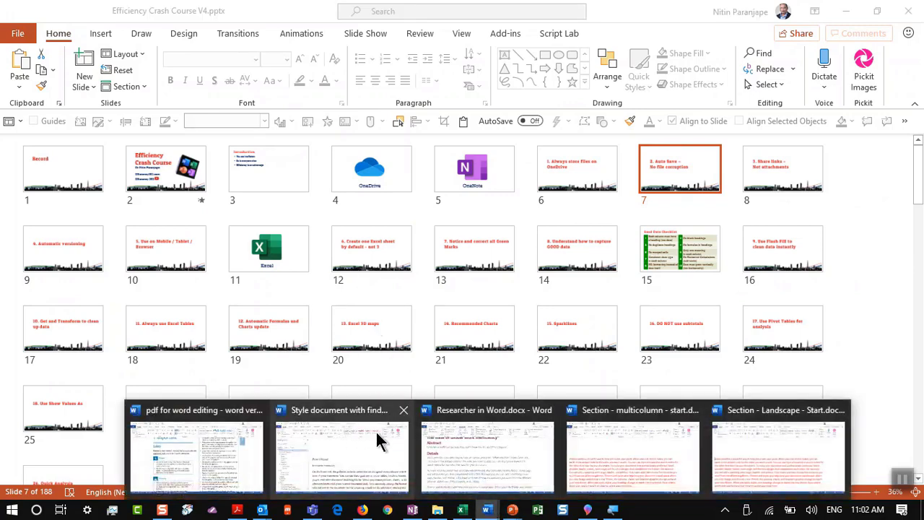
{"action": "left_click", "coordinate": [382, 433]}
{"action": "key", "text": "alt+f"}
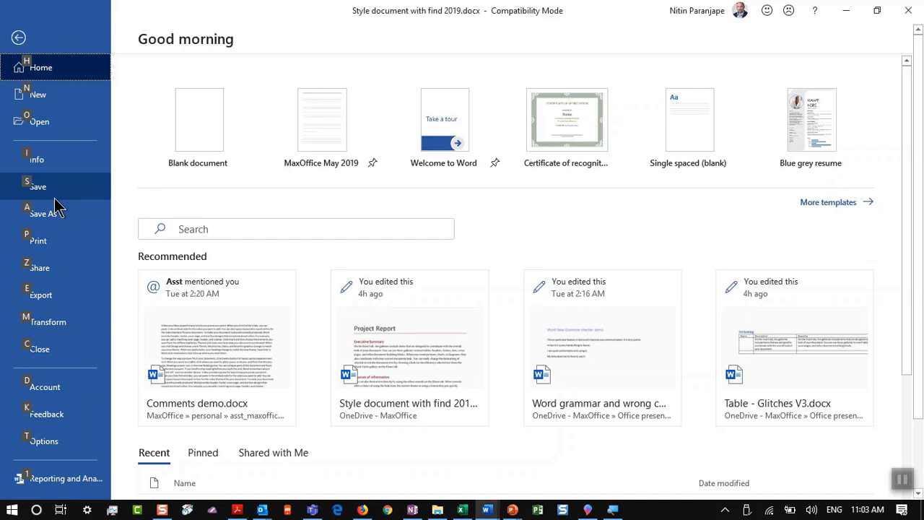
- Reopen Demo fg.docx from the recent list and color the word 'Themes' red
{"action": "left_click", "coordinate": [67, 132]}
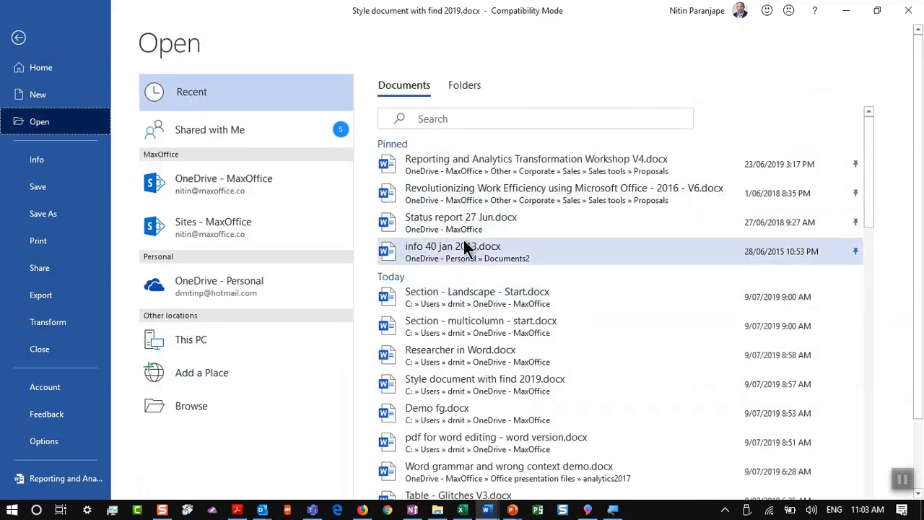
{"action": "left_click", "coordinate": [463, 423]}
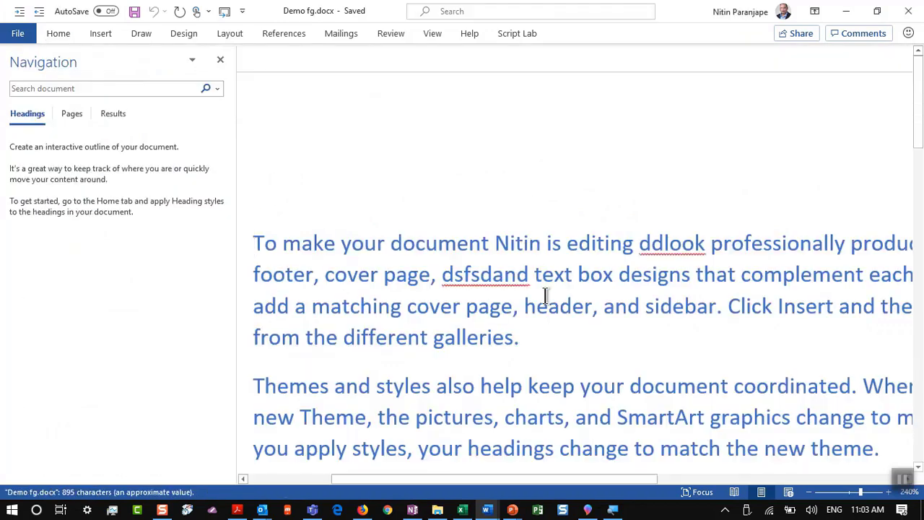
{"action": "scroll", "coordinate": [546, 296], "scroll_direction": "down", "scroll_amount": 5}
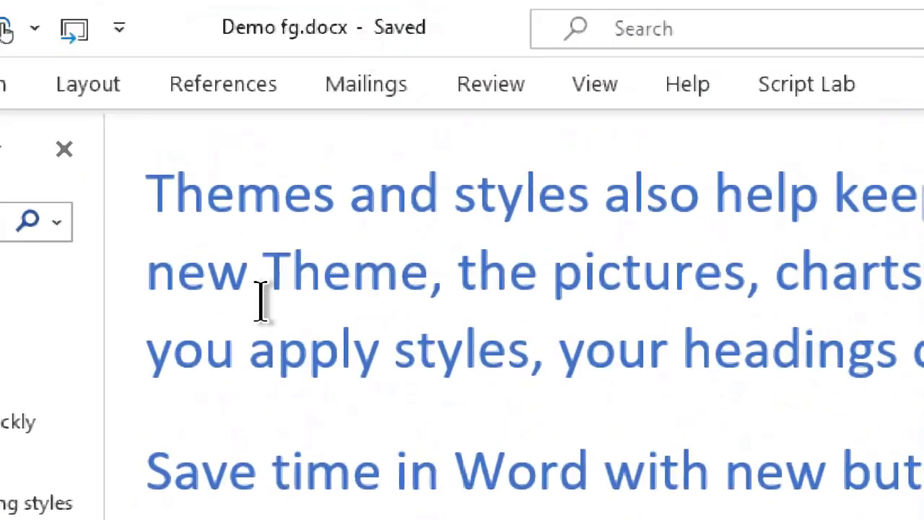
{"action": "double_click", "coordinate": [282, 195]}
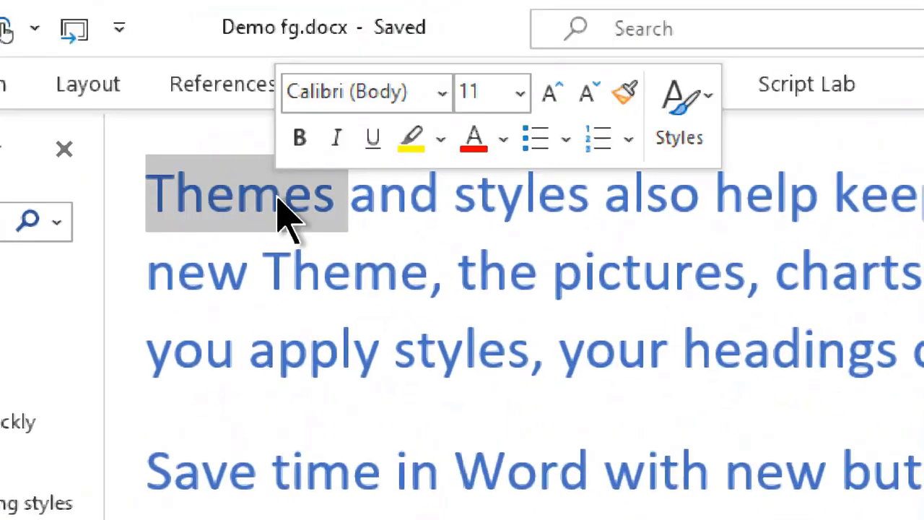
{"action": "left_click", "coordinate": [485, 142]}
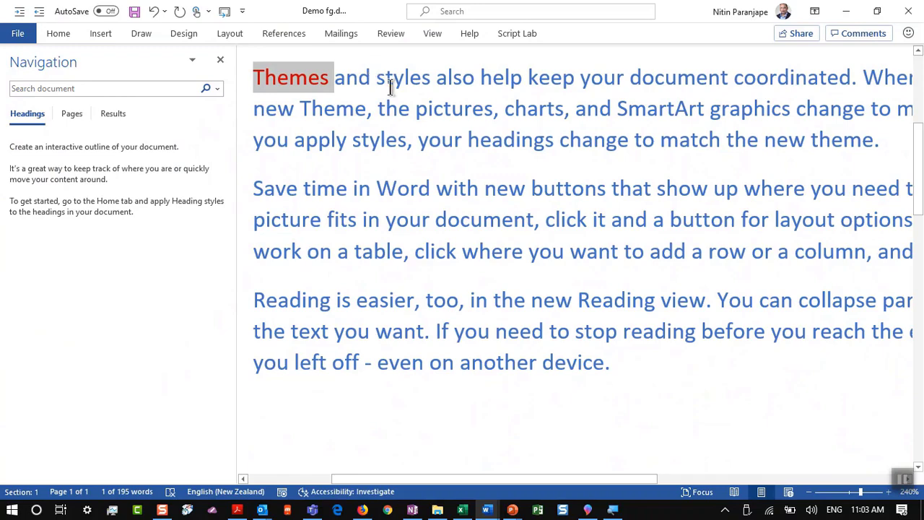
{"action": "left_click", "coordinate": [389, 87]}
- Close Demo fg.docx, discarding the change
{"action": "key", "text": "alt+f"}
{"action": "key", "text": "c"}
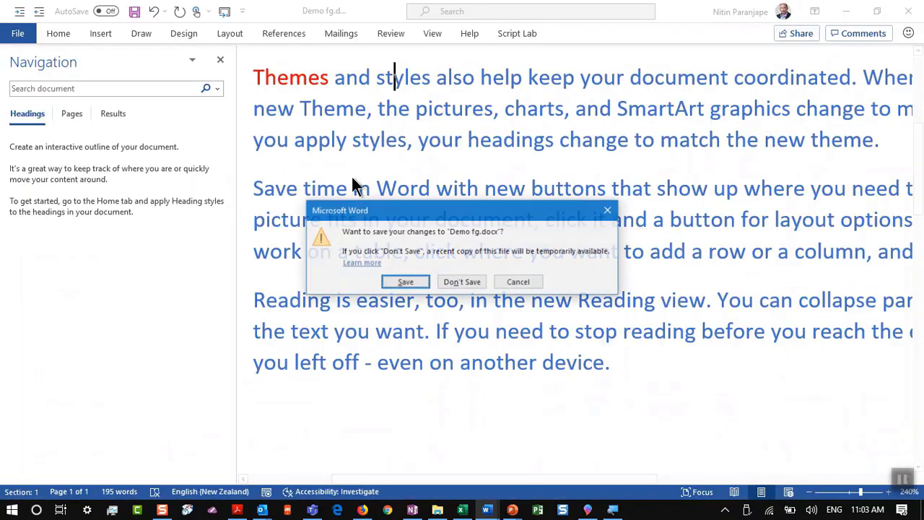
{"action": "left_click", "coordinate": [474, 282]}
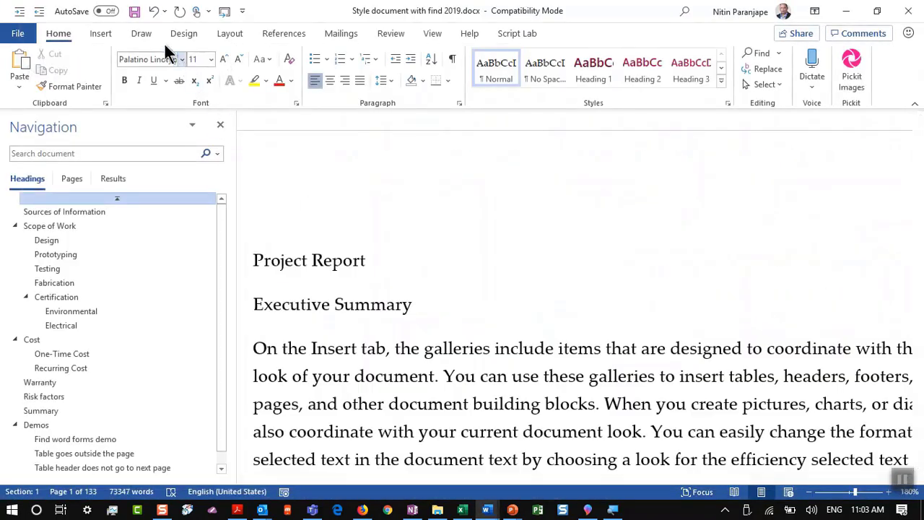
- Glance at the OneDrive - MaxOffice folder via Start search 'onedr', close it, and show Word's File Home page
{"action": "key", "text": "super"}
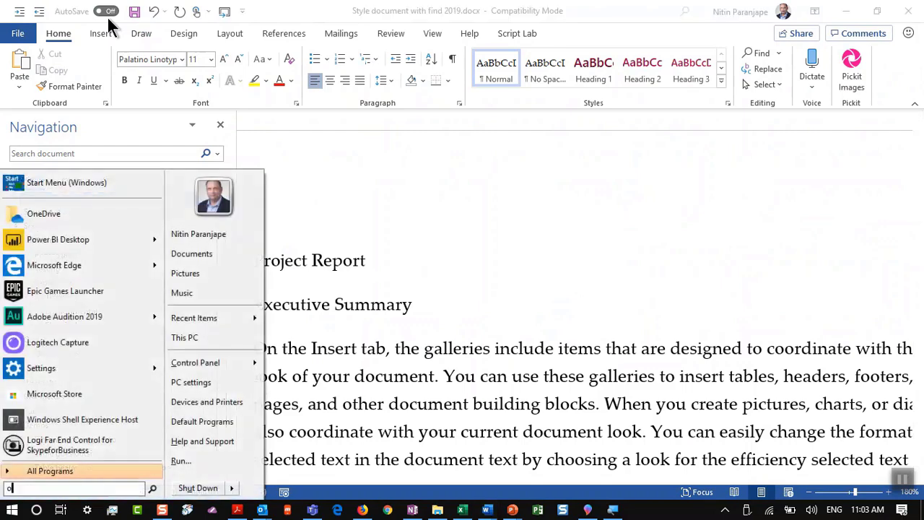
{"action": "type", "text": "onedr"}
{"action": "key", "text": "Return"}
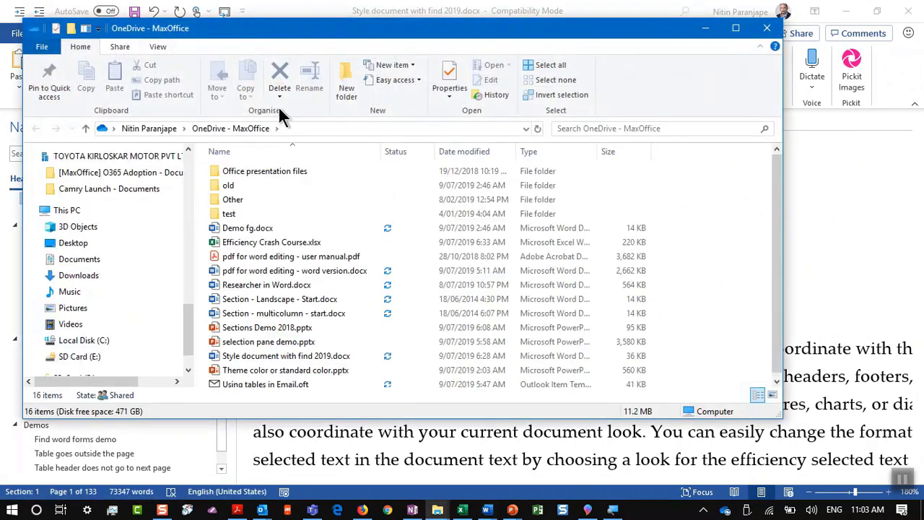
{"action": "key", "text": "alt+F4"}
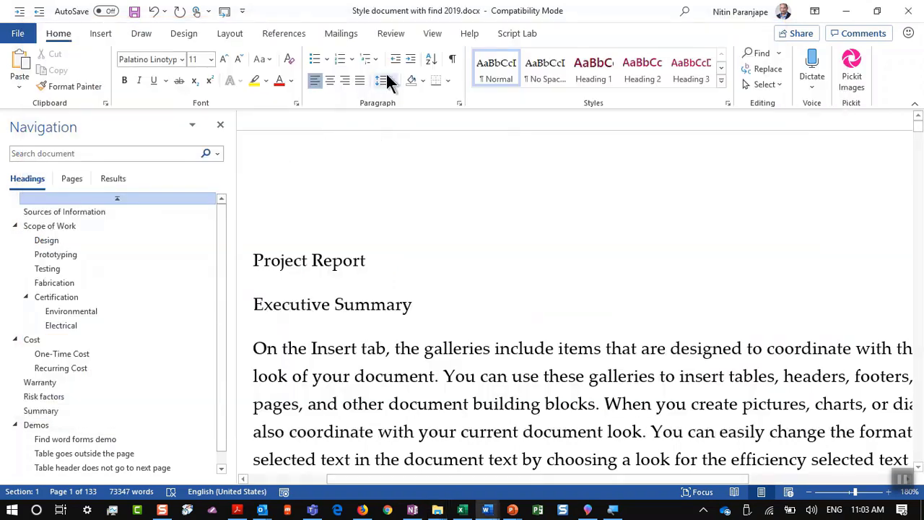
{"action": "left_click", "coordinate": [383, 257]}
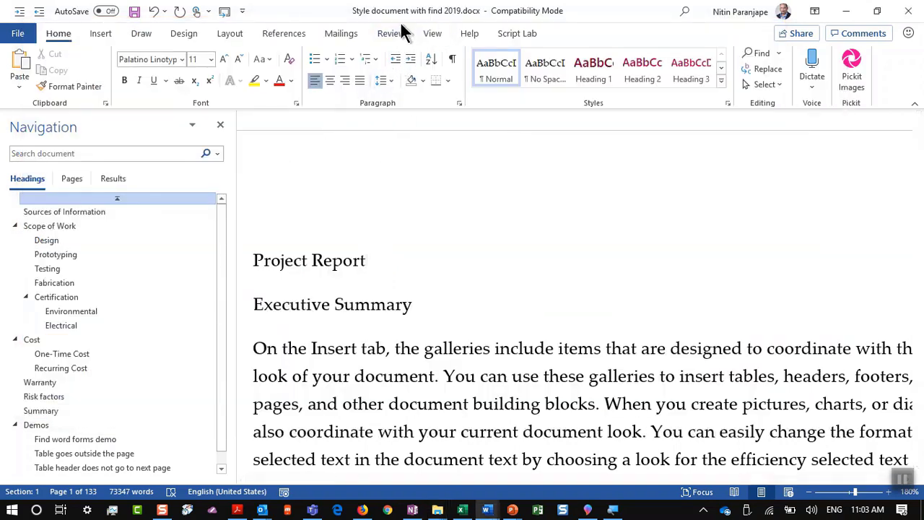
{"action": "key", "text": "alt+f"}
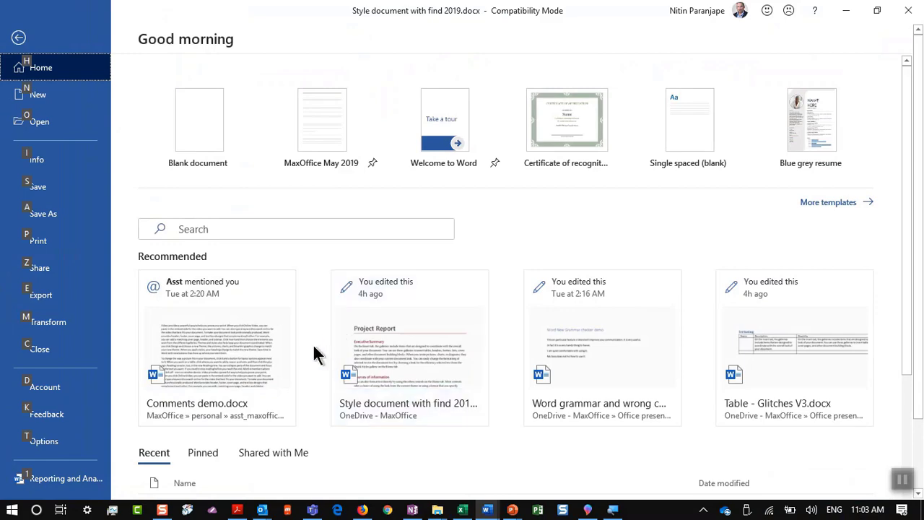
- Reopen Demo fg.docx from Recent and make the word 'make' bold
{"action": "left_click", "coordinate": [17, 120]}
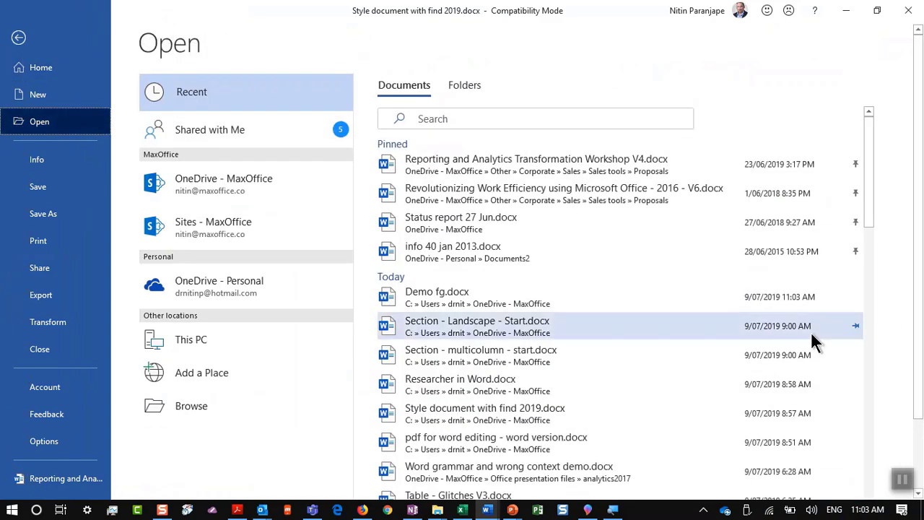
{"action": "left_click", "coordinate": [440, 293]}
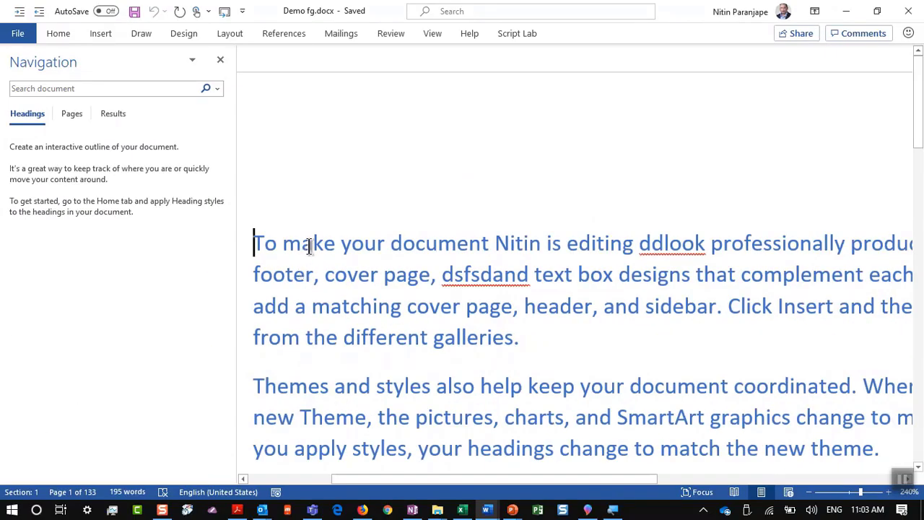
{"action": "double_click", "coordinate": [305, 243]}
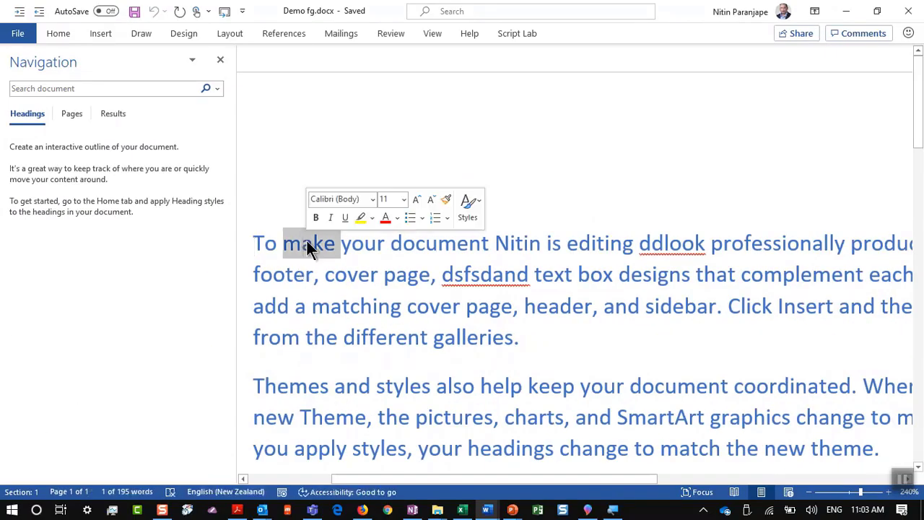
{"action": "scroll", "coordinate": [301, 238], "scroll_direction": "down", "scroll_amount": 5}
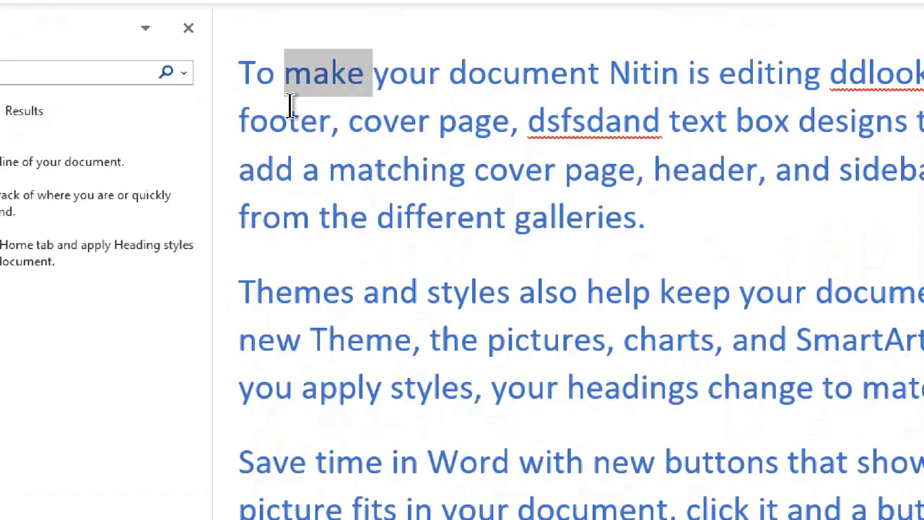
{"action": "key", "text": "ctrl+b"}
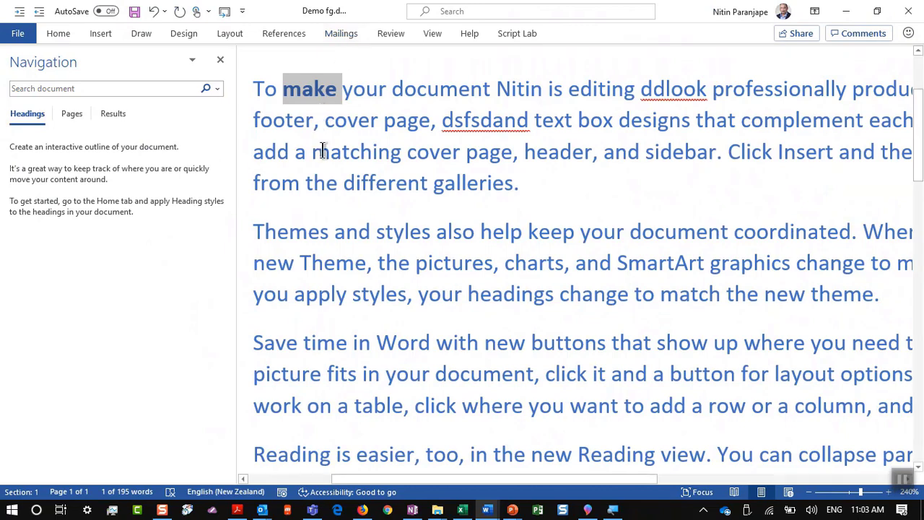
{"action": "left_click", "coordinate": [326, 378]}
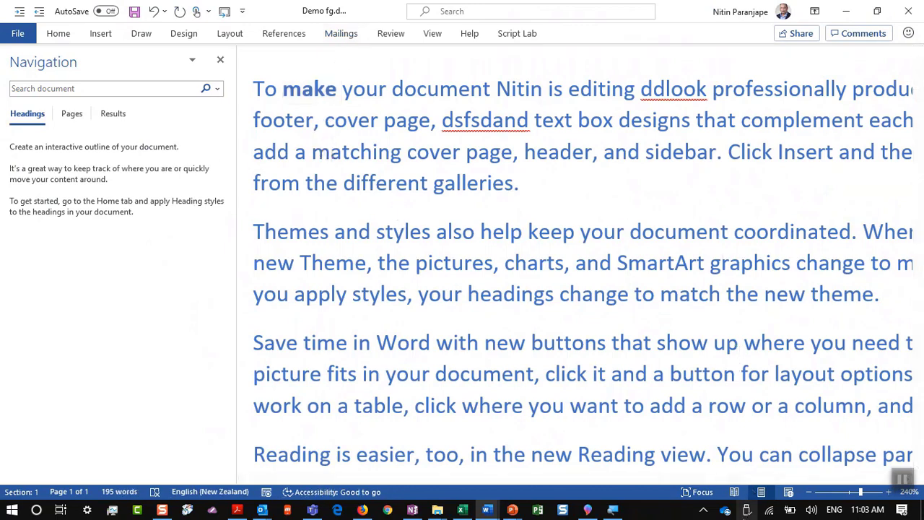
- Check OneDrive's sync status, which reports it isn't connected
{"action": "left_click", "coordinate": [725, 510]}
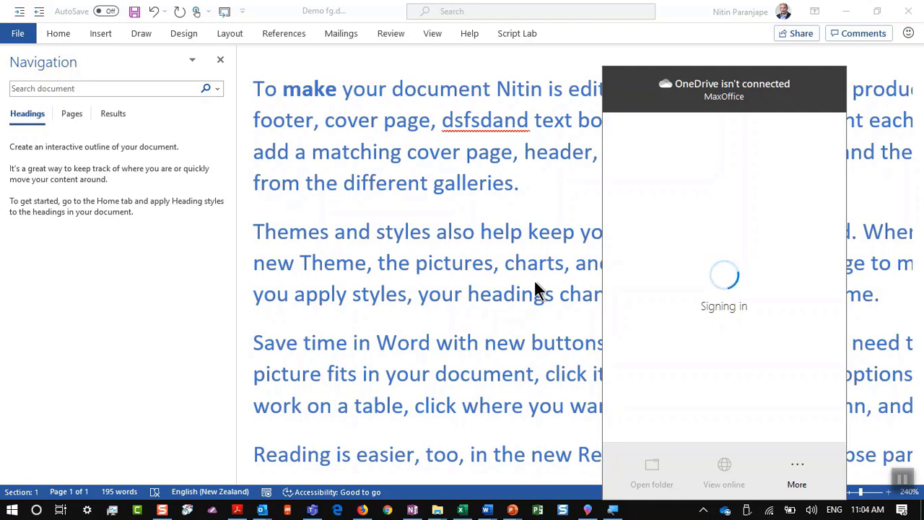
{"action": "left_click", "coordinate": [534, 281]}
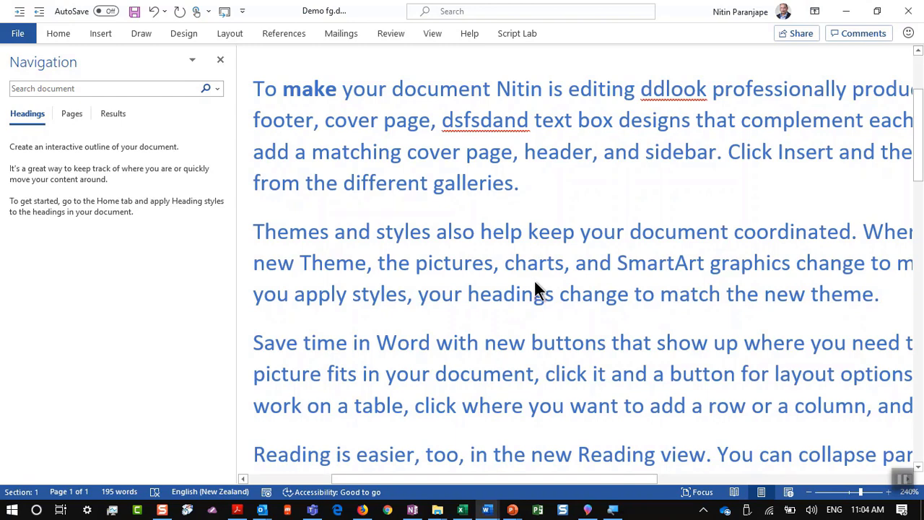
{"action": "key", "text": "alt+Tab"}
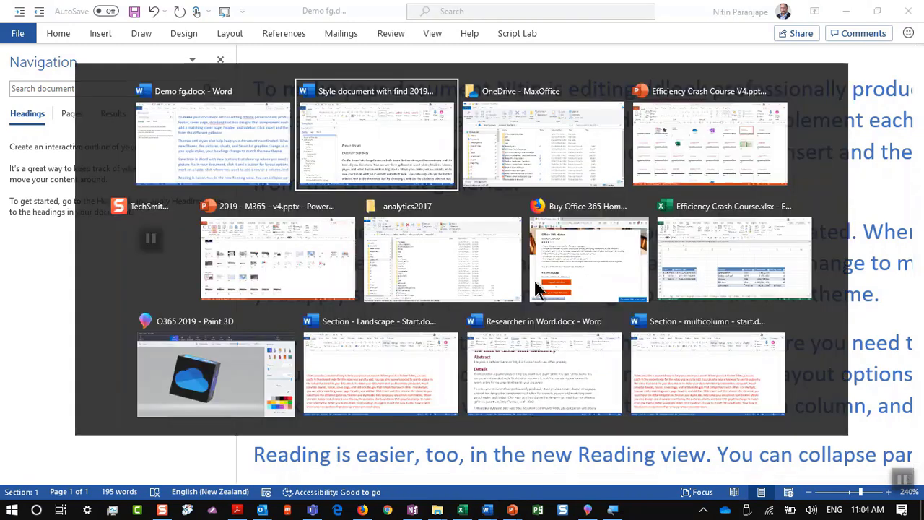
- Show the '3. Share links – Not attachments' slide in PowerPoint, then end the slideshow
{"action": "key", "text": "alt+Tab"}
{"action": "key", "text": "alt+Tab"}
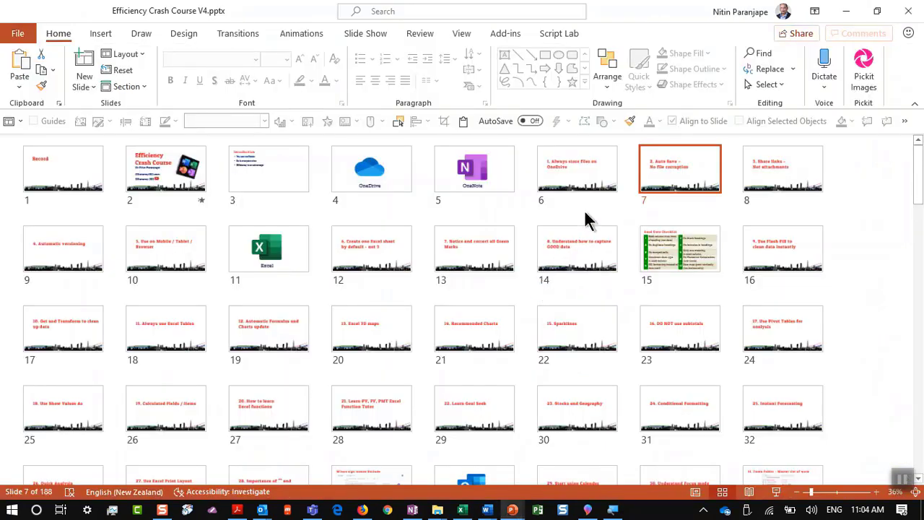
{"action": "left_click", "coordinate": [744, 200]}
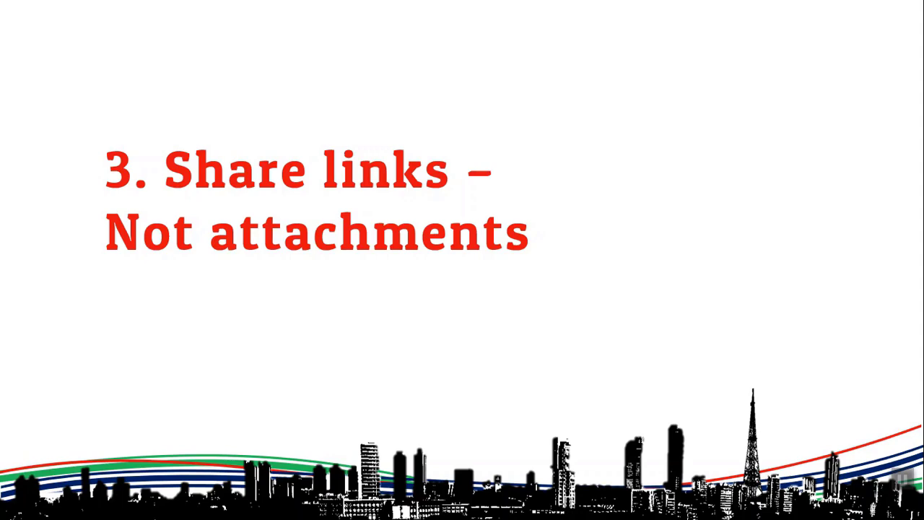
{"action": "key", "text": "Escape"}
{"action": "key", "text": "alt+Tab"}
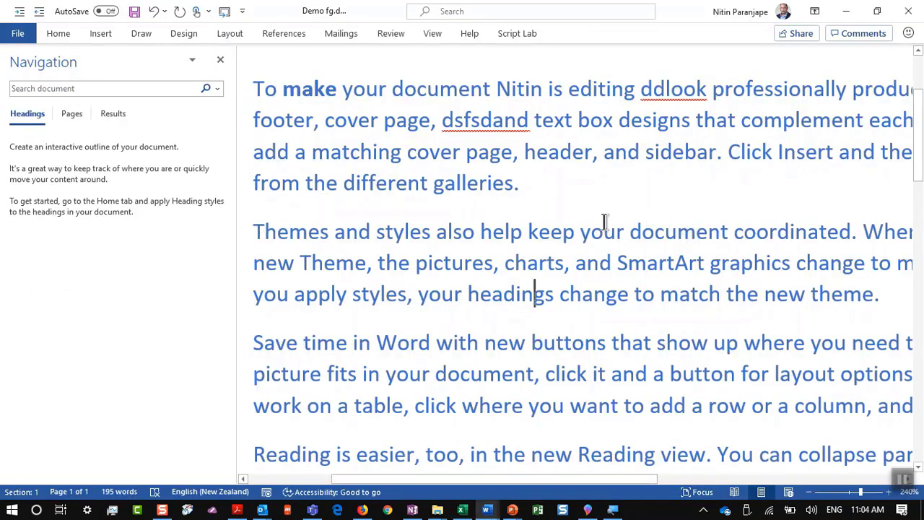
- Back in Demo fg.docx, share it by uploading a copy to OneDrive - MaxOffice
{"action": "left_click", "coordinate": [604, 221]}
{"action": "left_click", "coordinate": [703, 509]}
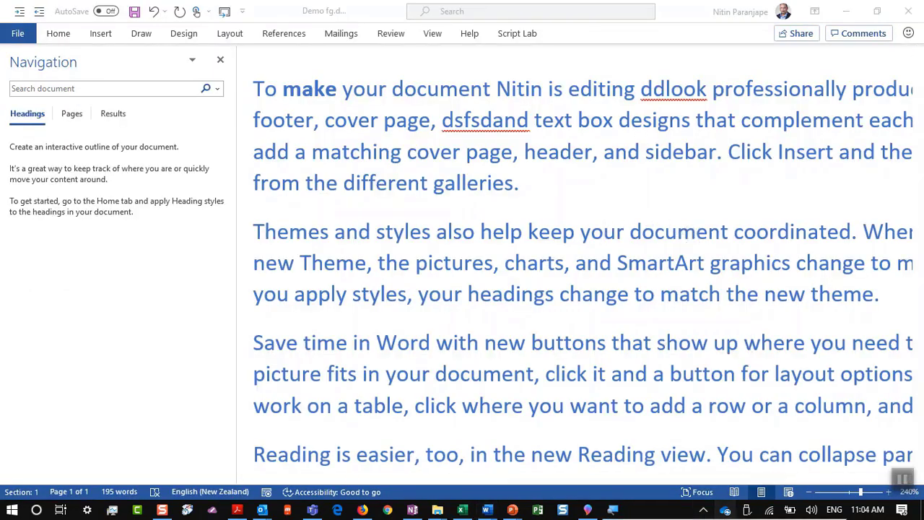
{"action": "left_click", "coordinate": [475, 234]}
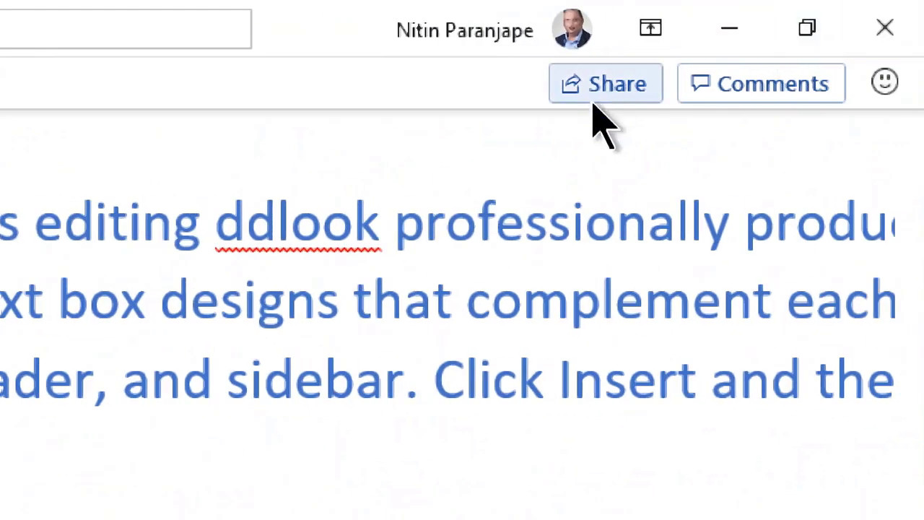
{"action": "left_click", "coordinate": [596, 101]}
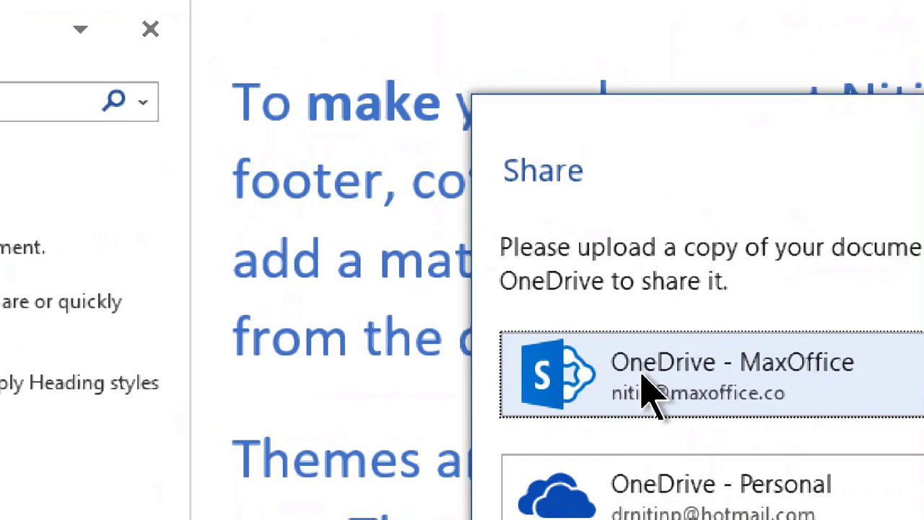
{"action": "left_click", "coordinate": [643, 381]}
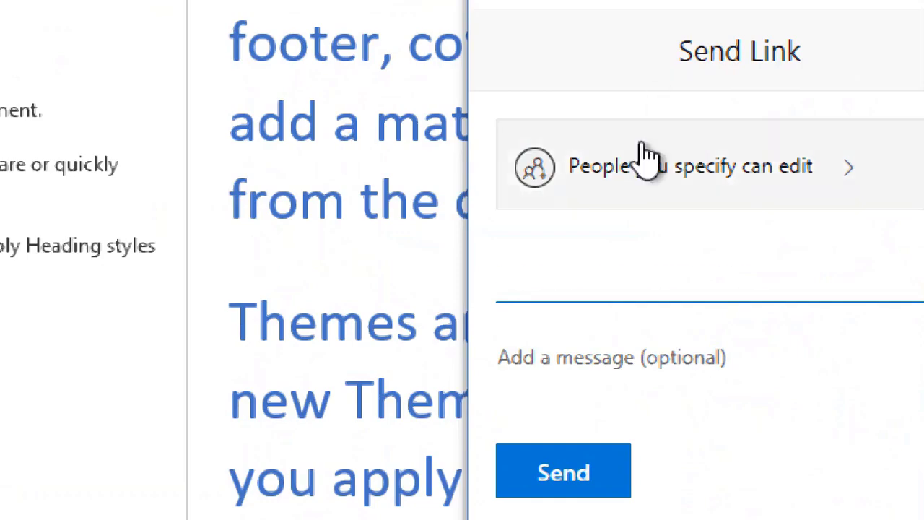
- Set the link to 'People you specify can edit', address it to the boss, and send it
{"action": "left_click", "coordinate": [426, 169]}
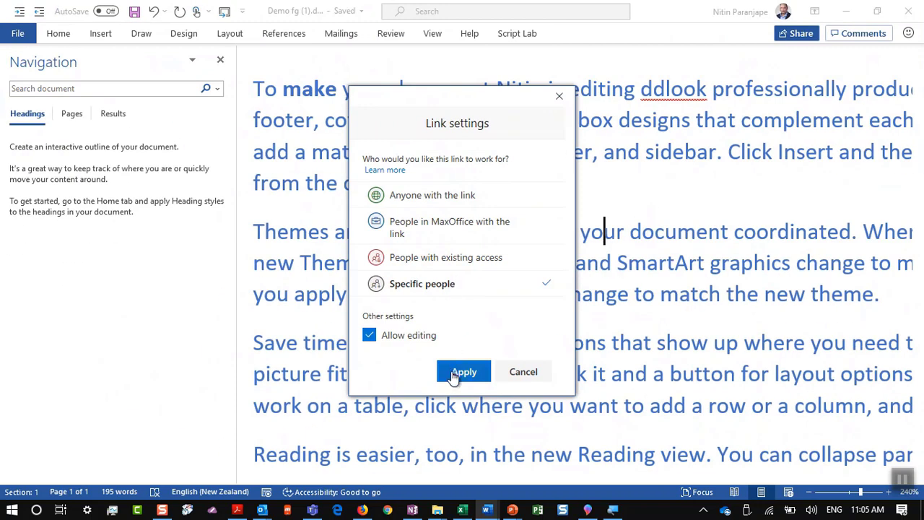
{"action": "left_click", "coordinate": [457, 372]}
{"action": "left_click", "coordinate": [411, 210]}
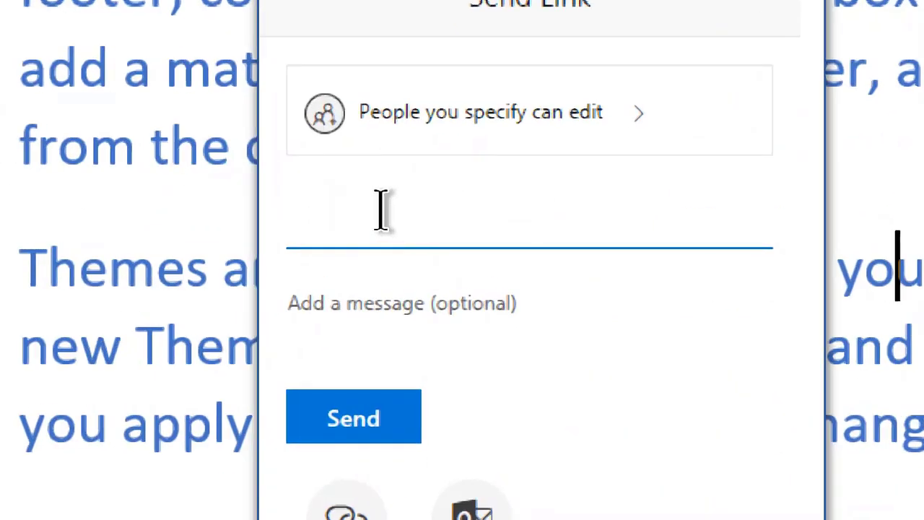
{"action": "type", "text": "boss@"}
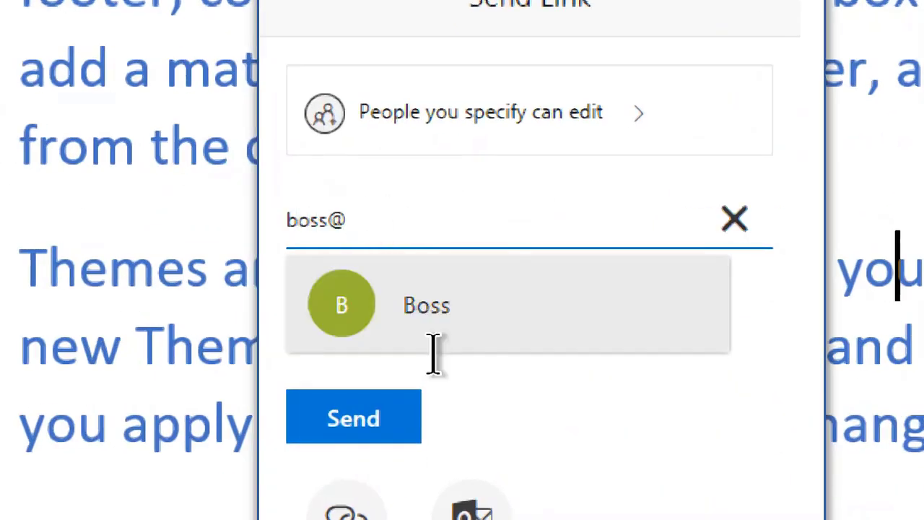
{"action": "left_click", "coordinate": [436, 348]}
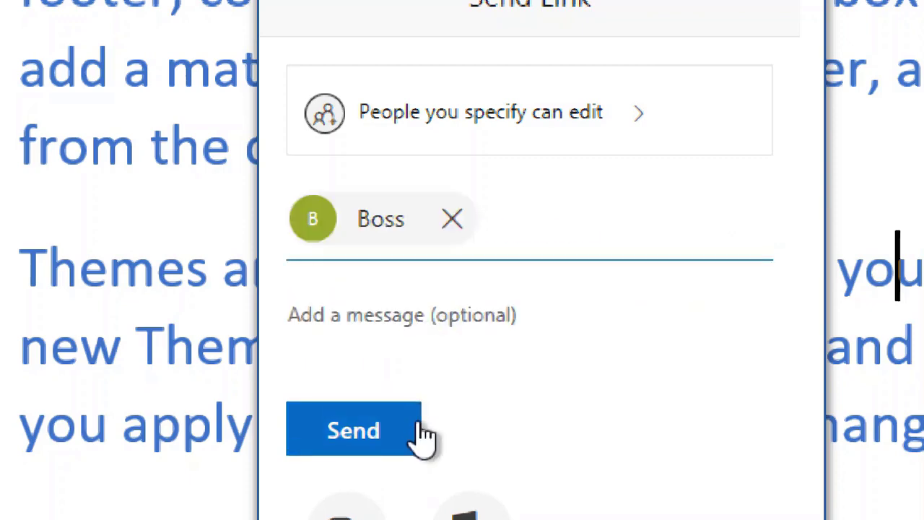
{"action": "left_click", "coordinate": [416, 415]}
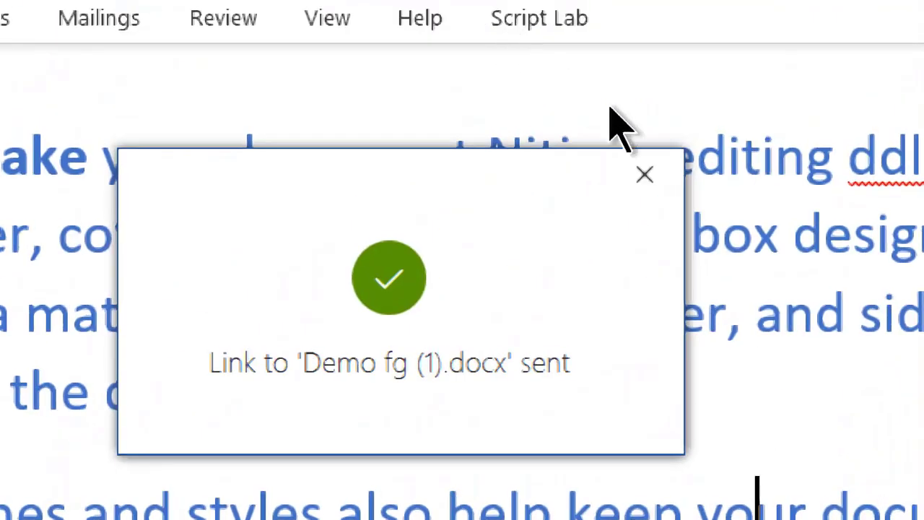
{"action": "left_click", "coordinate": [646, 169]}
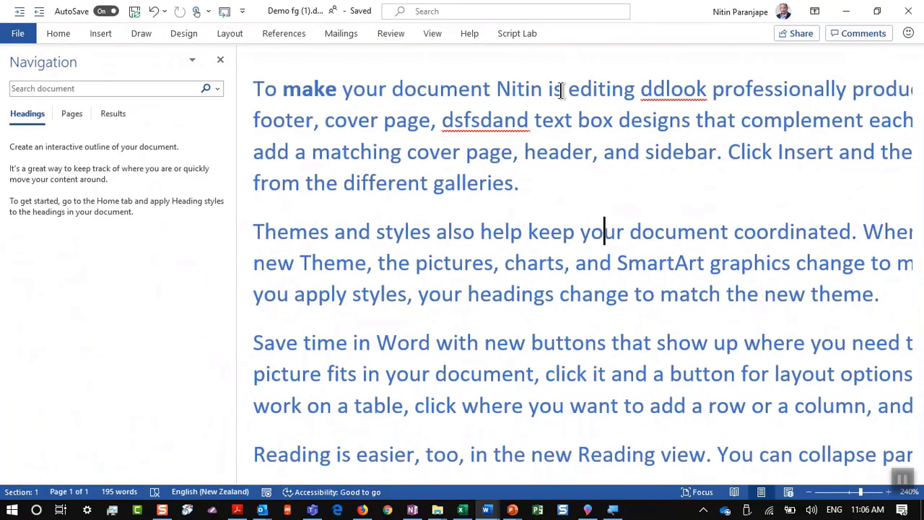
- Present slides 8 through 10 in PowerPoint, covering Share links and Automatic versioning
{"action": "key", "text": "alt+Tab"}
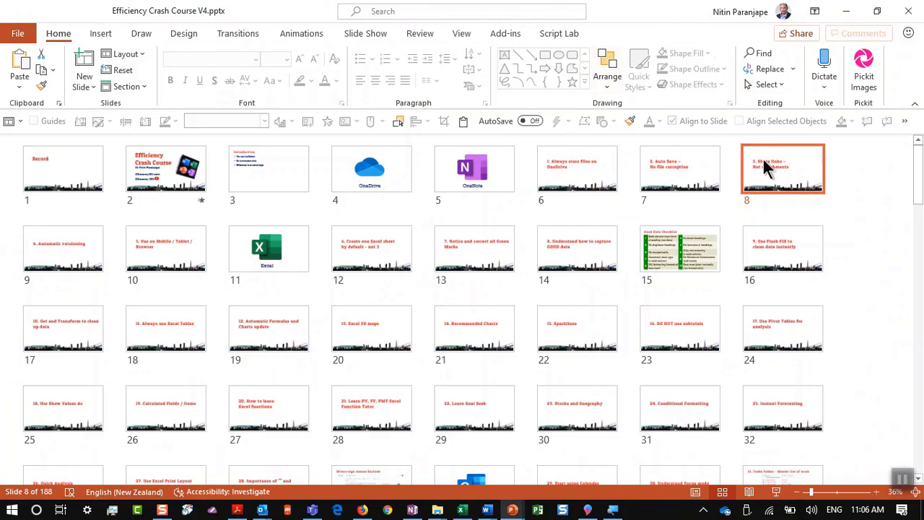
{"action": "left_click", "coordinate": [777, 493]}
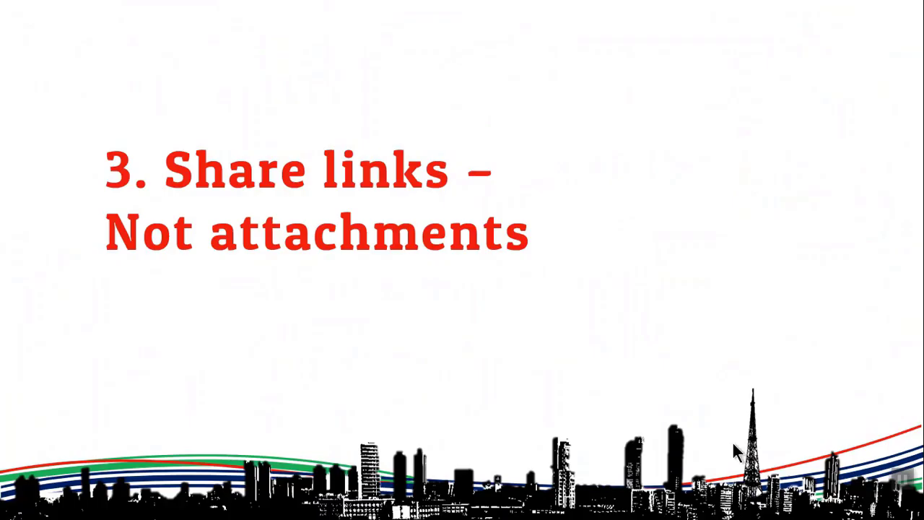
{"action": "left_click", "coordinate": [454, 299]}
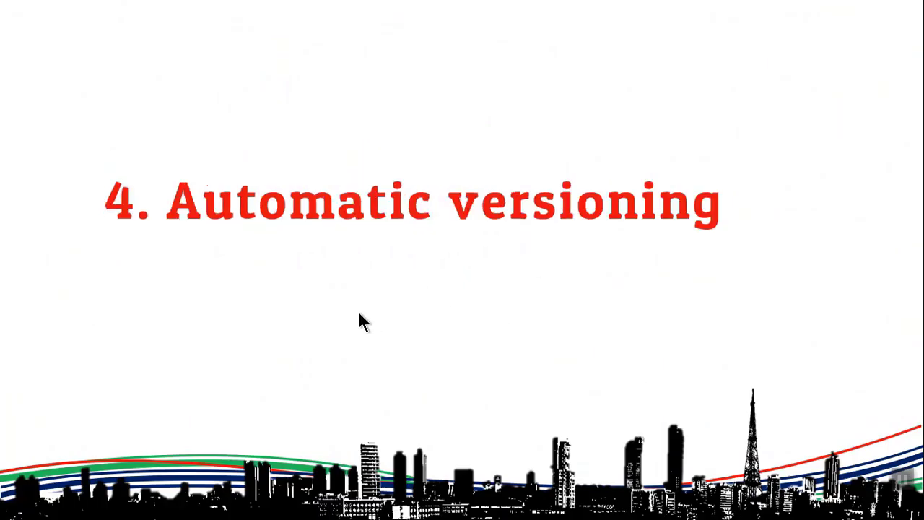
{"action": "left_click", "coordinate": [415, 296]}
- Go back through the slide overview to the Word document Demo fg (1).docx
{"action": "key", "text": "alt+Tab"}
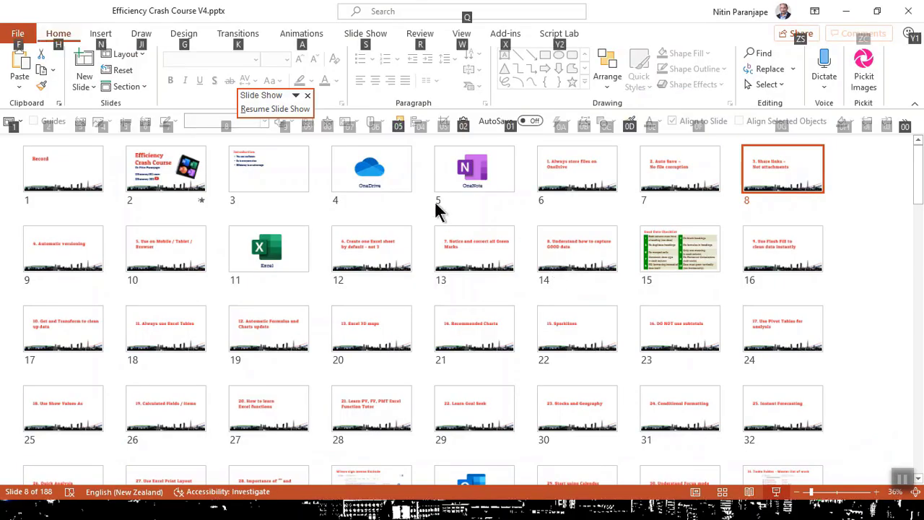
{"action": "key", "text": "alt+Tab"}
{"action": "key", "text": "Tab"}
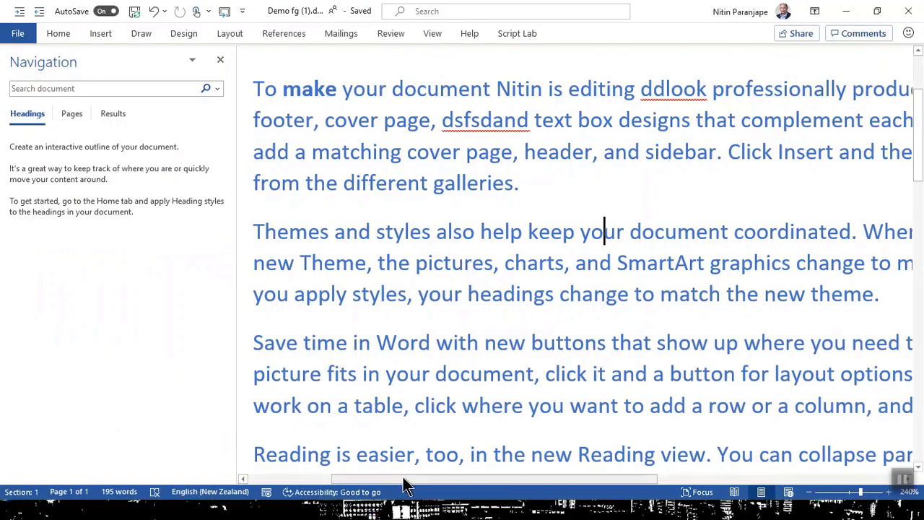
- Open the original Demo fg.docx from the OneDrive - MaxOffice folder in Word
{"action": "key", "text": "alt+Tab"}
{"action": "key", "text": "Tab"}
{"action": "key", "text": "Tab"}
{"action": "key", "text": "Tab"}
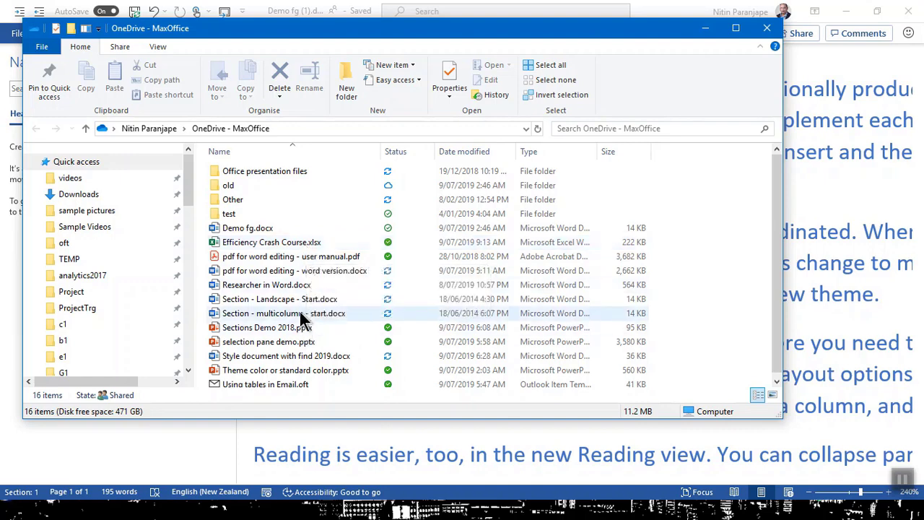
{"action": "left_click", "coordinate": [263, 227]}
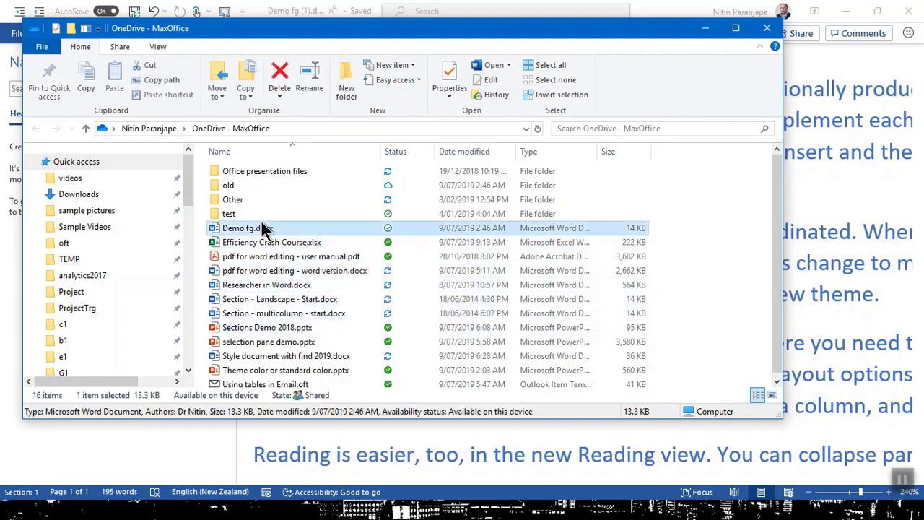
{"action": "double_click", "coordinate": [263, 228]}
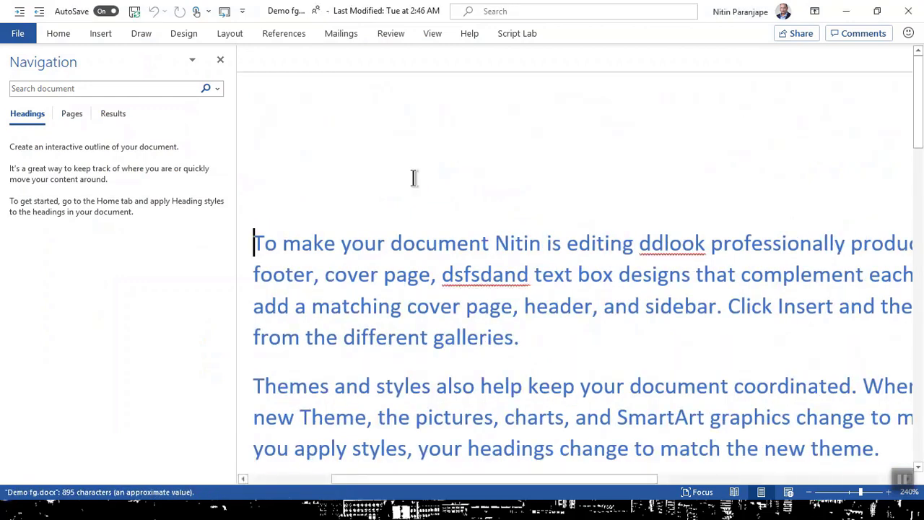
- Open the 30 May 2019 11:21 AM version of Demo fg.docx from Version History
{"action": "left_click", "coordinate": [318, 10]}
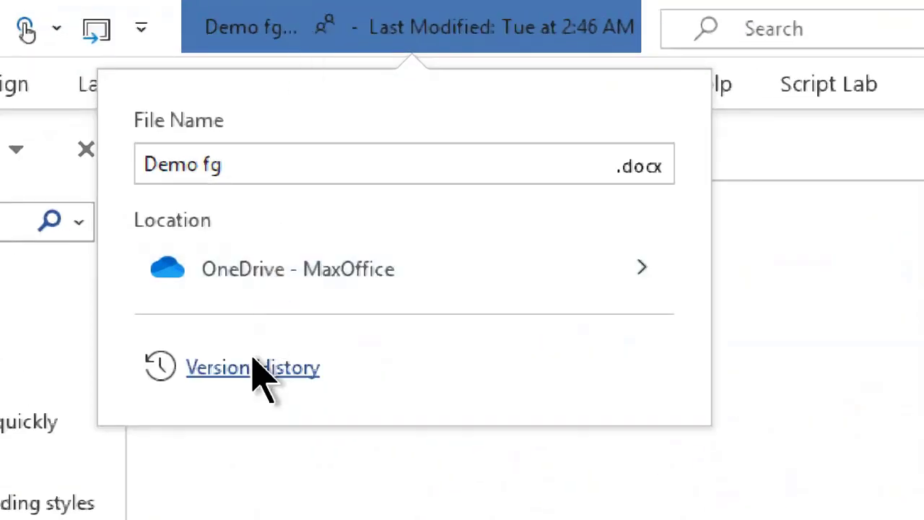
{"action": "left_click", "coordinate": [254, 368]}
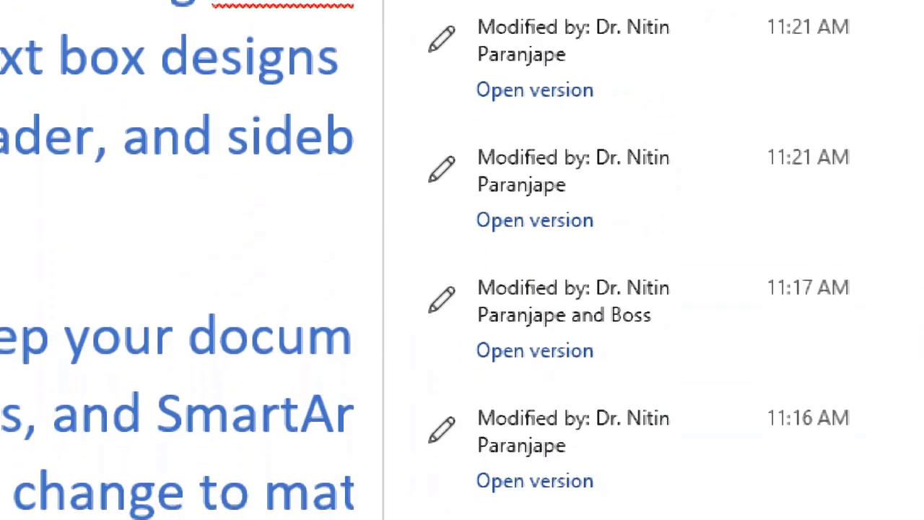
{"action": "scroll", "coordinate": [682, 99], "scroll_direction": "down", "scroll_amount": 3}
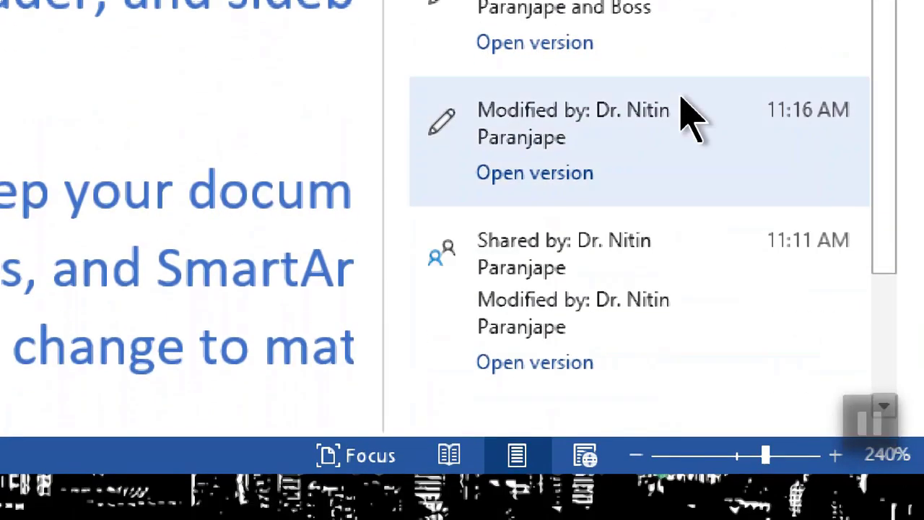
{"action": "scroll", "coordinate": [684, 144], "scroll_direction": "down", "scroll_amount": 2}
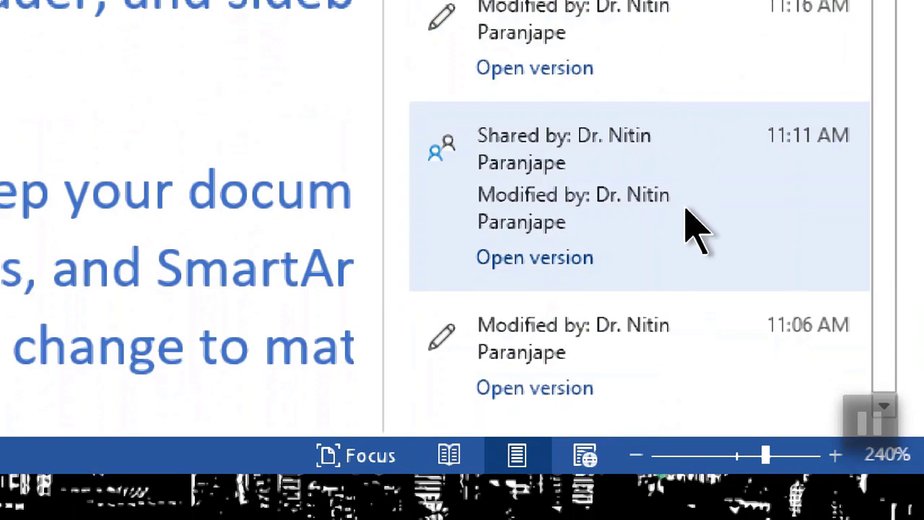
{"action": "scroll", "coordinate": [671, 289], "scroll_direction": "up", "scroll_amount": 1}
{"action": "scroll", "coordinate": [603, 32], "scroll_direction": "up", "scroll_amount": 1}
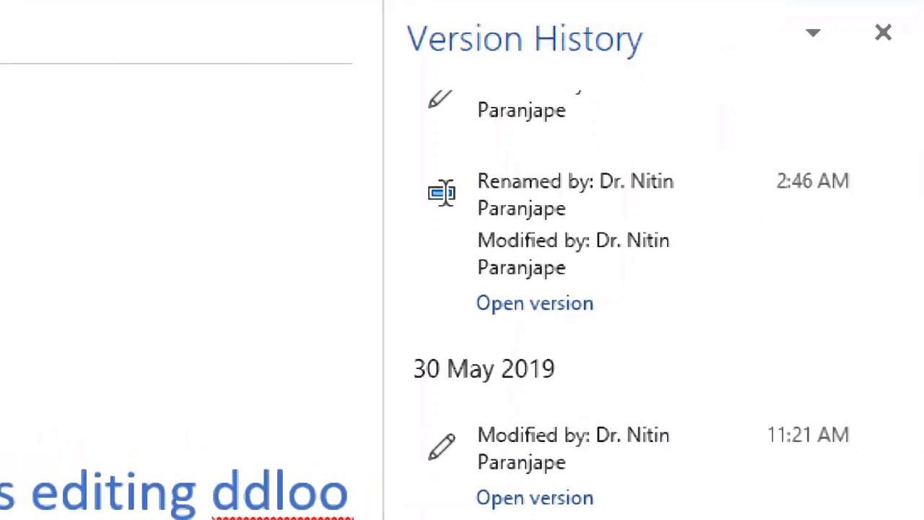
{"action": "scroll", "coordinate": [834, 290], "scroll_direction": "down", "scroll_amount": 1}
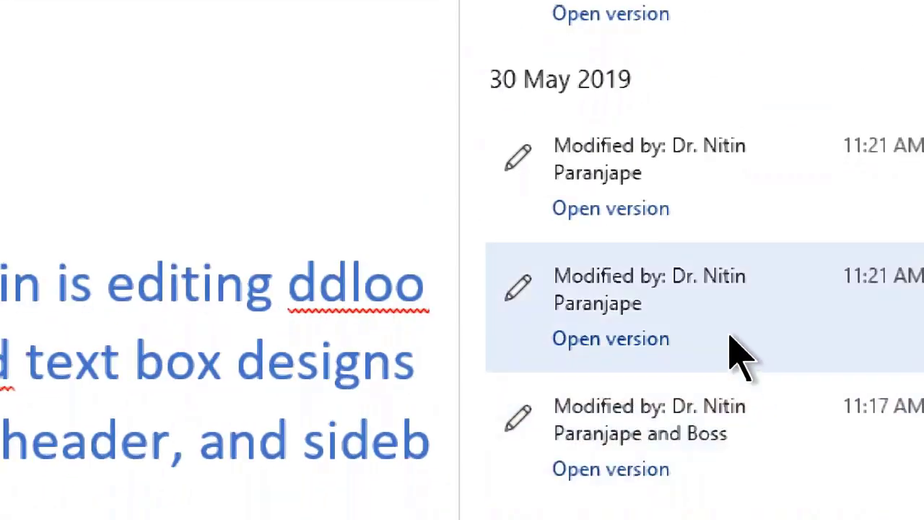
{"action": "left_click", "coordinate": [737, 354]}
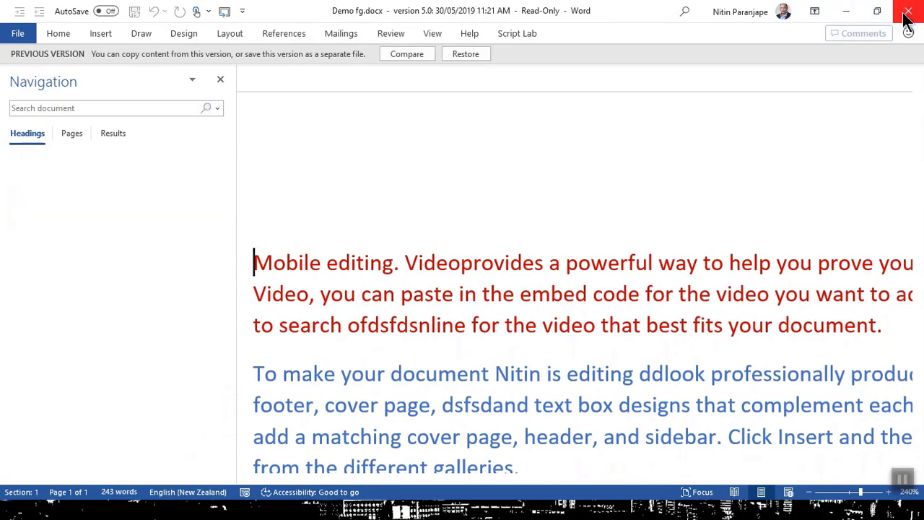
- Close the earlier version and history pane, then show slide 10 in PowerPoint
{"action": "left_click", "coordinate": [902, 8]}
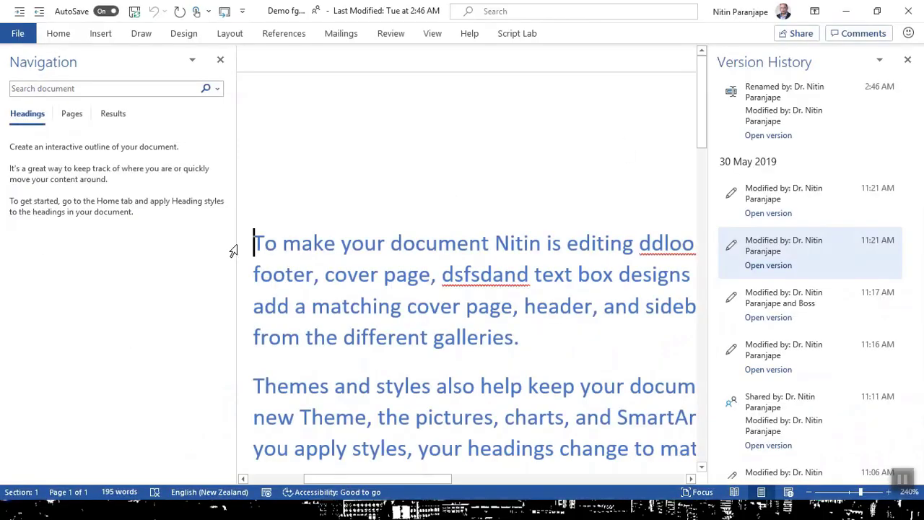
{"action": "left_click", "coordinate": [908, 62]}
{"action": "key", "text": "alt+Tab"}
{"action": "key", "text": "alt+Tab"}
{"action": "key", "text": "alt+Tab"}
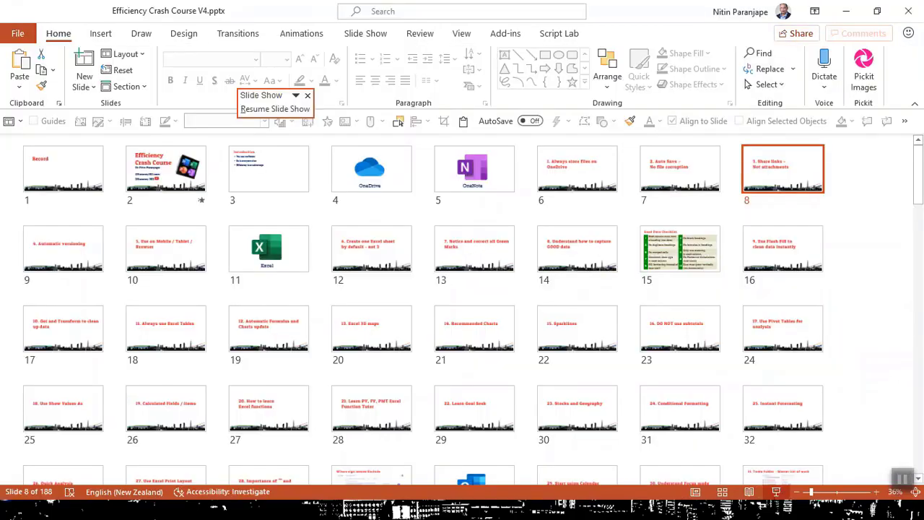
{"action": "left_click", "coordinate": [165, 248]}
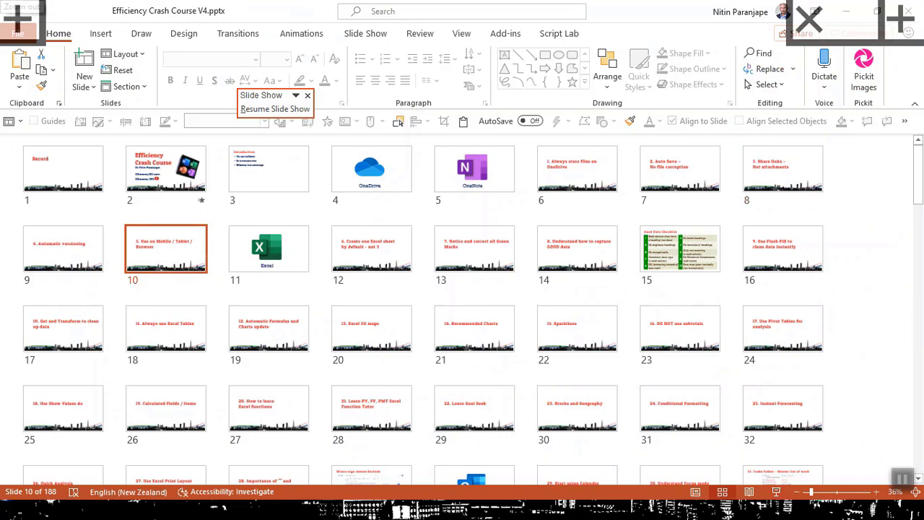
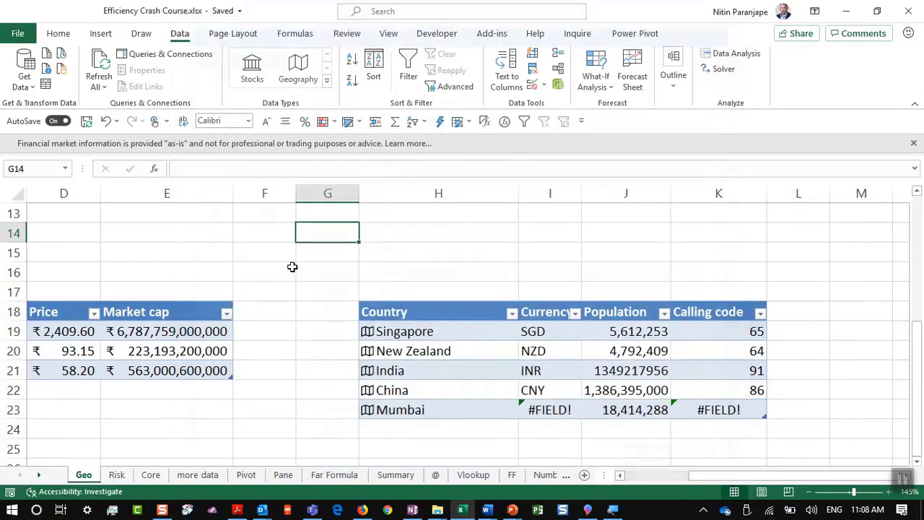
- Switch from Excel to the Efficiency Crash Course V4.pptx deck in PowerPoint
{"action": "key", "text": "alt+Tab"}
{"action": "key", "text": "alt+Tab"}
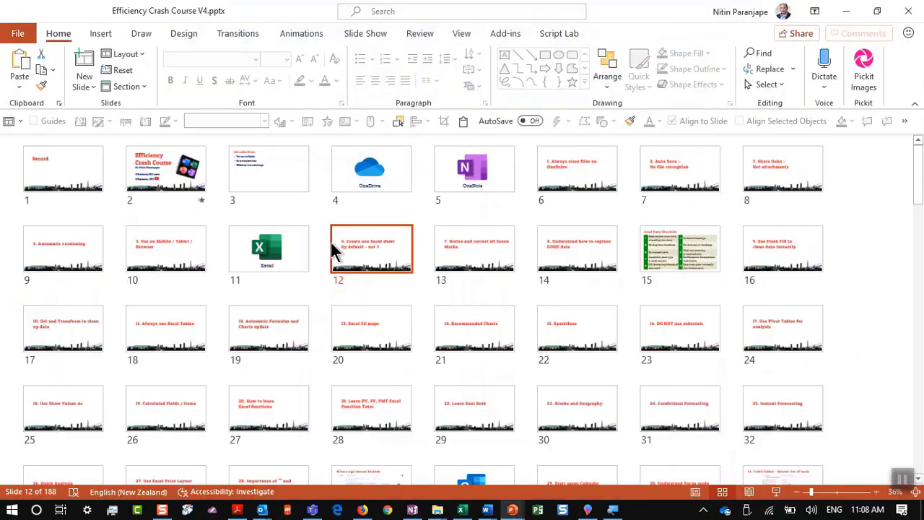
- Present slide 13, 'Notice and correct all Green Marks', briefly, then return to the Excel workbook
{"action": "left_click", "coordinate": [476, 274]}
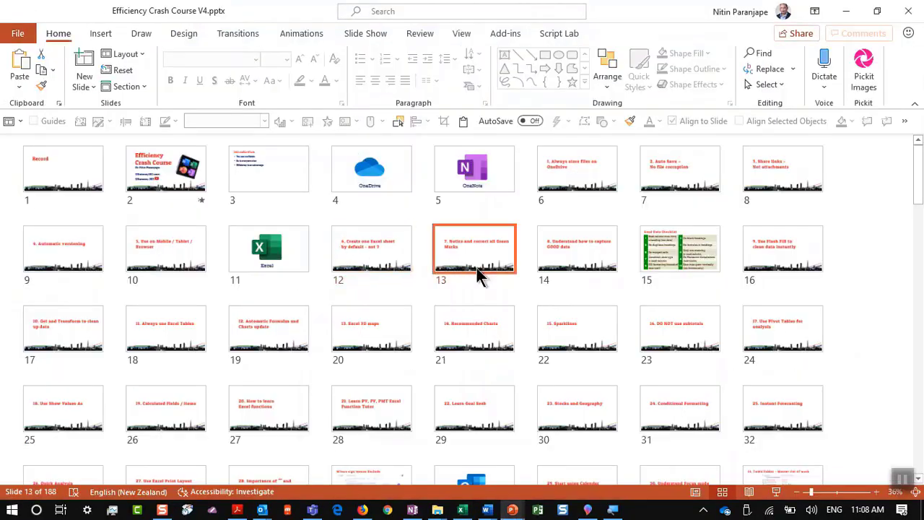
{"action": "left_click", "coordinate": [776, 492]}
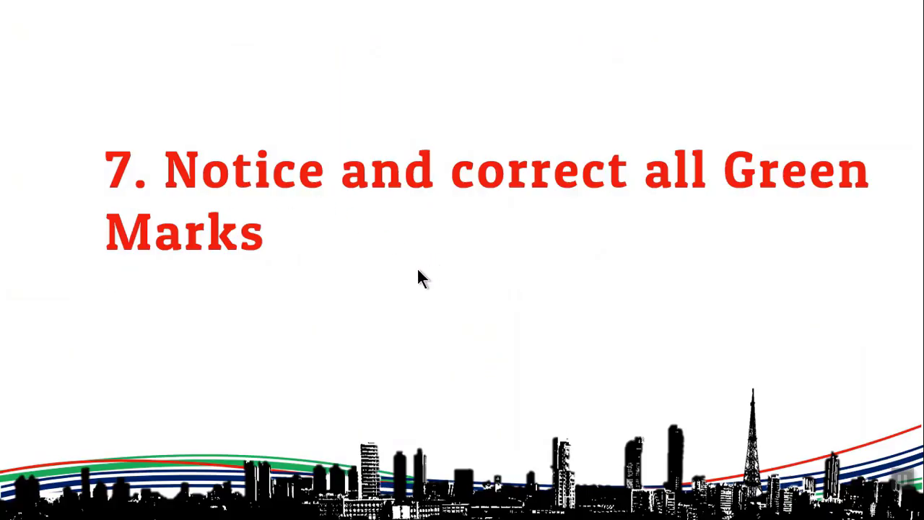
{"action": "key", "text": "Escape"}
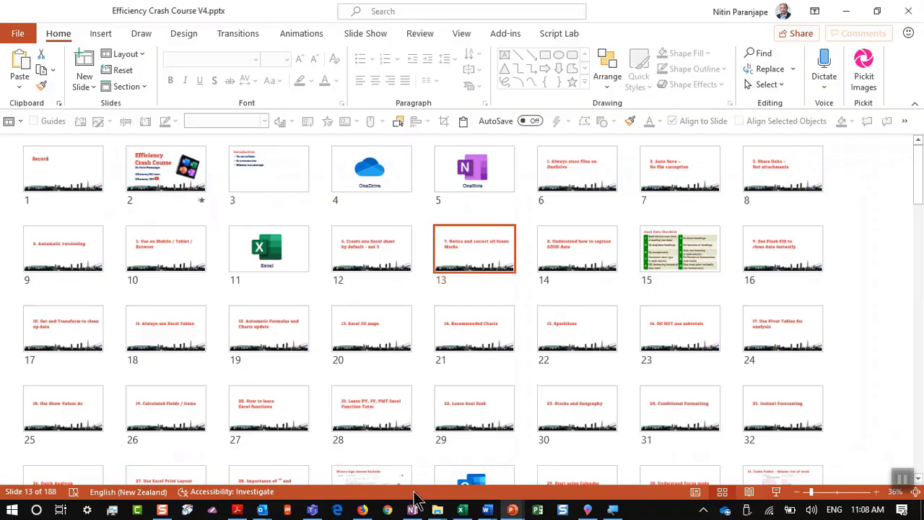
{"action": "left_click", "coordinate": [461, 509]}
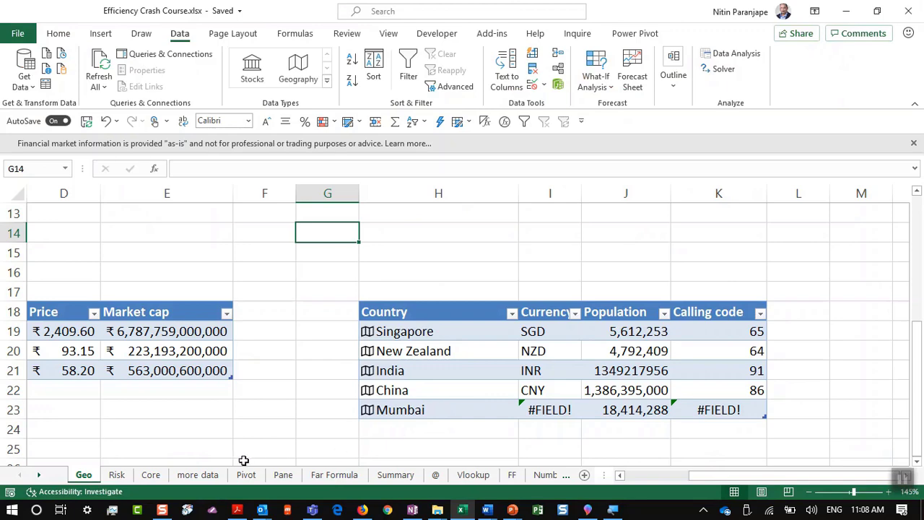
- Show the Risk sheet with the market information bar dismissed and the ribbon collapsed
{"action": "left_click", "coordinate": [117, 474]}
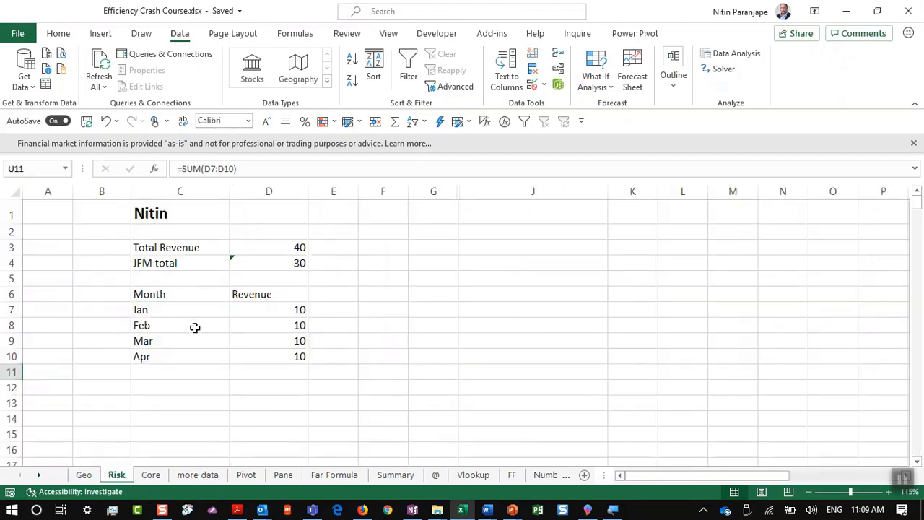
{"action": "scroll", "coordinate": [217, 327], "scroll_direction": "up", "scroll_amount": 5}
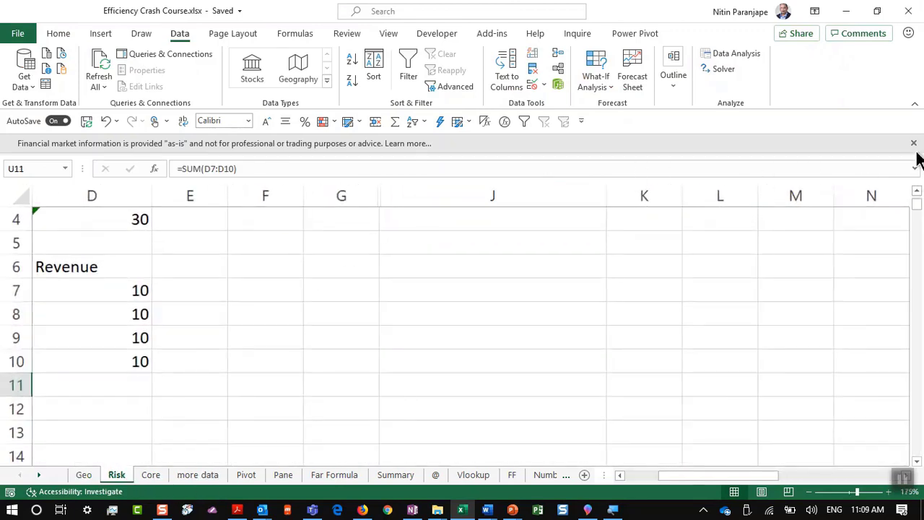
{"action": "left_click", "coordinate": [913, 144]}
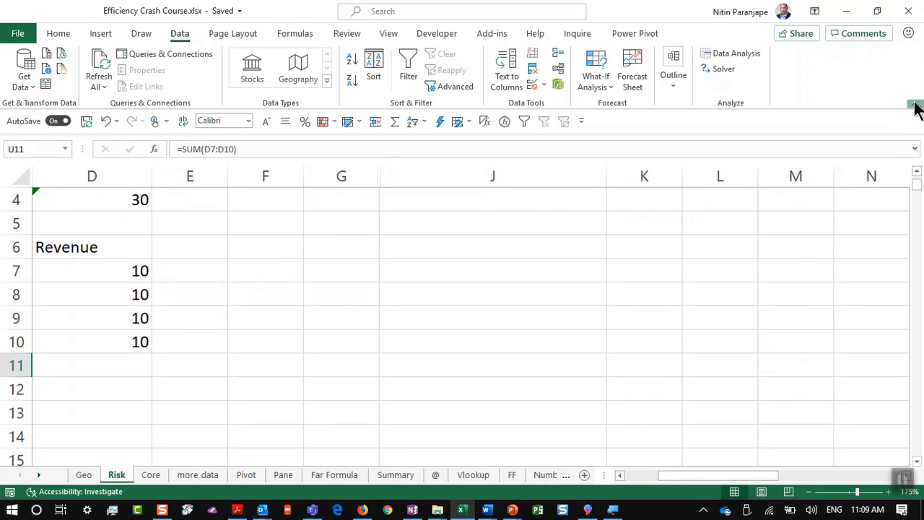
{"action": "left_click", "coordinate": [914, 104]}
{"action": "left_click", "coordinate": [157, 181]}
{"action": "left_click", "coordinate": [150, 182]}
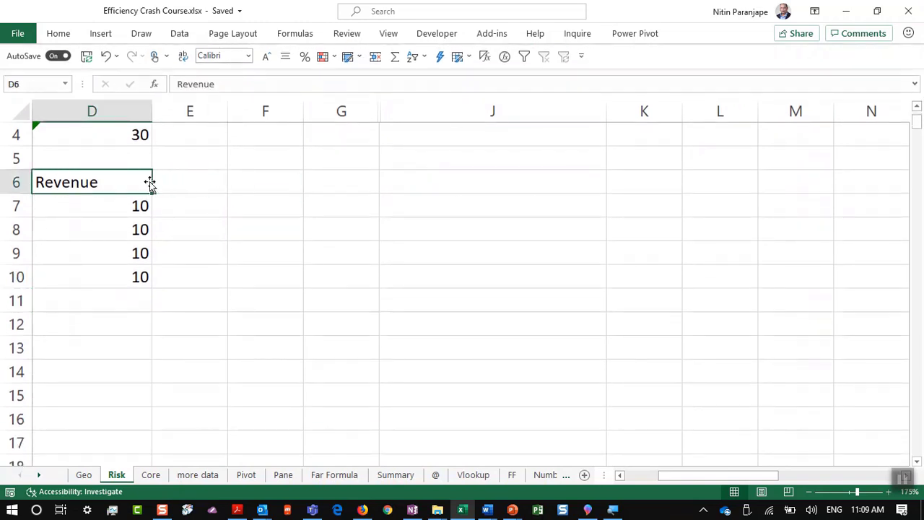
{"action": "key", "text": "Home"}
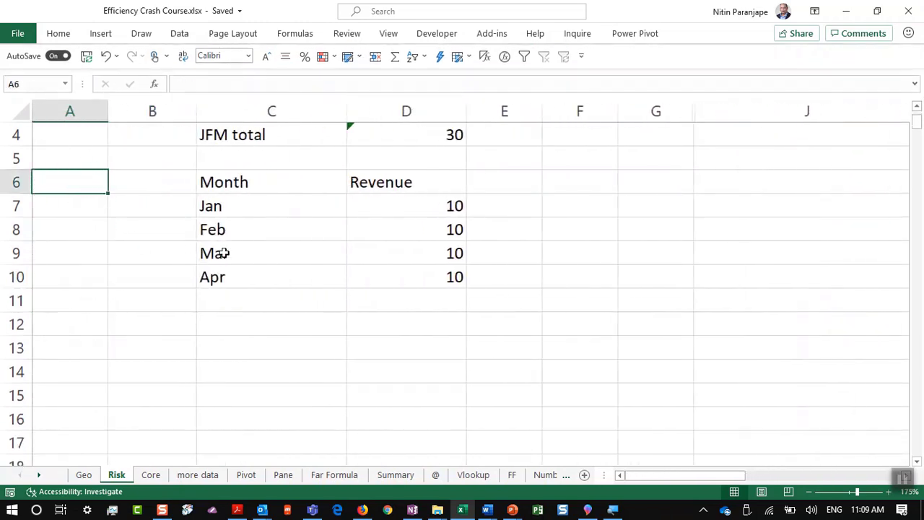
{"action": "scroll", "coordinate": [288, 212], "scroll_direction": "up", "scroll_amount": 2}
{"action": "scroll", "coordinate": [288, 211], "scroll_direction": "up", "scroll_amount": 1}
- Select revenues D7:D10 and inspect the SUM formulas in D3 and D4
{"action": "left_click_drag", "start_coordinate": [577, 175], "coordinate": [582, 252]}
{"action": "scroll", "coordinate": [581, 252], "scroll_direction": "up", "scroll_amount": 2}
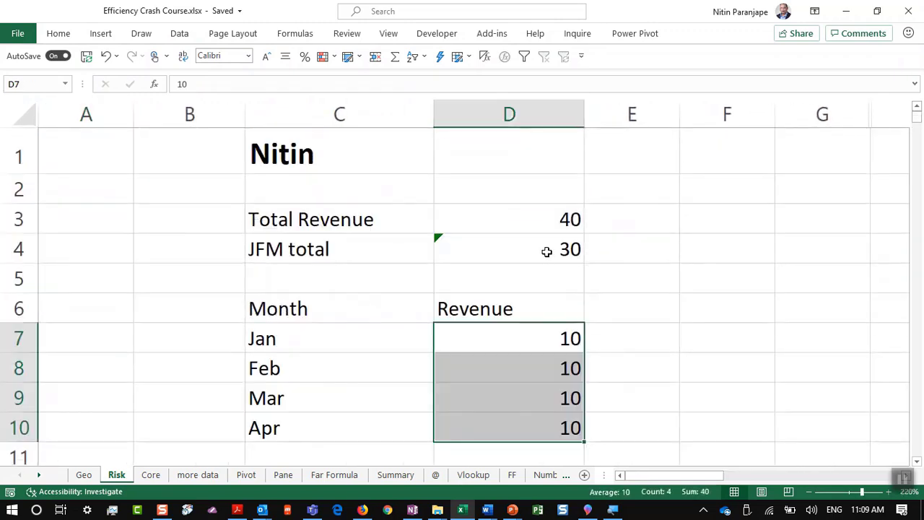
{"action": "left_click", "coordinate": [520, 222]}
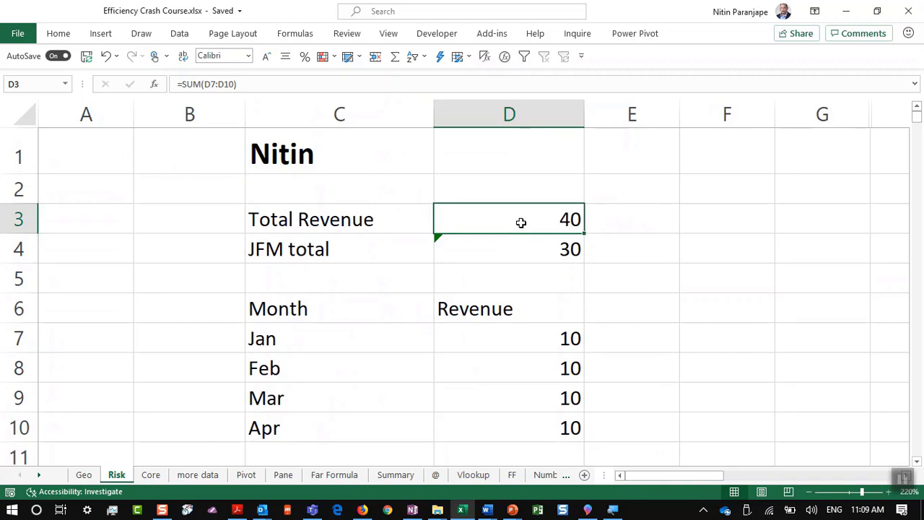
{"action": "key", "text": "F2"}
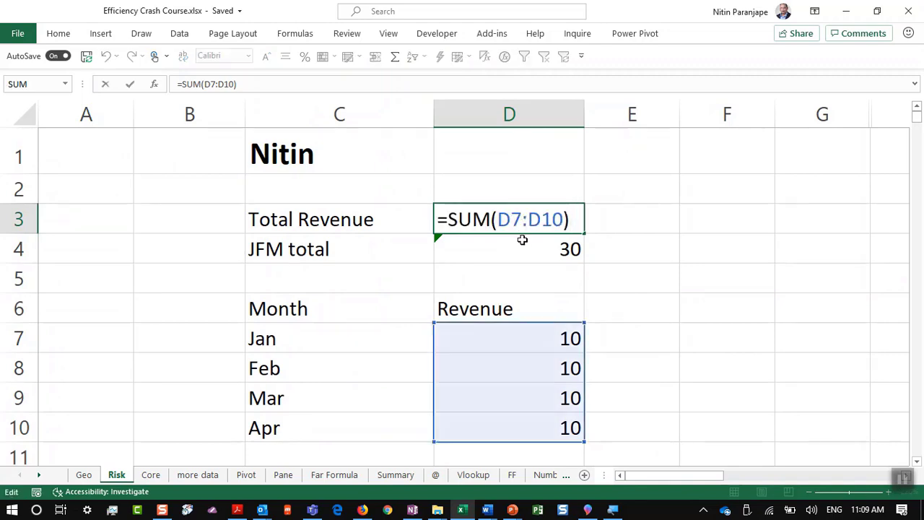
{"action": "key", "text": "Escape"}
{"action": "left_click", "coordinate": [515, 251]}
{"action": "key", "text": "F2"}
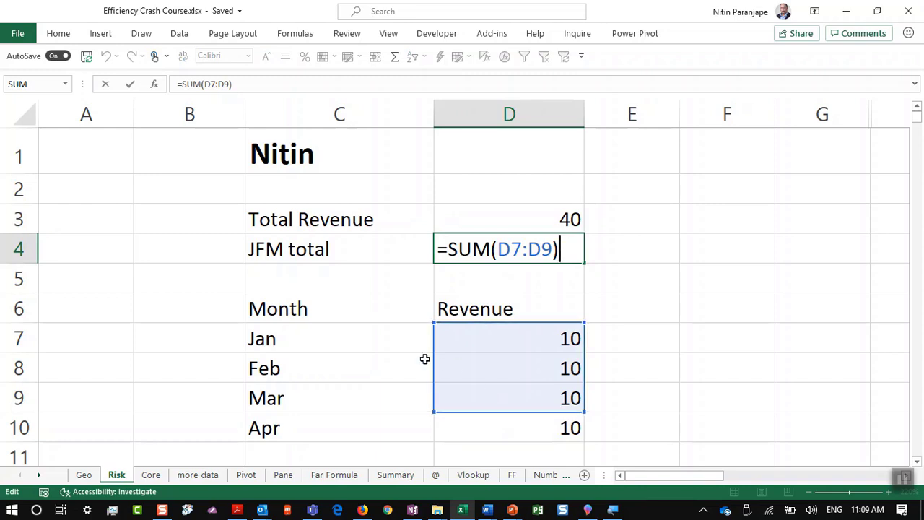
- Relabel C4 as Q4 and enter 56 in D11 below the monthly revenues
{"action": "left_click", "coordinate": [305, 250]}
{"action": "type", "text": "Q"}
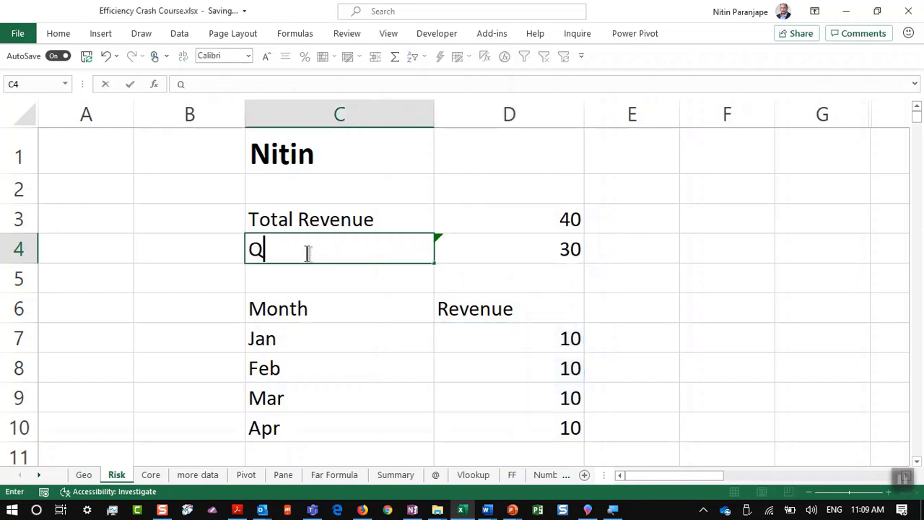
{"action": "type", "text": "4"}
{"action": "key", "text": "Tab"}
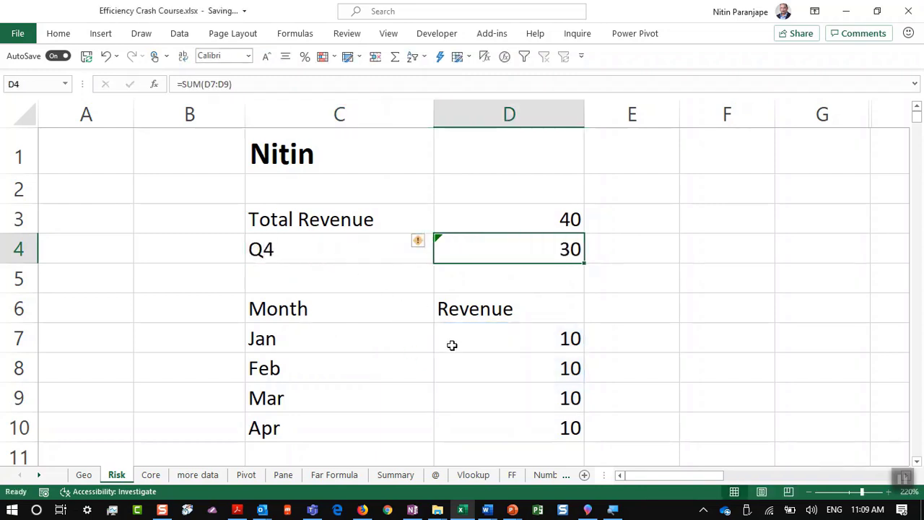
{"action": "scroll", "coordinate": [493, 357], "scroll_direction": "down", "scroll_amount": 1}
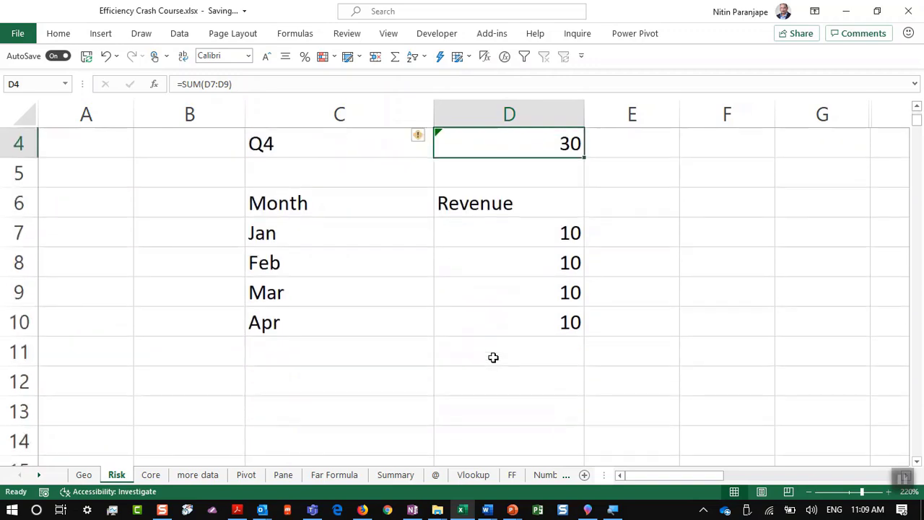
{"action": "left_click", "coordinate": [495, 348]}
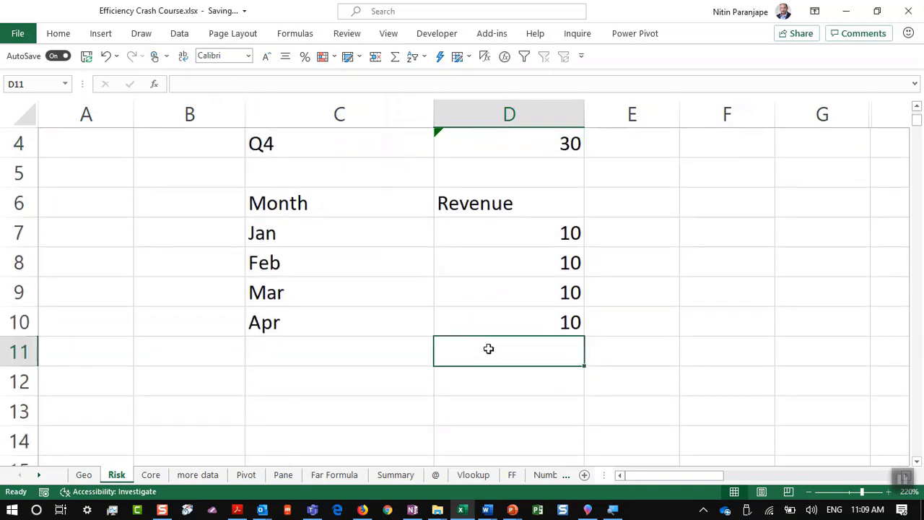
{"action": "type", "text": "56"}
{"action": "key", "text": "Return"}
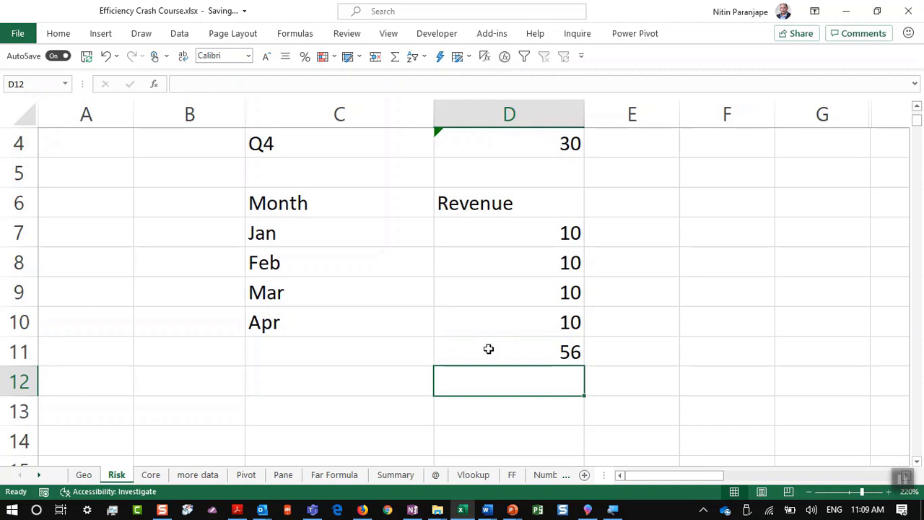
{"action": "scroll", "coordinate": [487, 348], "scroll_direction": "up", "scroll_amount": 1}
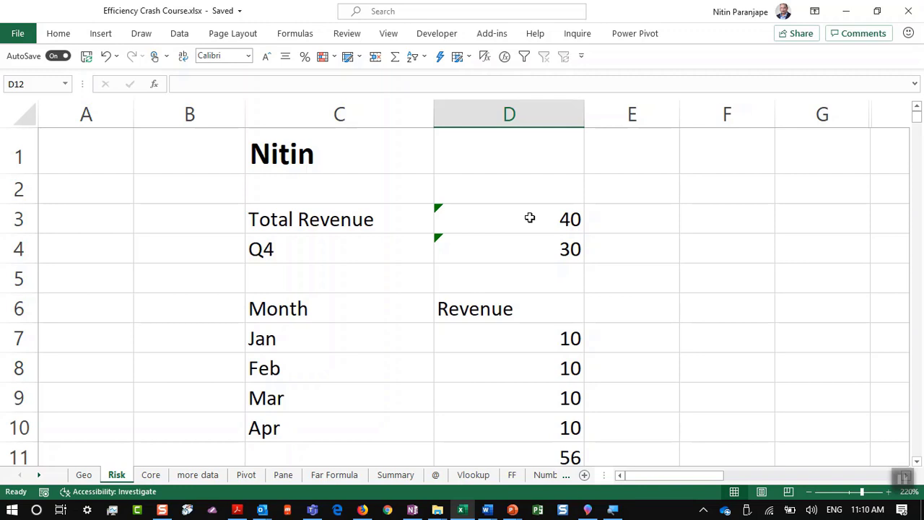
- Update D3's Total Revenue formula to include adjacent cells, so it sums D7:D11 to 96
{"action": "left_click", "coordinate": [530, 217]}
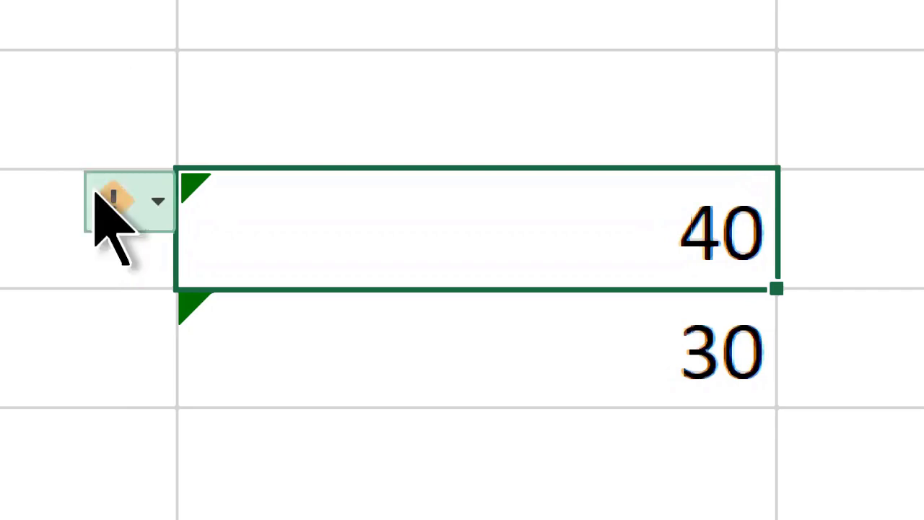
{"action": "left_click", "coordinate": [49, 182]}
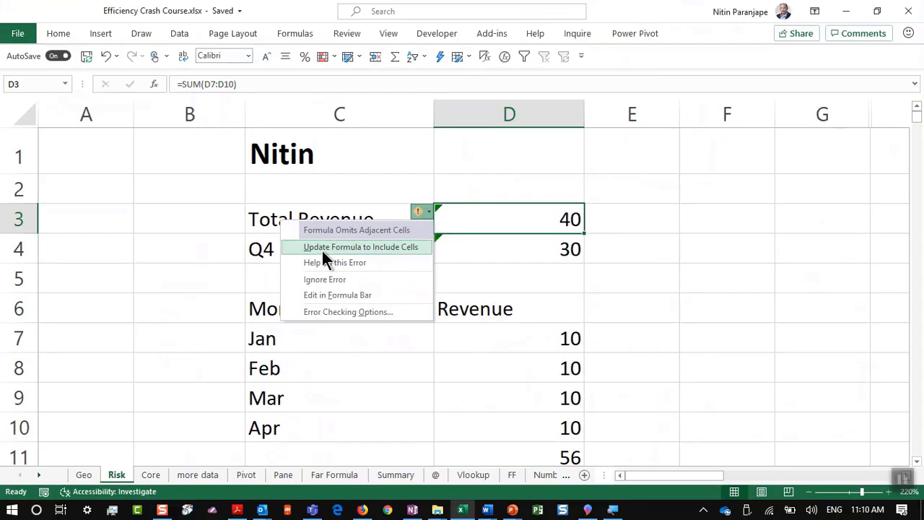
{"action": "left_click", "coordinate": [479, 218]}
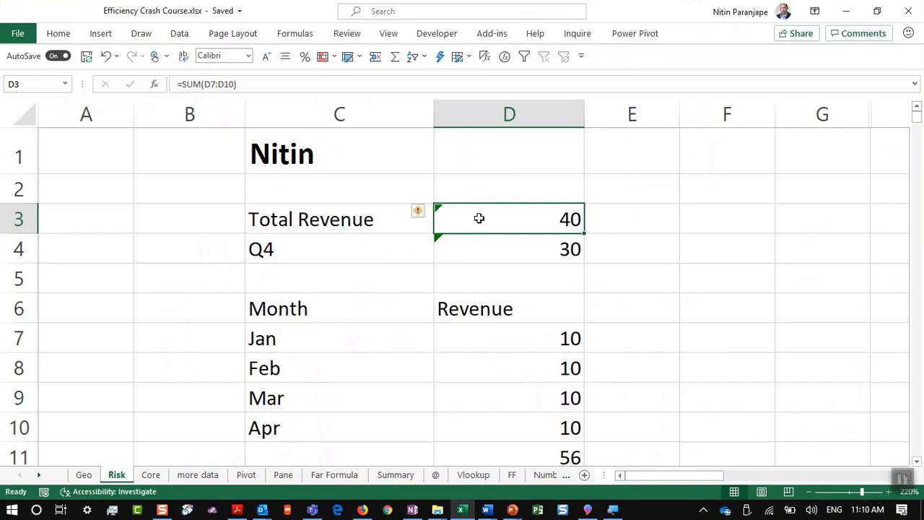
{"action": "key", "text": "F2"}
{"action": "key", "text": "Escape"}
{"action": "left_click", "coordinate": [421, 210]}
{"action": "left_click", "coordinate": [413, 246]}
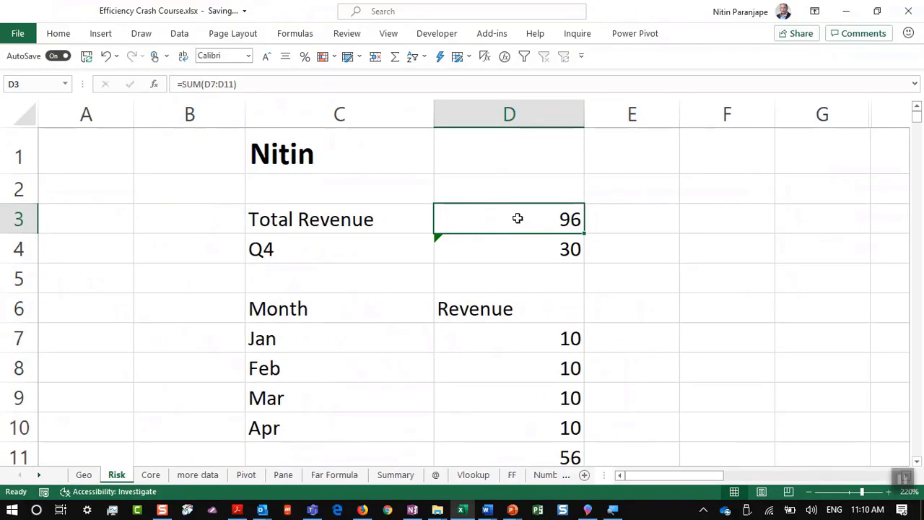
{"action": "key", "text": "F2"}
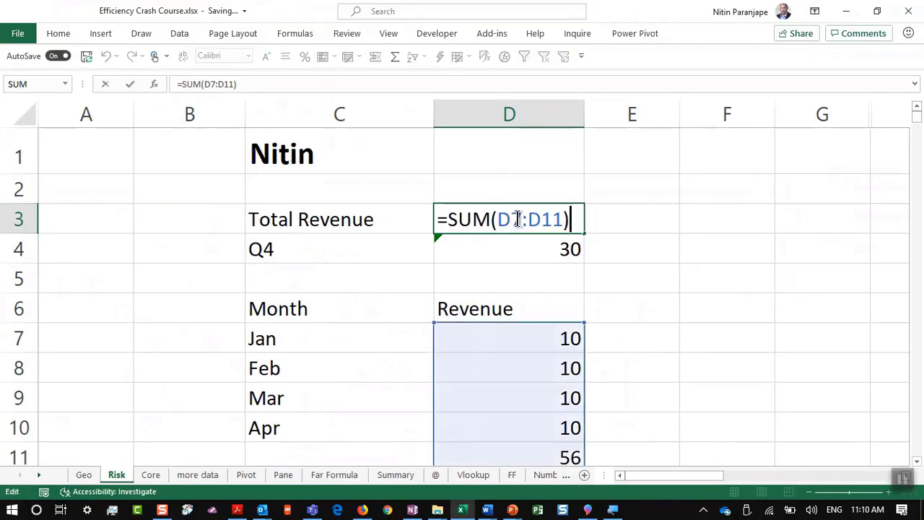
{"action": "key", "text": "Escape"}
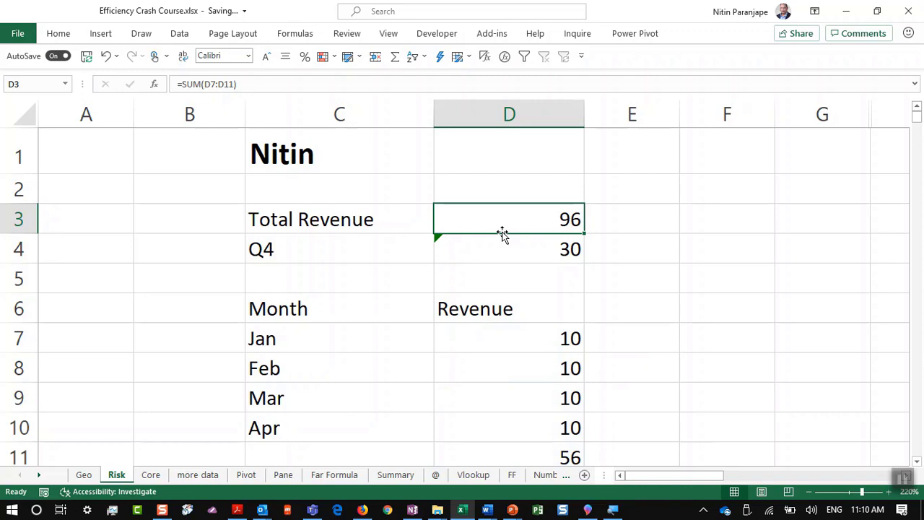
- Ignore the green error mark on the Q4 value of 30 in D4
{"action": "left_click", "coordinate": [510, 260]}
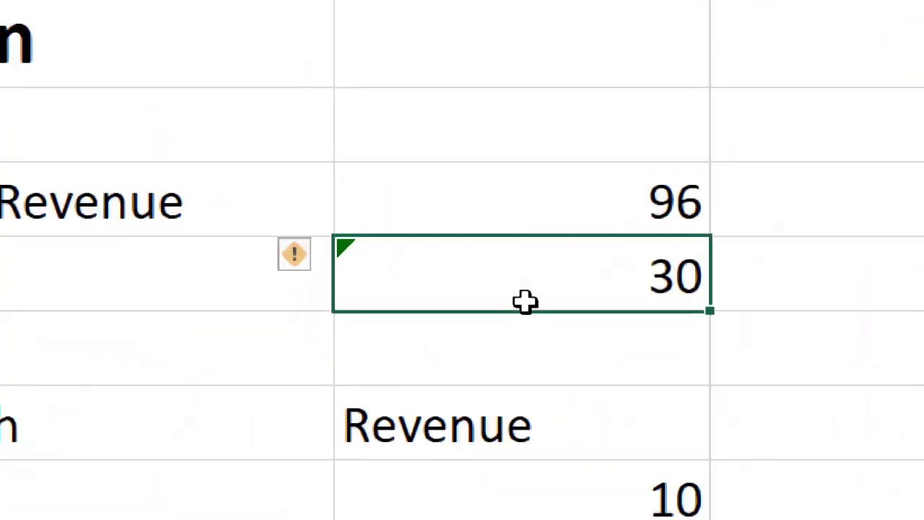
{"action": "left_click", "coordinate": [297, 252]}
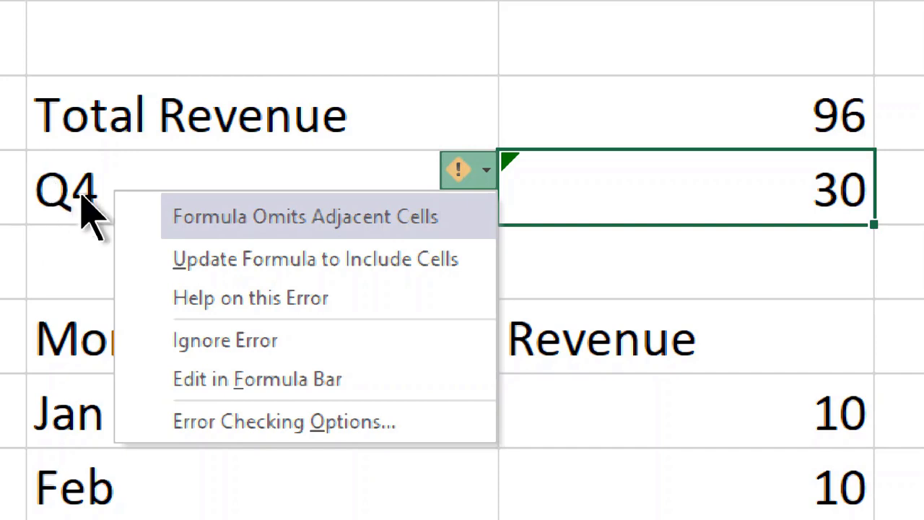
{"action": "left_click", "coordinate": [243, 356]}
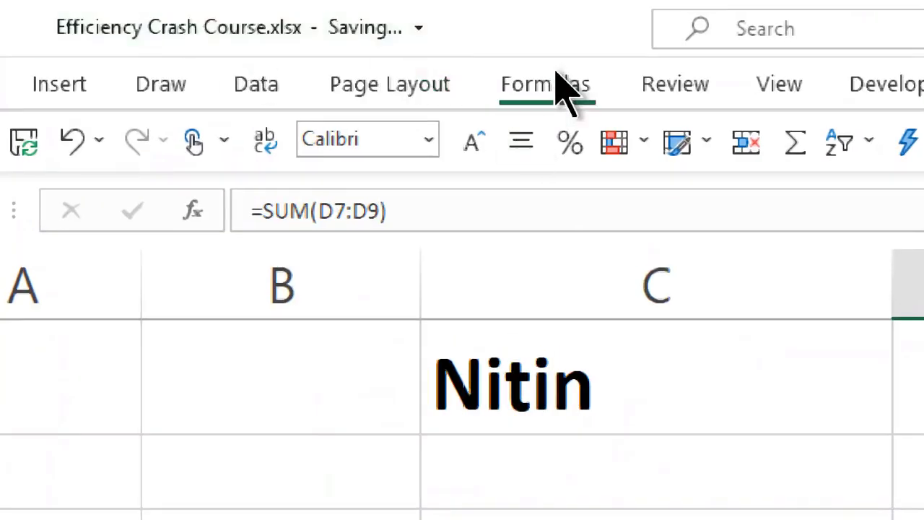
- Run sheet-wide Error Checking, updating each of the six flagged SUMs to include adjacent cells
{"action": "left_click", "coordinate": [548, 81]}
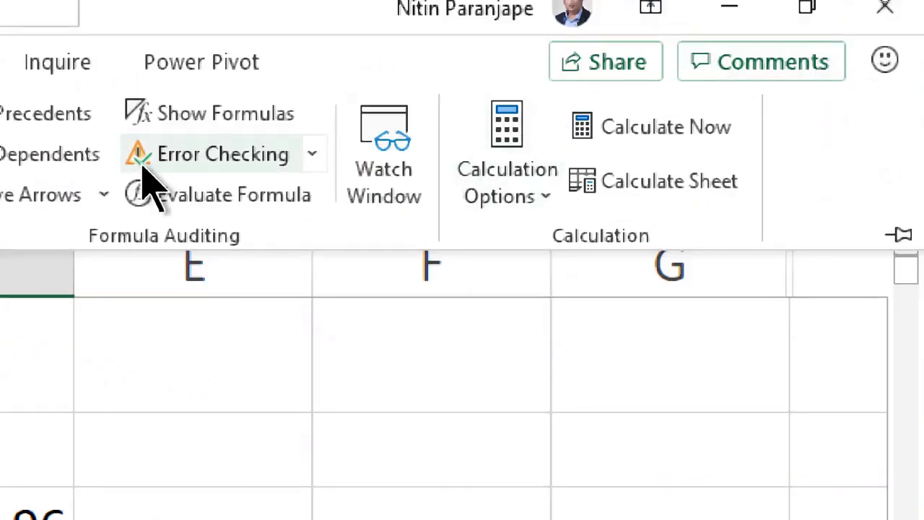
{"action": "left_click", "coordinate": [143, 166]}
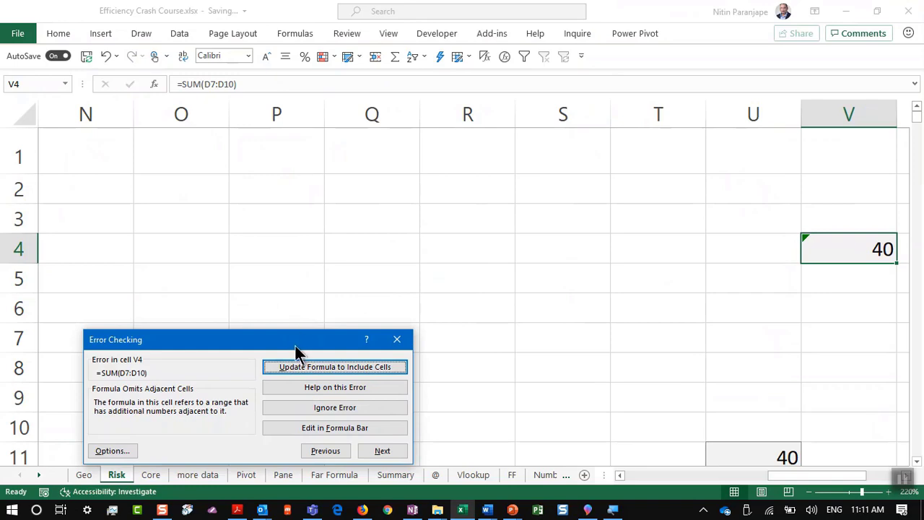
{"action": "left_click_drag", "start_coordinate": [297, 345], "coordinate": [671, 204]}
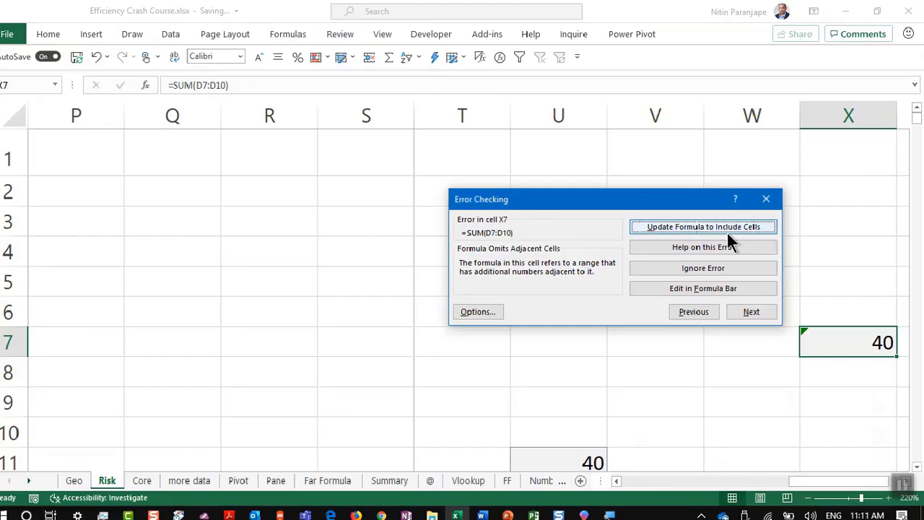
{"action": "left_click", "coordinate": [728, 230]}
{"action": "left_click", "coordinate": [729, 230]}
{"action": "left_click", "coordinate": [729, 230]}
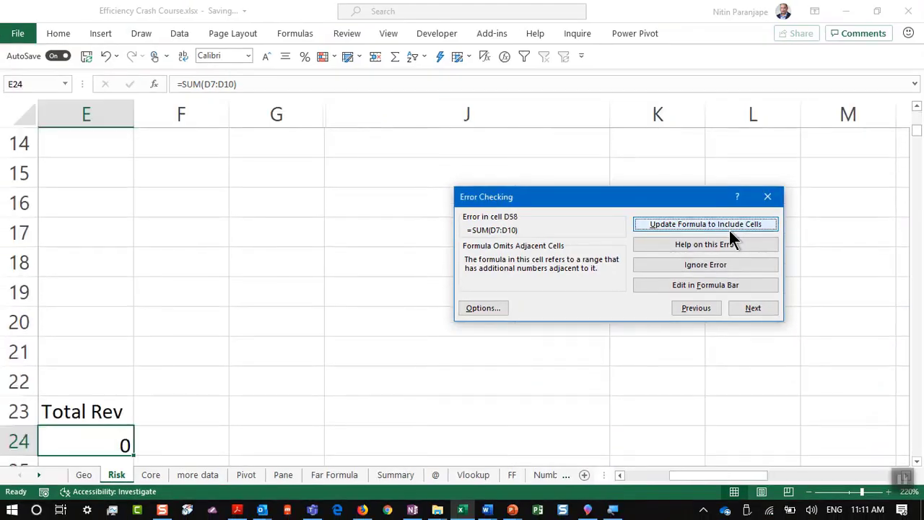
{"action": "left_click", "coordinate": [729, 231]}
{"action": "left_click", "coordinate": [729, 230]}
{"action": "left_click", "coordinate": [729, 230]}
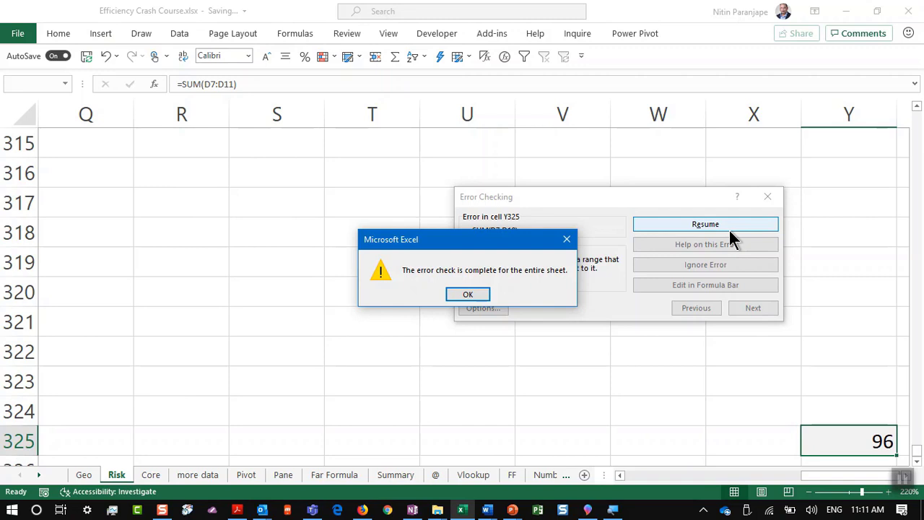
- Dismiss the completion message and select slide 14 in the PowerPoint deck
{"action": "key", "text": "Return"}
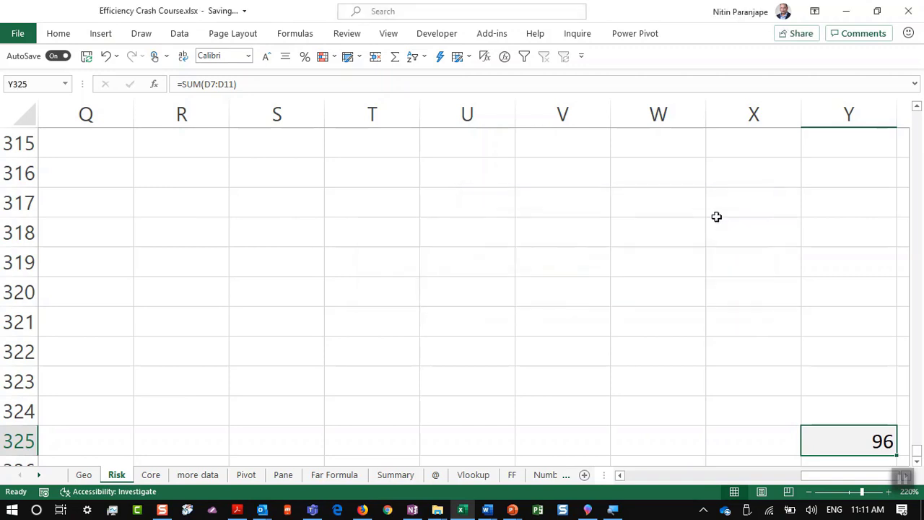
{"action": "key", "text": "alt+Tab"}
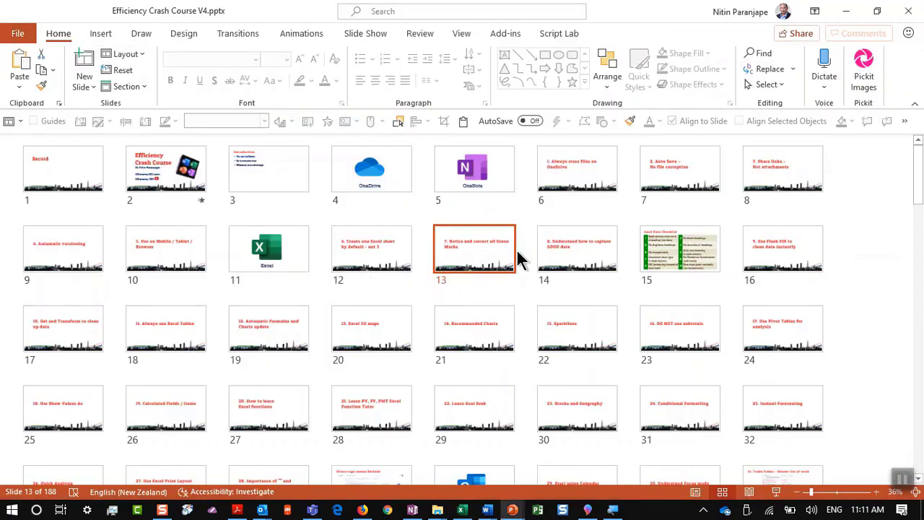
{"action": "left_click", "coordinate": [560, 241]}
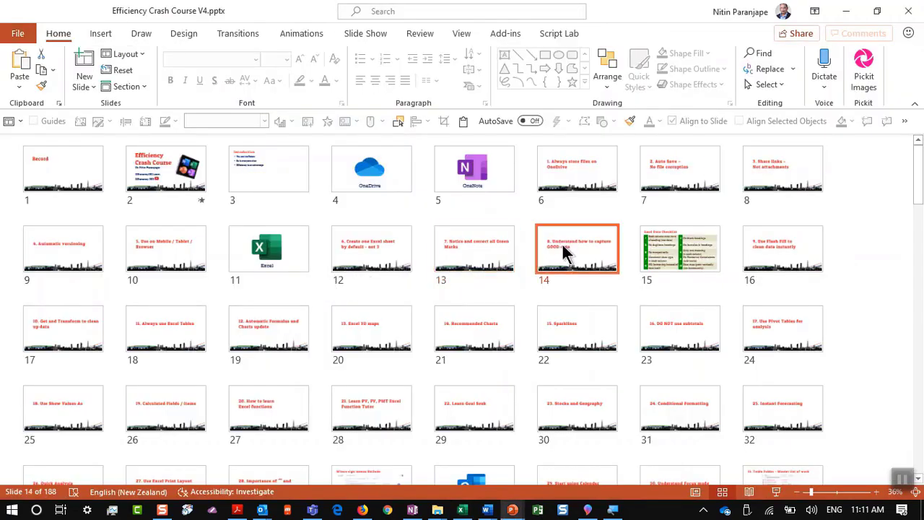
- Present slide 14, '8. Understand how to capture GOOD data', full-screen in PowerPoint
{"action": "key", "text": "alt+Tab"}
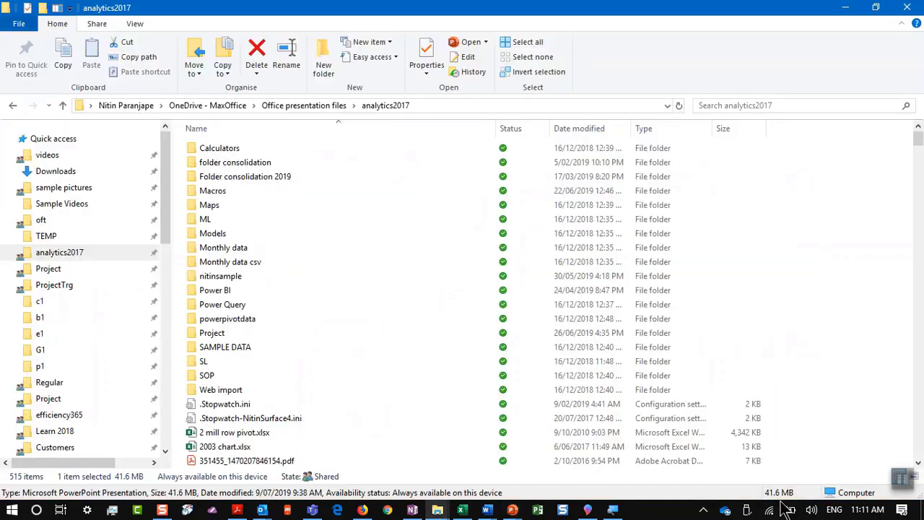
{"action": "key", "text": "alt+Tab"}
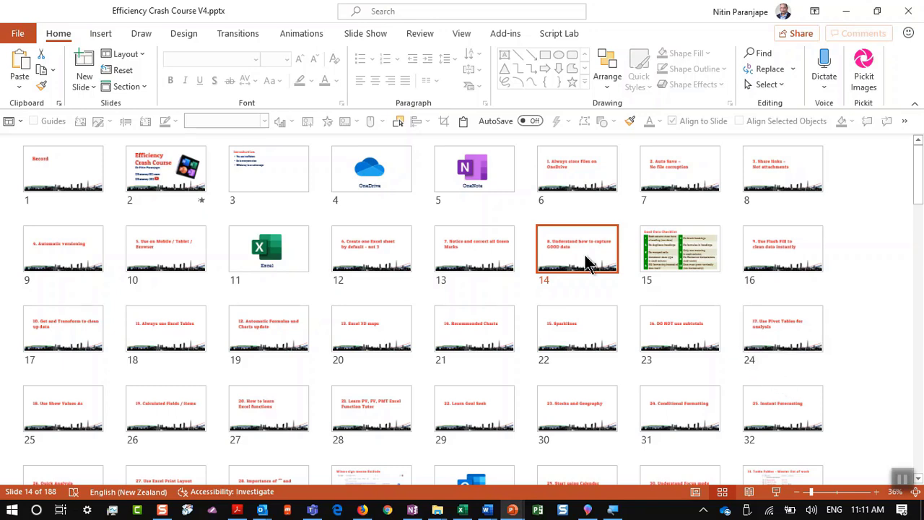
{"action": "left_click", "coordinate": [775, 492]}
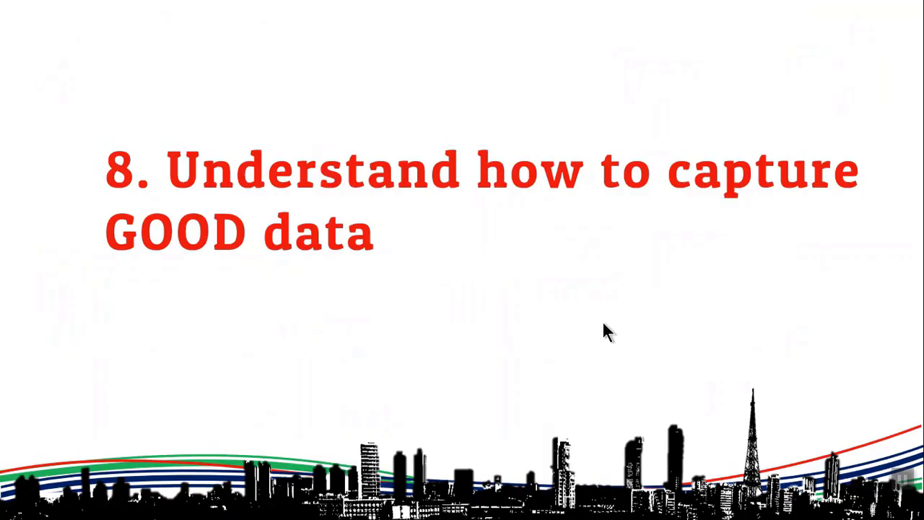
{"action": "scroll", "coordinate": [108, 219], "scroll_direction": "down", "scroll_amount": 1}
{"action": "scroll", "coordinate": [107, 219], "scroll_direction": "up", "scroll_amount": 1}
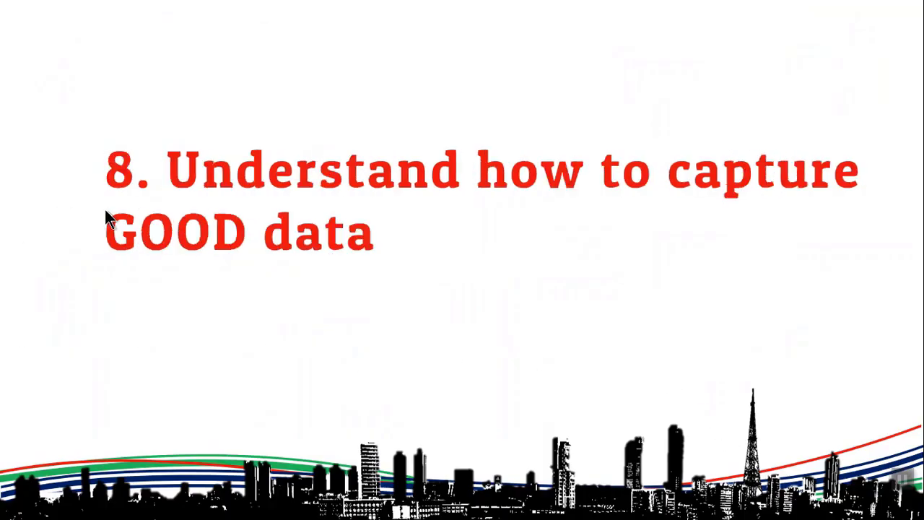
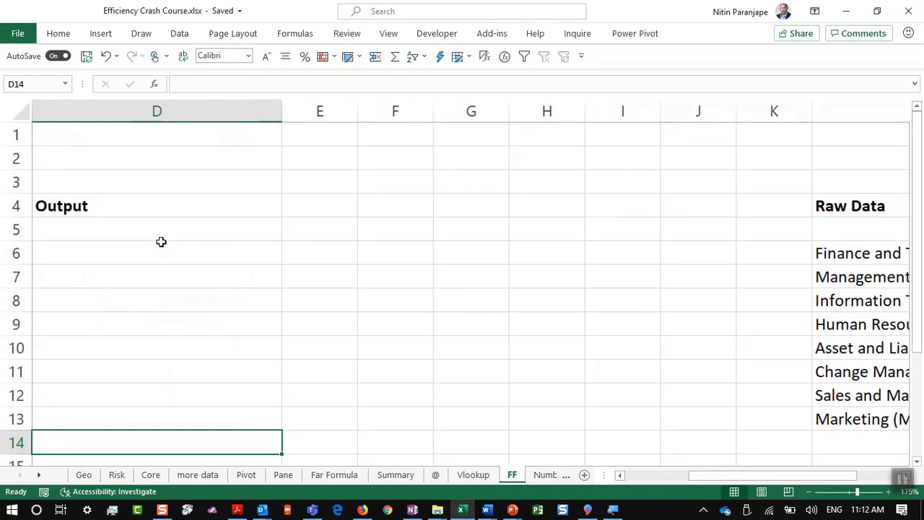
{"action": "key", "text": "Left"}
{"action": "key", "text": "Left"}
{"action": "key", "text": "Up"}
{"action": "key", "text": "Up"}
{"action": "key", "text": "Up"}
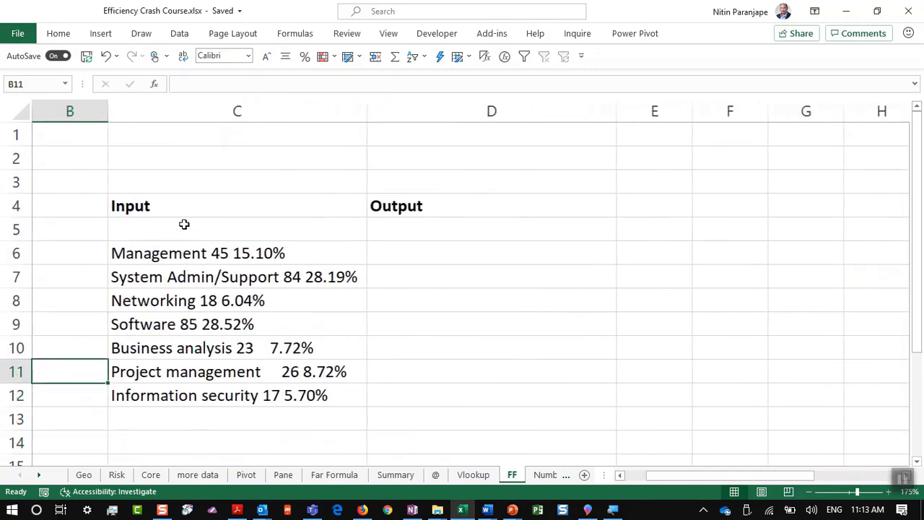
{"action": "scroll", "coordinate": [183, 224], "scroll_direction": "up", "scroll_amount": 5, "text": "ctrl"}
{"action": "left_click", "coordinate": [441, 239]}
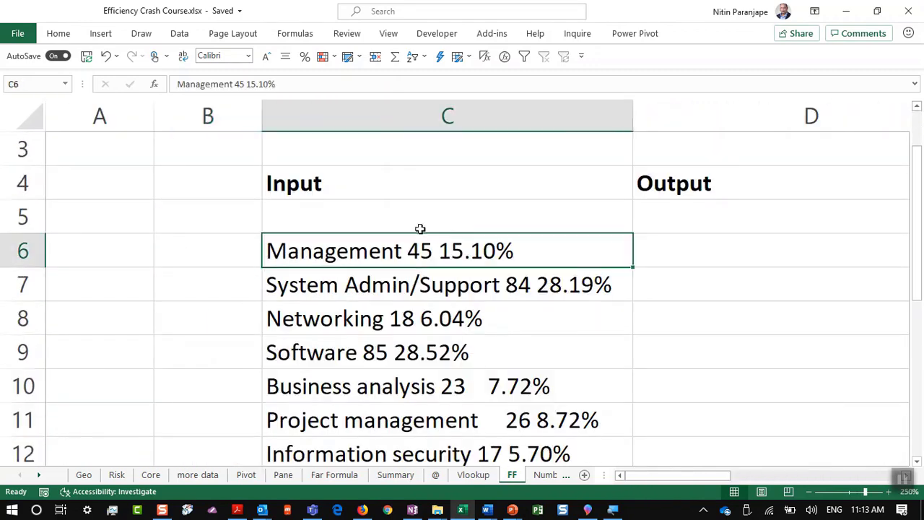
{"action": "key", "text": "Down"}
{"action": "key", "text": "Down"}
{"action": "key", "text": "Right"}
{"action": "key", "text": "Right"}
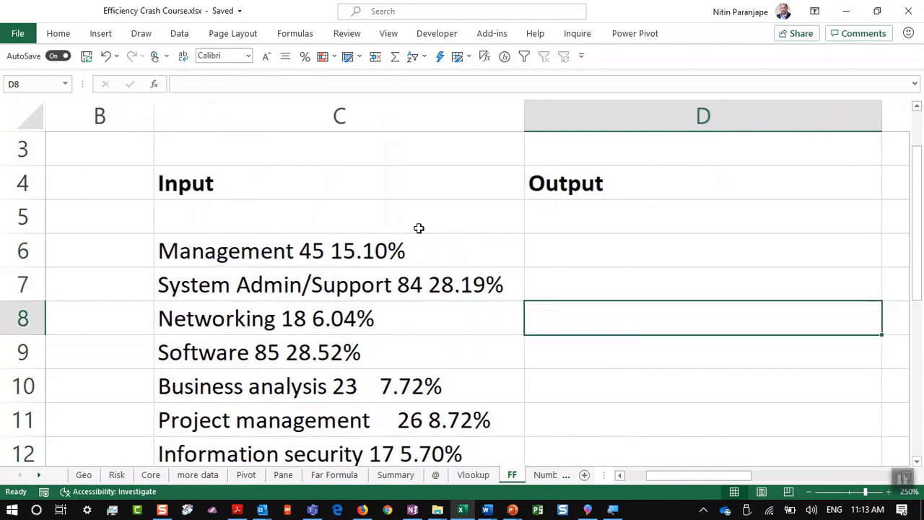
{"action": "key", "text": "Left"}
{"action": "key", "text": "Down"}
{"action": "key", "text": "Down"}
{"action": "key", "text": "Down"}
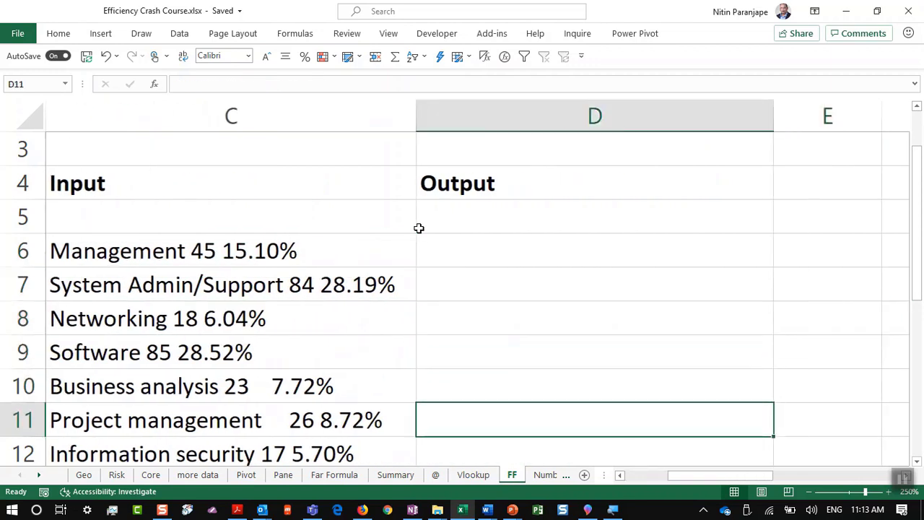
{"action": "key", "text": "Left"}
{"action": "key", "text": "Down"}
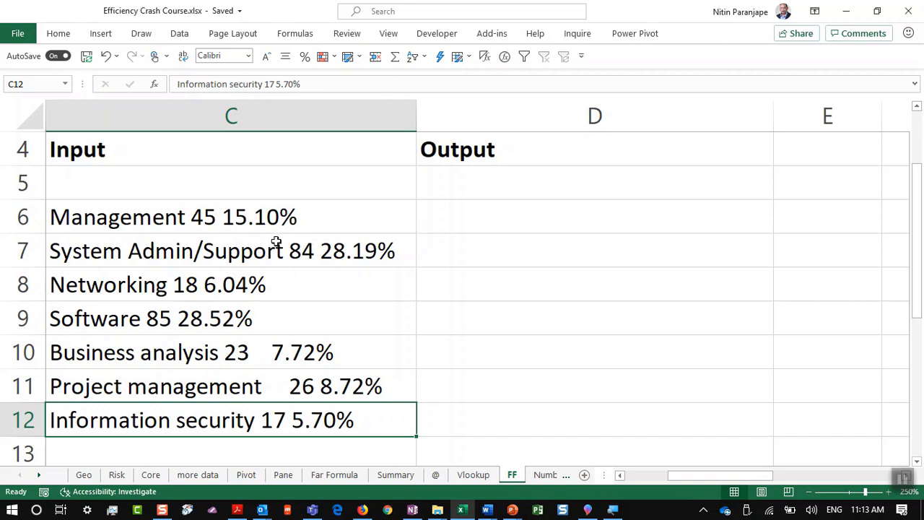
{"action": "left_click", "coordinate": [229, 226]}
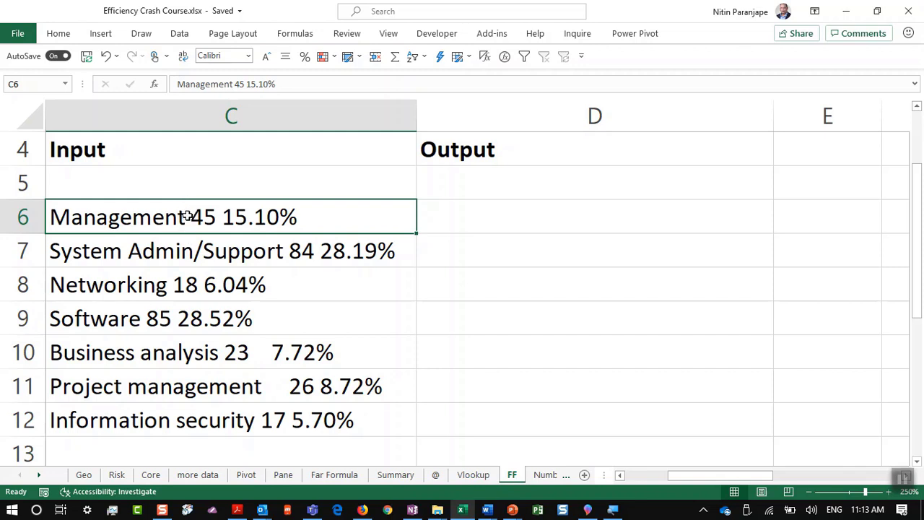
{"action": "left_click", "coordinate": [208, 253]}
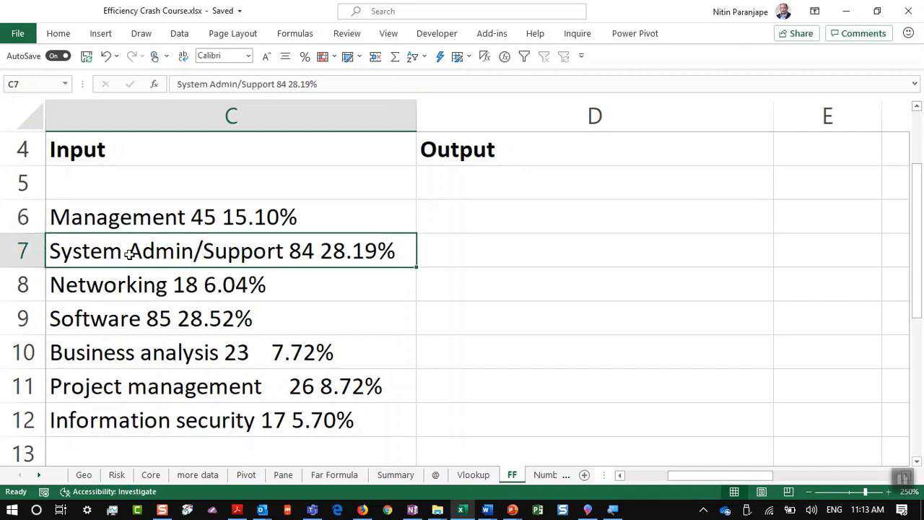
{"action": "left_click", "coordinate": [436, 215]}
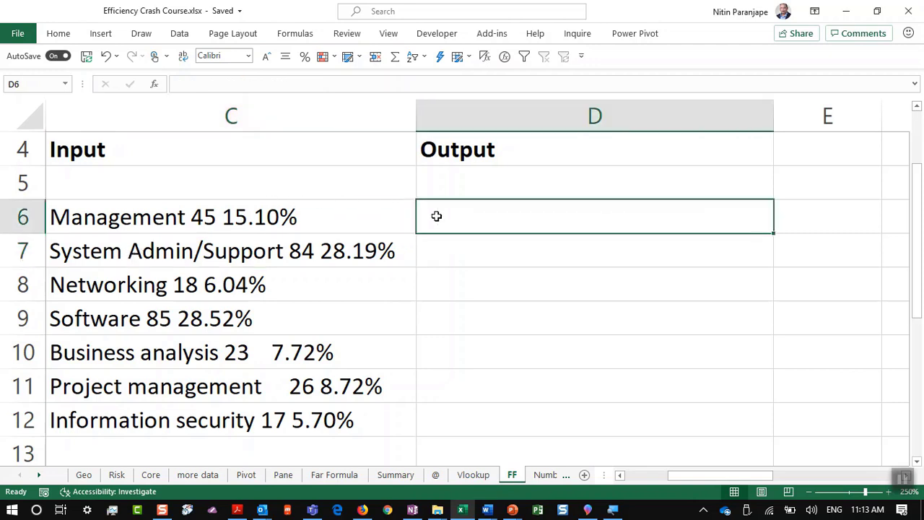
- Enter 'Management' in D6 as the example and Flash Fill the remaining six category names to D12
{"action": "type", "text": "Mana"}
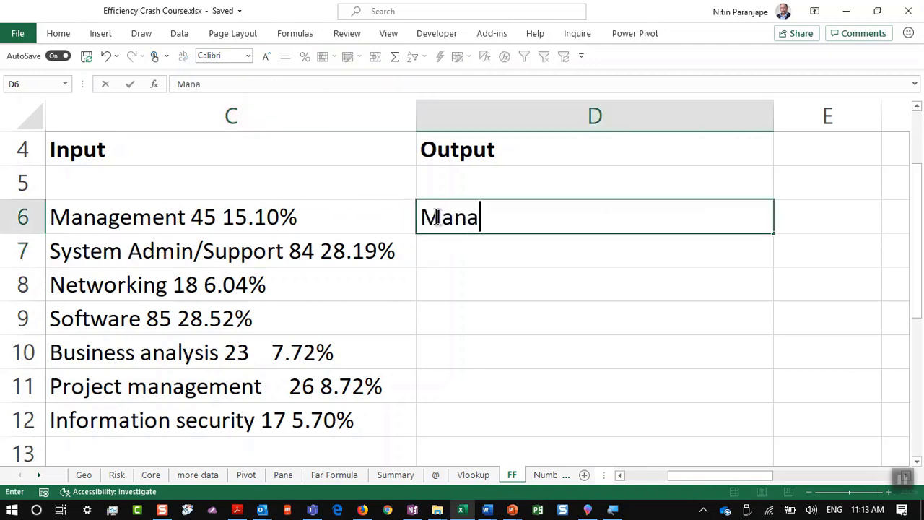
{"action": "type", "text": "gement"}
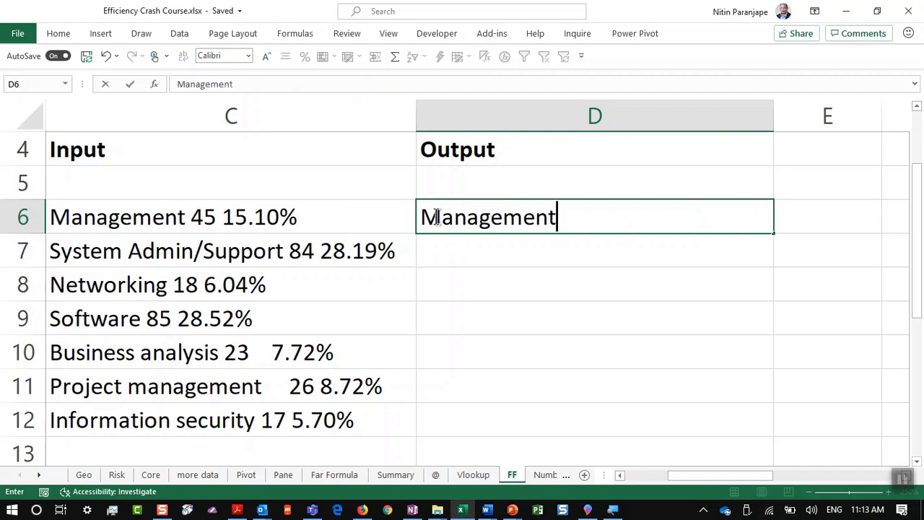
{"action": "key", "text": "Return"}
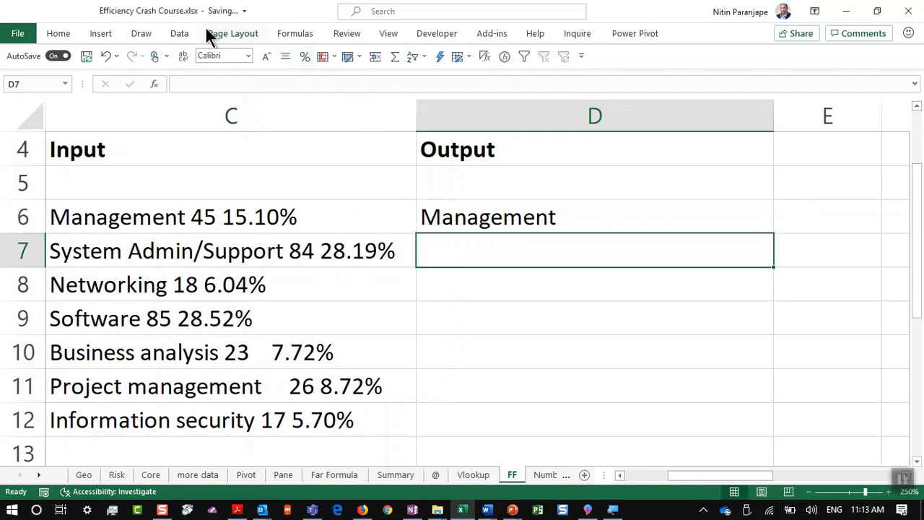
{"action": "left_click", "coordinate": [180, 35]}
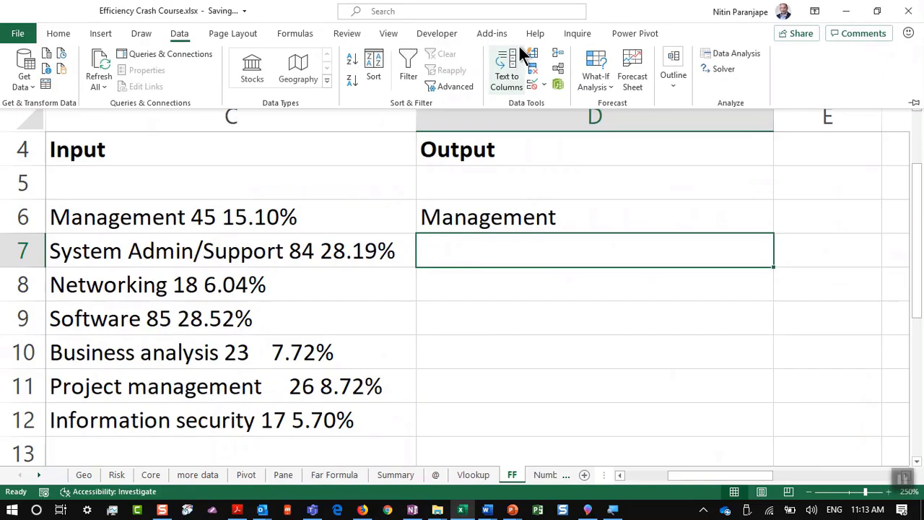
{"action": "left_click", "coordinate": [532, 55]}
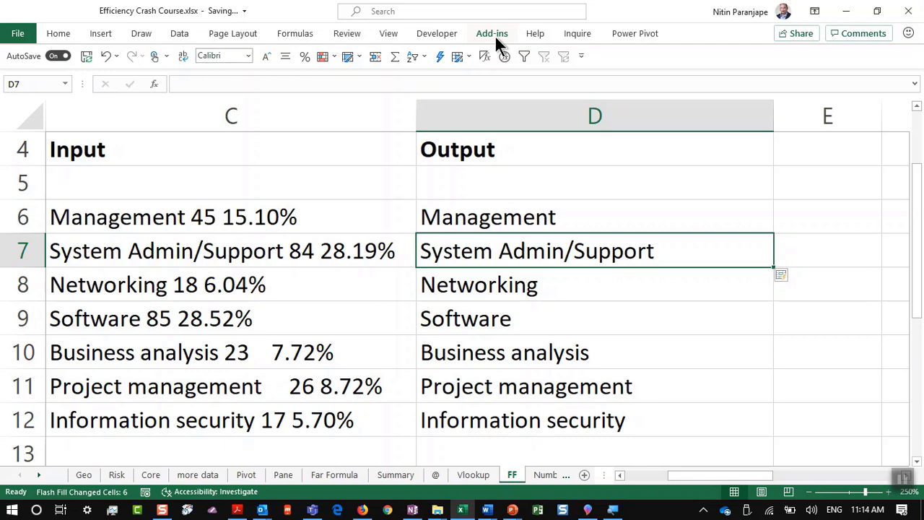
- Enter 45 in E6 and Flash Fill the remaining counts 84, 18, 85, 23, 26, 17 into E7:E12
{"action": "key", "text": "Right"}
{"action": "key", "text": "Up"}
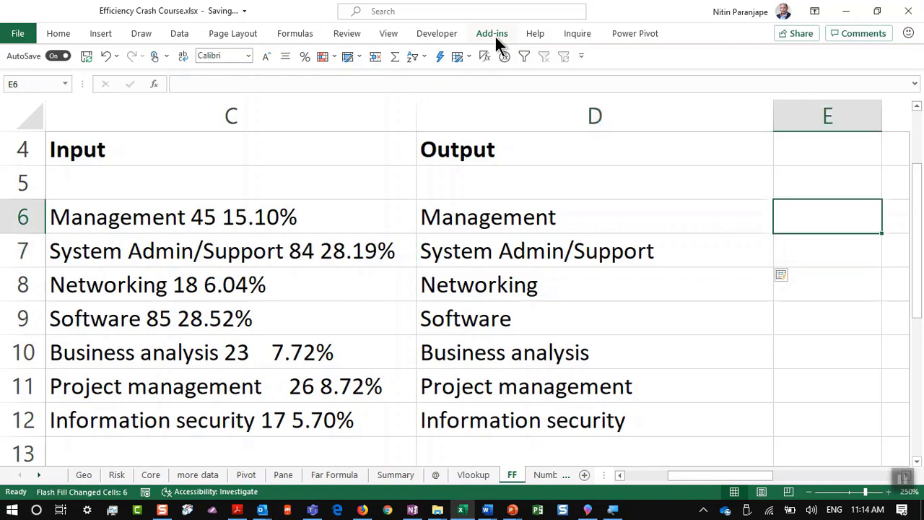
{"action": "type", "text": "45"}
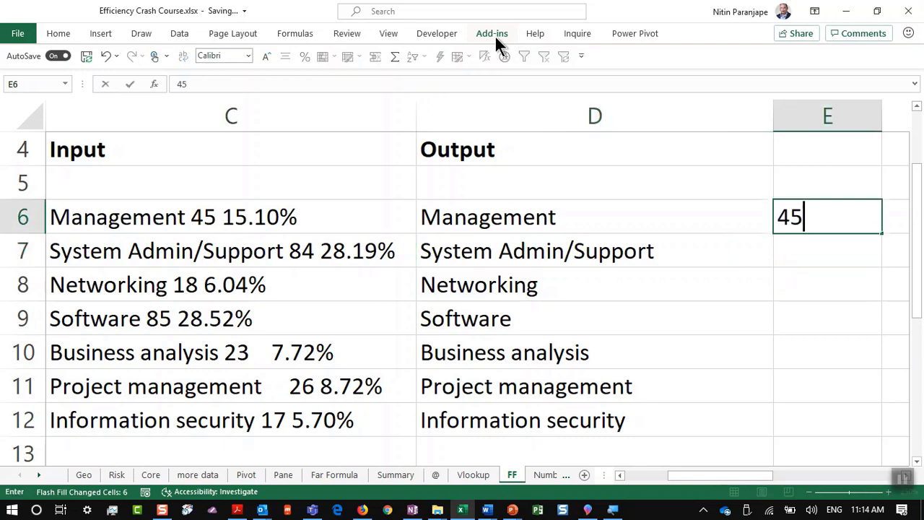
{"action": "key", "text": "Return"}
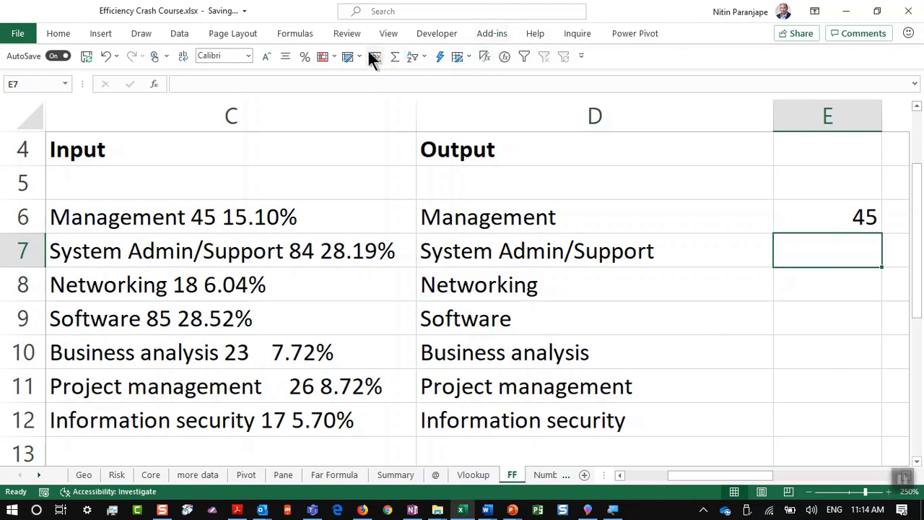
{"action": "left_click", "coordinate": [182, 38]}
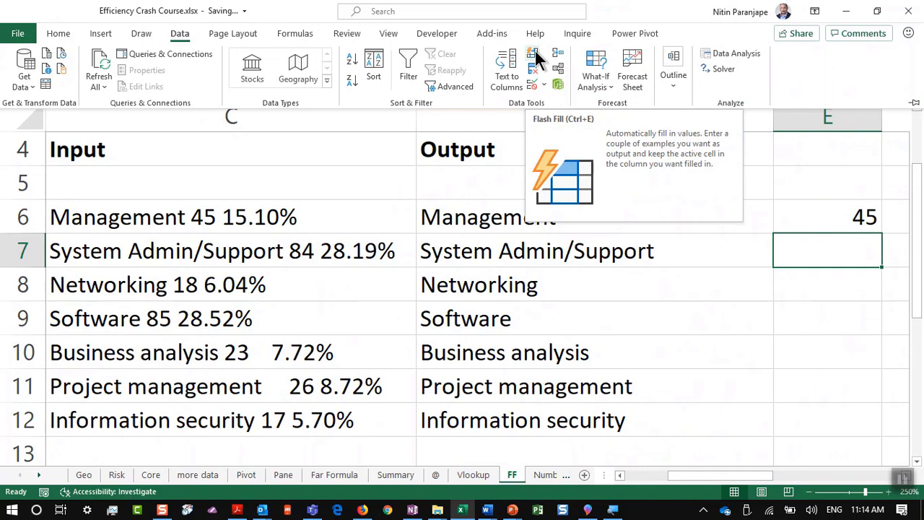
{"action": "left_click", "coordinate": [535, 58]}
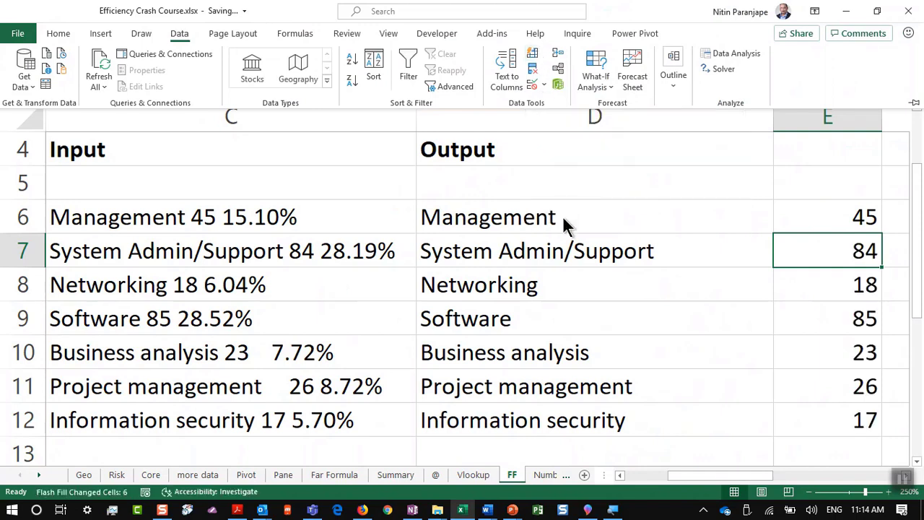
{"action": "key", "text": "ctrl+F1"}
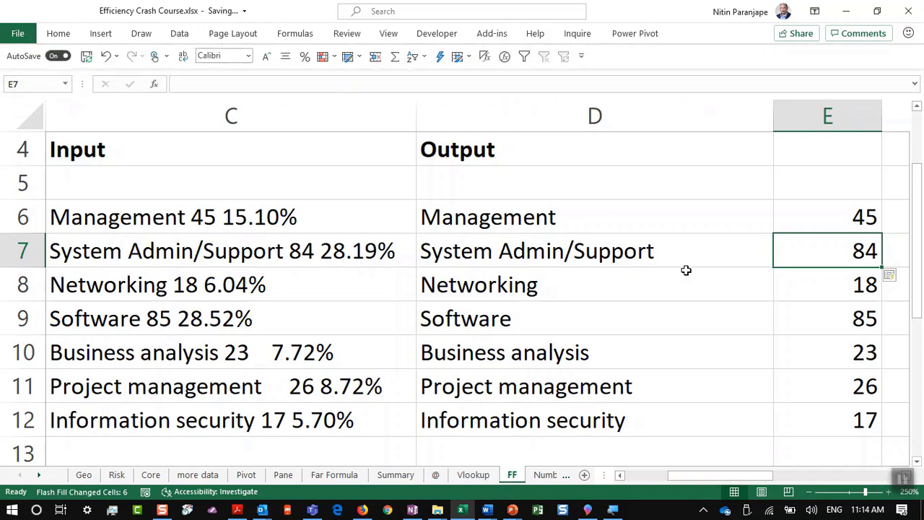
{"action": "key", "text": "Left"}
{"action": "key", "text": "shift+Down"}
{"action": "key", "text": "Right"}
{"action": "key", "text": "Right"}
{"action": "key", "text": "Right"}
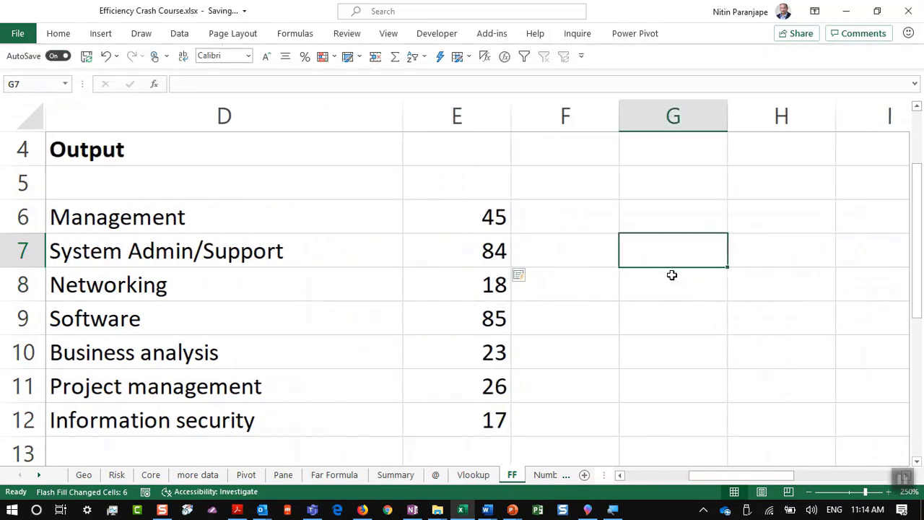
{"action": "key", "text": "Right"}
{"action": "key", "text": "Right"}
{"action": "key", "text": "Right"}
{"action": "key", "text": "Right"}
{"action": "key", "text": "Right"}
{"action": "key", "text": "Right"}
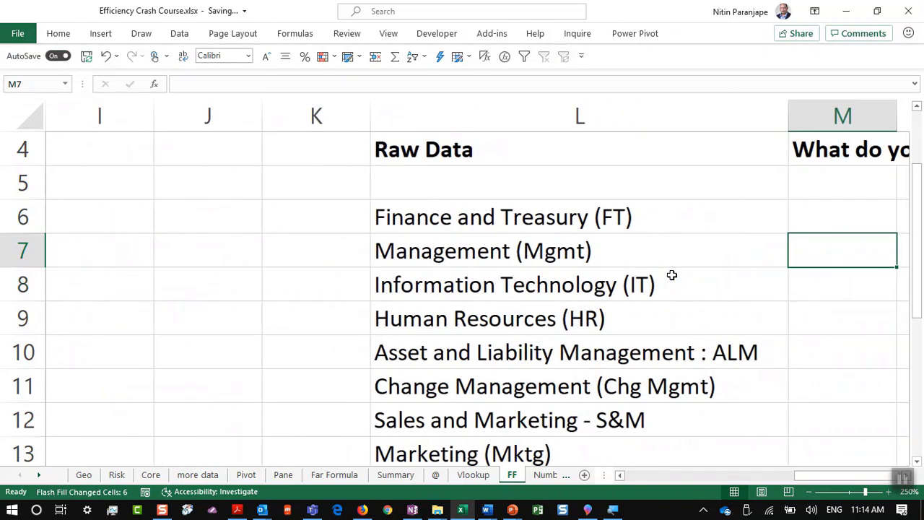
- Enter 'FT' in M6 and Flash Fill abbreviations down the What do you want column with Ctrl+E
{"action": "key", "text": "Right"}
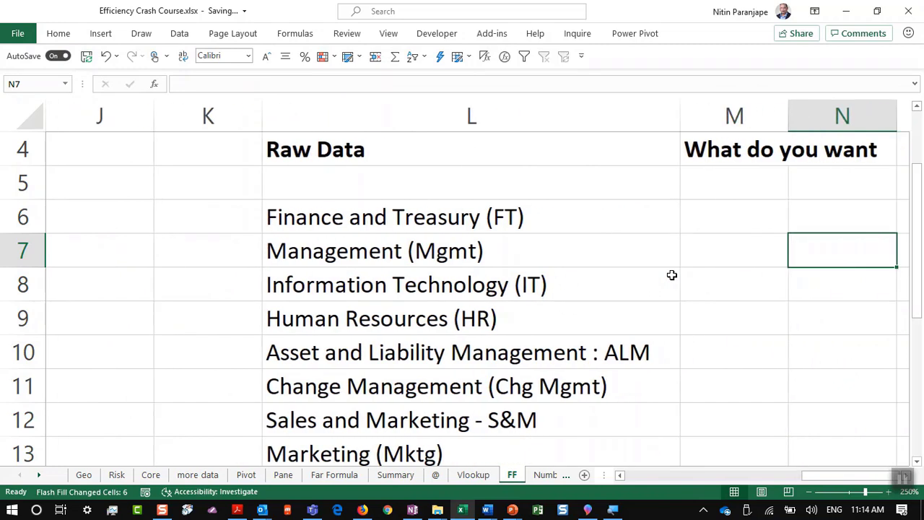
{"action": "key", "text": "Left"}
{"action": "key", "text": "Up"}
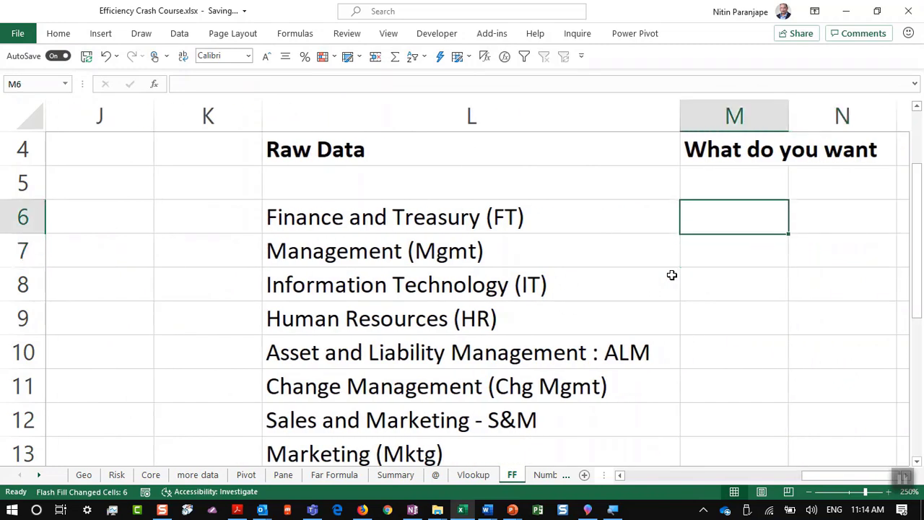
{"action": "key", "text": "Down"}
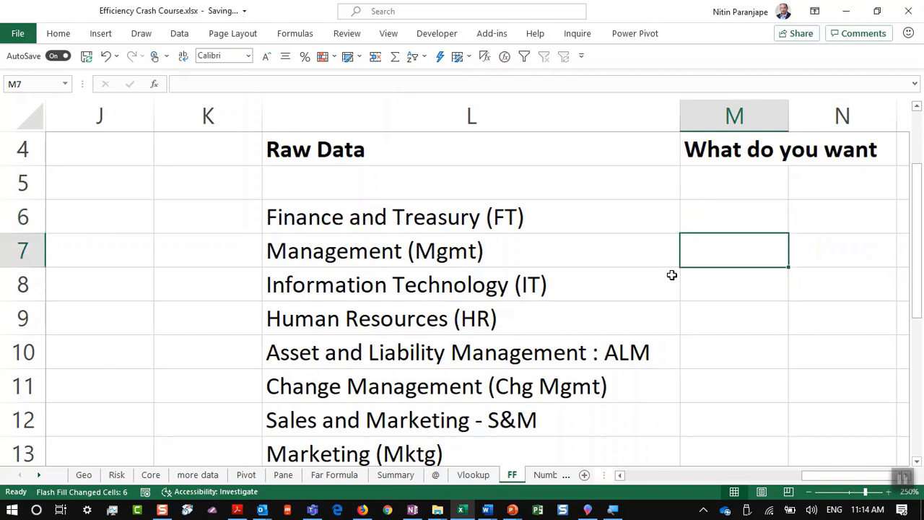
{"action": "key", "text": "Up"}
{"action": "type", "text": "FT"}
{"action": "key", "text": "Return"}
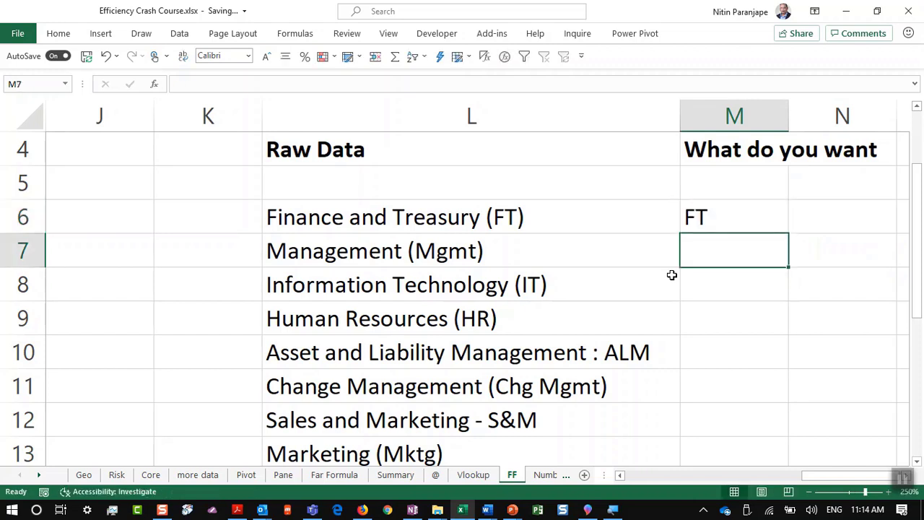
{"action": "key", "text": "ctrl+e"}
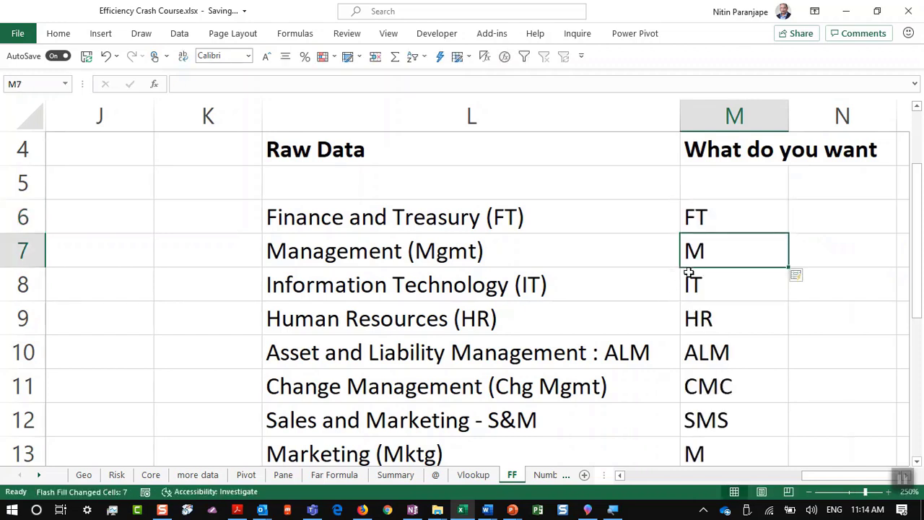
- Correct the wrong abbreviation in M7 to 'Mgmt' so Flash Fill re-learns the pattern
{"action": "left_click", "coordinate": [331, 254]}
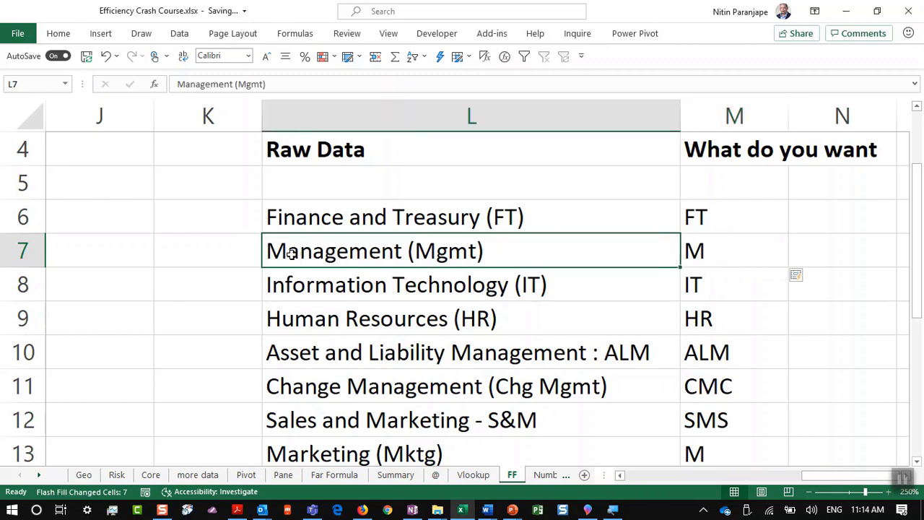
{"action": "left_click", "coordinate": [744, 256]}
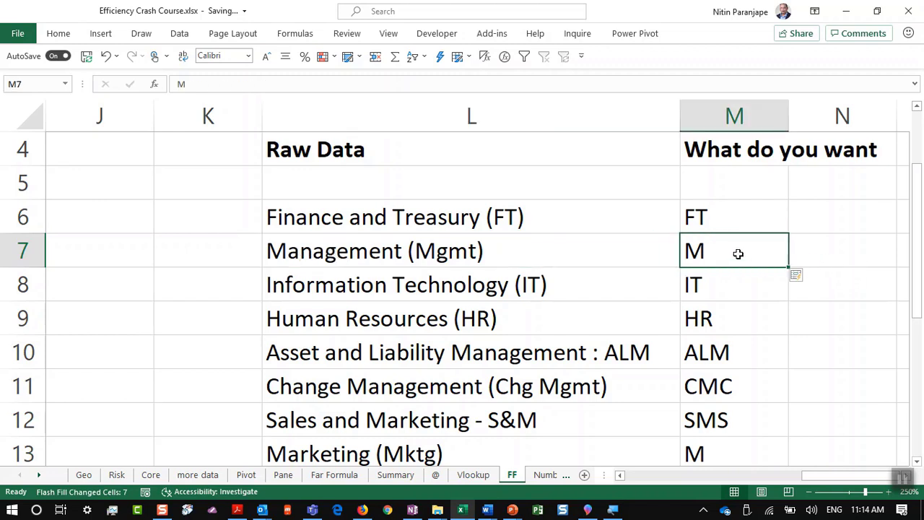
{"action": "key", "text": "BackSpace"}
{"action": "type", "text": "Mgmt"}
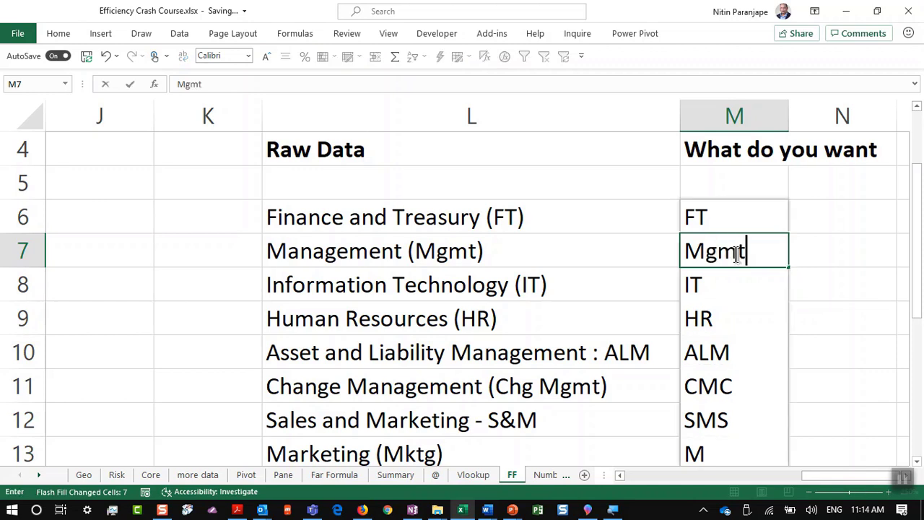
{"action": "key", "text": "Return"}
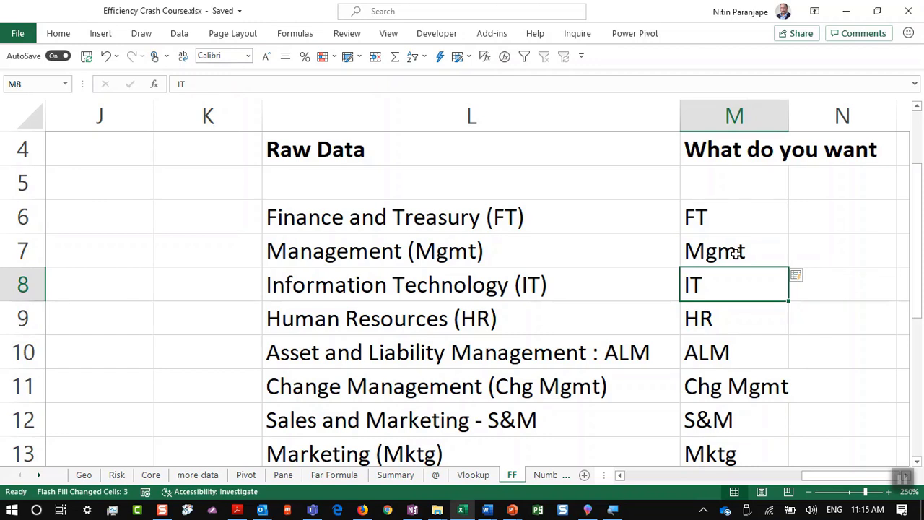
{"action": "key", "text": "alt+Tab"}
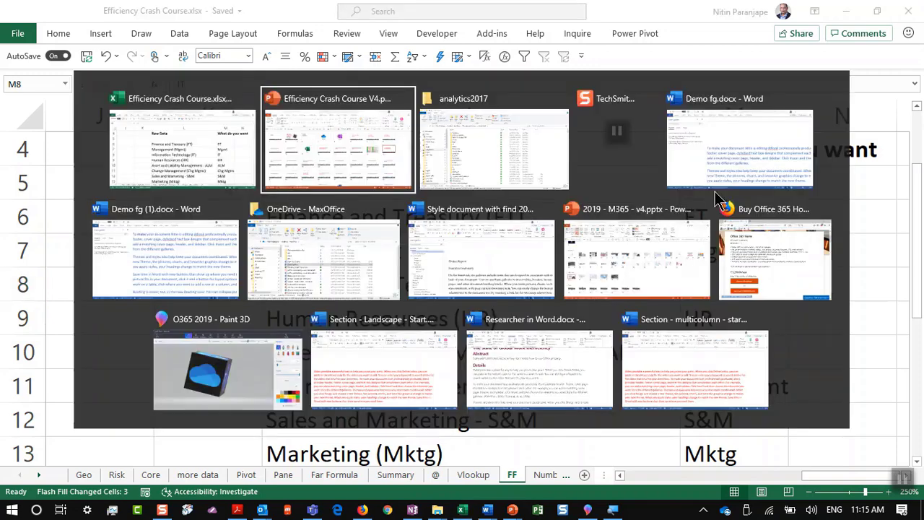
{"action": "left_click", "coordinate": [42, 339]}
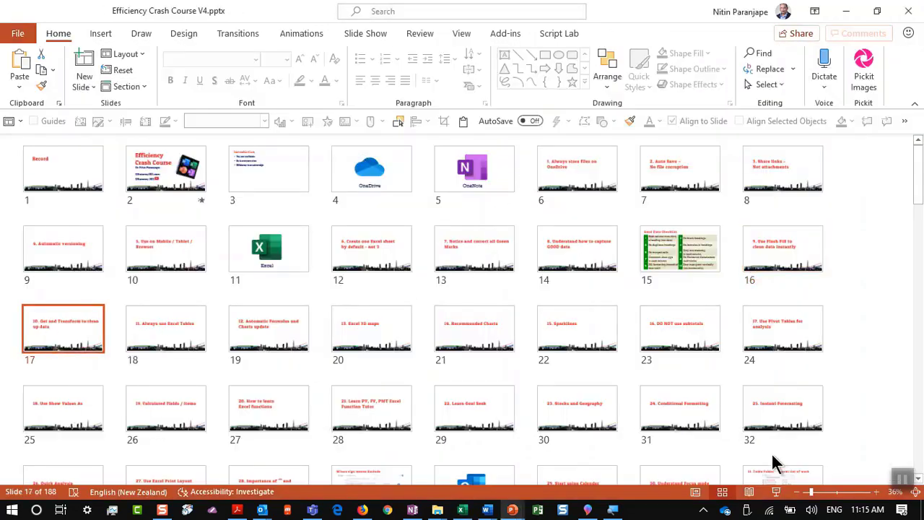
{"action": "key", "text": "alt+Tab"}
{"action": "key", "text": "alt+Tab"}
{"action": "left_click", "coordinate": [776, 491]}
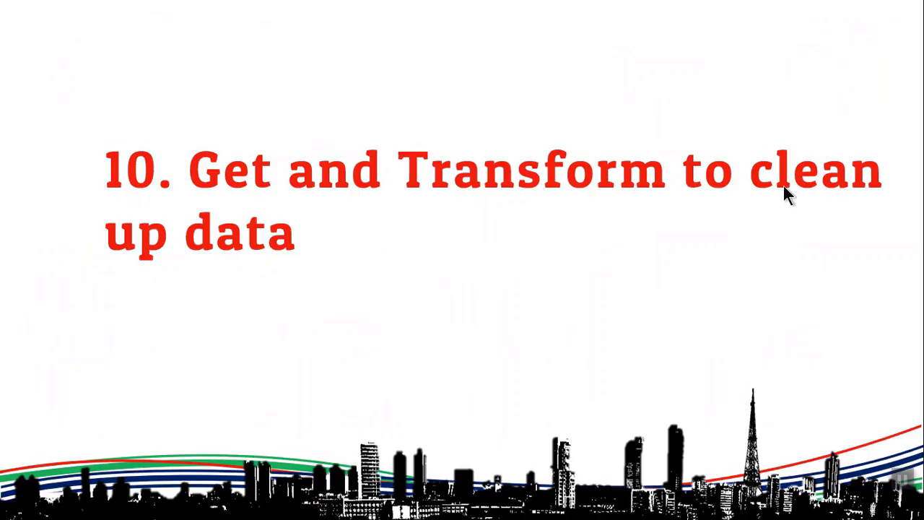
{"action": "key", "text": "Escape"}
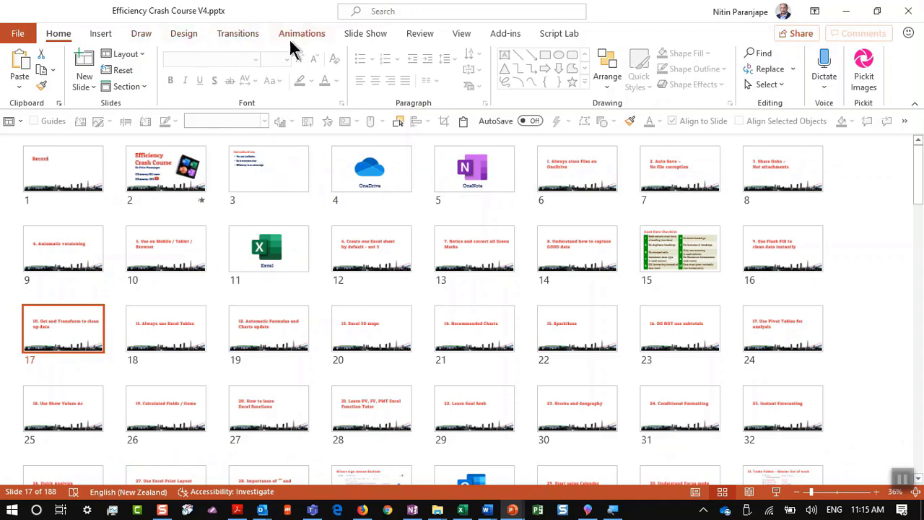
{"action": "key", "text": "alt+Tab"}
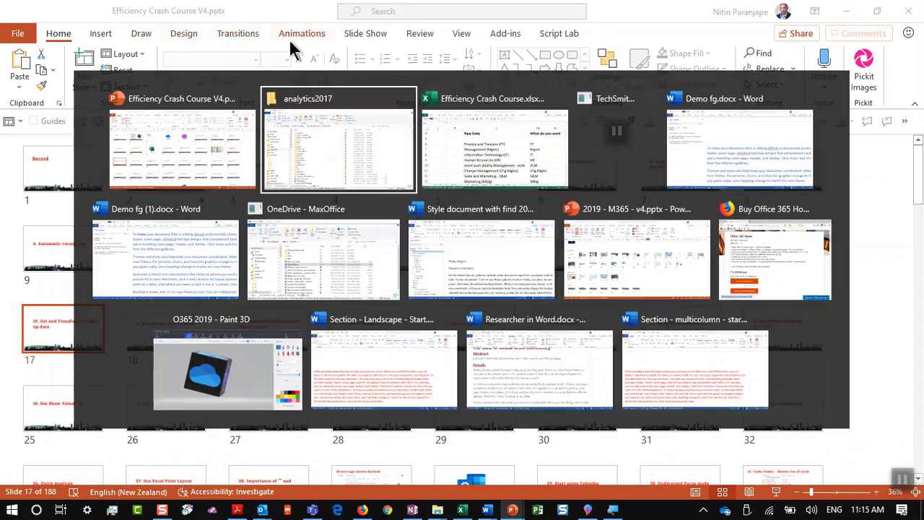
{"action": "key", "text": "alt+Tab"}
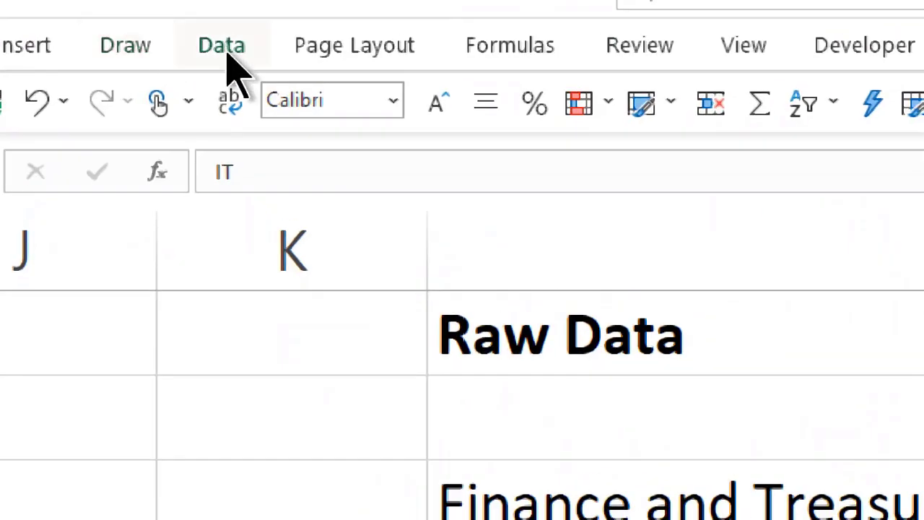
- Pin the Data ribbon permanently open and select L6, Finance and Treasury (FT)
{"action": "left_click", "coordinate": [182, 37]}
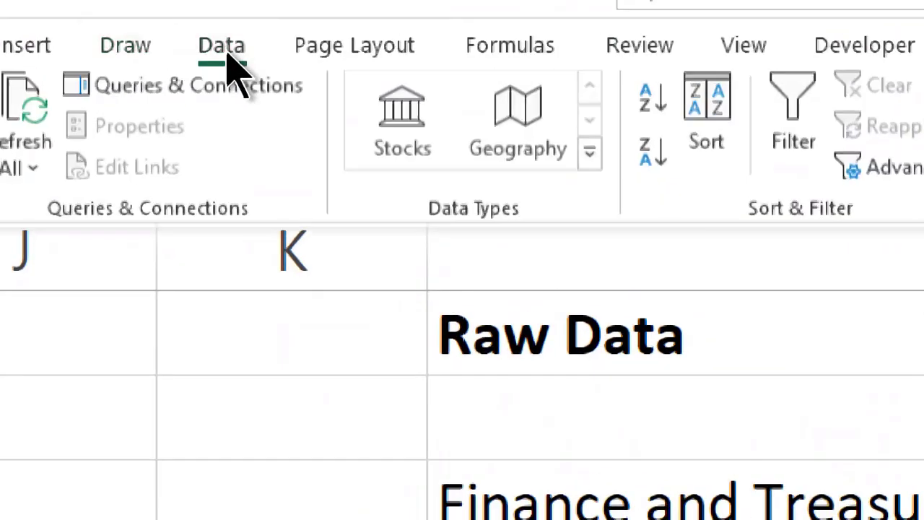
{"action": "double_click", "coordinate": [221, 46]}
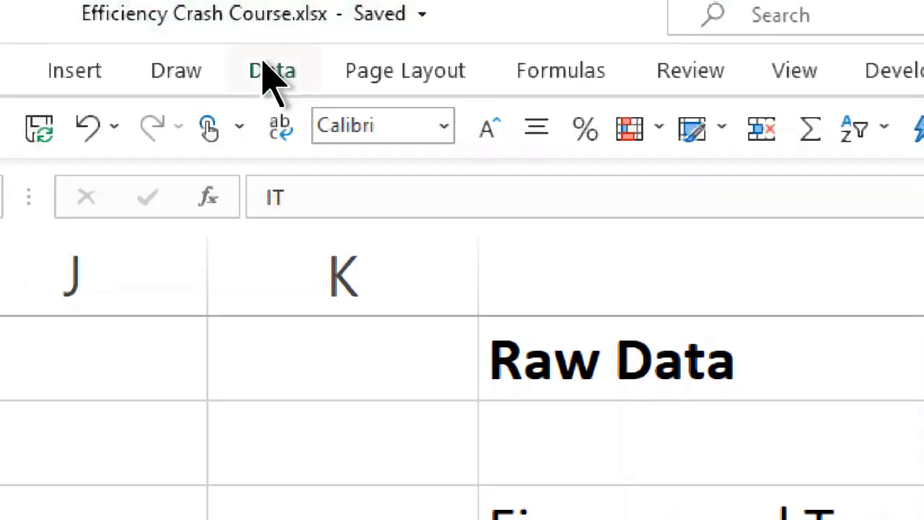
{"action": "double_click", "coordinate": [273, 72]}
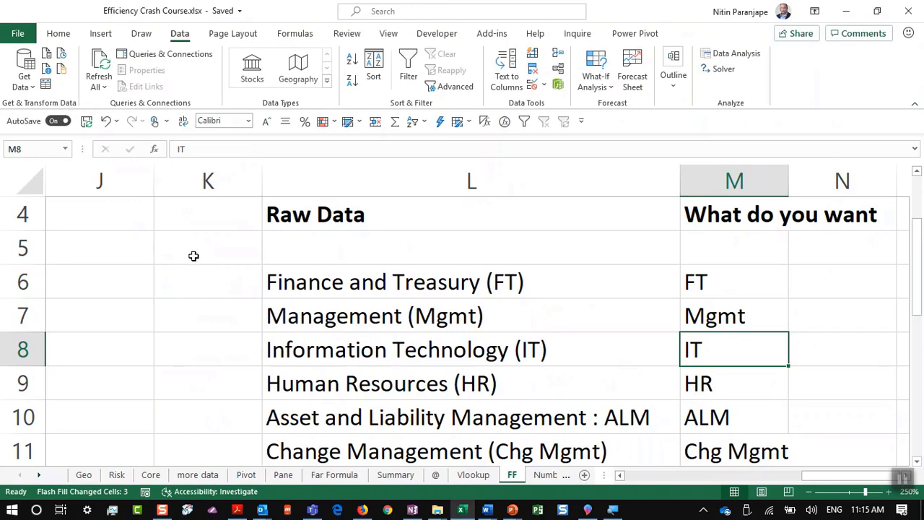
{"action": "left_click", "coordinate": [418, 288]}
{"action": "key", "text": "alt+Tab"}
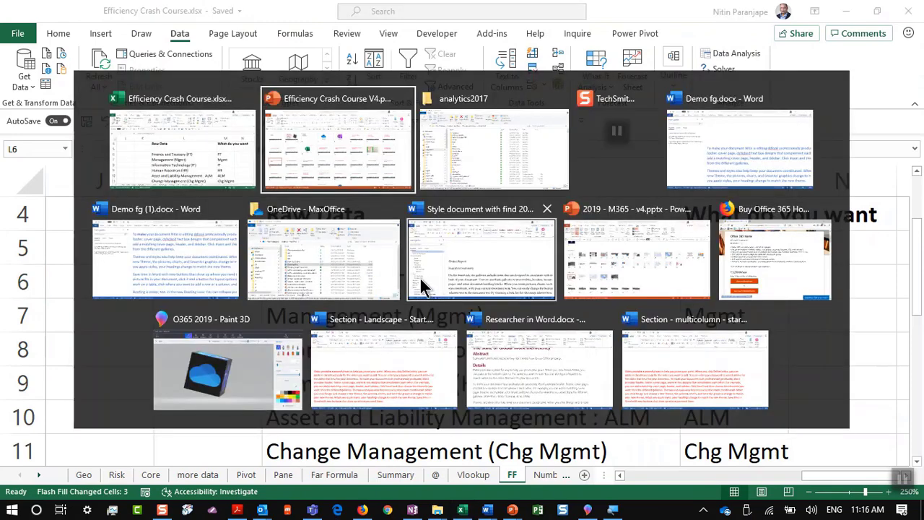
- In PowerPoint, open slide 18 'Always use Excel Tables', present it, then return to Excel
{"action": "key", "text": "alt+Tab"}
{"action": "key", "text": "alt+shift+Tab"}
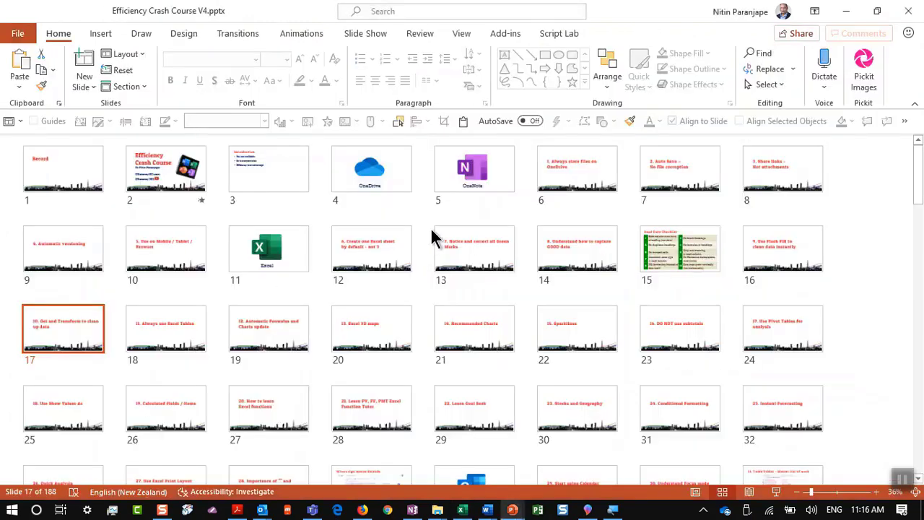
{"action": "left_click", "coordinate": [156, 332]}
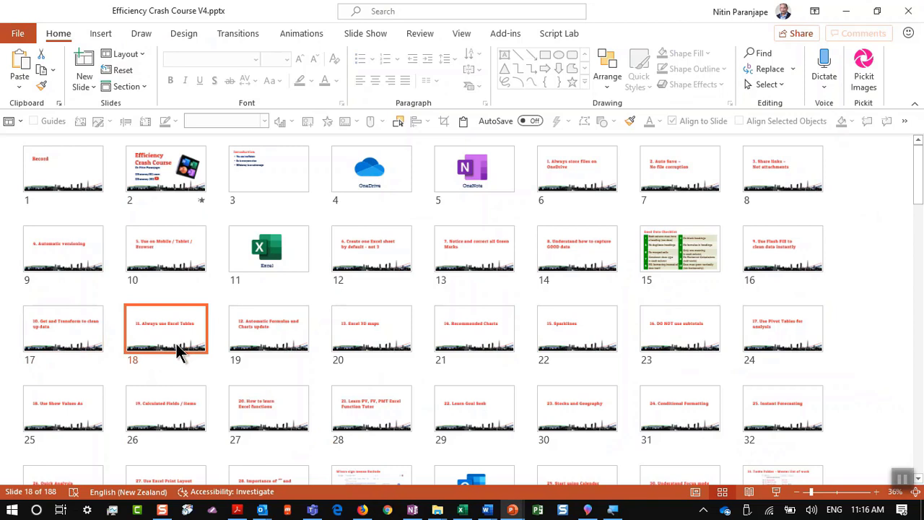
{"action": "double_click", "coordinate": [155, 328]}
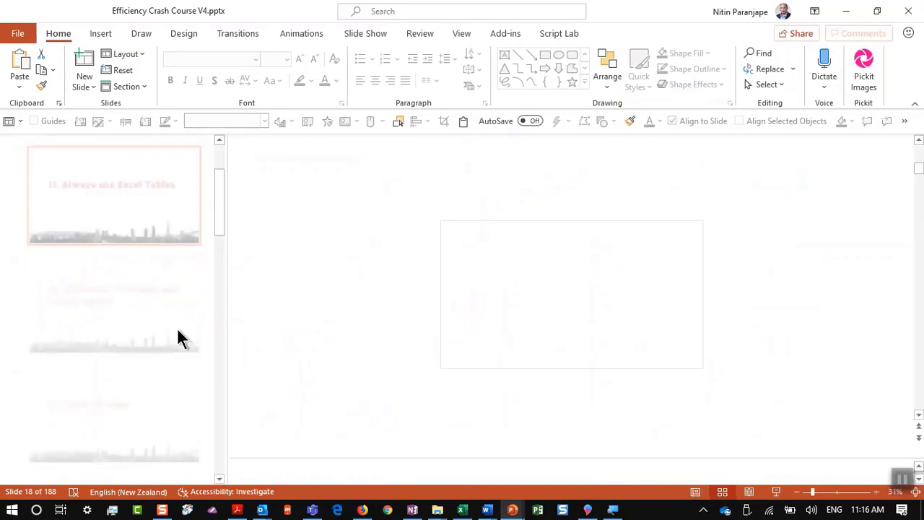
{"action": "left_click", "coordinate": [776, 492]}
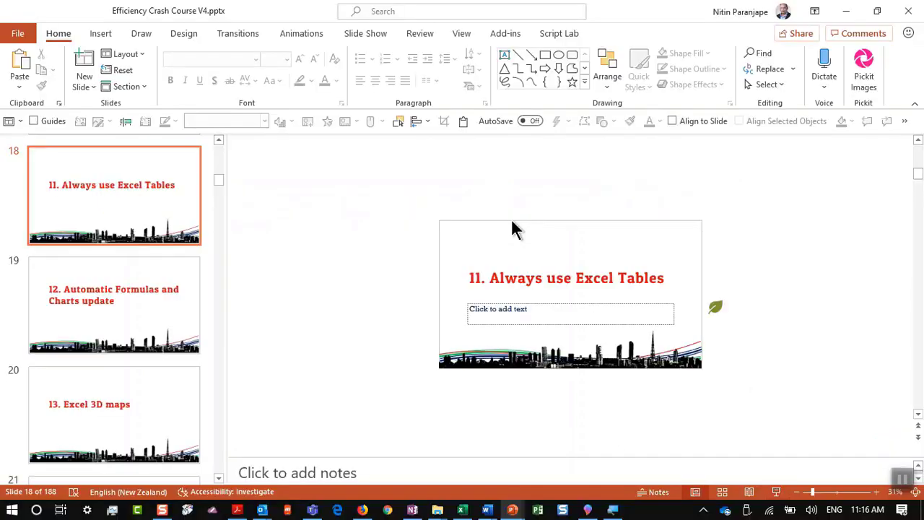
{"action": "left_click", "coordinate": [461, 509]}
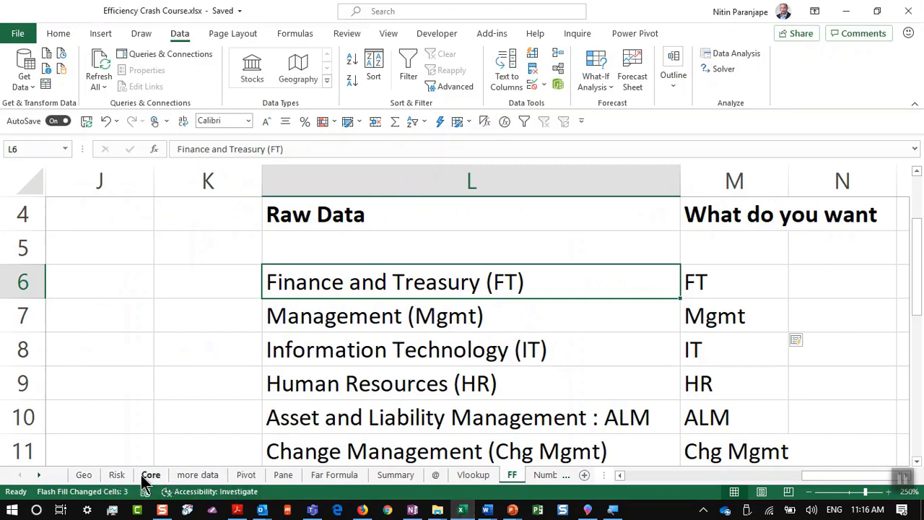
- Go to the Core sheet, close the PivotTable Fields pane, and zoom in on the data
{"action": "left_click", "coordinate": [150, 476]}
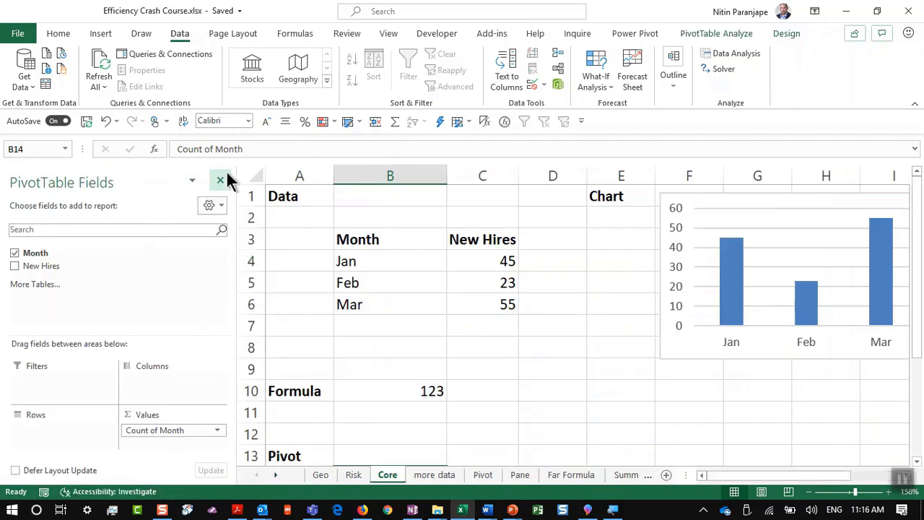
{"action": "left_click", "coordinate": [221, 179]}
{"action": "scroll", "coordinate": [229, 249], "scroll_direction": "up", "scroll_amount": 7}
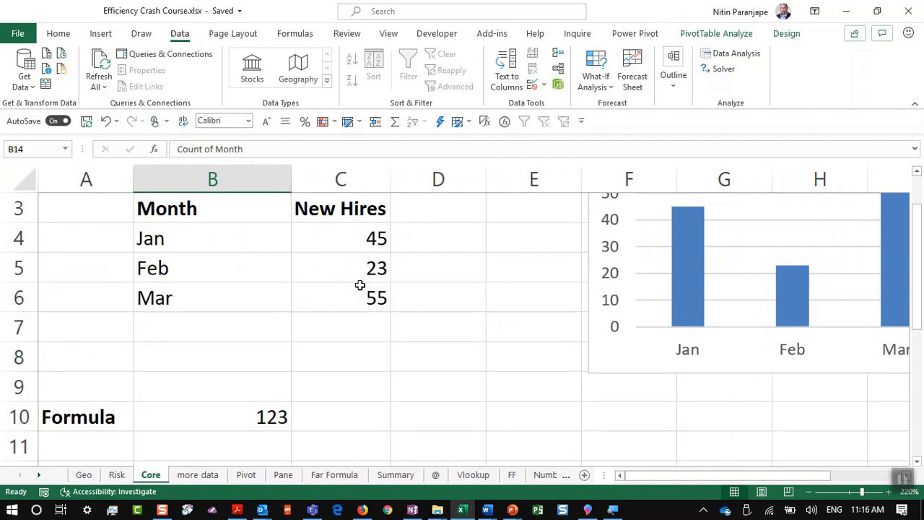
{"action": "scroll", "coordinate": [339, 278], "scroll_direction": "up", "scroll_amount": 1}
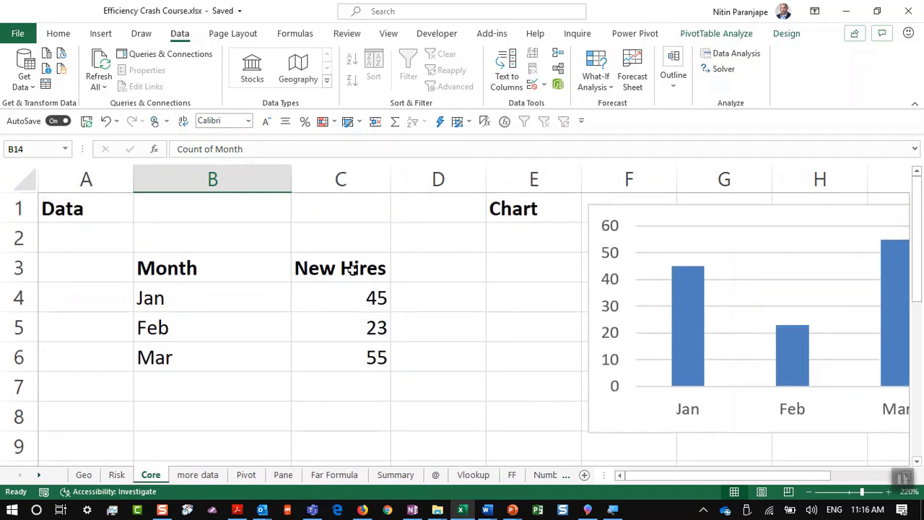
{"action": "left_click", "coordinate": [198, 214]}
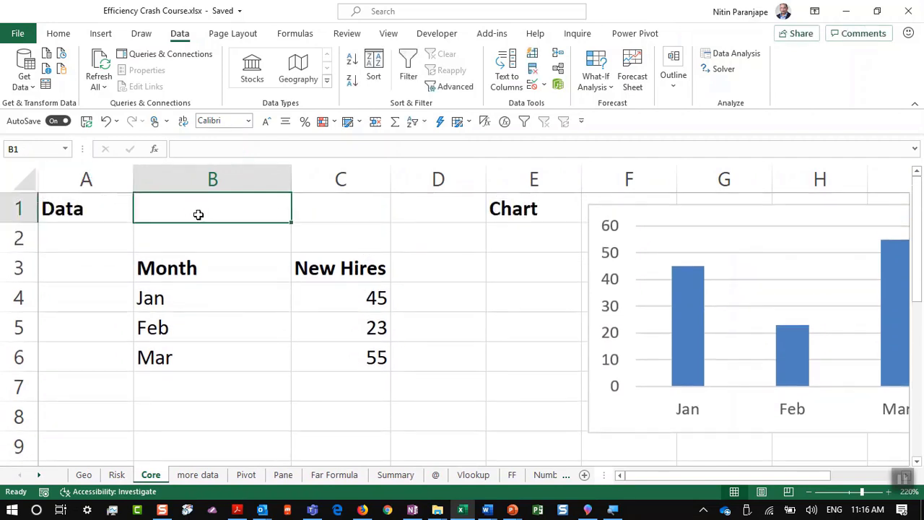
{"action": "left_click", "coordinate": [201, 229]}
- Inspect the SUM formula in B10, the New Hires chart, and the pivot count in B15
{"action": "scroll", "coordinate": [201, 229], "scroll_direction": "down", "scroll_amount": 2}
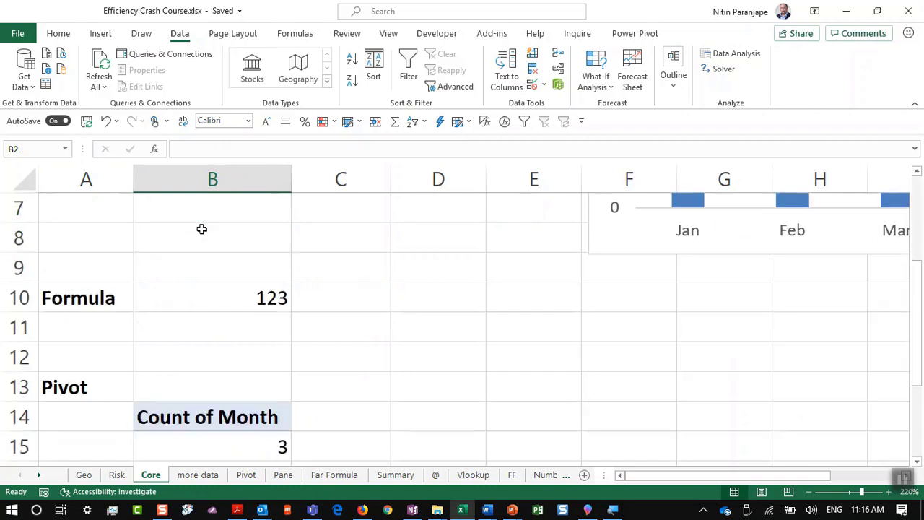
{"action": "left_click", "coordinate": [239, 289]}
{"action": "key", "text": "F2"}
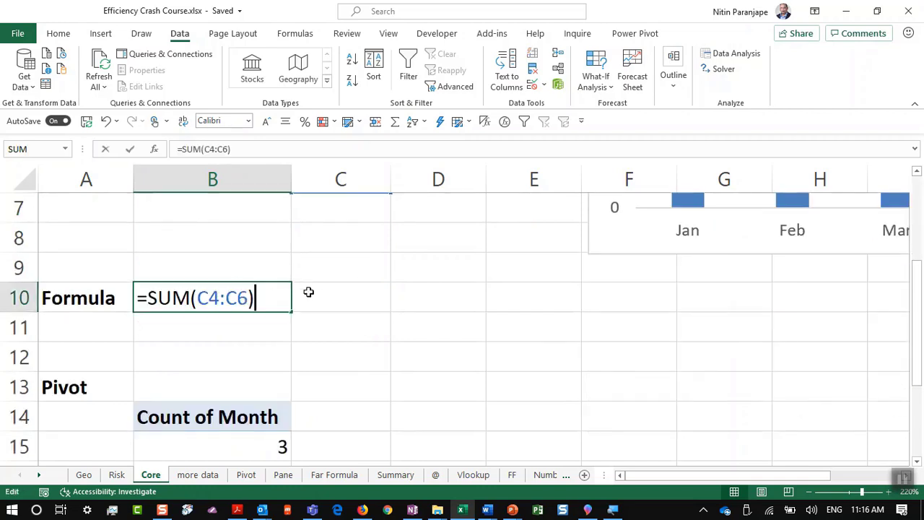
{"action": "key", "text": "Escape"}
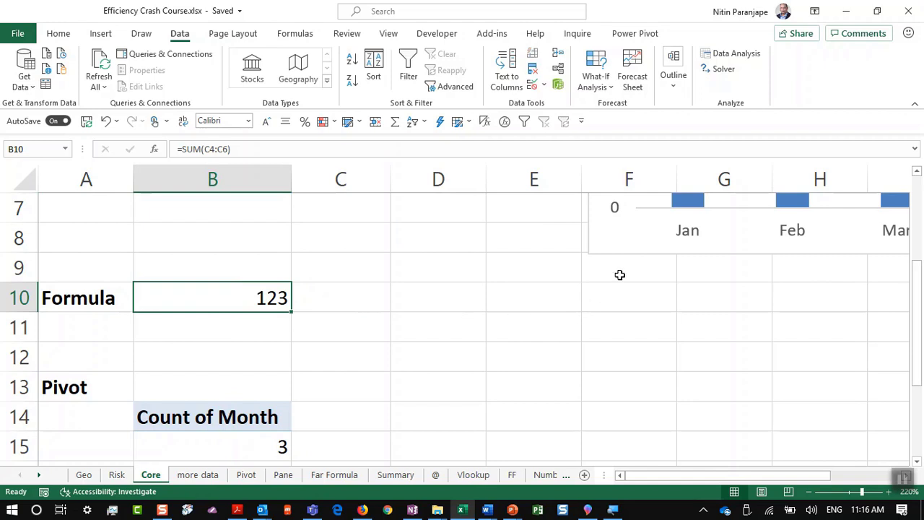
{"action": "left_click", "coordinate": [639, 256]}
{"action": "scroll", "coordinate": [640, 264], "scroll_direction": "up", "scroll_amount": 2}
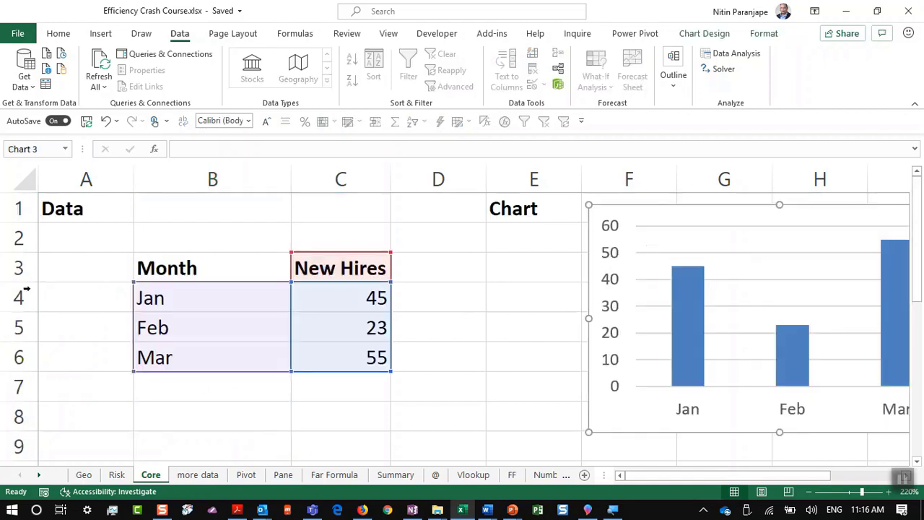
{"action": "scroll", "coordinate": [301, 324], "scroll_direction": "down", "scroll_amount": 1}
{"action": "scroll", "coordinate": [301, 324], "scroll_direction": "down", "scroll_amount": 3}
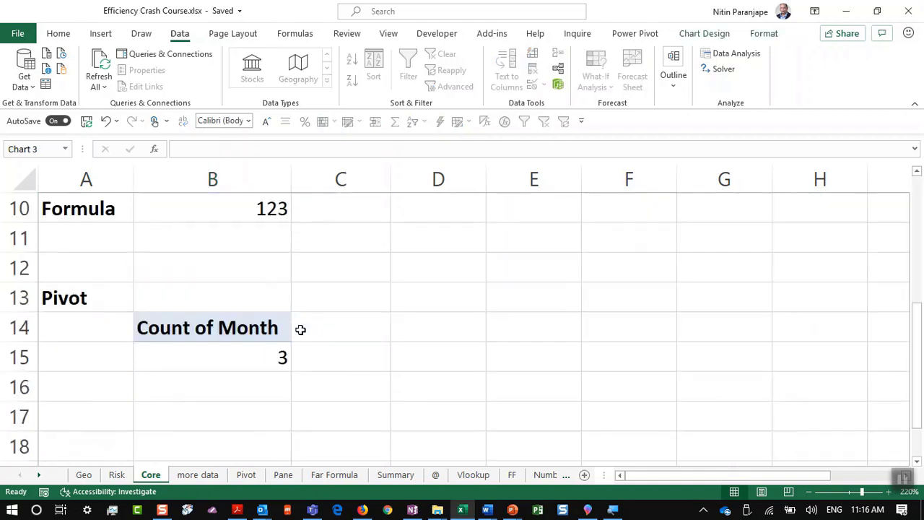
{"action": "left_click", "coordinate": [276, 354]}
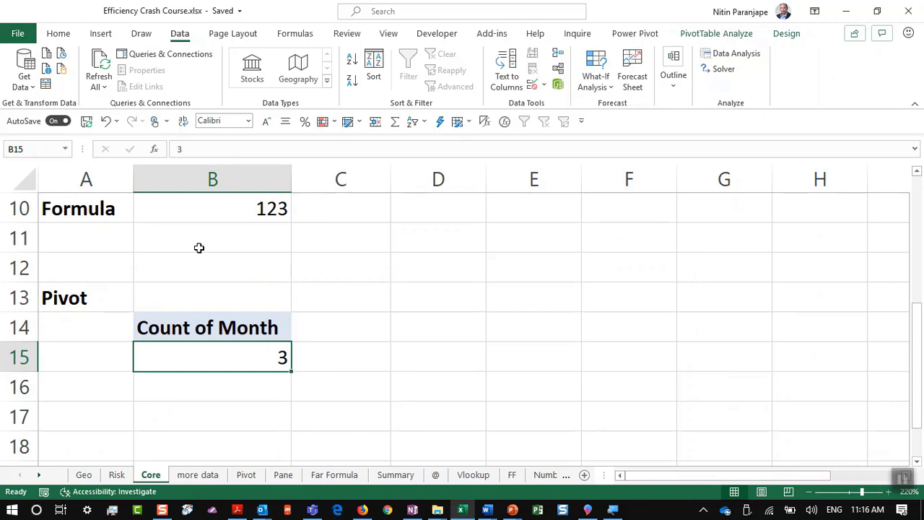
{"action": "scroll", "coordinate": [194, 251], "scroll_direction": "up", "scroll_amount": 2}
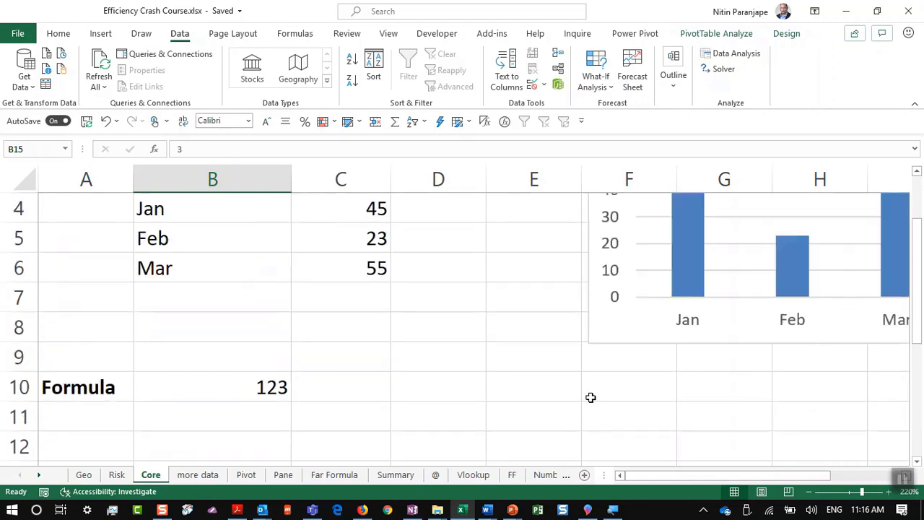
{"action": "scroll", "coordinate": [269, 399], "scroll_direction": "down", "scroll_amount": 1}
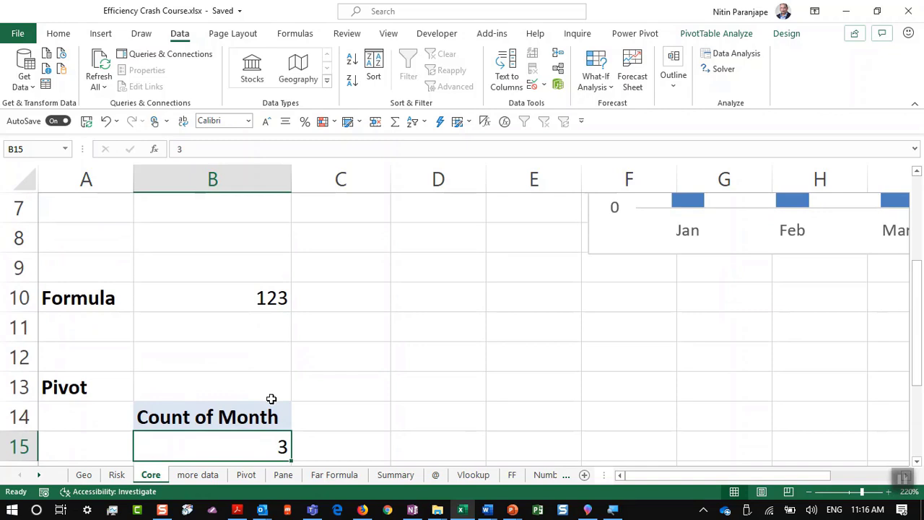
{"action": "scroll", "coordinate": [271, 399], "scroll_direction": "up", "scroll_amount": 2}
- Enter 78 in C7, just below the Mar New Hires figure
{"action": "left_click", "coordinate": [325, 387]}
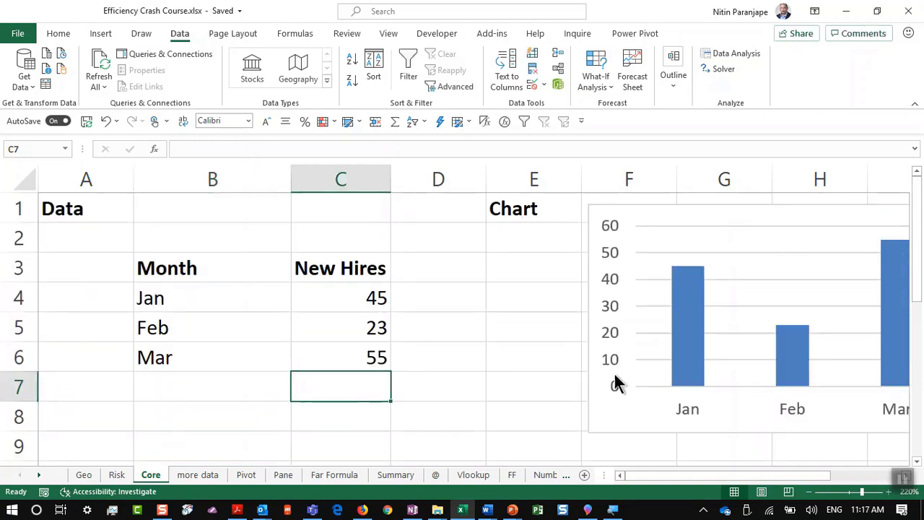
{"action": "type", "text": "78"}
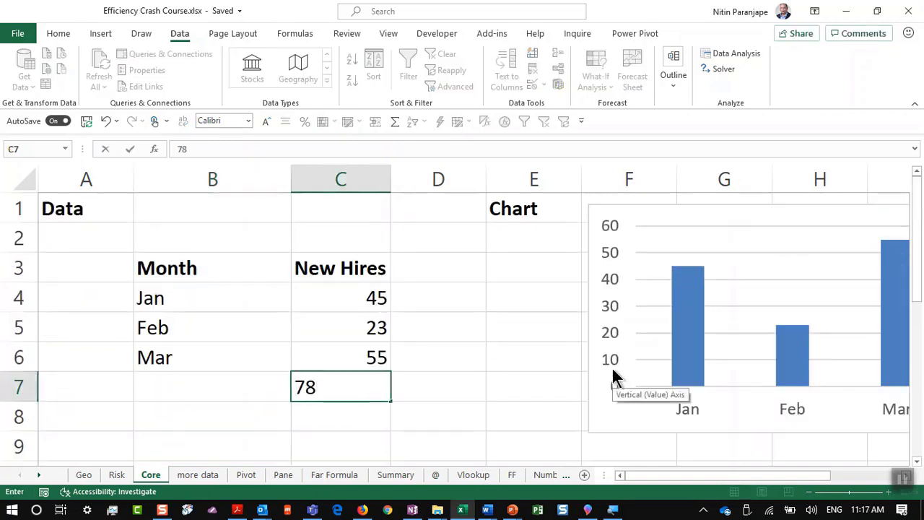
{"action": "key", "text": "Return"}
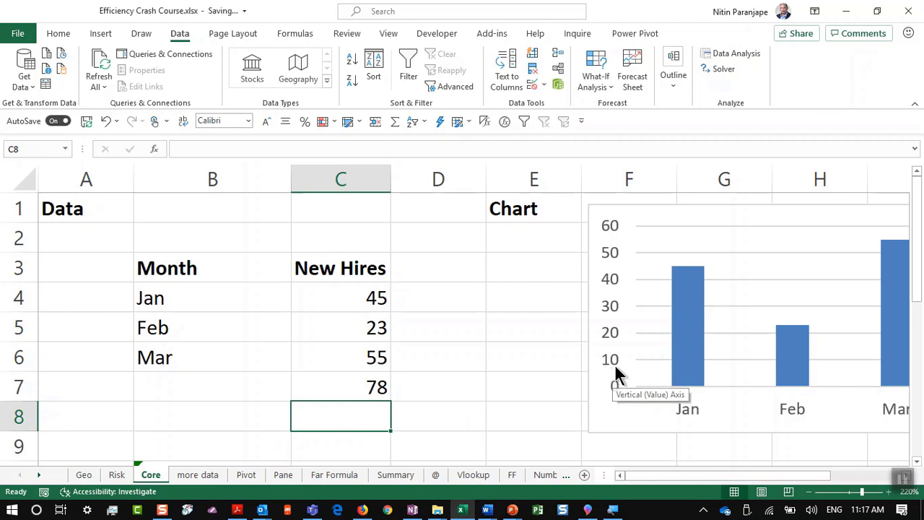
{"action": "scroll", "coordinate": [615, 366], "scroll_direction": "down", "scroll_amount": 1}
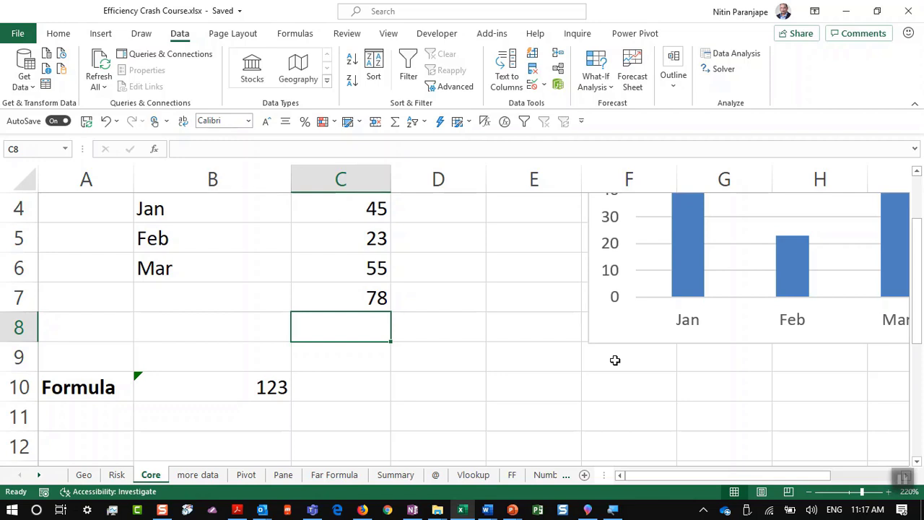
- Clear the stray 78 and convert the Month and New Hires range B3:C6 into a table with headers
{"action": "left_click", "coordinate": [369, 297]}
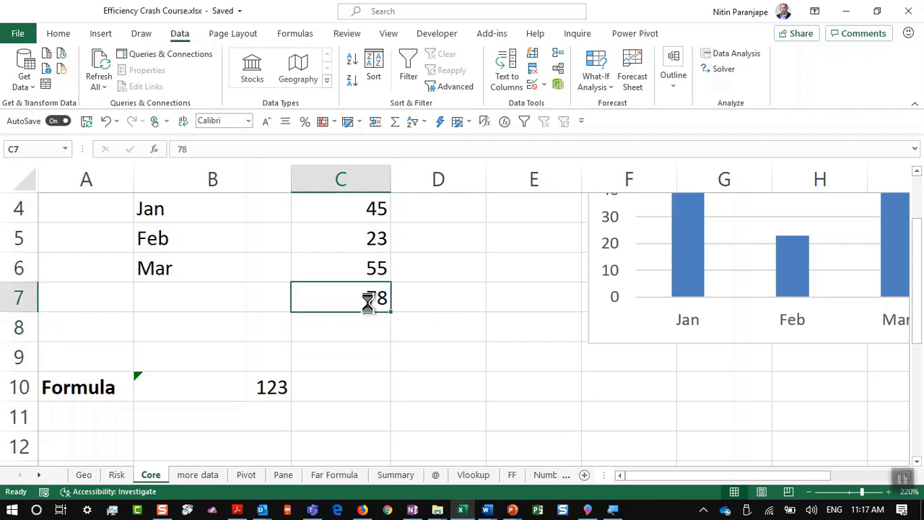
{"action": "key", "text": "Delete"}
{"action": "scroll", "coordinate": [383, 200], "scroll_direction": "up", "scroll_amount": 1}
{"action": "left_click", "coordinate": [181, 268]}
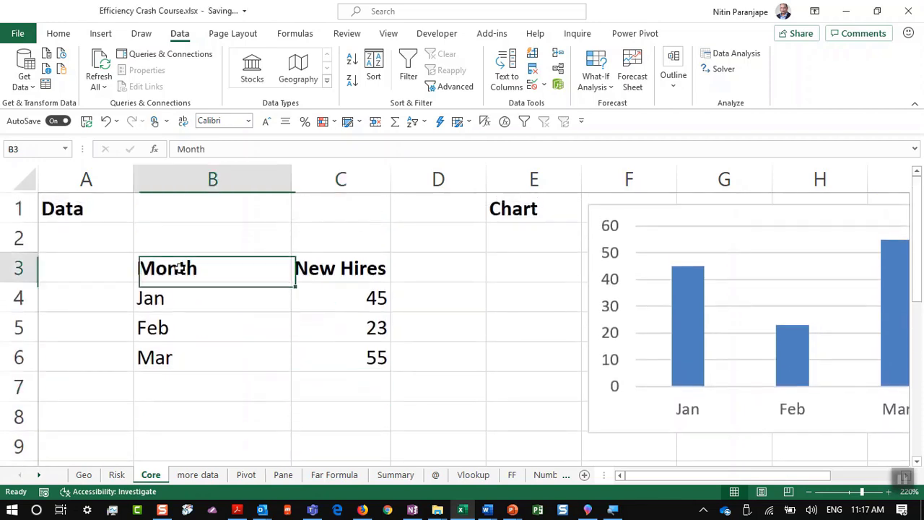
{"action": "left_click_drag", "start_coordinate": [180, 269], "coordinate": [319, 354]}
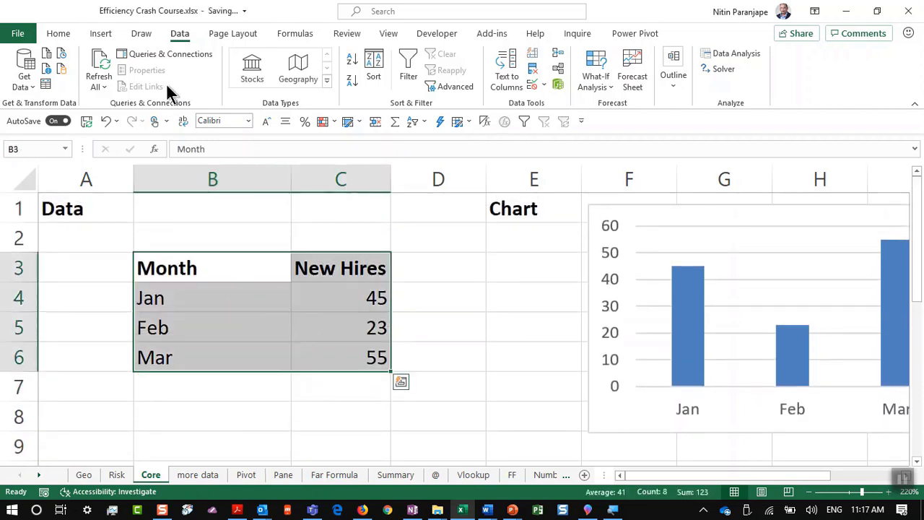
{"action": "left_click", "coordinate": [116, 37]}
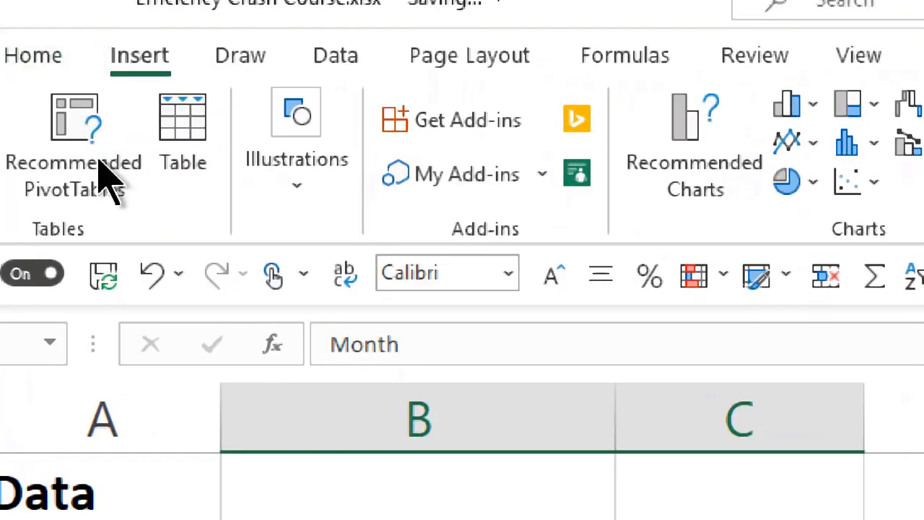
{"action": "left_click", "coordinate": [173, 181]}
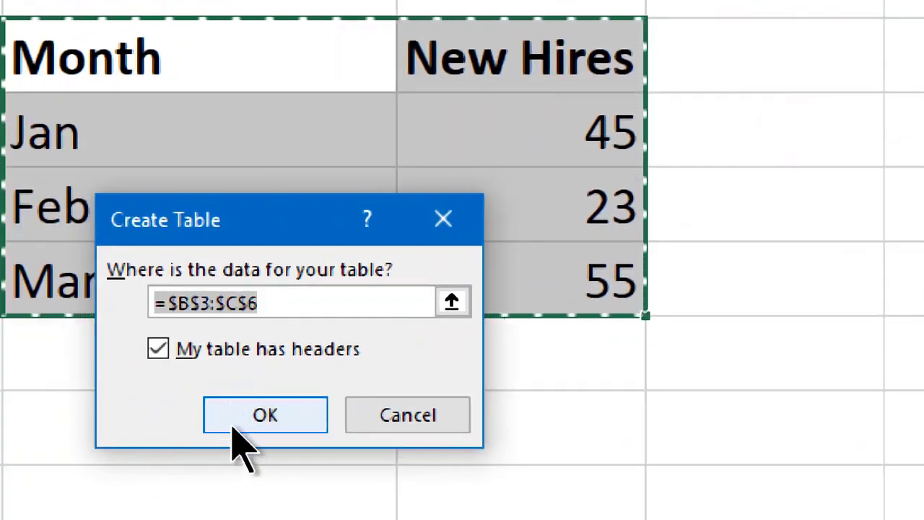
{"action": "left_click", "coordinate": [233, 426]}
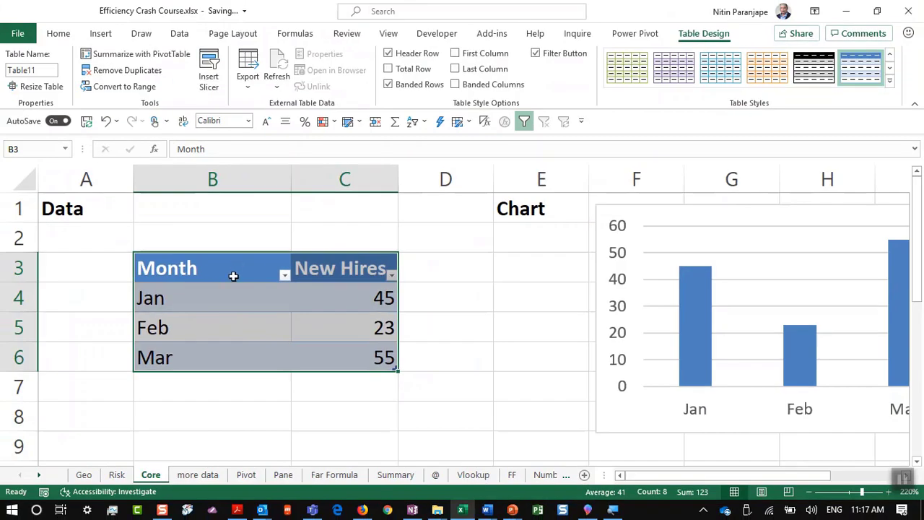
- Collapse the ribbon and select empty cell C7 under the New Hires values
{"action": "left_click", "coordinate": [229, 288]}
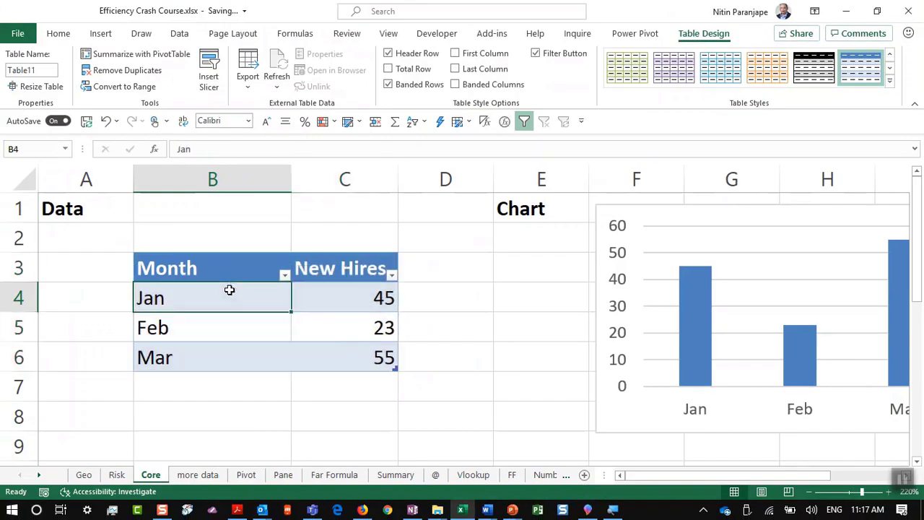
{"action": "scroll", "coordinate": [228, 288], "scroll_direction": "down", "scroll_amount": 1}
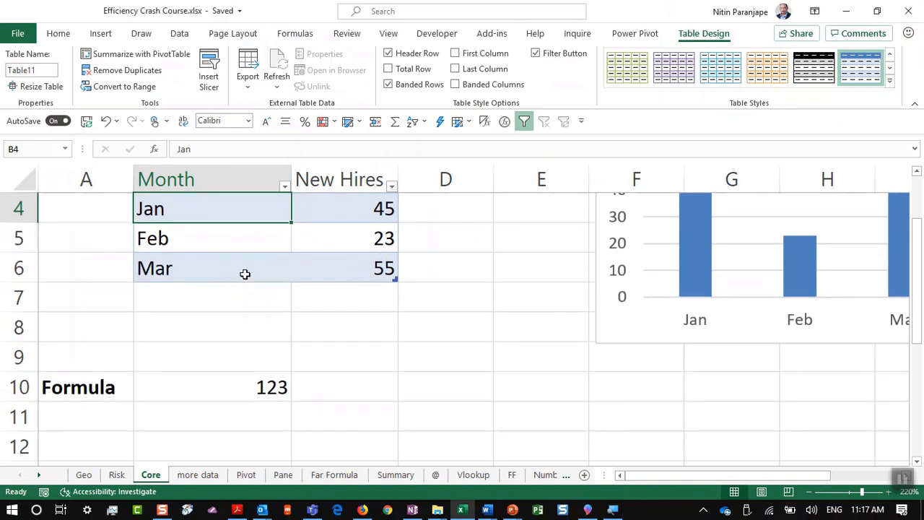
{"action": "left_click", "coordinate": [915, 104]}
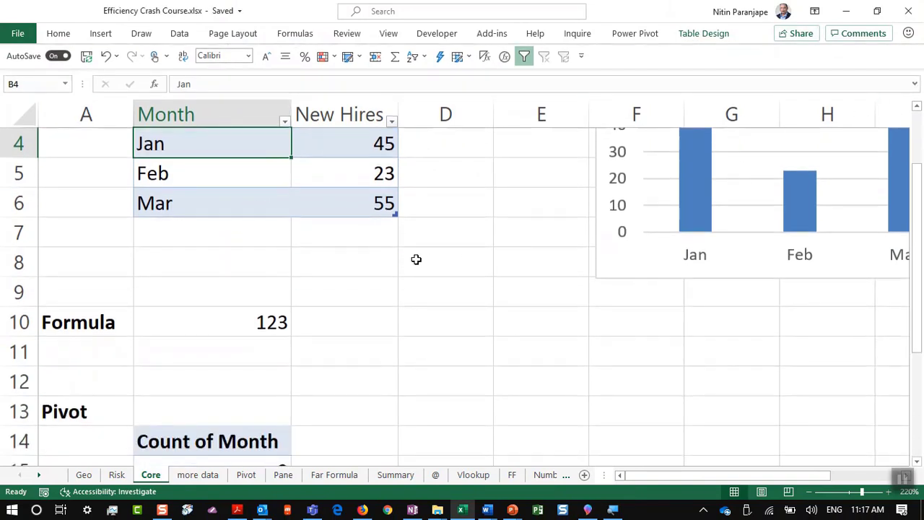
{"action": "left_click", "coordinate": [325, 225]}
{"action": "scroll", "coordinate": [495, 190], "scroll_direction": "down", "scroll_amount": 2}
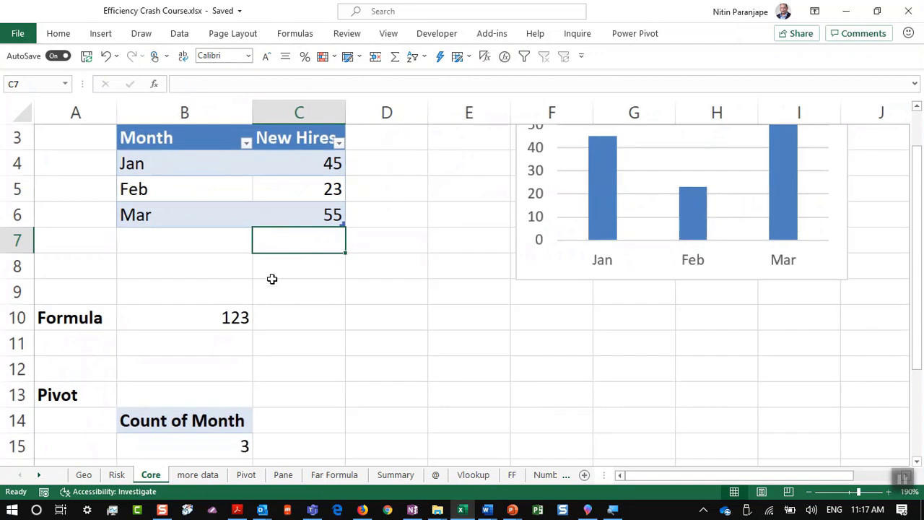
- Add 78 as a new table row, confirm B10 totals 201, and refresh the pivot at B15
{"action": "type", "text": "78"}
{"action": "key", "text": "Return"}
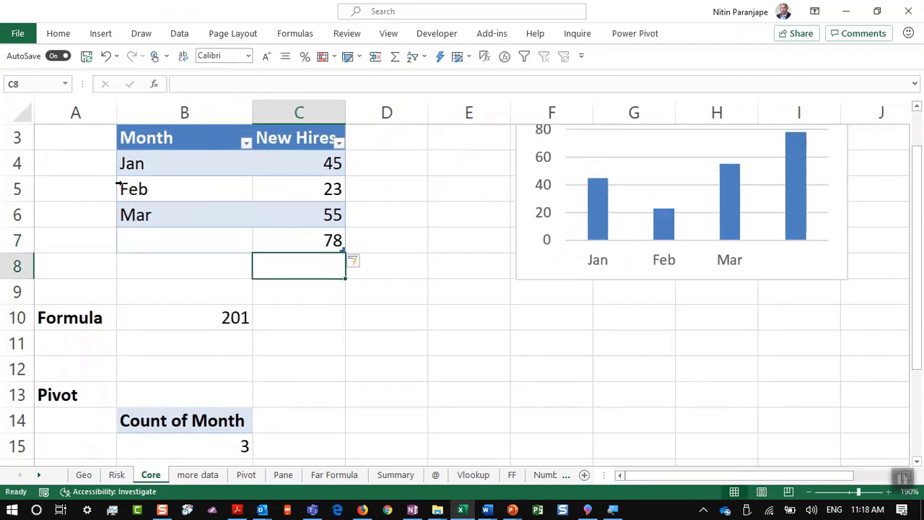
{"action": "left_click", "coordinate": [231, 321]}
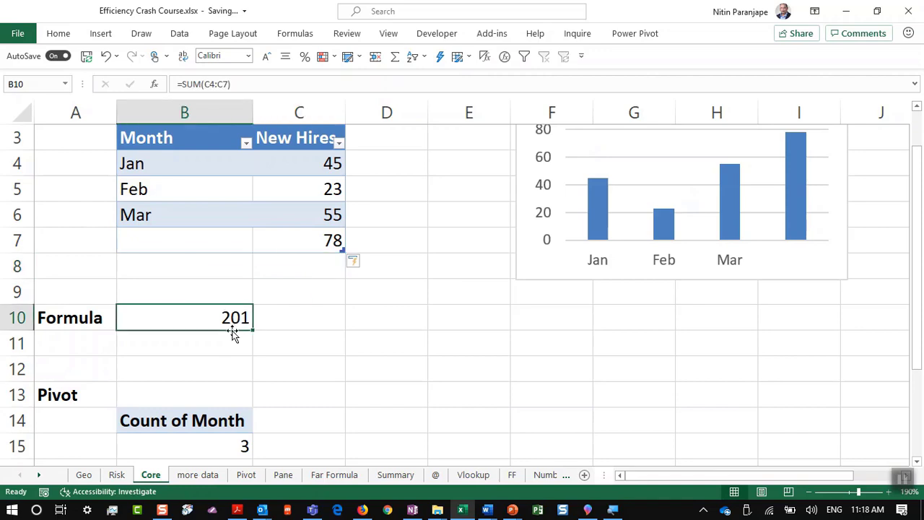
{"action": "scroll", "coordinate": [223, 344], "scroll_direction": "down", "scroll_amount": 1}
{"action": "left_click", "coordinate": [213, 369]}
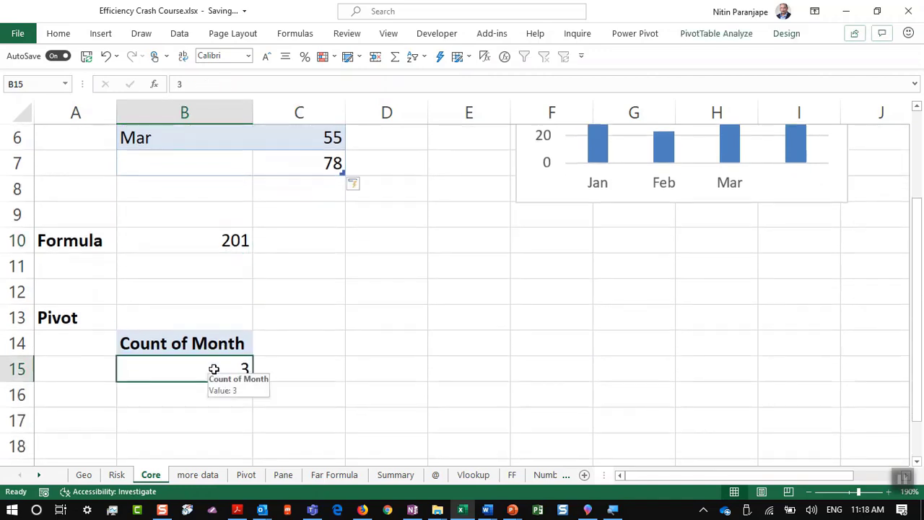
{"action": "right_click", "coordinate": [214, 370]}
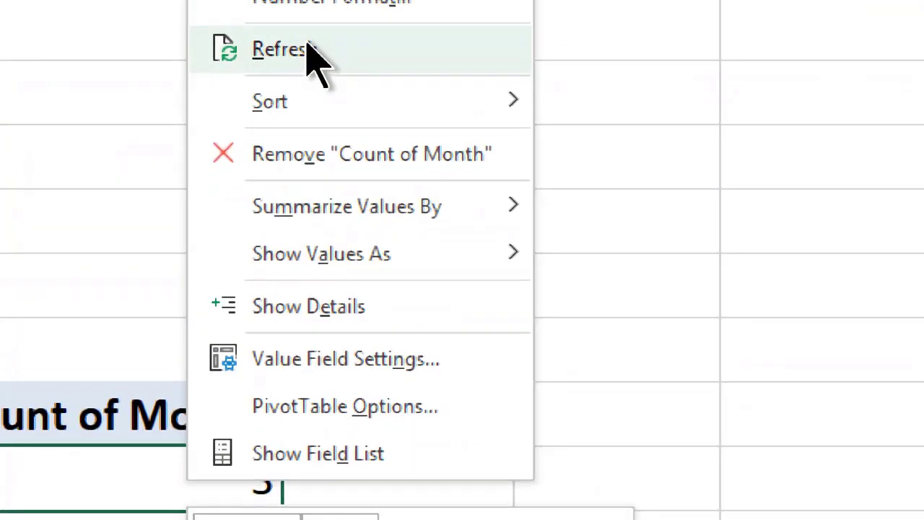
{"action": "left_click", "coordinate": [318, 65]}
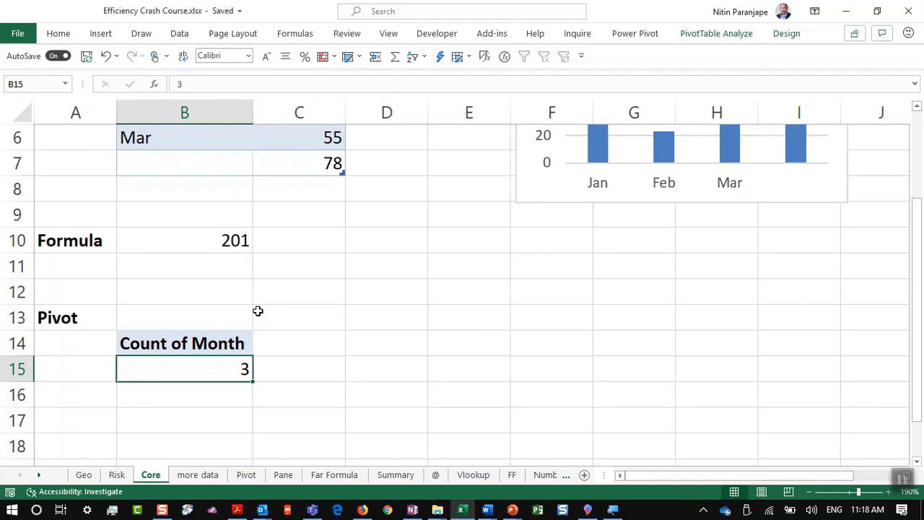
- In PowerPoint, present slide 19 and advance to slide 20 '13. Excel 3D maps', then return to Excel
{"action": "key", "text": "alt+Tab"}
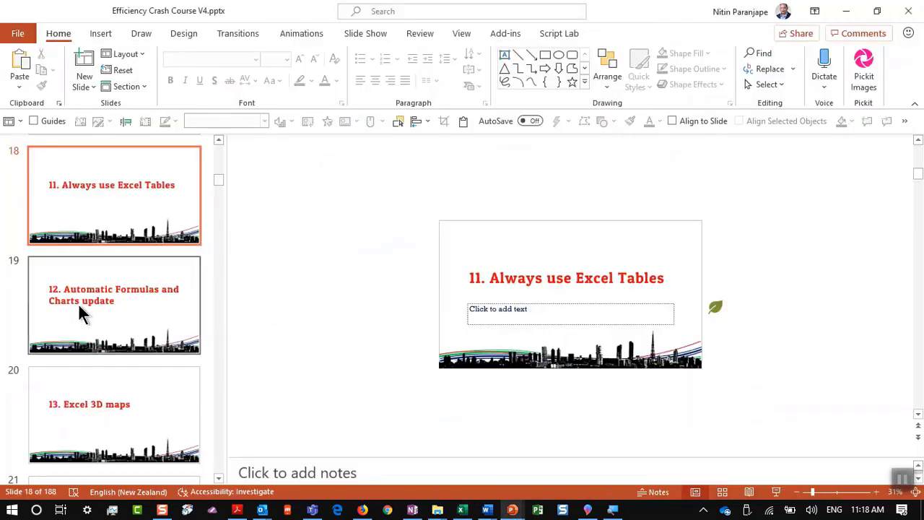
{"action": "left_click", "coordinate": [79, 301]}
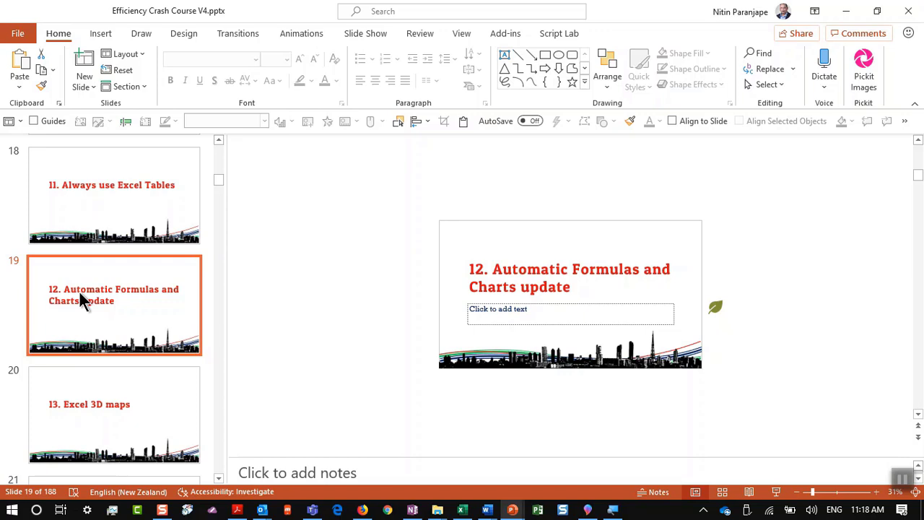
{"action": "left_click", "coordinate": [785, 492]}
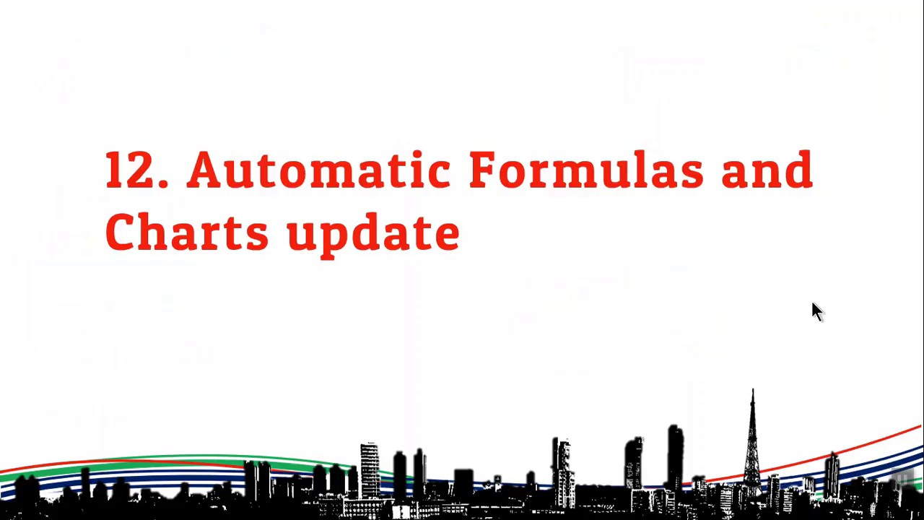
{"action": "left_click", "coordinate": [541, 332]}
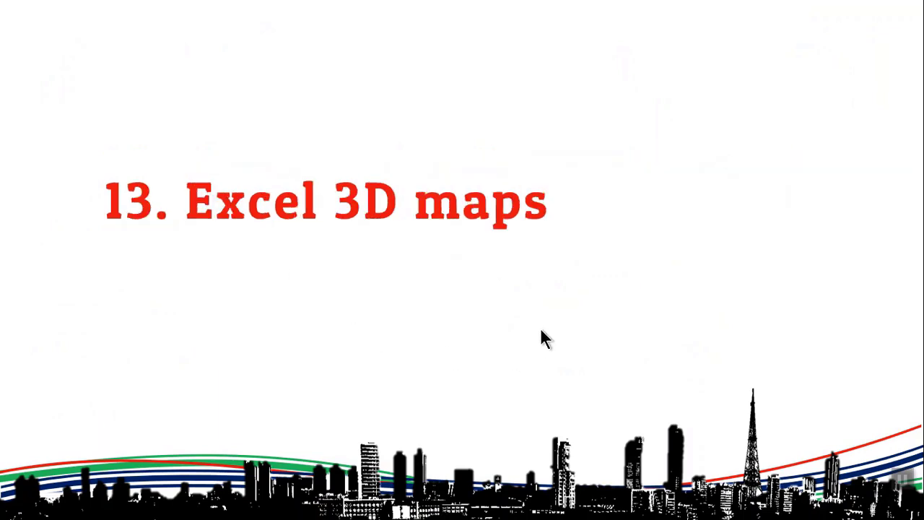
{"action": "key", "text": "Escape"}
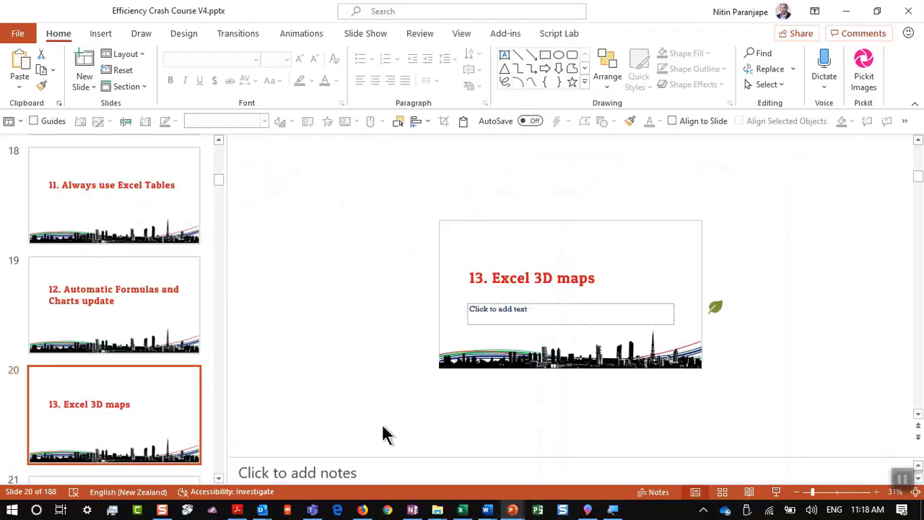
{"action": "left_click", "coordinate": [464, 509]}
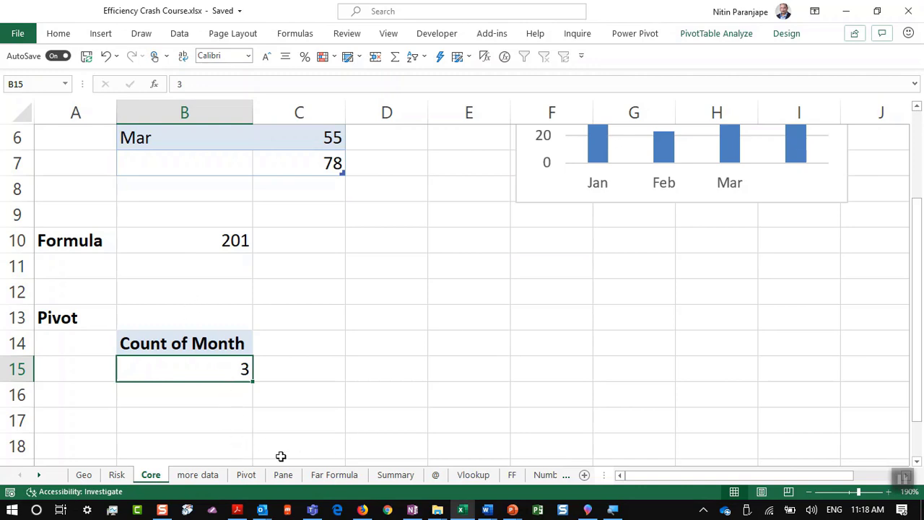
- Activate the Credit sheet from the workbook's list of sheets
{"action": "left_click", "coordinate": [544, 475]}
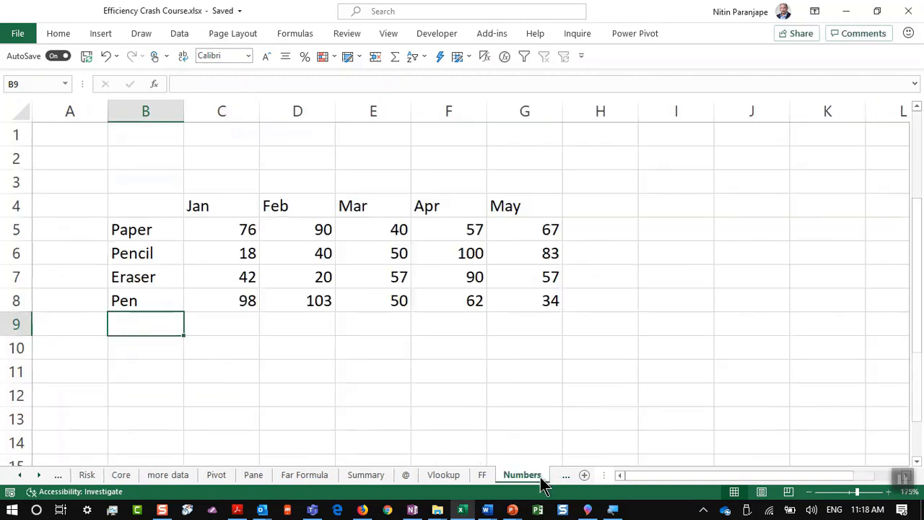
{"action": "right_click", "coordinate": [28, 463]}
{"action": "right_click", "coordinate": [33, 474]}
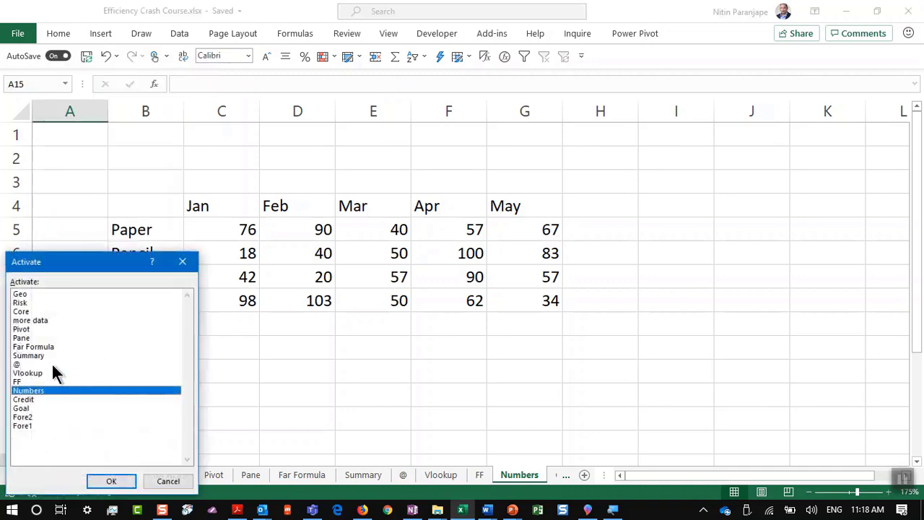
{"action": "left_click", "coordinate": [43, 399]}
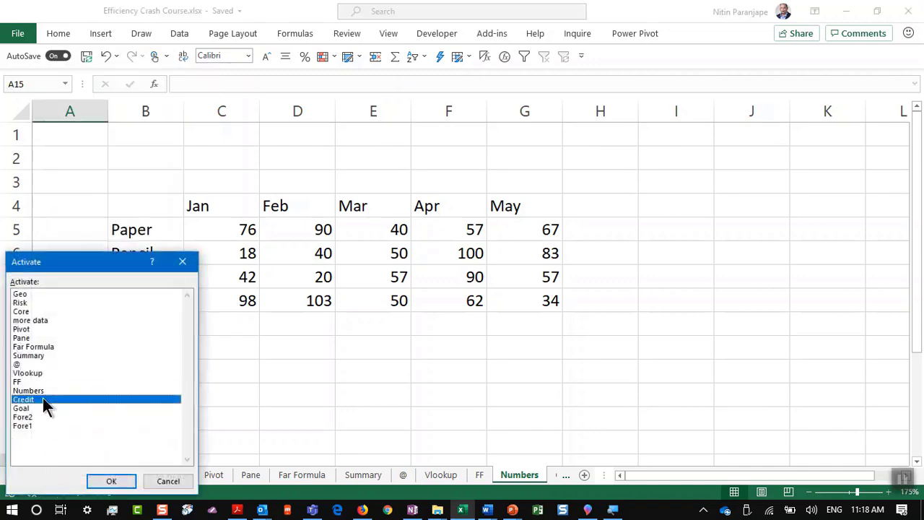
{"action": "left_click", "coordinate": [128, 482]}
- Review the Credit data from A1 across the fields of row 1
{"action": "scroll", "coordinate": [102, 217], "scroll_direction": "up", "scroll_amount": 5}
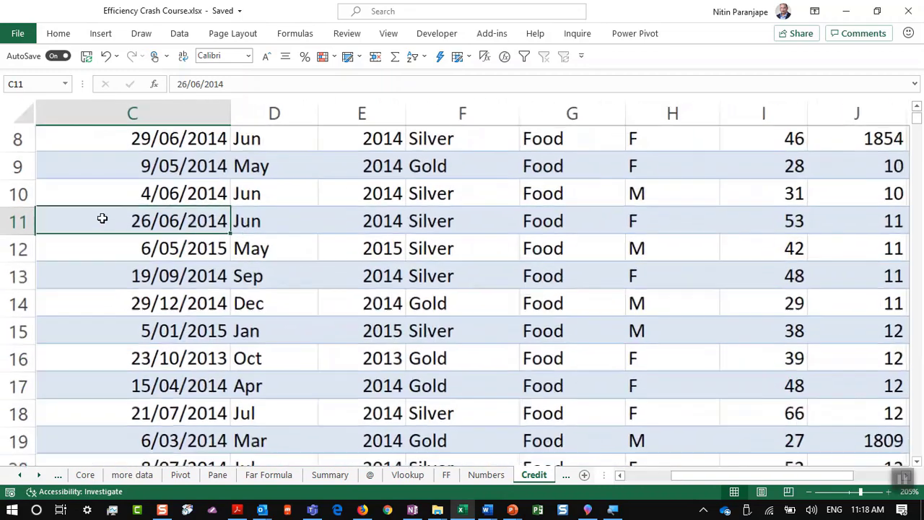
{"action": "scroll", "coordinate": [102, 218], "scroll_direction": "up", "scroll_amount": 3}
{"action": "left_click", "coordinate": [231, 213]}
{"action": "scroll", "coordinate": [242, 193], "scroll_direction": "up", "scroll_amount": 3}
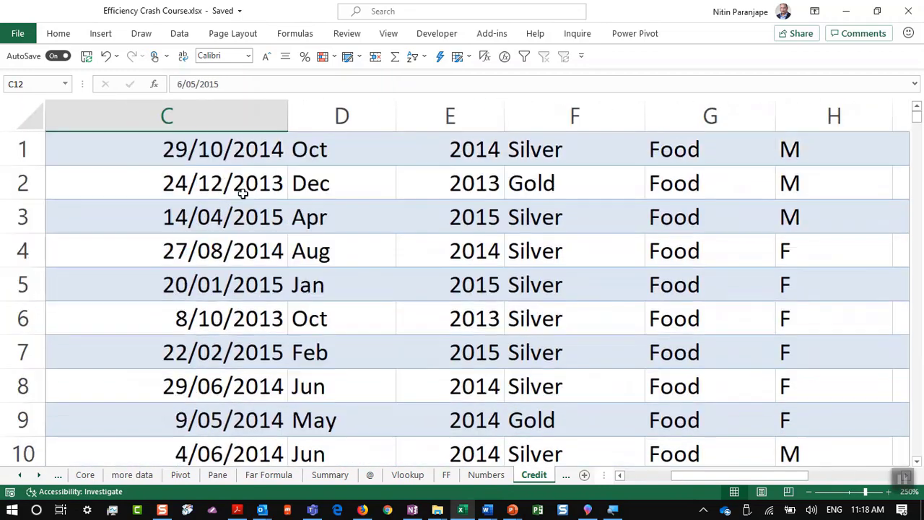
{"action": "left_click", "coordinate": [243, 184]}
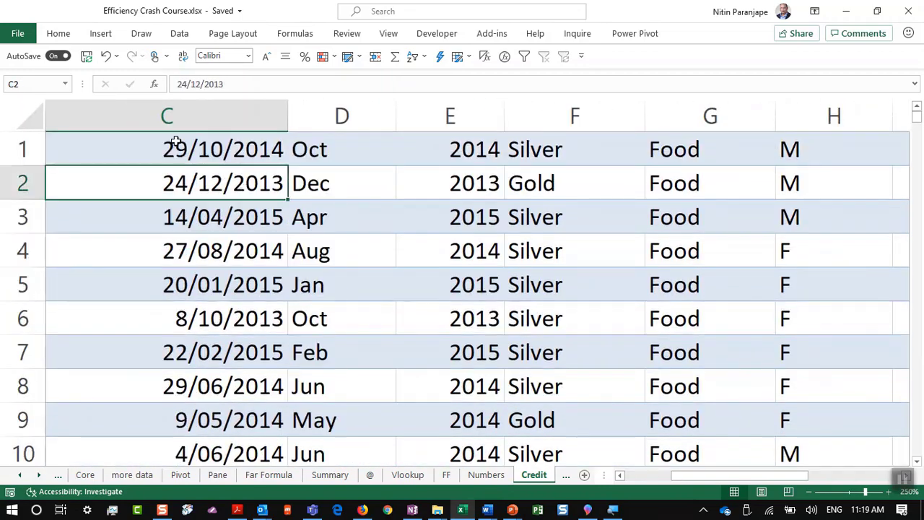
{"action": "key", "text": "ctrl+Home"}
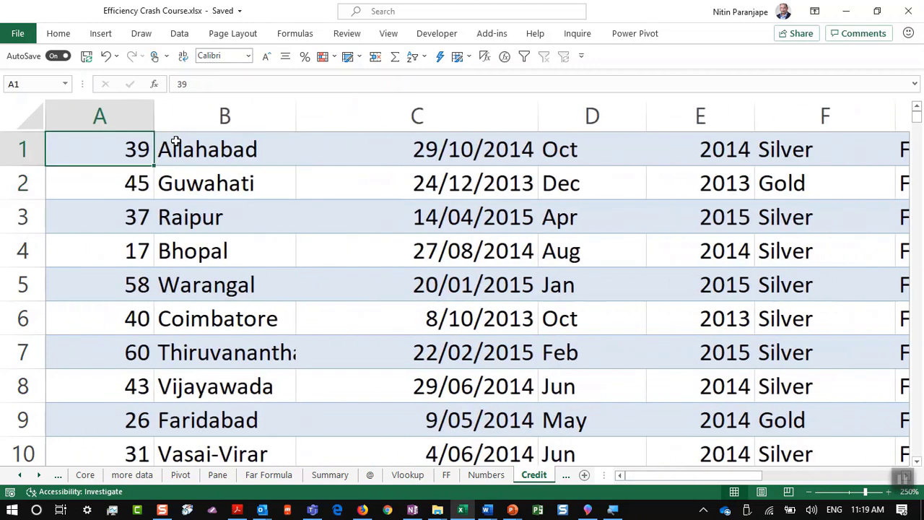
{"action": "key", "text": "Right"}
{"action": "key", "text": "Right"}
{"action": "key", "text": "Right"}
{"action": "key", "text": "Right"}
{"action": "key", "text": "Right"}
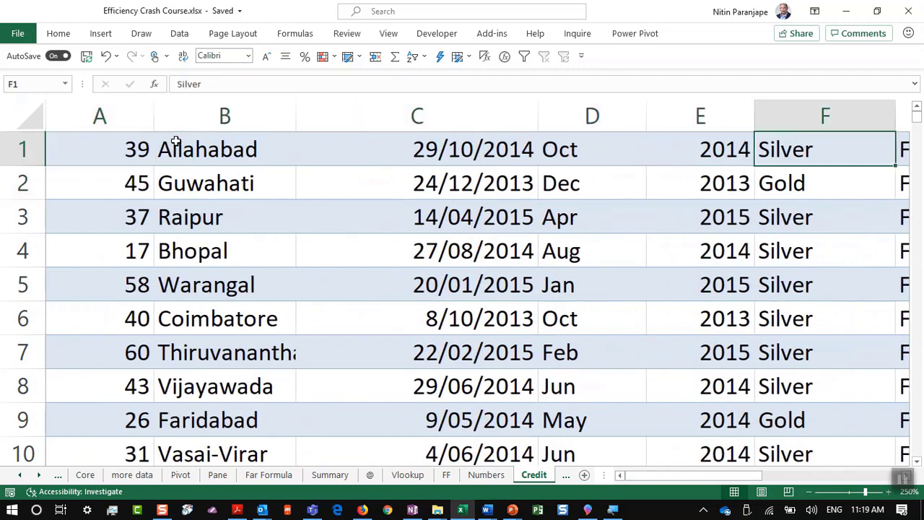
{"action": "key", "text": "Right"}
{"action": "key", "text": "Right"}
{"action": "key", "text": "Right"}
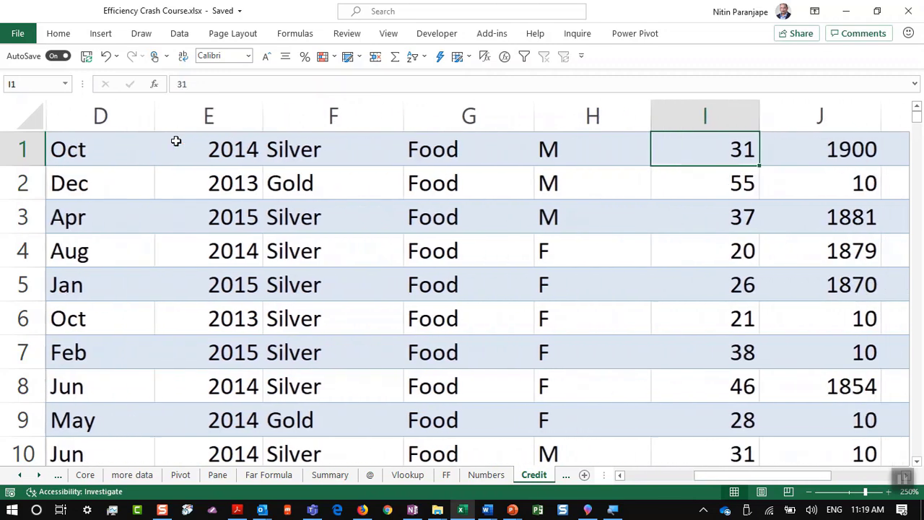
- Convert the Credit data range into a table with headers
{"action": "key", "text": "Right"}
{"action": "key", "text": "Right"}
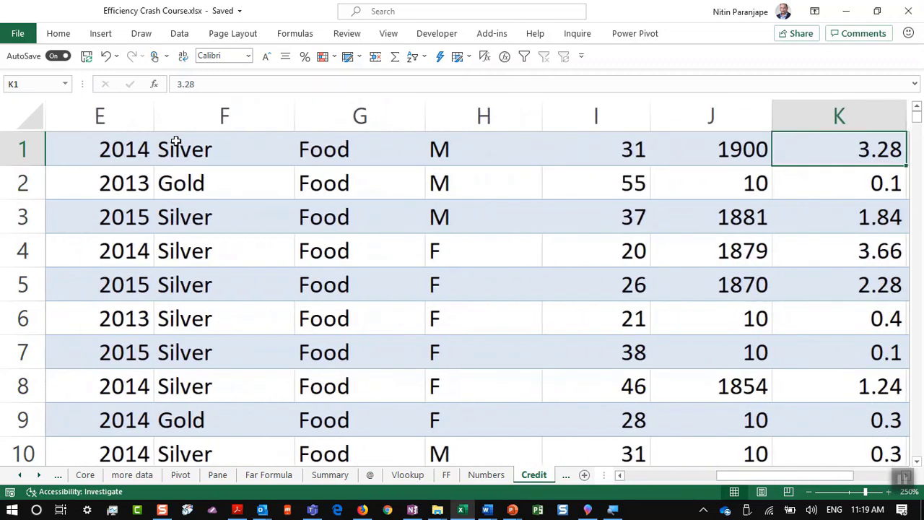
{"action": "key", "text": "ctrl+t"}
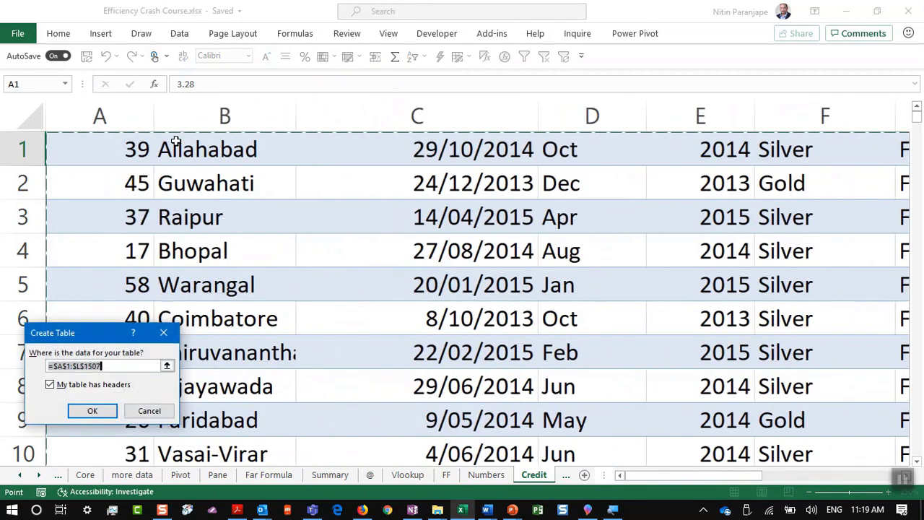
{"action": "key", "text": "Return"}
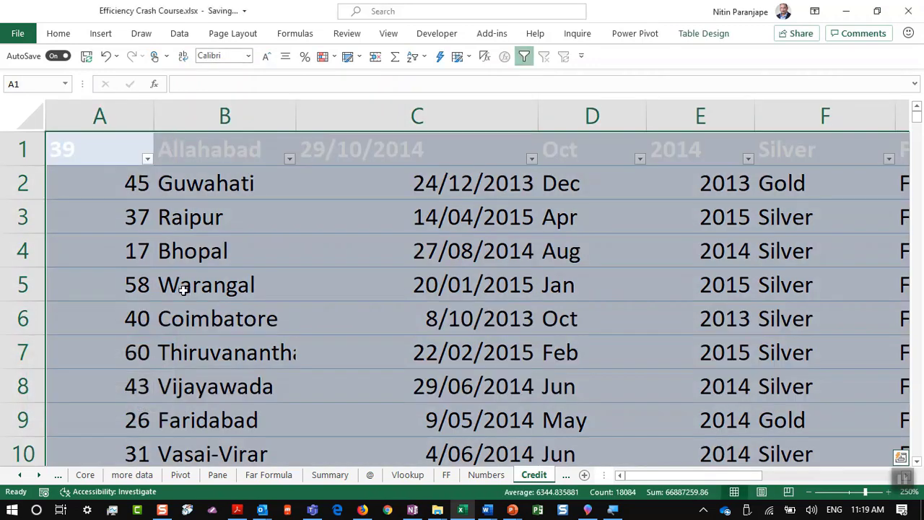
- Apply the purple banded table style to the new table
{"action": "left_click", "coordinate": [184, 289]}
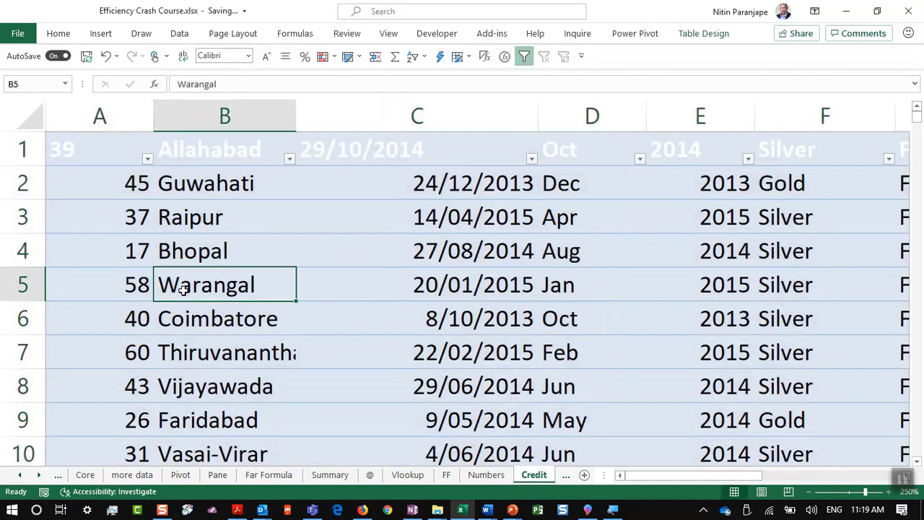
{"action": "left_click", "coordinate": [702, 33]}
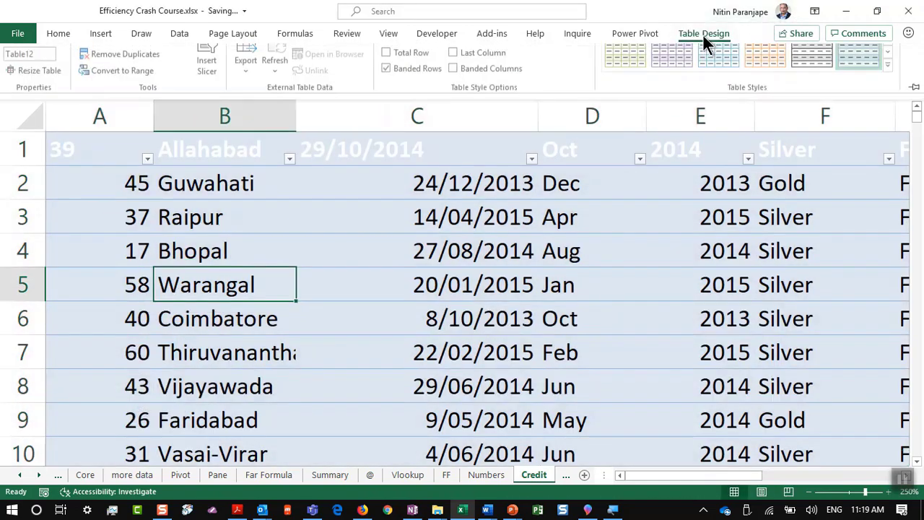
{"action": "right_click", "coordinate": [679, 73]}
{"action": "left_click", "coordinate": [725, 80]}
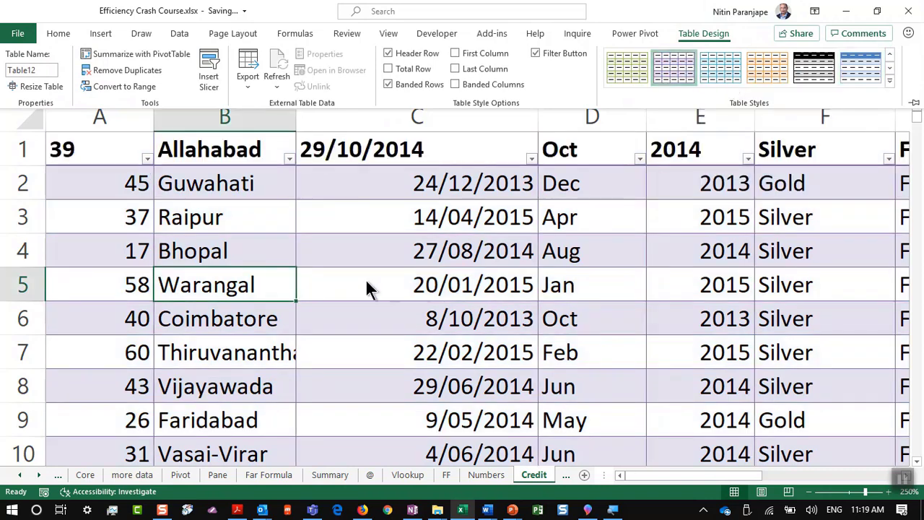
{"action": "key", "text": "ctrl+F1"}
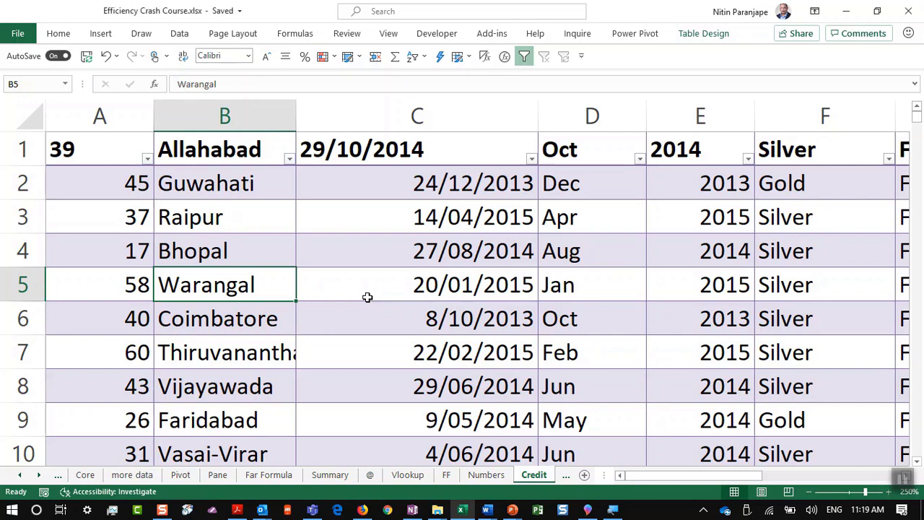
- With cell B2 of the Credit table selected, launch 3D Maps from Insert
{"action": "left_click", "coordinate": [102, 34]}
{"action": "left_click", "coordinate": [225, 182]}
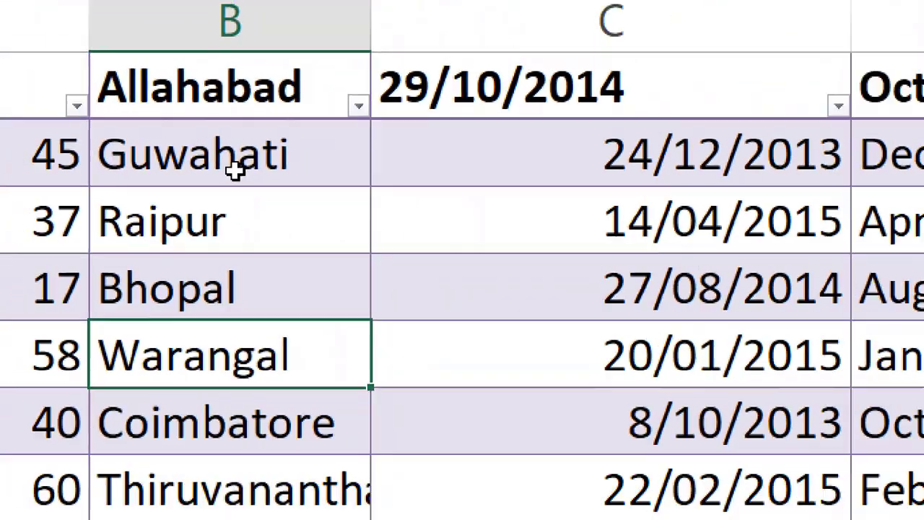
{"action": "left_click", "coordinate": [218, 155]}
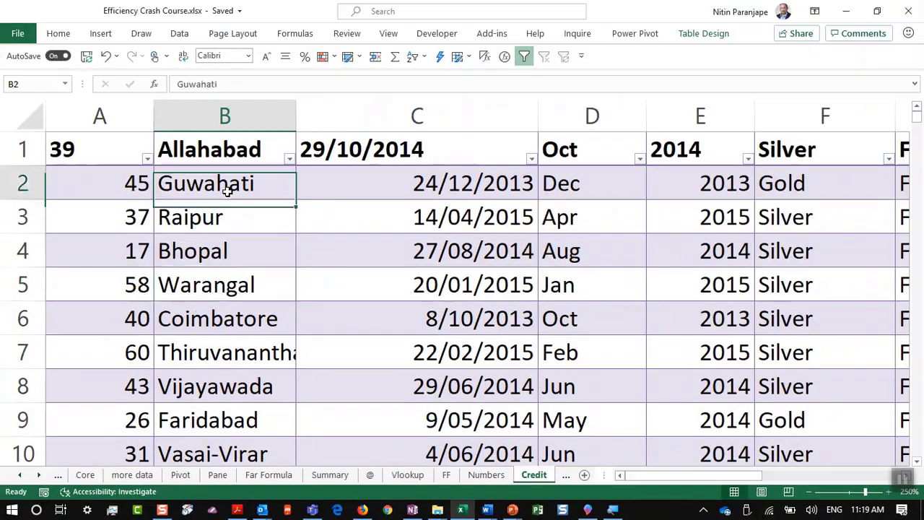
{"action": "left_click", "coordinate": [102, 36]}
{"action": "double_click", "coordinate": [103, 33]}
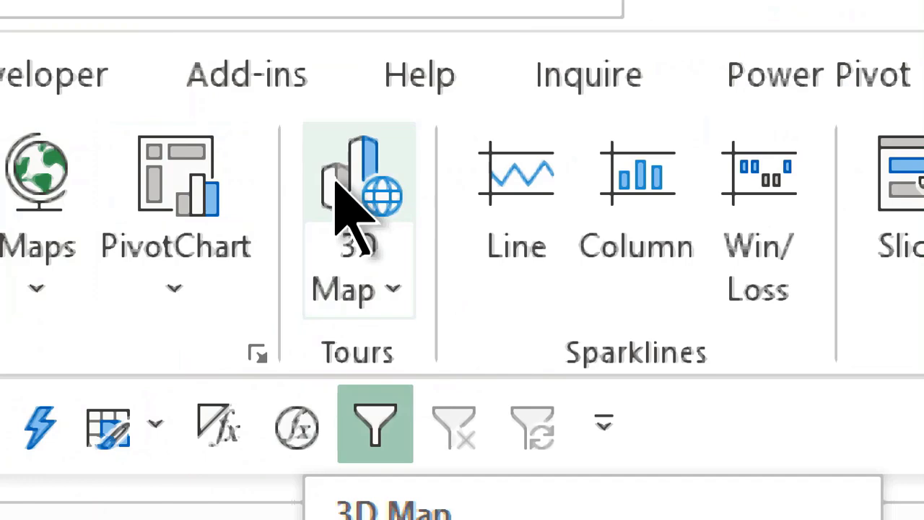
{"action": "left_click", "coordinate": [337, 184]}
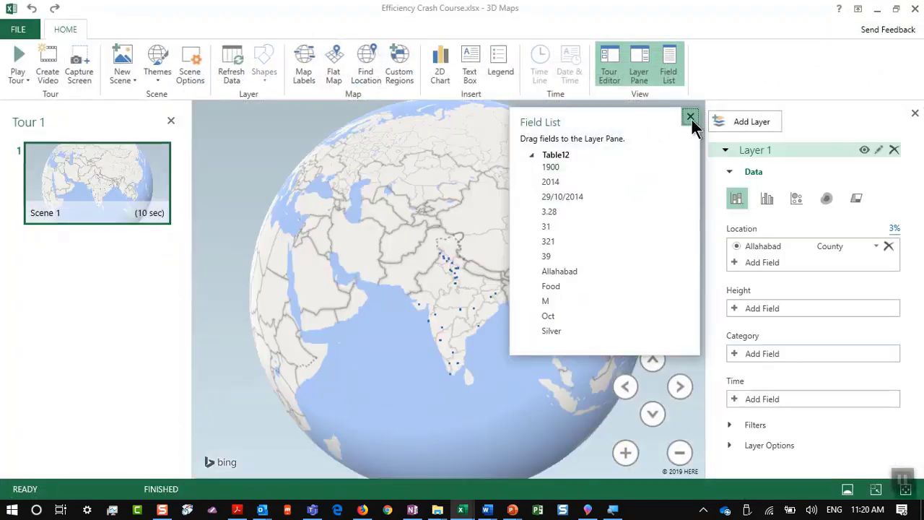
- Set the location field to Allahabad with geographic type City
{"action": "left_click", "coordinate": [691, 117]}
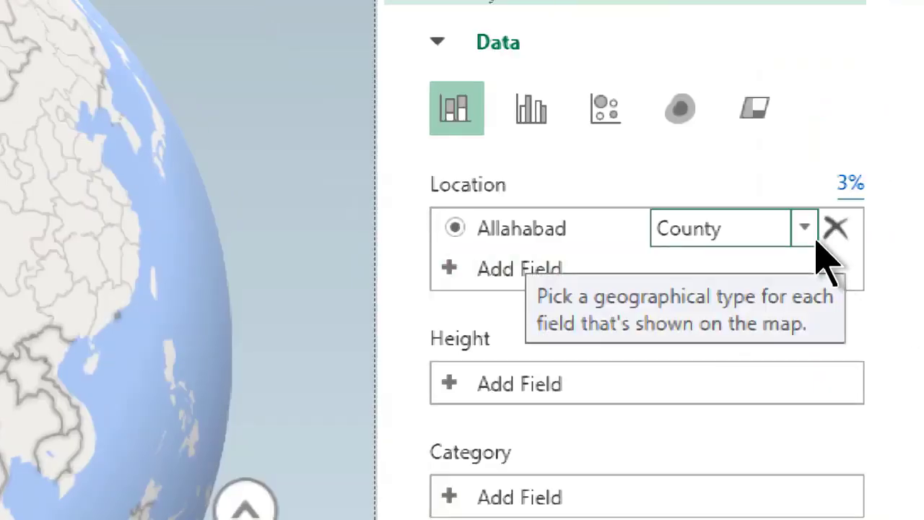
{"action": "left_click", "coordinate": [804, 230]}
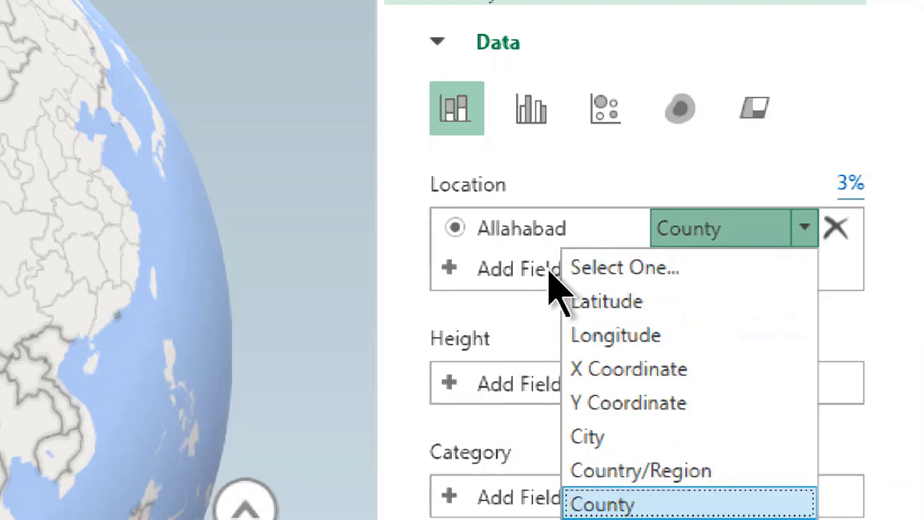
{"action": "left_click", "coordinate": [849, 226]}
{"action": "left_click", "coordinate": [849, 227]}
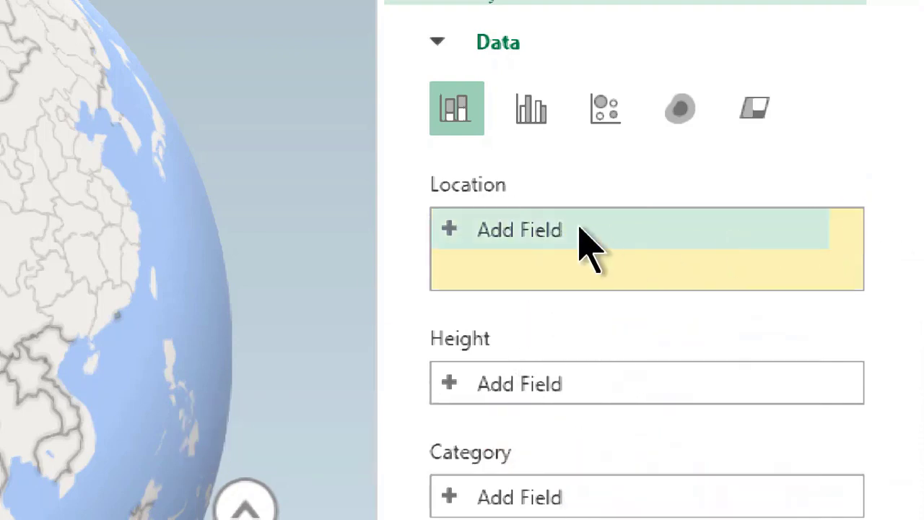
{"action": "left_click", "coordinate": [567, 229]}
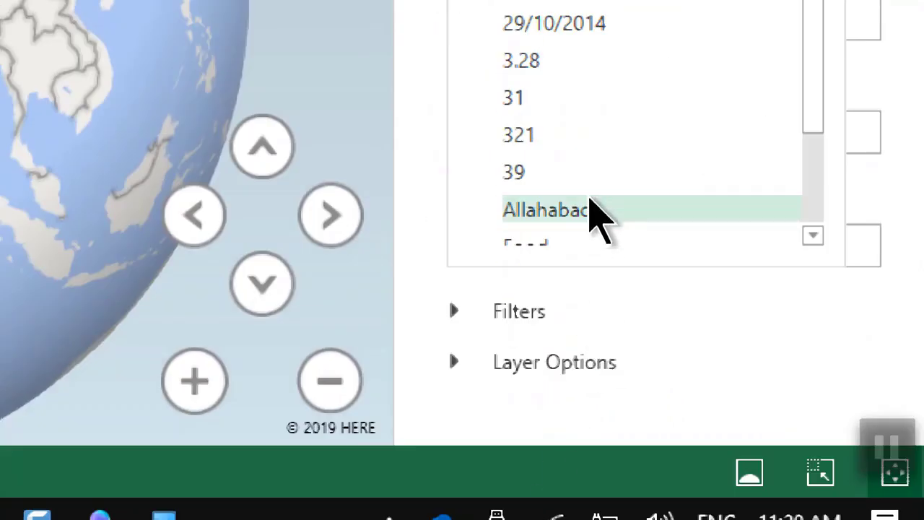
{"action": "left_click", "coordinate": [589, 199]}
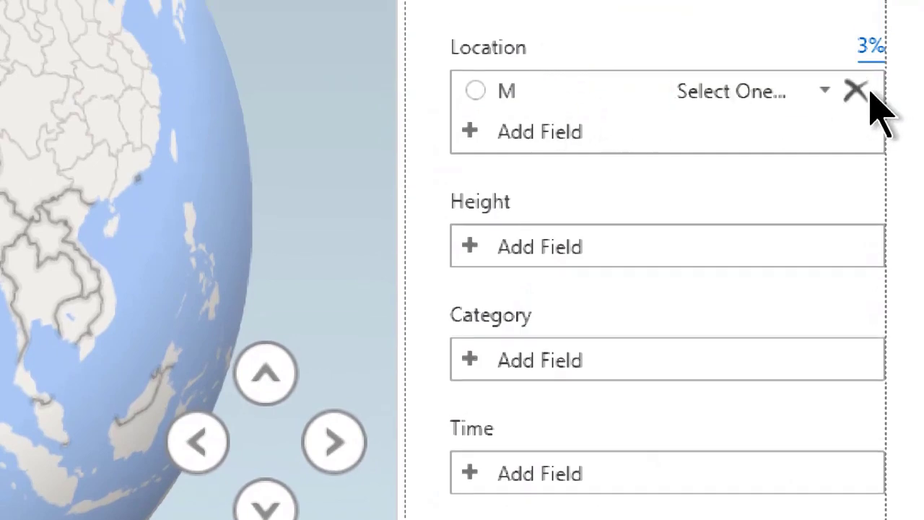
{"action": "left_click", "coordinate": [858, 91]}
{"action": "left_click", "coordinate": [629, 97]}
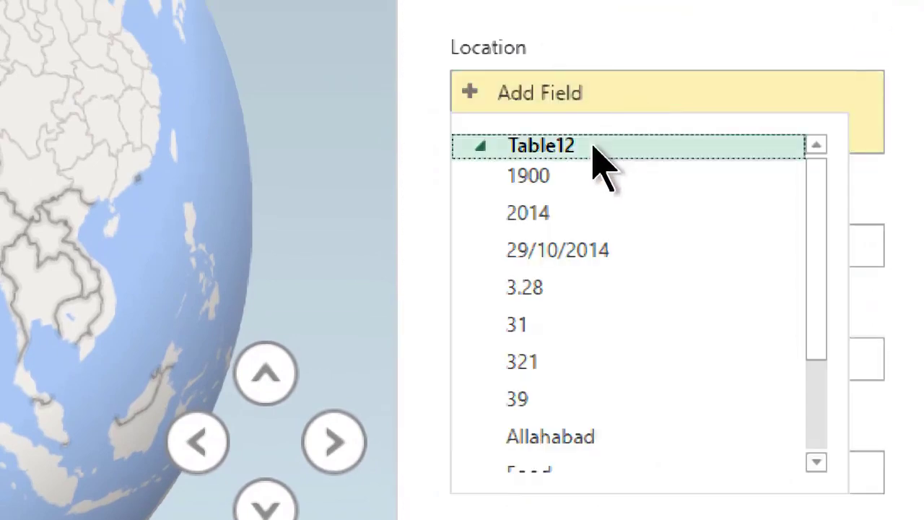
{"action": "scroll", "coordinate": [577, 193], "scroll_direction": "down", "scroll_amount": 2}
{"action": "left_click", "coordinate": [565, 290]}
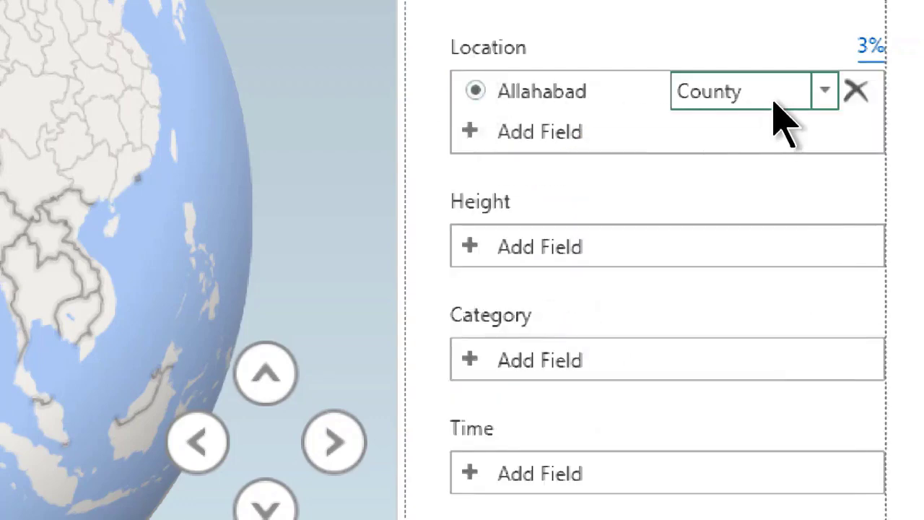
{"action": "left_click", "coordinate": [810, 89]}
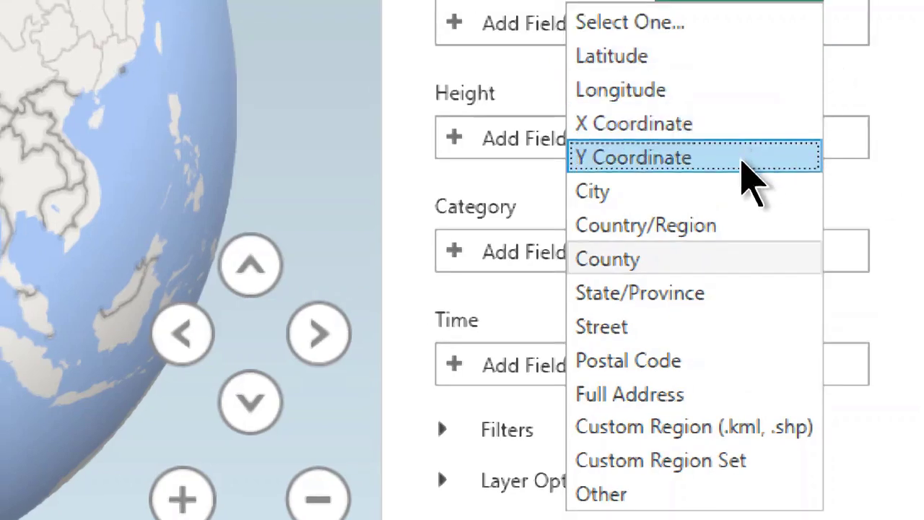
{"action": "left_click", "coordinate": [734, 189]}
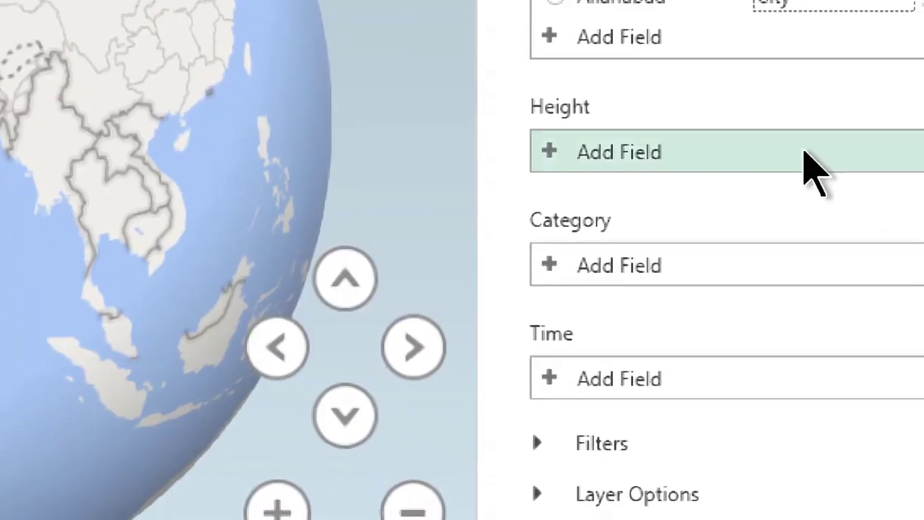
- Set the column height to the sum of 321
{"action": "left_click", "coordinate": [895, 169]}
{"action": "scroll", "coordinate": [763, 217], "scroll_direction": "down", "scroll_amount": 2}
{"action": "scroll", "coordinate": [763, 217], "scroll_direction": "up", "scroll_amount": 1}
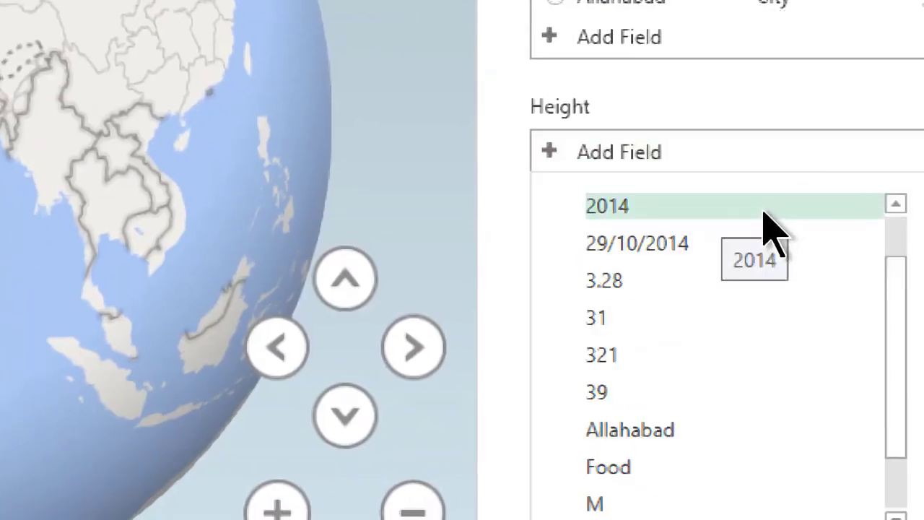
{"action": "left_click", "coordinate": [663, 367]}
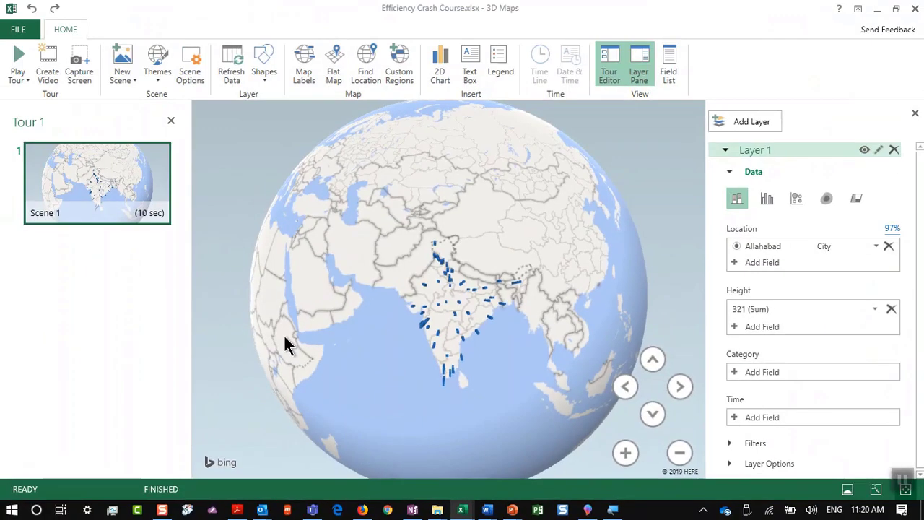
- Show place-name labels on the 3D map
{"action": "scroll", "coordinate": [668, 285], "scroll_direction": "up", "scroll_amount": 3}
{"action": "scroll", "coordinate": [462, 325], "scroll_direction": "up", "scroll_amount": 2}
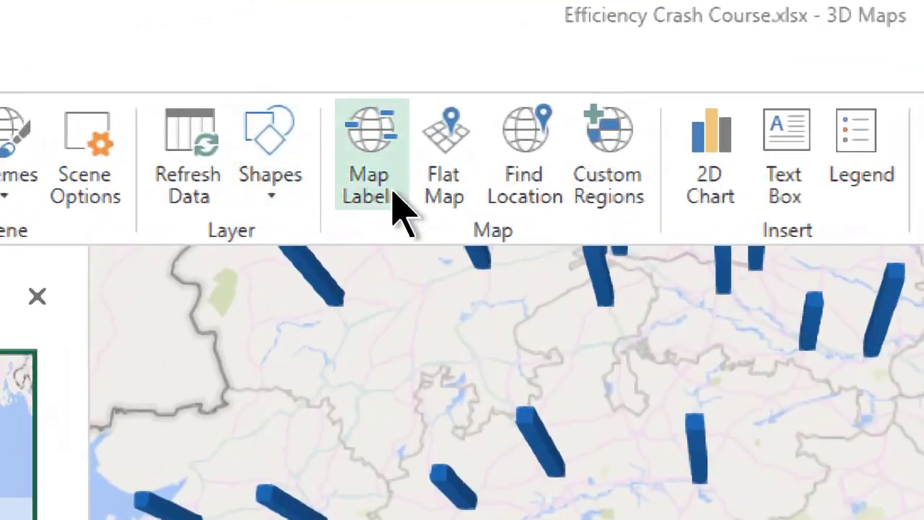
{"action": "left_click", "coordinate": [391, 186]}
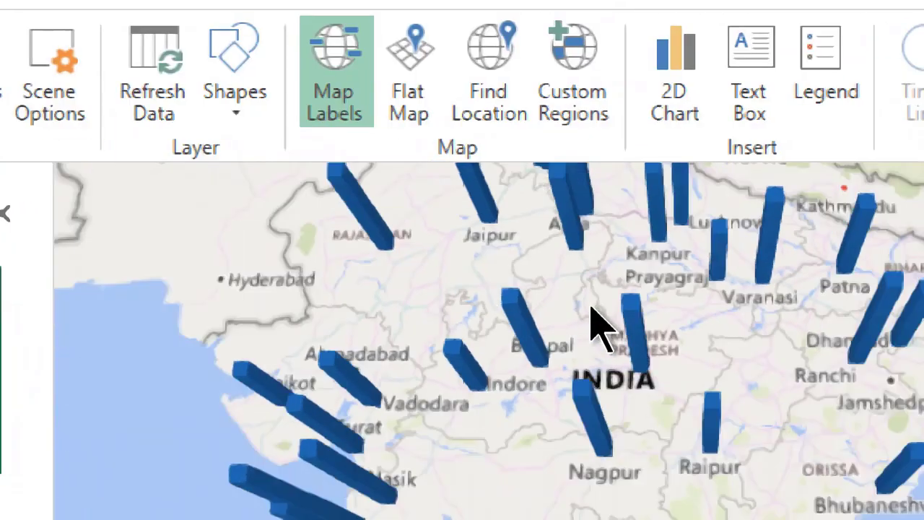
{"action": "scroll", "coordinate": [593, 324], "scroll_direction": "down", "scroll_amount": 5}
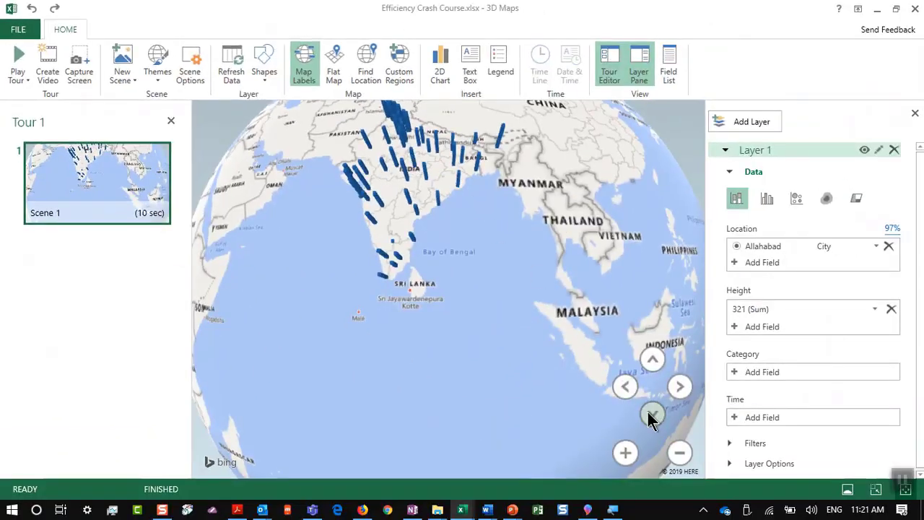
- Zoom, tilt, rotate and pan the globe over India, then close 3D Maps
{"action": "left_click", "coordinate": [625, 452]}
{"action": "scroll", "coordinate": [399, 242], "scroll_direction": "up", "scroll_amount": 3}
{"action": "left_click", "coordinate": [652, 413]}
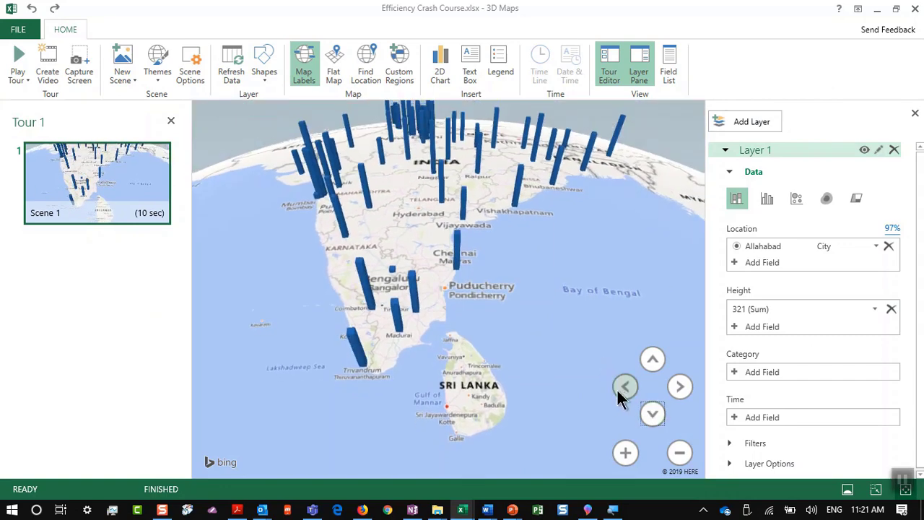
{"action": "left_click", "coordinate": [625, 387]}
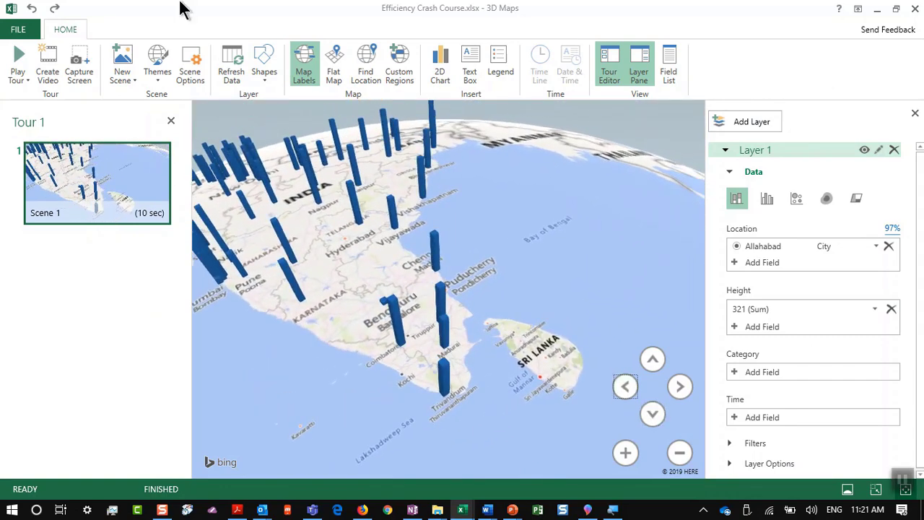
{"action": "left_click_drag", "start_coordinate": [406, 280], "coordinate": [509, 337]}
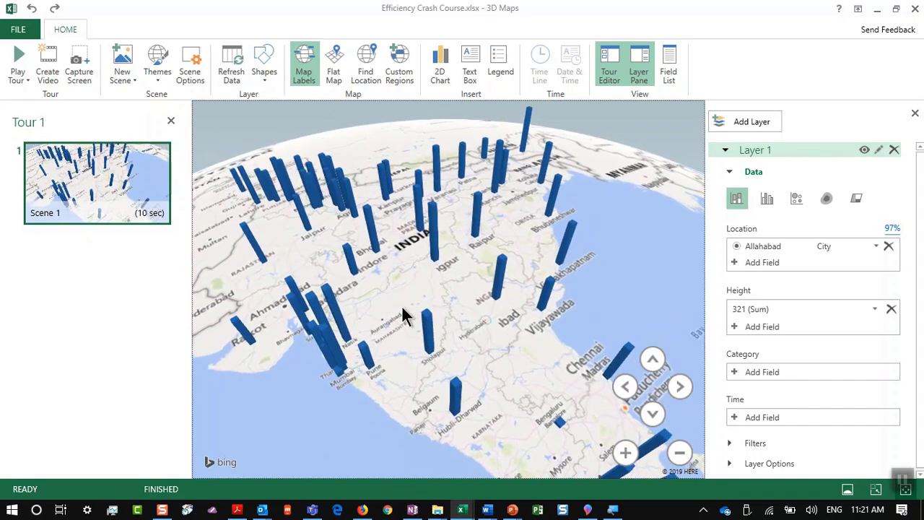
{"action": "left_click_drag", "start_coordinate": [587, 352], "coordinate": [303, 371]}
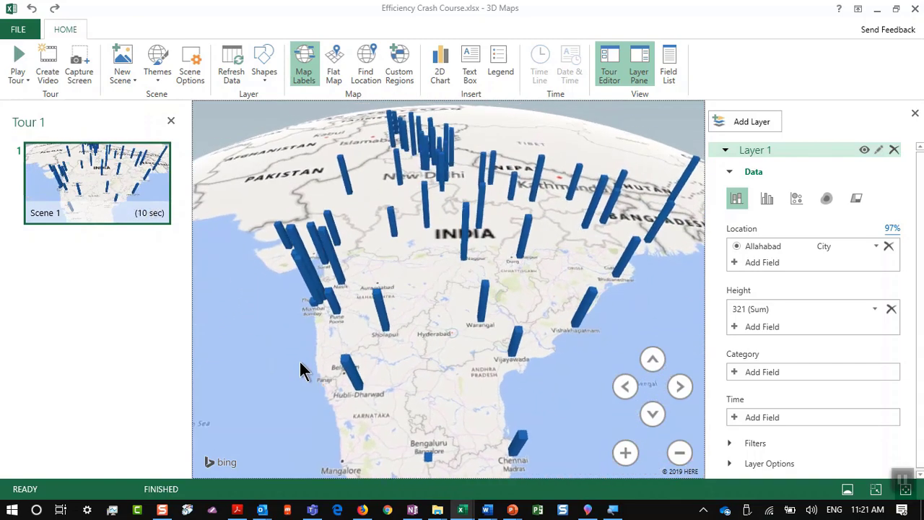
{"action": "left_click", "coordinate": [914, 8]}
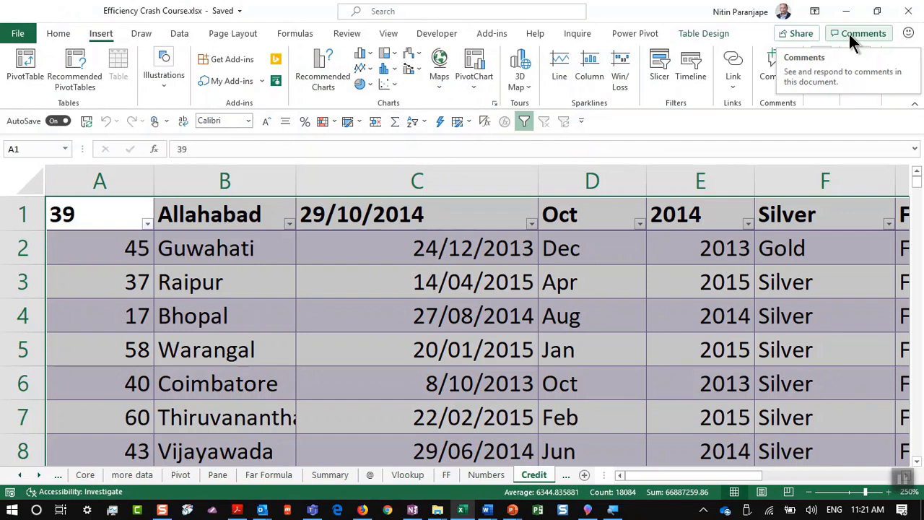
- In PowerPoint, view slide 22 '15. Sparklines', then return to slide 21 '14. Recommended Charts'
{"action": "key", "text": "alt+Tab"}
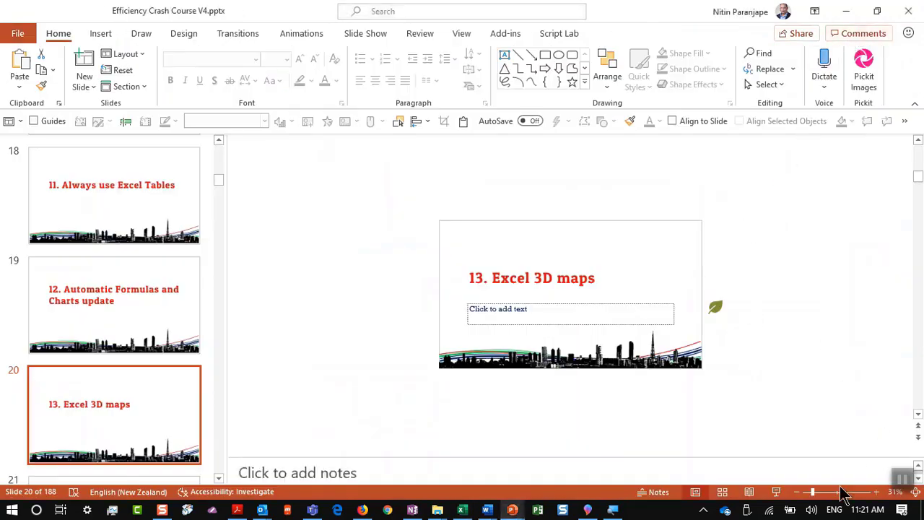
{"action": "left_click", "coordinate": [918, 417]}
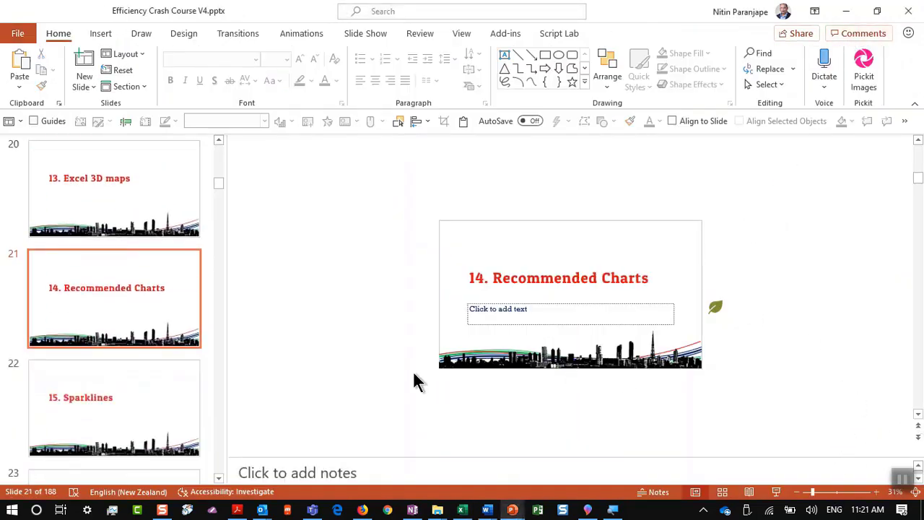
{"action": "left_click", "coordinate": [151, 404]}
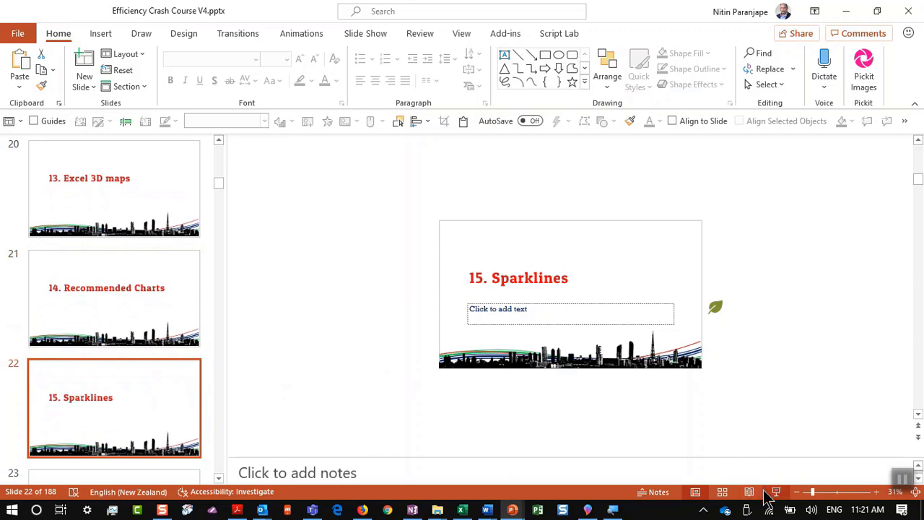
{"action": "left_click", "coordinate": [178, 292]}
{"action": "key", "text": "alt+Tab"}
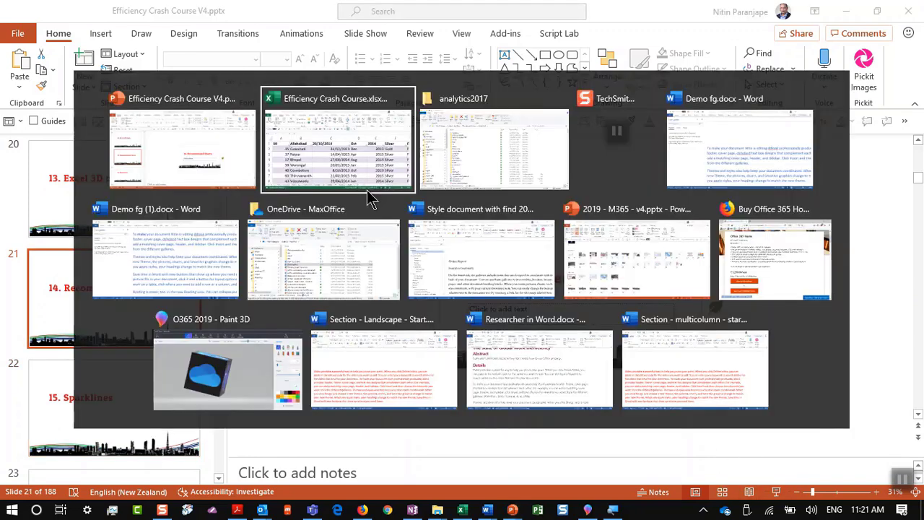
- Return to Excel, open the Numbers sheet and select the Jan–May table B4:G8
{"action": "left_click", "coordinate": [367, 189]}
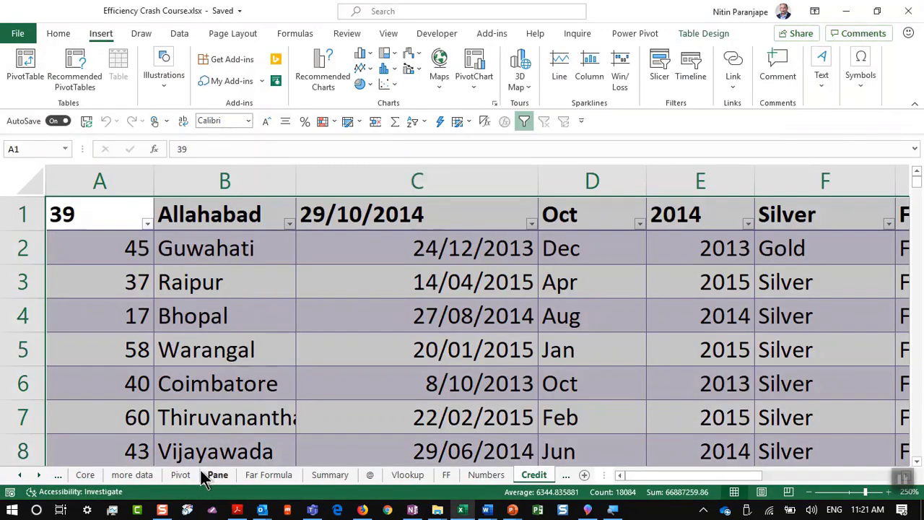
{"action": "left_click", "coordinate": [59, 475]}
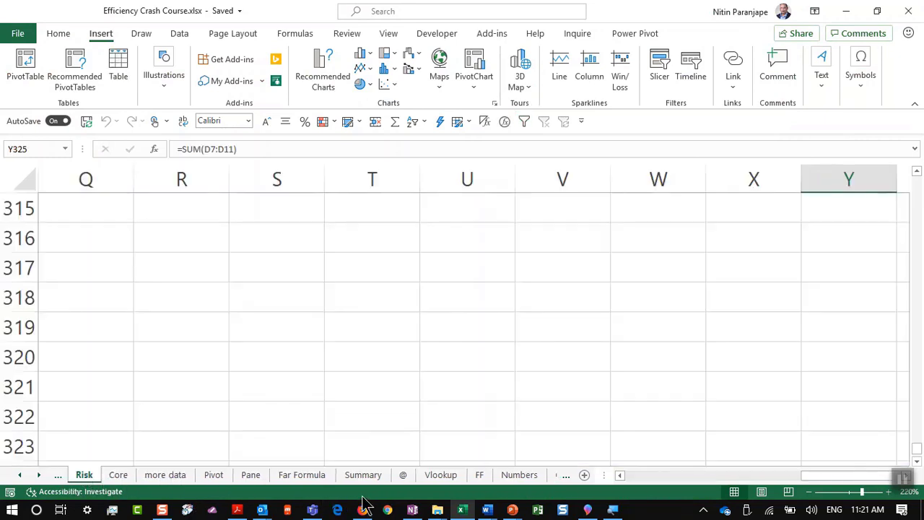
{"action": "left_click", "coordinate": [521, 474]}
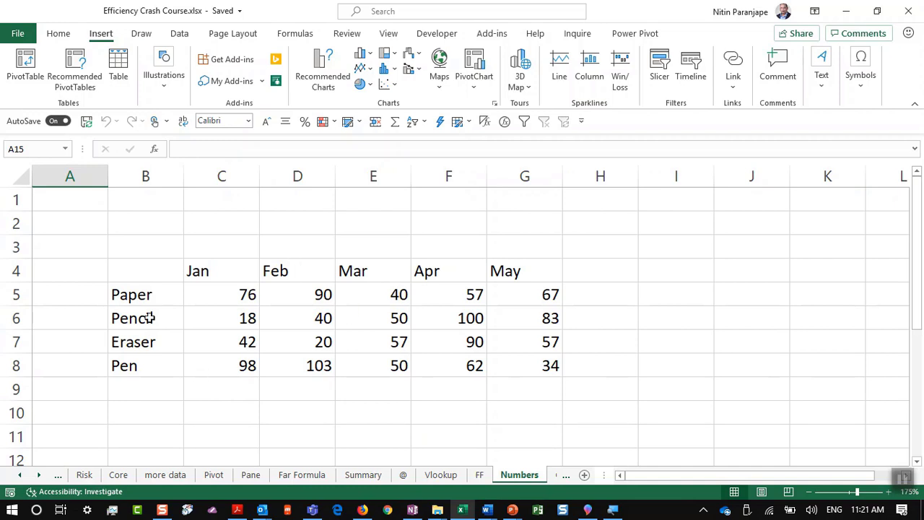
{"action": "left_click_drag", "start_coordinate": [155, 283], "coordinate": [535, 363]}
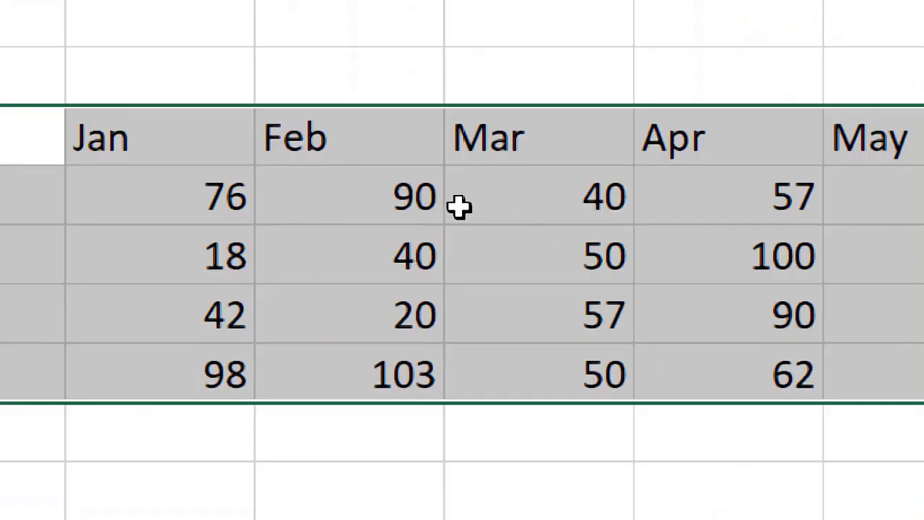
{"action": "left_click", "coordinate": [458, 204]}
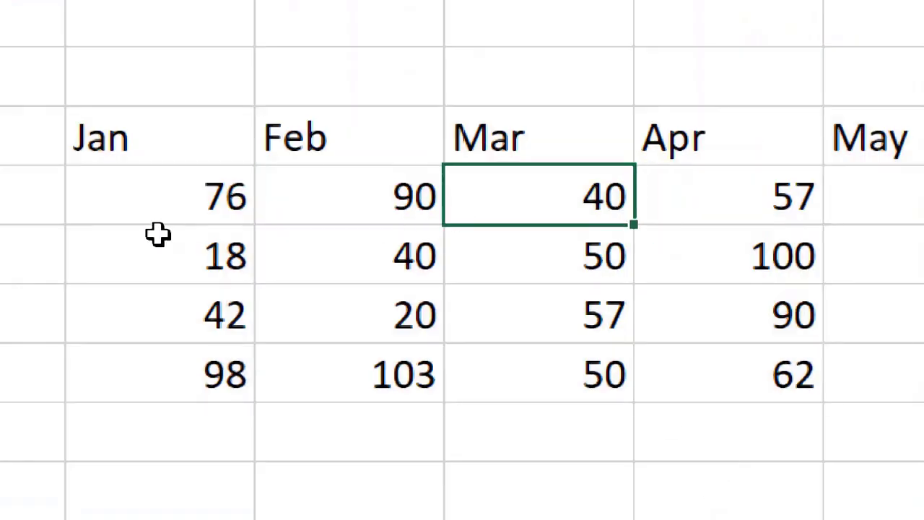
{"action": "left_click_drag", "start_coordinate": [215, 218], "coordinate": [408, 480]}
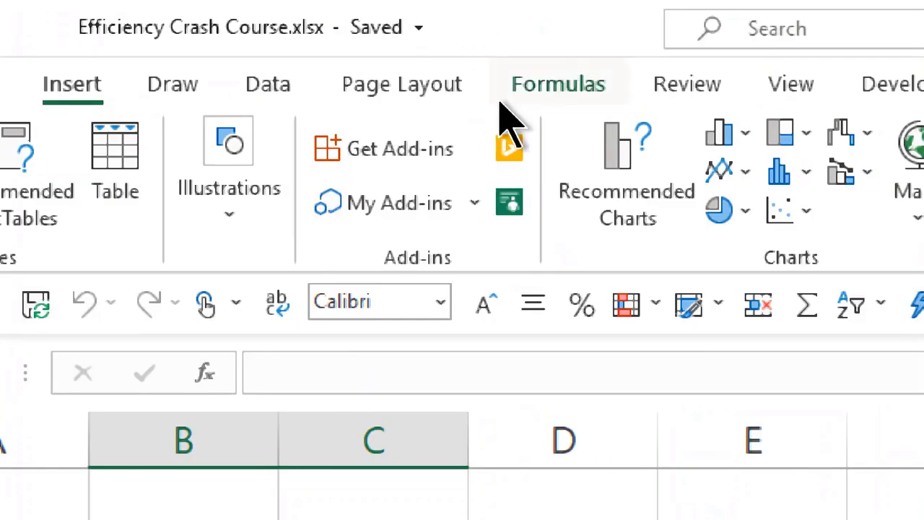
{"action": "left_click", "coordinate": [638, 196]}
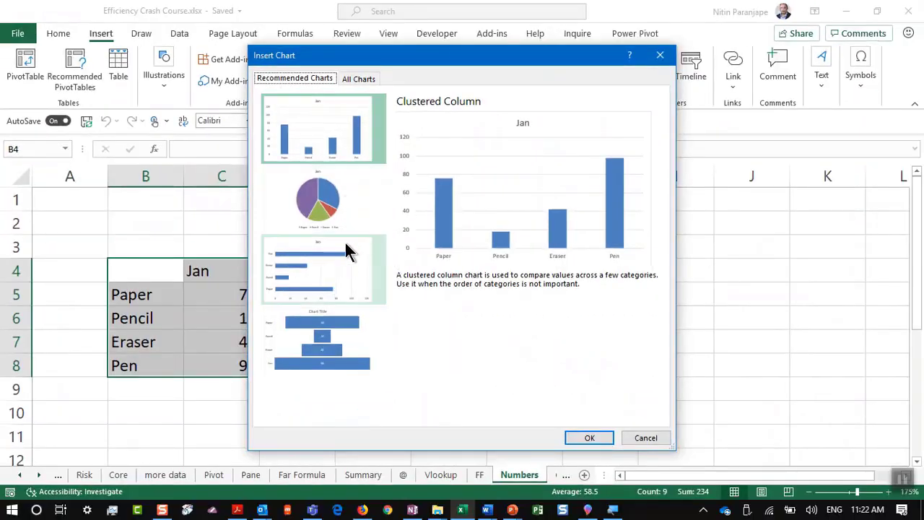
{"action": "key", "text": "Down"}
{"action": "key", "text": "Down"}
{"action": "key", "text": "Down"}
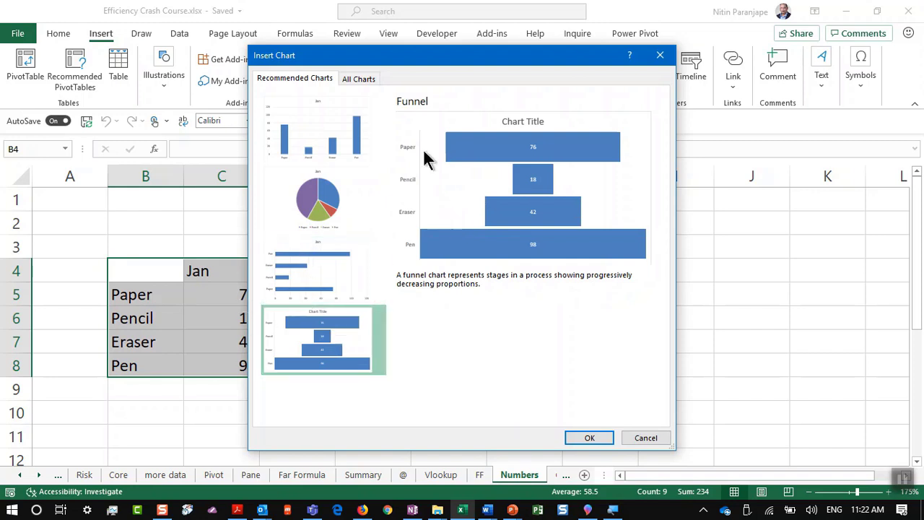
{"action": "key", "text": "Escape"}
{"action": "left_click_drag", "start_coordinate": [178, 268], "coordinate": [508, 363]}
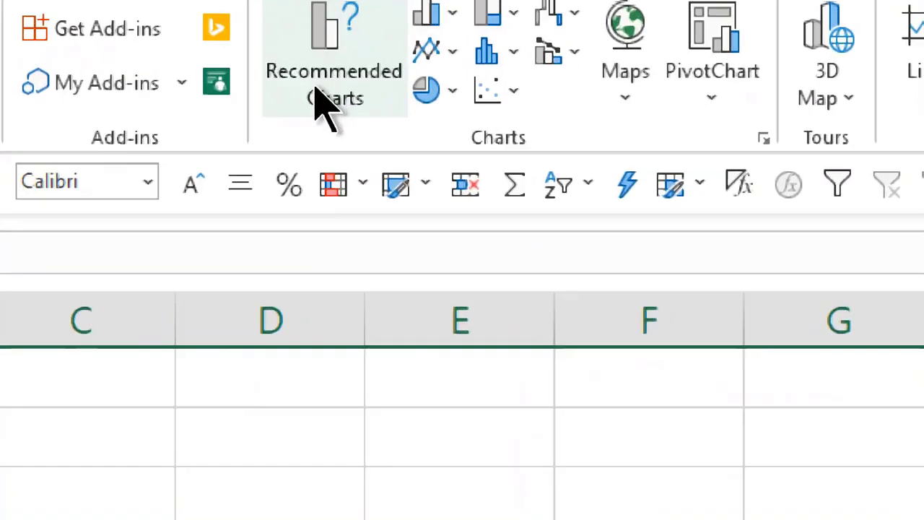
{"action": "left_click", "coordinate": [316, 83]}
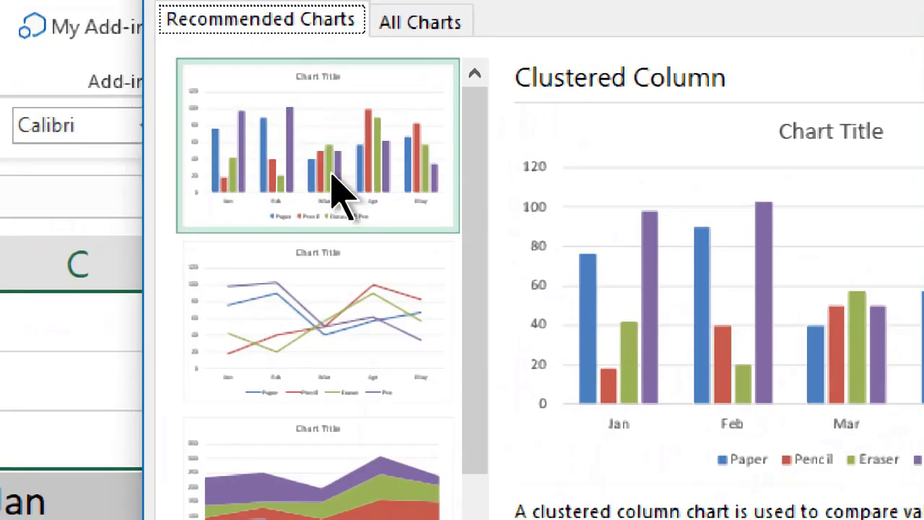
{"action": "left_click", "coordinate": [331, 199]}
{"action": "left_click", "coordinate": [345, 269]}
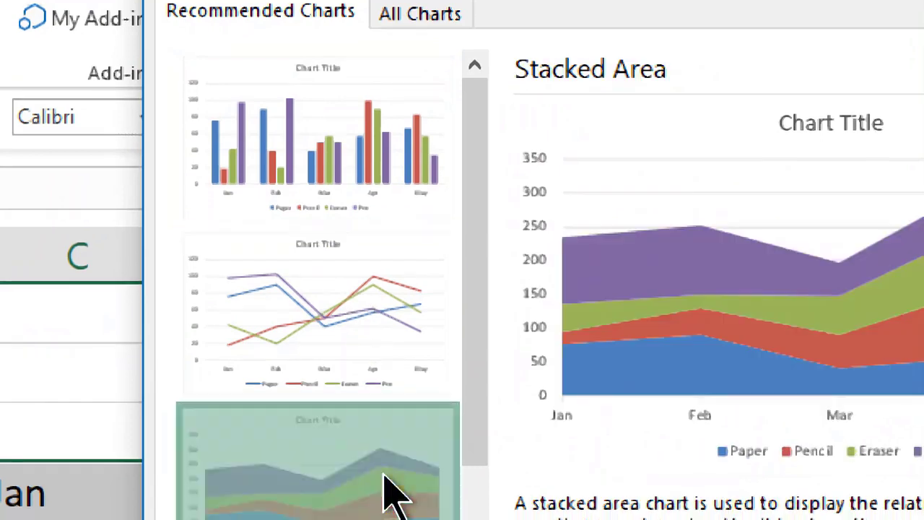
{"action": "scroll", "coordinate": [384, 476], "scroll_direction": "down", "scroll_amount": 5}
{"action": "left_click", "coordinate": [384, 473]}
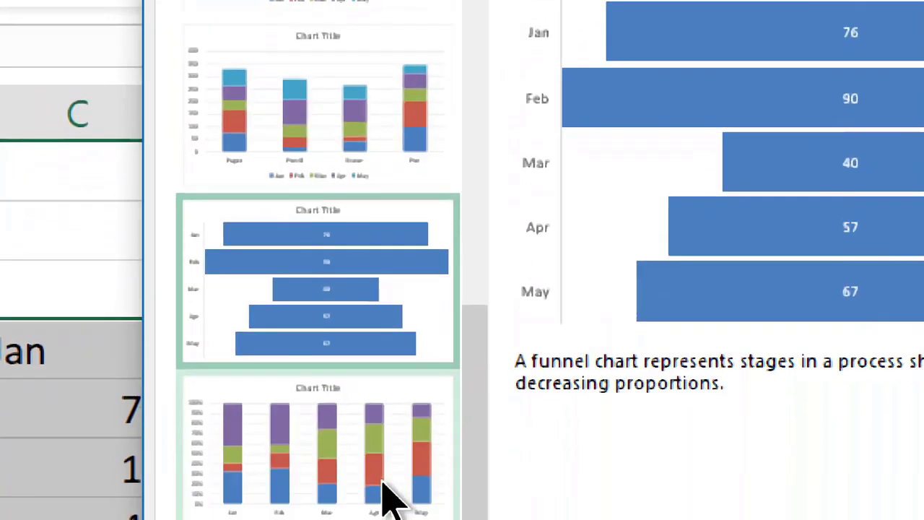
{"action": "left_click", "coordinate": [387, 444]}
{"action": "scroll", "coordinate": [389, 436], "scroll_direction": "up", "scroll_amount": 5}
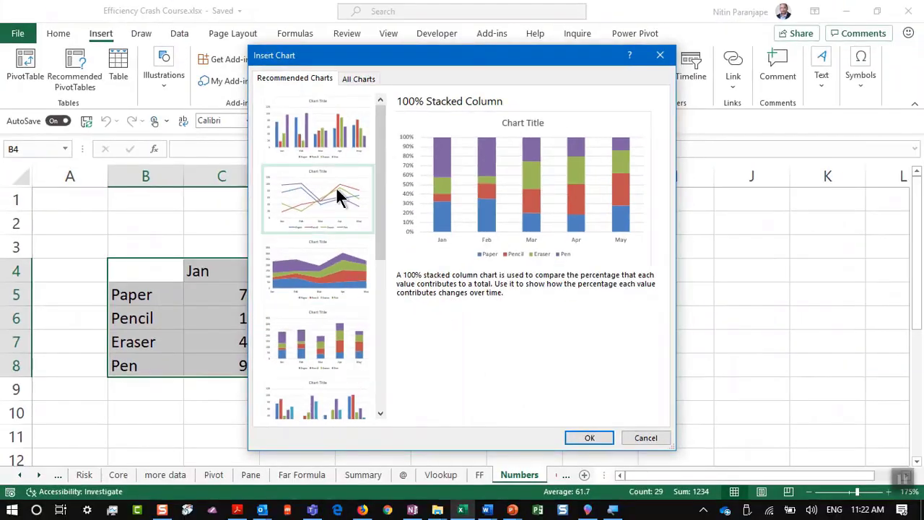
{"action": "left_click", "coordinate": [340, 197]}
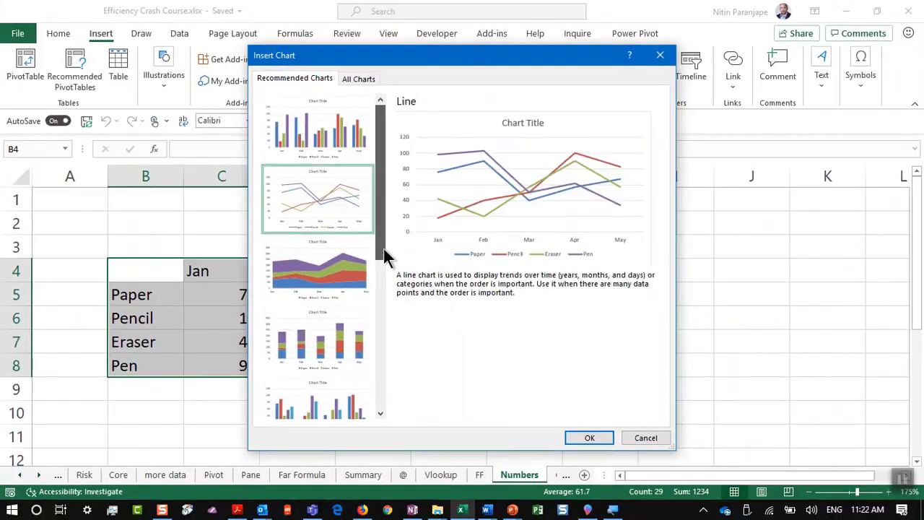
{"action": "left_click_drag", "start_coordinate": [385, 256], "coordinate": [393, 426]}
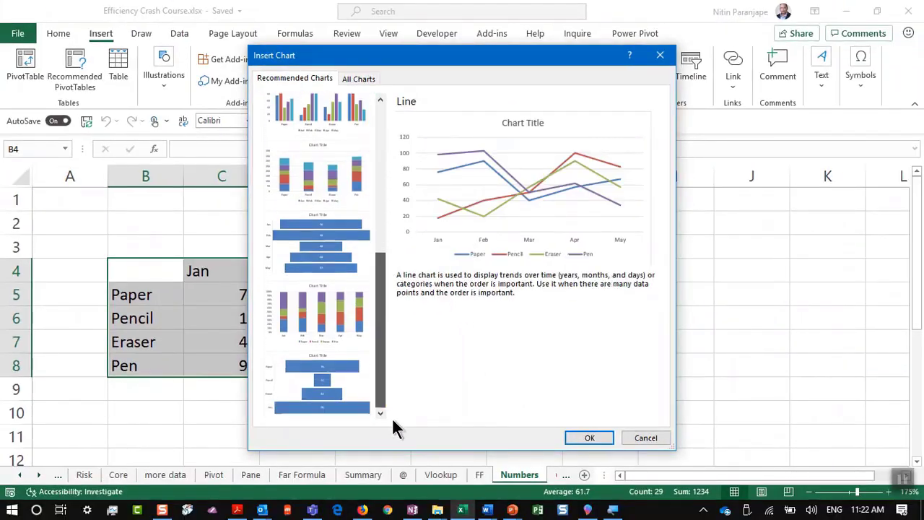
{"action": "left_click", "coordinate": [324, 293]}
{"action": "left_click", "coordinate": [313, 179]}
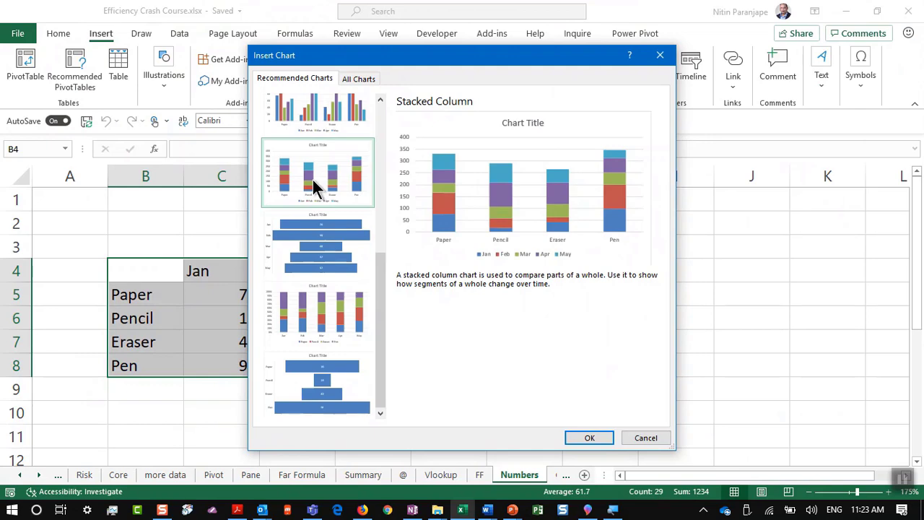
{"action": "key", "text": "Escape"}
{"action": "key", "text": "alt+Tab"}
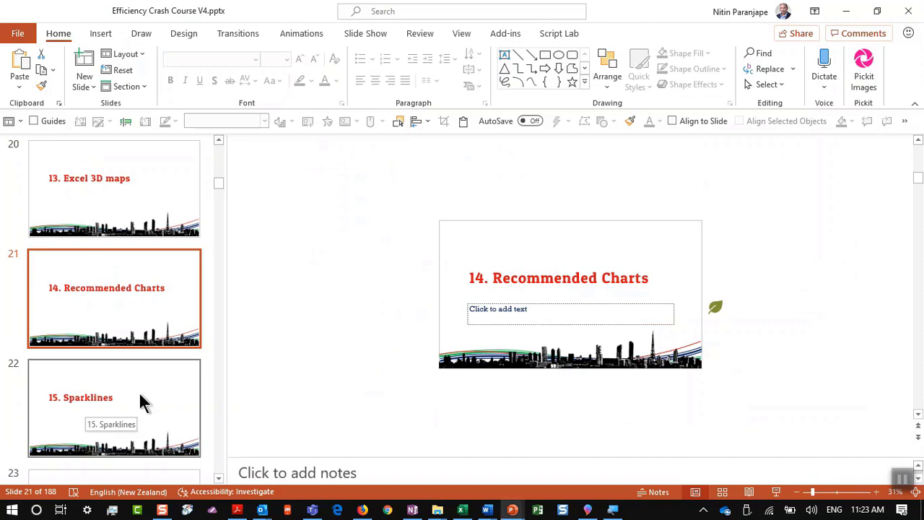
{"action": "left_click", "coordinate": [143, 403]}
{"action": "key", "text": "alt+Tab"}
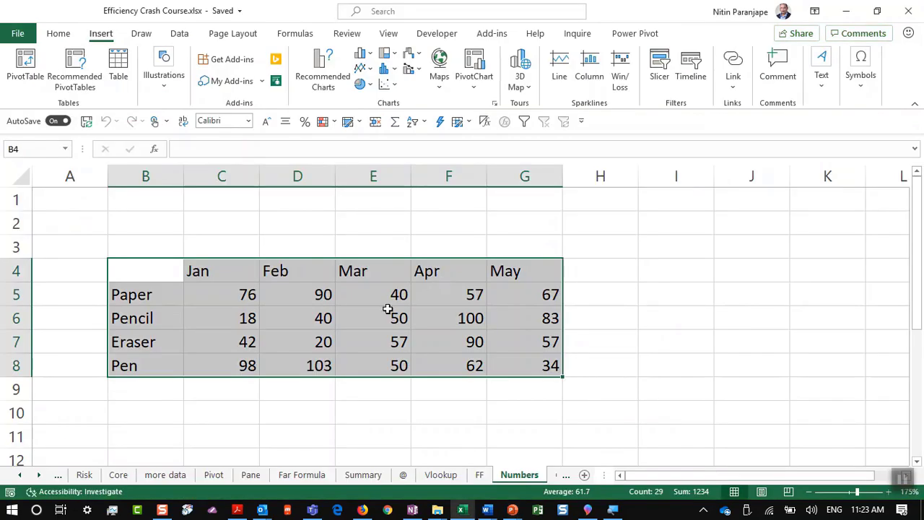
{"action": "left_click", "coordinate": [388, 309]}
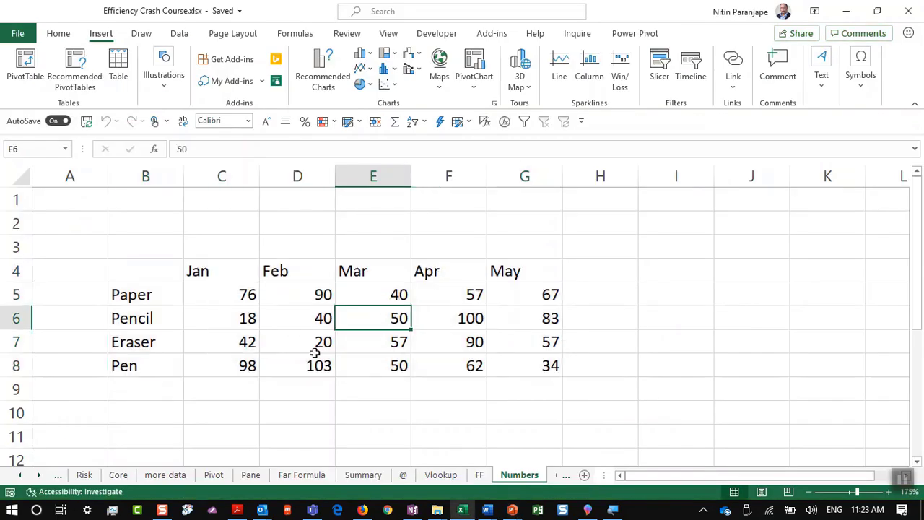
{"action": "left_click", "coordinate": [362, 70]}
{"action": "left_click", "coordinate": [384, 123]}
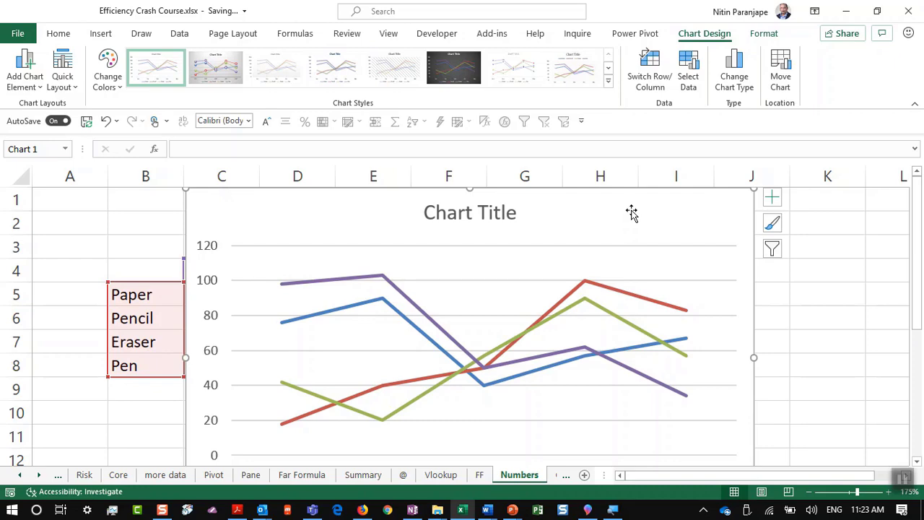
{"action": "key", "text": "Delete"}
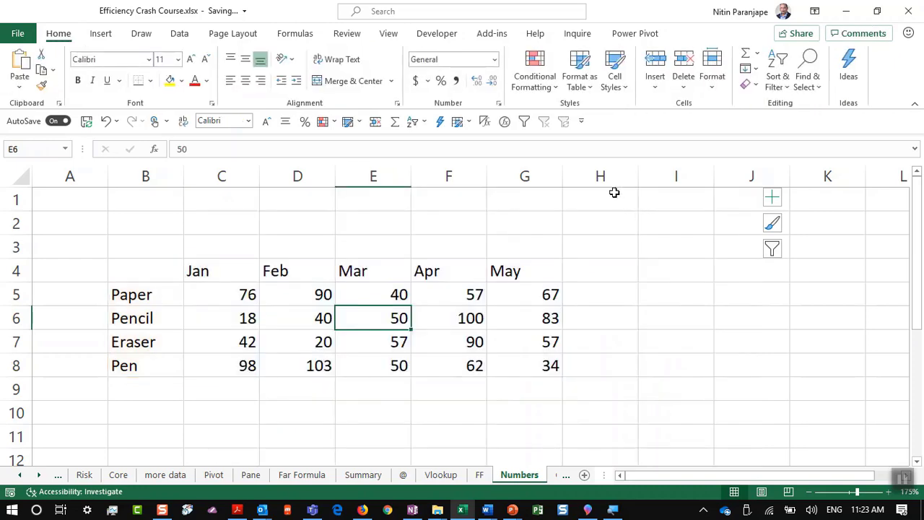
{"action": "scroll", "coordinate": [430, 272], "scroll_direction": "up", "scroll_amount": 4, "text": "ctrl"}
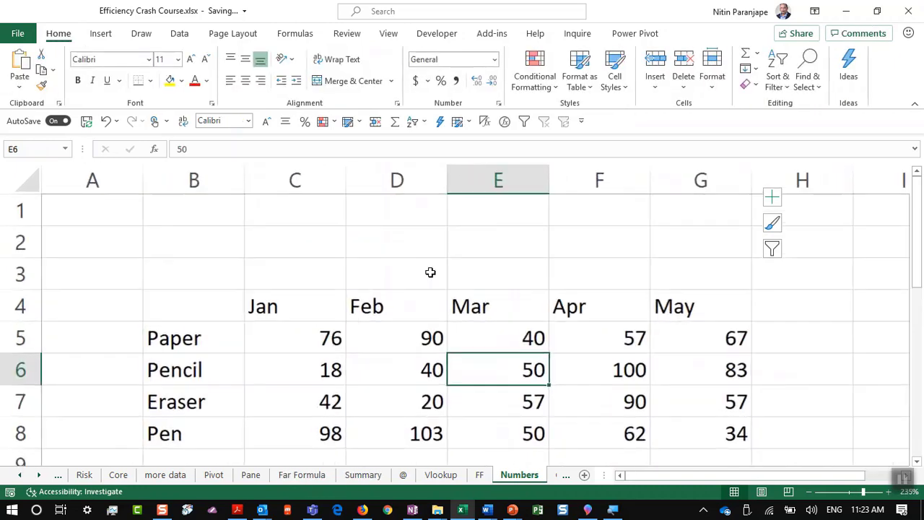
{"action": "left_click", "coordinate": [759, 329]}
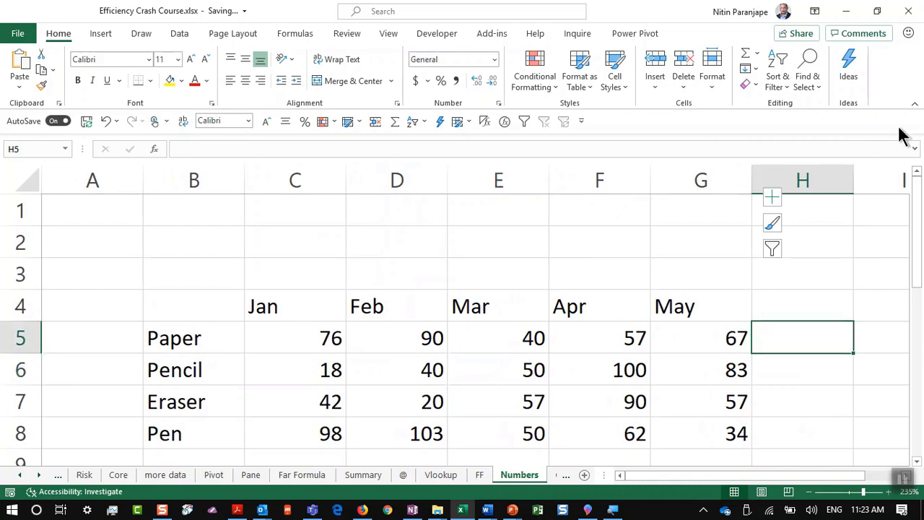
{"action": "left_click", "coordinate": [914, 103]}
{"action": "scroll", "coordinate": [714, 288], "scroll_direction": "down", "scroll_amount": 3}
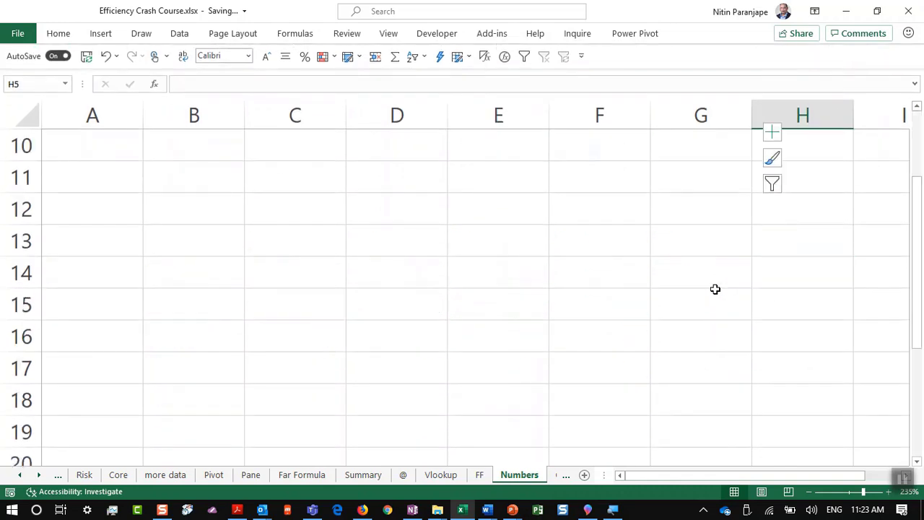
{"action": "scroll", "coordinate": [715, 288], "scroll_direction": "up", "scroll_amount": 3}
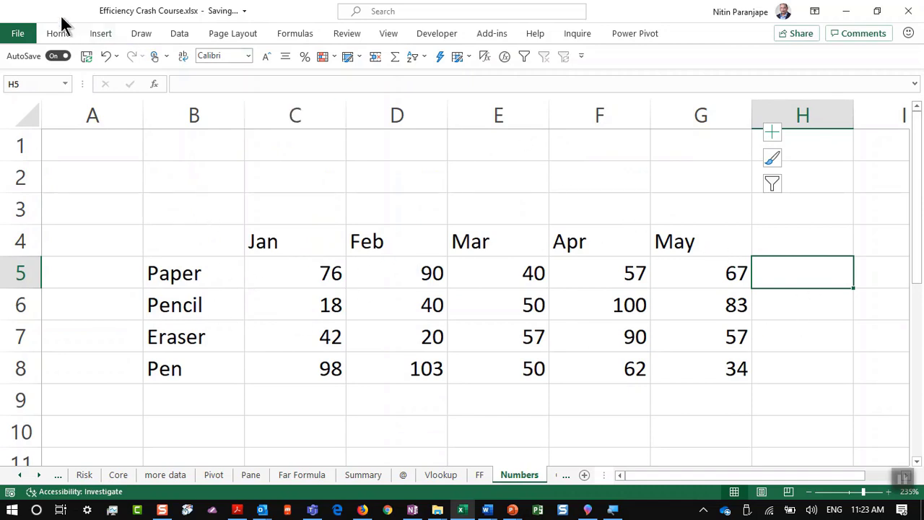
{"action": "left_click", "coordinate": [99, 35]}
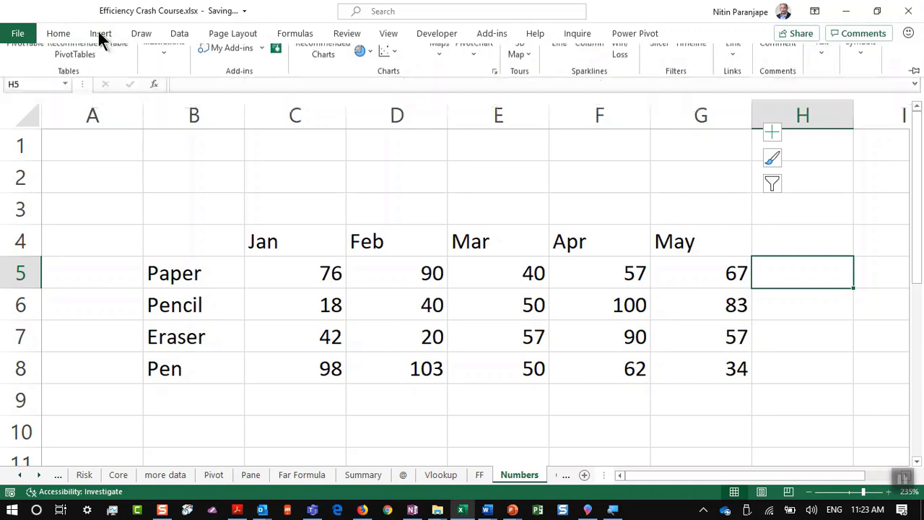
{"action": "double_click", "coordinate": [100, 35]}
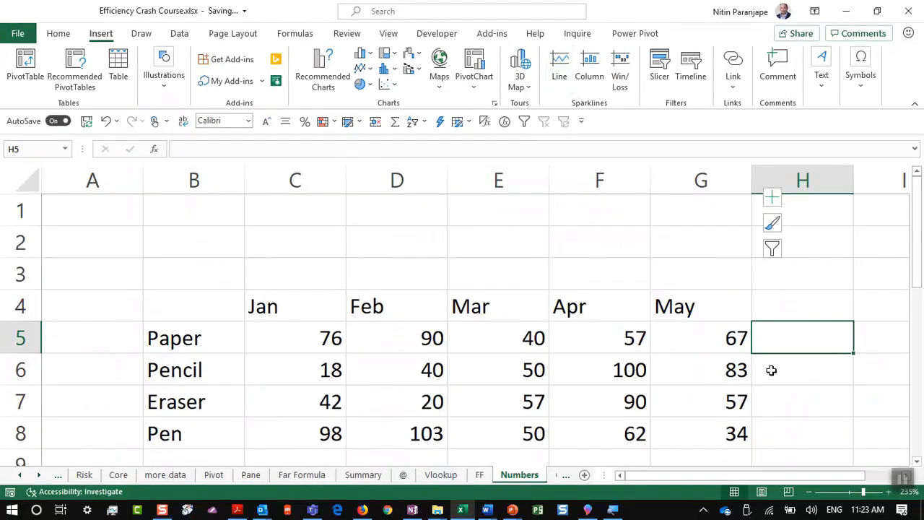
- Insert line sparklines in H5:H8 using the data range C5:G8
{"action": "left_click_drag", "start_coordinate": [796, 332], "coordinate": [808, 431]}
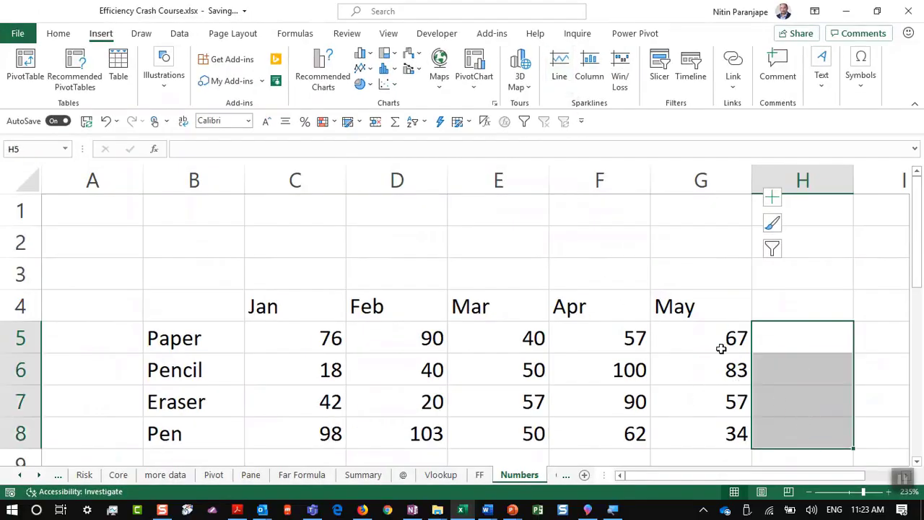
{"action": "left_click", "coordinate": [556, 75]}
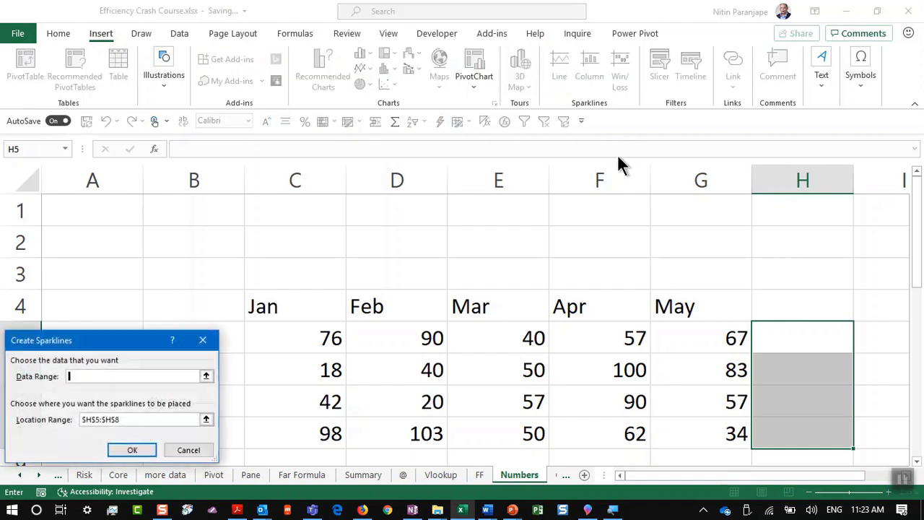
{"action": "left_click_drag", "start_coordinate": [308, 337], "coordinate": [703, 430]}
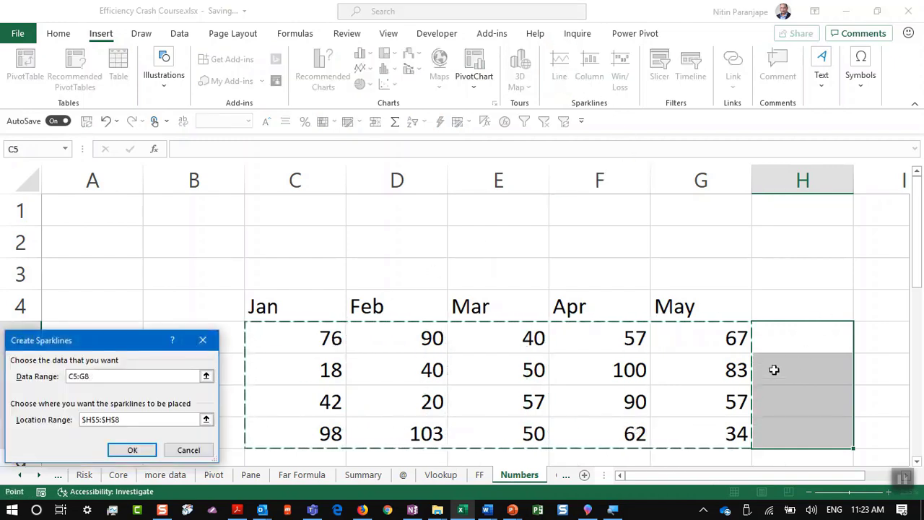
{"action": "left_click", "coordinate": [131, 451]}
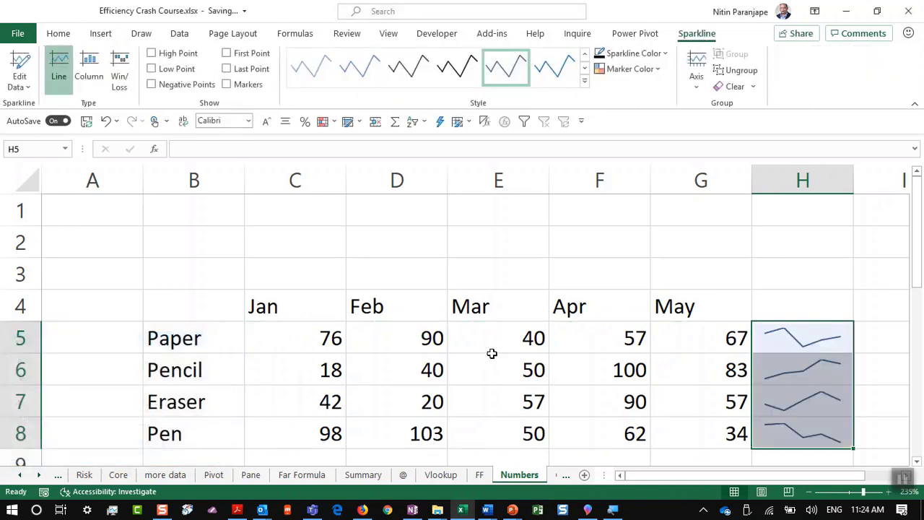
{"action": "left_click", "coordinate": [759, 392]}
{"action": "left_click", "coordinate": [807, 305]}
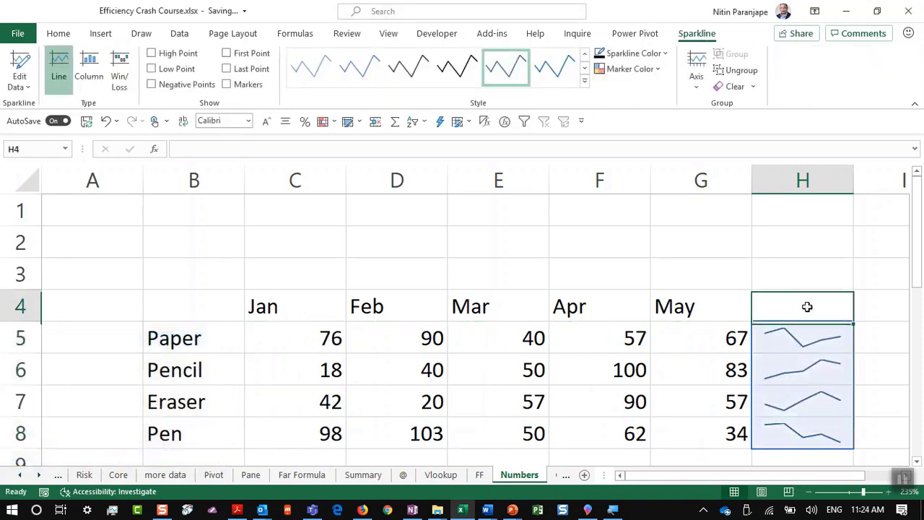
- Check the January values from C5 and the sparkline group, then switch to PowerPoint
{"action": "scroll", "coordinate": [827, 295], "scroll_direction": "up", "scroll_amount": 6, "text": "ctrl"}
{"action": "scroll", "coordinate": [827, 313], "scroll_direction": "down", "scroll_amount": 1}
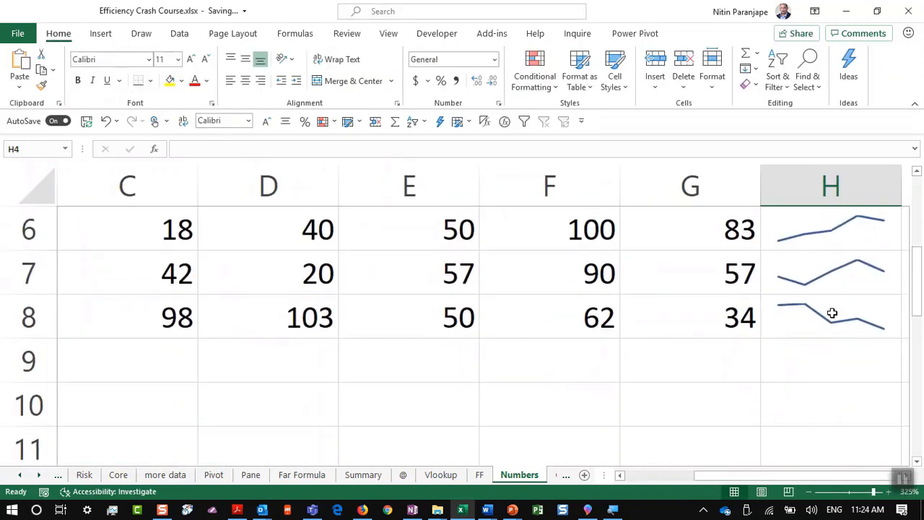
{"action": "scroll", "coordinate": [829, 313], "scroll_direction": "up", "scroll_amount": 1}
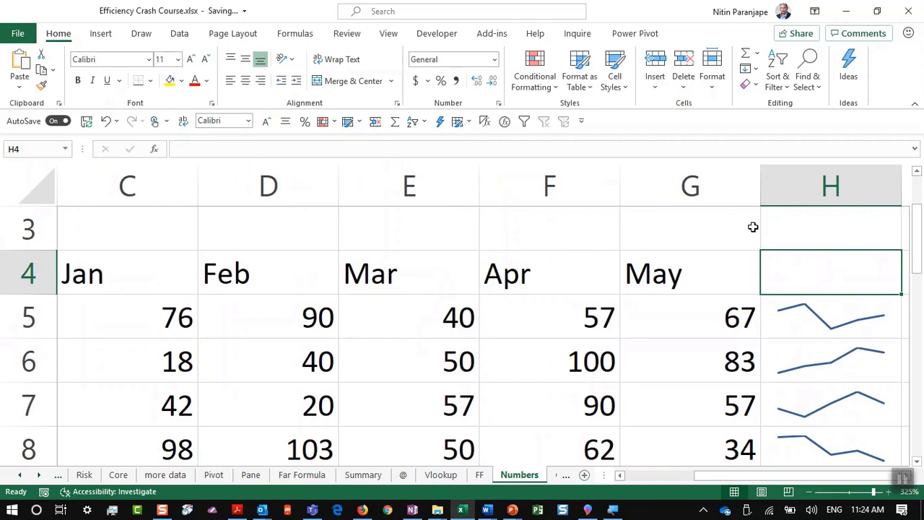
{"action": "left_click", "coordinate": [157, 316]}
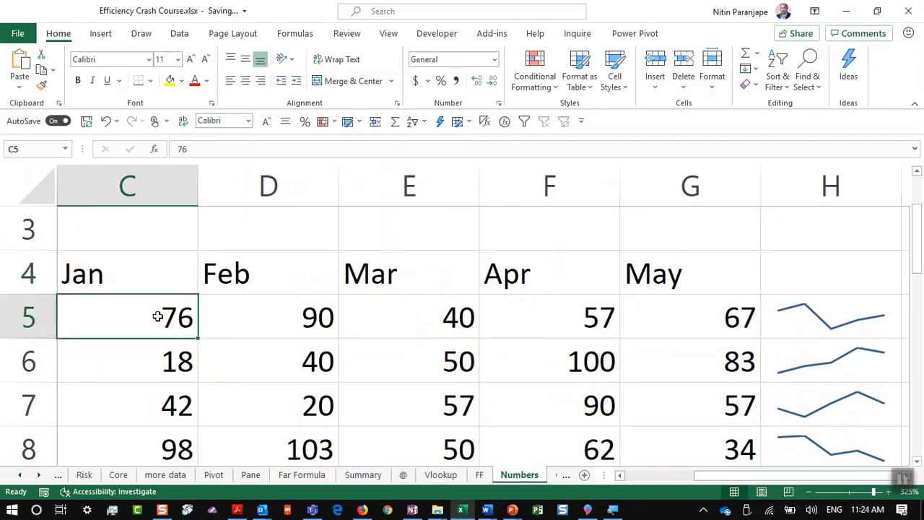
{"action": "key", "text": "Up"}
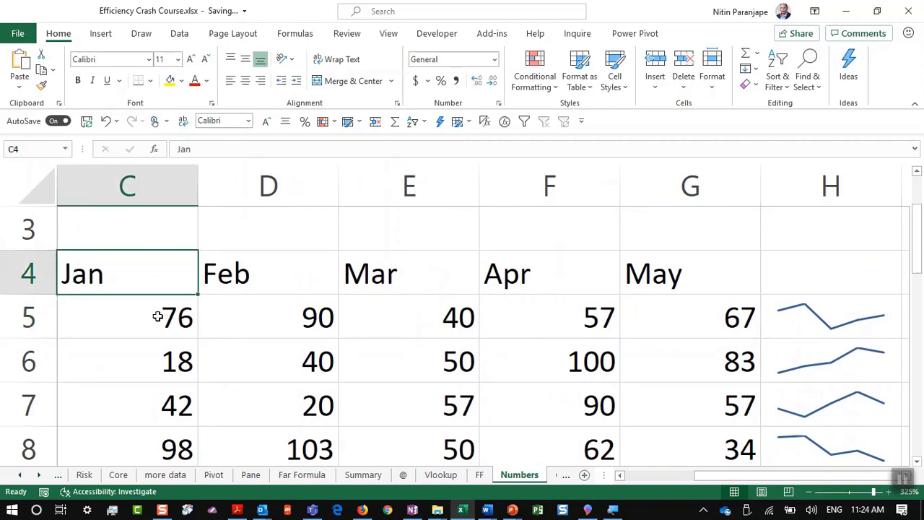
{"action": "key", "text": "Down"}
{"action": "key", "text": "Down"}
{"action": "key", "text": "Down"}
{"action": "key", "text": "Down"}
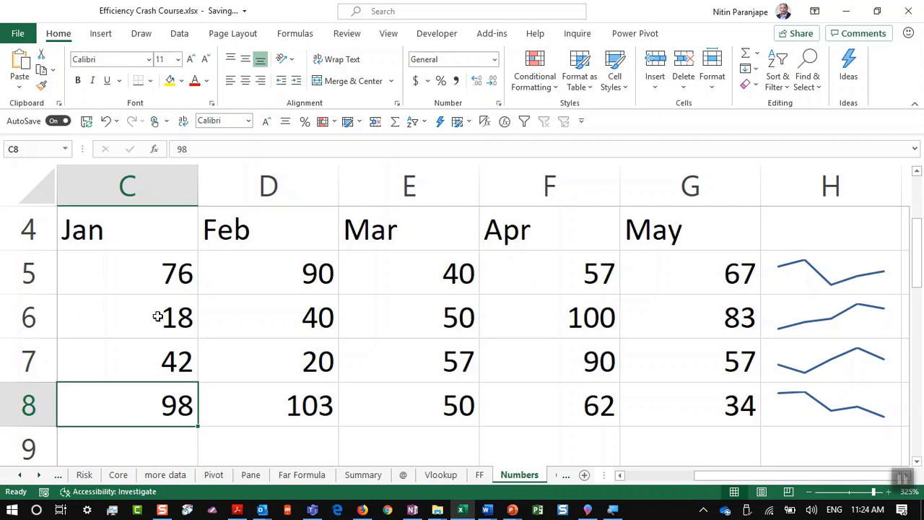
{"action": "left_click", "coordinate": [790, 296]}
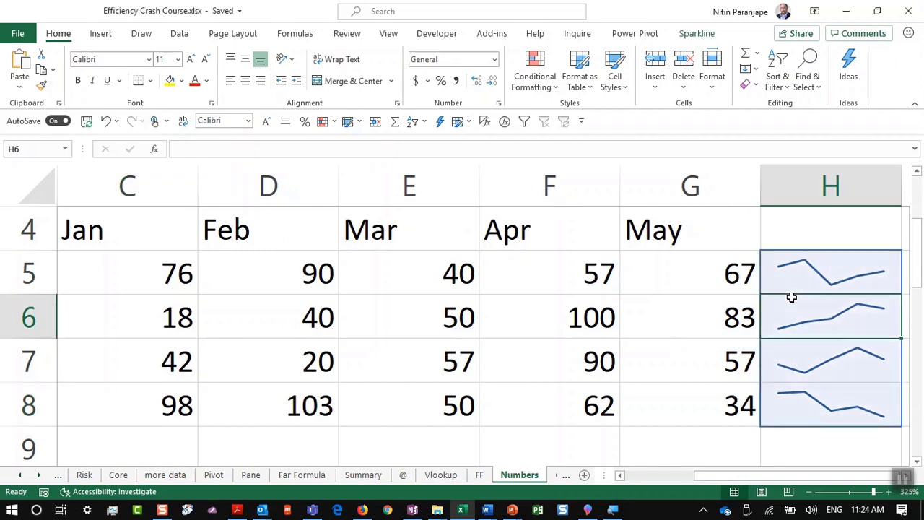
{"action": "key", "text": "alt+Tab"}
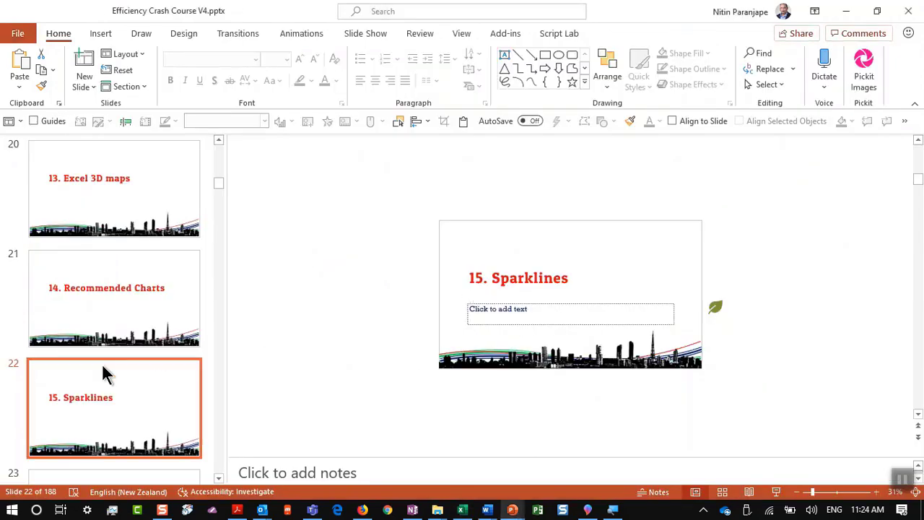
- Run the slide show from slide 23, '16. DO NOT use subtotals', then go back to Excel
{"action": "scroll", "coordinate": [108, 368], "scroll_direction": "down", "scroll_amount": 2}
{"action": "left_click", "coordinate": [108, 406]}
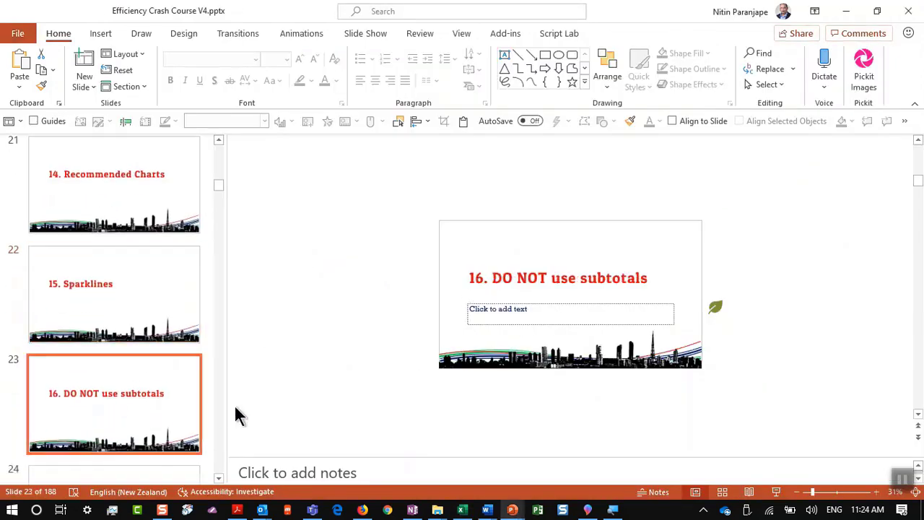
{"action": "left_click", "coordinate": [776, 491]}
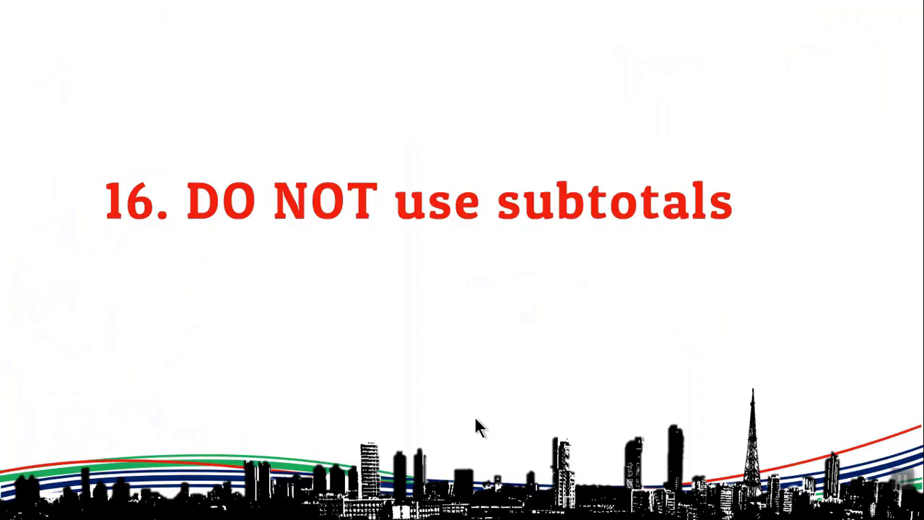
{"action": "key", "text": "alt+Tab"}
{"action": "key", "text": "alt+Tab"}
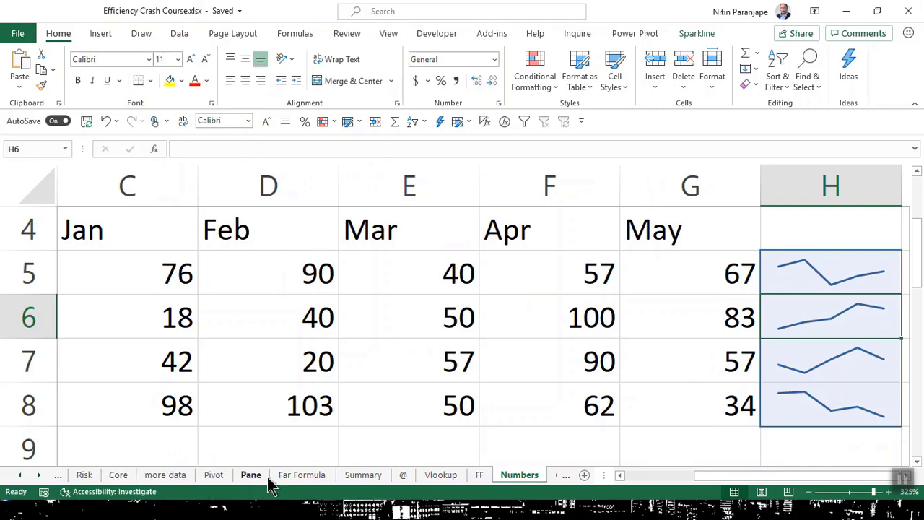
- Open the Credit sheet and scroll down through the table to cell I83
{"action": "left_click", "coordinate": [567, 476]}
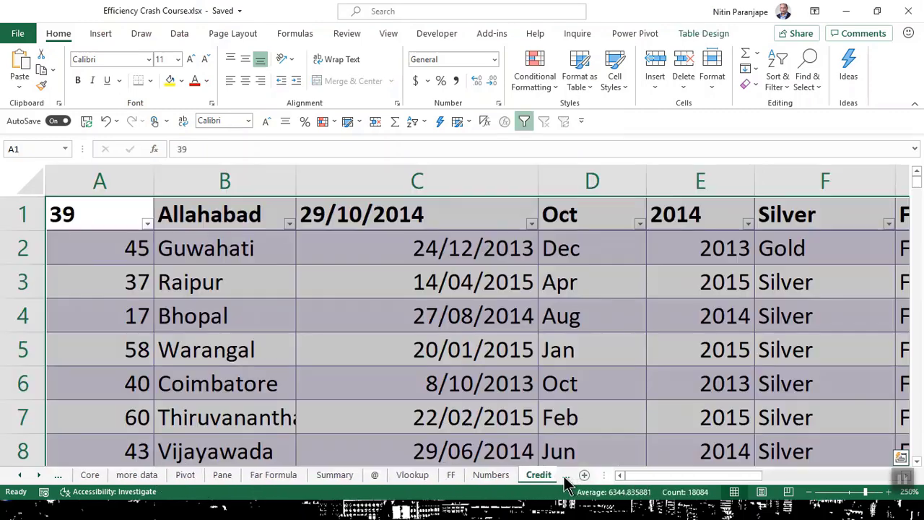
{"action": "left_click", "coordinate": [505, 423]}
{"action": "scroll", "coordinate": [522, 365], "scroll_direction": "down", "scroll_amount": 8}
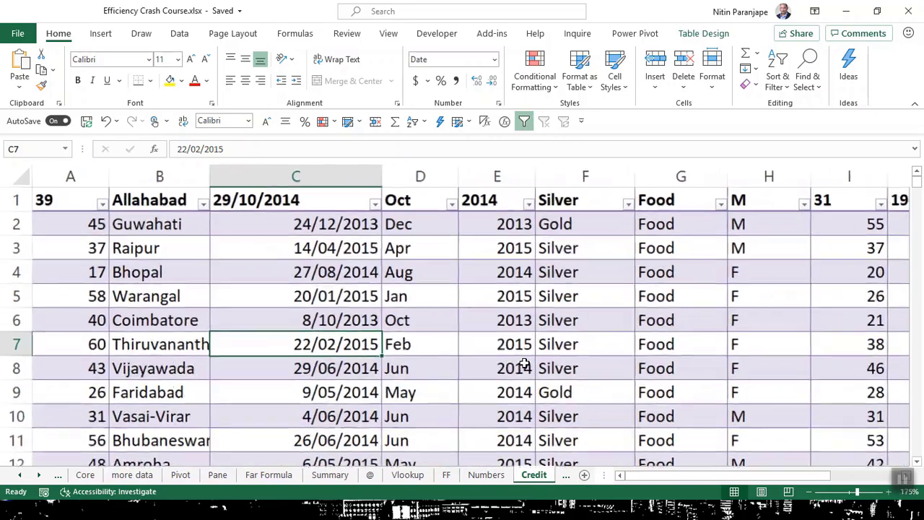
{"action": "scroll", "coordinate": [524, 363], "scroll_direction": "down", "scroll_amount": 1}
{"action": "scroll", "coordinate": [524, 363], "scroll_direction": "down", "scroll_amount": 20}
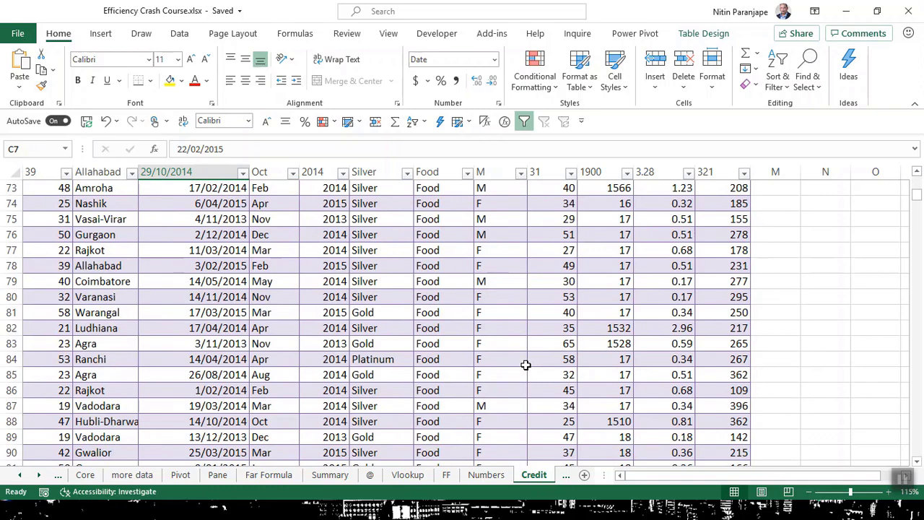
{"action": "left_click", "coordinate": [539, 342]}
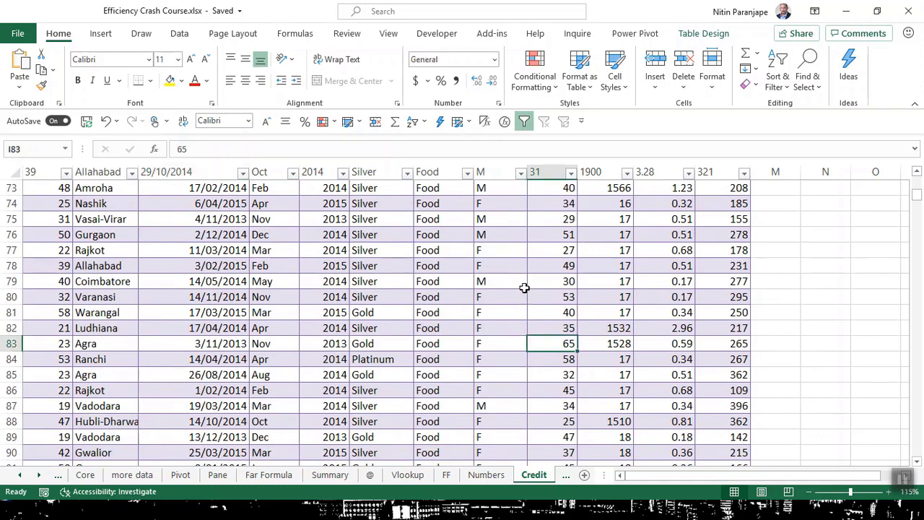
- Inspect the card tier entries: Platinum in F62, Silver in F66, then F65
{"action": "scroll", "coordinate": [123, 344], "scroll_direction": "up", "scroll_amount": 5, "text": "ctrl"}
{"action": "scroll", "coordinate": [411, 328], "scroll_direction": "up", "scroll_amount": 5}
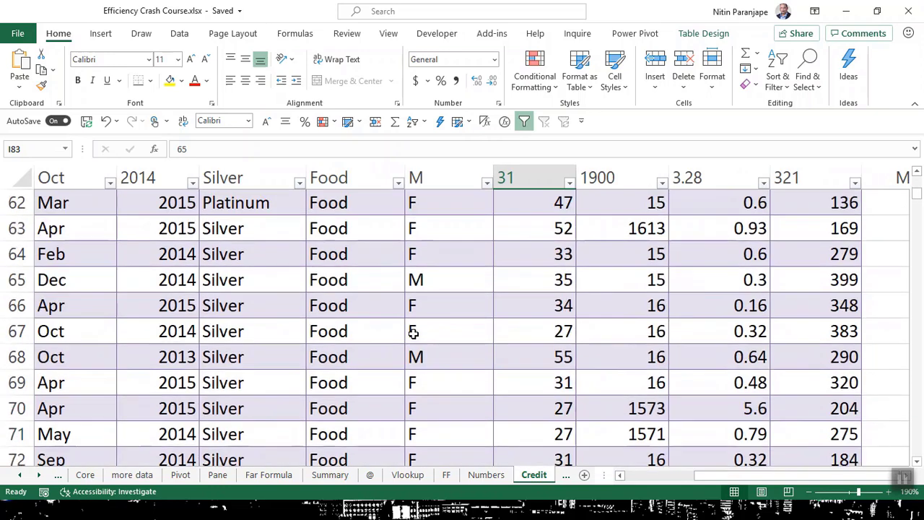
{"action": "left_click", "coordinate": [249, 206]}
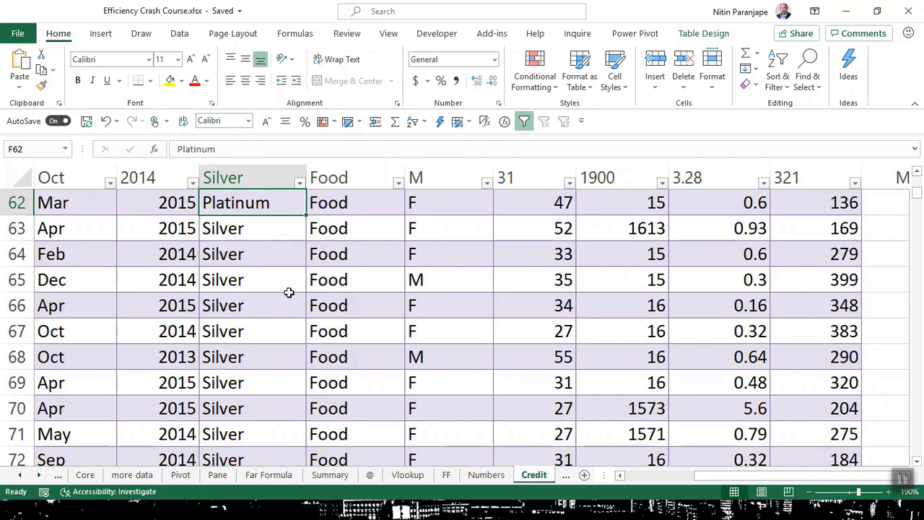
{"action": "left_click", "coordinate": [288, 295]}
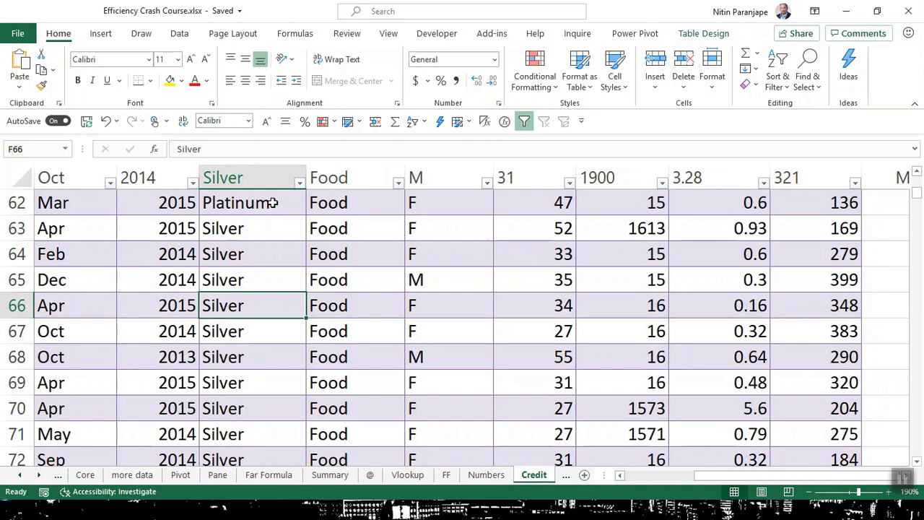
{"action": "left_click", "coordinate": [239, 282]}
- Present the slide '17. Use Pivot Tables for analysis', end the show and return to Excel
{"action": "key", "text": "alt+Tab"}
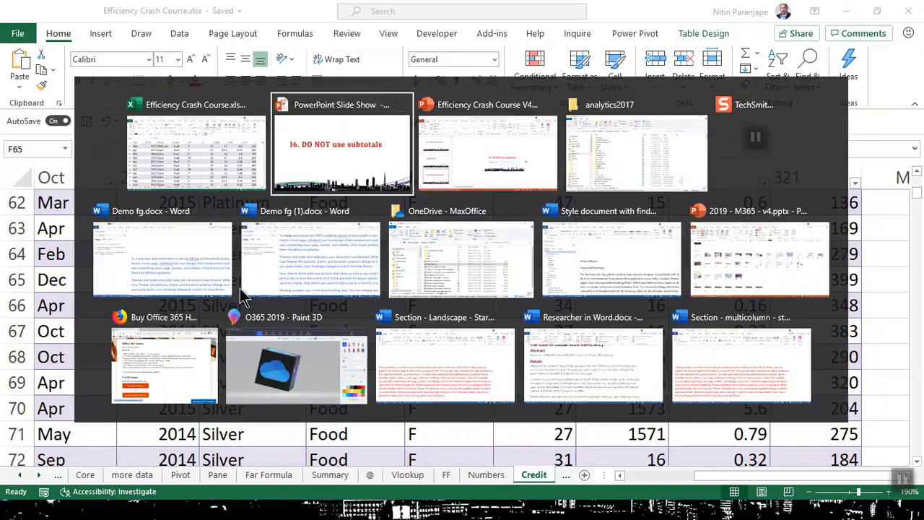
{"action": "key", "text": "Right"}
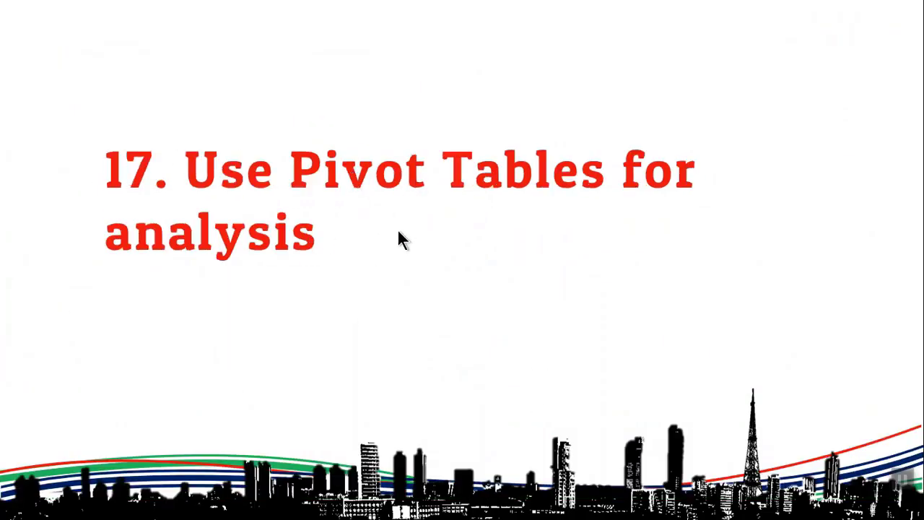
{"action": "key", "text": "Escape"}
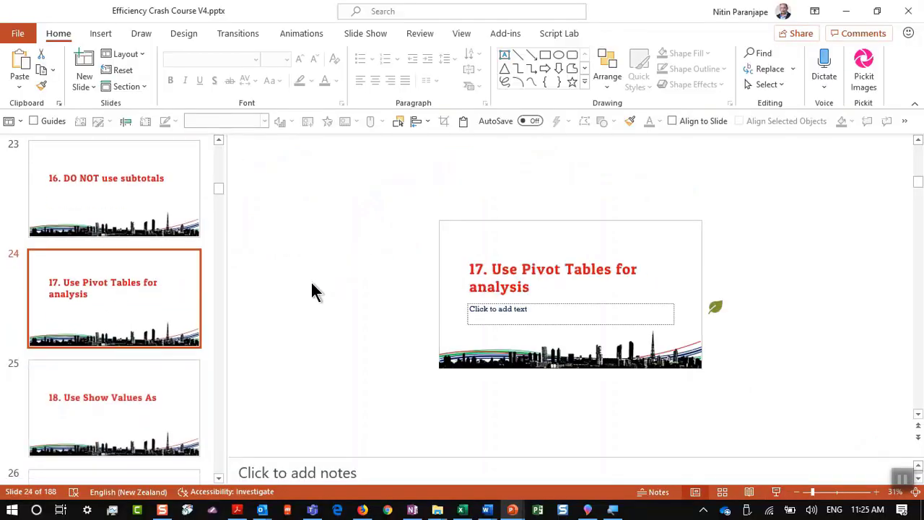
{"action": "key", "text": "alt+Tab"}
{"action": "left_click", "coordinate": [338, 223]}
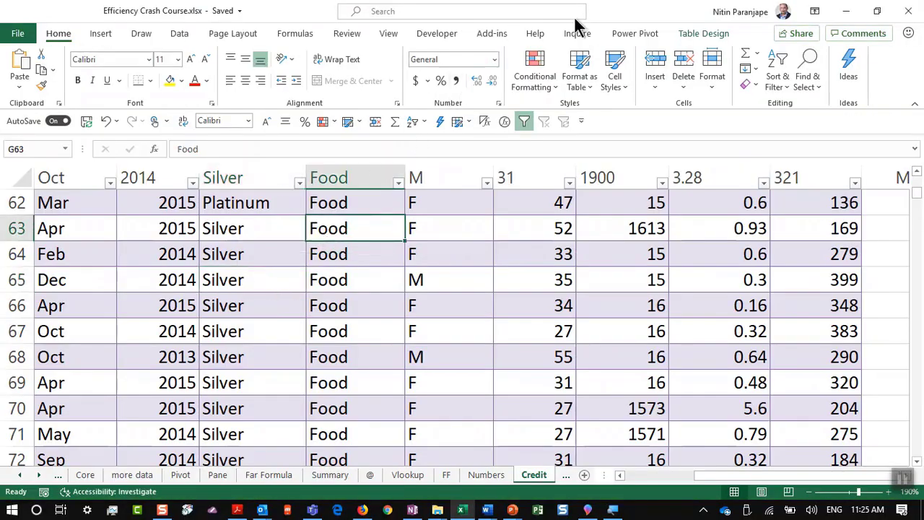
- Convert the Credit sheet's table to an ordinary cell range
{"action": "left_click", "coordinate": [715, 32]}
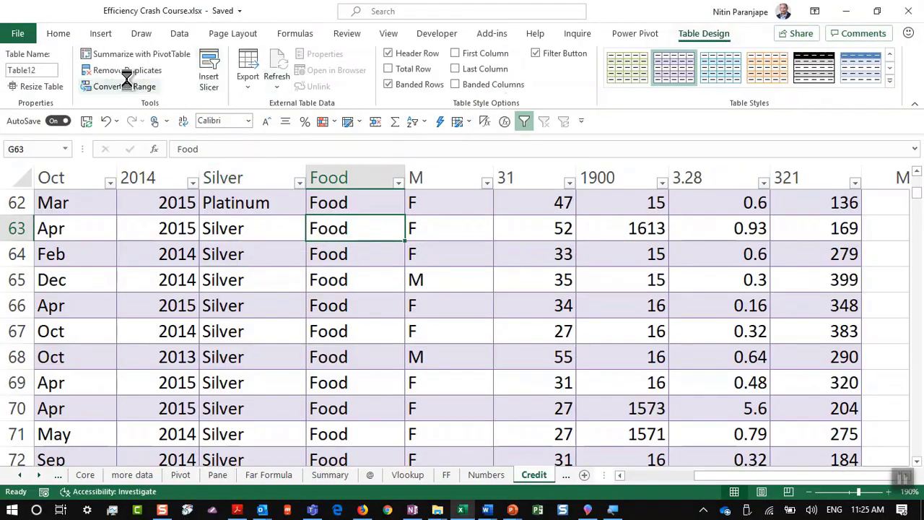
{"action": "left_click", "coordinate": [448, 295]}
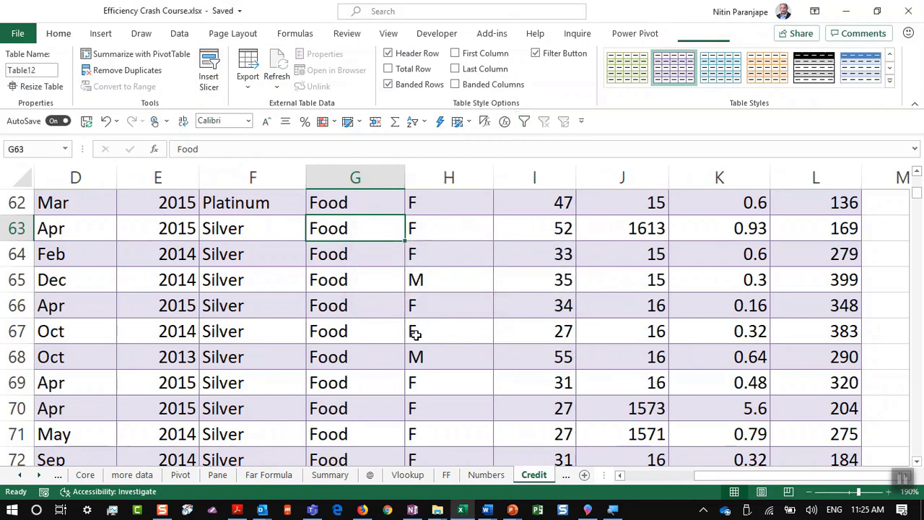
{"action": "left_click", "coordinate": [415, 332]}
- Select the whole data range, then bring up the list of recent workbooks
{"action": "key", "text": "ctrl+a"}
{"action": "scroll", "coordinate": [415, 332], "scroll_direction": "up", "scroll_amount": 20}
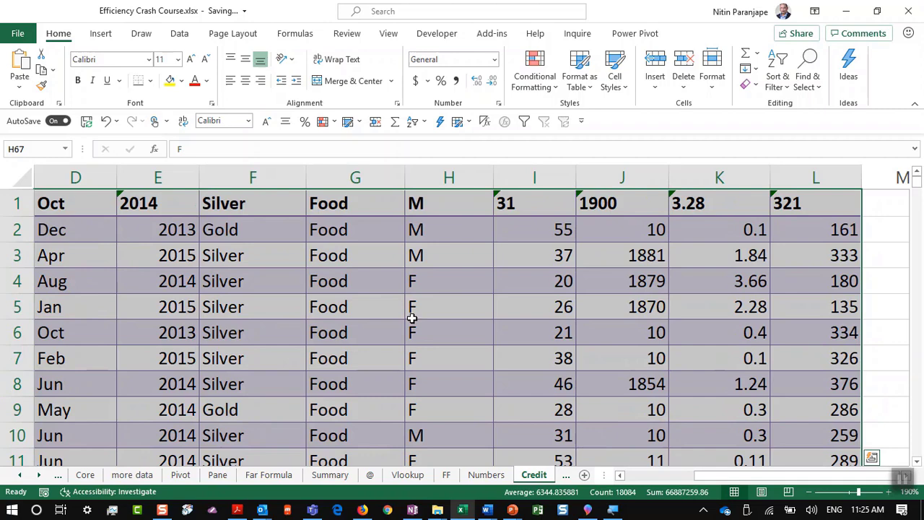
{"action": "scroll", "coordinate": [411, 318], "scroll_direction": "down", "scroll_amount": 3}
{"action": "scroll", "coordinate": [411, 318], "scroll_direction": "up", "scroll_amount": 3}
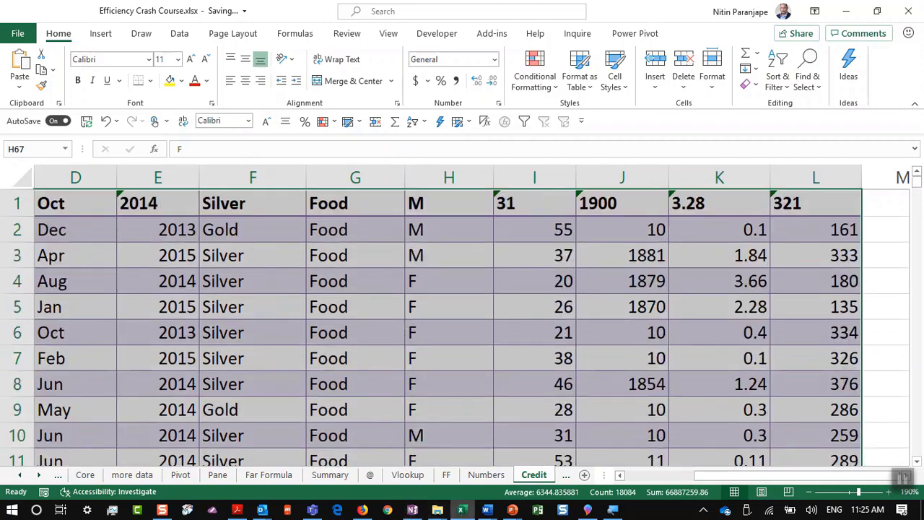
{"action": "right_click", "coordinate": [460, 510]}
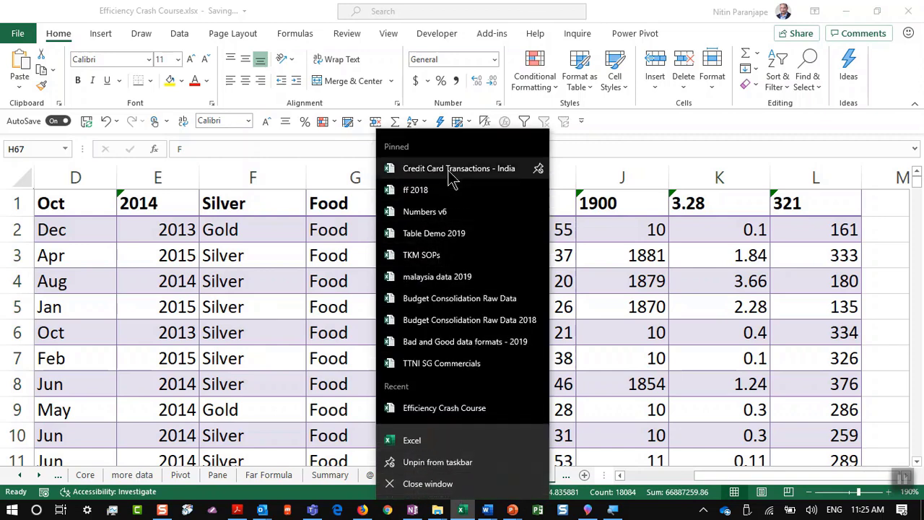
- Open the Credit Card Transactions - India workbook's data sheet and jump to cell A1 of Table2
{"action": "left_click", "coordinate": [449, 173]}
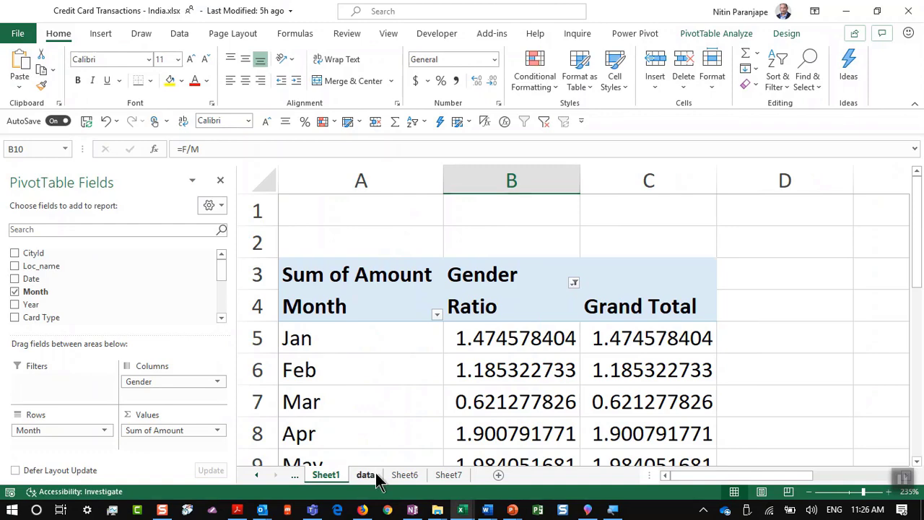
{"action": "left_click", "coordinate": [366, 474]}
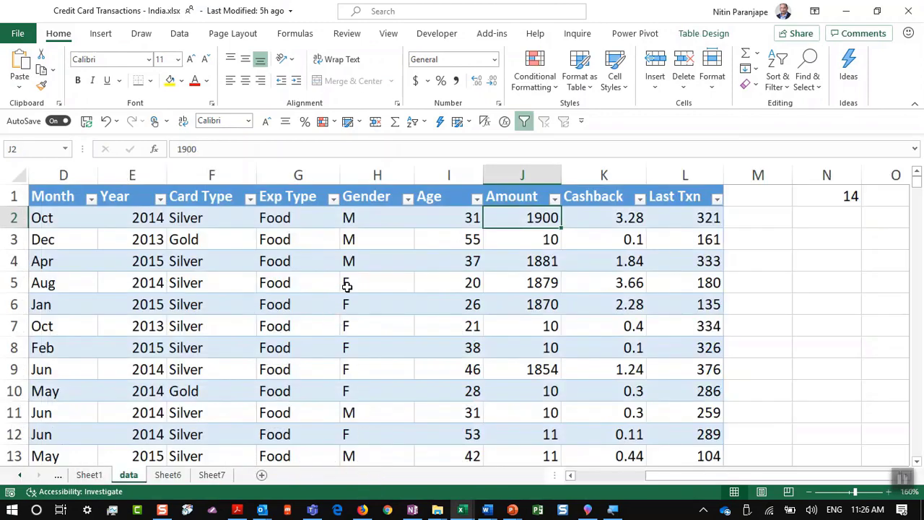
{"action": "left_click", "coordinate": [293, 282]}
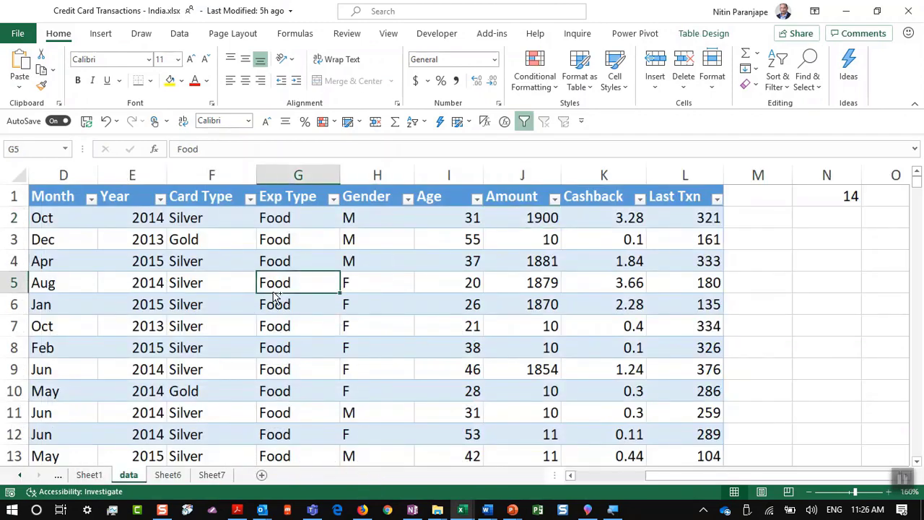
{"action": "key", "text": "ctrl+Home"}
{"action": "scroll", "coordinate": [283, 440], "scroll_direction": "up", "scroll_amount": 5, "text": "ctrl"}
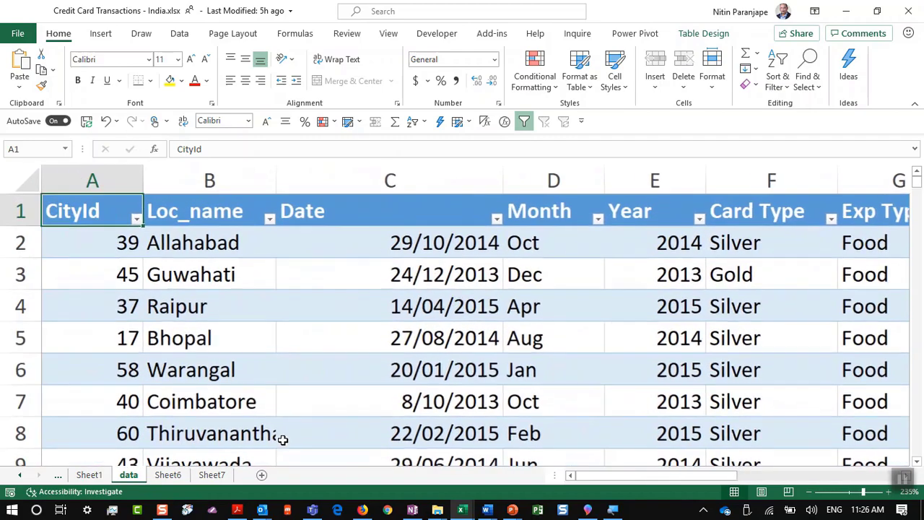
{"action": "left_click", "coordinate": [102, 34]}
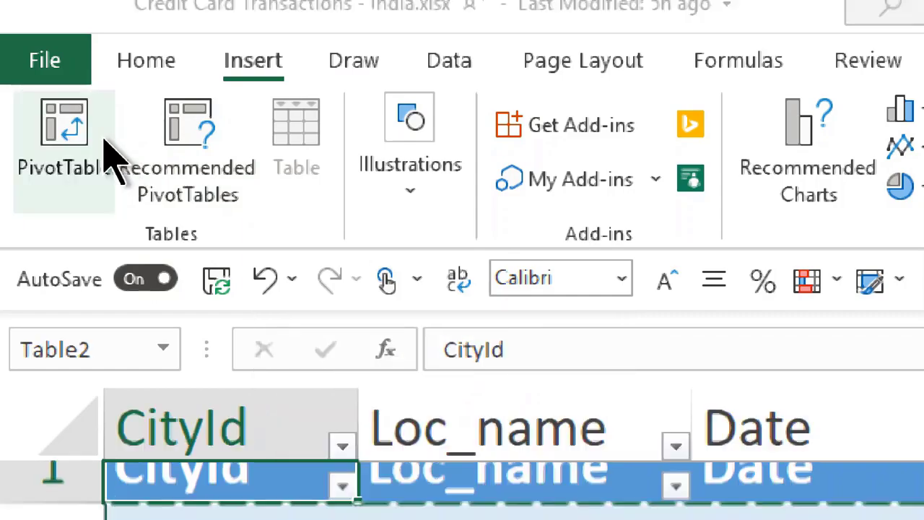
- Create a pivot table on a new sheet that sums Amount from the transactions table
{"action": "left_click", "coordinate": [103, 155]}
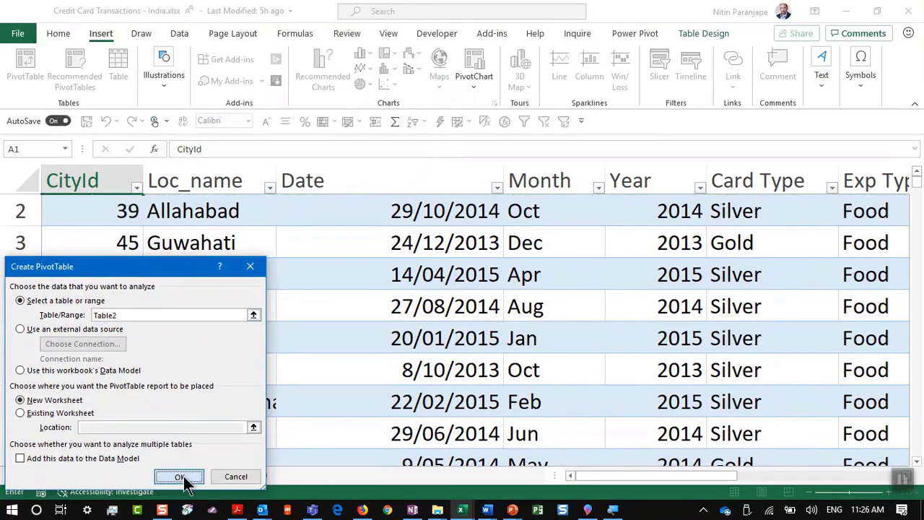
{"action": "left_click", "coordinate": [180, 476]}
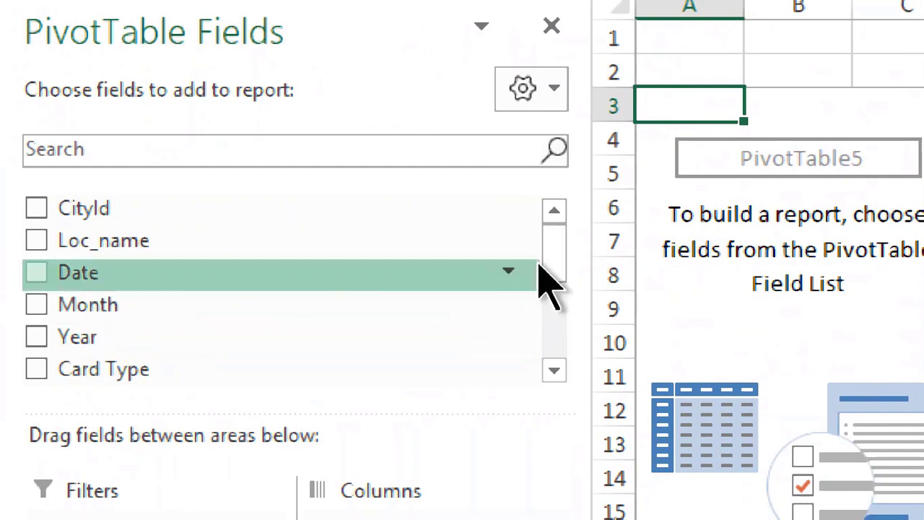
{"action": "scroll", "coordinate": [305, 339], "scroll_direction": "down", "scroll_amount": 2}
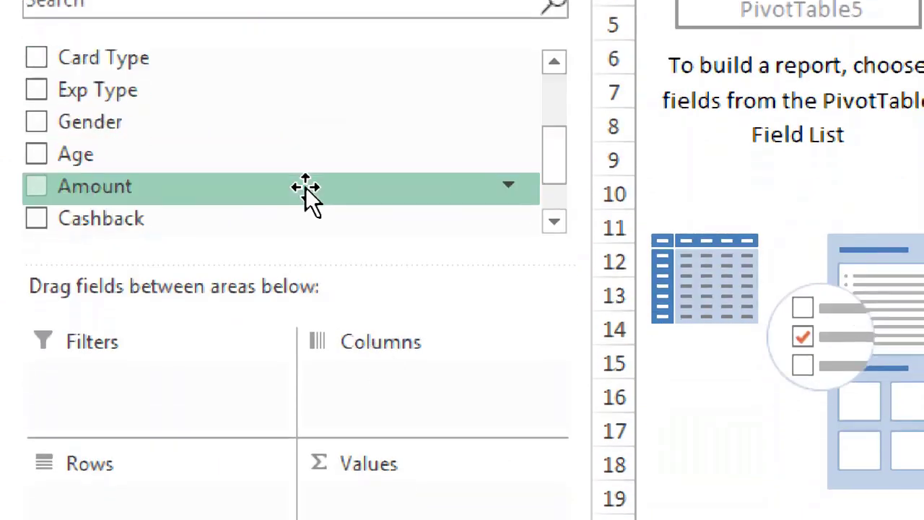
{"action": "left_click_drag", "start_coordinate": [305, 186], "coordinate": [465, 494]}
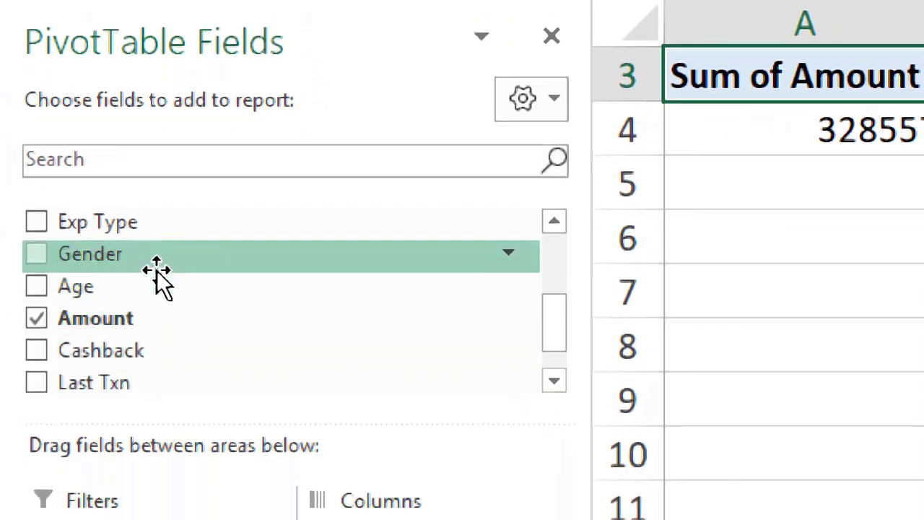
- Try Exp Type, Gender and Month as row fields, leaving only Month (Grand Total 328557)
{"action": "left_click_drag", "start_coordinate": [188, 222], "coordinate": [121, 415]}
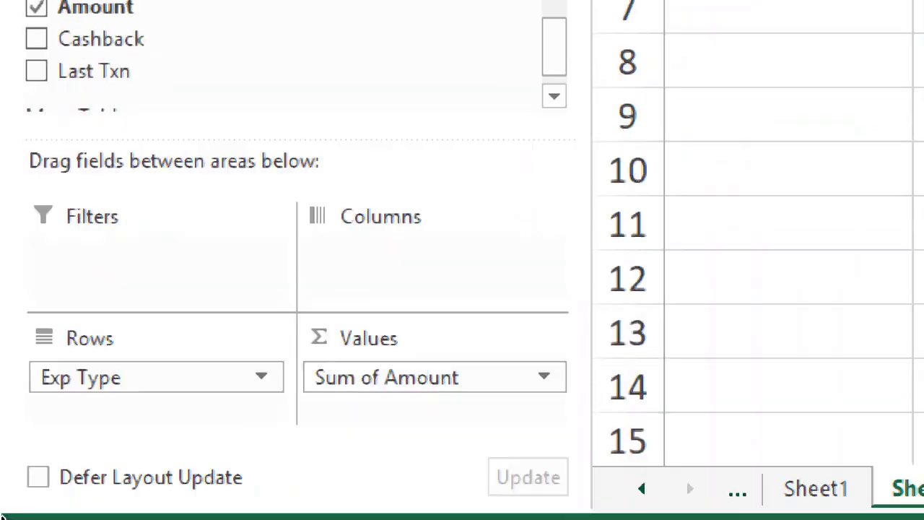
{"action": "left_click_drag", "start_coordinate": [97, 376], "coordinate": [177, 132]}
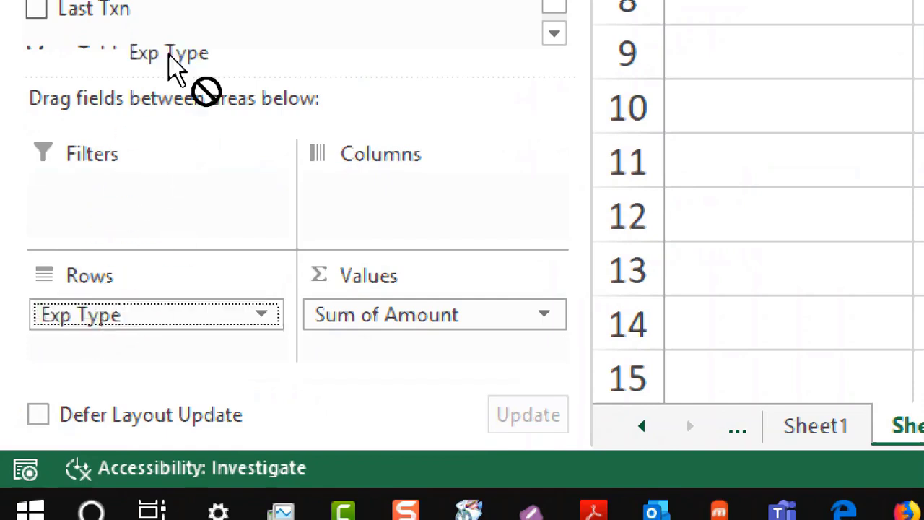
{"action": "left_click_drag", "start_coordinate": [170, 57], "coordinate": [142, 49]}
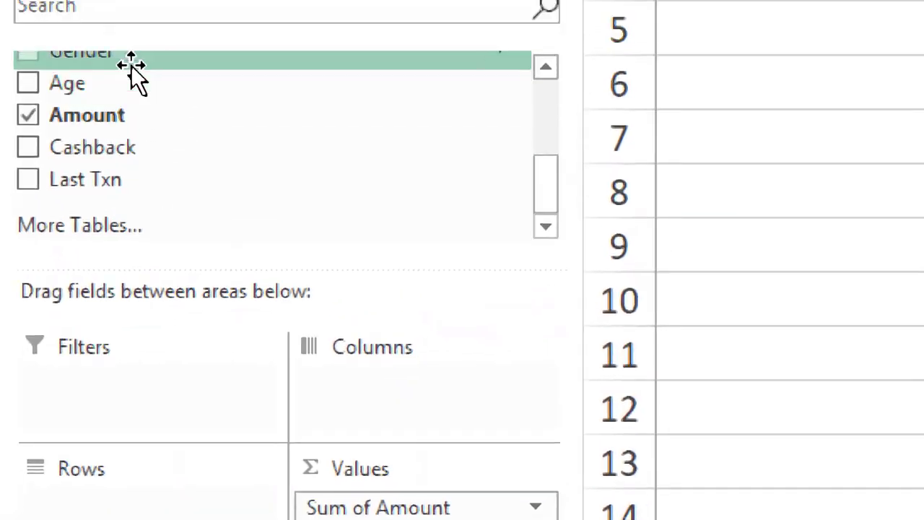
{"action": "left_click_drag", "start_coordinate": [143, 83], "coordinate": [170, 506]}
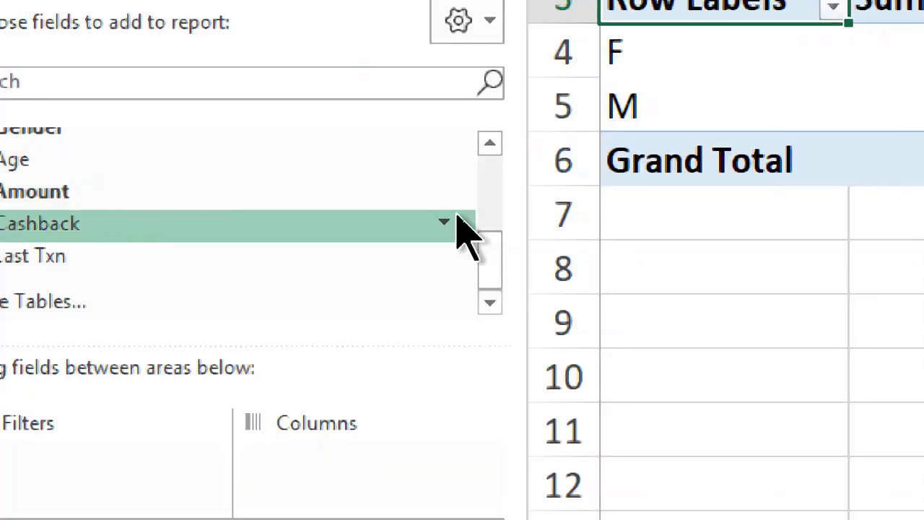
{"action": "left_click_drag", "start_coordinate": [493, 270], "coordinate": [505, 192]}
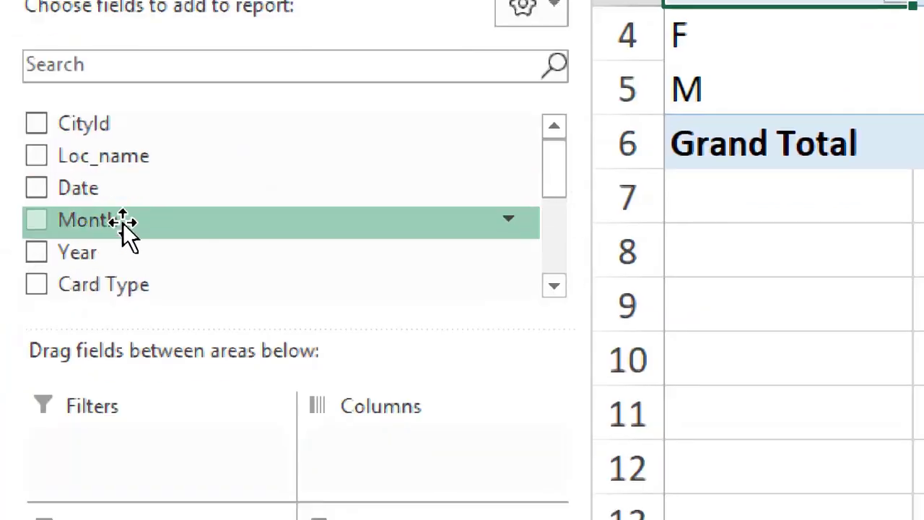
{"action": "left_click_drag", "start_coordinate": [122, 228], "coordinate": [133, 519]}
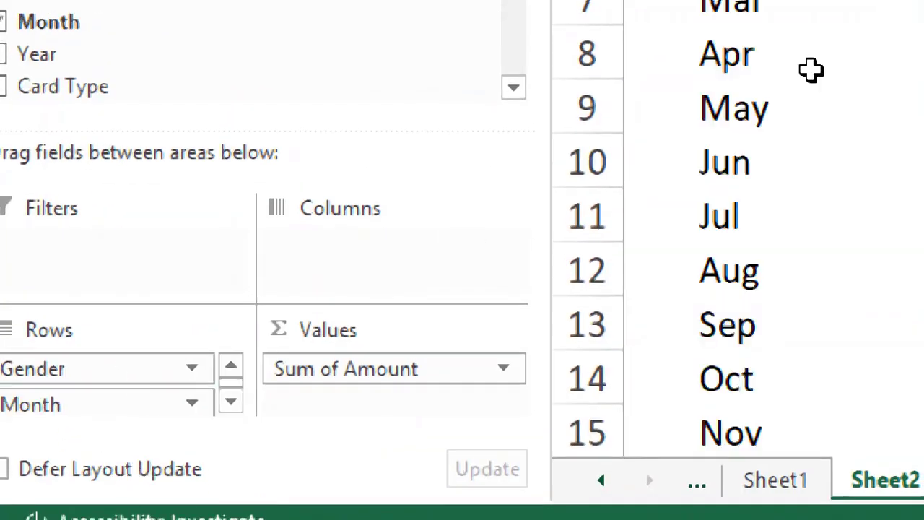
{"action": "scroll", "coordinate": [468, 231], "scroll_direction": "down", "scroll_amount": 4}
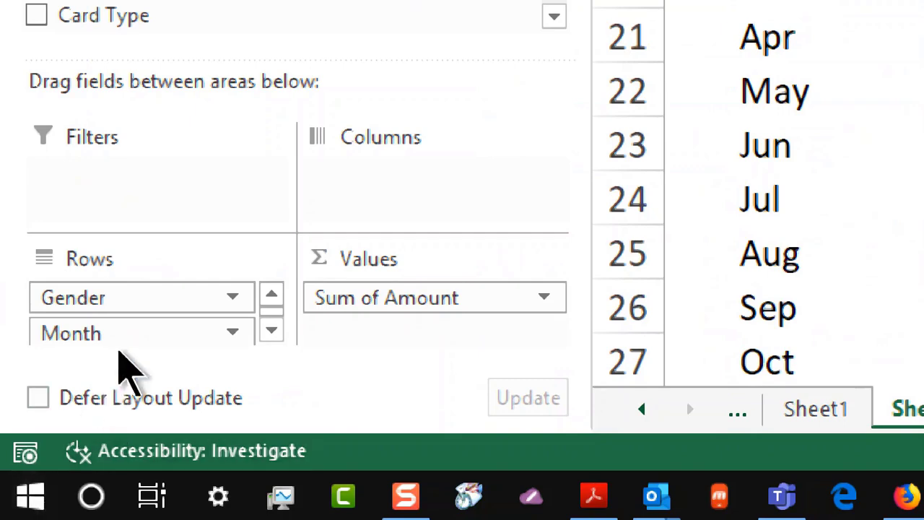
{"action": "left_click_drag", "start_coordinate": [123, 338], "coordinate": [136, 289]}
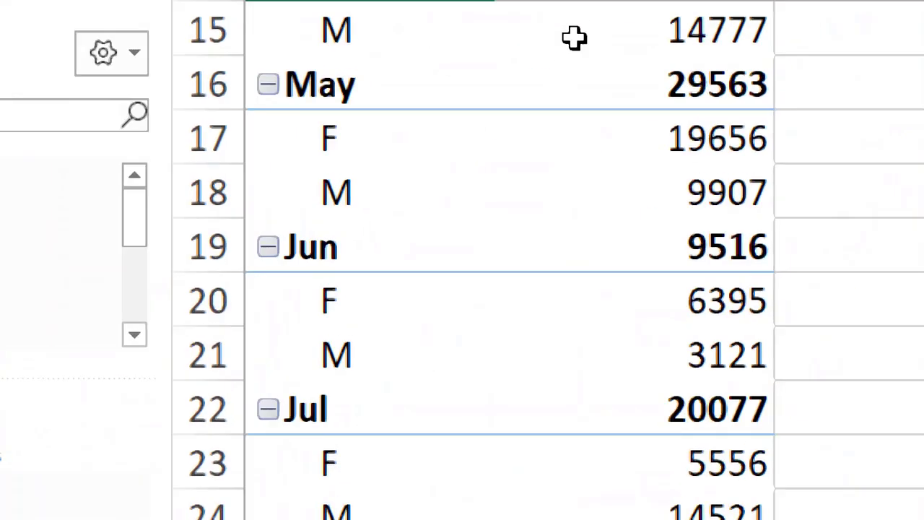
{"action": "mouse_move", "coordinate": [575, 38]}
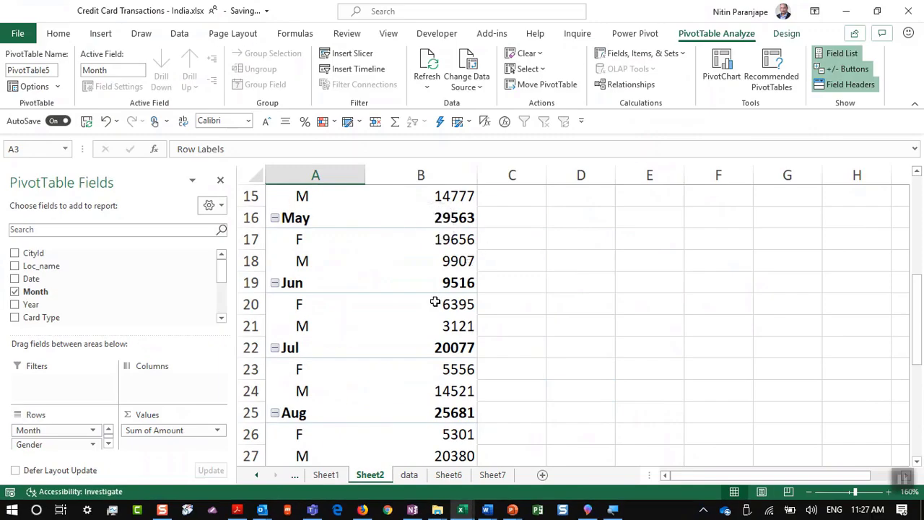
{"action": "left_click_drag", "start_coordinate": [62, 444], "coordinate": [86, 393]}
- View the slide '18. Use Show Values As' in PowerPoint, then return to Excel
{"action": "key", "text": "alt+Tab"}
{"action": "left_click", "coordinate": [488, 180]}
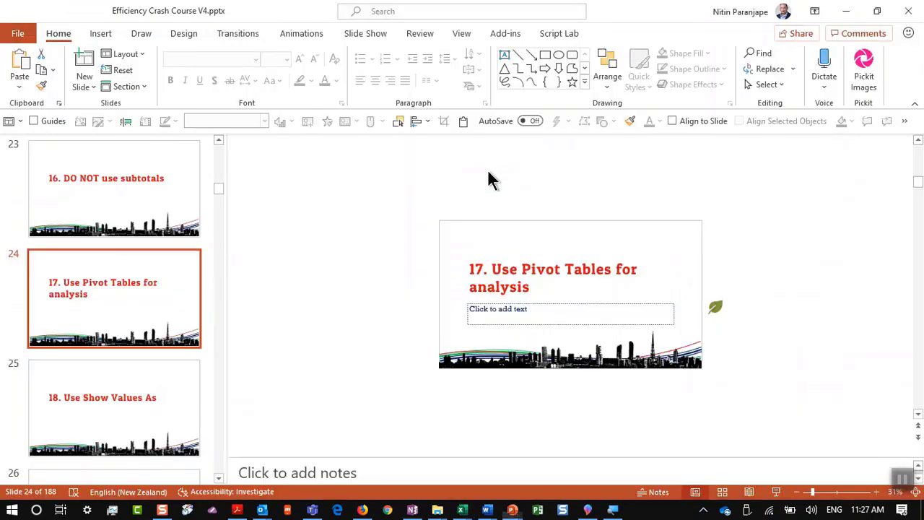
{"action": "left_click", "coordinate": [77, 413]}
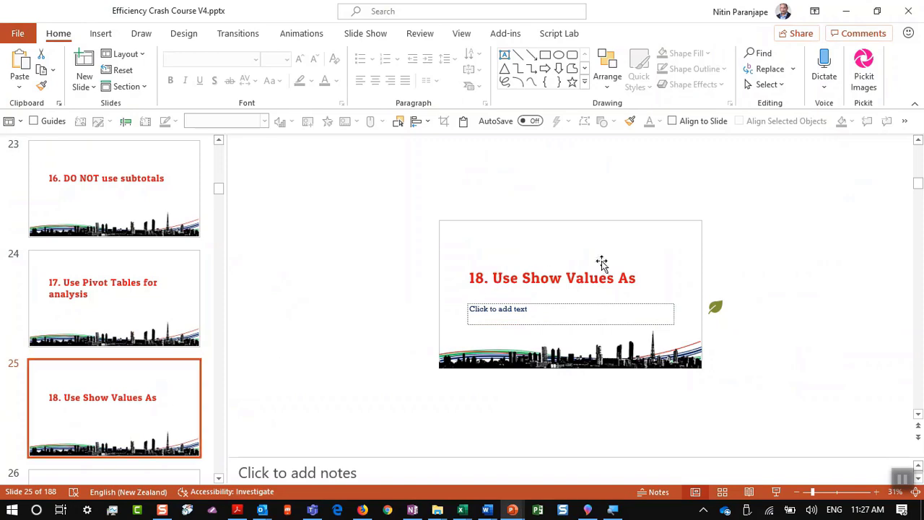
{"action": "key", "text": "alt+Tab"}
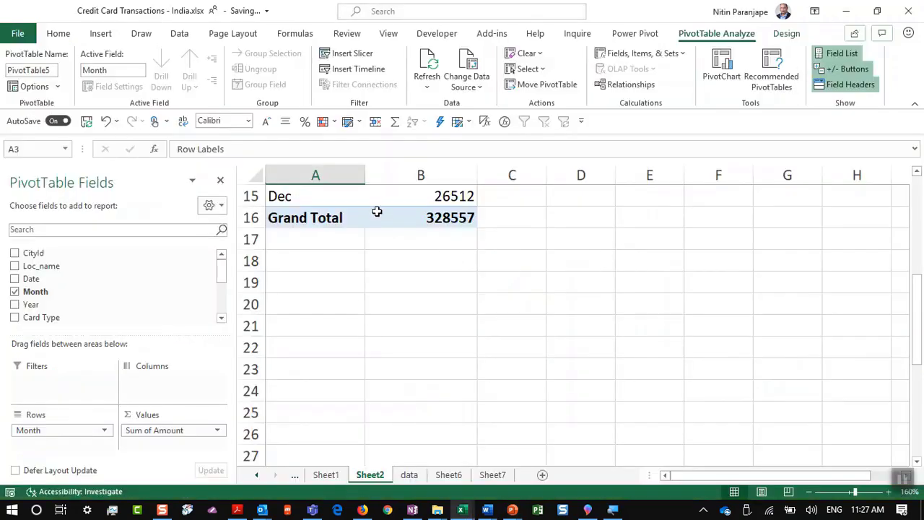
- Group pivot rows by Card Type: Gold 65140, Platinum 36243, Signature 1436, Silver 225738
{"action": "scroll", "coordinate": [376, 212], "scroll_direction": "up", "scroll_amount": 1}
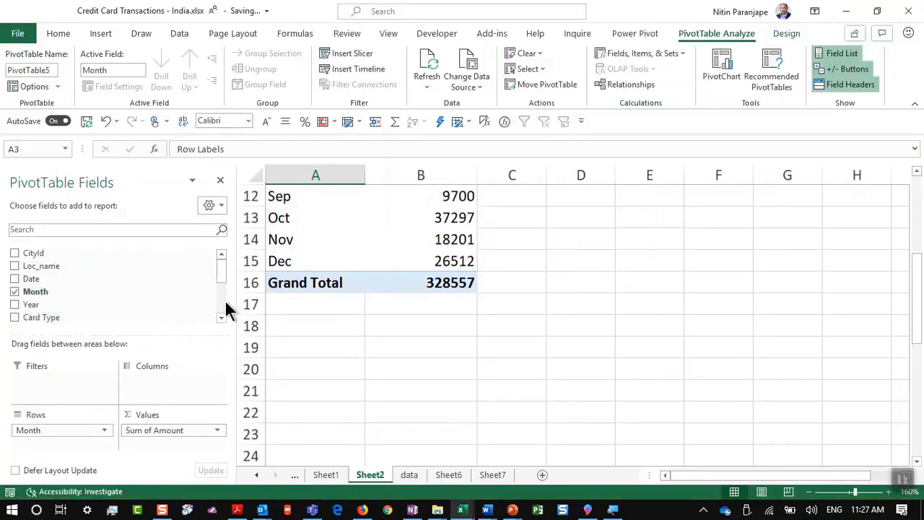
{"action": "scroll", "coordinate": [226, 309], "scroll_direction": "down", "scroll_amount": 2}
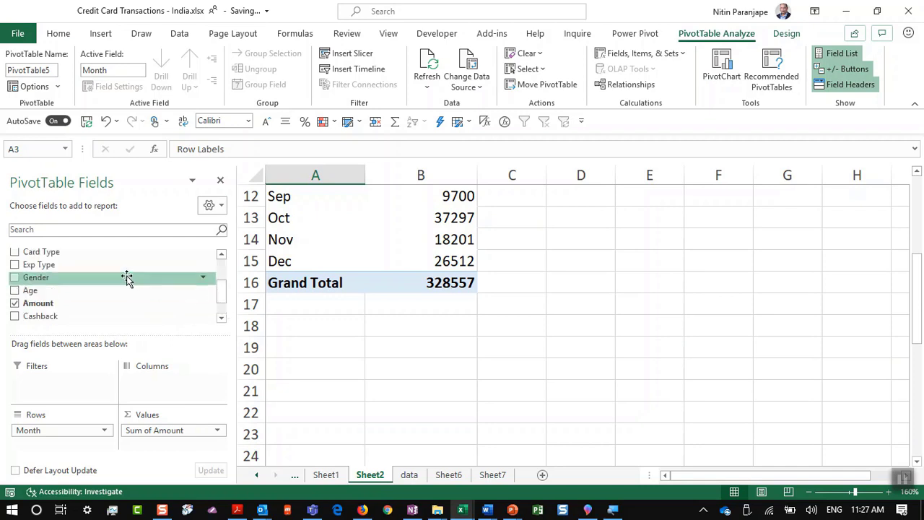
{"action": "left_click_drag", "start_coordinate": [109, 253], "coordinate": [66, 281]}
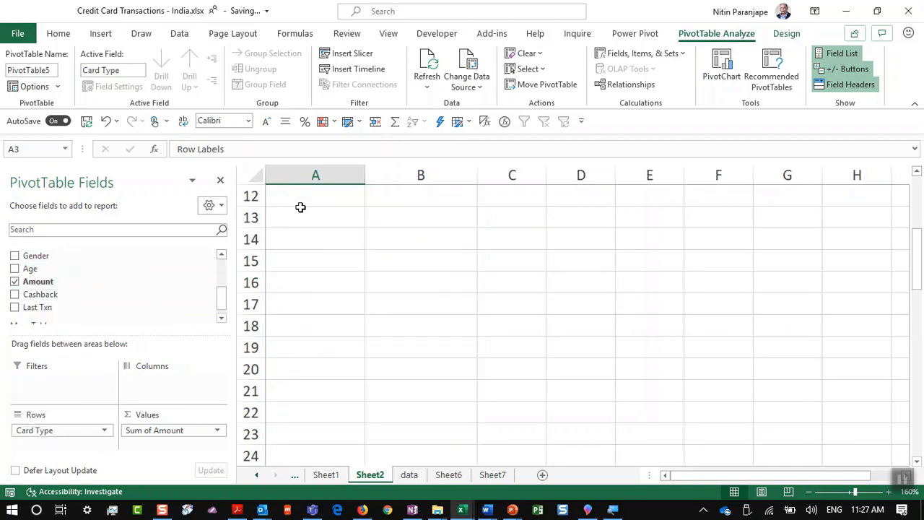
{"action": "scroll", "coordinate": [665, 392], "scroll_direction": "up", "scroll_amount": 7, "text": "ctrl"}
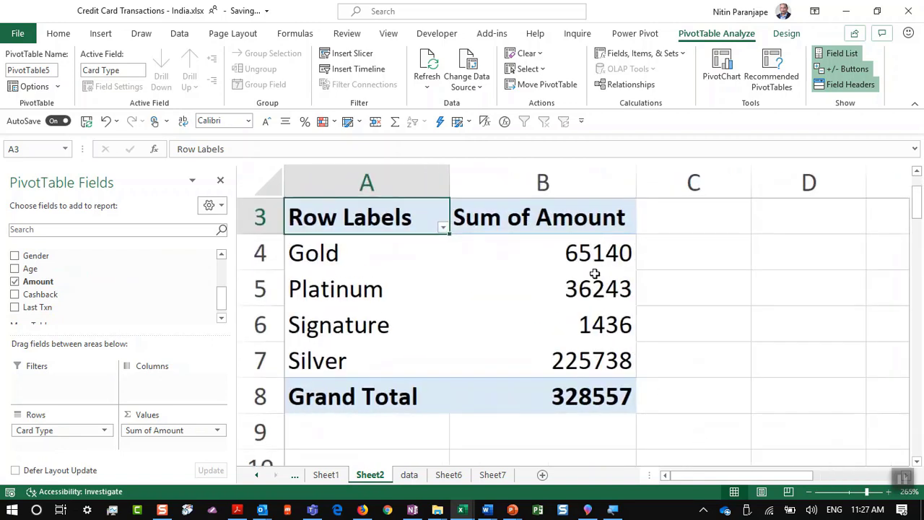
{"action": "left_click", "coordinate": [575, 292]}
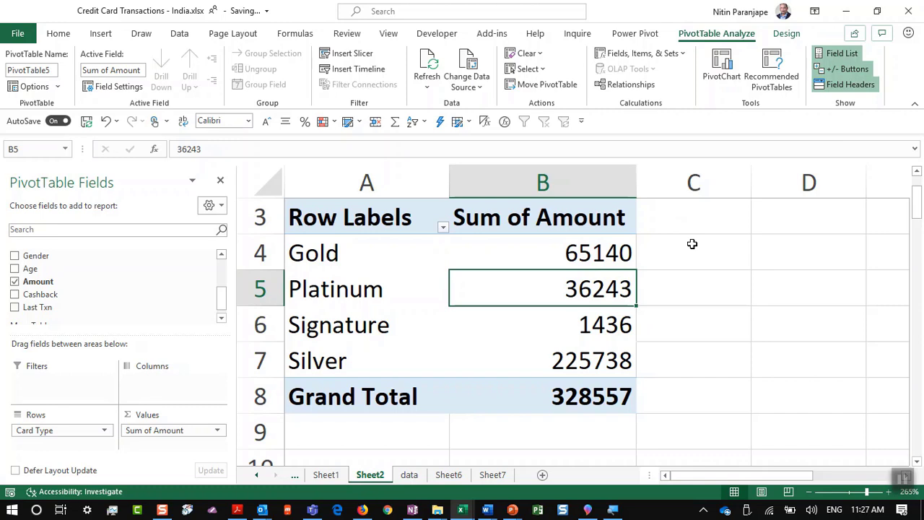
- Show Card Type amounts as % of Column Total, e.g. Gold 19.83%, Silver 68.71%
{"action": "left_click", "coordinate": [569, 254]}
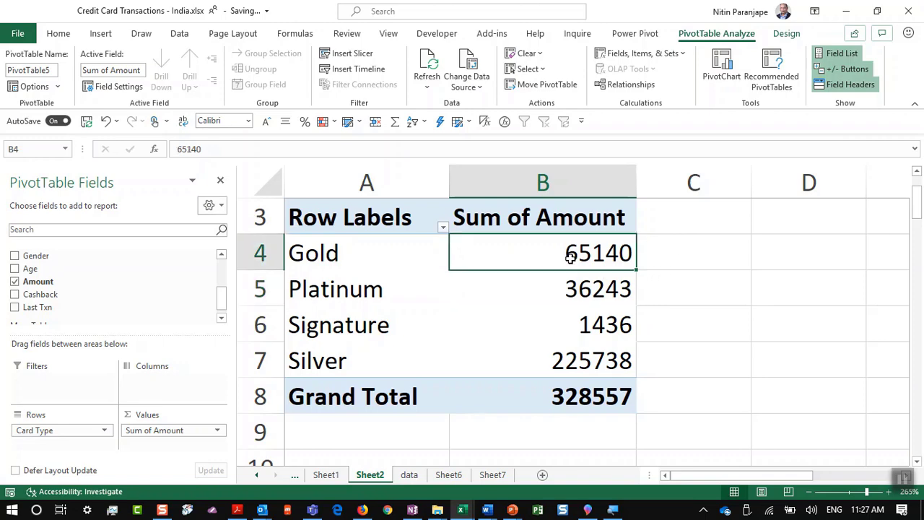
{"action": "right_click", "coordinate": [569, 255]}
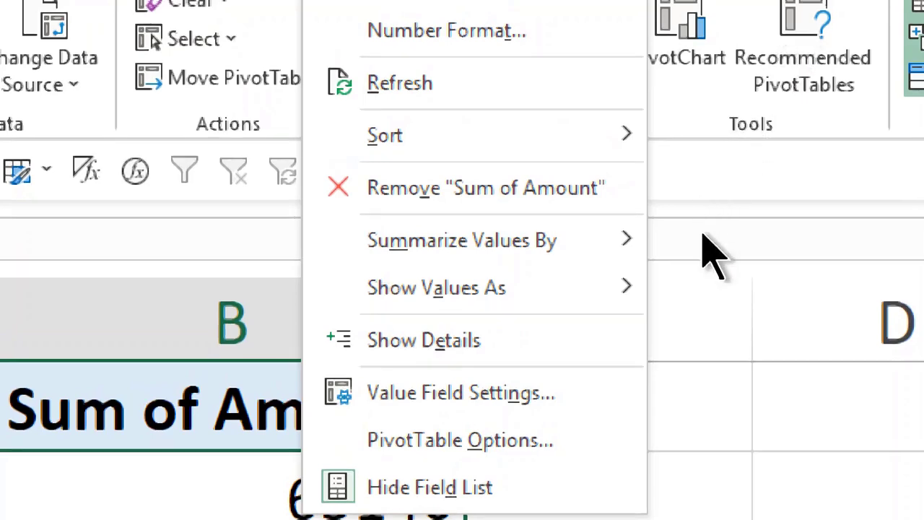
{"action": "mouse_move", "coordinate": [604, 240]}
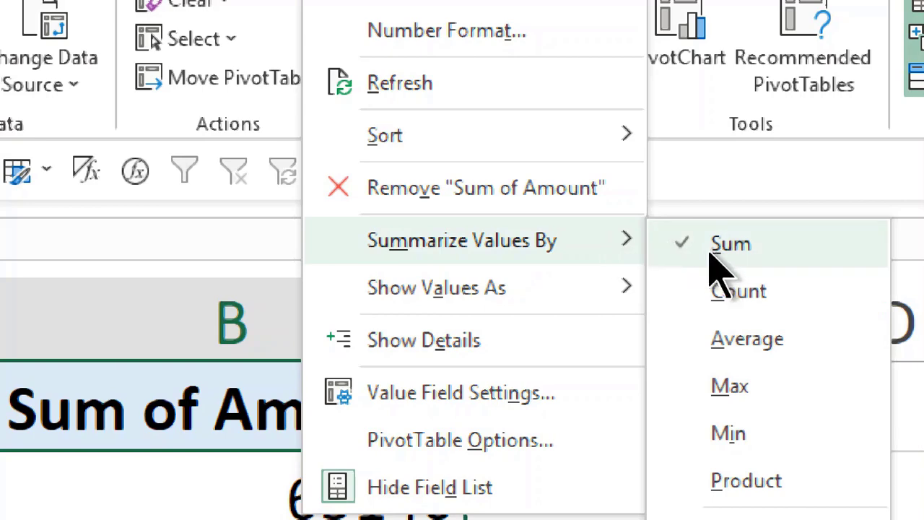
{"action": "mouse_move", "coordinate": [578, 301]}
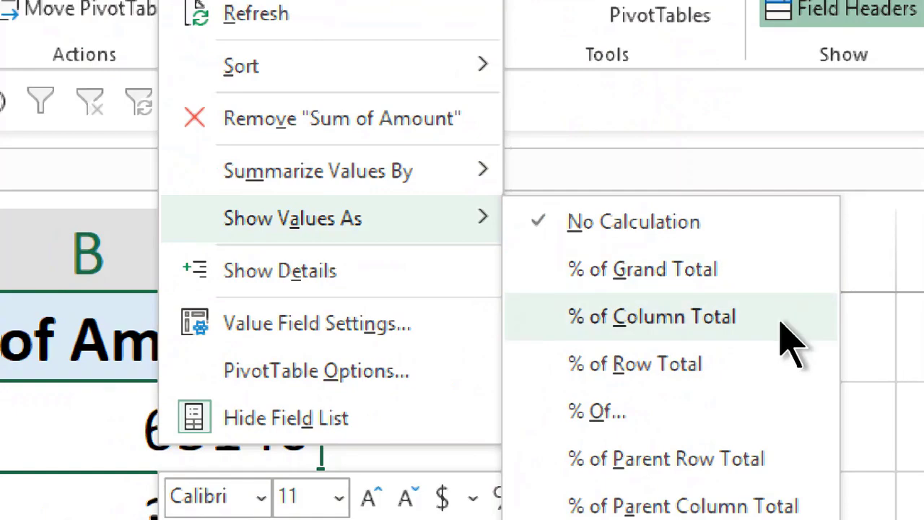
{"action": "left_click", "coordinate": [668, 0]}
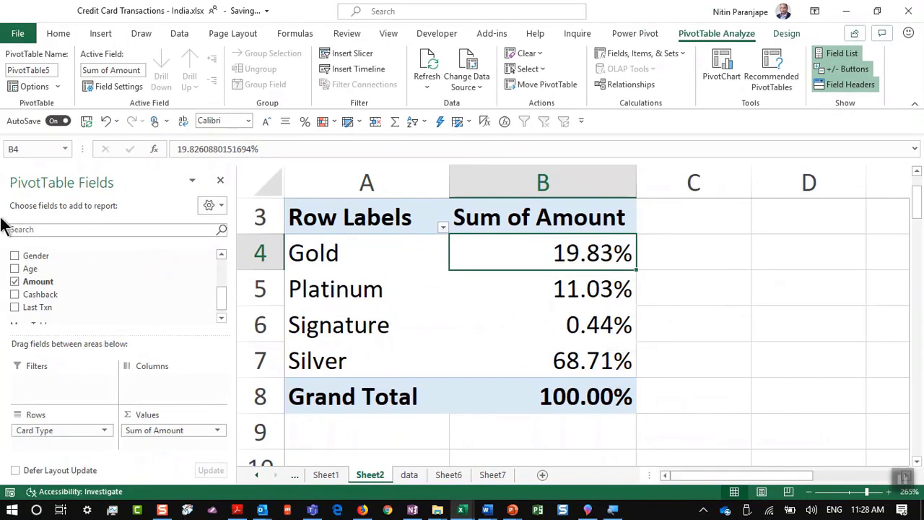
{"action": "left_click_drag", "start_coordinate": [50, 430], "coordinate": [78, 262]}
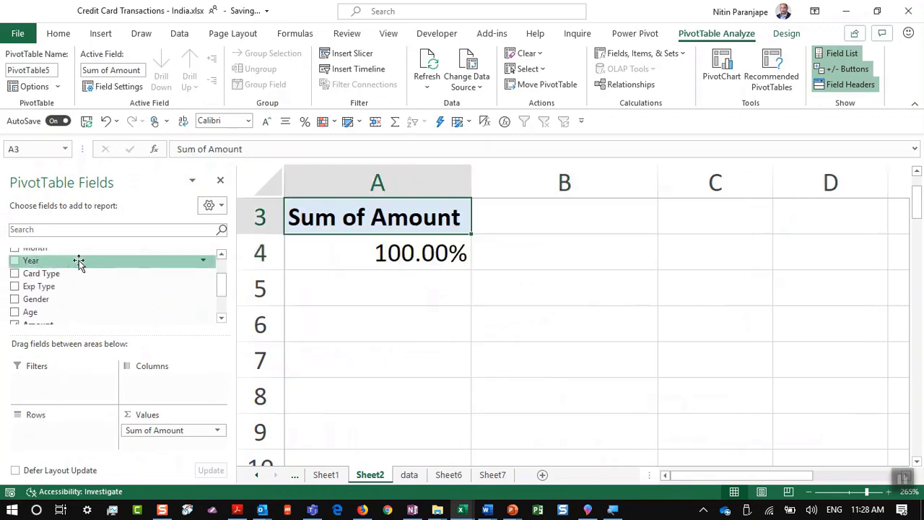
{"action": "scroll", "coordinate": [222, 260], "scroll_direction": "up", "scroll_amount": 2}
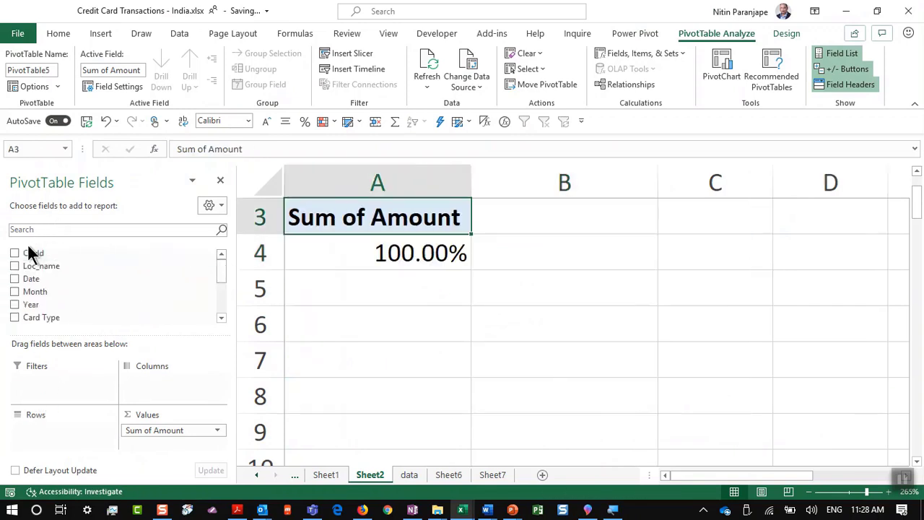
{"action": "left_click_drag", "start_coordinate": [62, 291], "coordinate": [72, 437]}
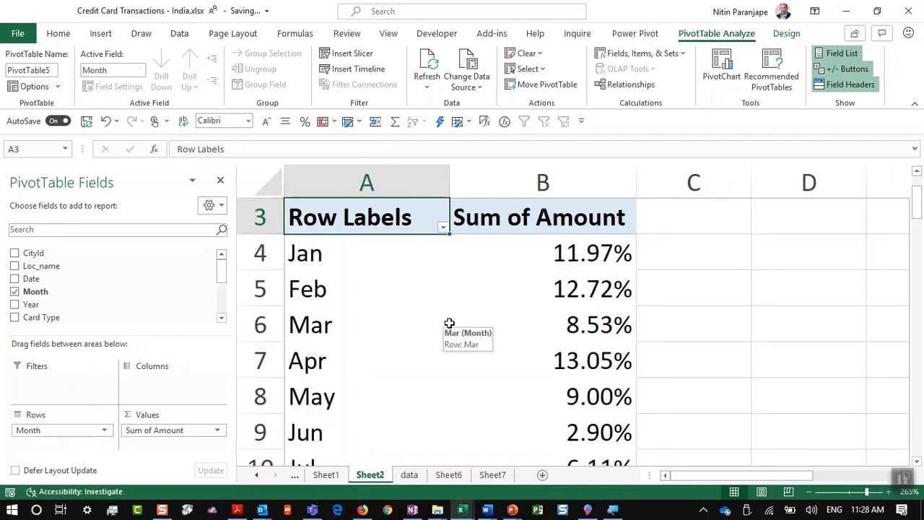
{"action": "scroll", "coordinate": [447, 322], "scroll_direction": "down", "scroll_amount": 2}
{"action": "scroll", "coordinate": [448, 322], "scroll_direction": "up", "scroll_amount": 2}
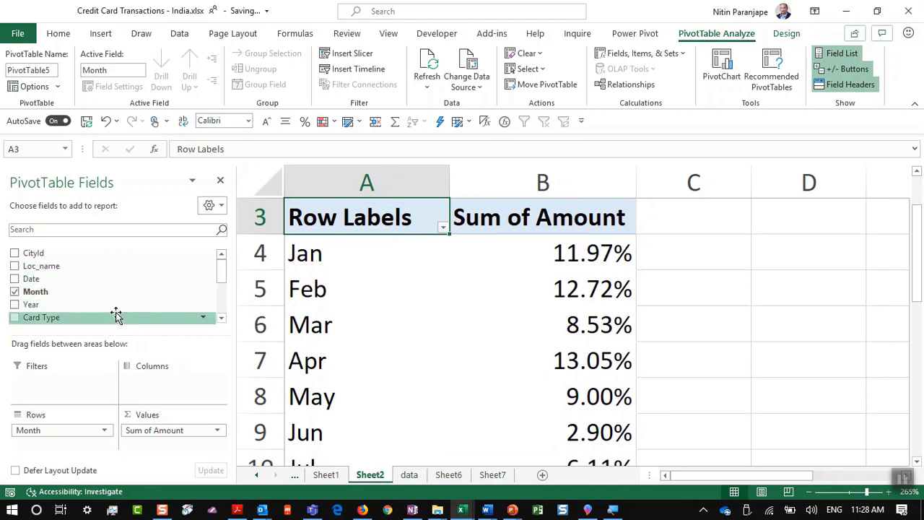
{"action": "mouse_move", "coordinate": [118, 317]}
{"action": "left_mouse_down"}
{"action": "mouse_move", "coordinate": [209, 433]}
{"action": "mouse_move", "coordinate": [174, 394]}
{"action": "left_mouse_up"}
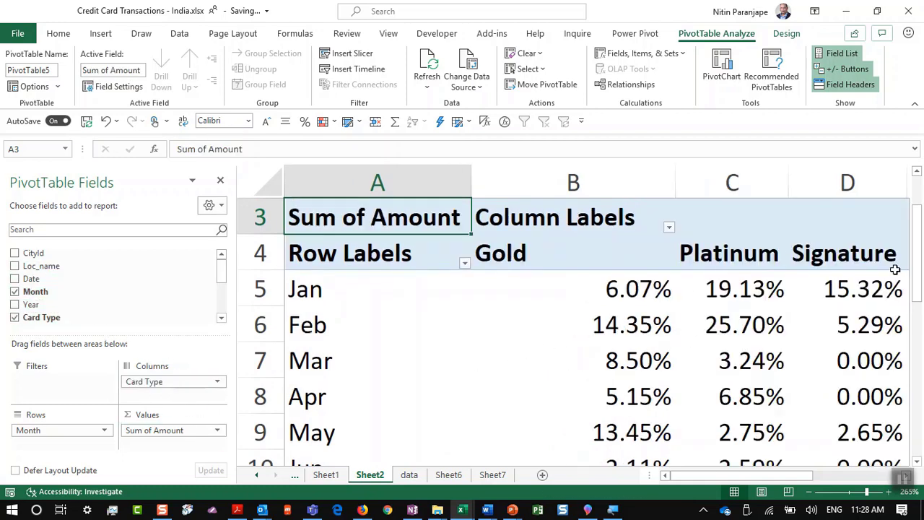
{"action": "key", "text": "ctrl+z"}
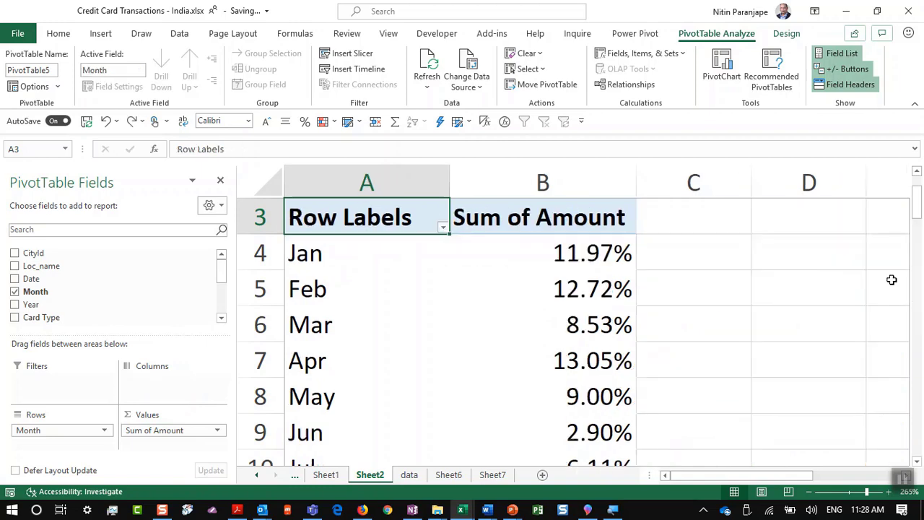
{"action": "left_click", "coordinate": [342, 290]}
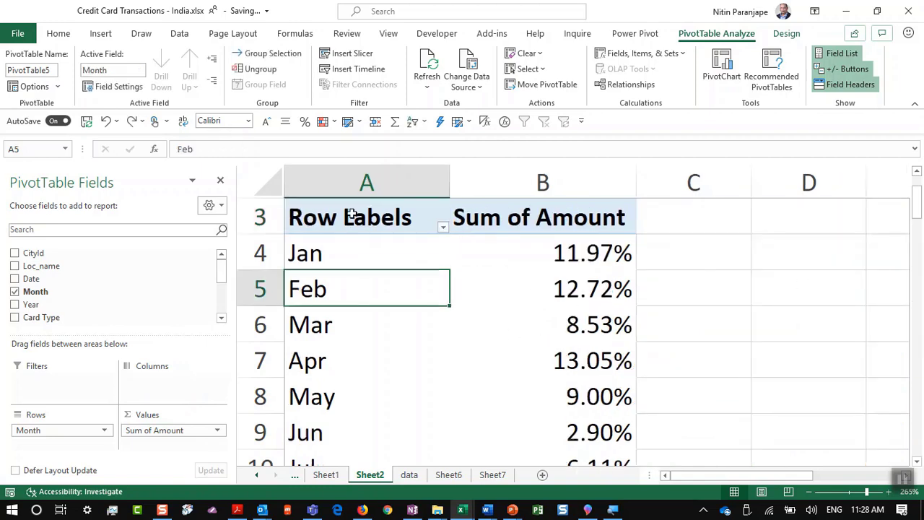
{"action": "key", "text": "alt+Tab"}
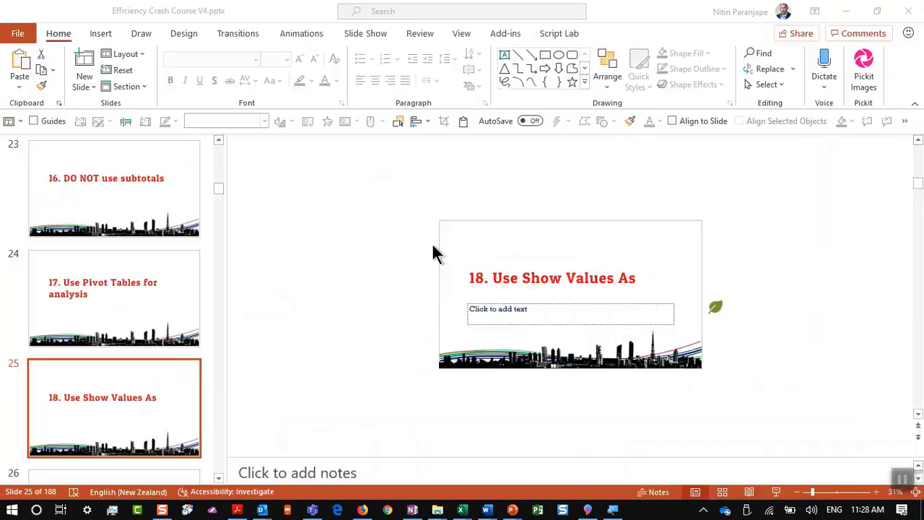
{"action": "scroll", "coordinate": [72, 357], "scroll_direction": "down", "scroll_amount": 1}
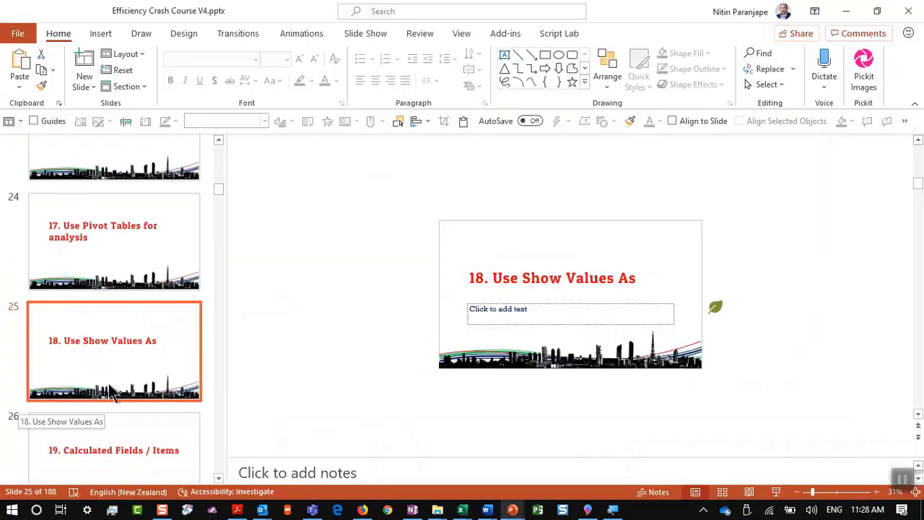
{"action": "scroll", "coordinate": [133, 339], "scroll_direction": "down", "scroll_amount": 3}
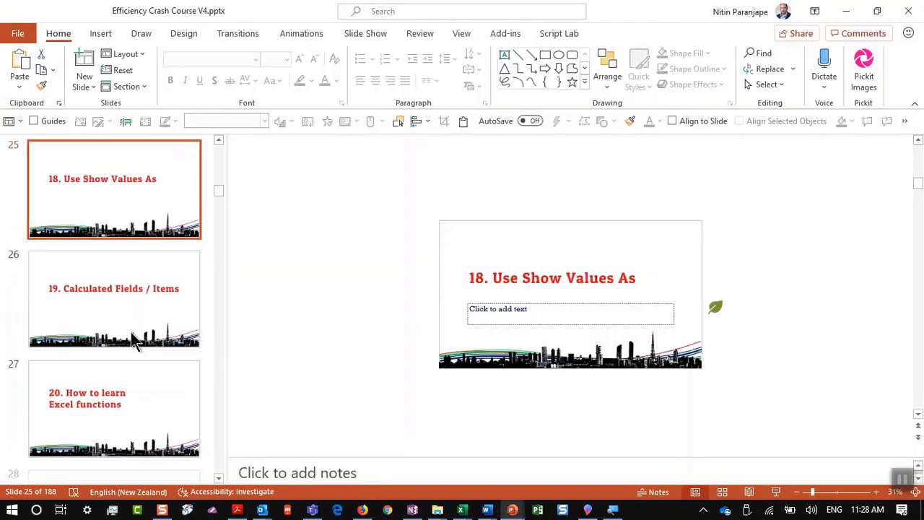
{"action": "scroll", "coordinate": [145, 295], "scroll_direction": "up", "scroll_amount": 2}
- Show monthly Amount as % Difference From Month's (previous) item, e.g. Feb 6.24%
{"action": "key", "text": "alt+Tab"}
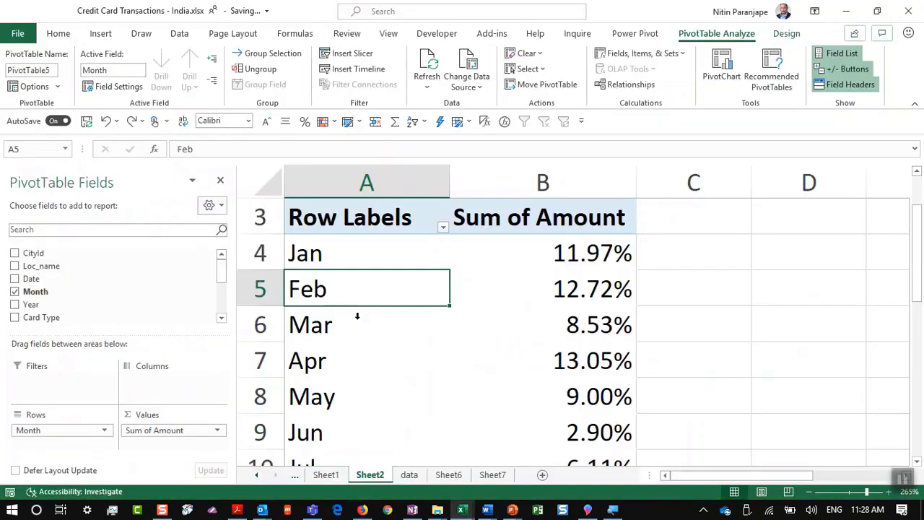
{"action": "left_click", "coordinate": [590, 290]}
{"action": "right_click", "coordinate": [590, 290]}
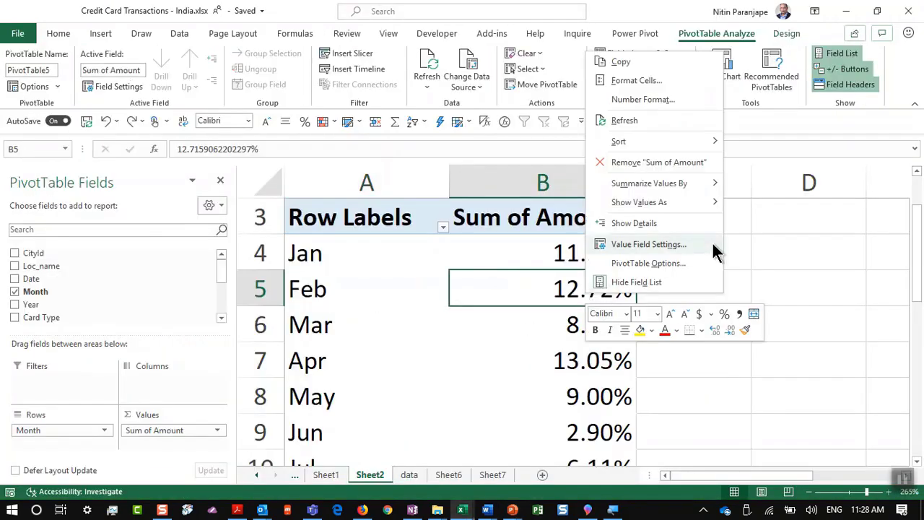
{"action": "mouse_move", "coordinate": [705, 209]}
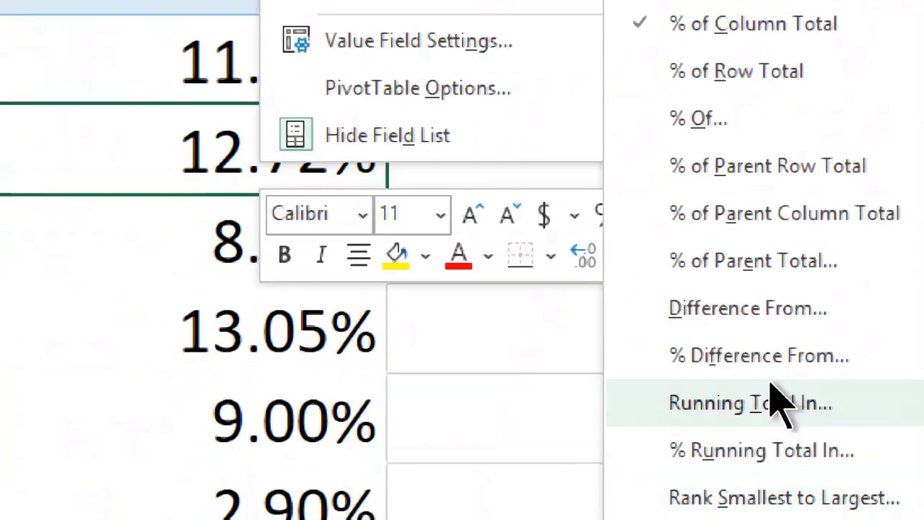
{"action": "left_click", "coordinate": [774, 374]}
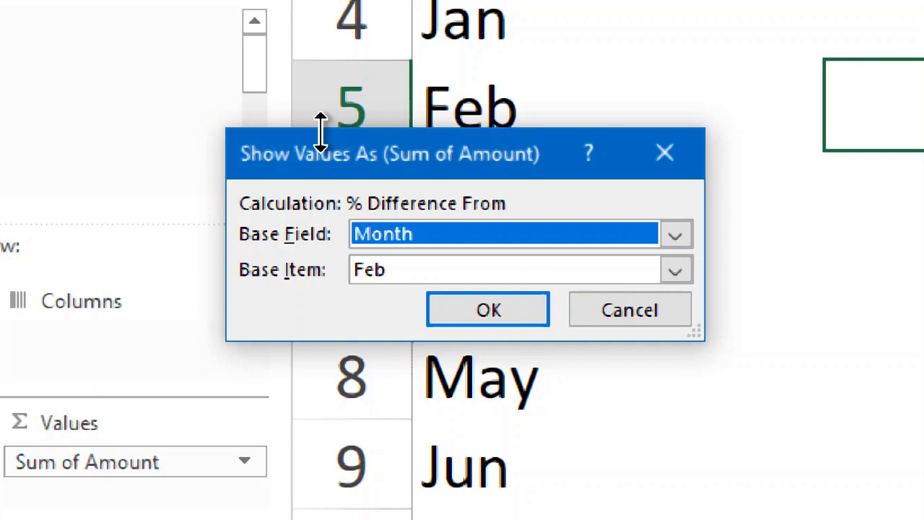
{"action": "left_click", "coordinate": [659, 273]}
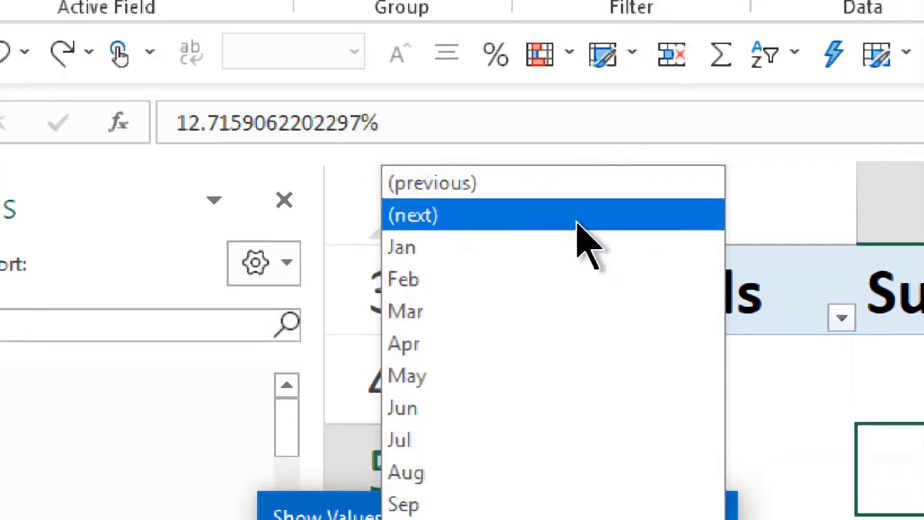
{"action": "left_click", "coordinate": [571, 190]}
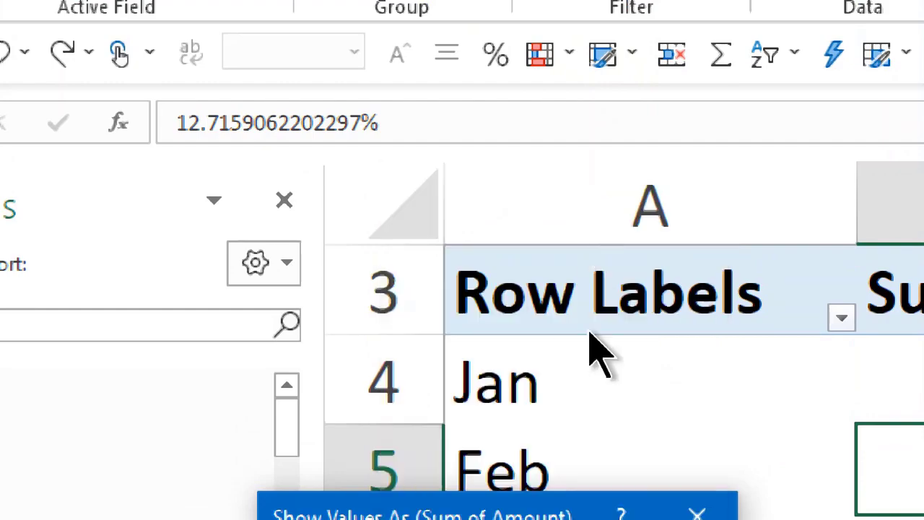
{"action": "left_click", "coordinate": [514, 381]}
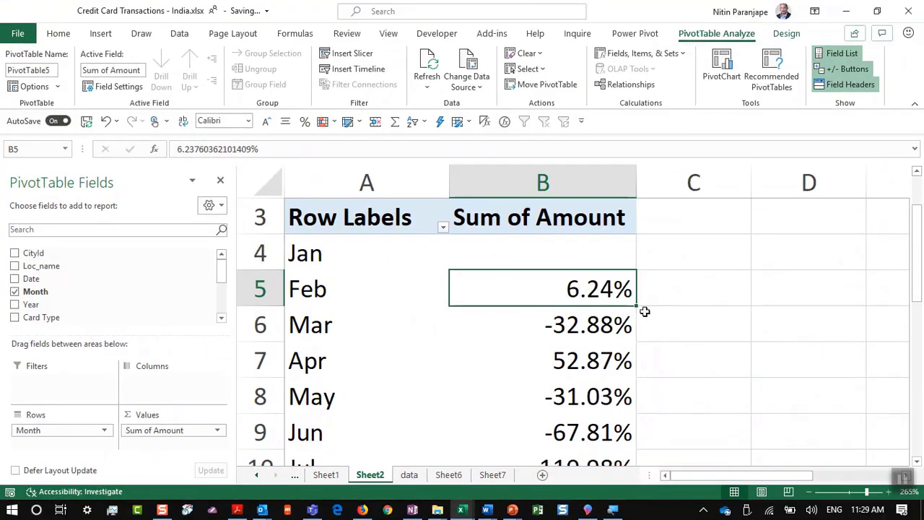
- Look at the Calculated Fields / Items slide in PowerPoint, then return to Excel
{"action": "key", "text": "alt+Tab"}
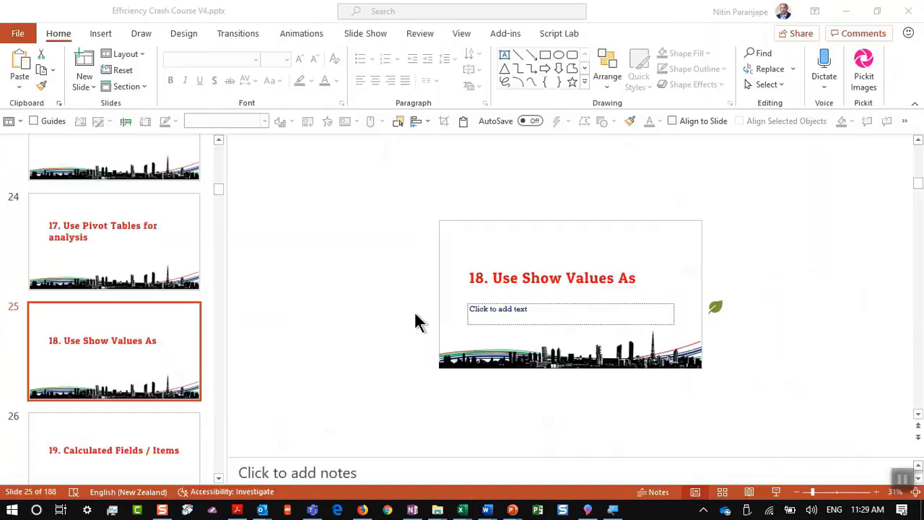
{"action": "left_click", "coordinate": [70, 440]}
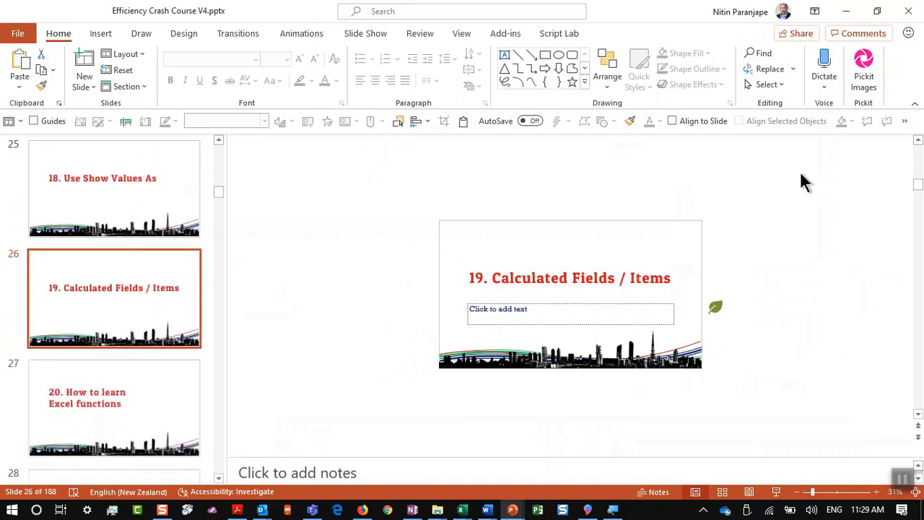
{"action": "key", "text": "alt+Tab"}
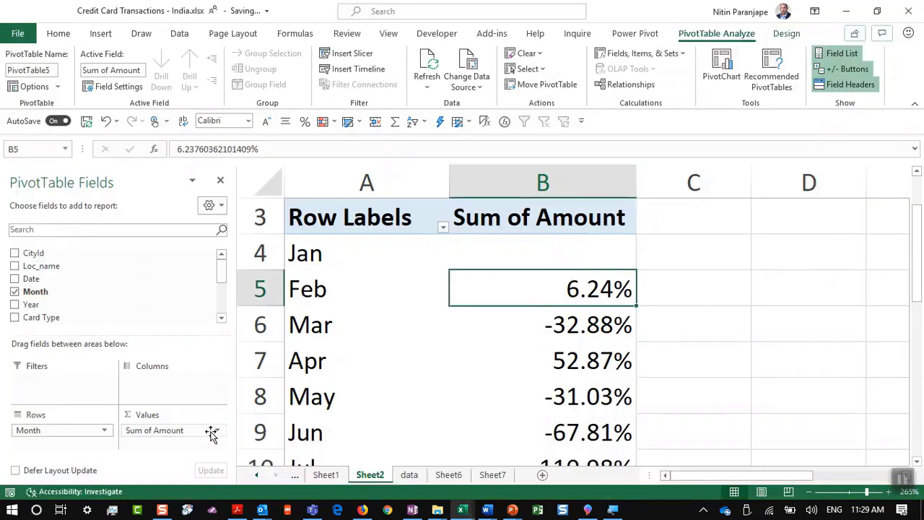
- Reset Amount to a plain Sum and add Sum of Cashback, e.g. Jan 39326 and 421.19
{"action": "left_click_drag", "start_coordinate": [209, 432], "coordinate": [113, 268]}
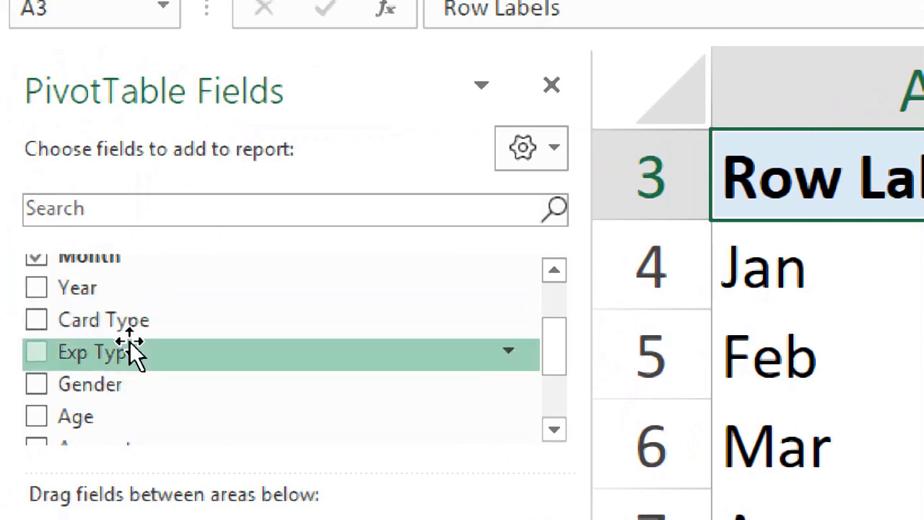
{"action": "scroll", "coordinate": [153, 376], "scroll_direction": "down", "scroll_amount": 2}
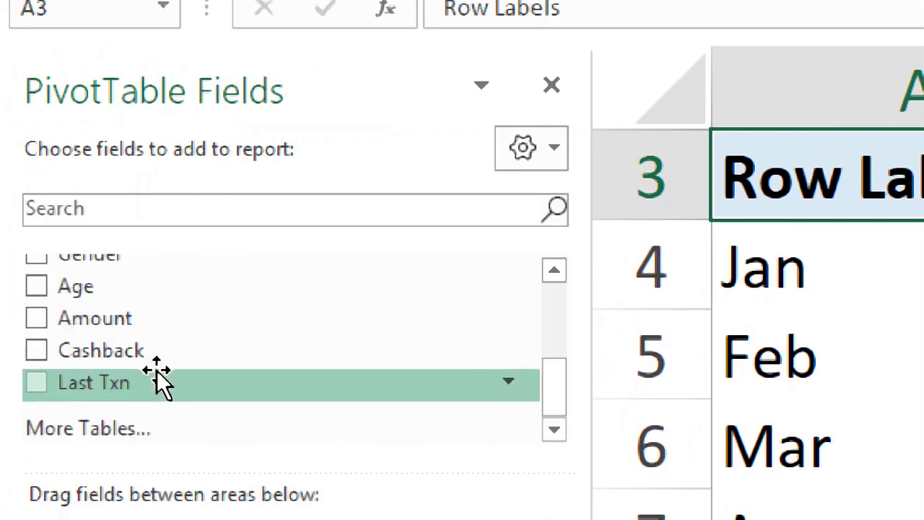
{"action": "left_click_drag", "start_coordinate": [161, 320], "coordinate": [419, 519]}
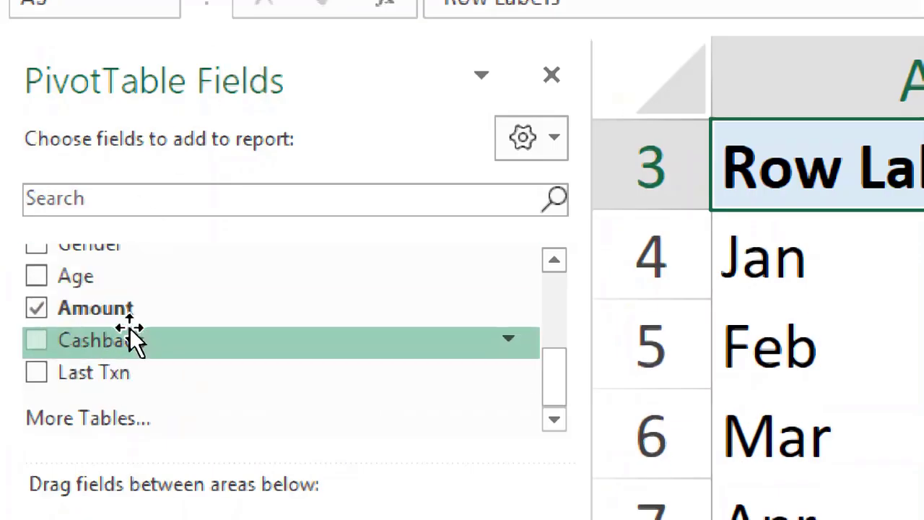
{"action": "left_click_drag", "start_coordinate": [130, 338], "coordinate": [453, 519]}
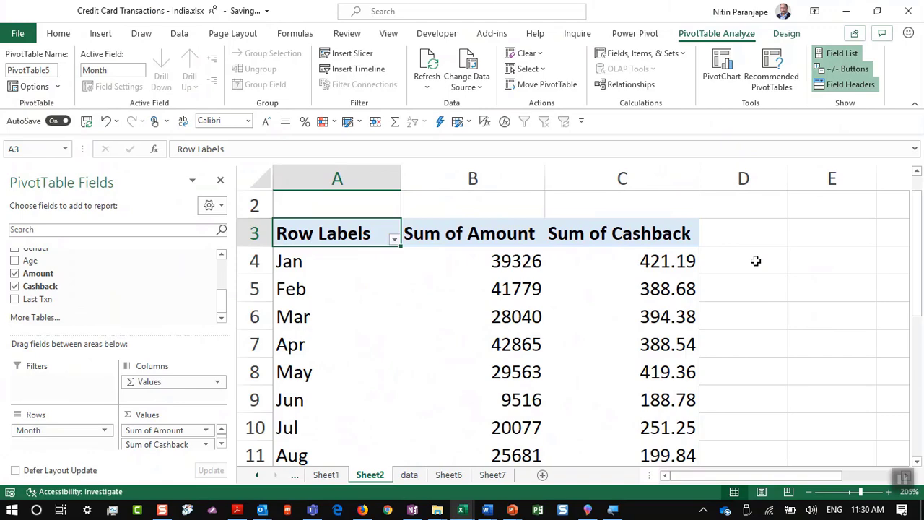
{"action": "left_click", "coordinate": [668, 282]}
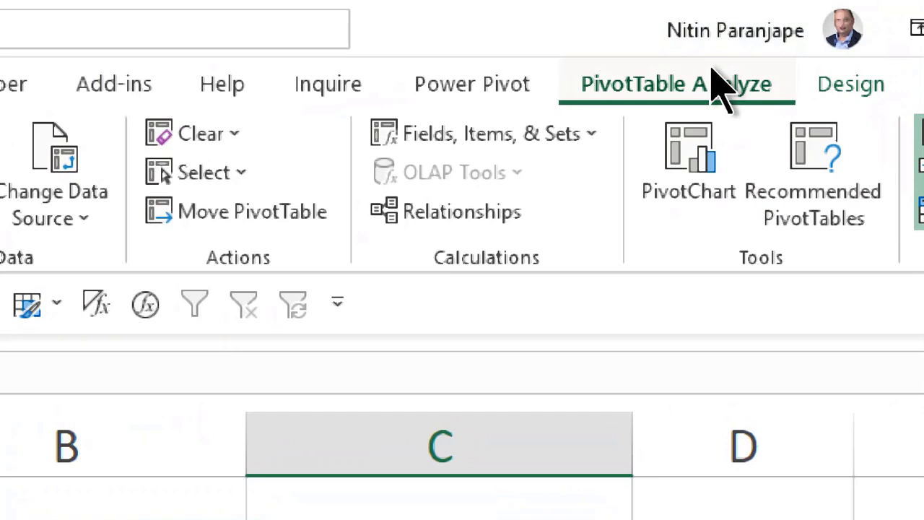
- Create calculated field Net with formula =Amount-Cashback, giving Jan 38904.81 in Sum of Net
{"action": "left_click", "coordinate": [514, 145]}
{"action": "left_click", "coordinate": [509, 202]}
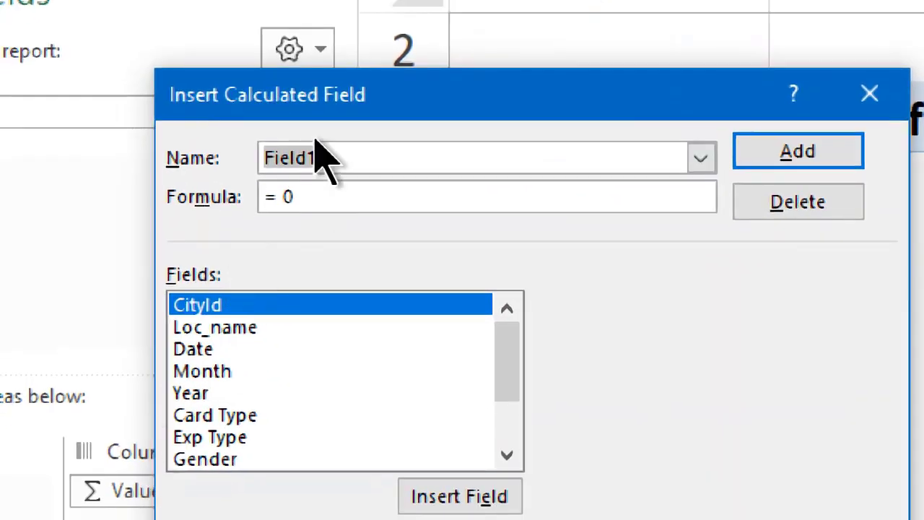
{"action": "type", "text": "D"}
{"action": "key", "text": "BackSpace"}
{"action": "type", "text": "Net"}
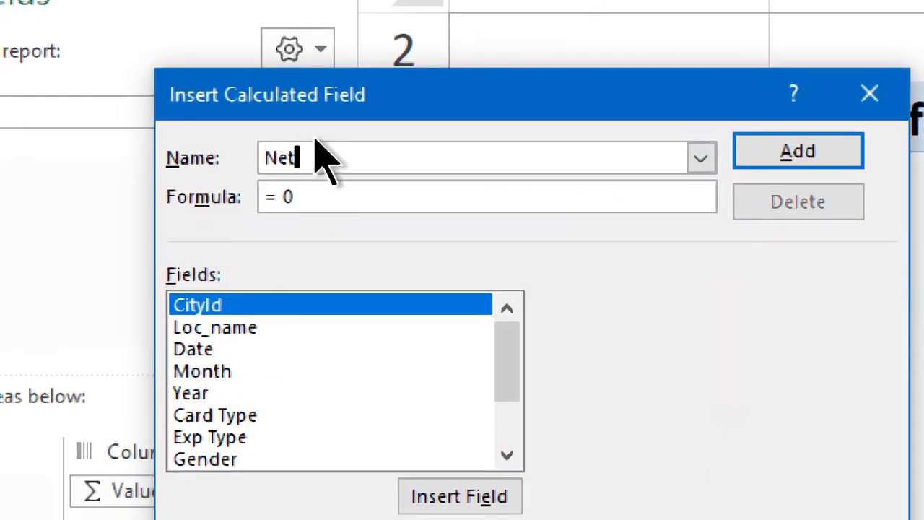
{"action": "left_click", "coordinate": [275, 378]}
{"action": "scroll", "coordinate": [275, 382], "scroll_direction": "down", "scroll_amount": 2}
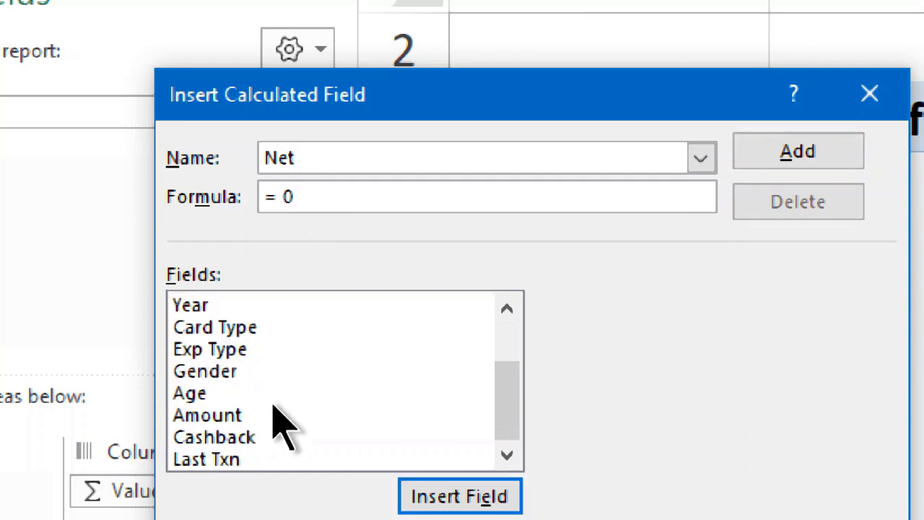
{"action": "double_click", "coordinate": [270, 417]}
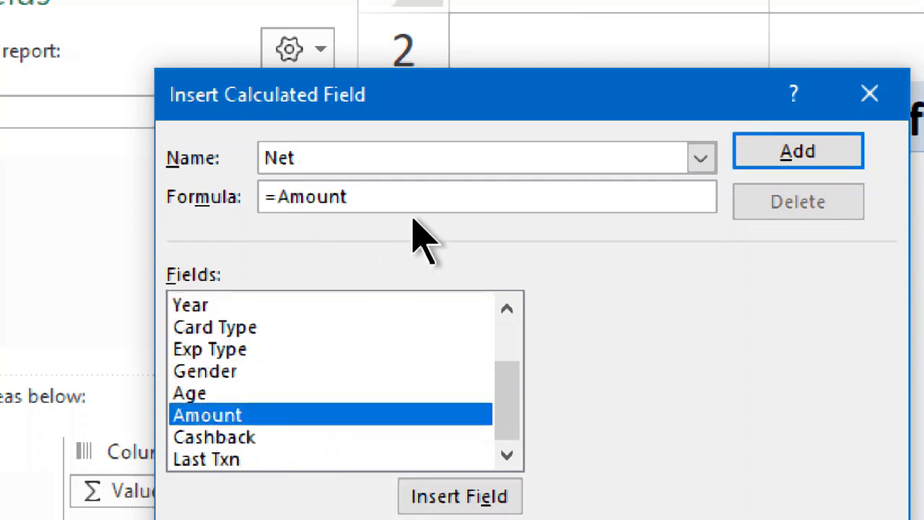
{"action": "type", "text": "-"}
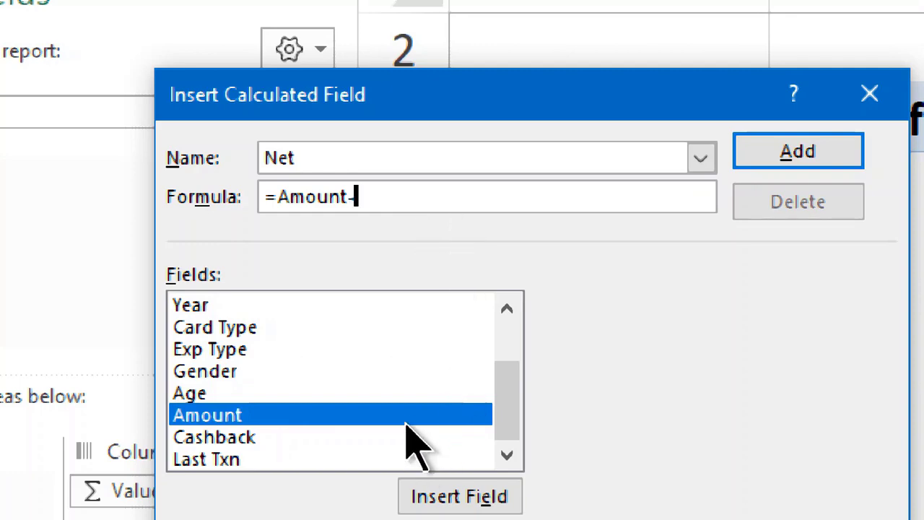
{"action": "left_click", "coordinate": [406, 419]}
{"action": "double_click", "coordinate": [390, 438]}
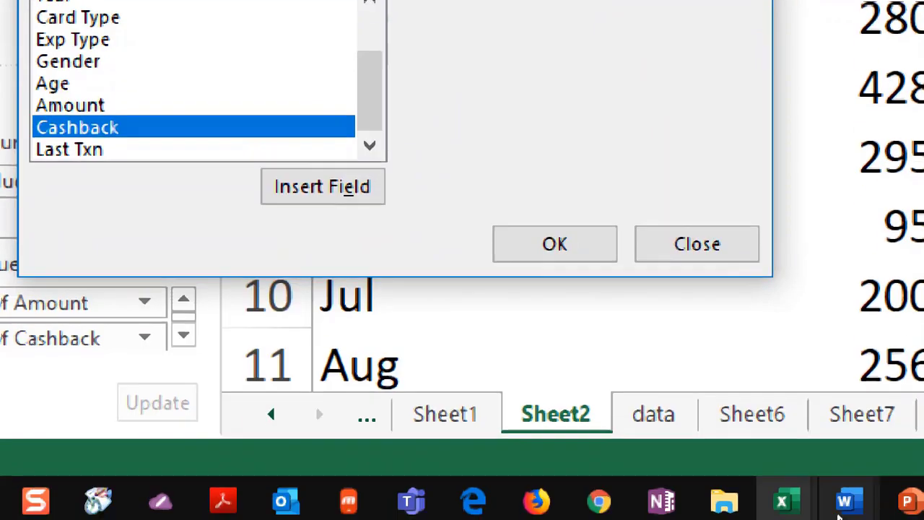
{"action": "left_click", "coordinate": [532, 245]}
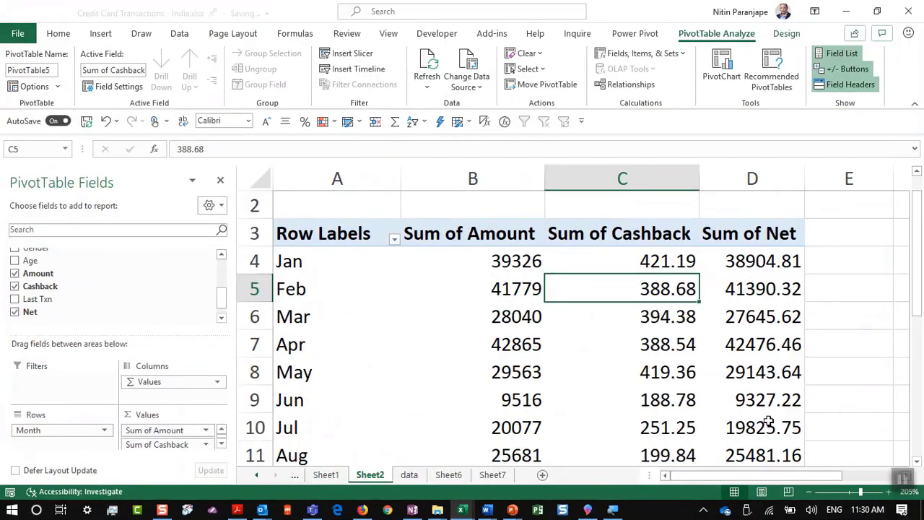
- Clear Sum of Amount, Sum of Cashback and Sum of Net from the pivot values
{"action": "left_click", "coordinate": [768, 425]}
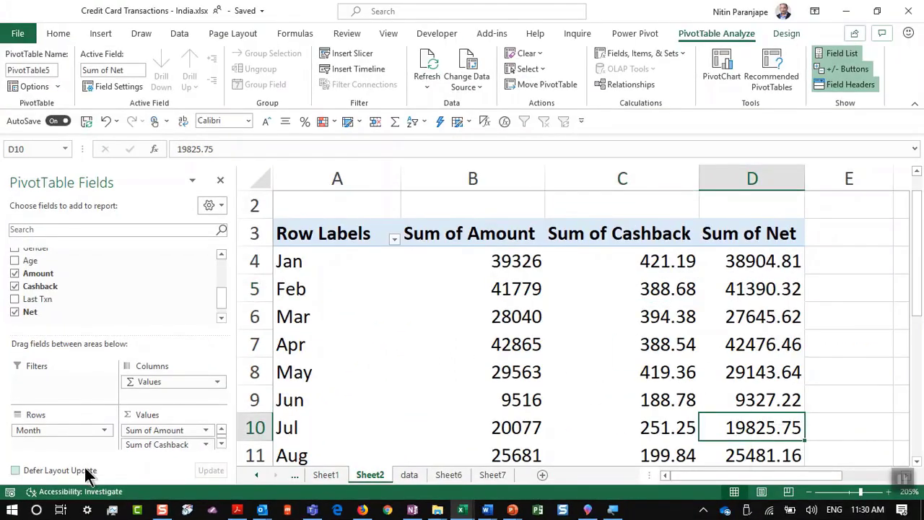
{"action": "left_click_drag", "start_coordinate": [155, 429], "coordinate": [165, 315]}
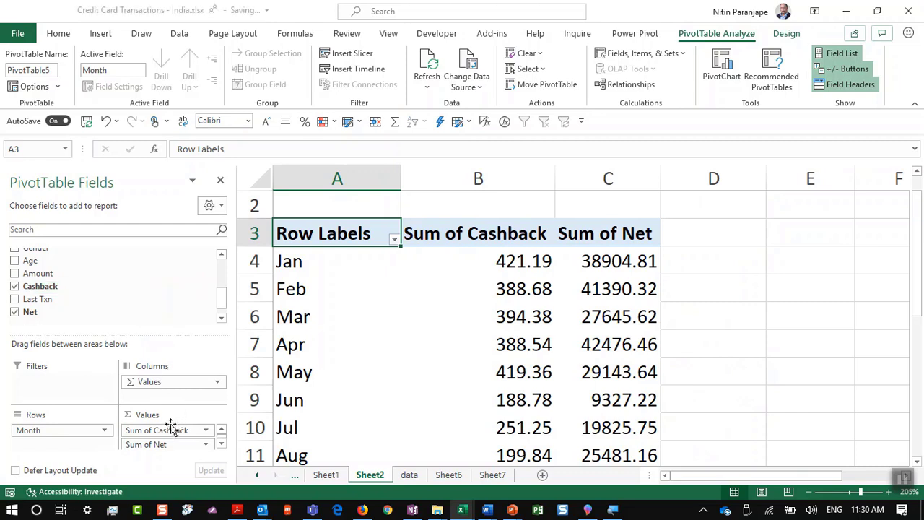
{"action": "left_click_drag", "start_coordinate": [172, 433], "coordinate": [173, 311]}
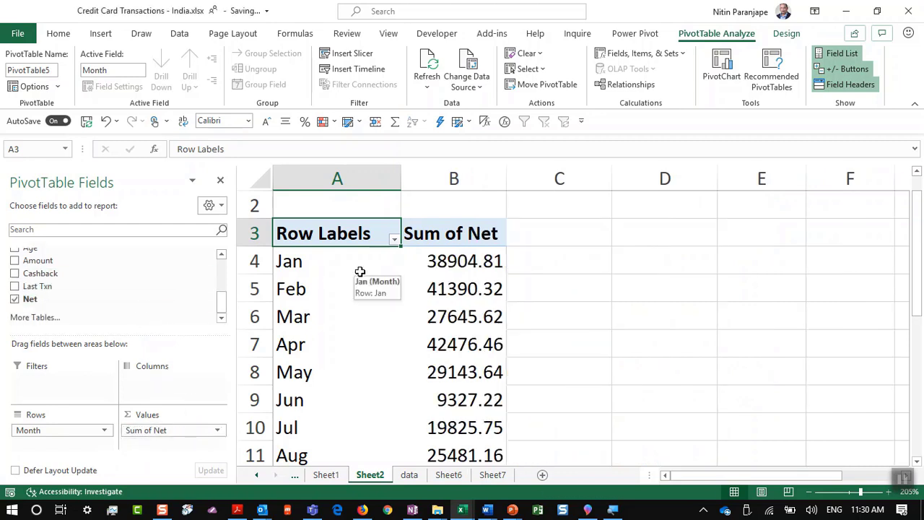
{"action": "left_click_drag", "start_coordinate": [153, 436], "coordinate": [113, 274]}
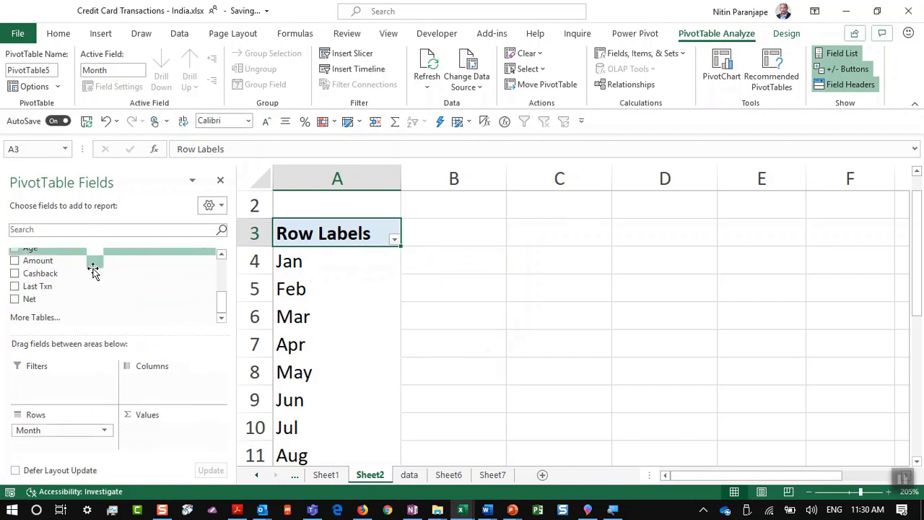
- Drop Card Type and show Sum of Amount by month across Year columns 2013–2015
{"action": "scroll", "coordinate": [91, 285], "scroll_direction": "up", "scroll_amount": 5}
{"action": "left_click_drag", "start_coordinate": [87, 306], "coordinate": [157, 382]}
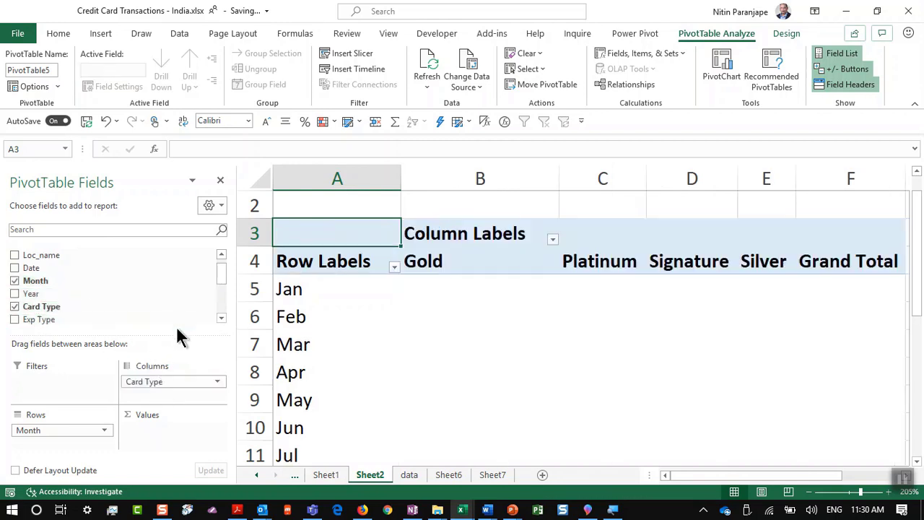
{"action": "left_click", "coordinate": [14, 306]}
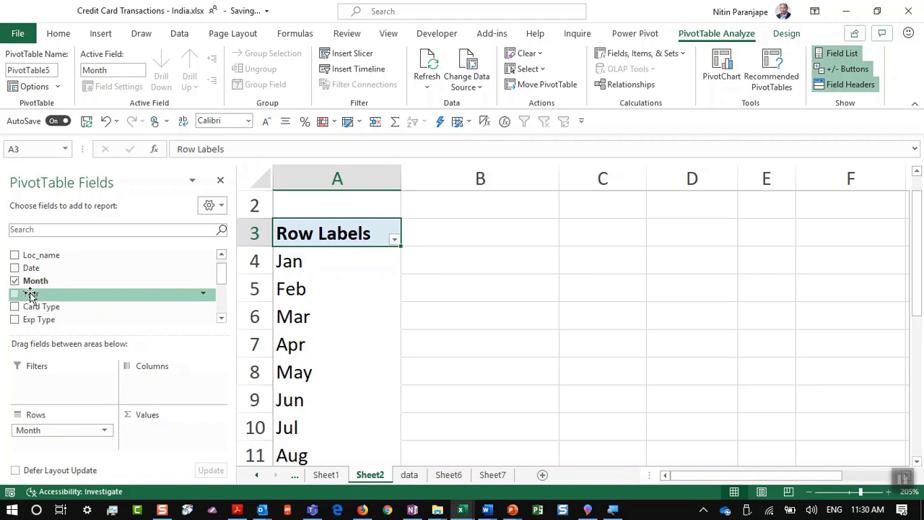
{"action": "left_click_drag", "start_coordinate": [31, 294], "coordinate": [161, 392]}
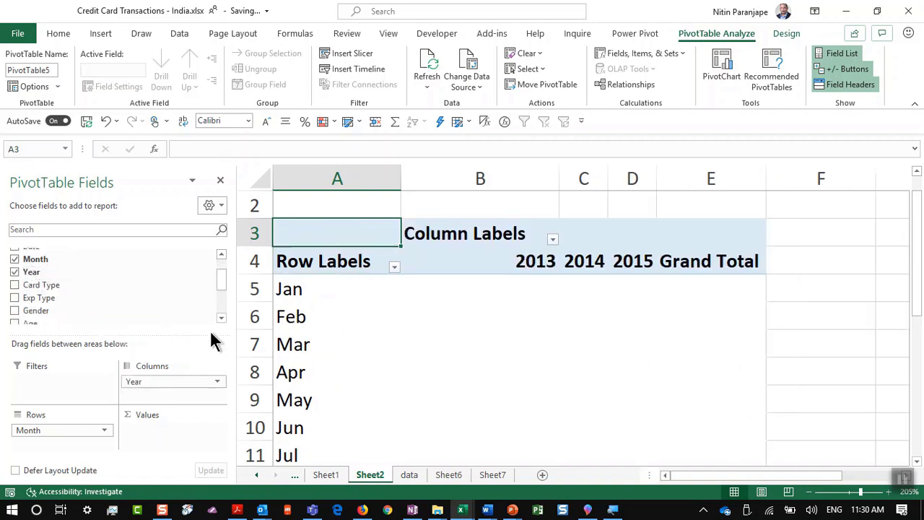
{"action": "scroll", "coordinate": [62, 305], "scroll_direction": "down", "scroll_amount": 2}
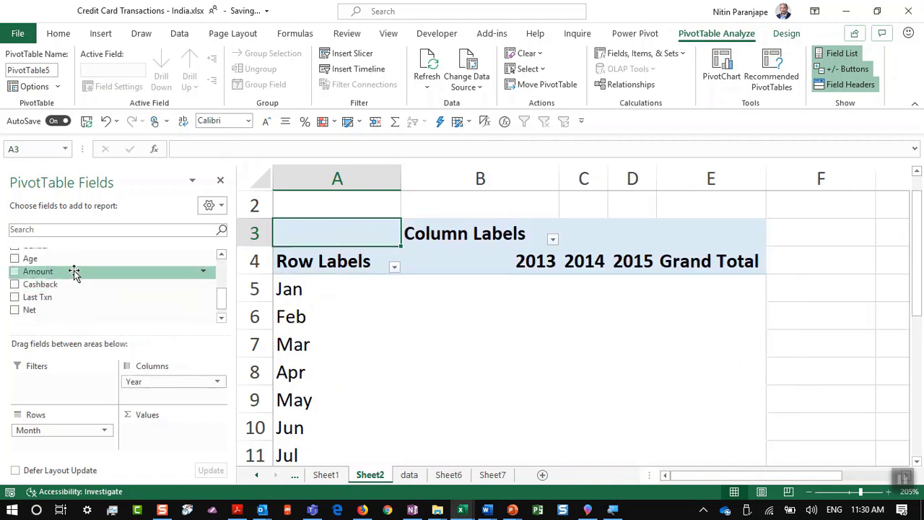
{"action": "left_click_drag", "start_coordinate": [78, 274], "coordinate": [151, 436]}
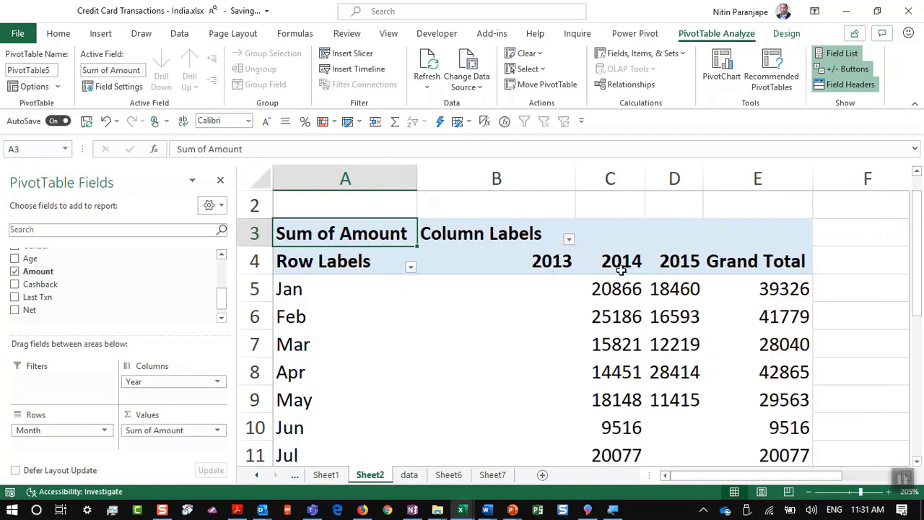
{"action": "mouse_move", "coordinate": [664, 284]}
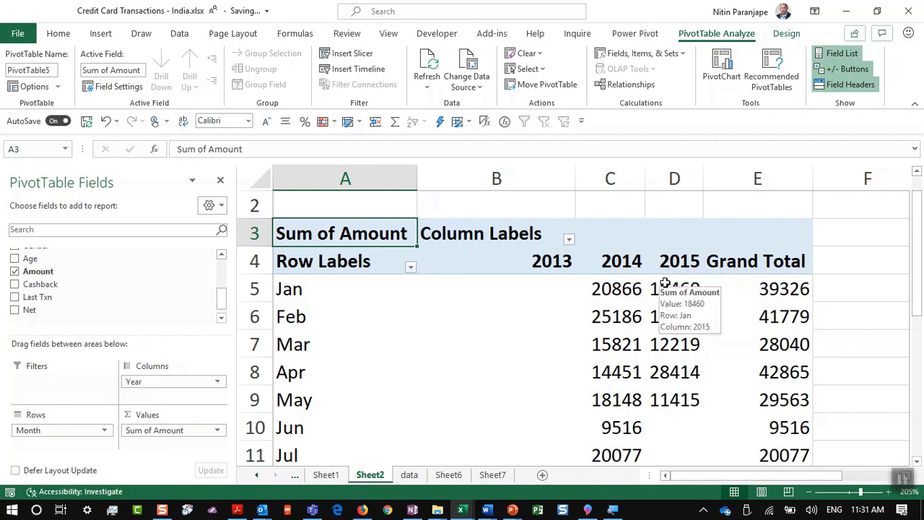
{"action": "left_click", "coordinate": [463, 260]}
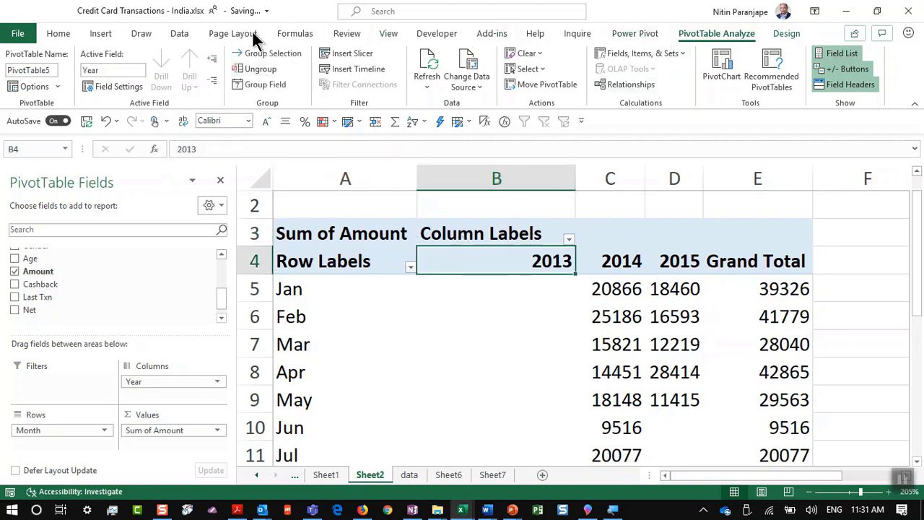
- Switch the pivot's report layout to Tabular Form so headers read Month and Year
{"action": "left_click", "coordinate": [798, 34]}
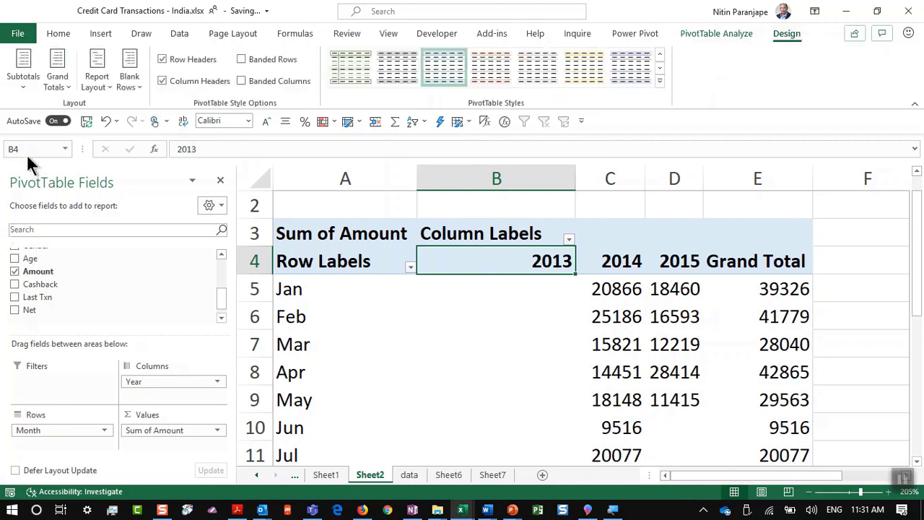
{"action": "left_click", "coordinate": [24, 87]}
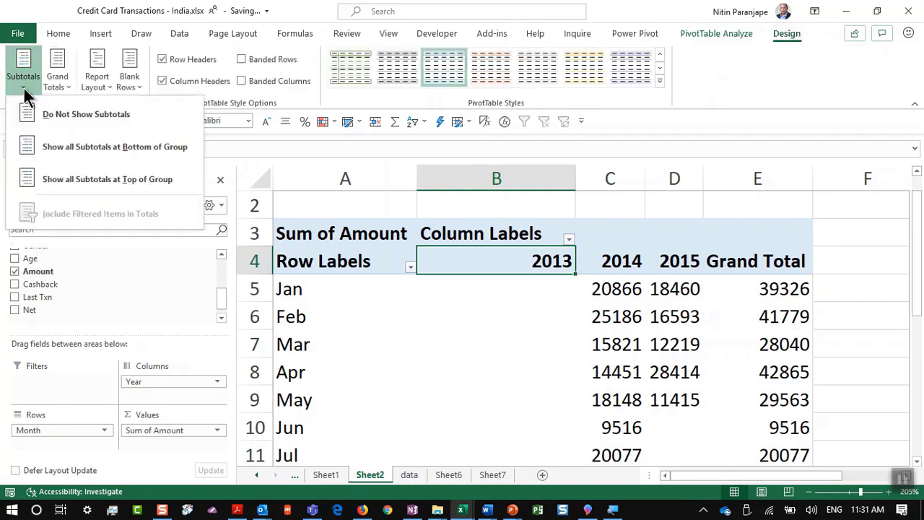
{"action": "left_click", "coordinate": [89, 85]}
{"action": "left_click", "coordinate": [150, 179]}
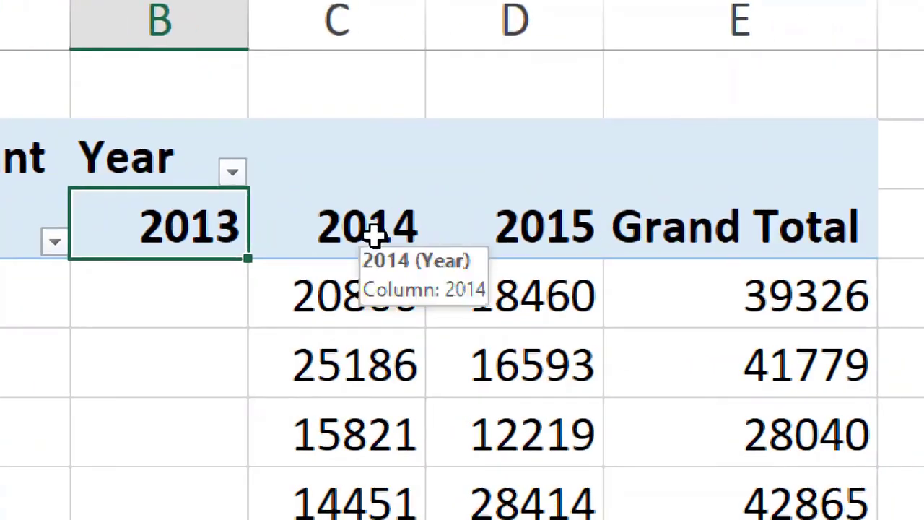
- Select the 2014 year header and return to the PivotTable Analyze commands
{"action": "left_click", "coordinate": [421, 254]}
{"action": "left_click", "coordinate": [521, 245]}
{"action": "left_click", "coordinate": [396, 235]}
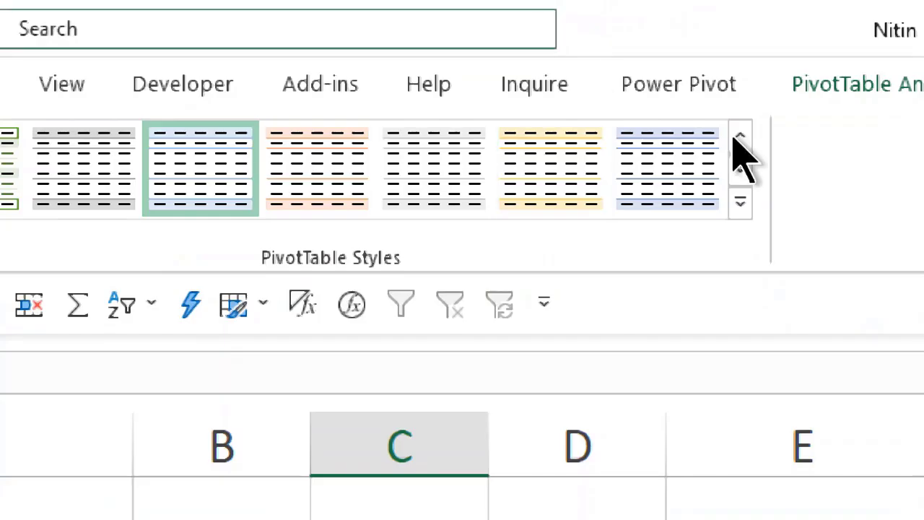
{"action": "left_click", "coordinate": [876, 81]}
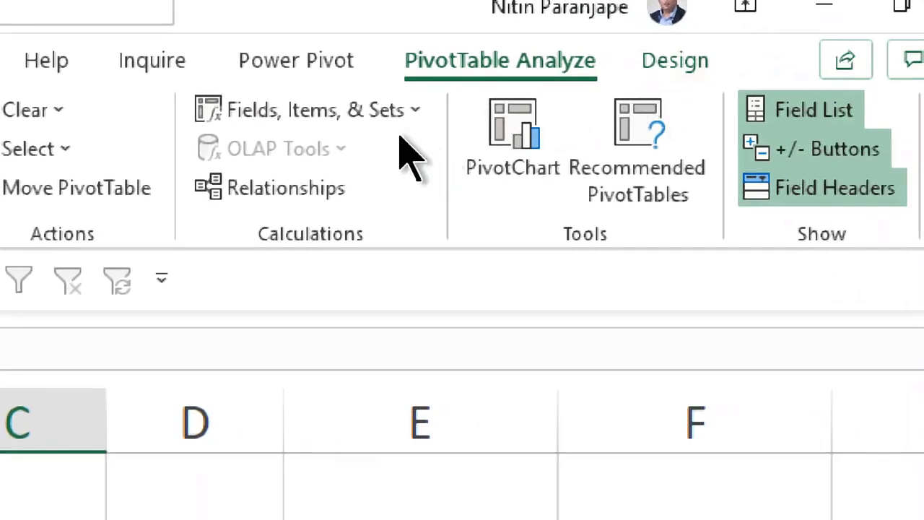
- With the 2014 year header selected, start a calculated item for the Year field
{"action": "left_click", "coordinate": [587, 136]}
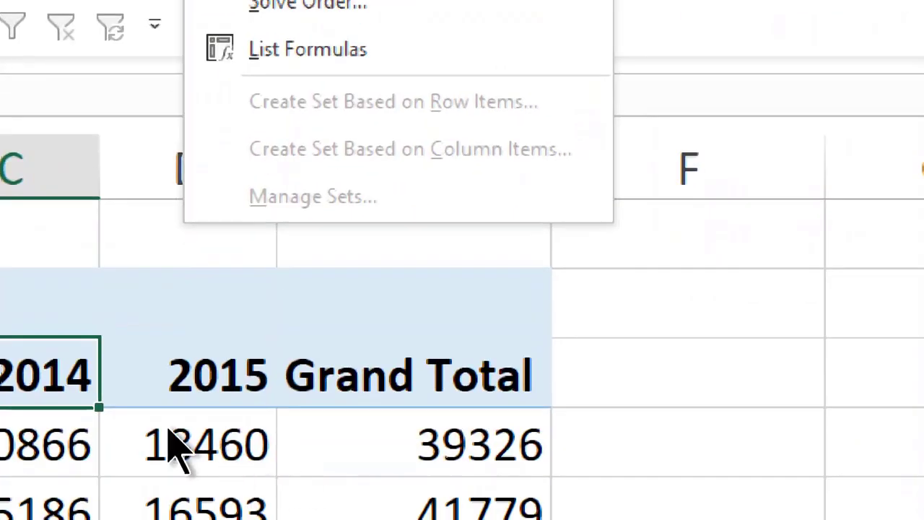
{"action": "left_click", "coordinate": [195, 503]}
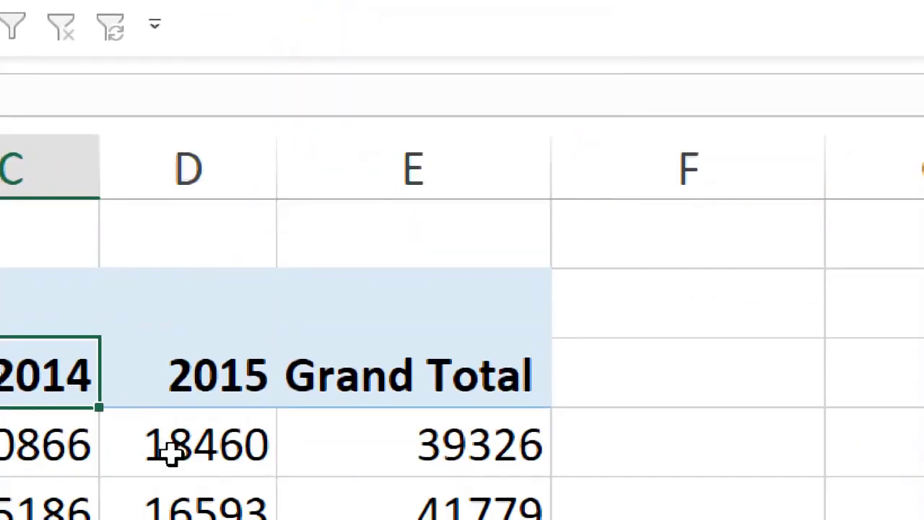
{"action": "left_click", "coordinate": [194, 503]}
{"action": "left_click", "coordinate": [267, 105]}
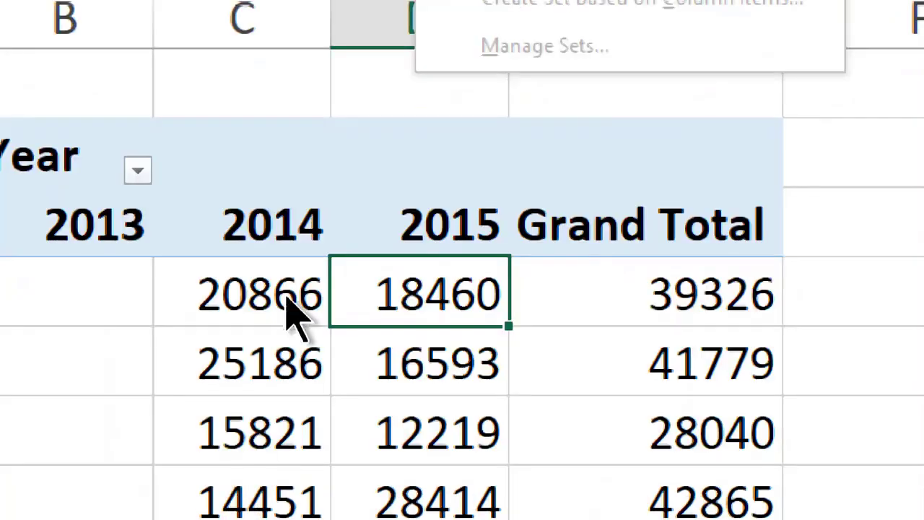
{"action": "key", "text": "Escape"}
{"action": "left_click", "coordinate": [251, 227]}
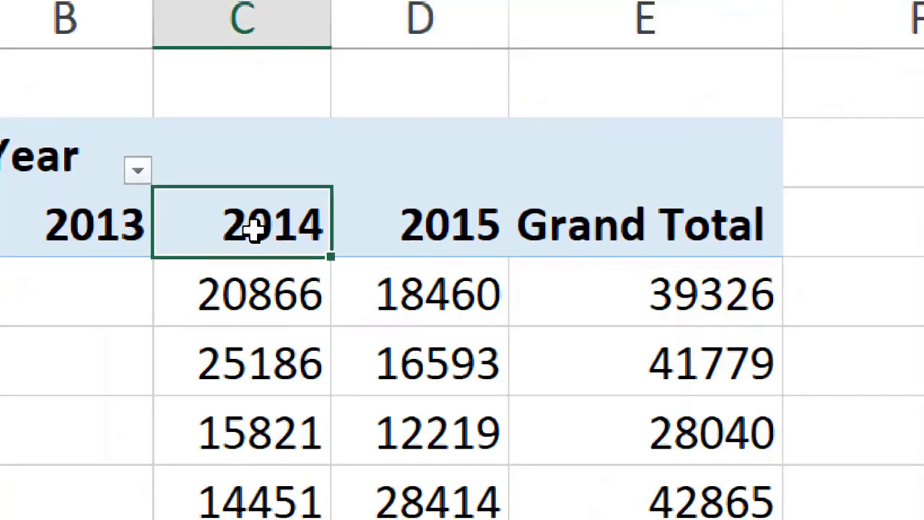
{"action": "left_click", "coordinate": [372, 137]}
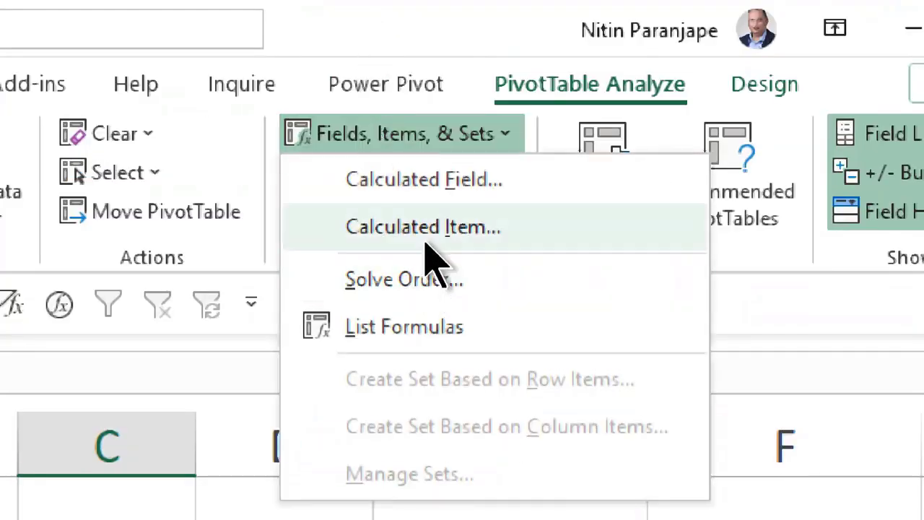
{"action": "key", "text": "Escape"}
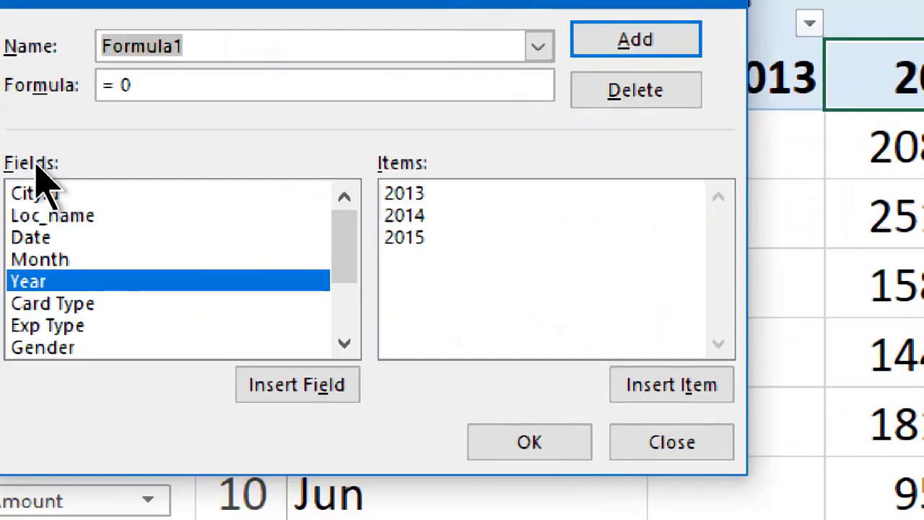
- Create the Ratio item as ='2014'/'2015', then go to PowerPoint slide 27
{"action": "type", "text": "Ratio"}
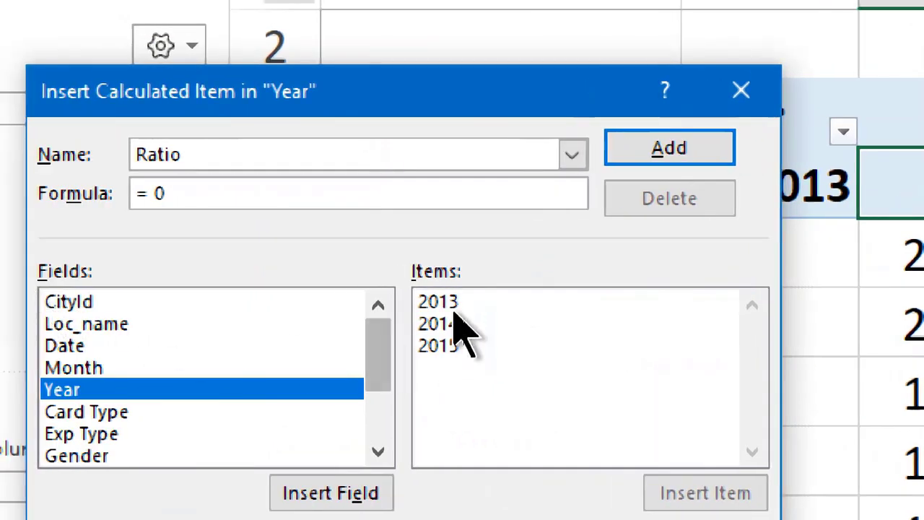
{"action": "left_click", "coordinate": [469, 308]}
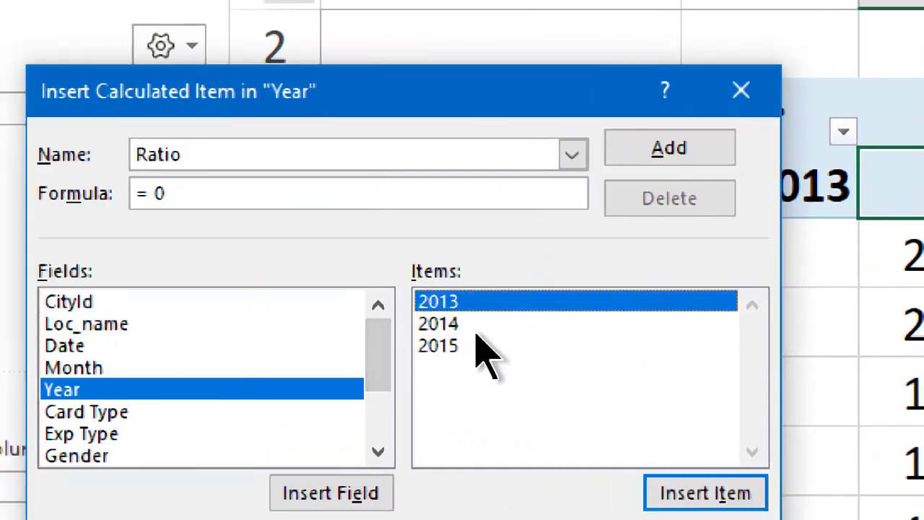
{"action": "left_click", "coordinate": [476, 331]}
{"action": "double_click", "coordinate": [476, 335]}
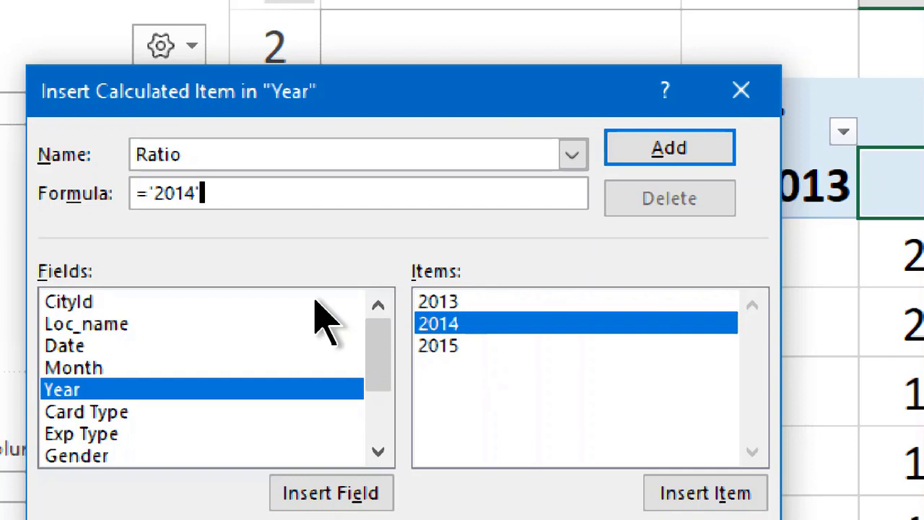
{"action": "type", "text": "/"}
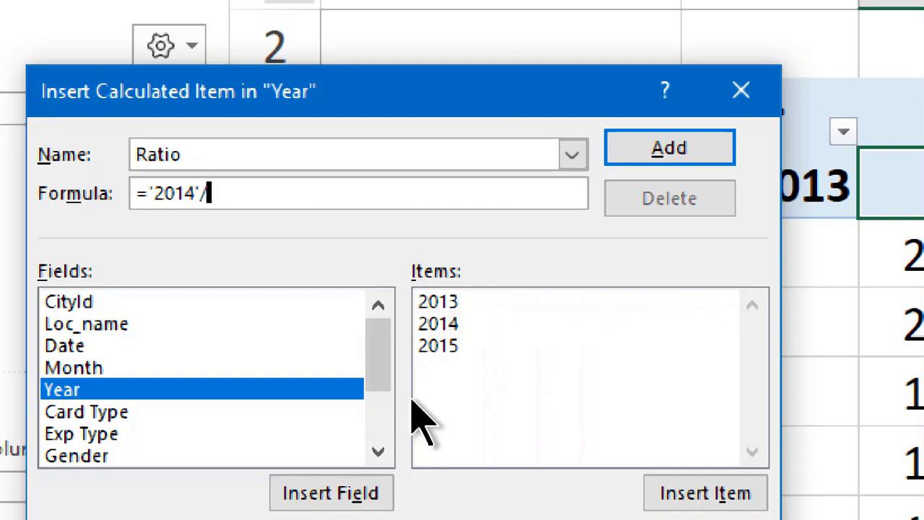
{"action": "left_click", "coordinate": [452, 345]}
{"action": "double_click", "coordinate": [463, 345]}
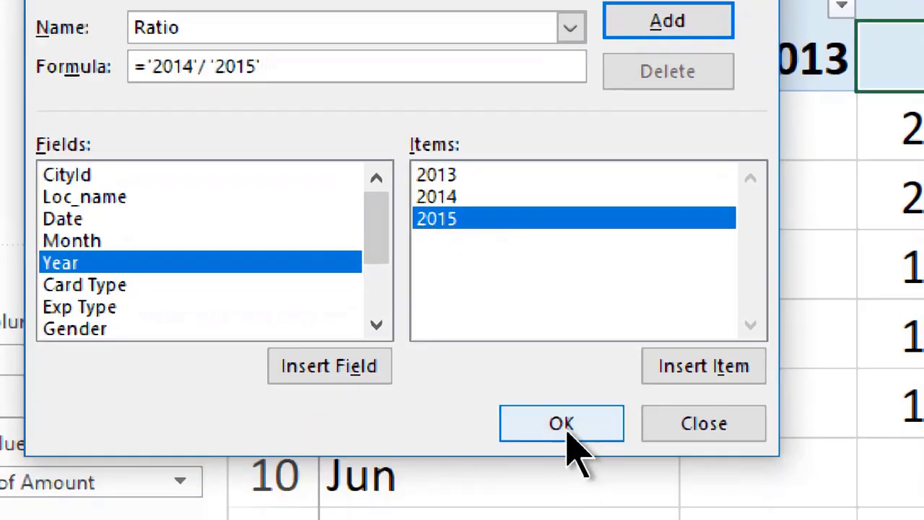
{"action": "left_click", "coordinate": [564, 425]}
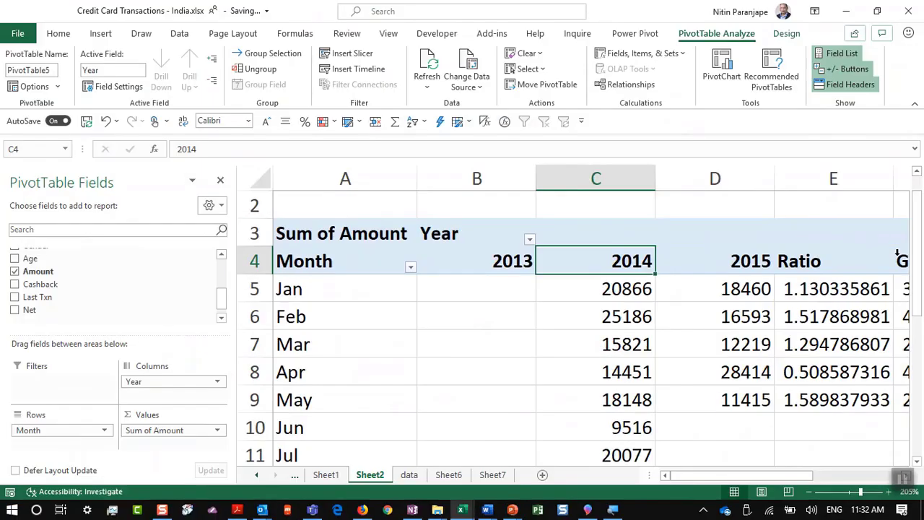
{"action": "key", "text": "alt+Tab"}
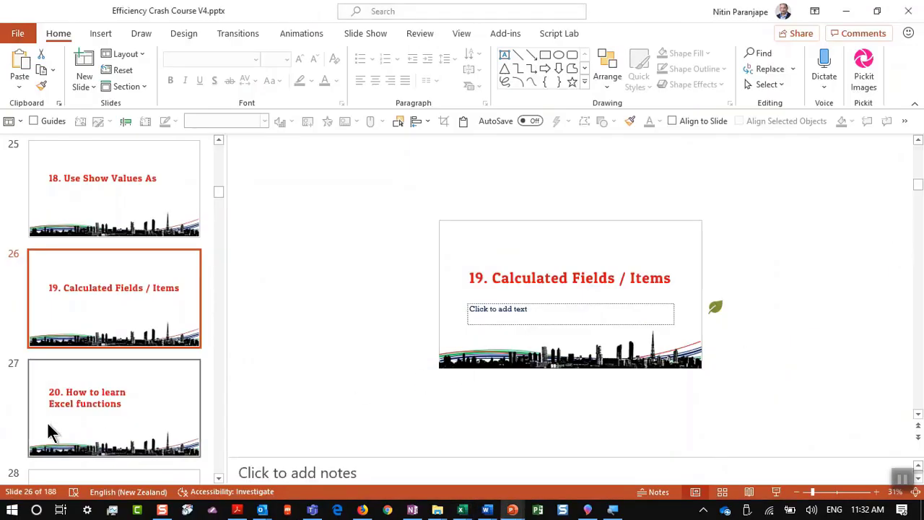
{"action": "left_click", "coordinate": [56, 423]}
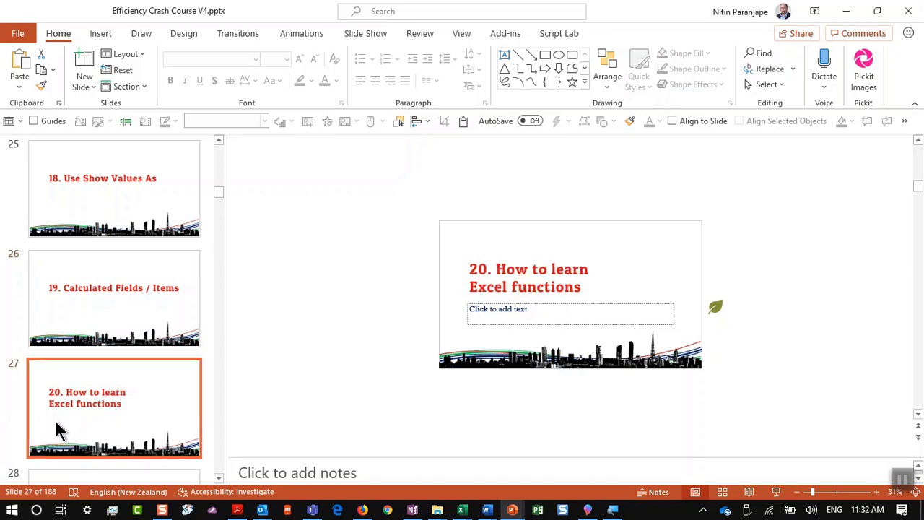
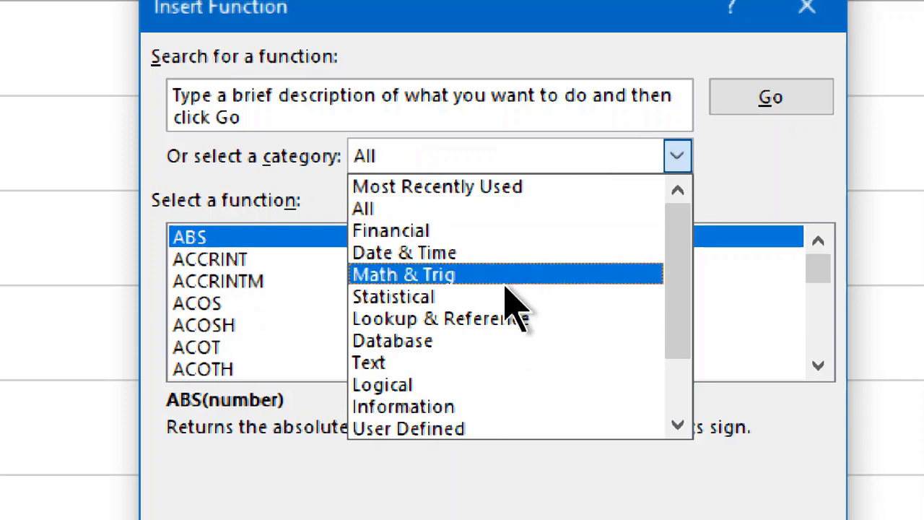
- Insert NPV from the Financial function category and open its online help article
{"action": "scroll", "coordinate": [507, 300], "scroll_direction": "down", "scroll_amount": 1}
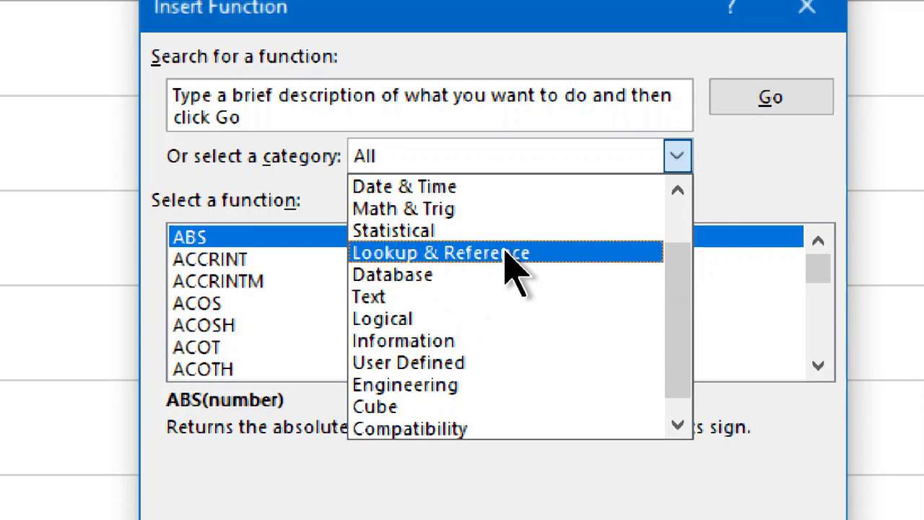
{"action": "scroll", "coordinate": [503, 243], "scroll_direction": "up", "scroll_amount": 1}
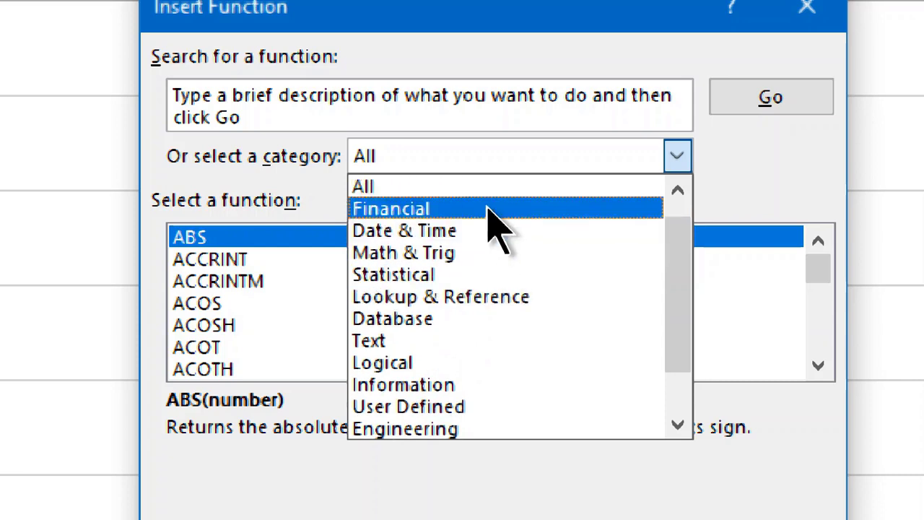
{"action": "left_click", "coordinate": [490, 208]}
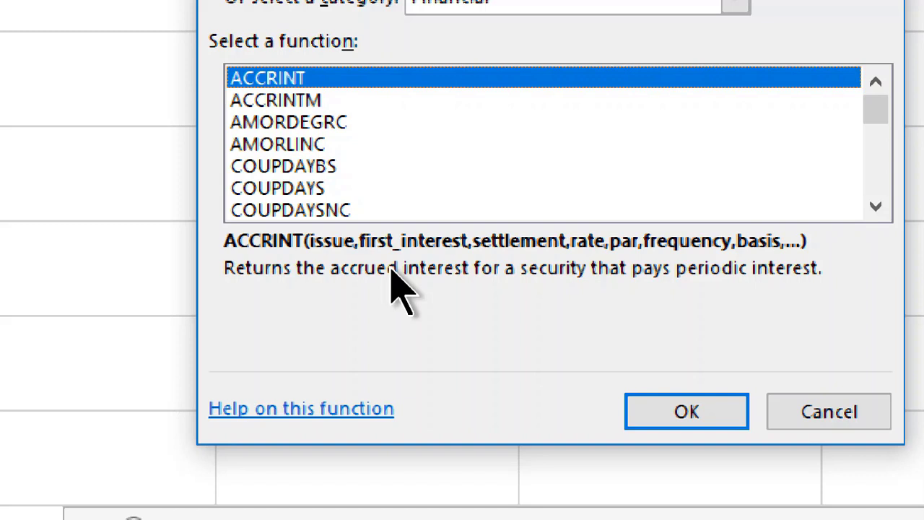
{"action": "left_click", "coordinate": [373, 189]}
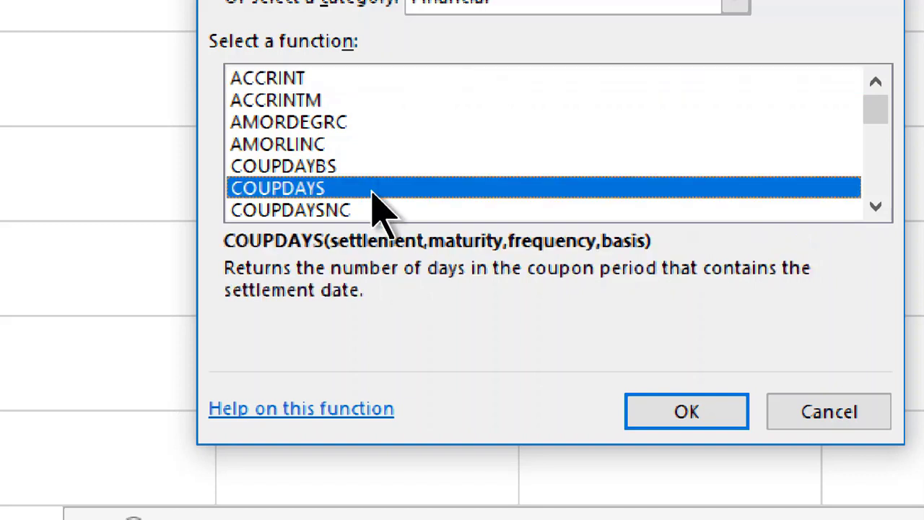
{"action": "type", "text": "npv"}
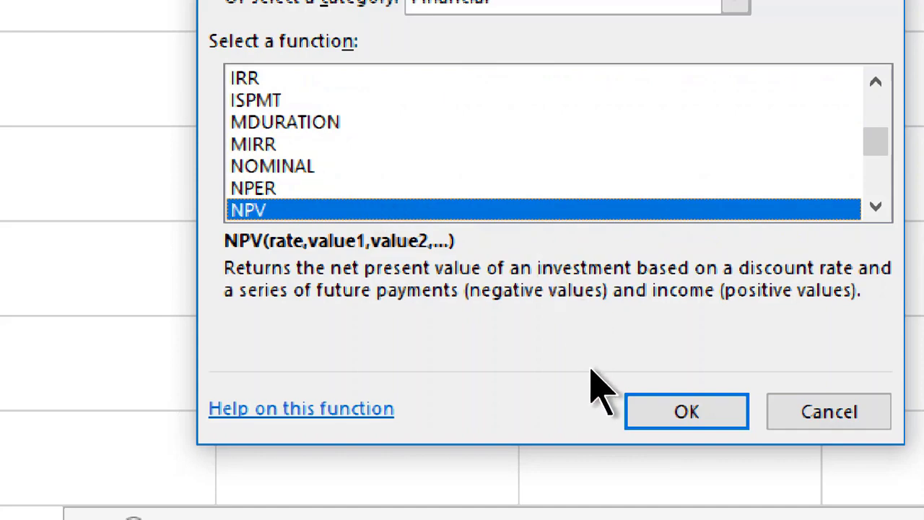
{"action": "left_click", "coordinate": [689, 412]}
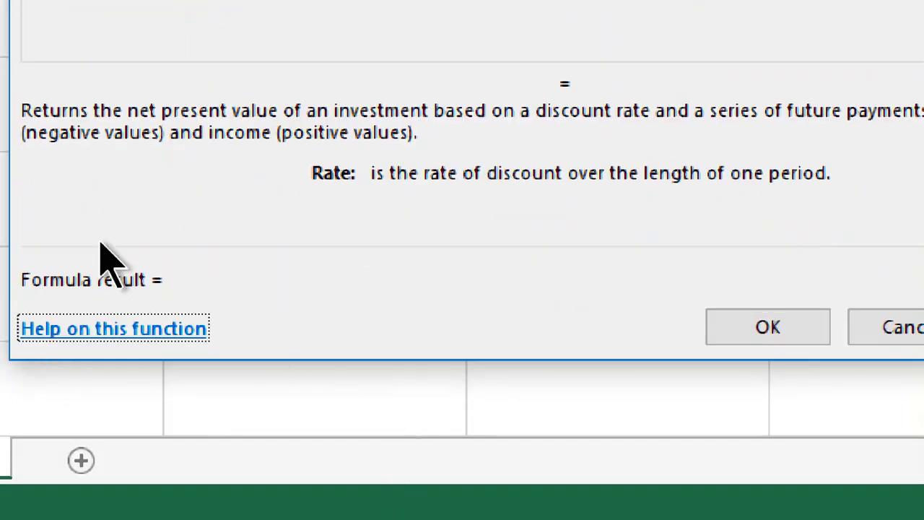
{"action": "left_click", "coordinate": [72, 331]}
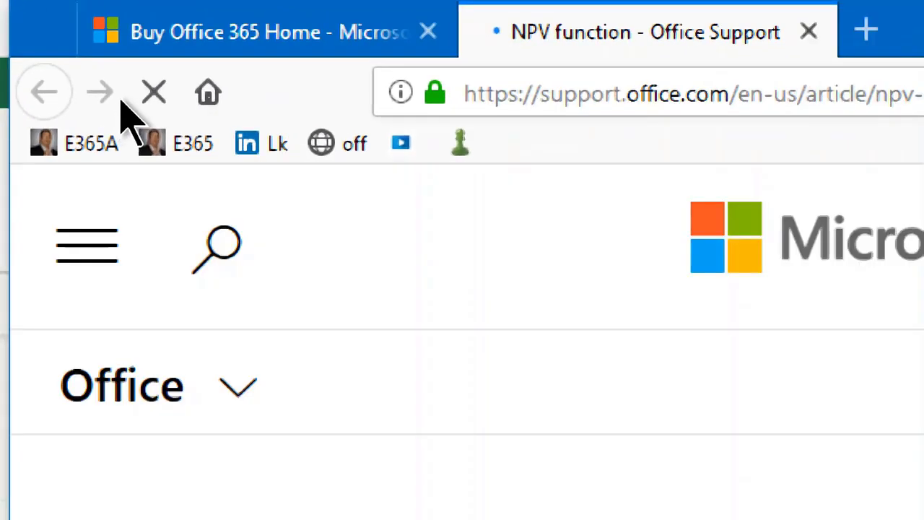
- Maximize Firefox and scroll the NPV help article down to Example 2
{"action": "scroll", "coordinate": [538, 253], "scroll_direction": "down", "scroll_amount": 5}
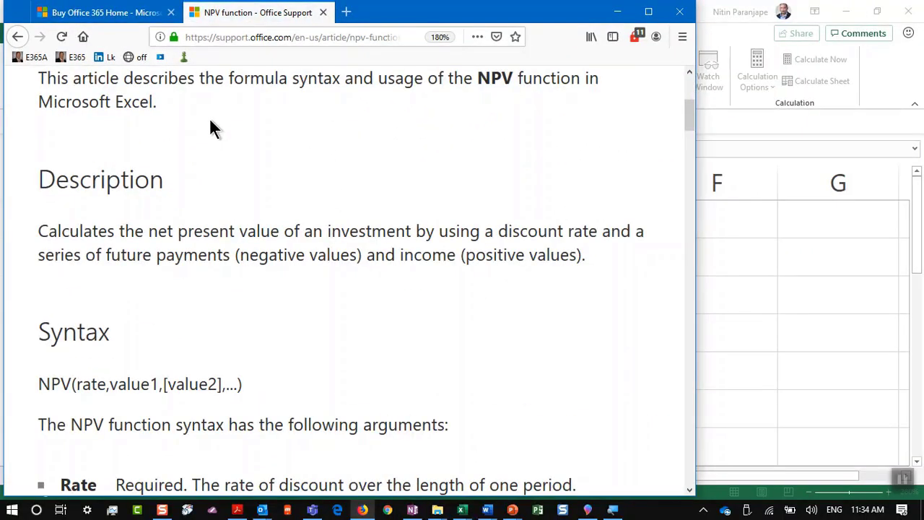
{"action": "scroll", "coordinate": [210, 121], "scroll_direction": "down", "scroll_amount": 5}
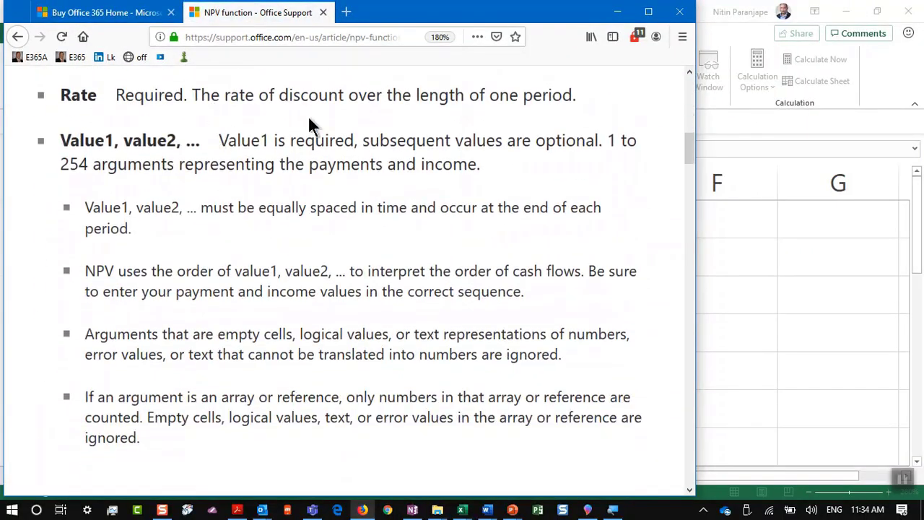
{"action": "left_click", "coordinate": [658, 13]}
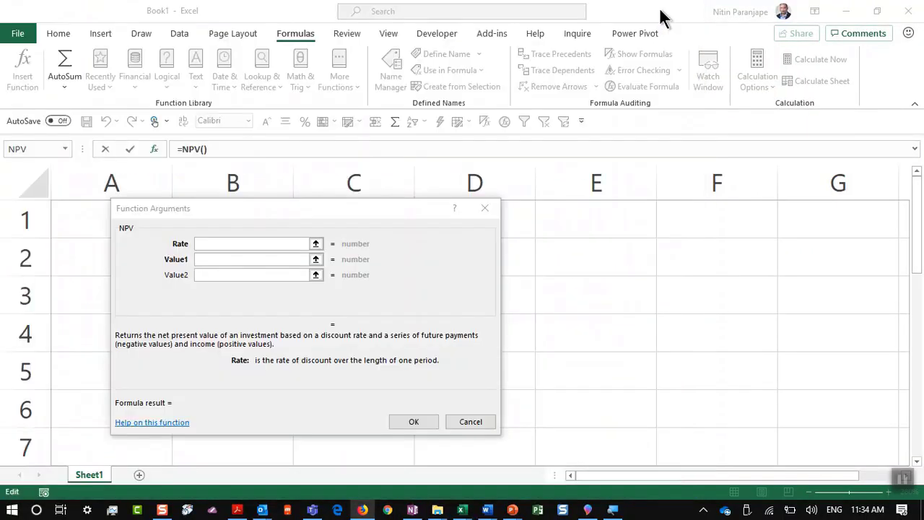
{"action": "scroll", "coordinate": [292, 250], "scroll_direction": "up", "scroll_amount": 5}
{"action": "scroll", "coordinate": [291, 246], "scroll_direction": "down", "scroll_amount": 15}
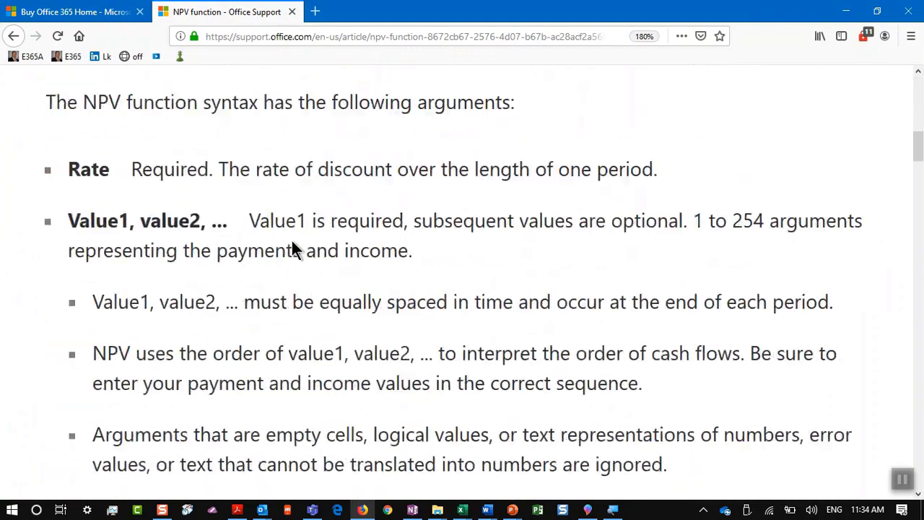
{"action": "scroll", "coordinate": [294, 246], "scroll_direction": "down", "scroll_amount": 7}
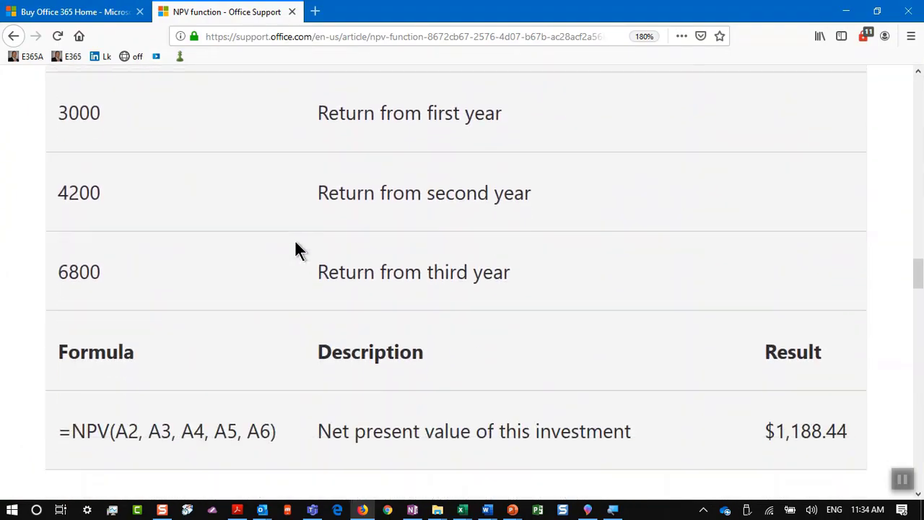
{"action": "scroll", "coordinate": [294, 249], "scroll_direction": "down", "scroll_amount": 3}
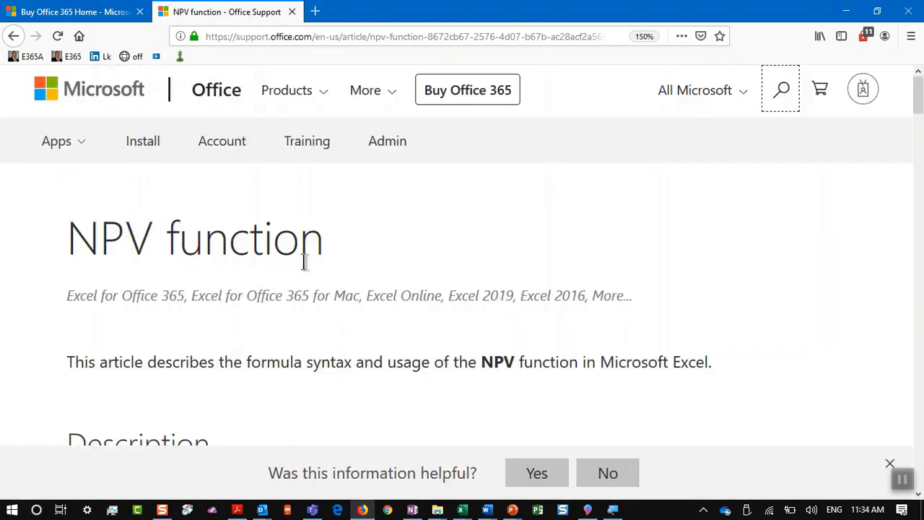
{"action": "scroll", "coordinate": [304, 269], "scroll_direction": "down", "scroll_amount": 4}
{"action": "scroll", "coordinate": [304, 268], "scroll_direction": "down", "scroll_amount": 10}
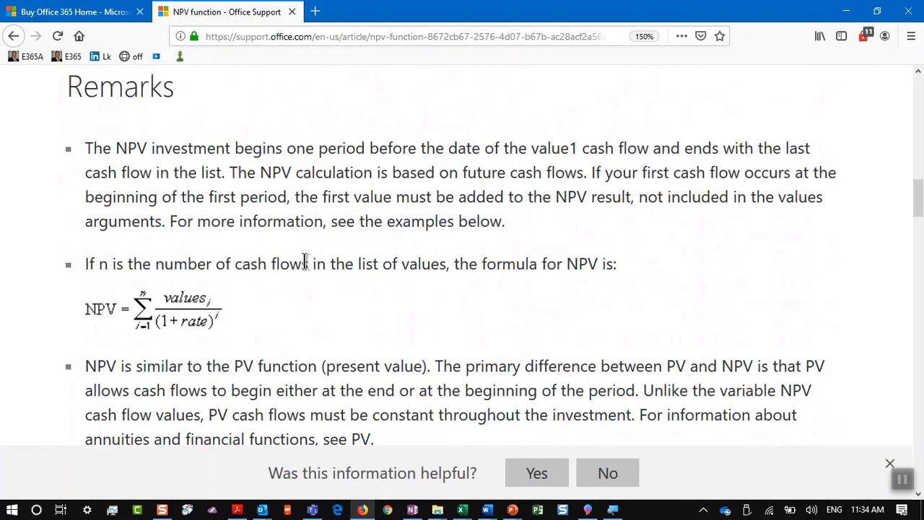
{"action": "scroll", "coordinate": [305, 268], "scroll_direction": "down", "scroll_amount": 4}
{"action": "scroll", "coordinate": [305, 268], "scroll_direction": "up", "scroll_amount": 3}
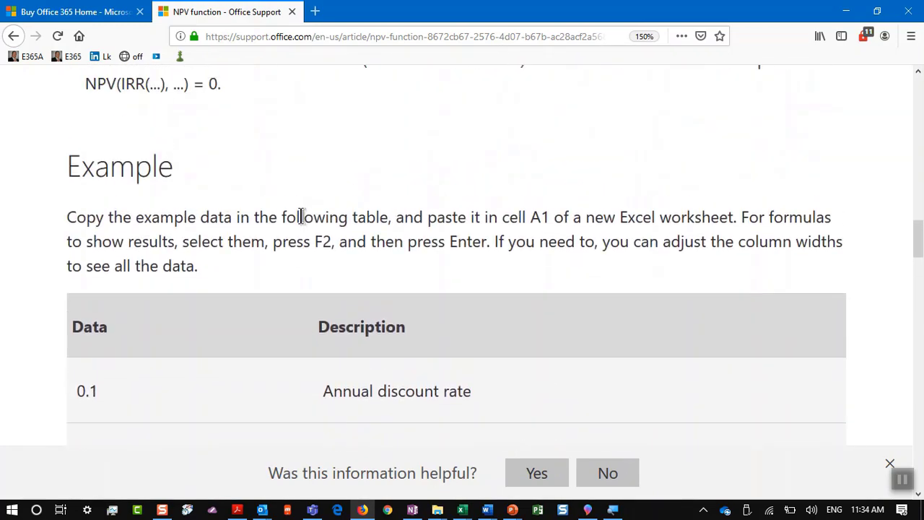
{"action": "scroll", "coordinate": [302, 216], "scroll_direction": "down", "scroll_amount": 4}
{"action": "scroll", "coordinate": [302, 216], "scroll_direction": "down", "scroll_amount": 15}
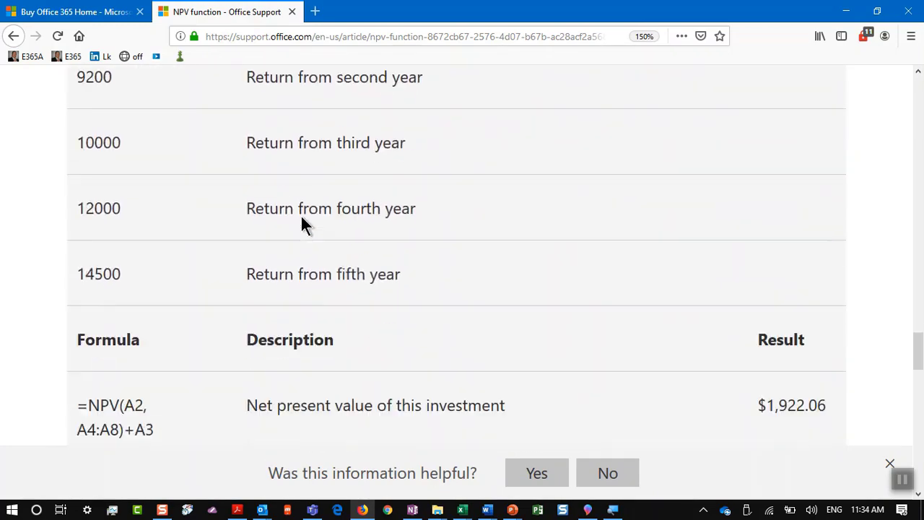
{"action": "scroll", "coordinate": [301, 217], "scroll_direction": "up", "scroll_amount": 5}
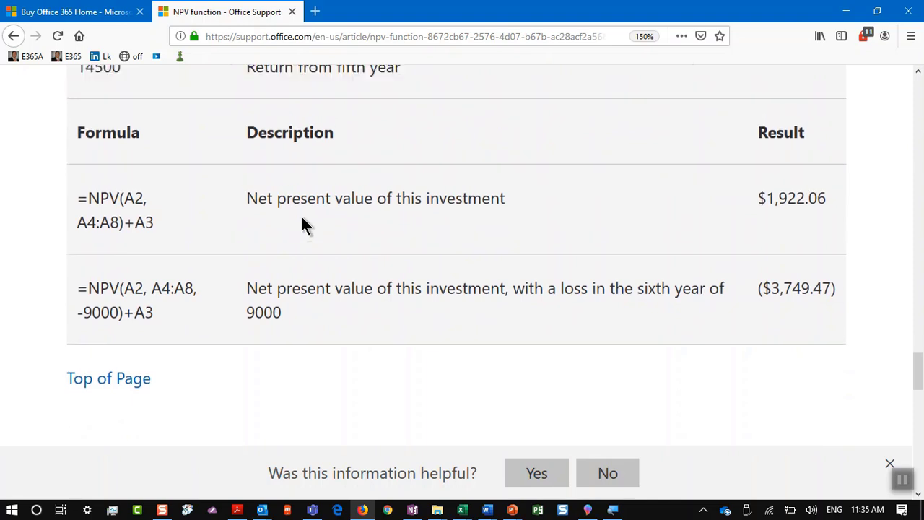
{"action": "scroll", "coordinate": [301, 219], "scroll_direction": "up", "scroll_amount": 4}
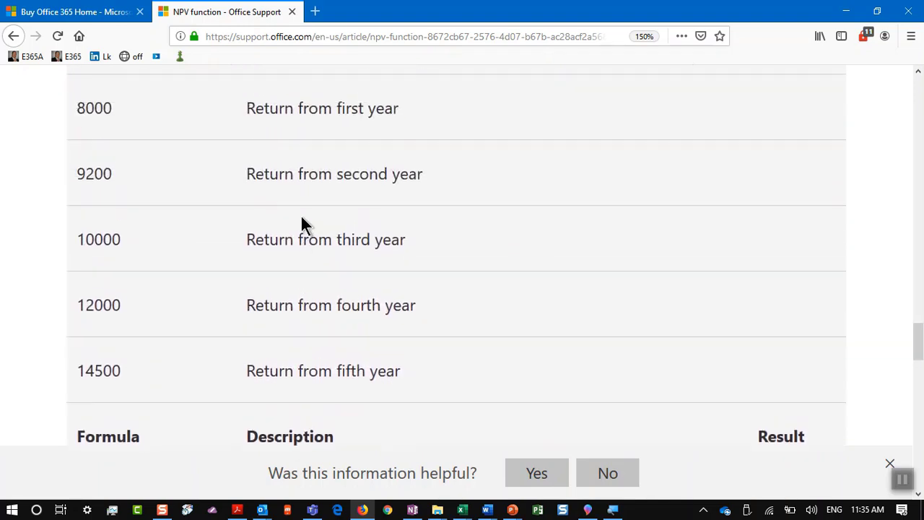
{"action": "scroll", "coordinate": [185, 137], "scroll_direction": "up", "scroll_amount": 3}
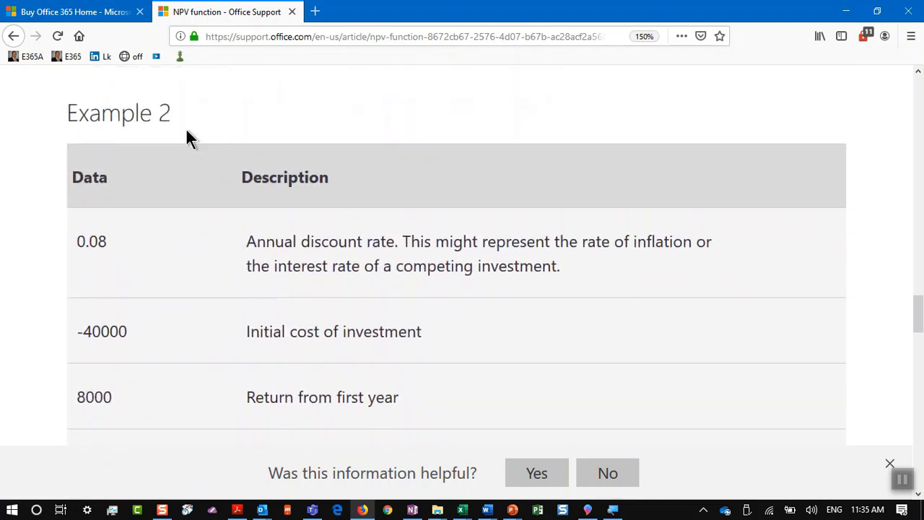
- Select the Example 2 table from the Data header through ($3,749.47)
{"action": "left_click_drag", "start_coordinate": [78, 202], "coordinate": [142, 229]}
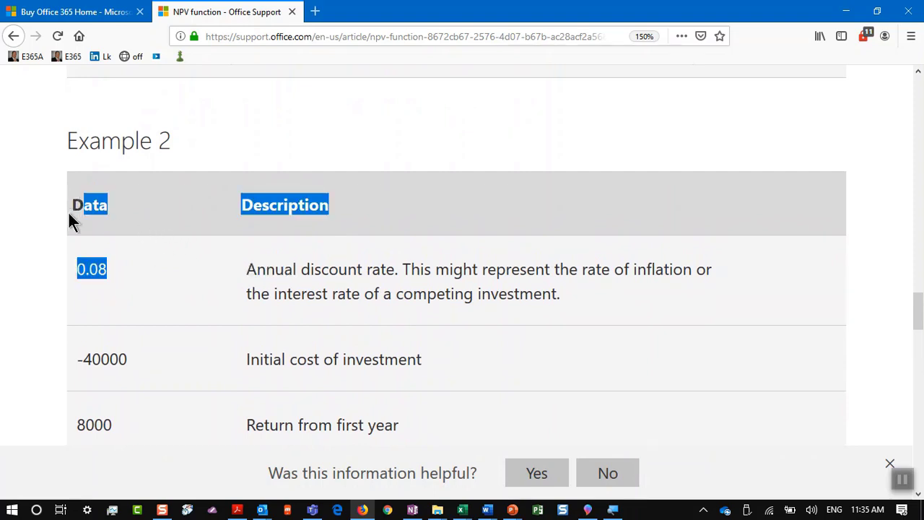
{"action": "left_click_drag", "start_coordinate": [69, 212], "coordinate": [431, 309]}
{"action": "left_click_drag", "start_coordinate": [779, 287], "coordinate": [860, 280]}
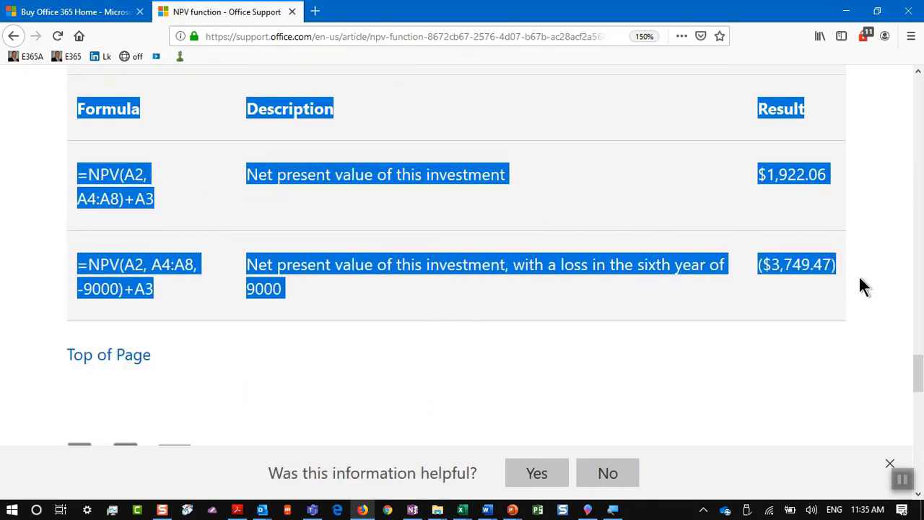
{"action": "key", "text": "alt+Tab"}
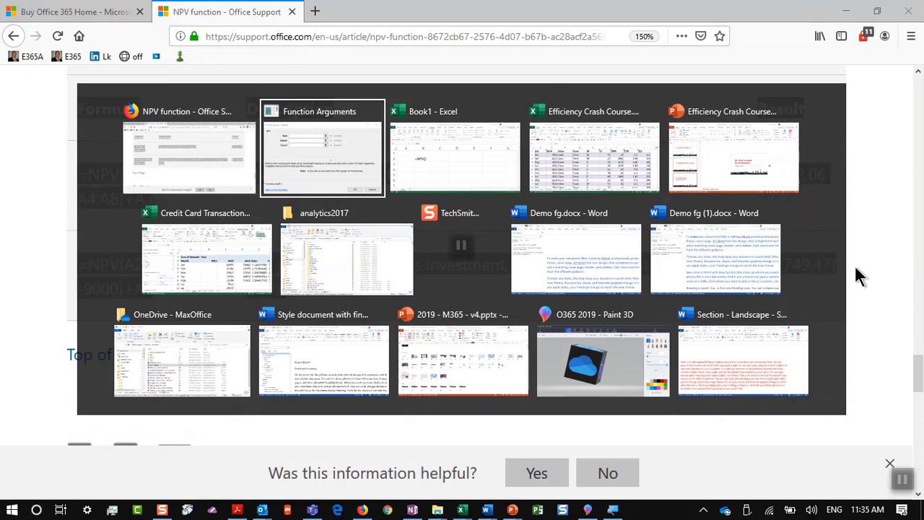
- Paste the Example 2 table at A1 with Match Destination Formatting
{"action": "key", "text": "alt+Tab"}
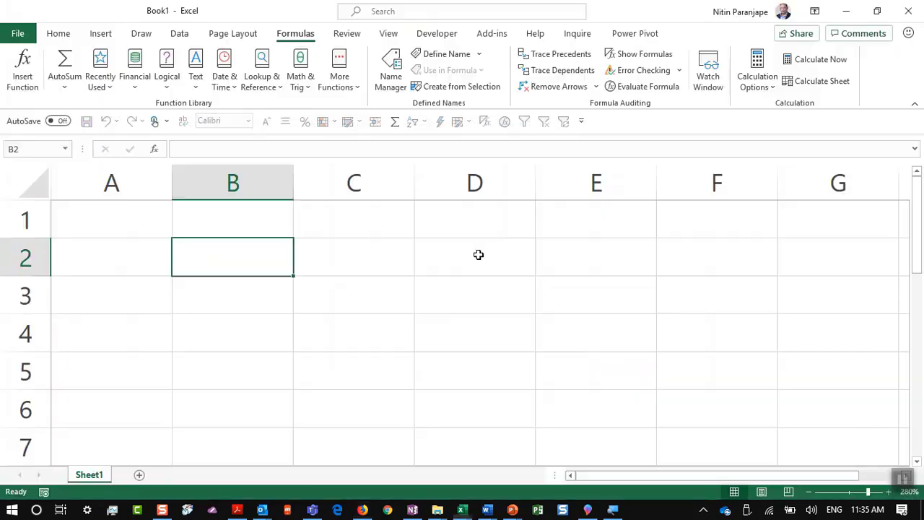
{"action": "left_click", "coordinate": [101, 209]}
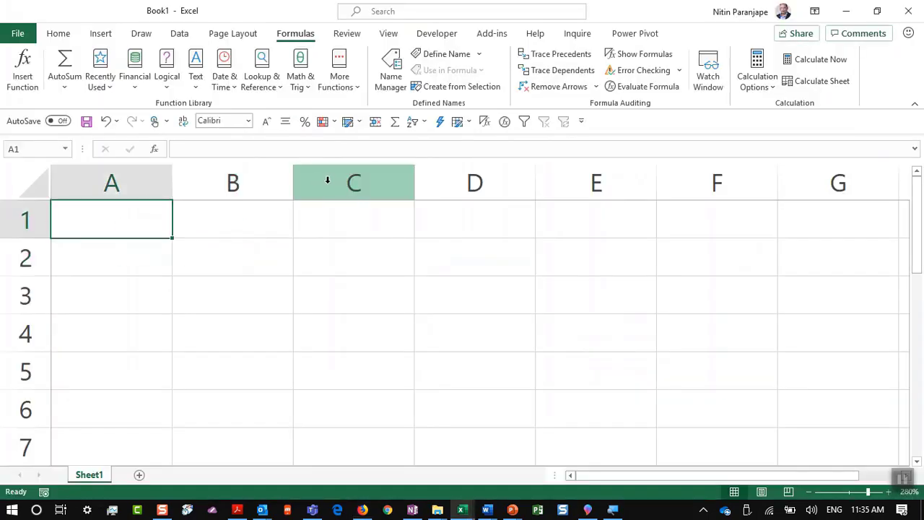
{"action": "key", "text": "ctrl+v"}
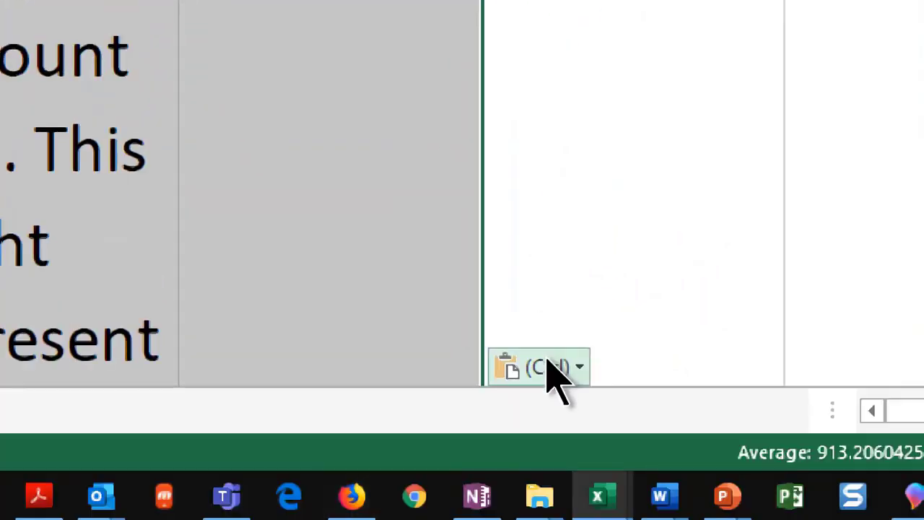
{"action": "left_click", "coordinate": [550, 368]}
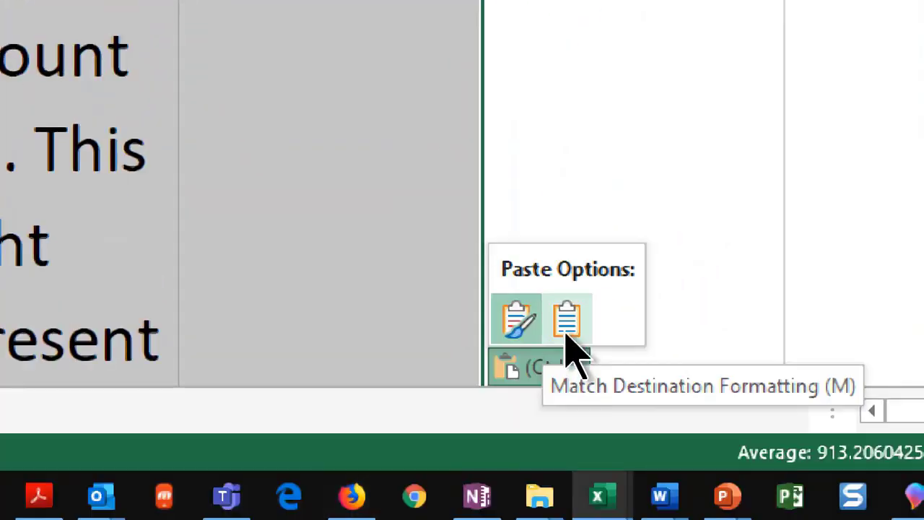
{"action": "left_click", "coordinate": [566, 335]}
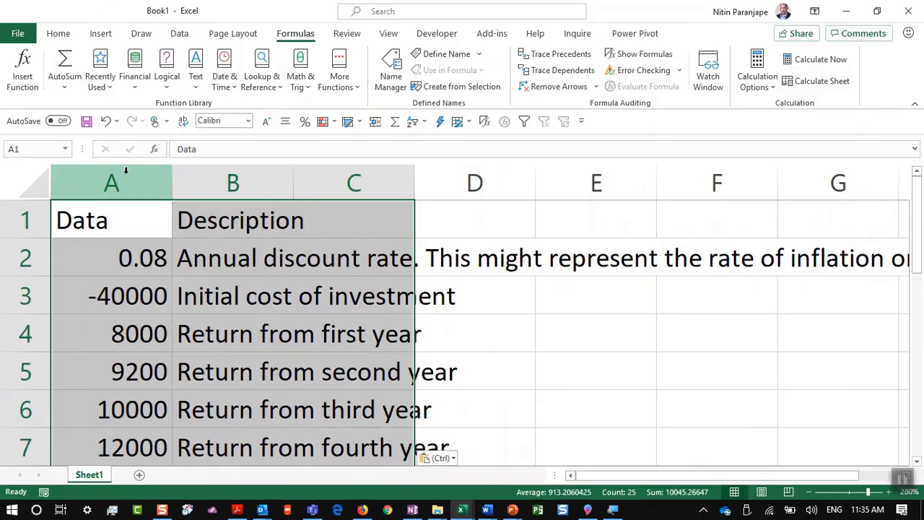
- Autofit column A so the NPV results $1,922.06 and -$3,749.47 display
{"action": "left_click", "coordinate": [165, 309]}
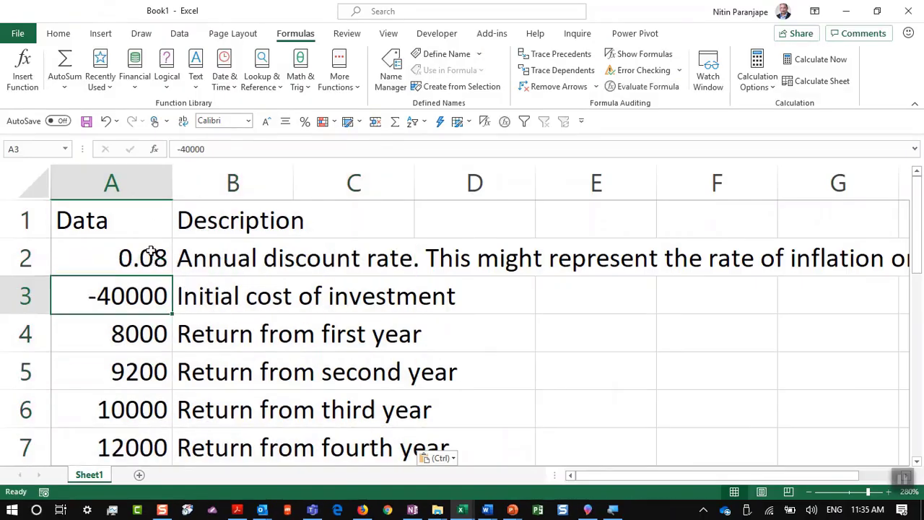
{"action": "left_click", "coordinate": [150, 250]}
{"action": "scroll", "coordinate": [149, 263], "scroll_direction": "down", "scroll_amount": 3}
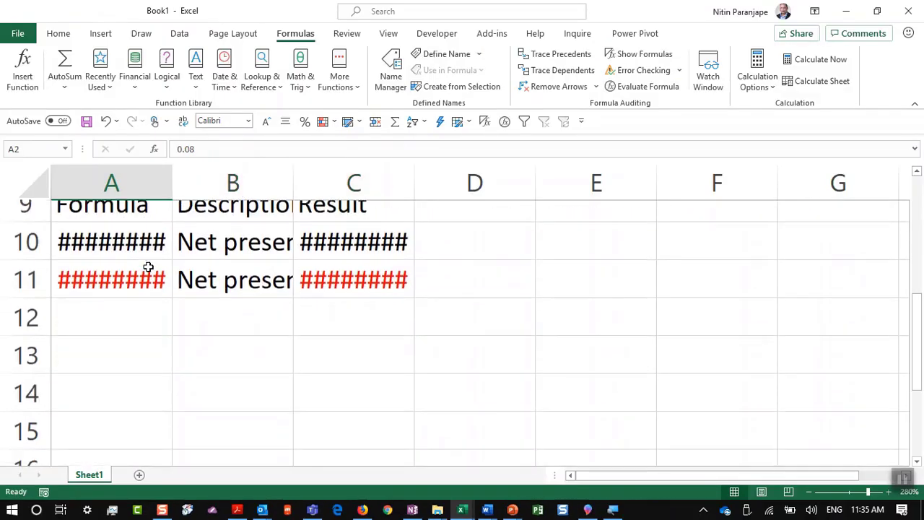
{"action": "double_click", "coordinate": [170, 183]}
{"action": "left_click", "coordinate": [164, 221]}
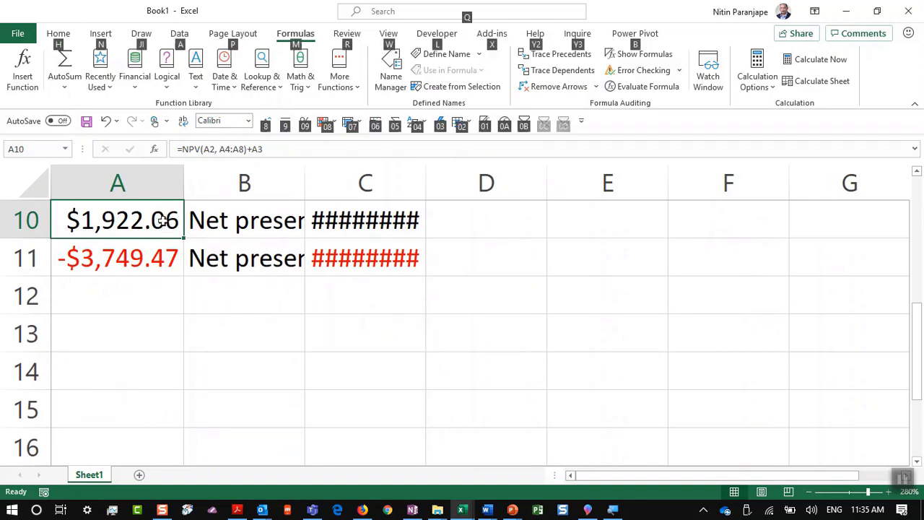
{"action": "key", "text": "alt+Tab"}
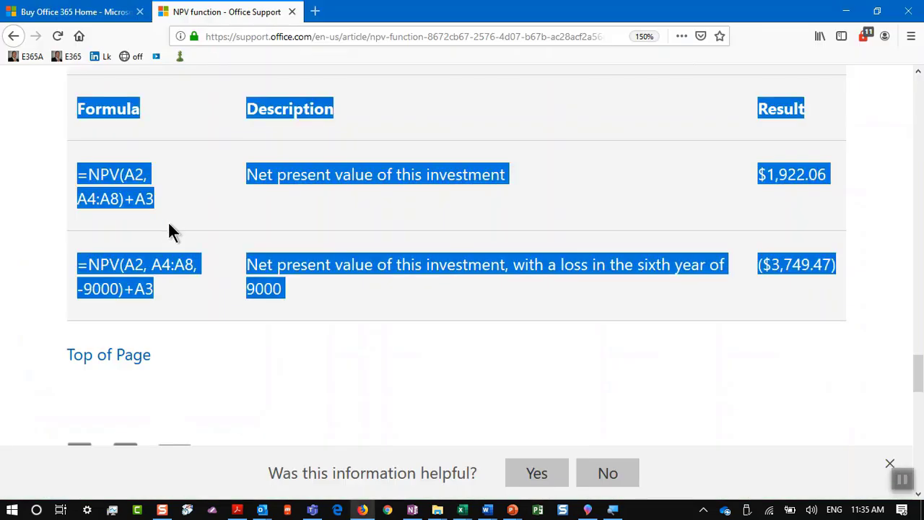
- Switch from the NPV help page to the Efficiency Crash Course V4 presentation
{"action": "left_click", "coordinate": [252, 337]}
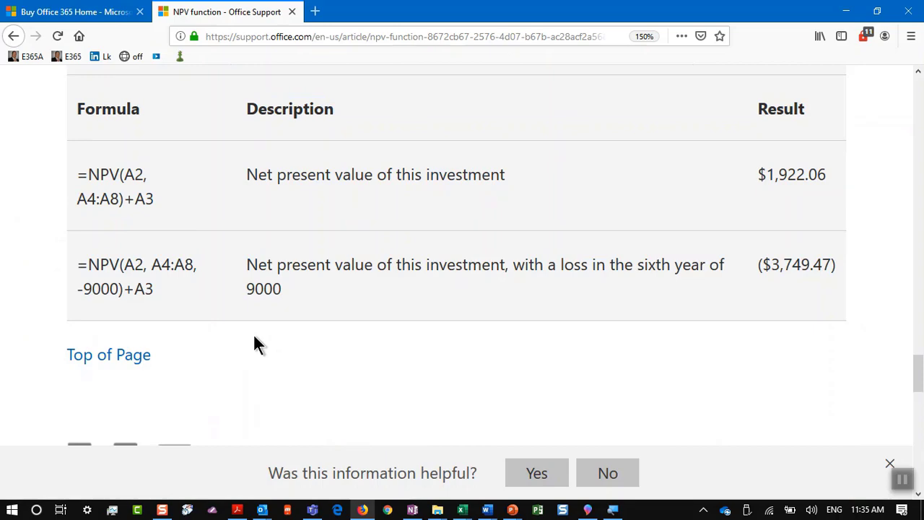
{"action": "key", "text": "alt+Tab"}
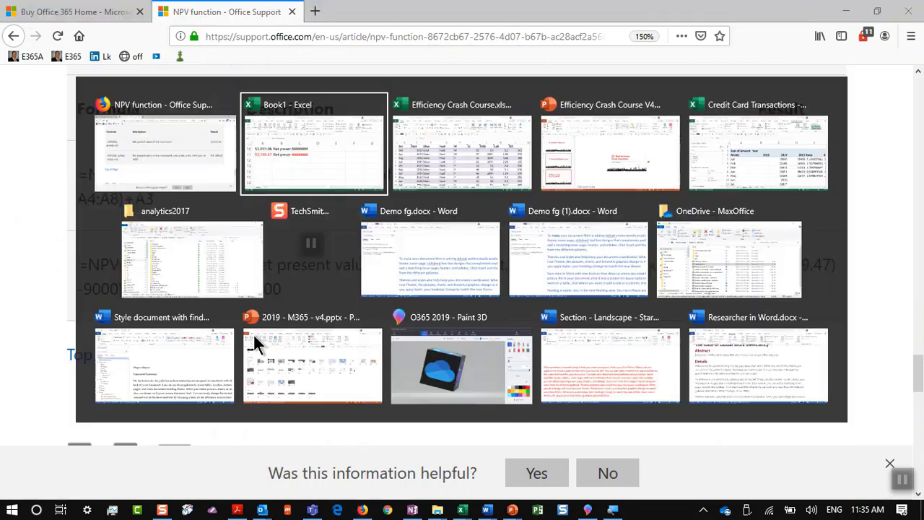
{"action": "key", "text": "alt+Tab"}
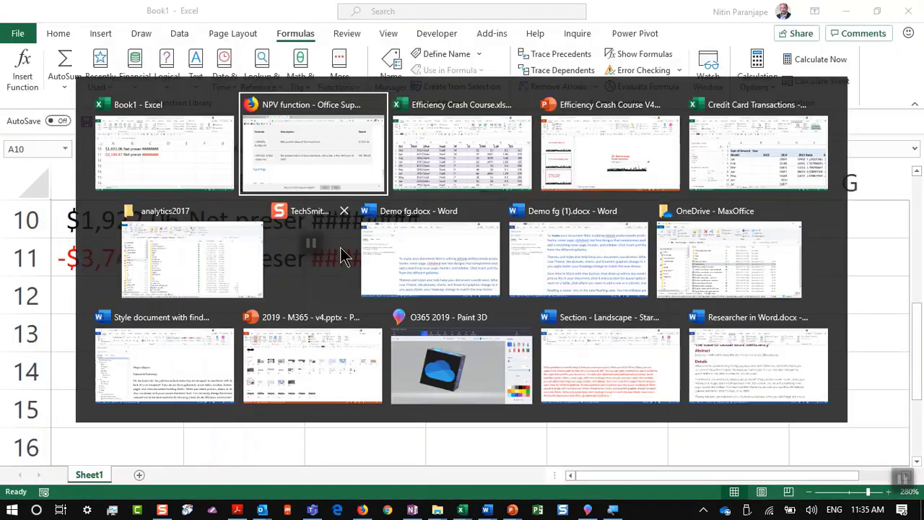
{"action": "key", "text": "alt+Tab"}
{"action": "key", "text": "alt+Tab"}
{"action": "scroll", "coordinate": [175, 382], "scroll_direction": "down", "scroll_amount": 3}
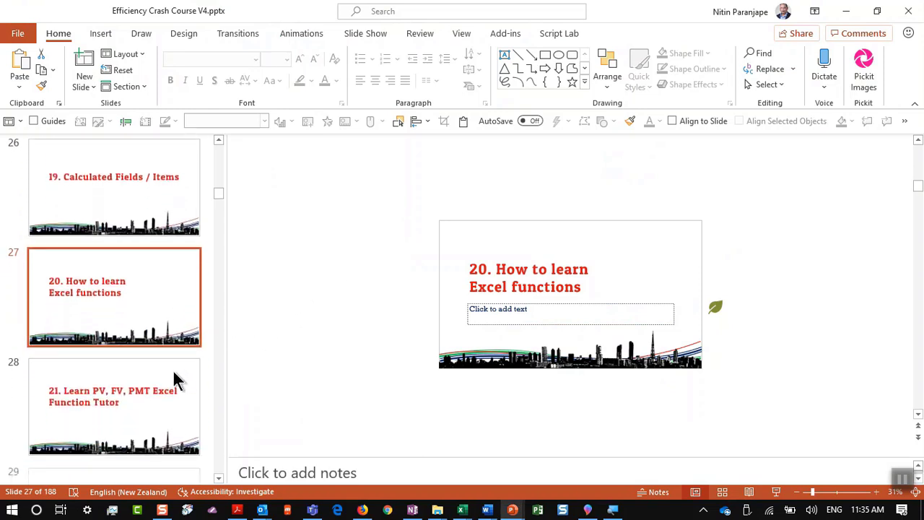
- Present slide 28 '21. Learn PV, FV, PMT Excel Function Tutor', then return to Book1
{"action": "left_click", "coordinate": [171, 363]}
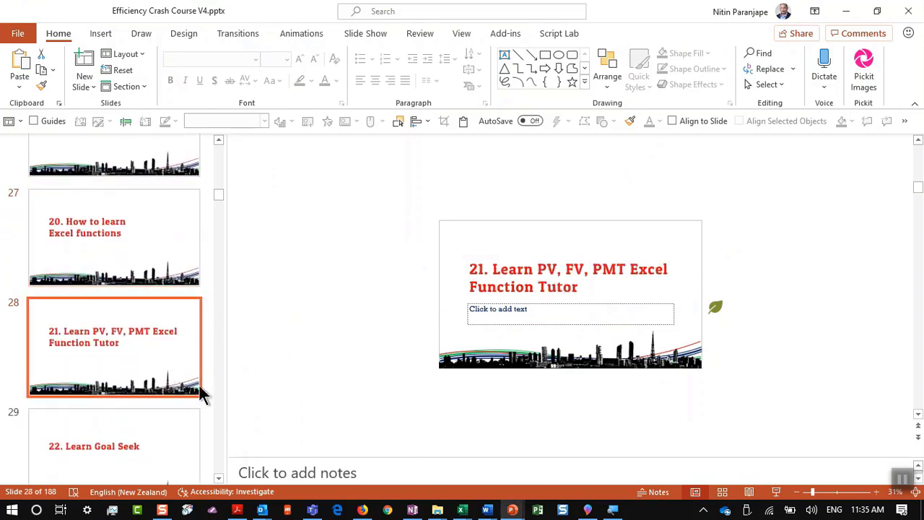
{"action": "left_click", "coordinate": [776, 491]}
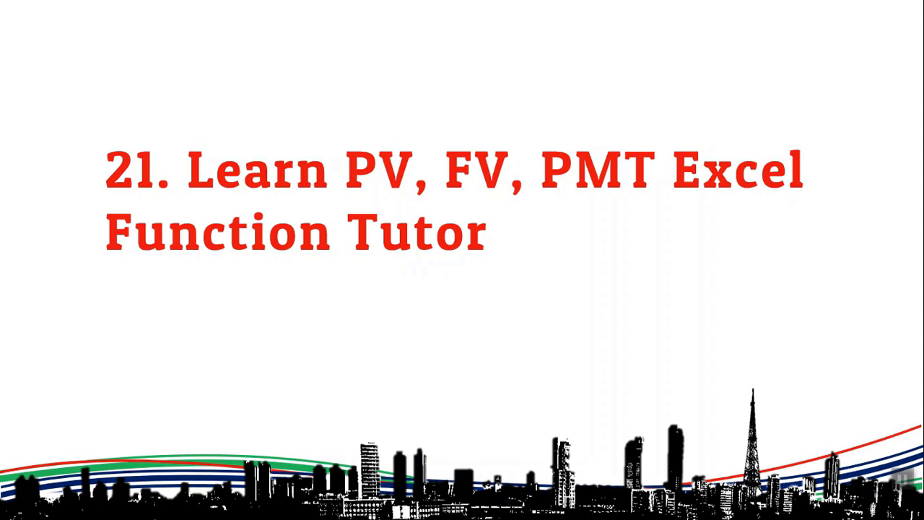
{"action": "key", "text": "Escape"}
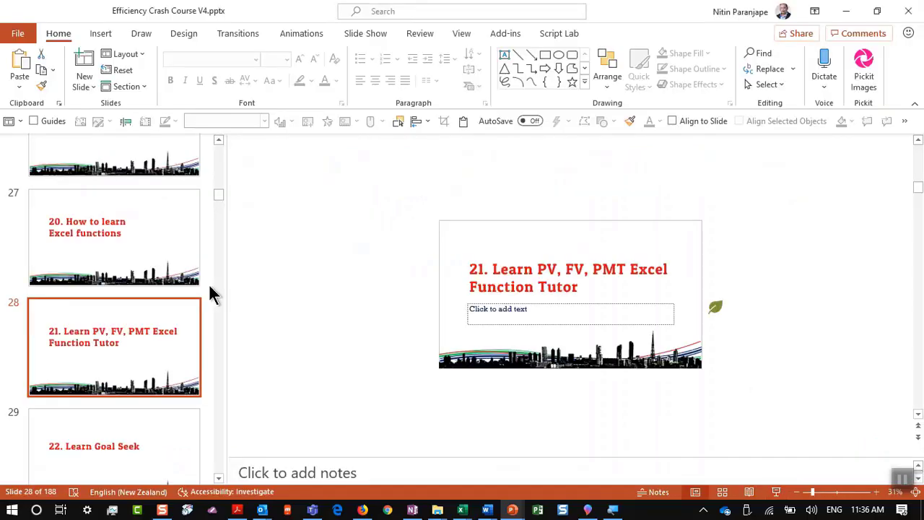
{"action": "key", "text": "alt+Tab"}
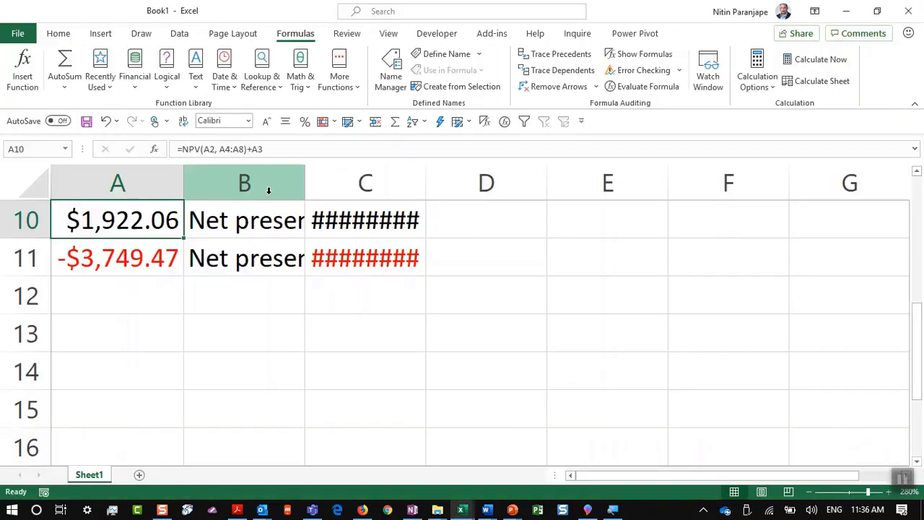
{"action": "left_click", "coordinate": [200, 346]}
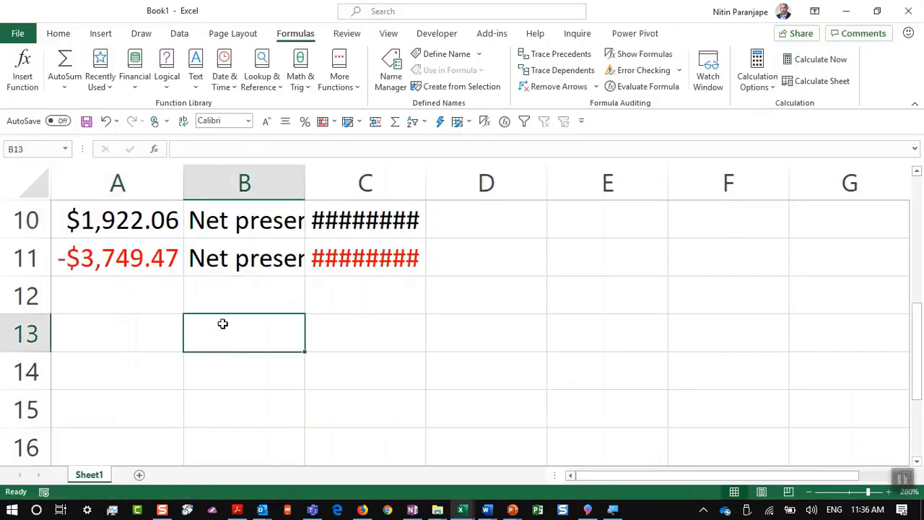
- Start =pmt( in B13 and open the PMT function's help article
{"action": "type", "text": "="}
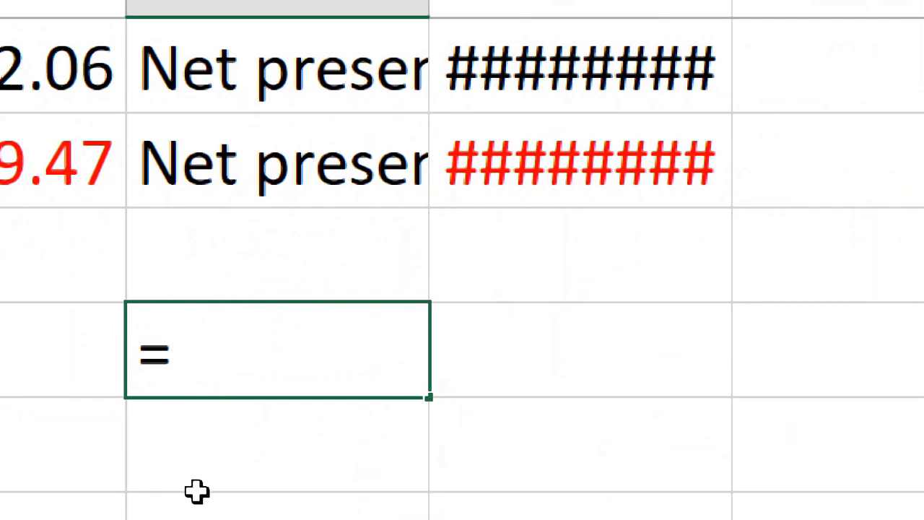
{"action": "type", "text": "pmt("}
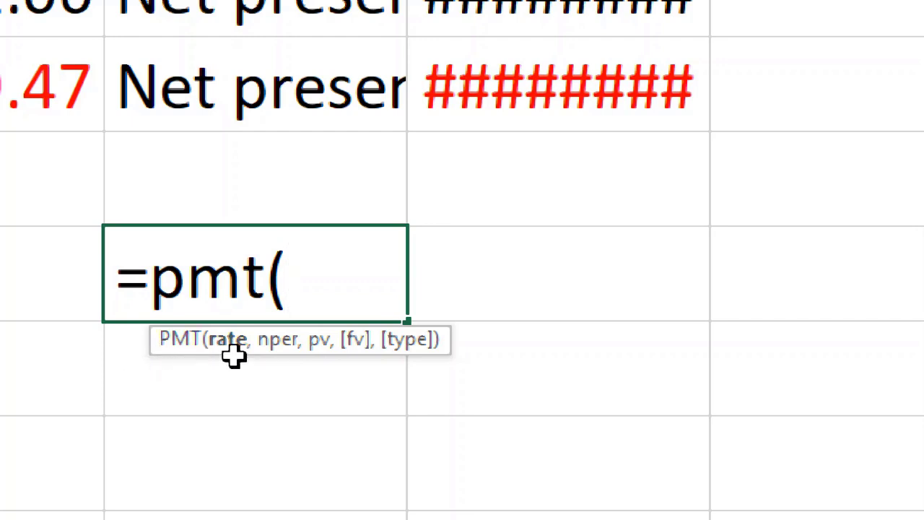
{"action": "left_click", "coordinate": [177, 344]}
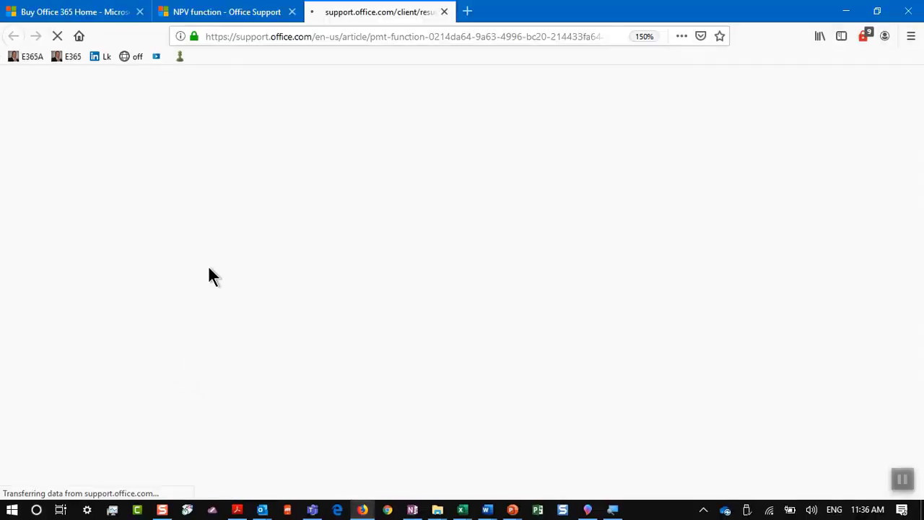
- Open the PMT Excel Formula Coach, zoom in, and scroll through its loan form
{"action": "scroll", "coordinate": [191, 203], "scroll_direction": "down", "scroll_amount": 3}
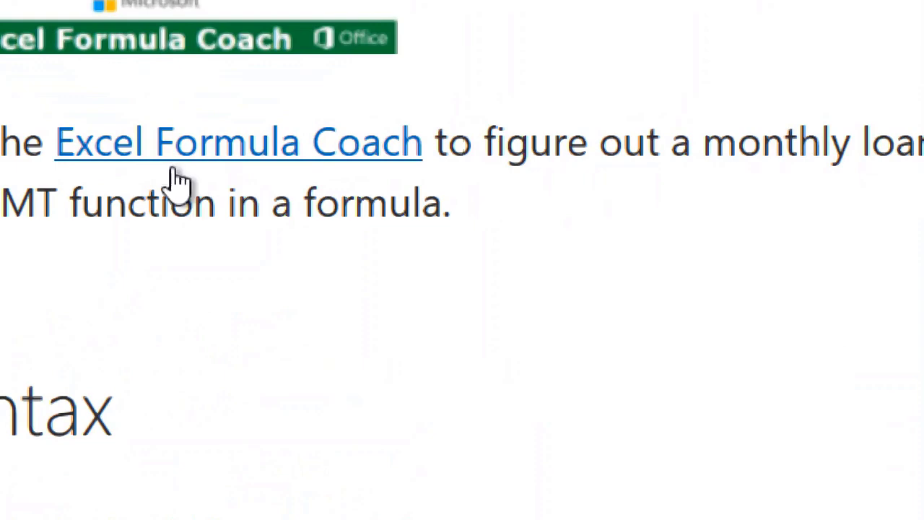
{"action": "left_click", "coordinate": [206, 144]}
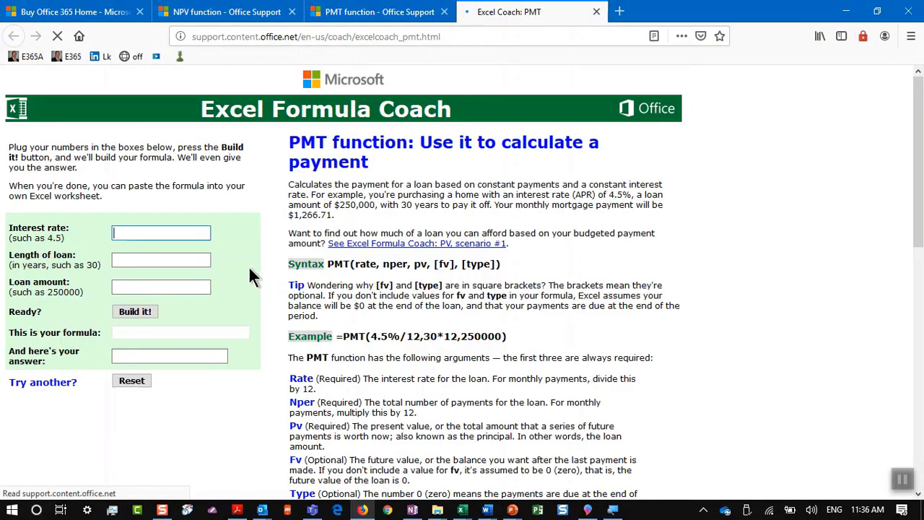
{"action": "key", "text": "ctrl+plus"}
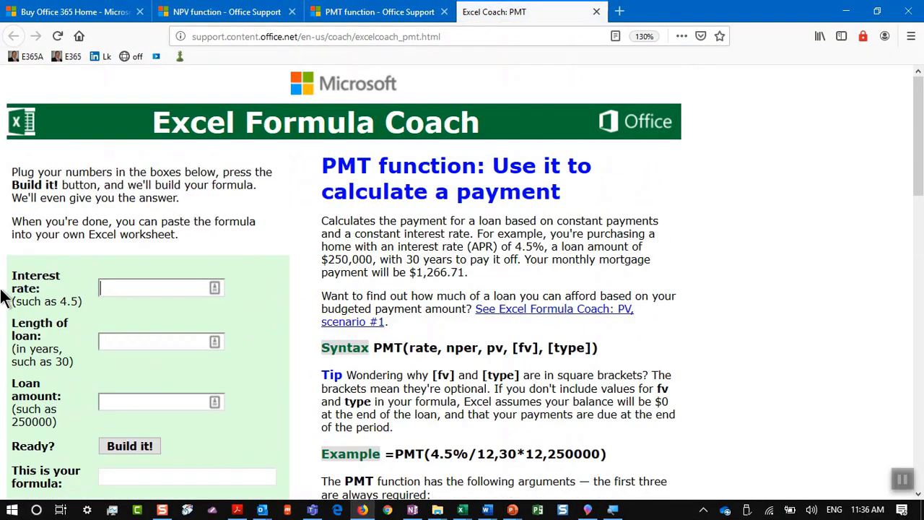
{"action": "scroll", "coordinate": [4, 296], "scroll_direction": "down", "scroll_amount": 3}
{"action": "scroll", "coordinate": [204, 313], "scroll_direction": "up", "scroll_amount": 3}
{"action": "scroll", "coordinate": [1, 410], "scroll_direction": "down", "scroll_amount": 5}
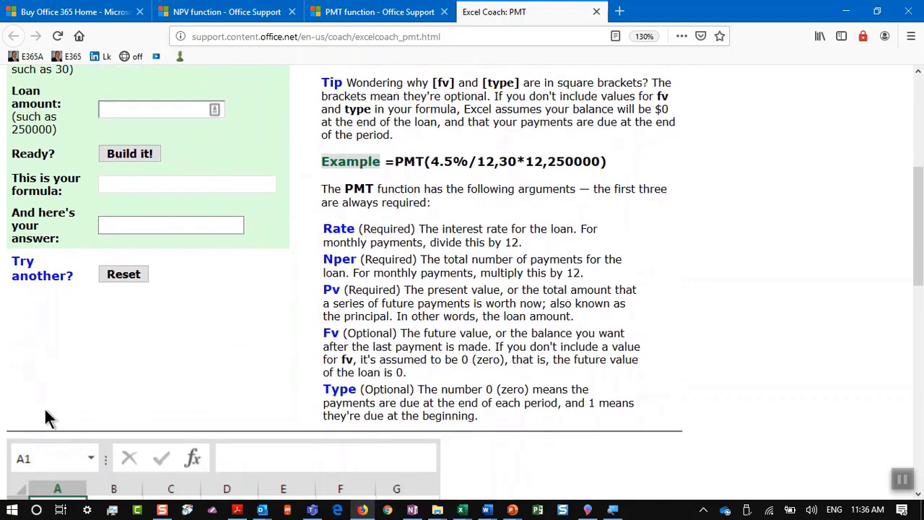
{"action": "scroll", "coordinate": [45, 417], "scroll_direction": "down", "scroll_amount": 2}
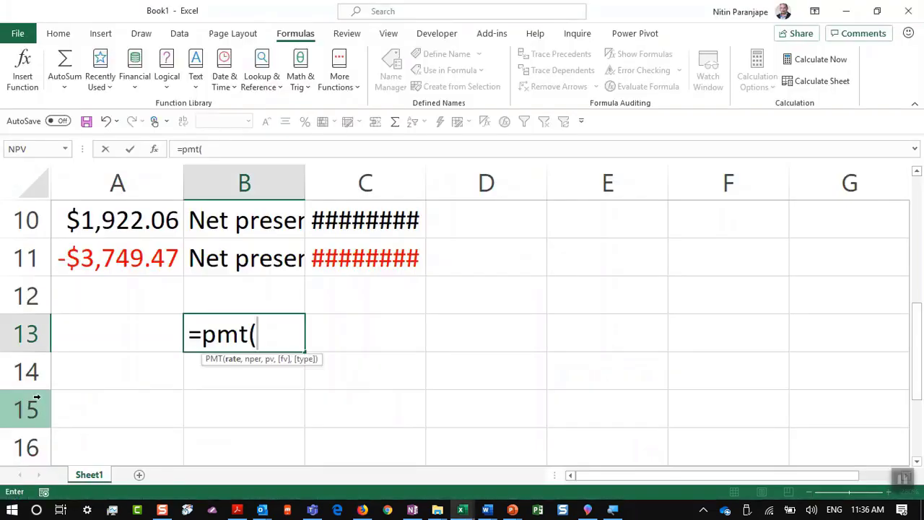
- Cancel the PMT formula, show slide 29 '22. Learn Goal Seek', then bring up analytics2017
{"action": "key", "text": "Escape"}
{"action": "key", "text": "alt+Tab"}
{"action": "key", "text": "alt+Tab"}
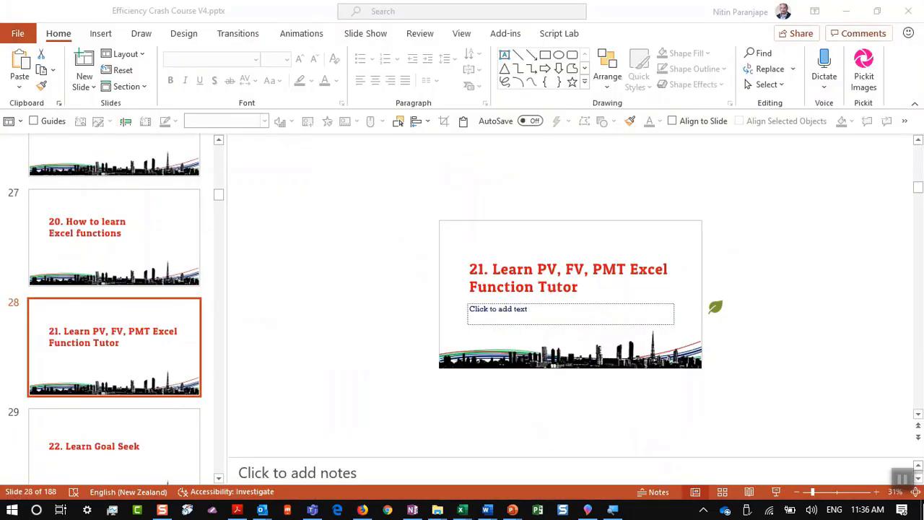
{"action": "left_click", "coordinate": [775, 493]}
{"action": "left_click", "coordinate": [234, 320]}
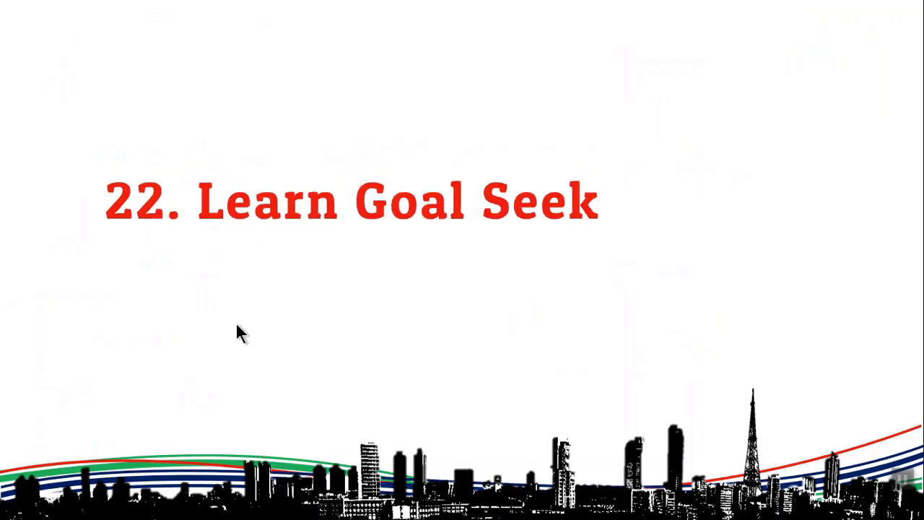
{"action": "key", "text": "Escape"}
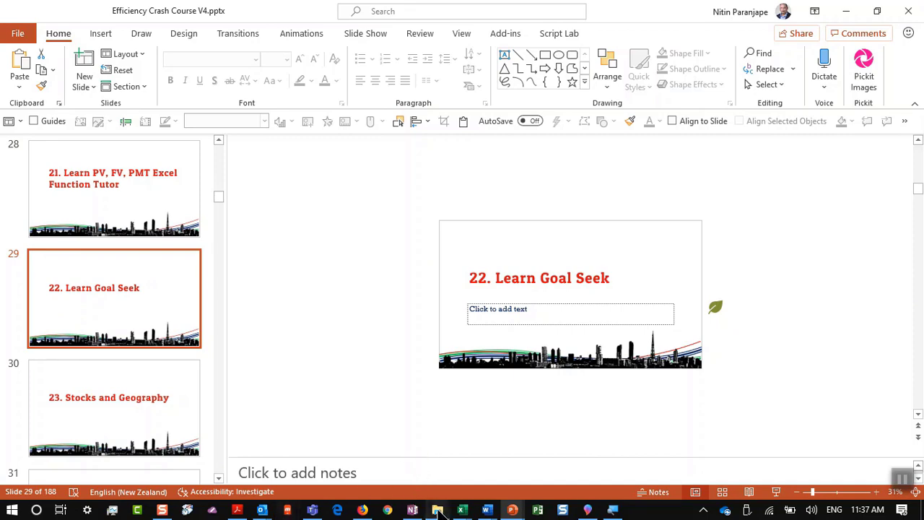
{"action": "mouse_move", "coordinate": [438, 510]}
{"action": "left_click", "coordinate": [413, 462]}
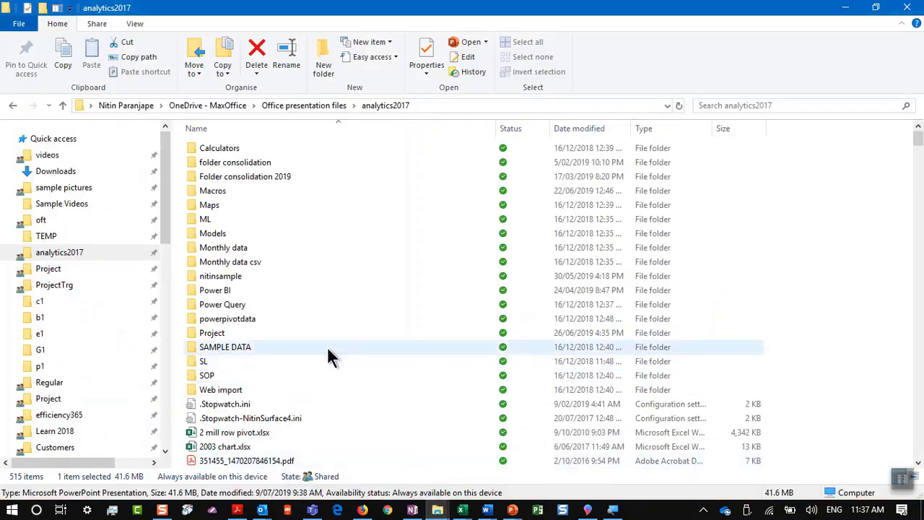
- Open Goal Seek - 2016.xlsx, showing the Loan Calculator with a 533.54 payment
{"action": "key", "text": "g"}
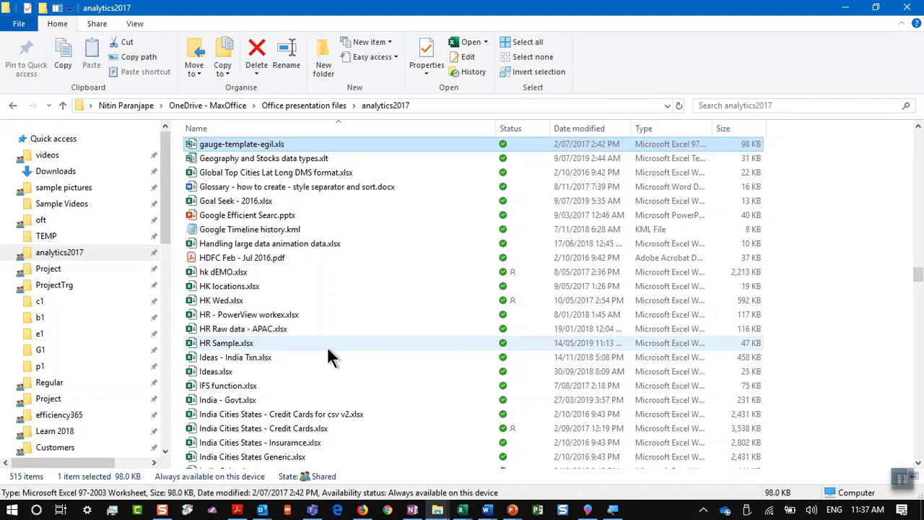
{"action": "double_click", "coordinate": [248, 202]}
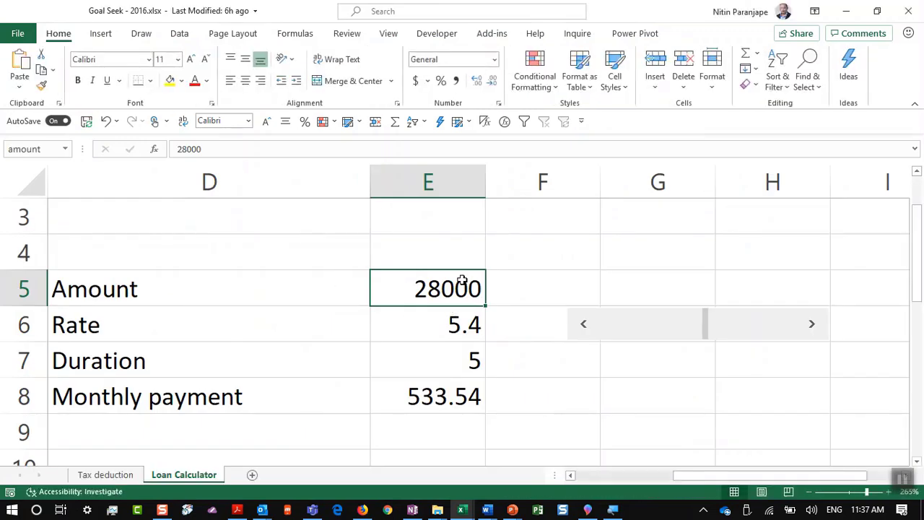
- Enter Amount 30000 and Rate 12, then inspect E8's PMT formula returning 667.33
{"action": "type", "text": "30000"}
{"action": "key", "text": "Return"}
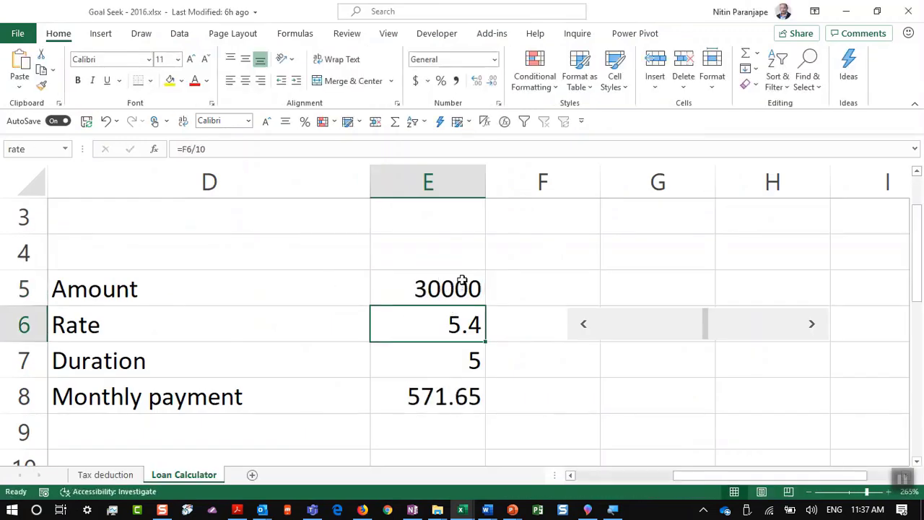
{"action": "type", "text": "12"}
{"action": "key", "text": "Return"}
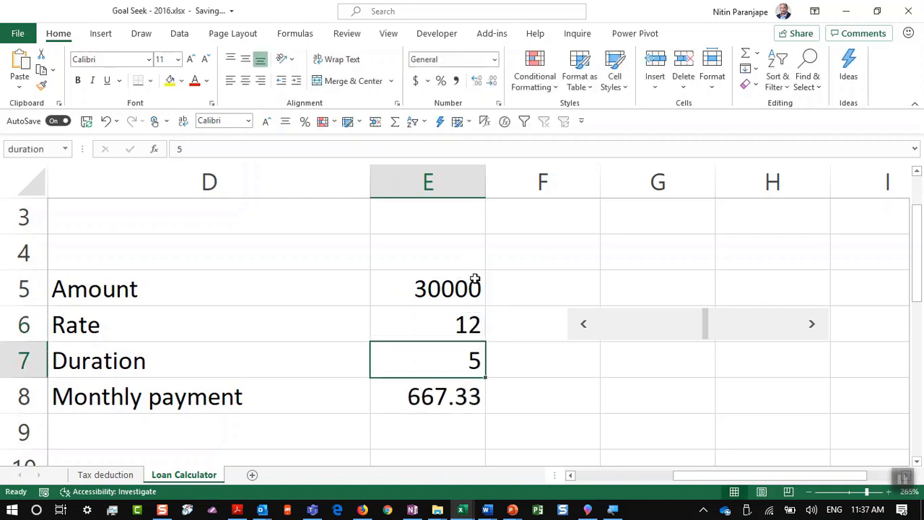
{"action": "left_click", "coordinate": [434, 389]}
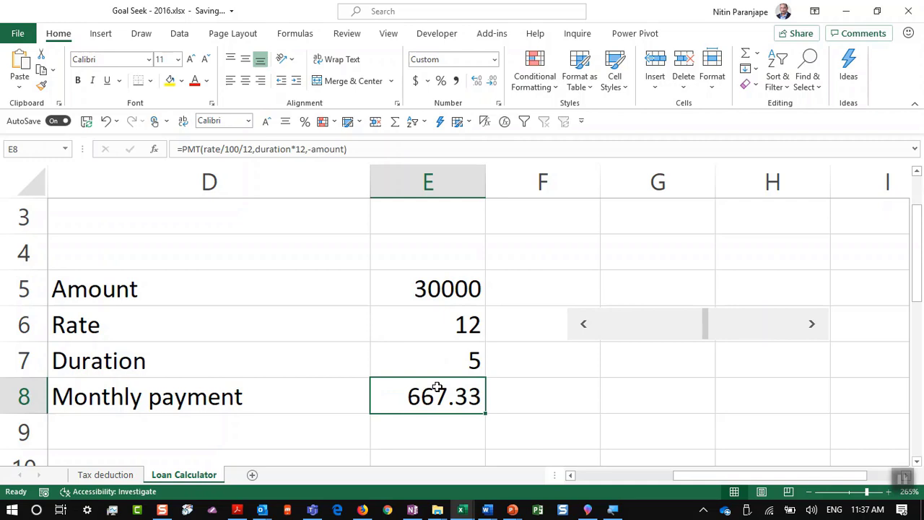
{"action": "key", "text": "F2"}
{"action": "key", "text": "Escape"}
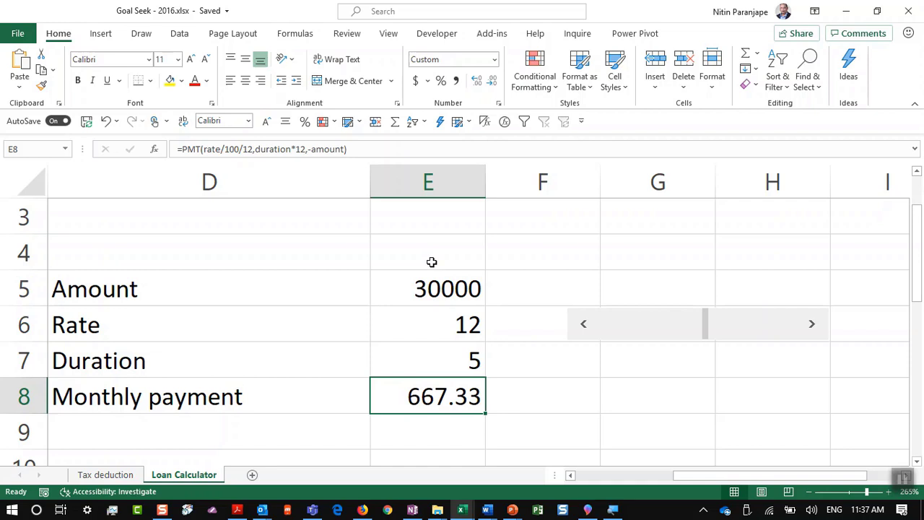
- Start a Goal Seek that sets the monthly payment in E8 to 1200
{"action": "left_click", "coordinate": [426, 285]}
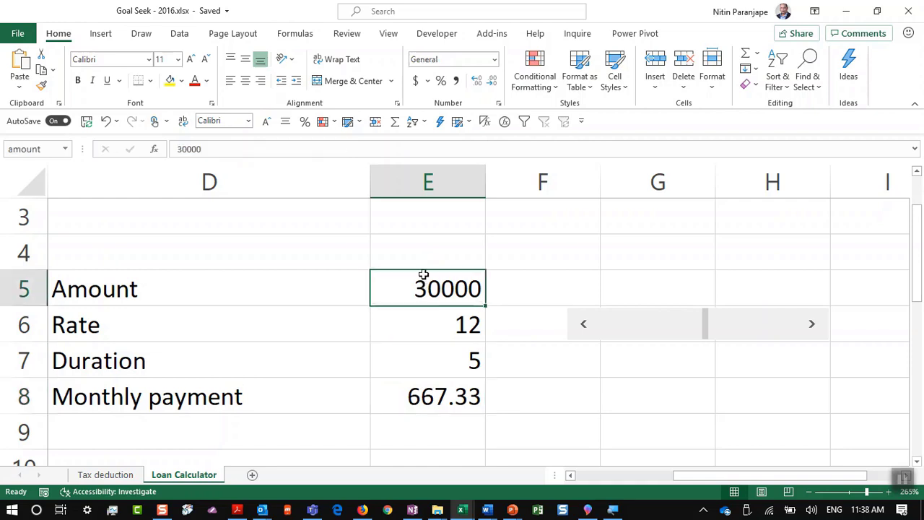
{"action": "left_click", "coordinate": [414, 383]}
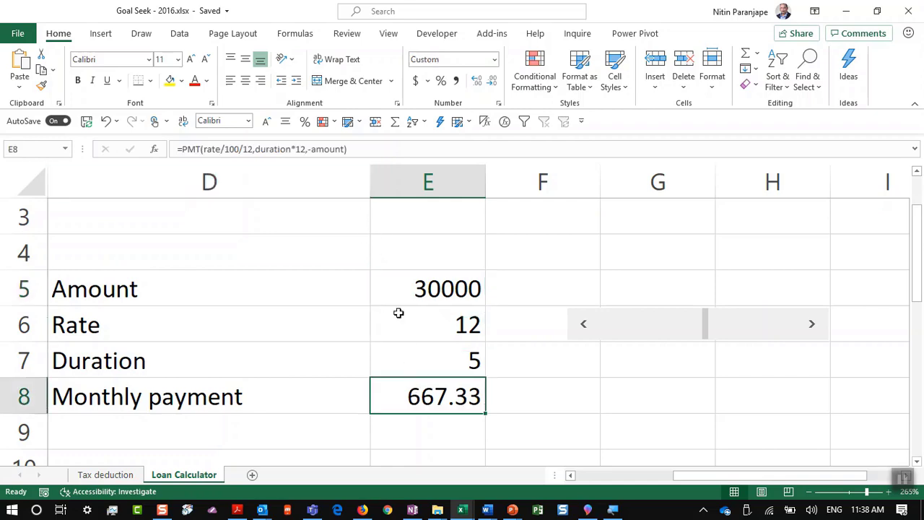
{"action": "left_click", "coordinate": [180, 36]}
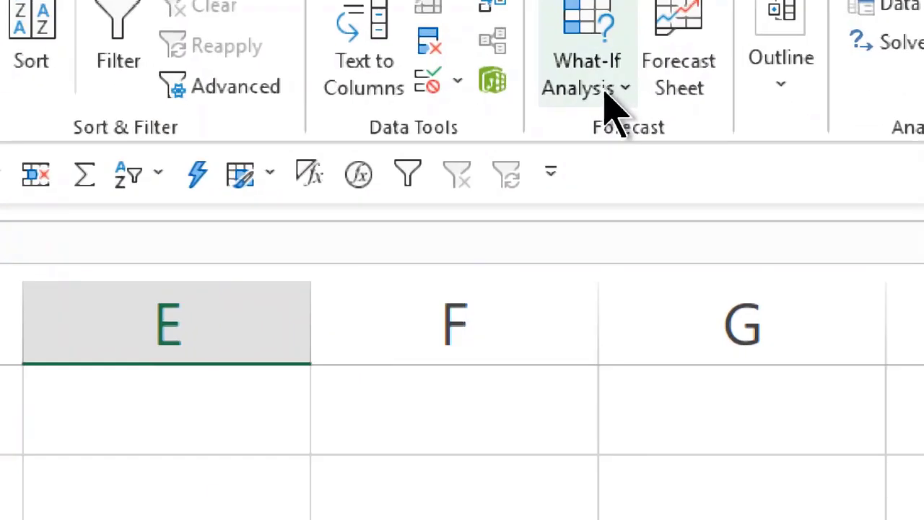
{"action": "left_click", "coordinate": [605, 91]}
{"action": "left_click", "coordinate": [619, 181]}
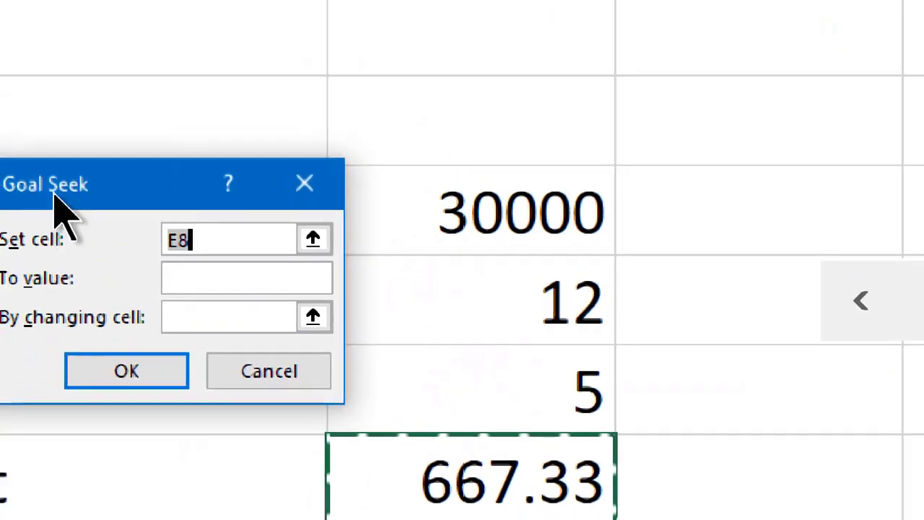
{"action": "left_click_drag", "start_coordinate": [53, 196], "coordinate": [97, 140]}
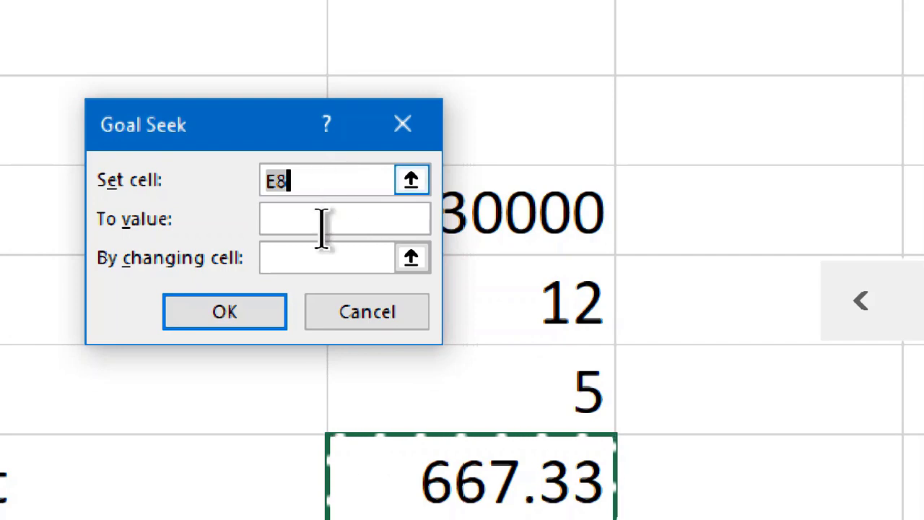
{"action": "left_click", "coordinate": [390, 489]}
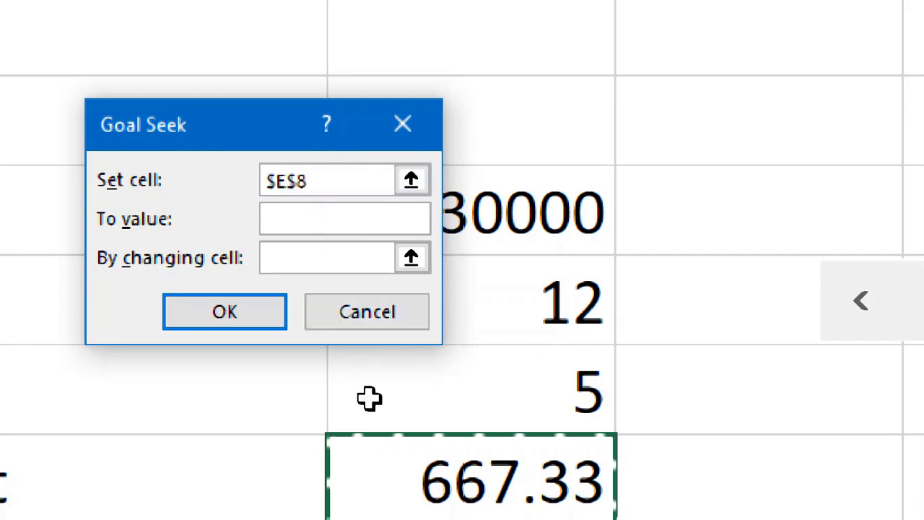
{"action": "left_click", "coordinate": [308, 218]}
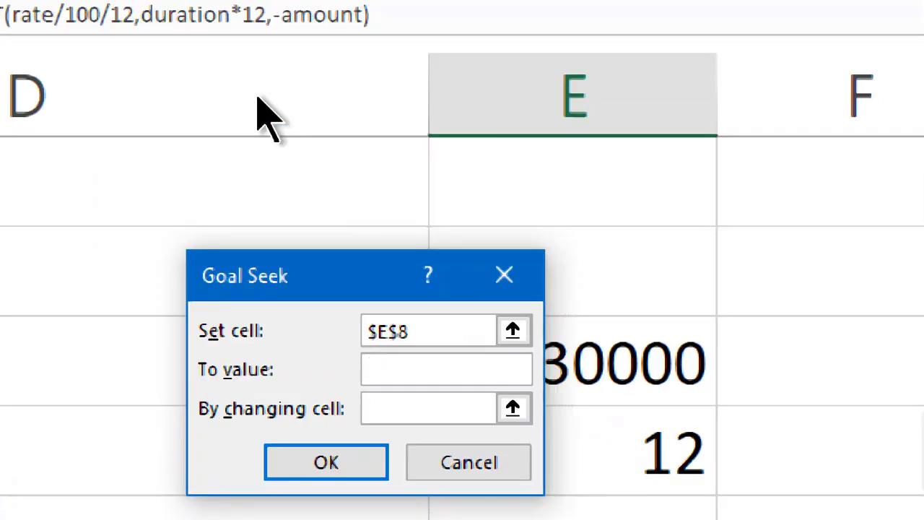
{"action": "type", "text": "1200"}
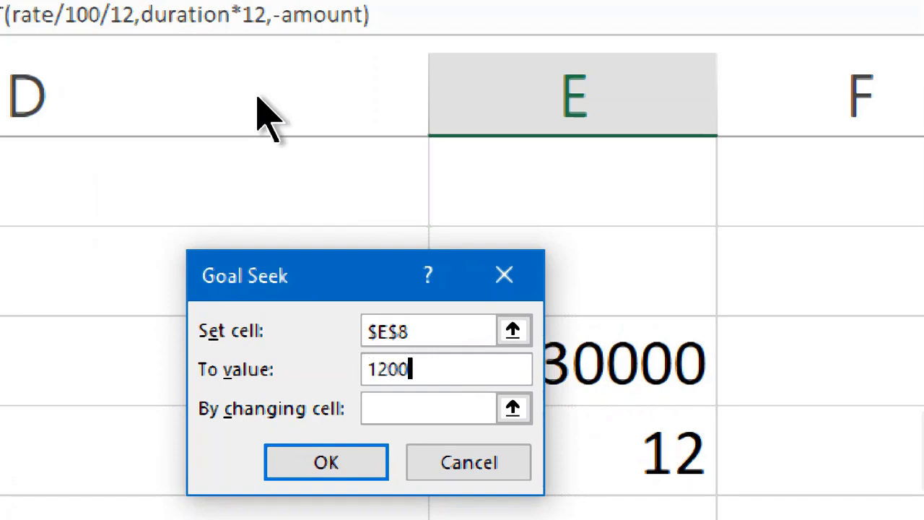
- Vary the loan amount in E5, run it, then discard the 53946 result to keep 30000
{"action": "left_click", "coordinate": [388, 409]}
{"action": "left_click", "coordinate": [687, 387]}
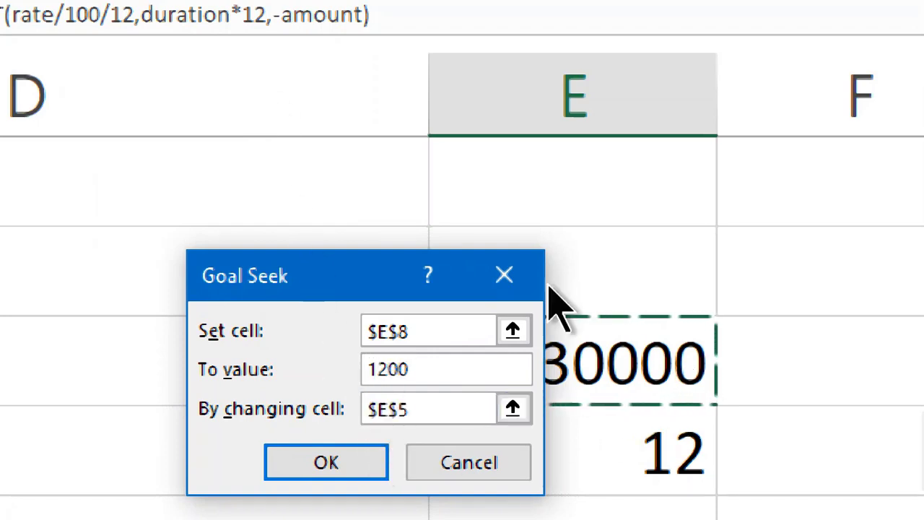
{"action": "left_click_drag", "start_coordinate": [350, 268], "coordinate": [195, 195]}
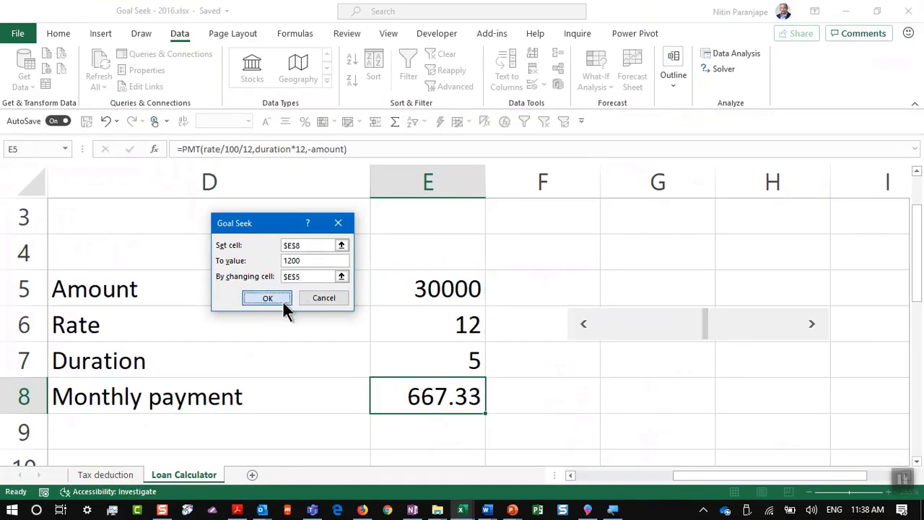
{"action": "left_click", "coordinate": [179, 329]}
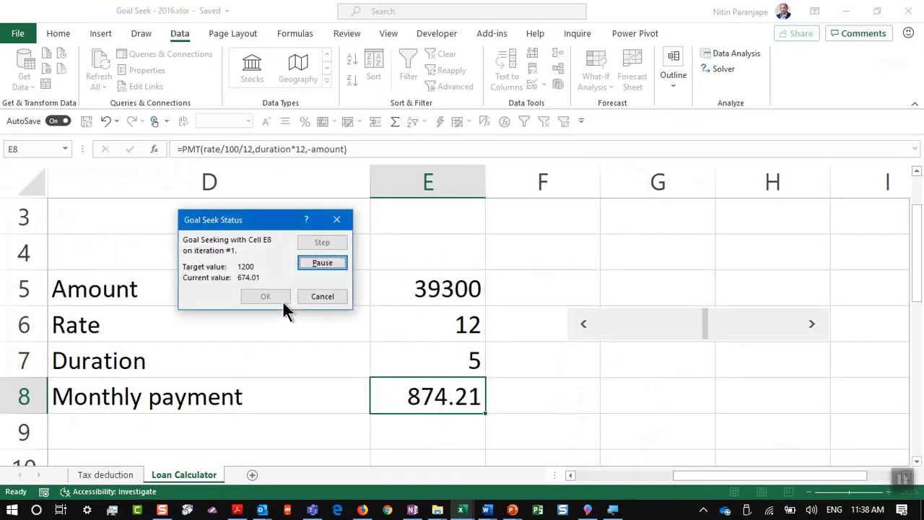
{"action": "left_click", "coordinate": [322, 297]}
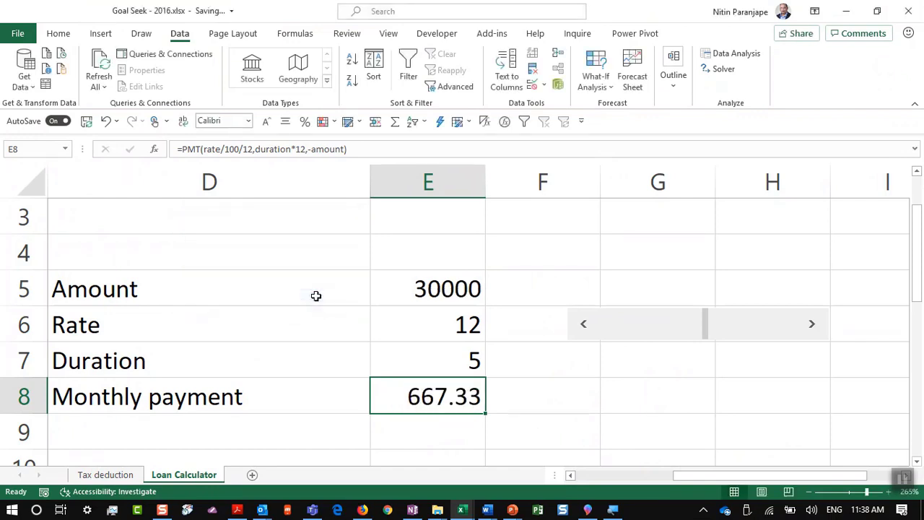
{"action": "left_click", "coordinate": [318, 304]}
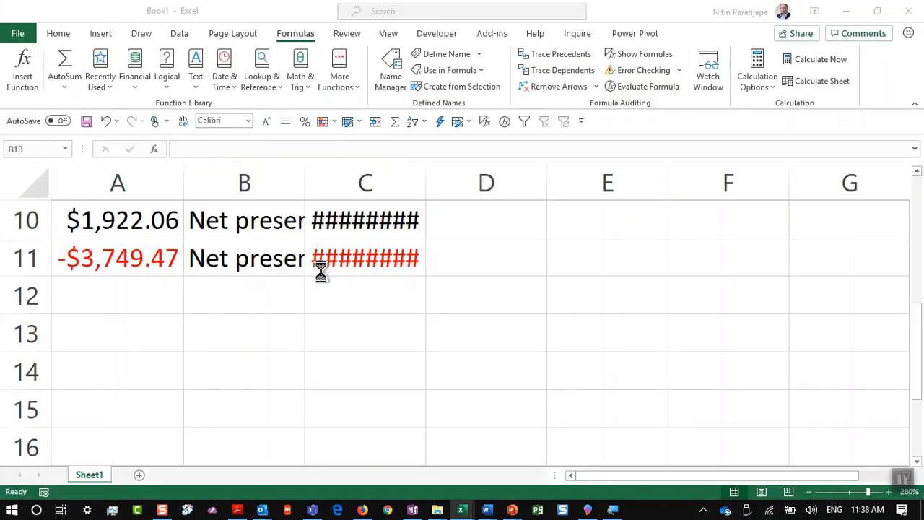
- Switch to the analytics2017 folder window, then show Task View of all open windows
{"action": "key", "text": "alt+Tab"}
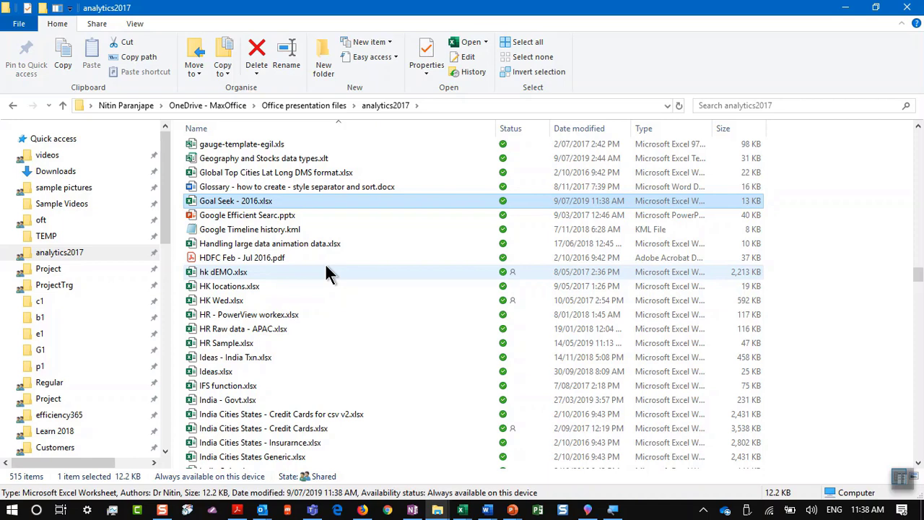
{"action": "key", "text": "super+Tab"}
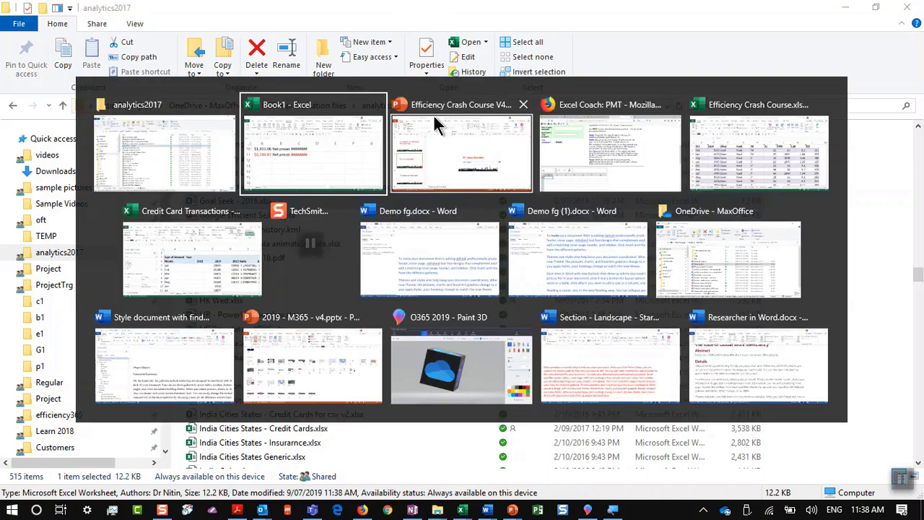
- Show the '23. Stocks and Geography' slide, then switch to Efficiency Crash Course.xlsx in Excel
{"action": "left_click", "coordinate": [434, 116]}
{"action": "left_click", "coordinate": [182, 386]}
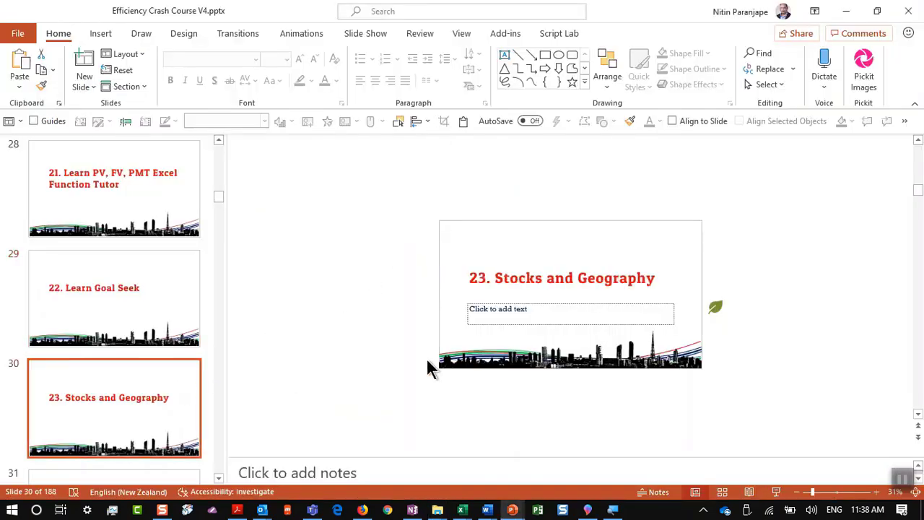
{"action": "mouse_move", "coordinate": [472, 512]}
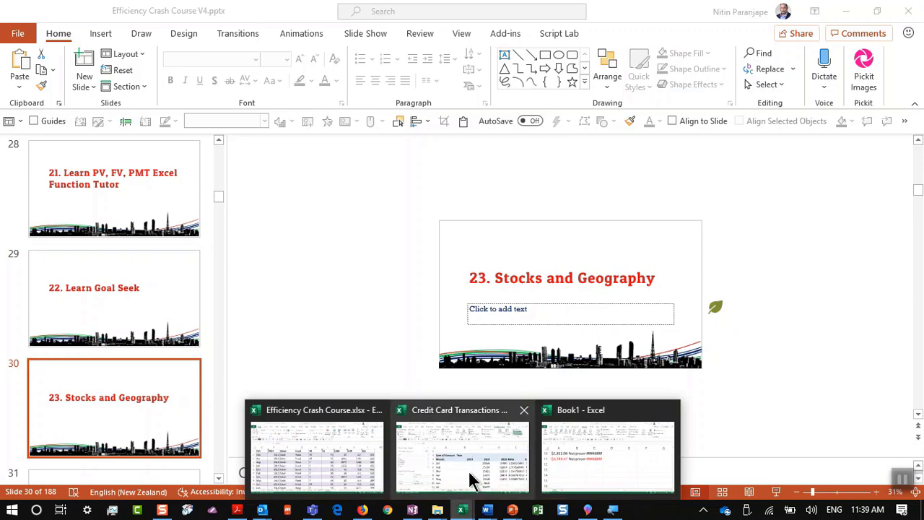
{"action": "left_click", "coordinate": [341, 455]}
{"action": "scroll", "coordinate": [365, 381], "scroll_direction": "down", "scroll_amount": 3}
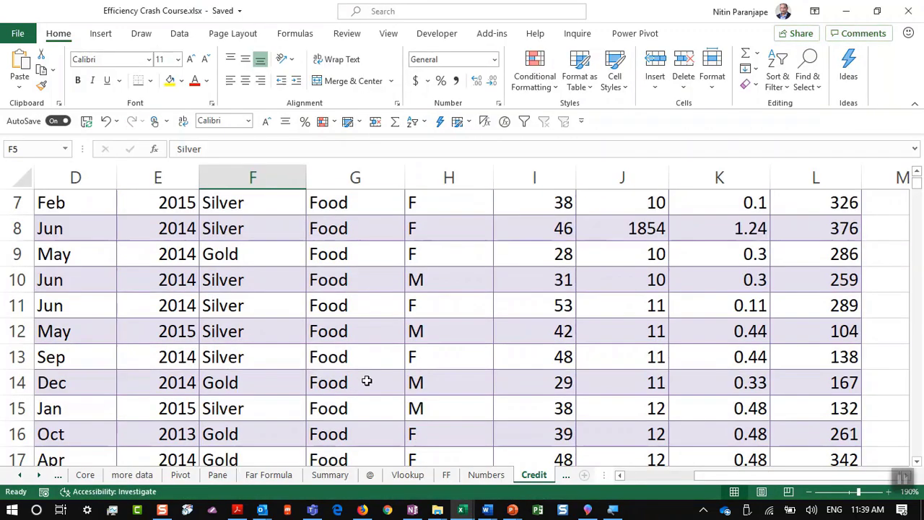
- Activate the Geo sheet from the sheet list and select the HDFC Bank cell C6
{"action": "right_click", "coordinate": [40, 488]}
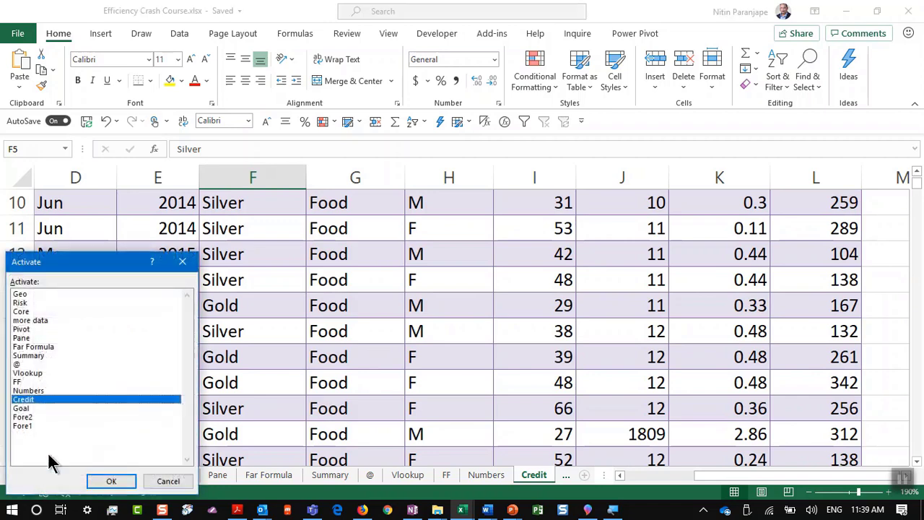
{"action": "left_click", "coordinate": [45, 293]}
{"action": "left_click", "coordinate": [127, 481]}
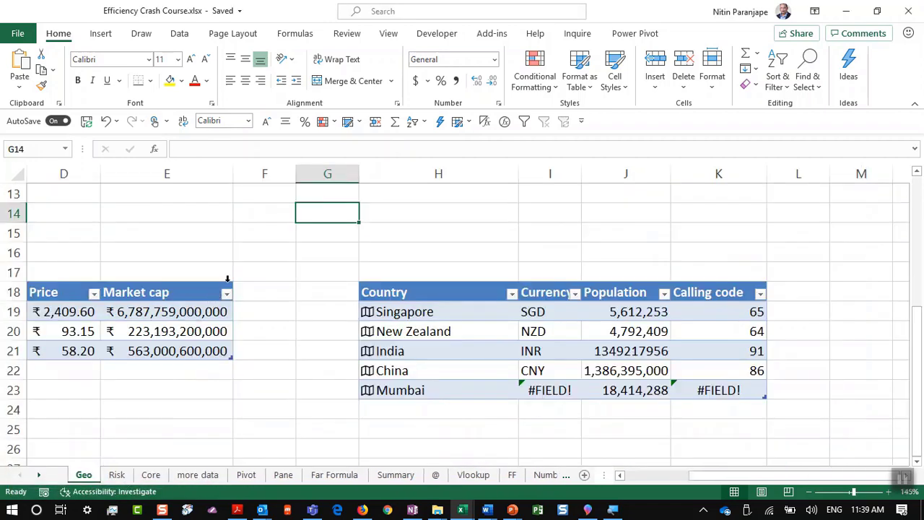
{"action": "key", "text": "ctrl+Home"}
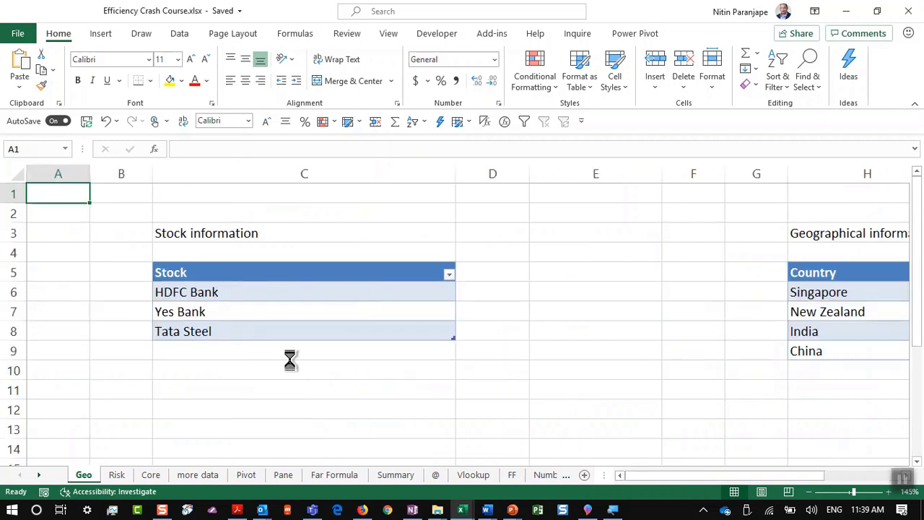
{"action": "scroll", "coordinate": [292, 355], "scroll_direction": "up", "scroll_amount": 2}
{"action": "left_click", "coordinate": [419, 323]}
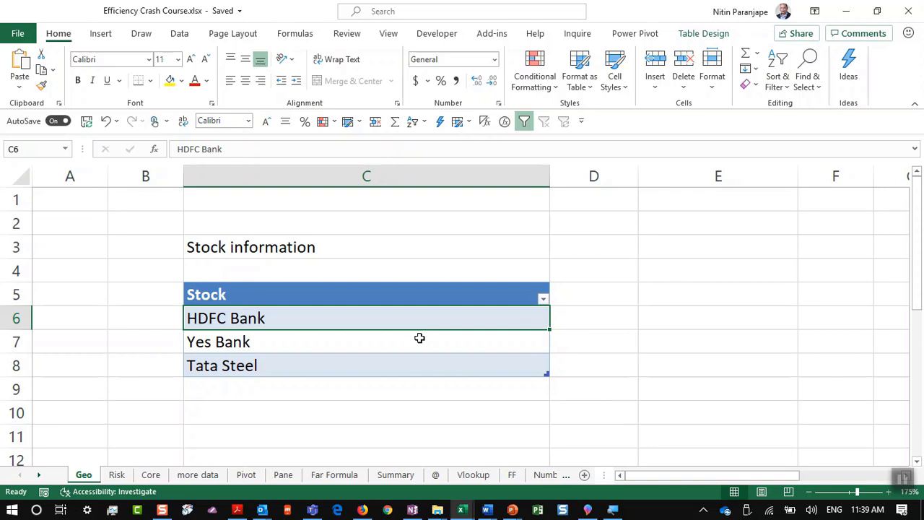
- Convert HDFC Bank, Yes Bank and Tata Steel to Stocks, linking Tata Steel to Tata Steel Ltd (XBOM:890144)
{"action": "scroll", "coordinate": [407, 361], "scroll_direction": "up", "scroll_amount": 3}
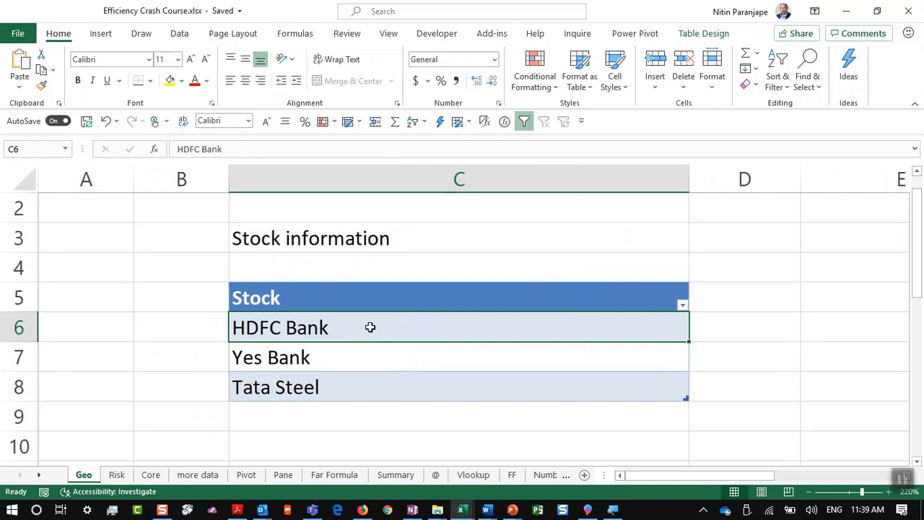
{"action": "left_click_drag", "start_coordinate": [369, 325], "coordinate": [375, 374]}
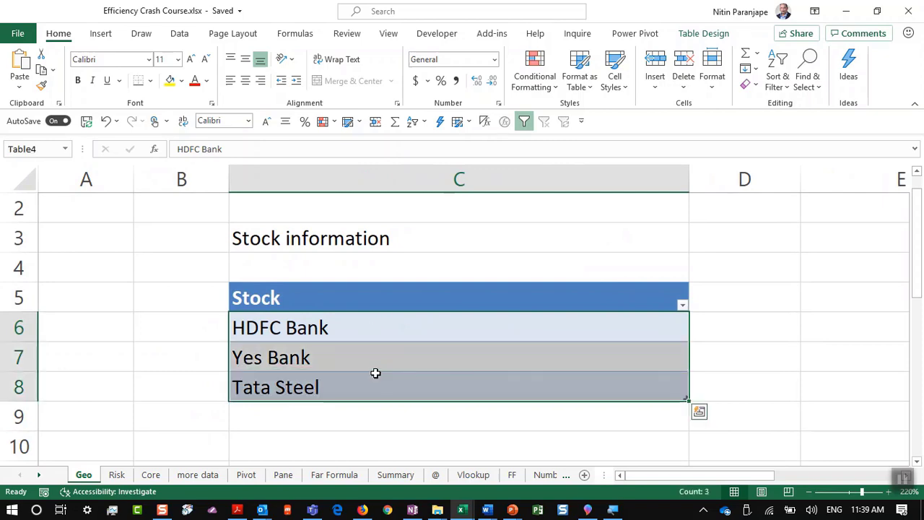
{"action": "left_click", "coordinate": [179, 34]}
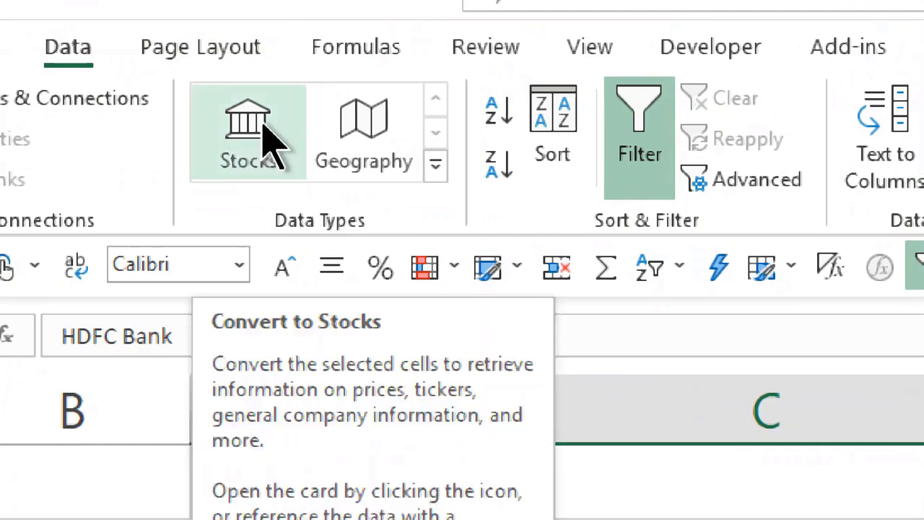
{"action": "left_click", "coordinate": [267, 137]}
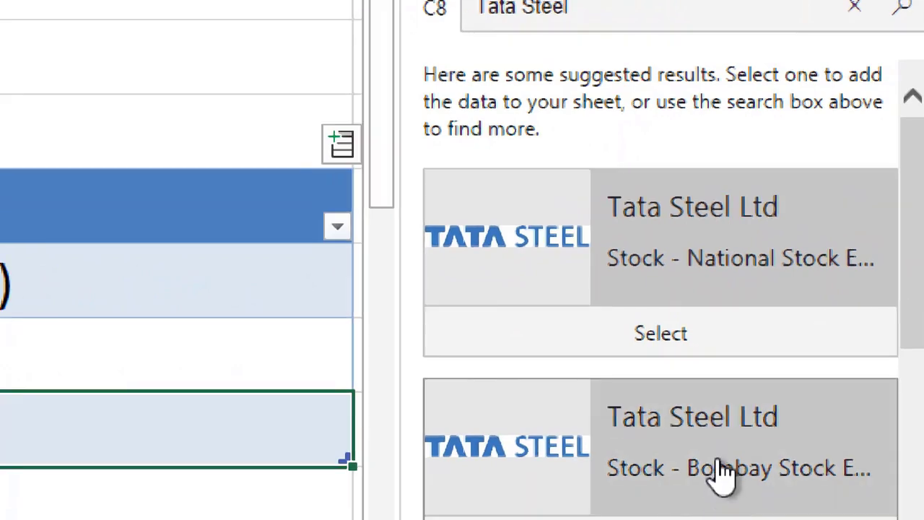
{"action": "scroll", "coordinate": [705, 511], "scroll_direction": "down", "scroll_amount": 5}
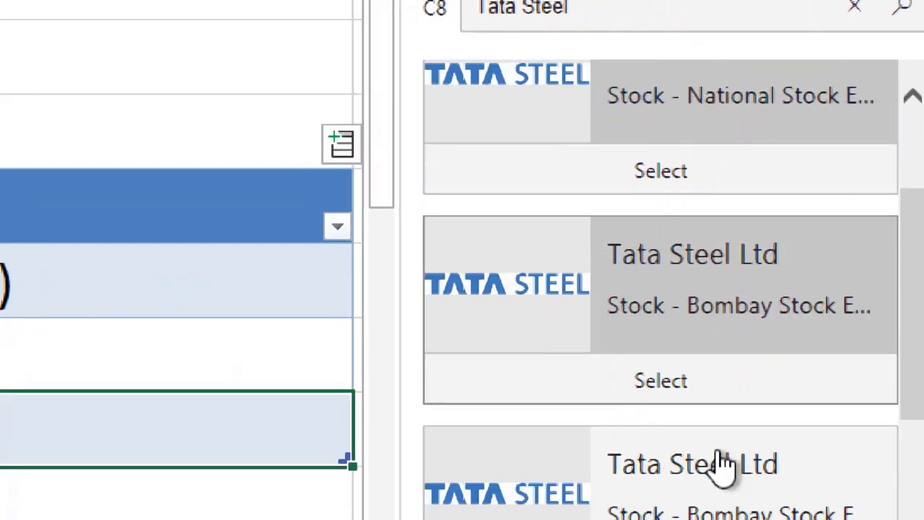
{"action": "scroll", "coordinate": [718, 469], "scroll_direction": "down", "scroll_amount": 4}
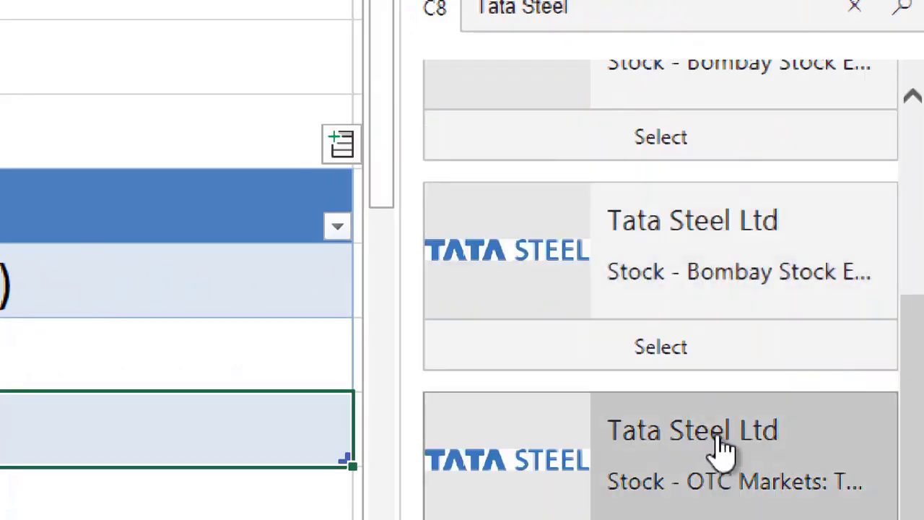
{"action": "scroll", "coordinate": [659, 144], "scroll_direction": "up", "scroll_amount": 2}
{"action": "left_click", "coordinate": [654, 137]}
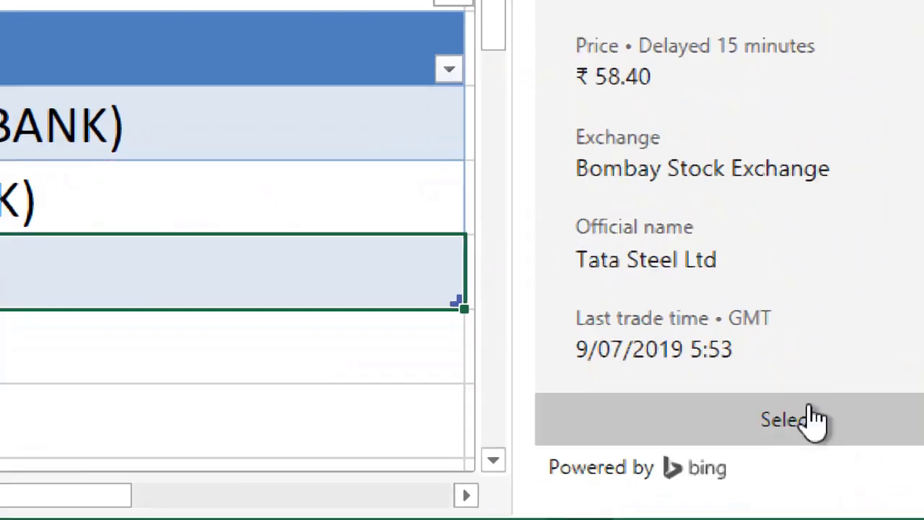
{"action": "left_click", "coordinate": [827, 446]}
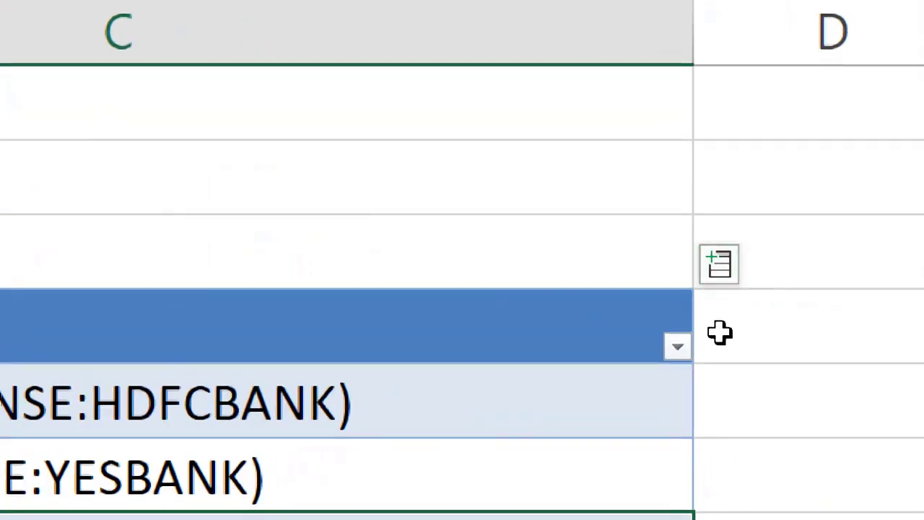
- Add Price and Market cap columns to the Stock table from the stock data fields
{"action": "left_click", "coordinate": [734, 267]}
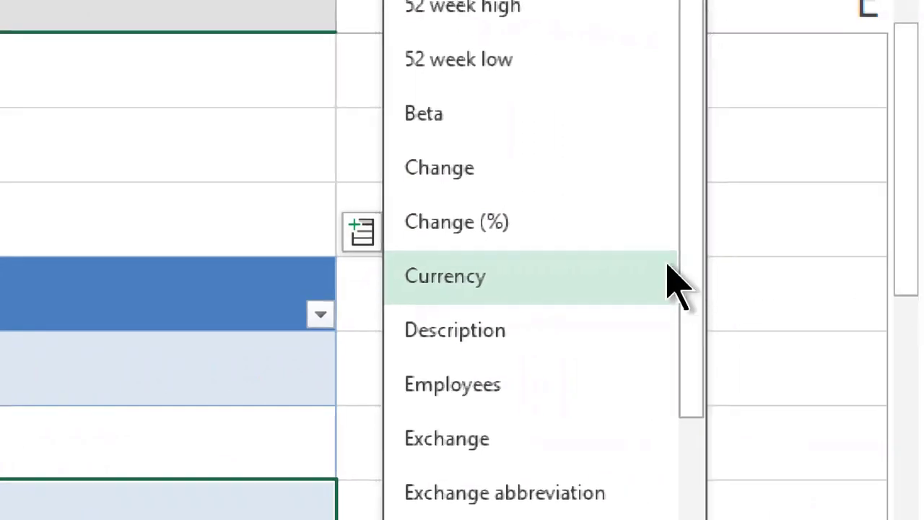
{"action": "scroll", "coordinate": [649, 292], "scroll_direction": "down", "scroll_amount": 1}
{"action": "scroll", "coordinate": [635, 321], "scroll_direction": "down", "scroll_amount": 2}
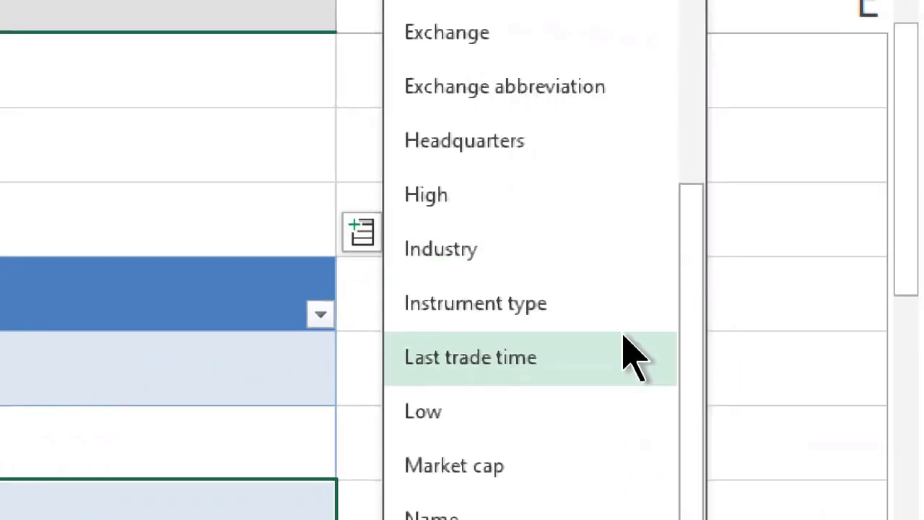
{"action": "scroll", "coordinate": [632, 354], "scroll_direction": "down", "scroll_amount": 2}
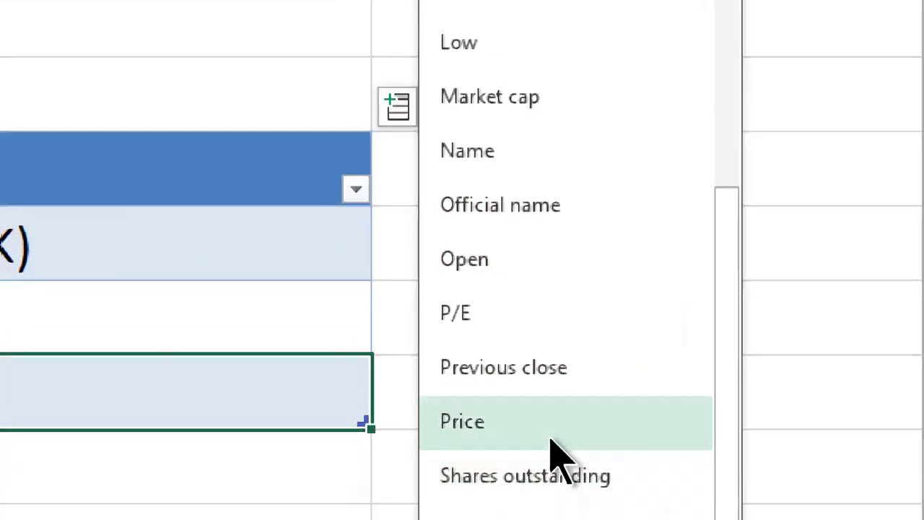
{"action": "left_click", "coordinate": [548, 437]}
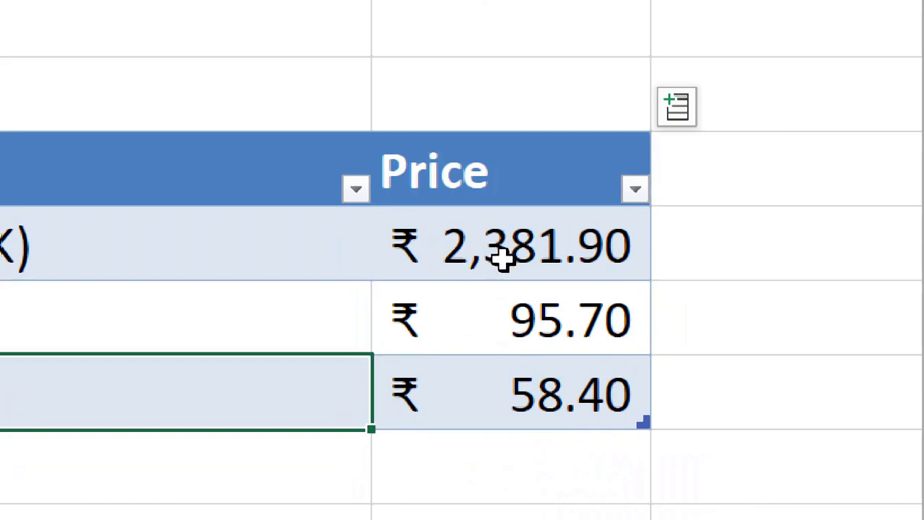
{"action": "left_click", "coordinate": [677, 108]}
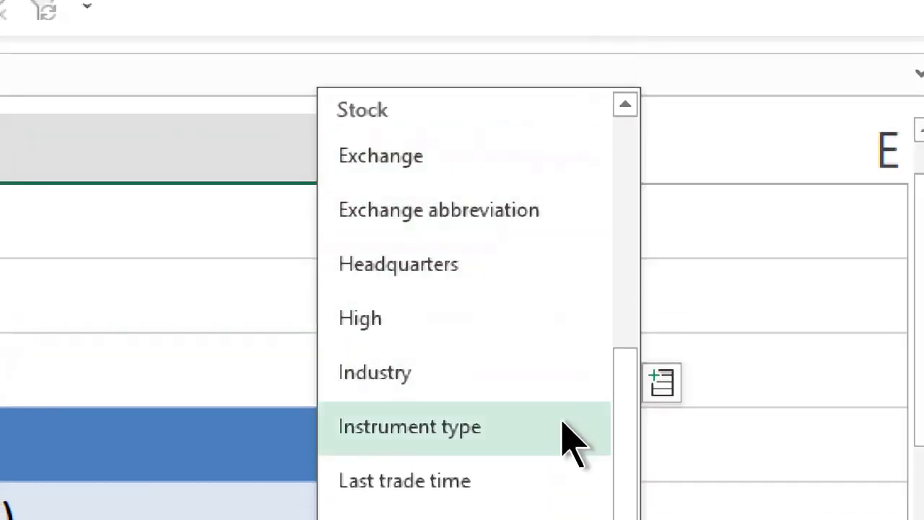
{"action": "scroll", "coordinate": [565, 462], "scroll_direction": "down", "scroll_amount": 2}
{"action": "left_click", "coordinate": [552, 350]}
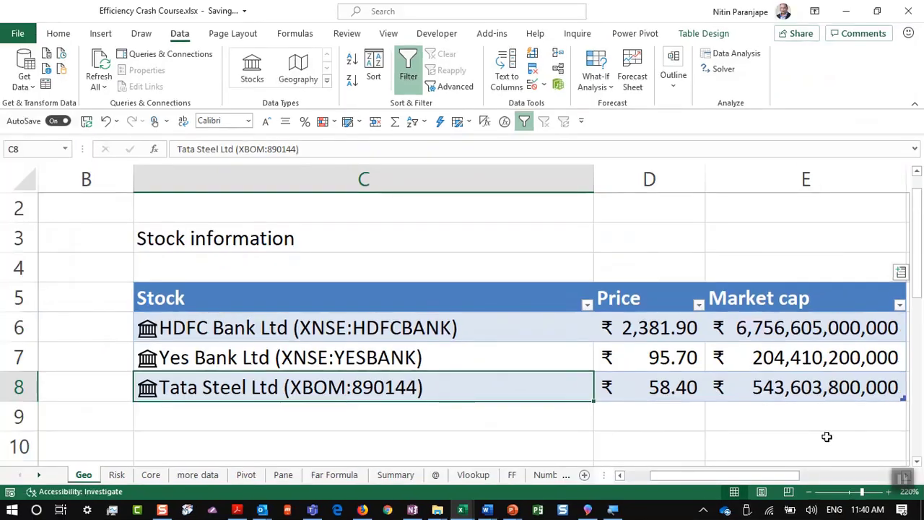
{"action": "key", "text": "ctrl+Right"}
{"action": "key", "text": "ctrl+Right"}
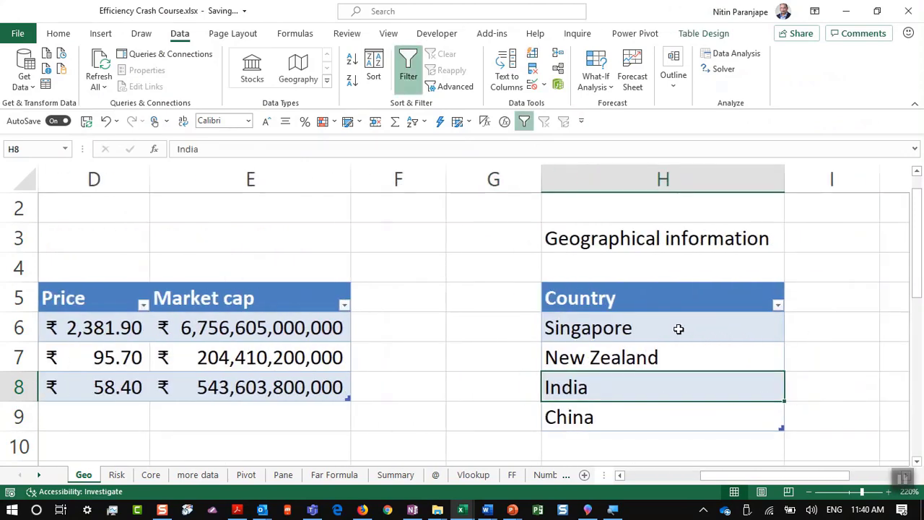
- Convert the country names in H6:H9 to Geography data and add Mumbai in H10
{"action": "left_click_drag", "start_coordinate": [660, 317], "coordinate": [657, 404]}
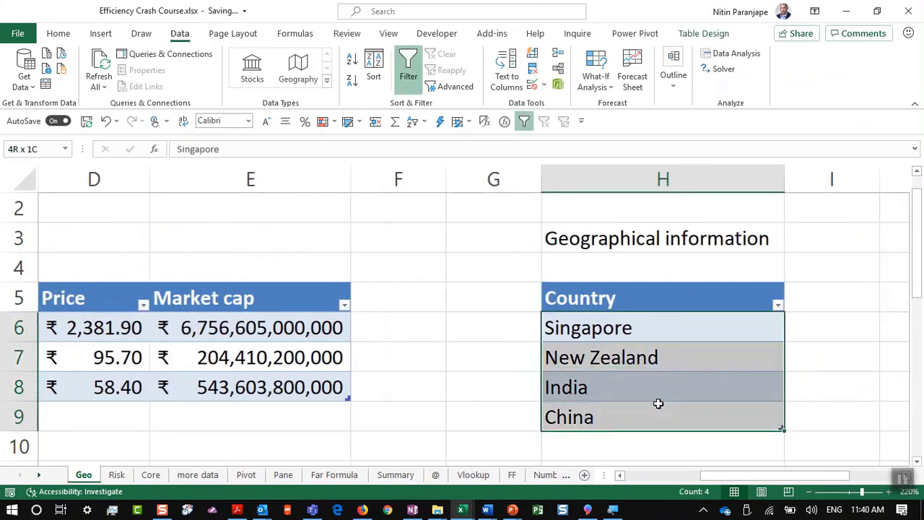
{"action": "left_click", "coordinate": [309, 72]}
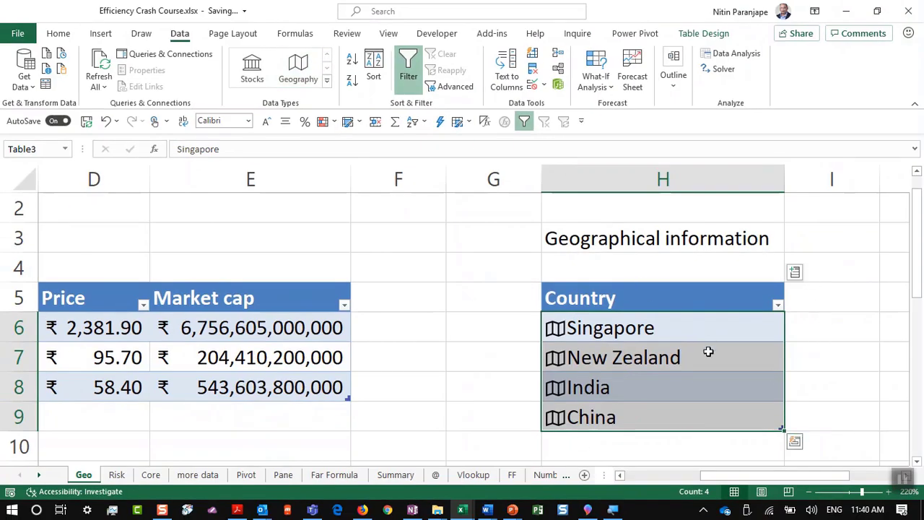
{"action": "left_click", "coordinate": [707, 351]}
{"action": "left_click", "coordinate": [654, 440]}
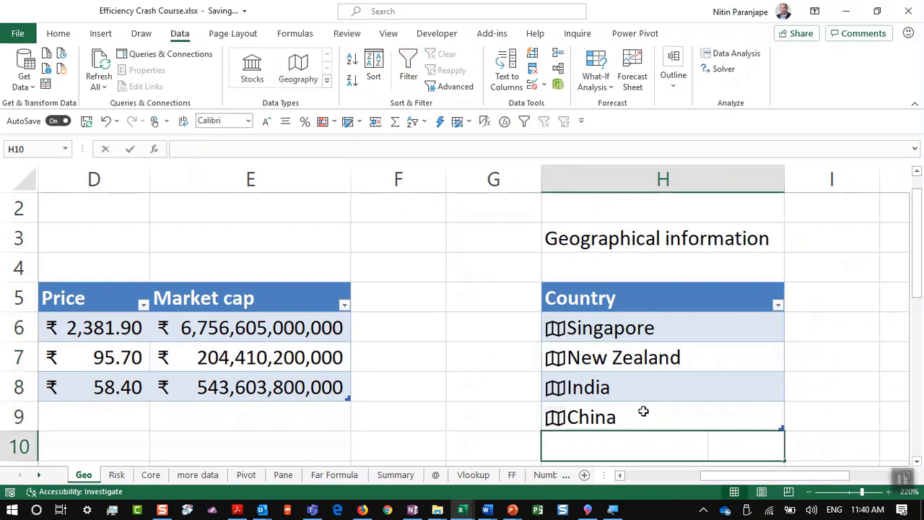
{"action": "type", "text": "Mumbai"}
{"action": "key", "text": "Return"}
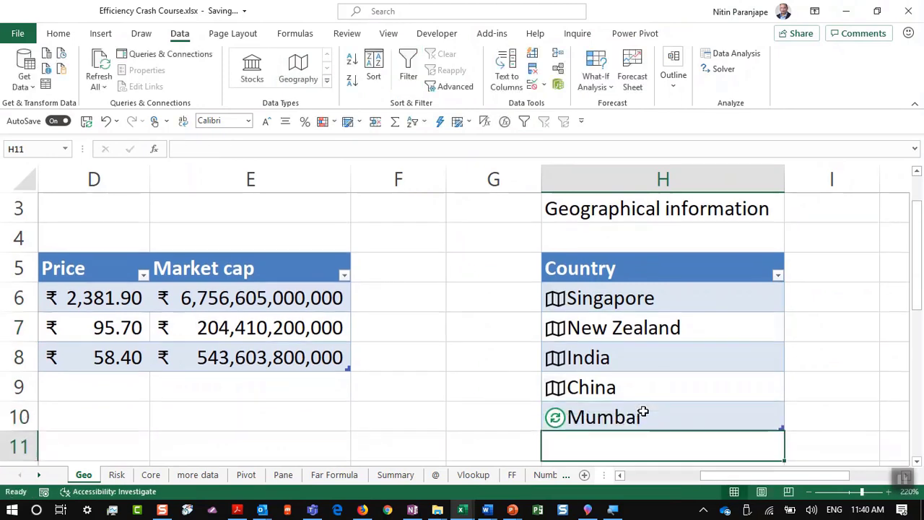
{"action": "left_click", "coordinate": [643, 415]}
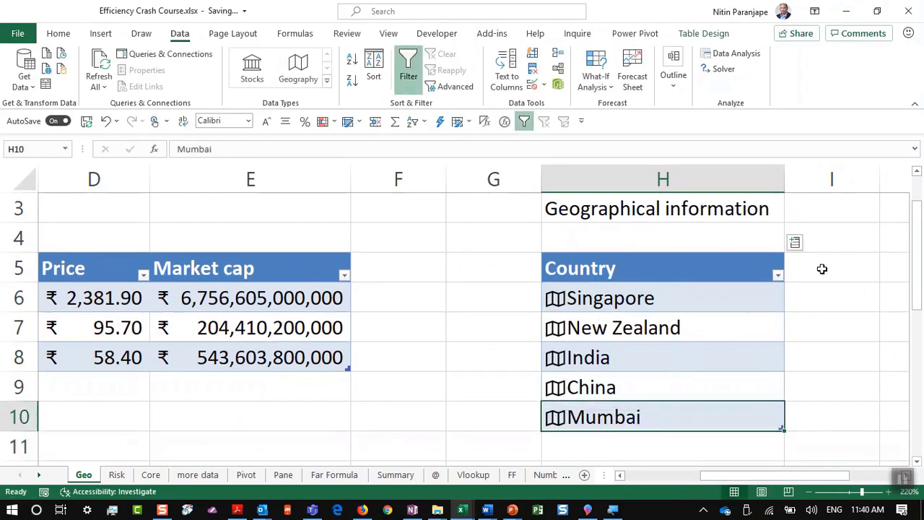
- Add Infant mortality and Population columns to the country table
{"action": "left_click", "coordinate": [794, 242]}
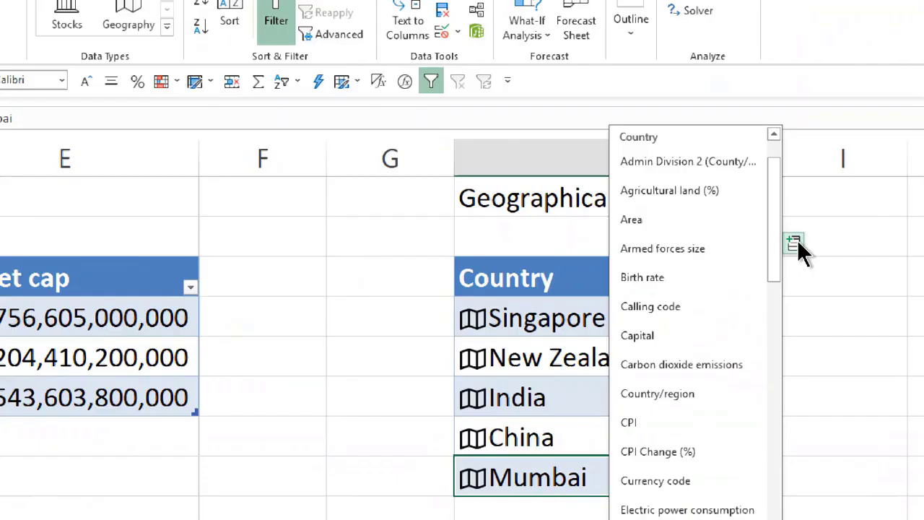
{"action": "left_click_drag", "start_coordinate": [736, 141], "coordinate": [747, 377]}
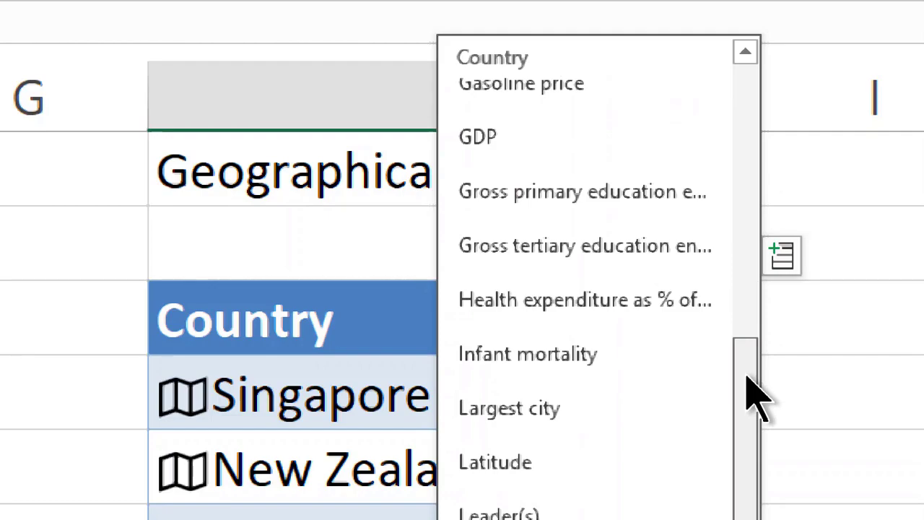
{"action": "left_click", "coordinate": [654, 365]}
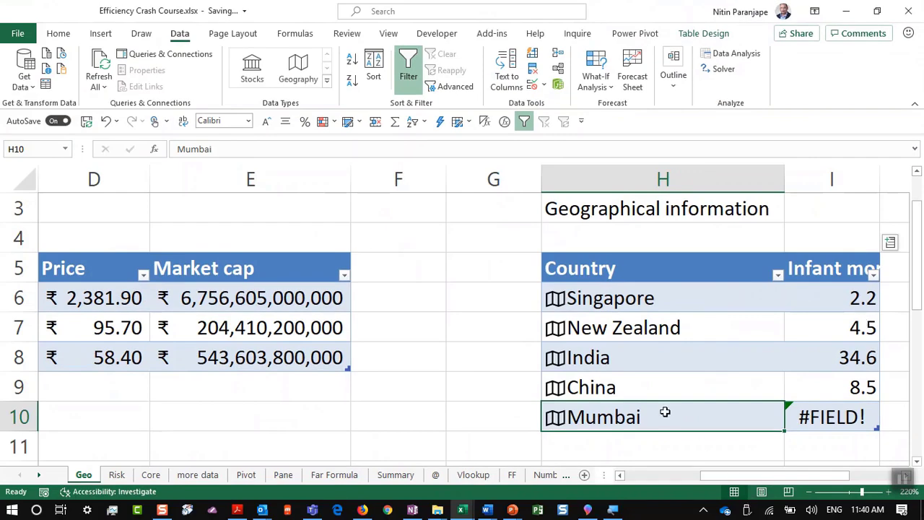
{"action": "left_click", "coordinate": [890, 242]}
{"action": "scroll", "coordinate": [823, 304], "scroll_direction": "down", "scroll_amount": 3}
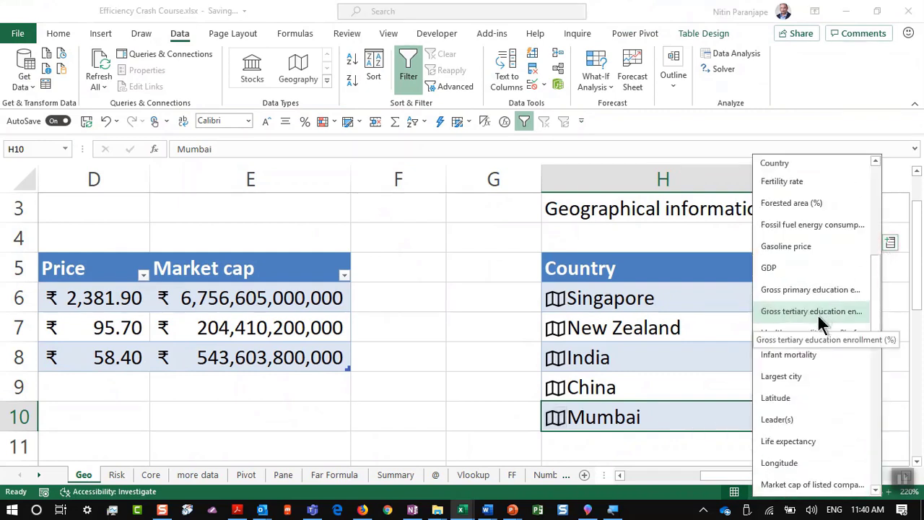
{"action": "scroll", "coordinate": [809, 364], "scroll_direction": "down", "scroll_amount": 4}
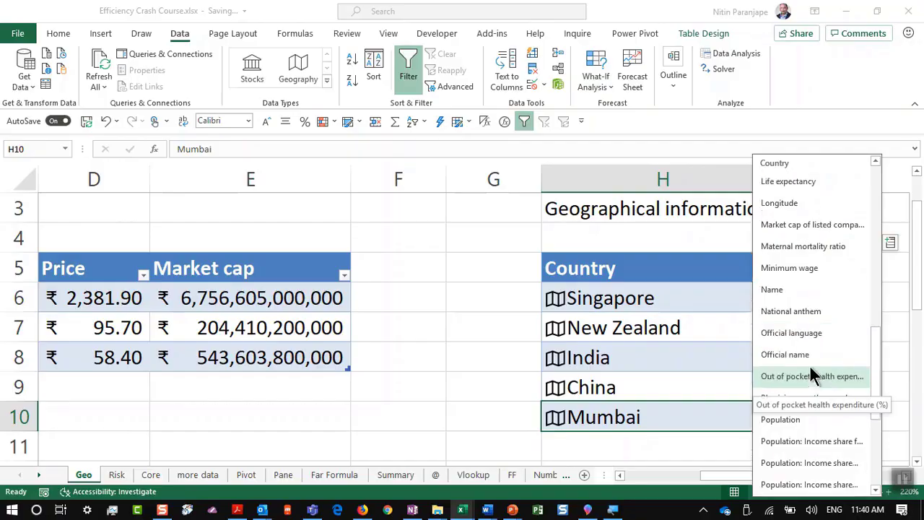
{"action": "scroll", "coordinate": [812, 373], "scroll_direction": "down", "scroll_amount": 2}
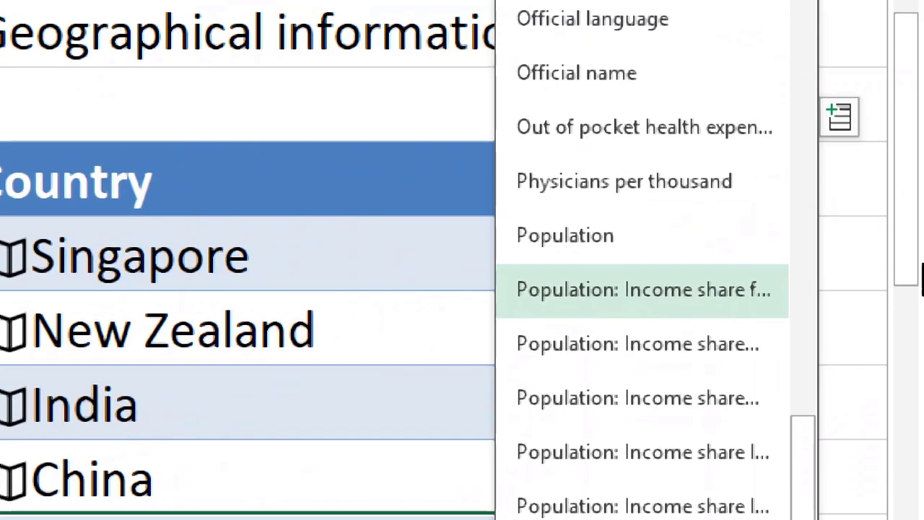
{"action": "left_click", "coordinate": [662, 245]}
{"action": "left_click", "coordinate": [681, 422]}
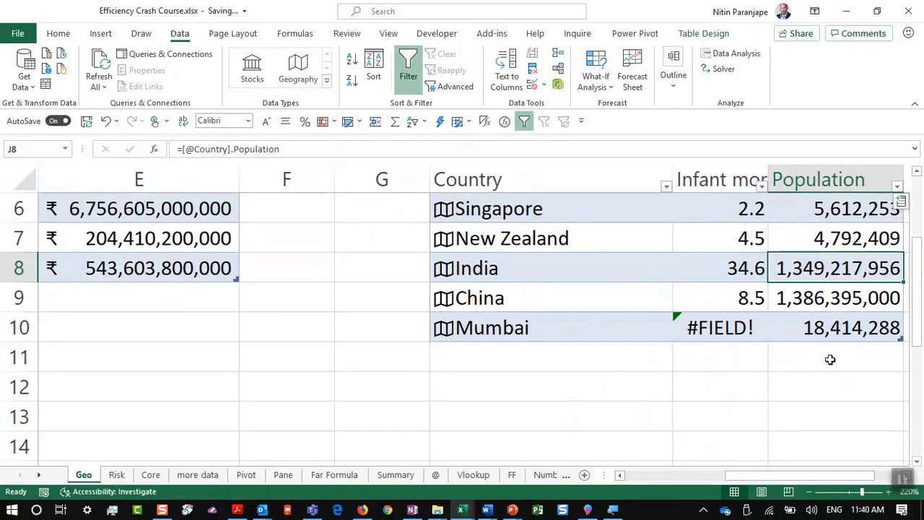
- Briefly present the '24. Conditional Formatting' slide in PowerPoint, then return to the workbook
{"action": "key", "text": "alt+Tab"}
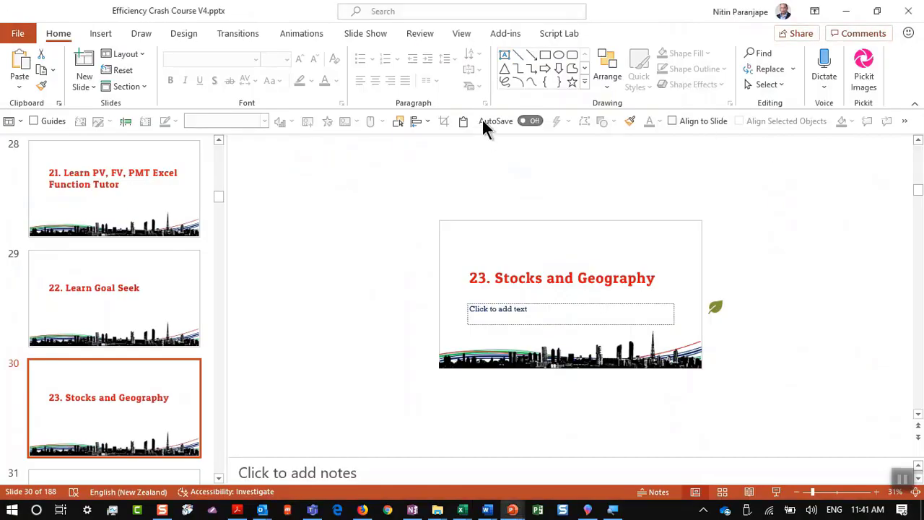
{"action": "left_click", "coordinate": [777, 491]}
{"action": "key", "text": "Escape"}
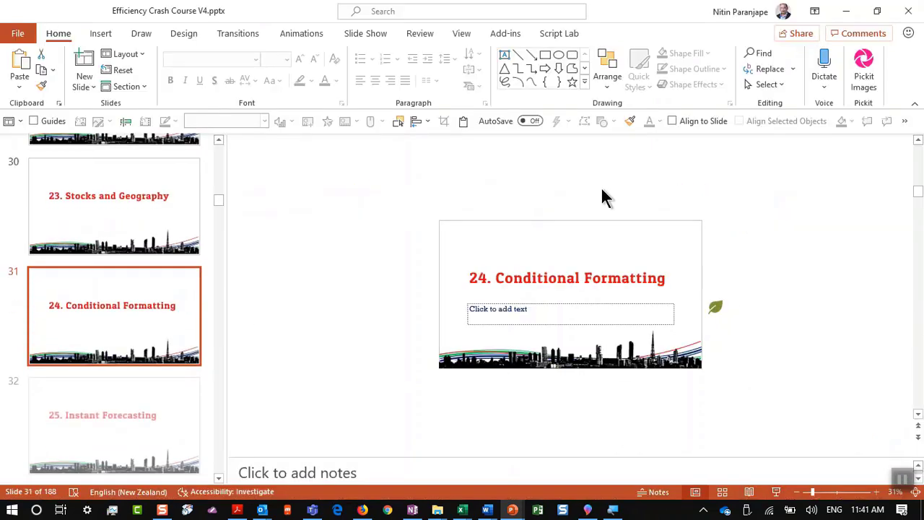
{"action": "key", "text": "alt+Tab"}
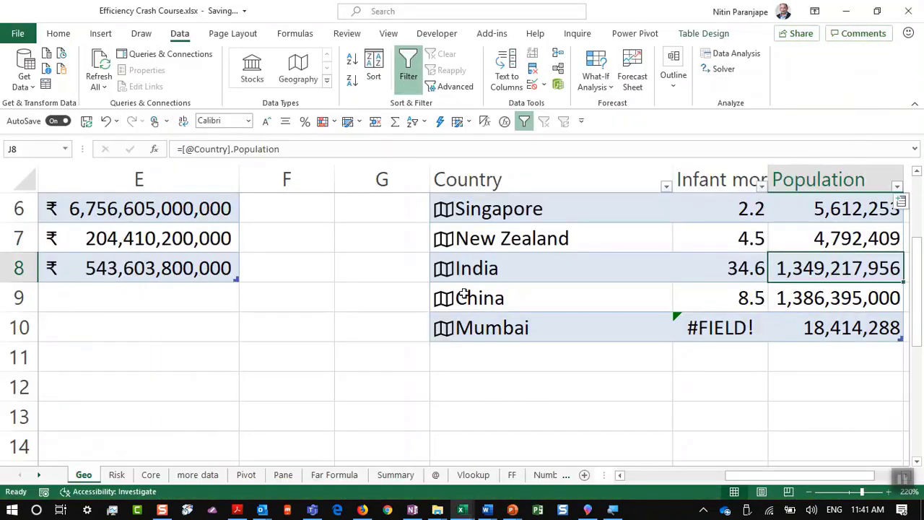
- Open the Numbers sheet and select the Jan–May figures in C5:G8
{"action": "left_click", "coordinate": [546, 475]}
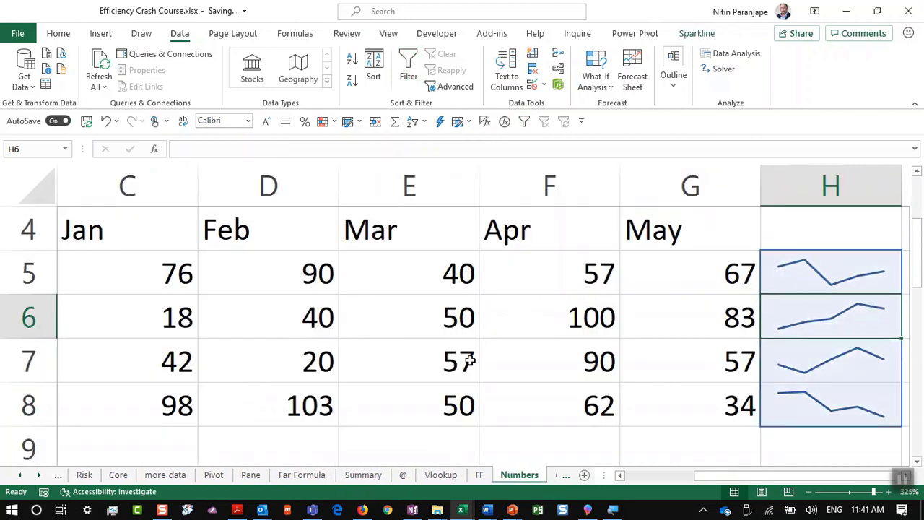
{"action": "left_click", "coordinate": [96, 273]}
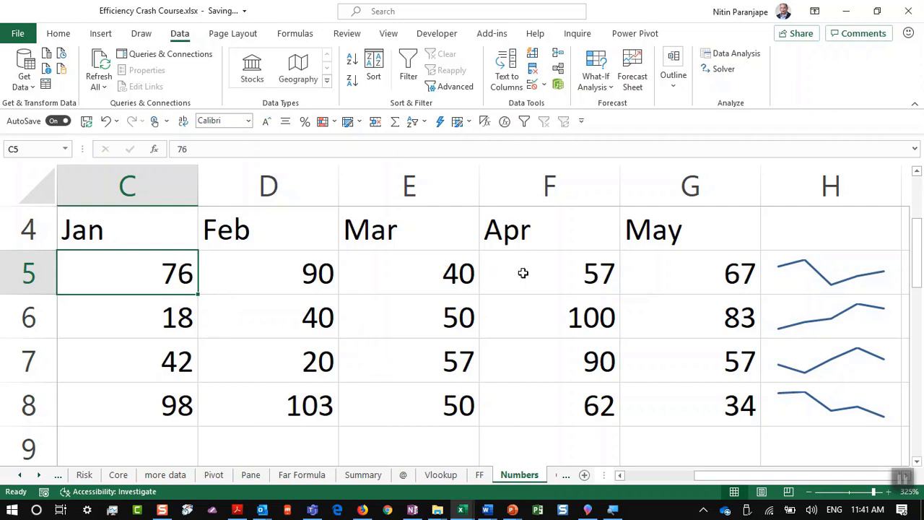
{"action": "left_click", "coordinate": [147, 317]}
{"action": "left_click", "coordinate": [267, 355]}
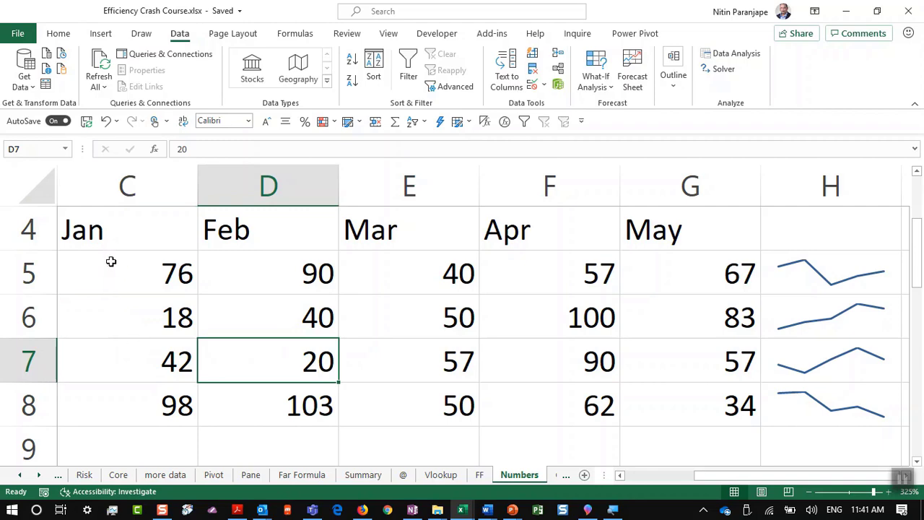
{"action": "left_click_drag", "start_coordinate": [111, 261], "coordinate": [700, 403]}
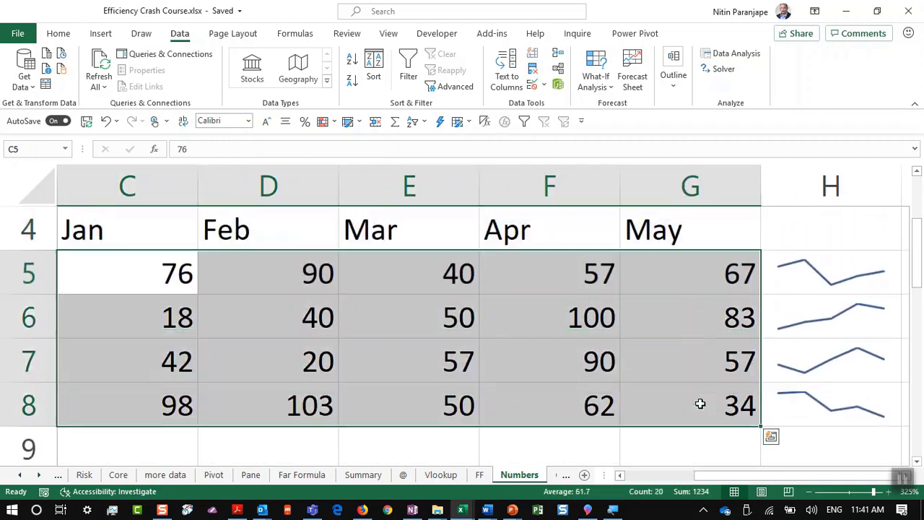
- Apply blue gradient data bars to C5:G8, inspect the short bars, then undo them
{"action": "left_click", "coordinate": [58, 34]}
{"action": "left_click", "coordinate": [553, 80]}
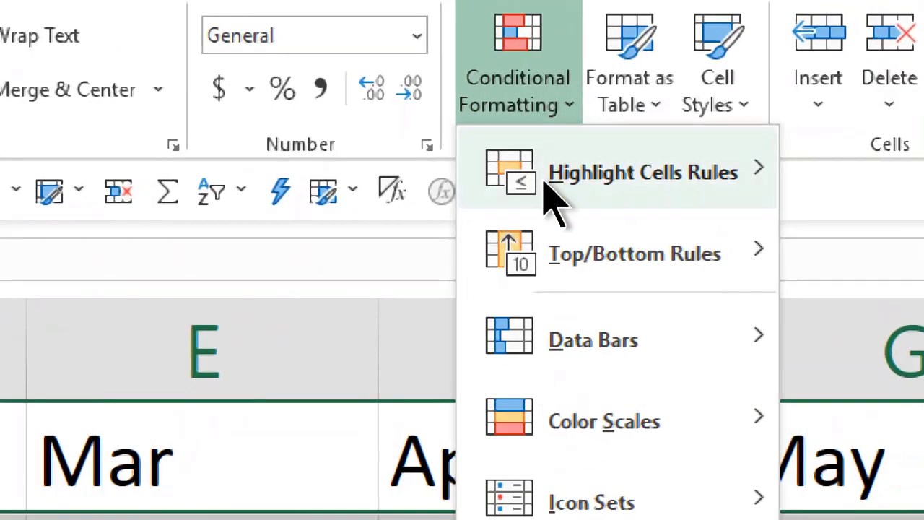
{"action": "mouse_move", "coordinate": [546, 350]}
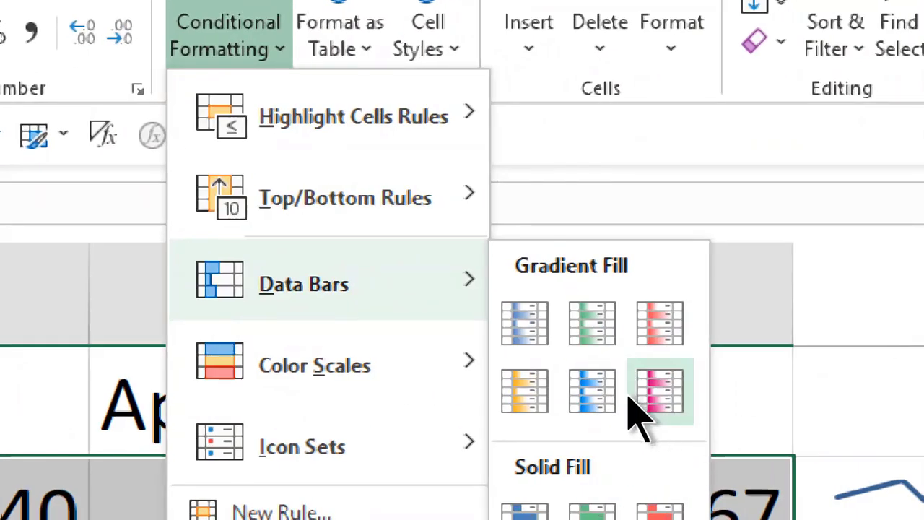
{"action": "left_click", "coordinate": [592, 394]}
{"action": "left_click", "coordinate": [536, 322]}
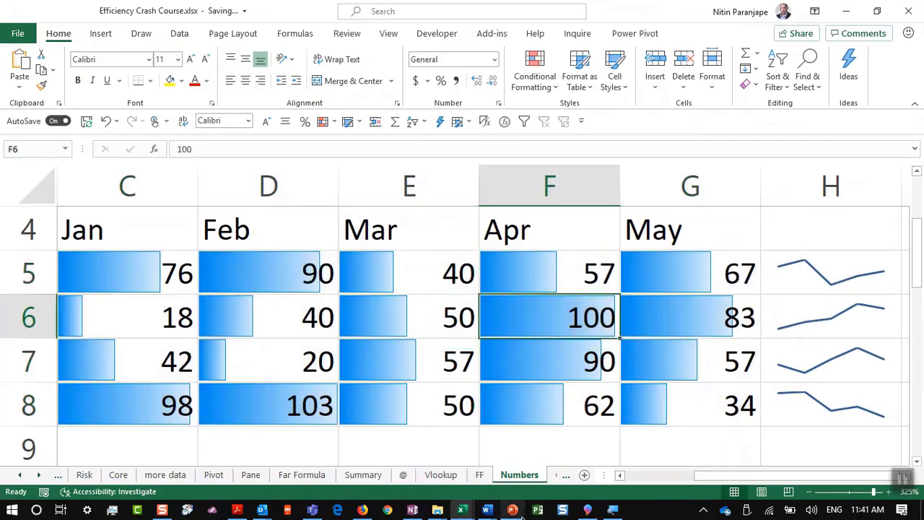
{"action": "mouse_move", "coordinate": [522, 513]}
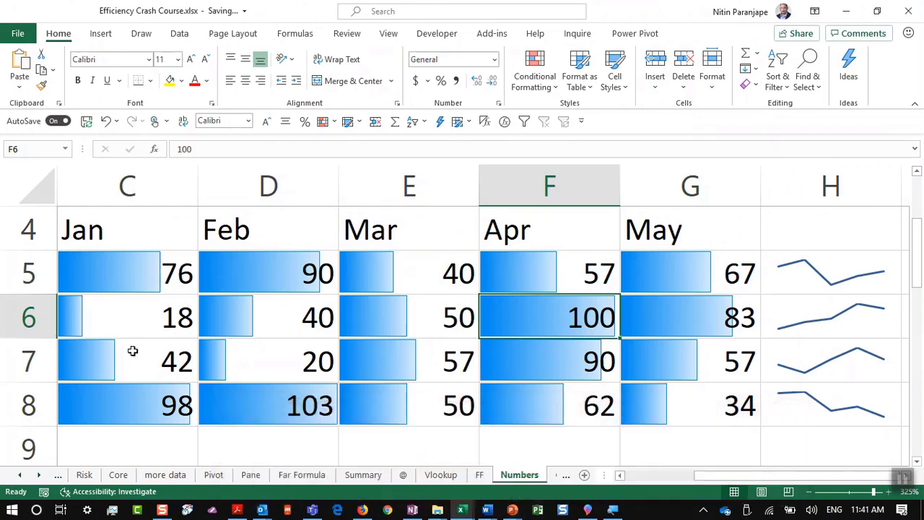
{"action": "left_click", "coordinate": [123, 317]}
{"action": "left_click", "coordinate": [231, 356]}
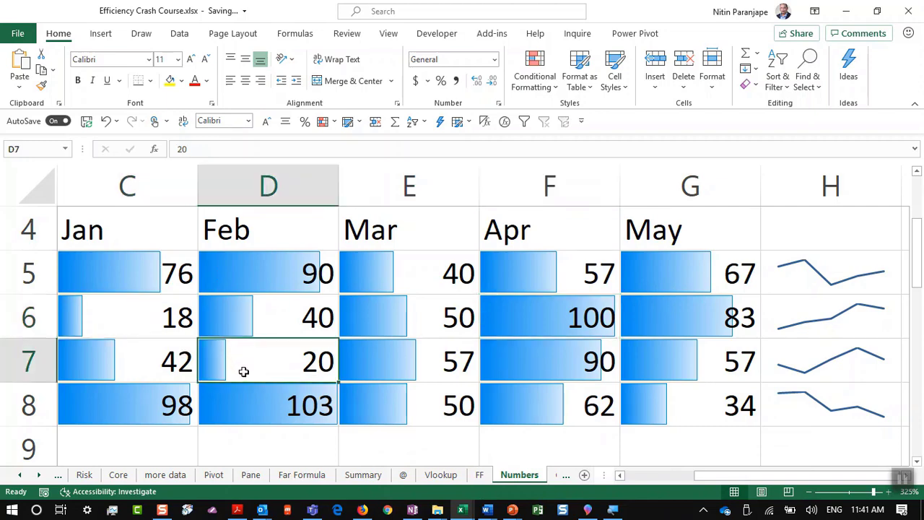
{"action": "key", "text": "ctrl+z"}
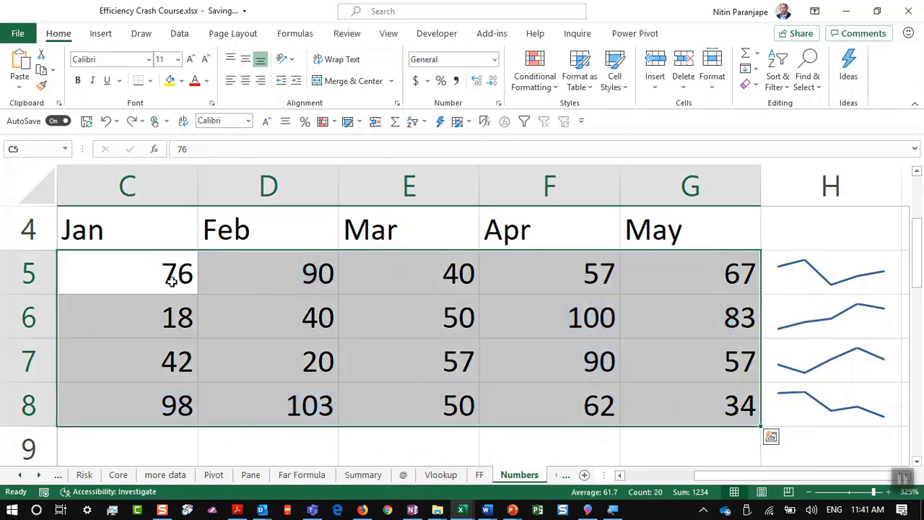
- Apply the 3 Arrows icon set to C5:G8, undo it, and return to PowerPoint
{"action": "left_click", "coordinate": [541, 88]}
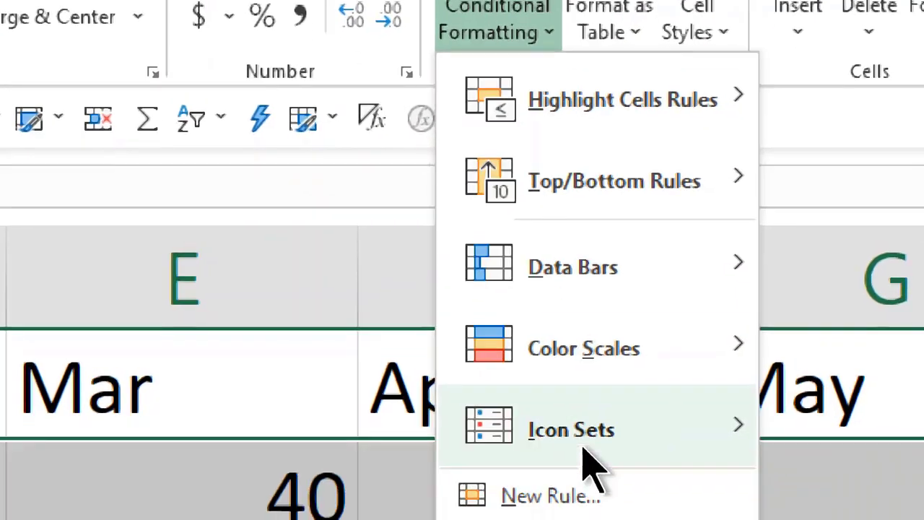
{"action": "mouse_move", "coordinate": [586, 511]}
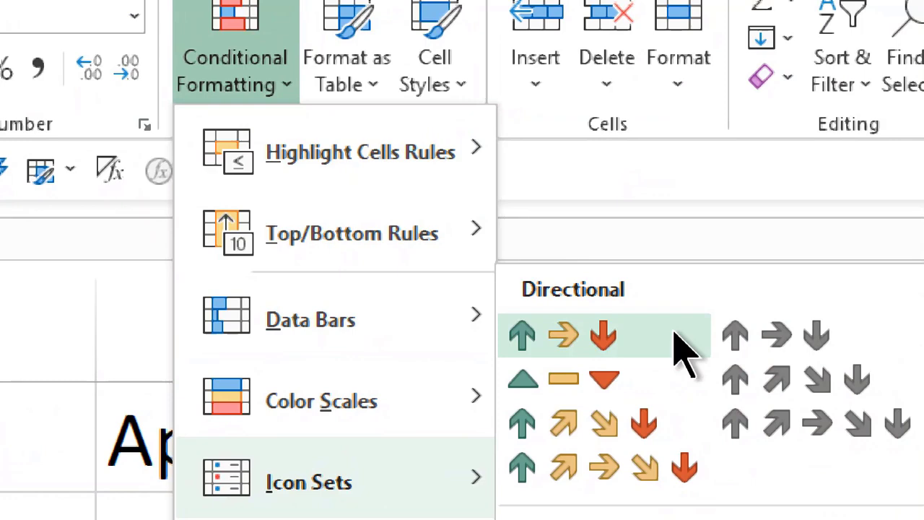
{"action": "left_click", "coordinate": [670, 334]}
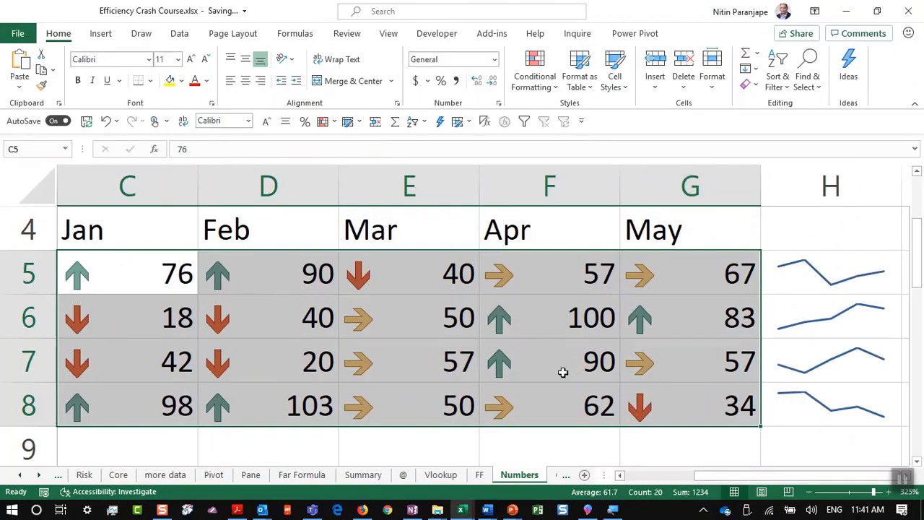
{"action": "left_click", "coordinate": [562, 371]}
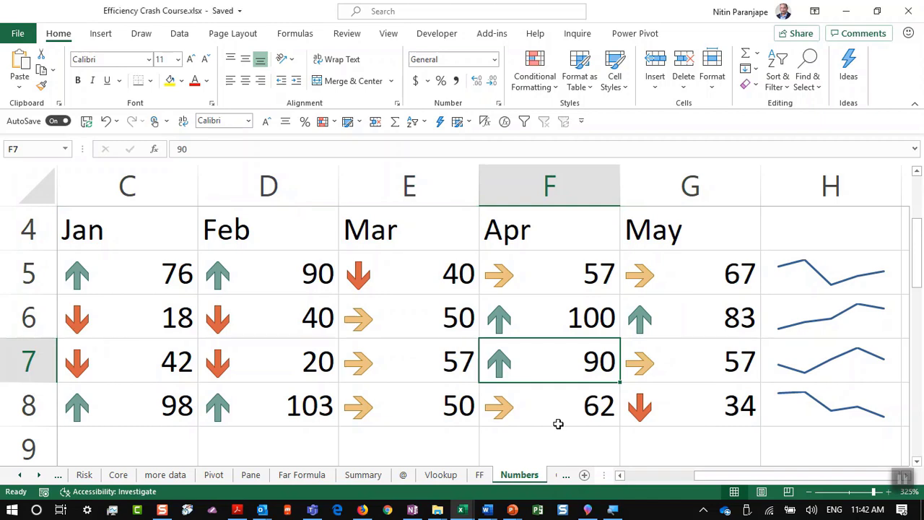
{"action": "key", "text": "ctrl+z"}
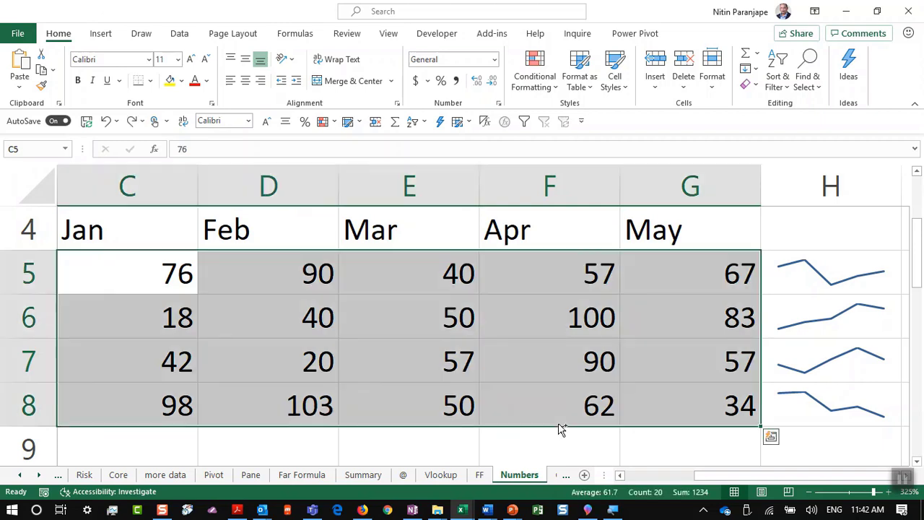
{"action": "key", "text": "alt+Tab"}
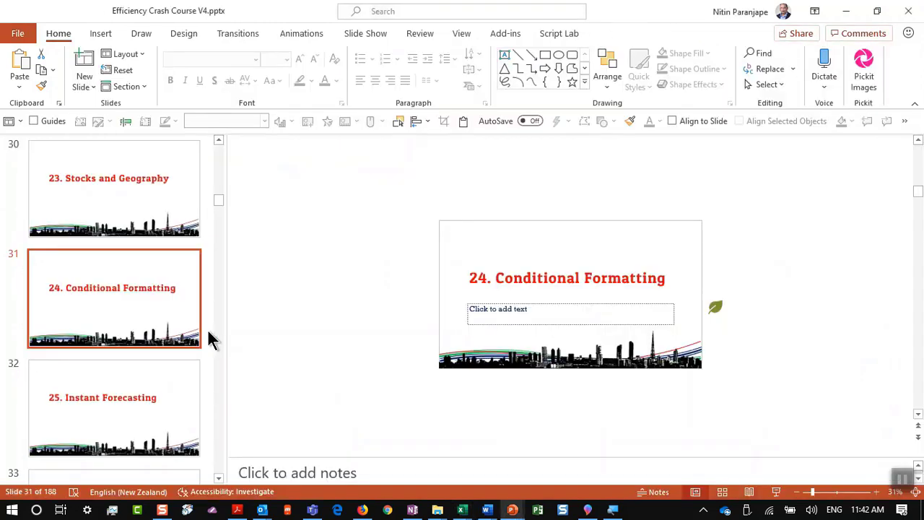
- Advance the deck to slide 32 '25. Instant Forecasting', then bring the Excel workbook back
{"action": "left_click", "coordinate": [136, 394]}
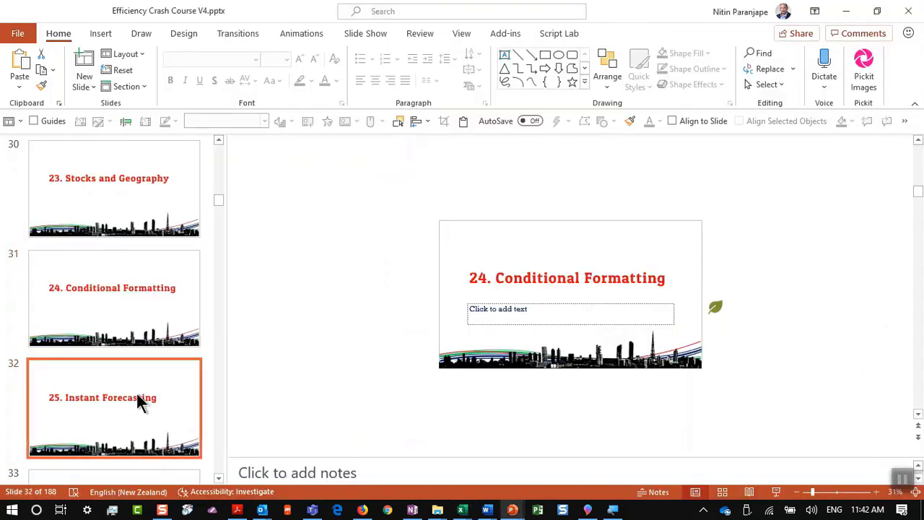
{"action": "scroll", "coordinate": [595, 264], "scroll_direction": "up", "scroll_amount": 2}
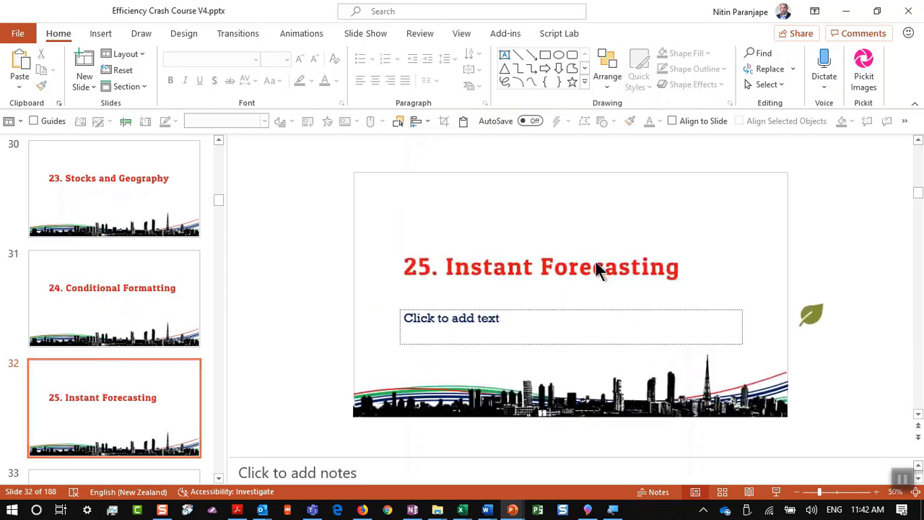
{"action": "key", "text": "alt+Tab"}
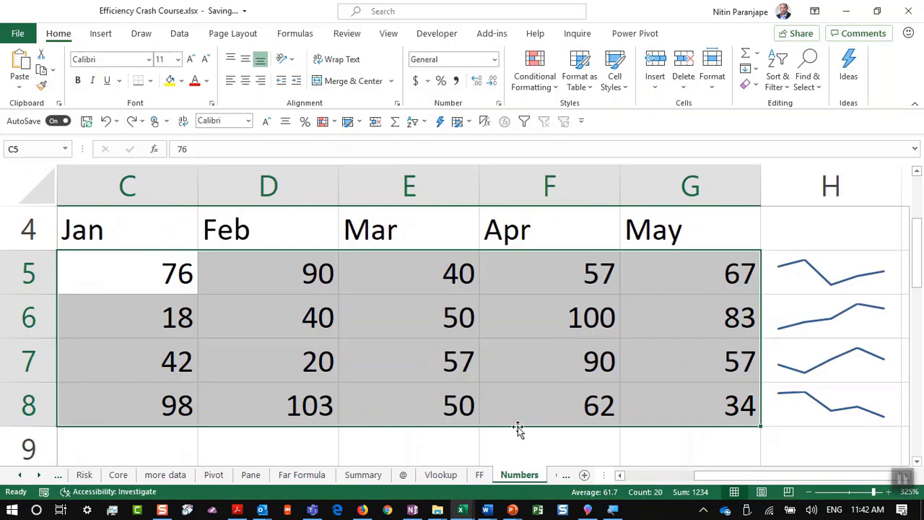
- Move past the Credit, Goal and Fore2 sheets to the Fore1 revenue sheet
{"action": "left_click", "coordinate": [563, 476]}
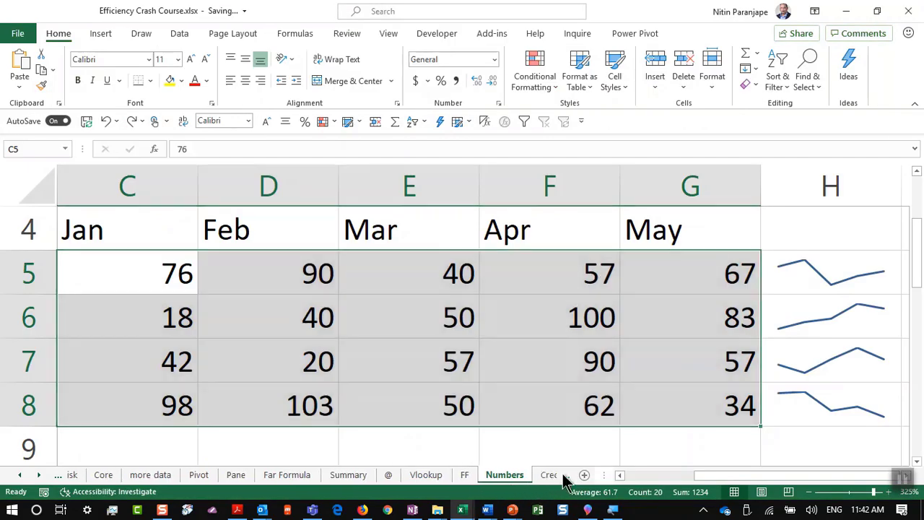
{"action": "left_click", "coordinate": [563, 478]}
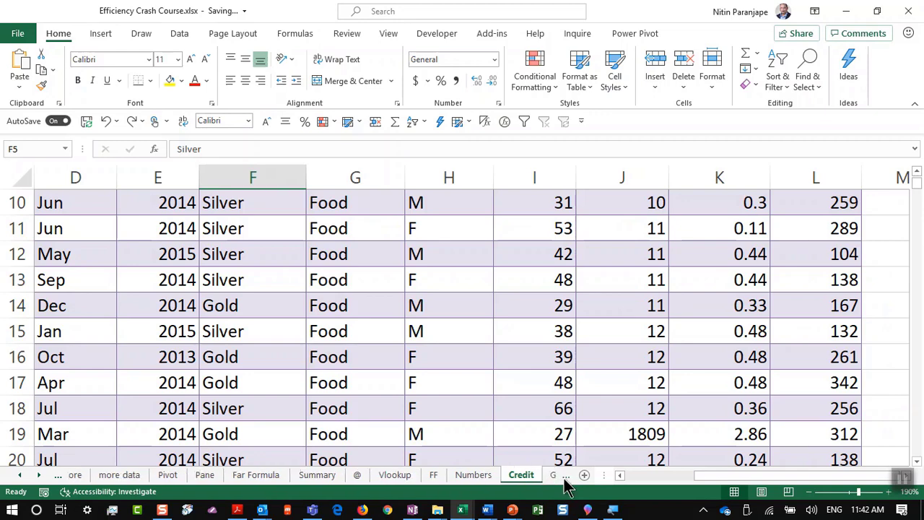
{"action": "left_click", "coordinate": [564, 478]}
{"action": "left_click", "coordinate": [563, 478]}
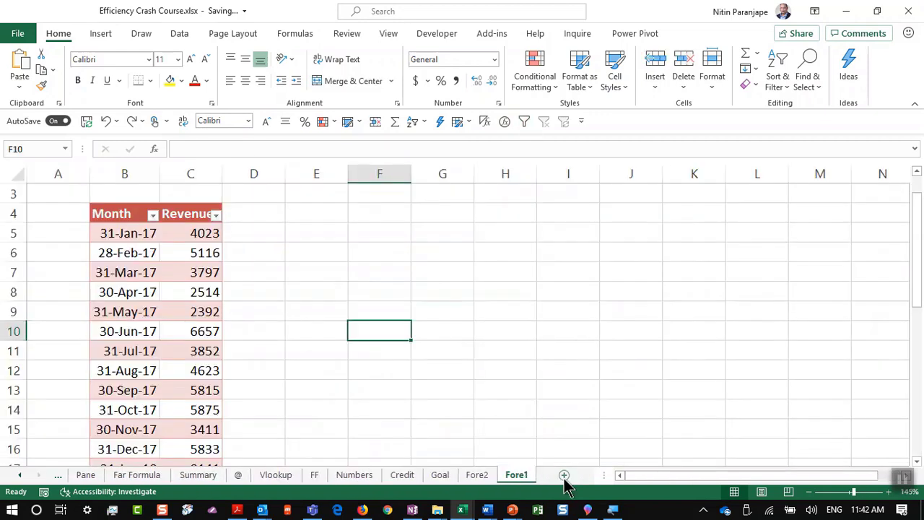
{"action": "left_click", "coordinate": [545, 329]}
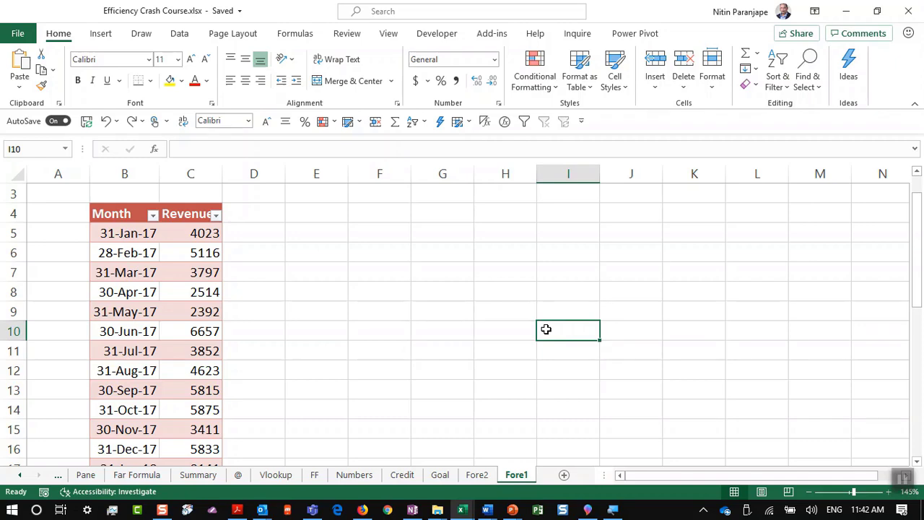
- Review the Month/Revenue table from the first revenue value 4023 down to 30-Jun-19
{"action": "left_click", "coordinate": [76, 277]}
{"action": "left_click", "coordinate": [118, 258]}
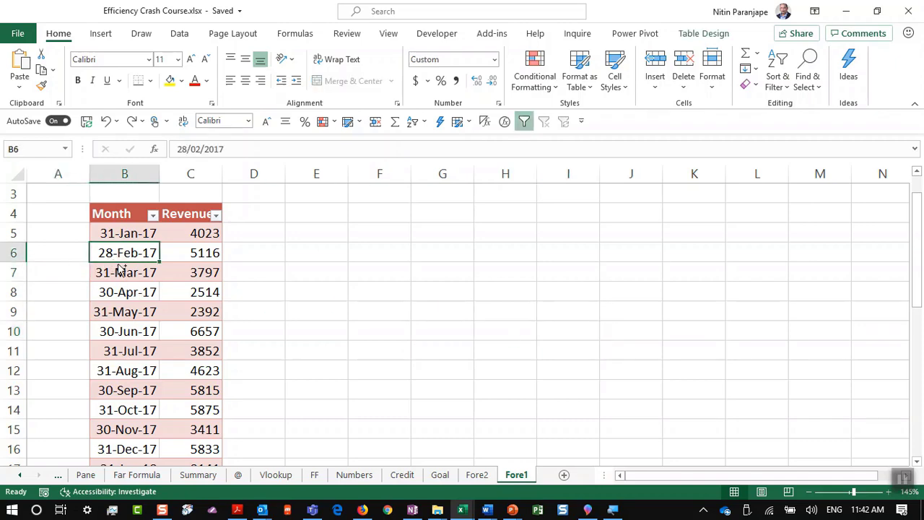
{"action": "scroll", "coordinate": [120, 270], "scroll_direction": "up", "scroll_amount": 4, "text": "ctrl"}
{"action": "scroll", "coordinate": [186, 233], "scroll_direction": "up", "scroll_amount": 1, "text": "ctrl"}
{"action": "scroll", "coordinate": [188, 224], "scroll_direction": "up", "scroll_amount": 2}
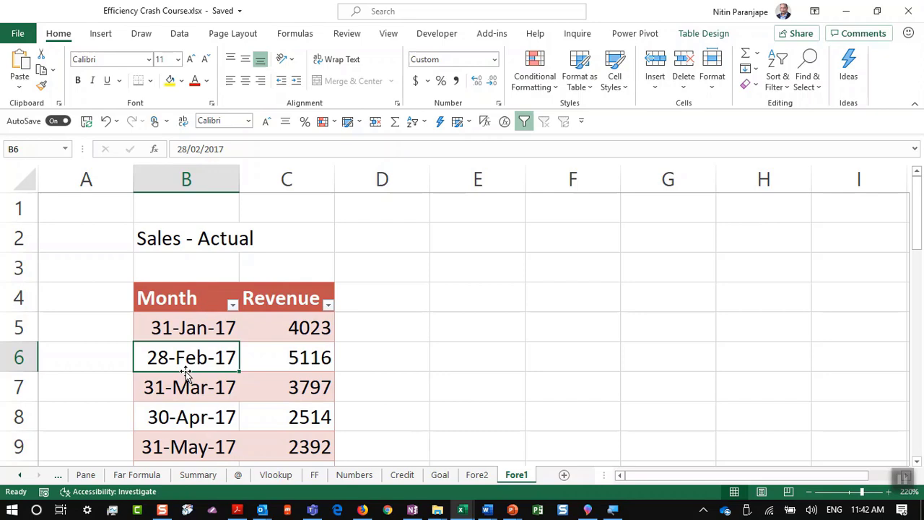
{"action": "left_click", "coordinate": [289, 323]}
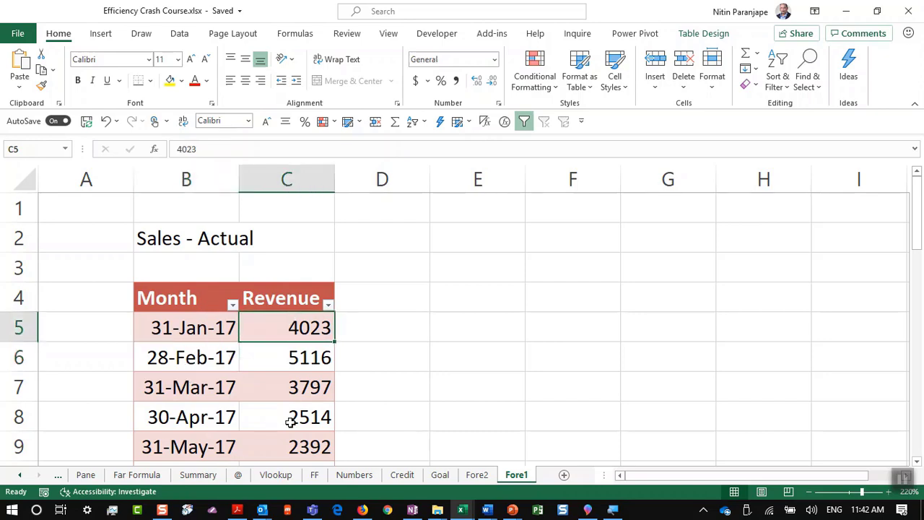
{"action": "scroll", "coordinate": [296, 385], "scroll_direction": "down", "scroll_amount": 7}
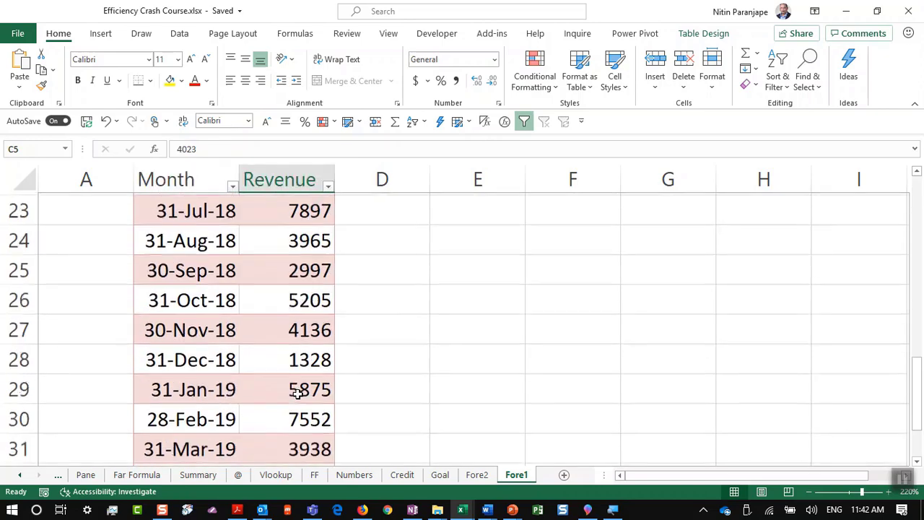
{"action": "scroll", "coordinate": [297, 392], "scroll_direction": "down", "scroll_amount": 5}
{"action": "scroll", "coordinate": [296, 389], "scroll_direction": "up", "scroll_amount": 3}
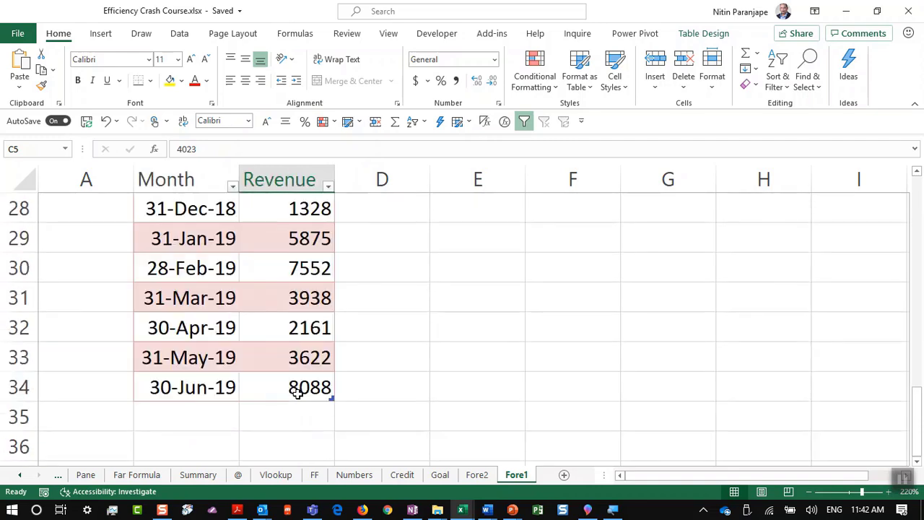
{"action": "left_click", "coordinate": [217, 387]}
{"action": "scroll", "coordinate": [254, 418], "scroll_direction": "down", "scroll_amount": 1}
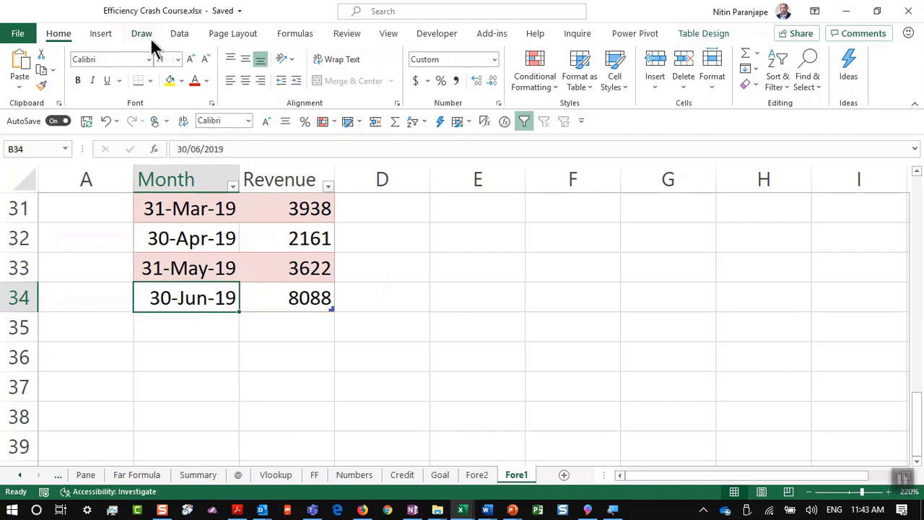
- Generate a Forecast Sheet of monthly revenue to 1-Mar-20 with confidence bounds, after checking its options
{"action": "left_click", "coordinate": [182, 34]}
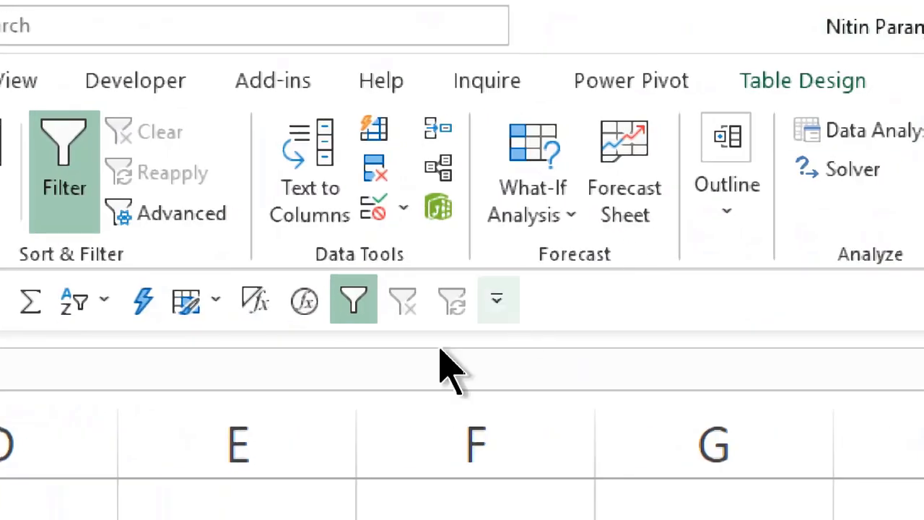
{"action": "left_click", "coordinate": [640, 190]}
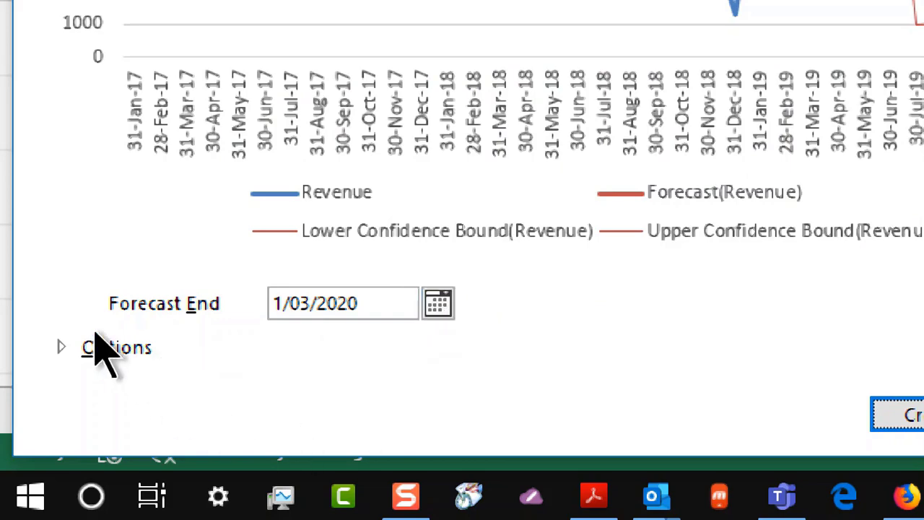
{"action": "left_click", "coordinate": [127, 350]}
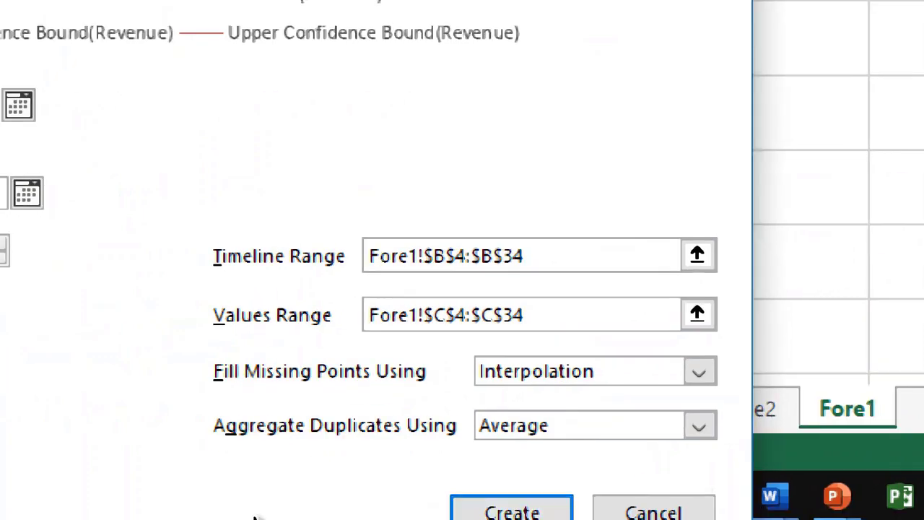
{"action": "left_click", "coordinate": [511, 511]}
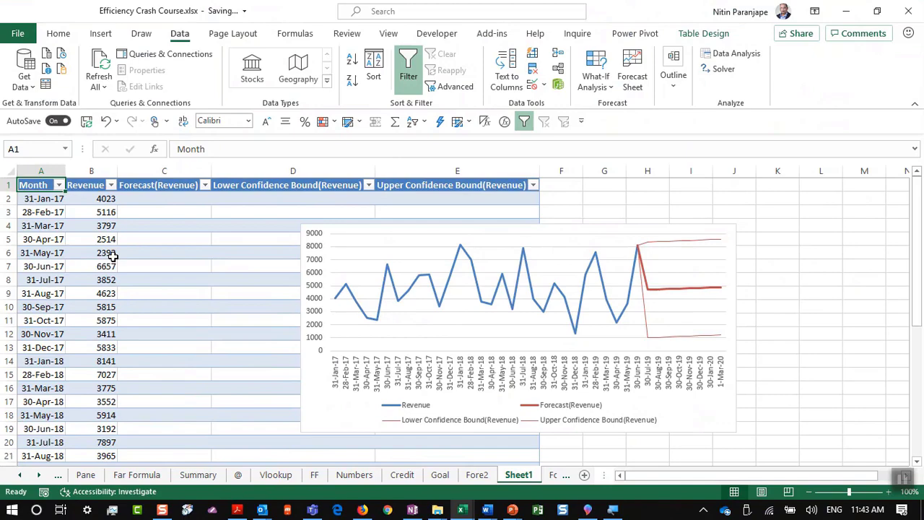
{"action": "left_click", "coordinate": [108, 267]}
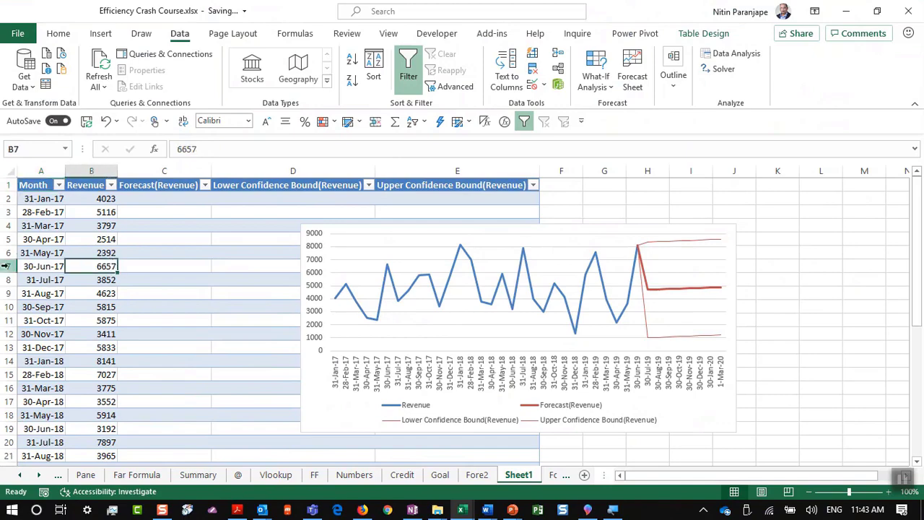
- Inspect the lower and upper confidence bound formulas for 30-Jul-19 in D32 and E32
{"action": "scroll", "coordinate": [61, 289], "scroll_direction": "up", "scroll_amount": 4}
{"action": "scroll", "coordinate": [54, 290], "scroll_direction": "down", "scroll_amount": 7}
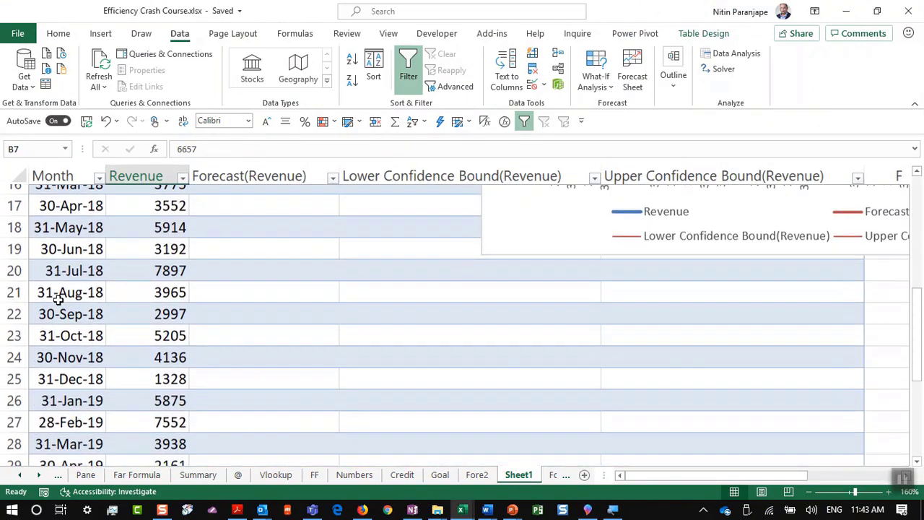
{"action": "scroll", "coordinate": [270, 296], "scroll_direction": "up", "scroll_amount": 3}
{"action": "scroll", "coordinate": [285, 456], "scroll_direction": "down", "scroll_amount": 1}
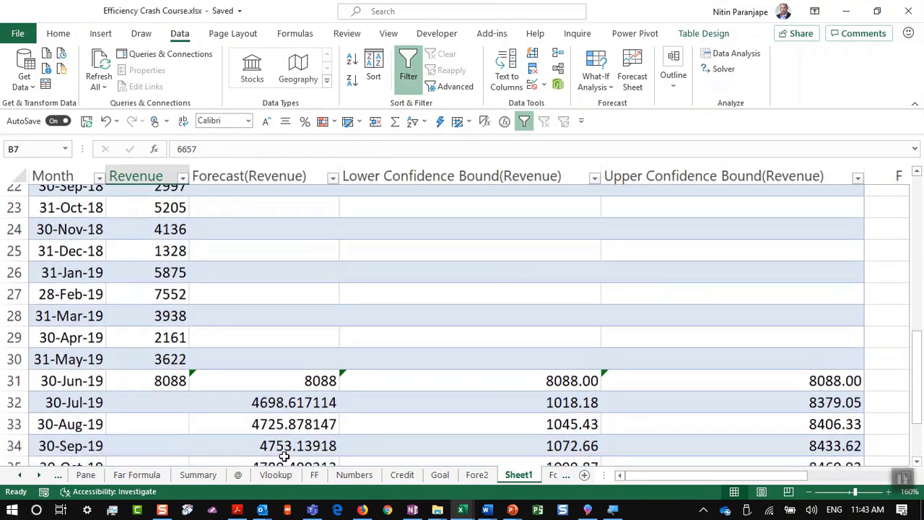
{"action": "left_click", "coordinate": [523, 400]}
{"action": "left_click", "coordinate": [754, 400]}
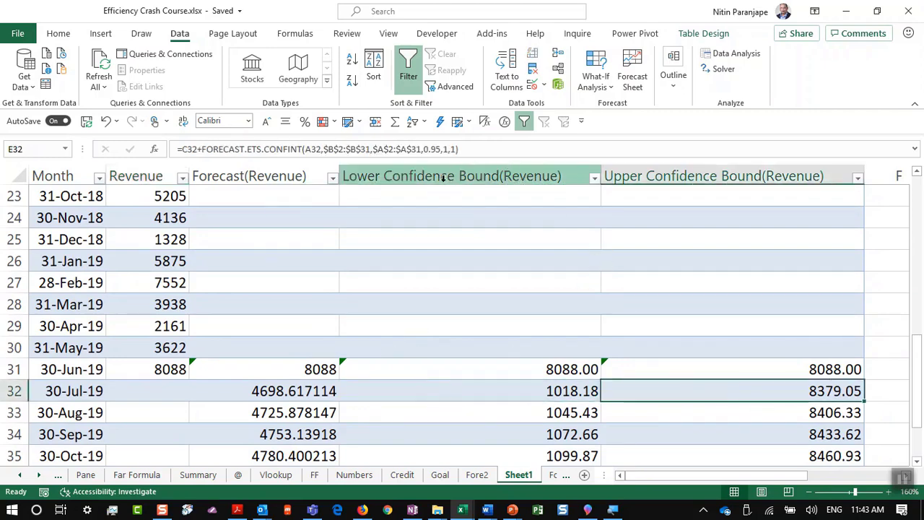
- View the FORECAST.ETS formula behind the first forecast value in C32 without changing it
{"action": "scroll", "coordinate": [683, 259], "scroll_direction": "up", "scroll_amount": 7}
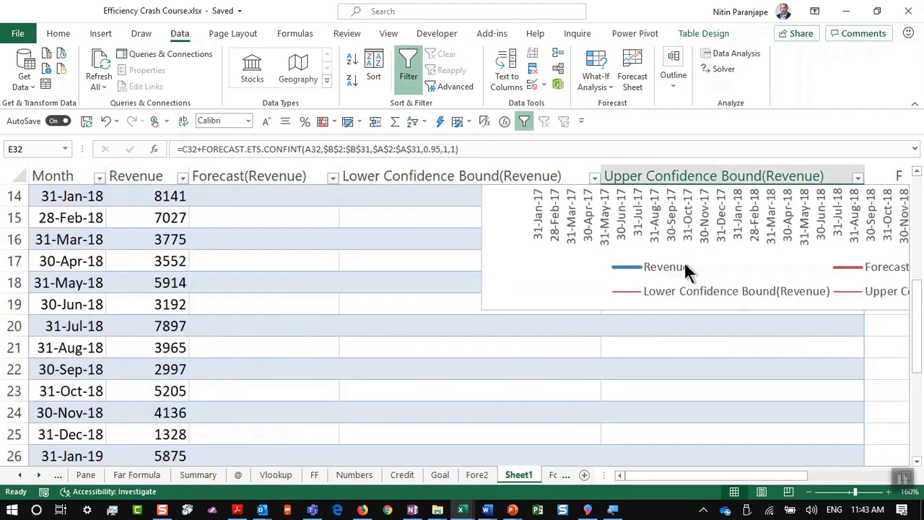
{"action": "scroll", "coordinate": [685, 274], "scroll_direction": "down", "scroll_amount": 3, "text": "ctrl"}
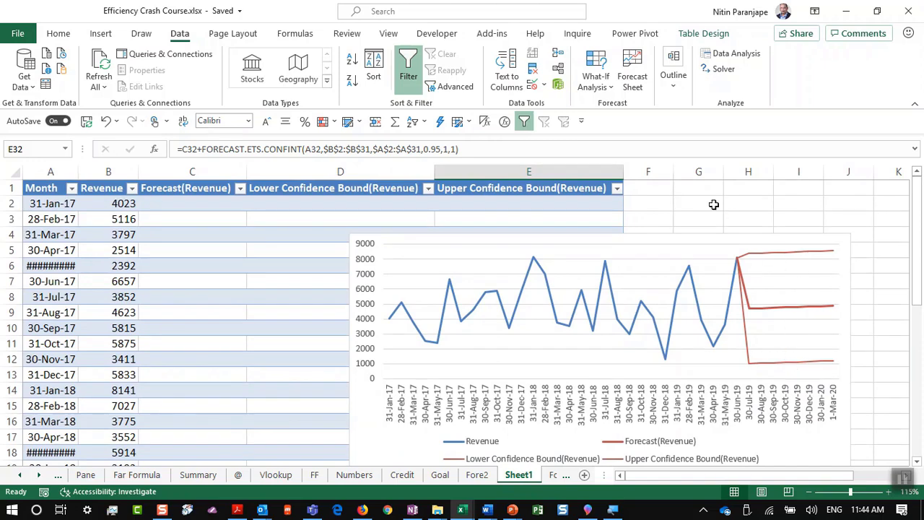
{"action": "scroll", "coordinate": [190, 300], "scroll_direction": "down", "scroll_amount": 7}
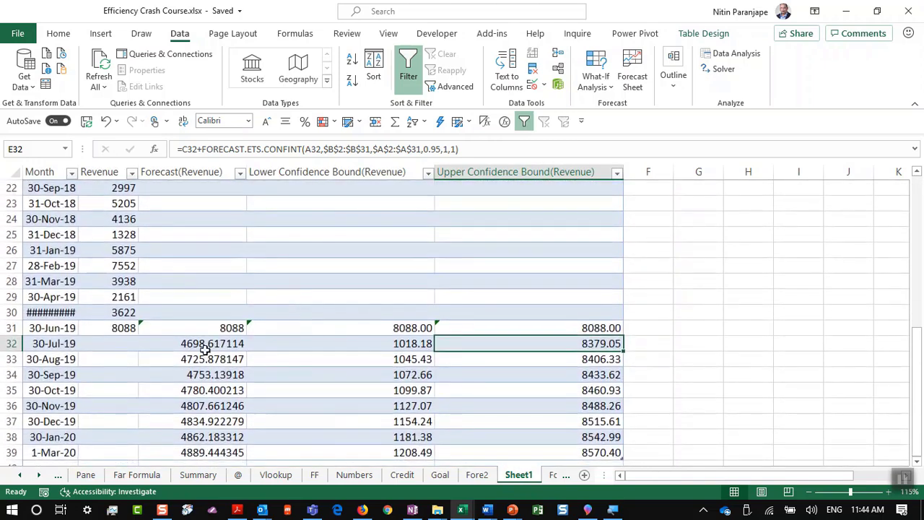
{"action": "left_click", "coordinate": [194, 344]}
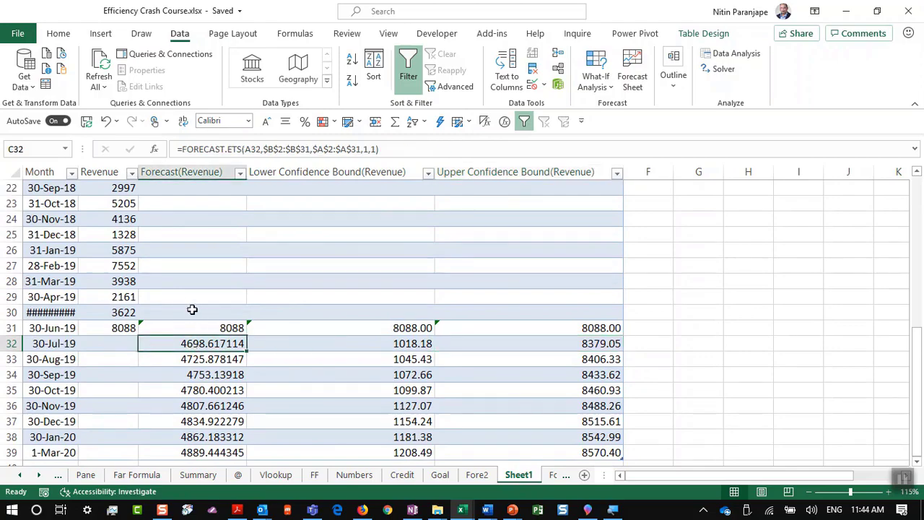
{"action": "key", "text": "F2"}
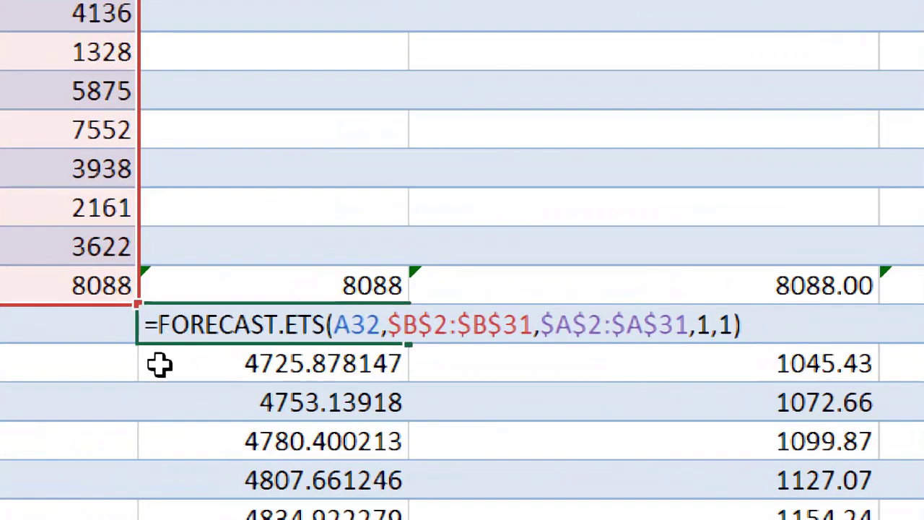
{"action": "key", "text": "Escape"}
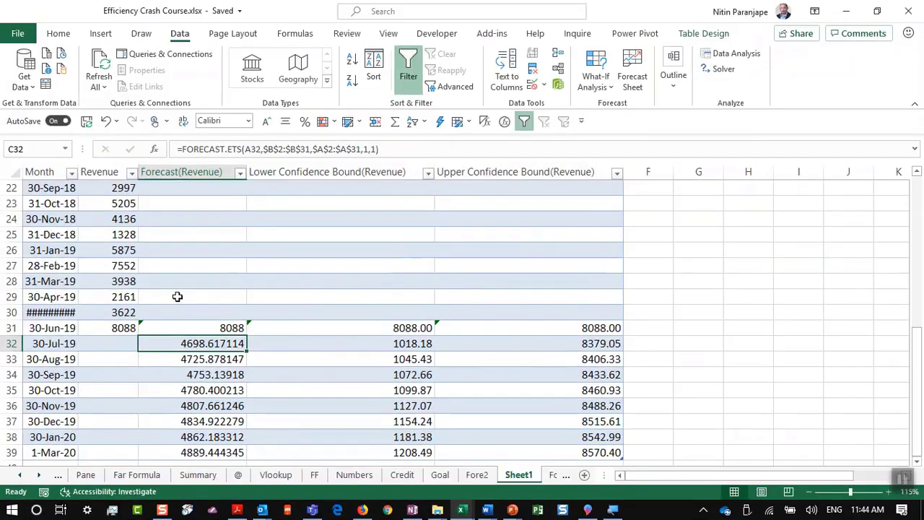
- Return to the PowerPoint deck's '25. Instant Forecasting' slide
{"action": "key", "text": "super+Tab"}
{"action": "key", "text": "Return"}
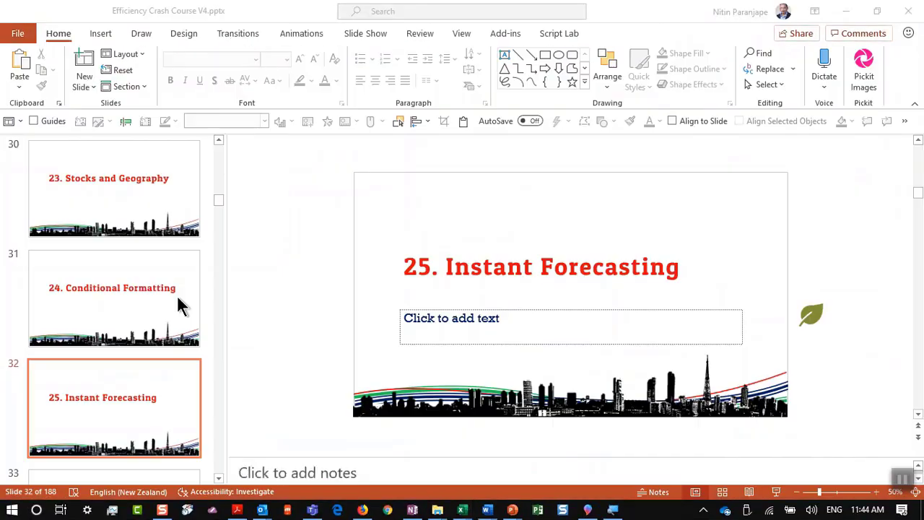
{"action": "scroll", "coordinate": [121, 423], "scroll_direction": "down", "scroll_amount": 2}
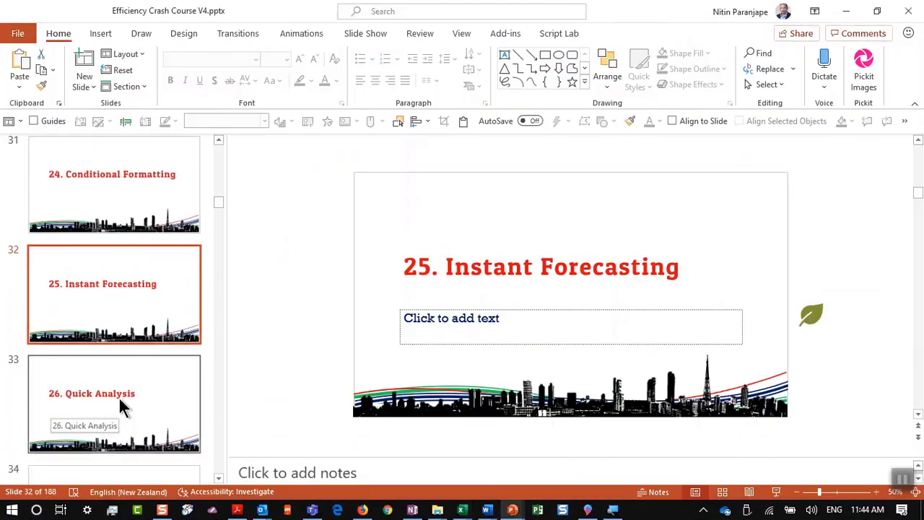
{"action": "scroll", "coordinate": [119, 398], "scroll_direction": "up", "scroll_amount": 3}
{"action": "scroll", "coordinate": [307, 354], "scroll_direction": "down", "scroll_amount": 1}
{"action": "scroll", "coordinate": [433, 332], "scroll_direction": "up", "scroll_amount": 1}
{"action": "scroll", "coordinate": [110, 403], "scroll_direction": "down", "scroll_amount": 2}
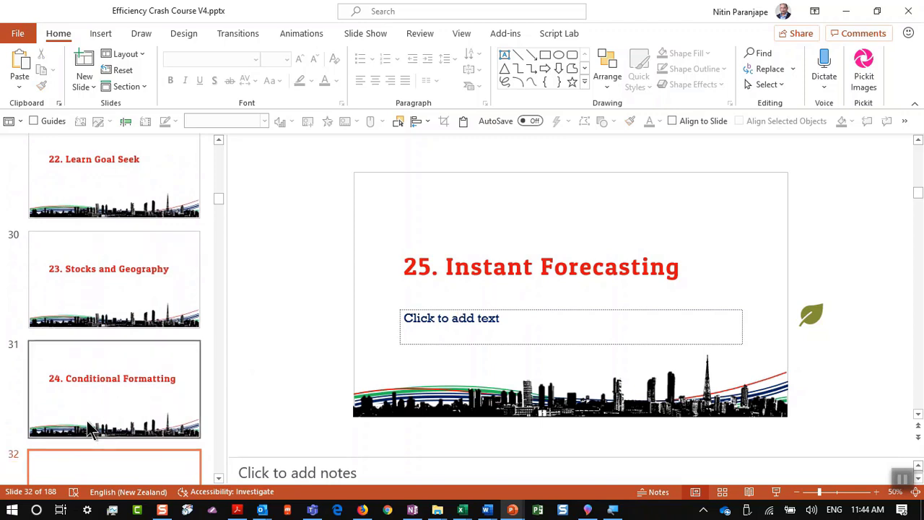
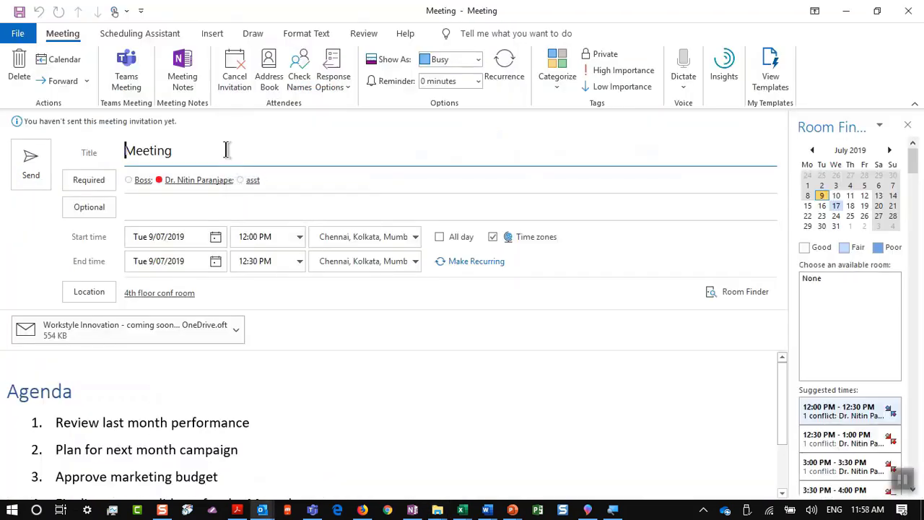
- Close the meeting invitation and open 'Using tables in Email.oft' from the oft folder as a new message
{"action": "key", "text": "Escape"}
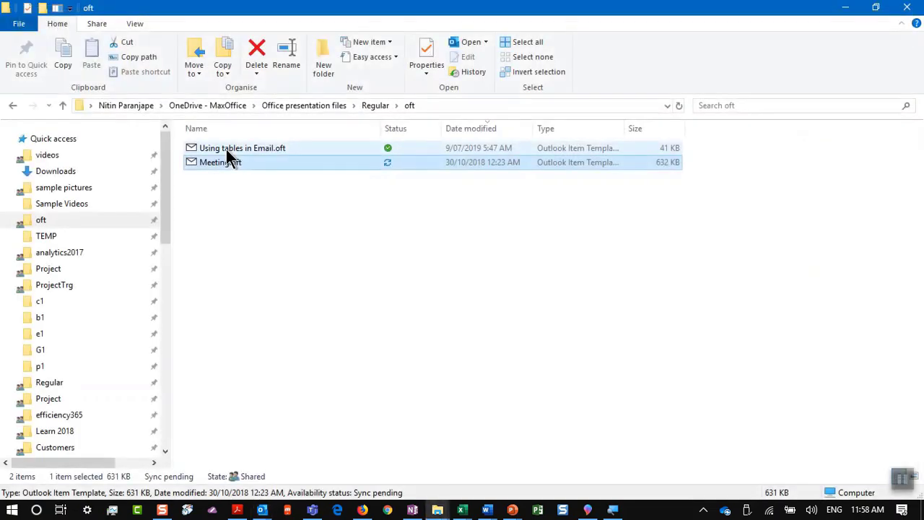
{"action": "left_click", "coordinate": [227, 150]}
{"action": "double_click", "coordinate": [228, 146]}
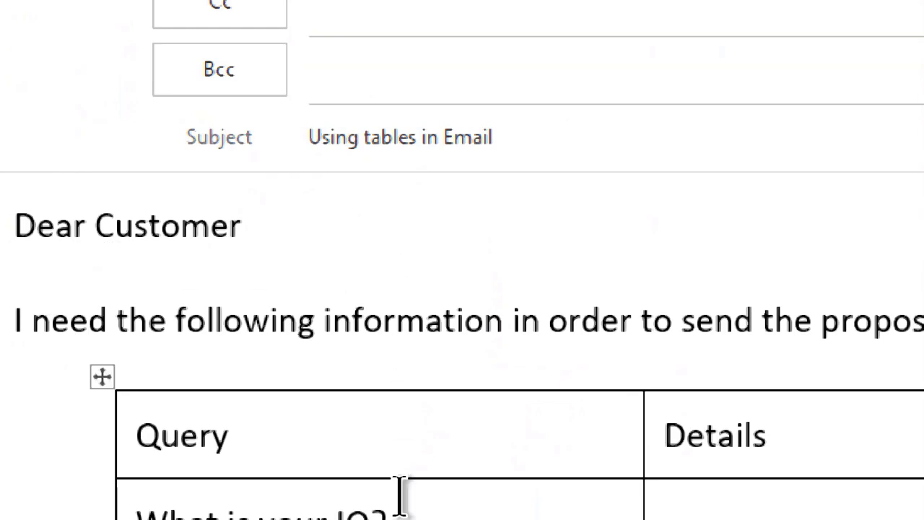
- Scroll the query table, type 'fsdafsda' into the IQ question's Details cell, then switch to PowerPoint
{"action": "scroll", "coordinate": [454, 332], "scroll_direction": "down", "scroll_amount": 2}
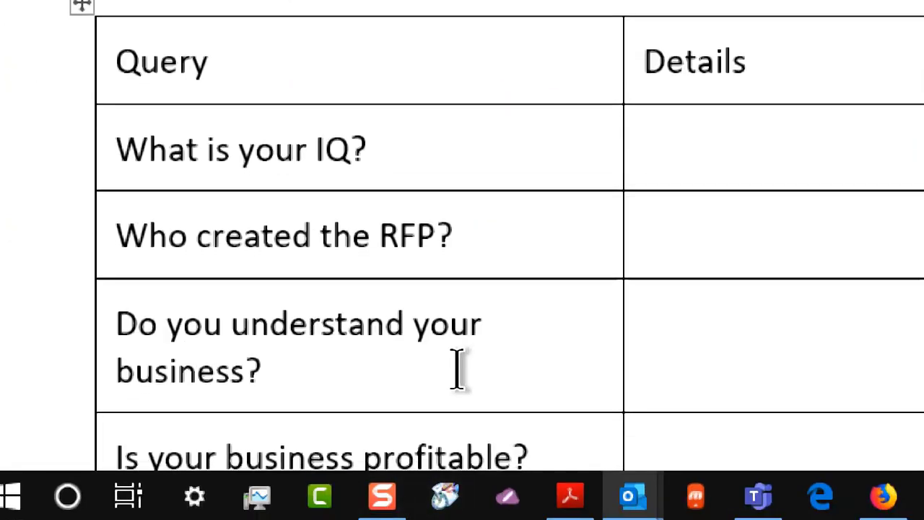
{"action": "scroll", "coordinate": [530, 380], "scroll_direction": "down", "scroll_amount": 2}
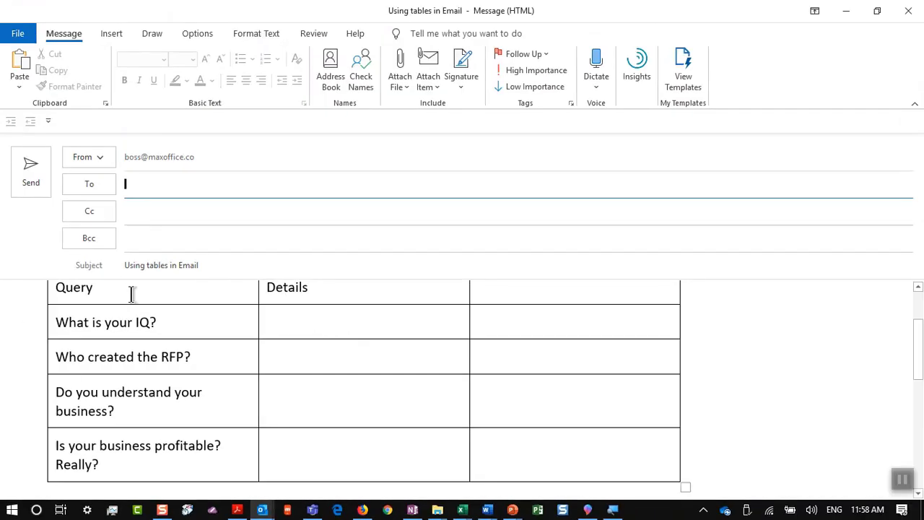
{"action": "scroll", "coordinate": [351, 325], "scroll_direction": "up", "scroll_amount": 1}
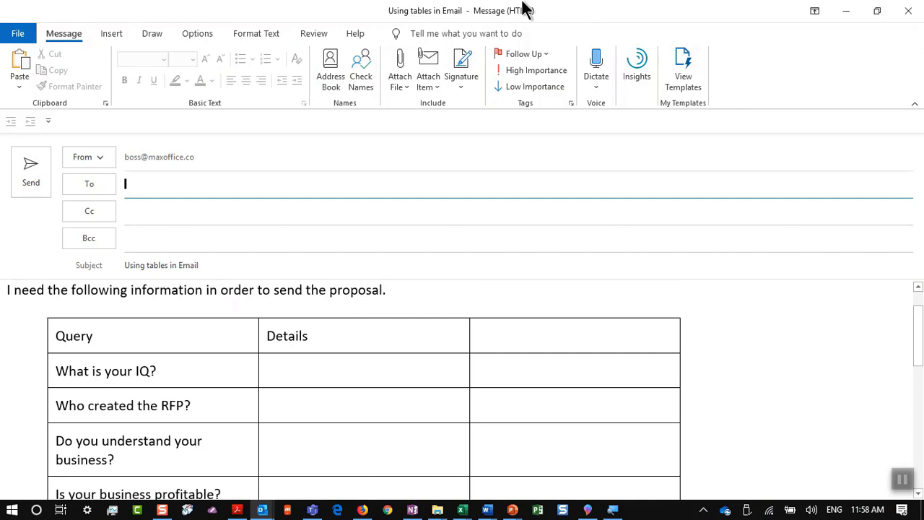
{"action": "left_click", "coordinate": [390, 377]}
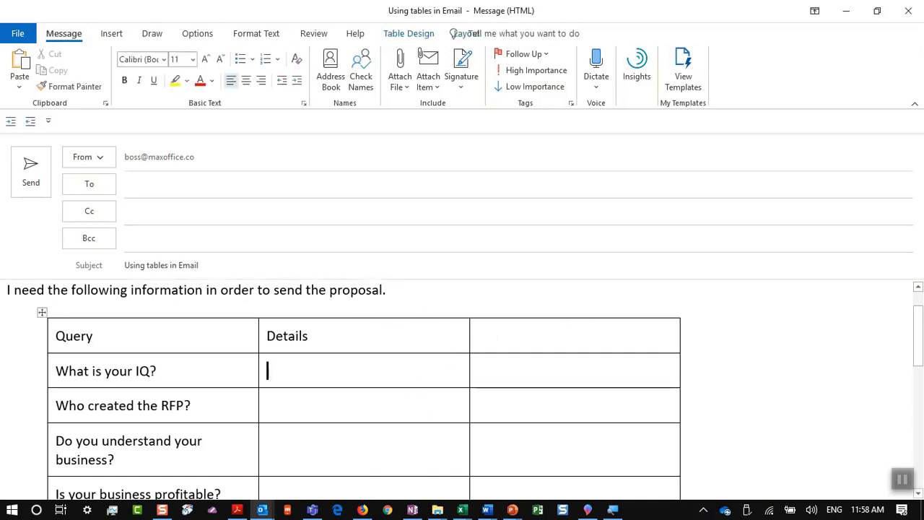
{"action": "type", "text": "fsdafsda"}
{"action": "left_click", "coordinate": [571, 346]}
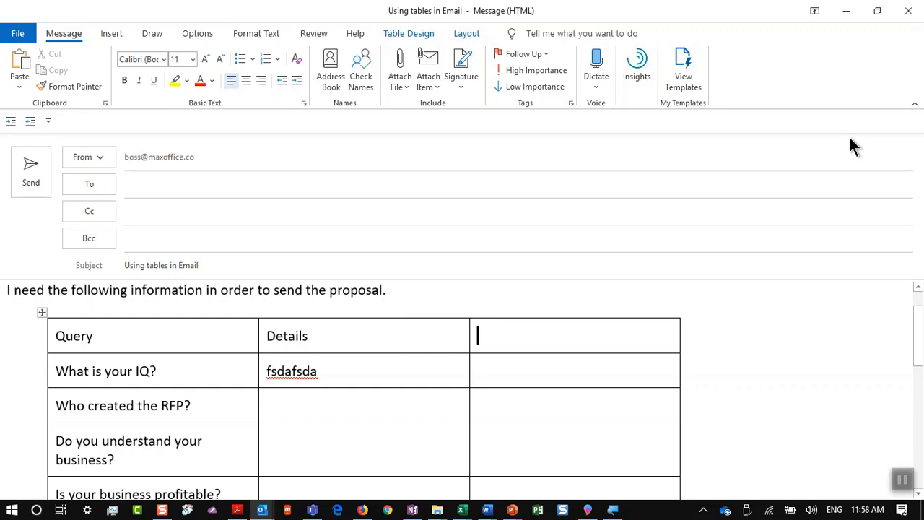
{"action": "key", "text": "alt+Tab"}
{"action": "key", "text": "alt+Tab"}
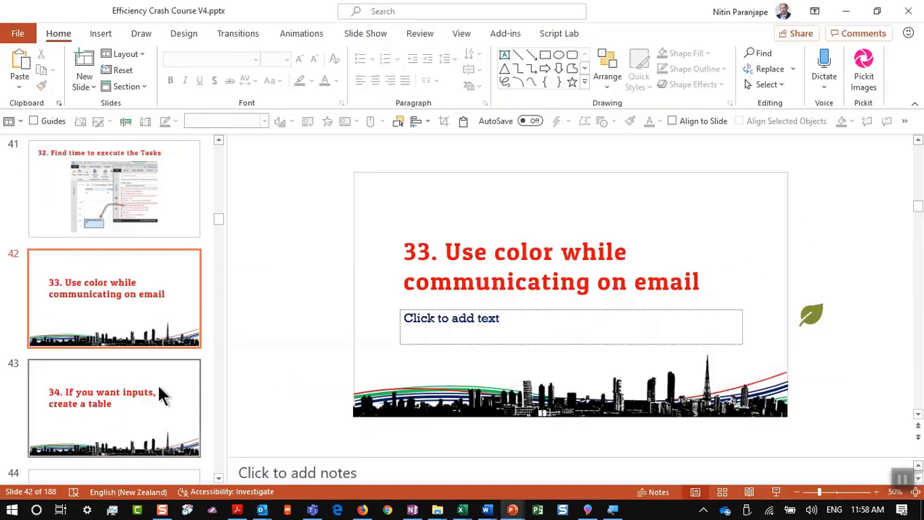
- Present slides 43 and 45 ('Use OneNote for all types of note taking') as slide shows, then bring OneNote forward
{"action": "left_click", "coordinate": [158, 388]}
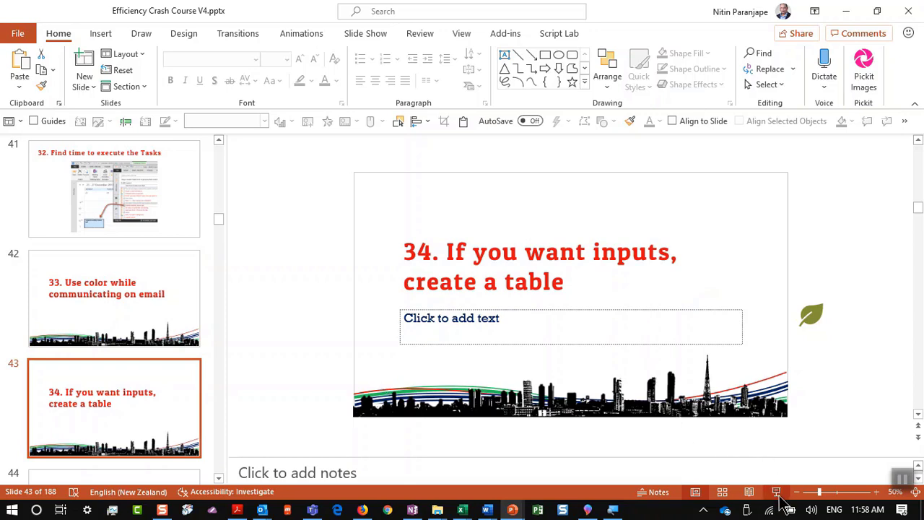
{"action": "left_click", "coordinate": [776, 492]}
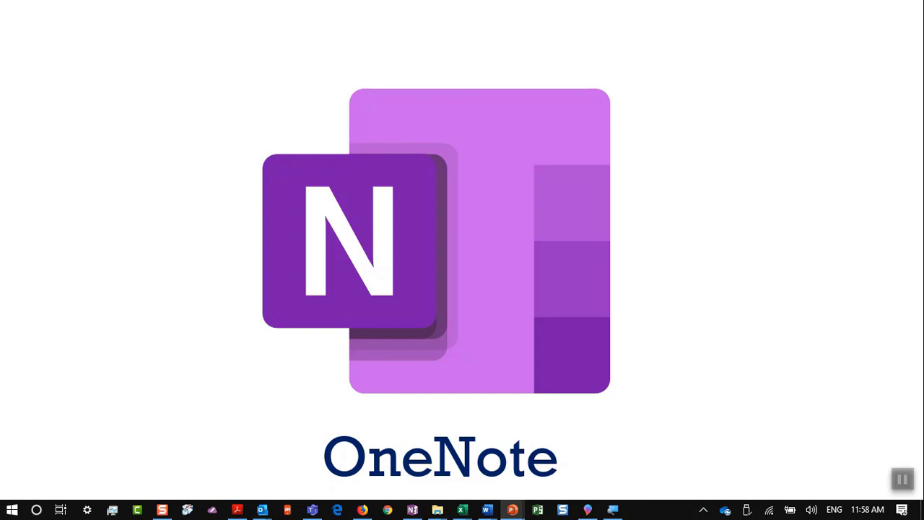
{"action": "key", "text": "Escape"}
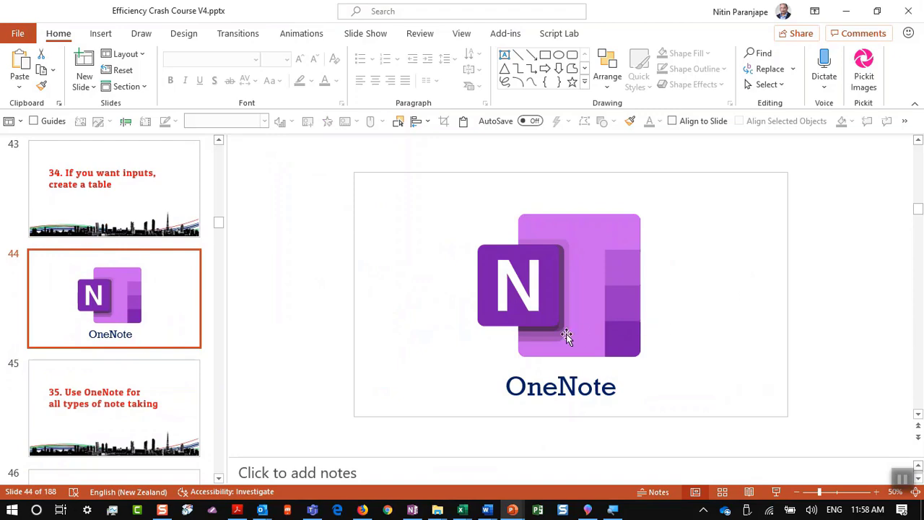
{"action": "key", "text": "Down"}
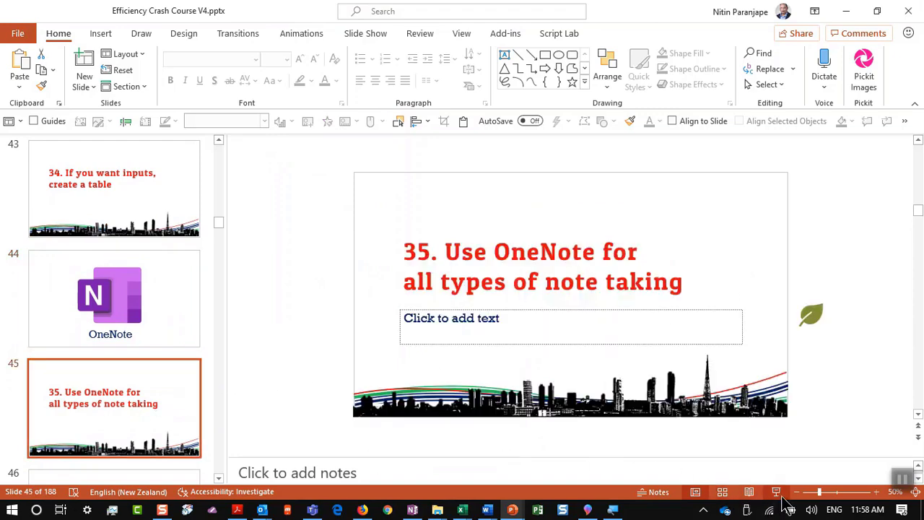
{"action": "left_click", "coordinate": [777, 493]}
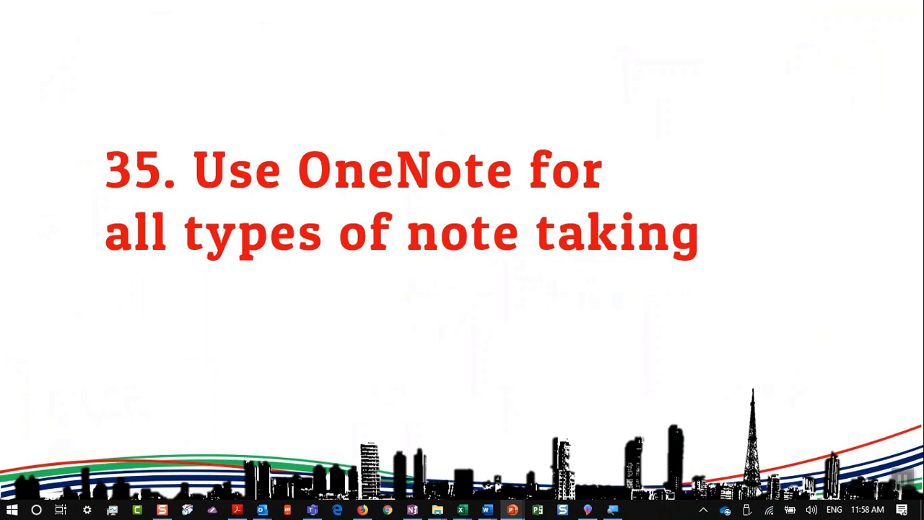
{"action": "key", "text": "Escape"}
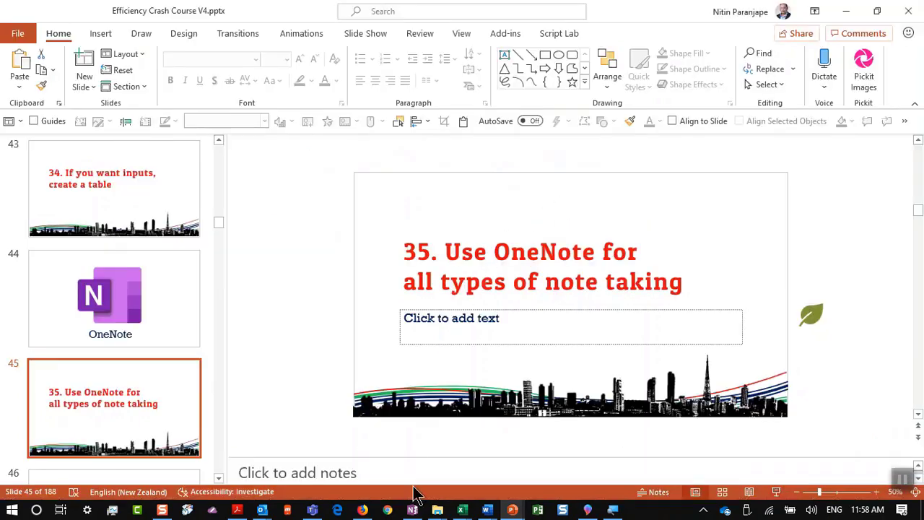
{"action": "left_click", "coordinate": [412, 510]}
{"action": "key", "text": "alt+space"}
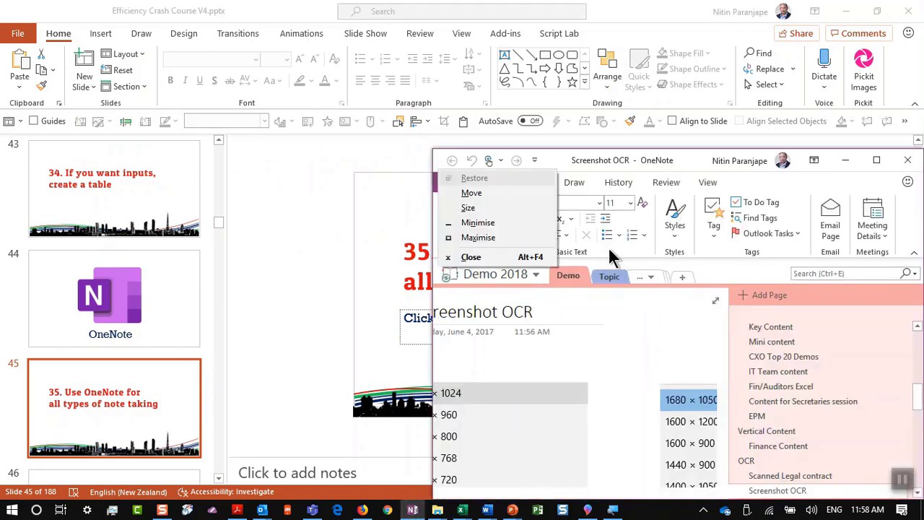
- Maximize OneNote, look through the notebook list and the File > New page, then return to Screenshot OCR
{"action": "key", "text": "x"}
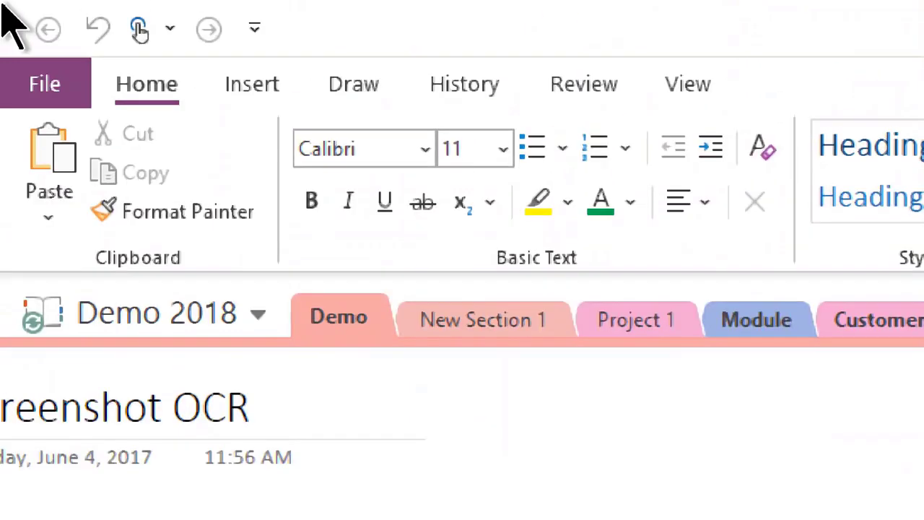
{"action": "left_click", "coordinate": [117, 334]}
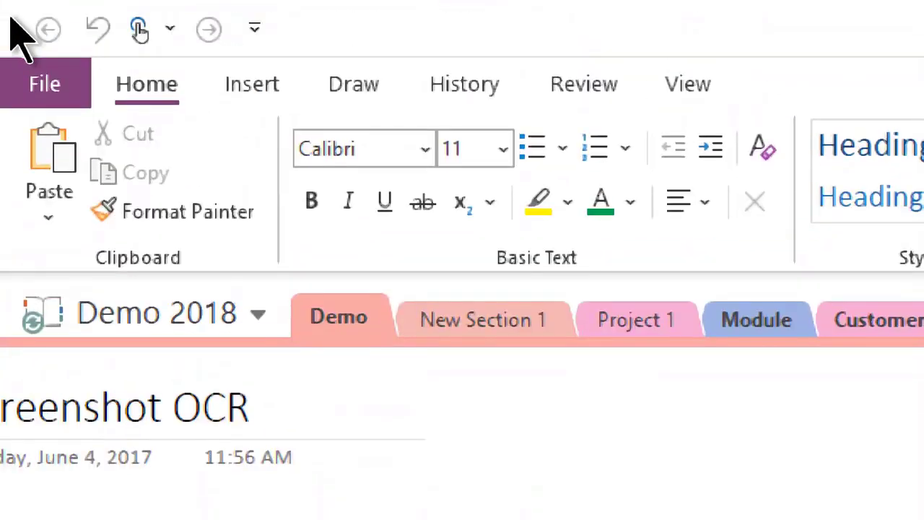
{"action": "left_click", "coordinate": [41, 85]}
{"action": "left_click", "coordinate": [128, 227]}
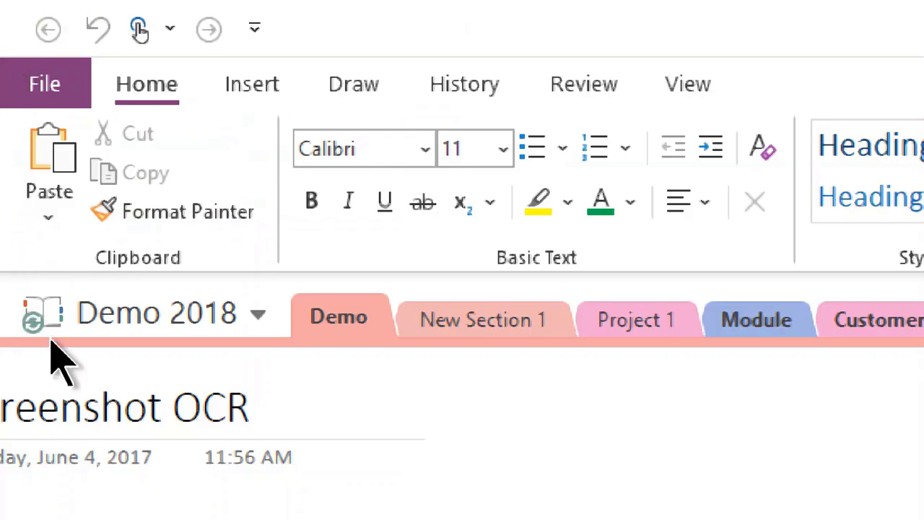
{"action": "left_click", "coordinate": [139, 335]}
{"action": "left_click", "coordinate": [137, 332]}
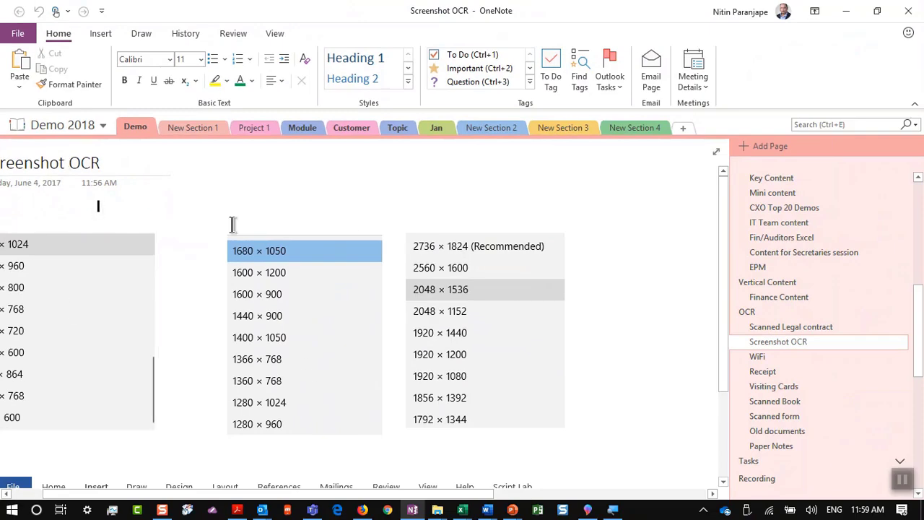
- Show slide 46, '36. Link notes to meetings', in PowerPoint, then switch to the Outlook calendar
{"action": "key", "text": "alt+Tab"}
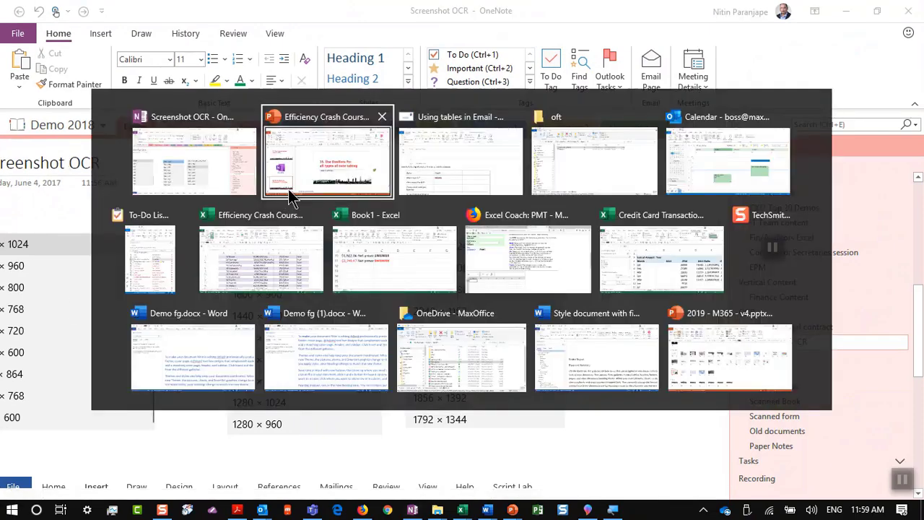
{"action": "left_click", "coordinate": [288, 192]}
{"action": "key", "text": "Down"}
{"action": "key", "text": "Down"}
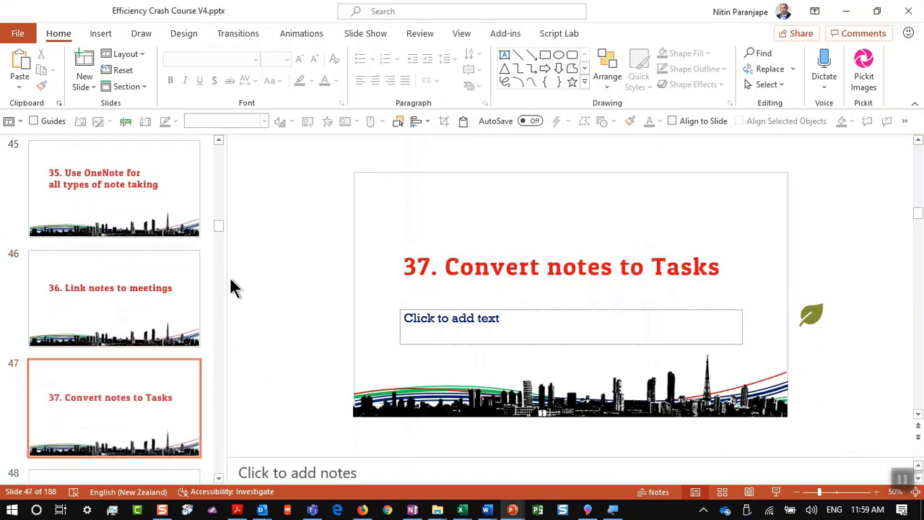
{"action": "left_click", "coordinate": [140, 282]}
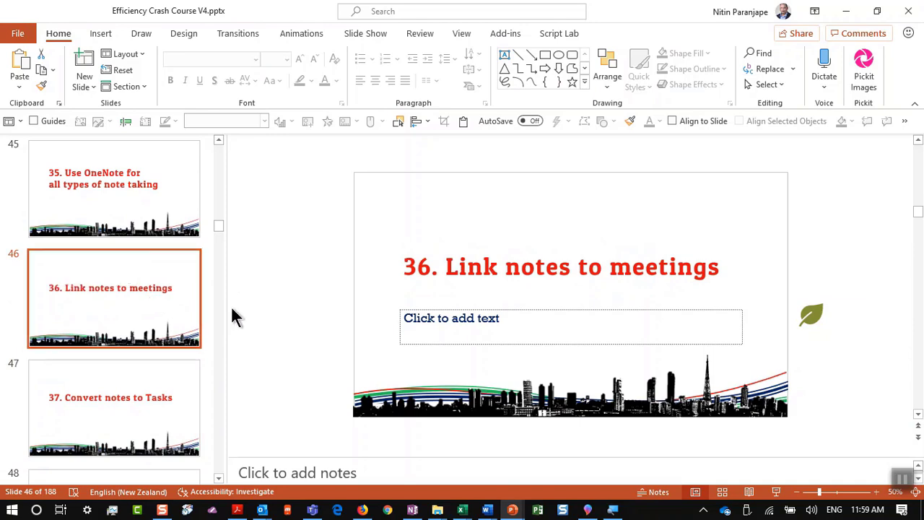
{"action": "key", "text": "alt+Tab"}
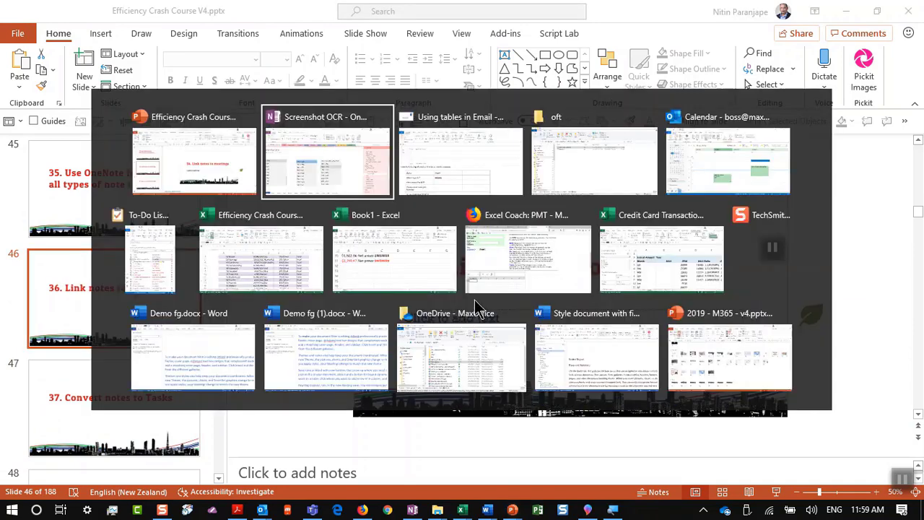
{"action": "key", "text": "alt+Tab"}
{"action": "key", "text": "alt+Tab"}
{"action": "key", "text": "alt+Tab"}
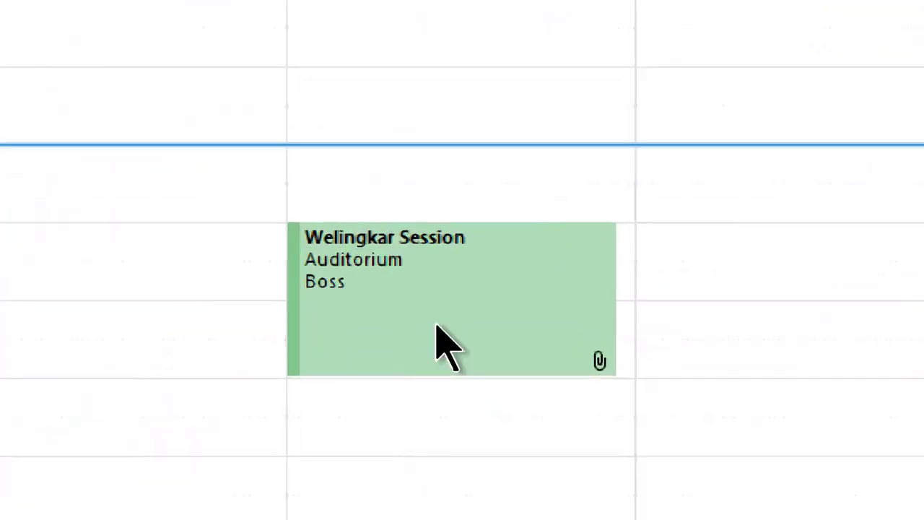
{"action": "left_click", "coordinate": [415, 387]}
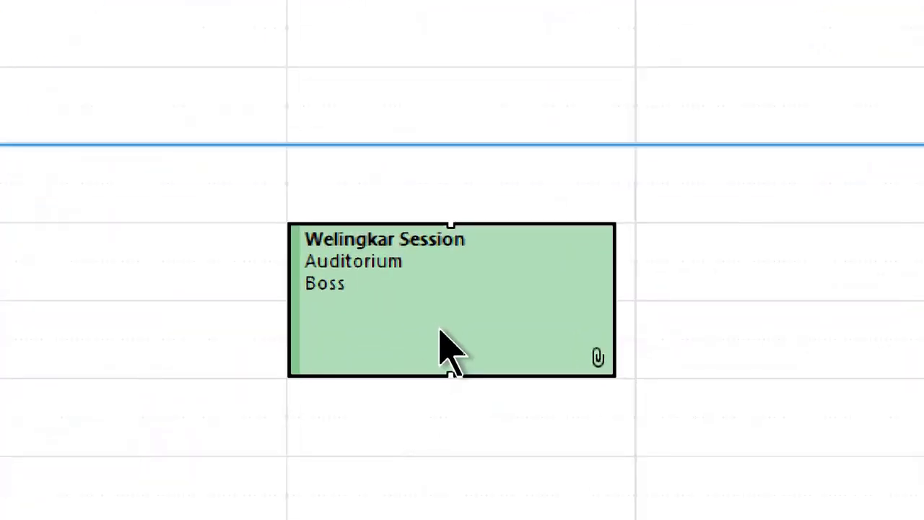
{"action": "mouse_move", "coordinate": [442, 332]}
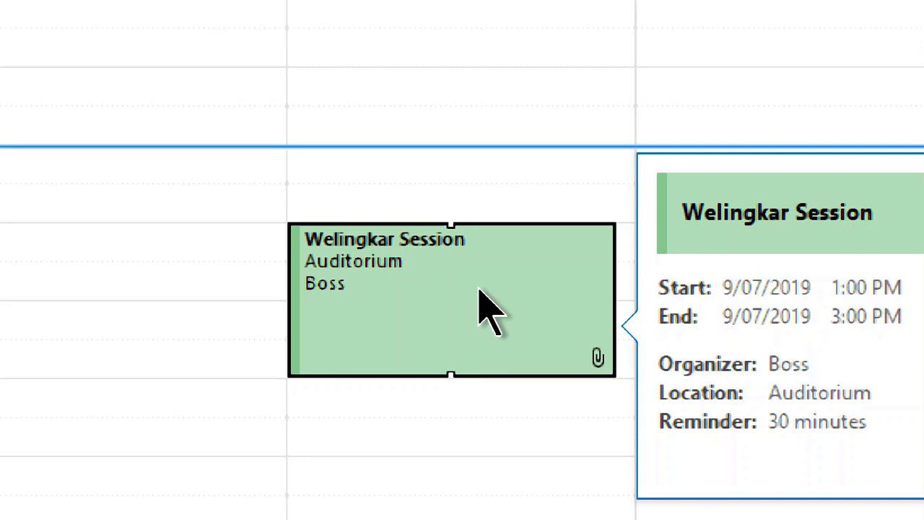
{"action": "left_click", "coordinate": [478, 290]}
{"action": "mouse_move", "coordinate": [478, 309]}
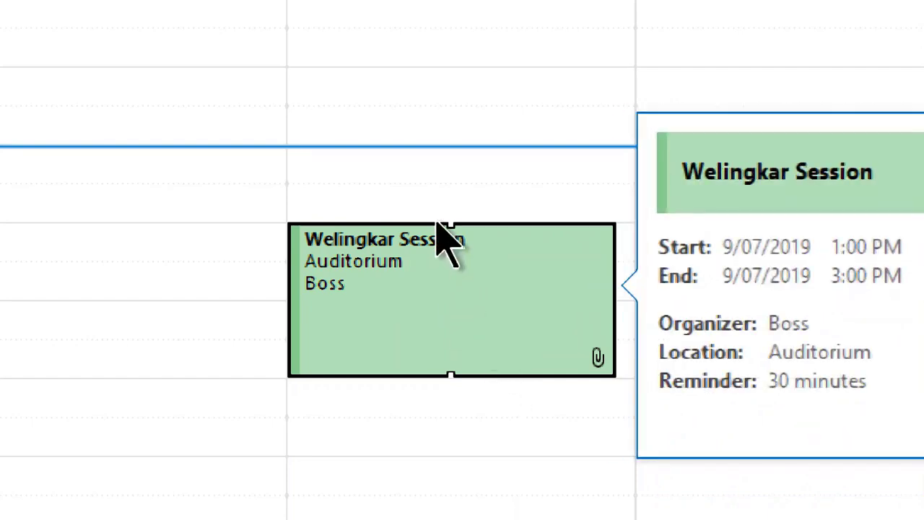
- Set Welingkar Session's own OneNote notes to the Demo section of Demo 2018, then send the update
{"action": "right_click", "coordinate": [467, 285]}
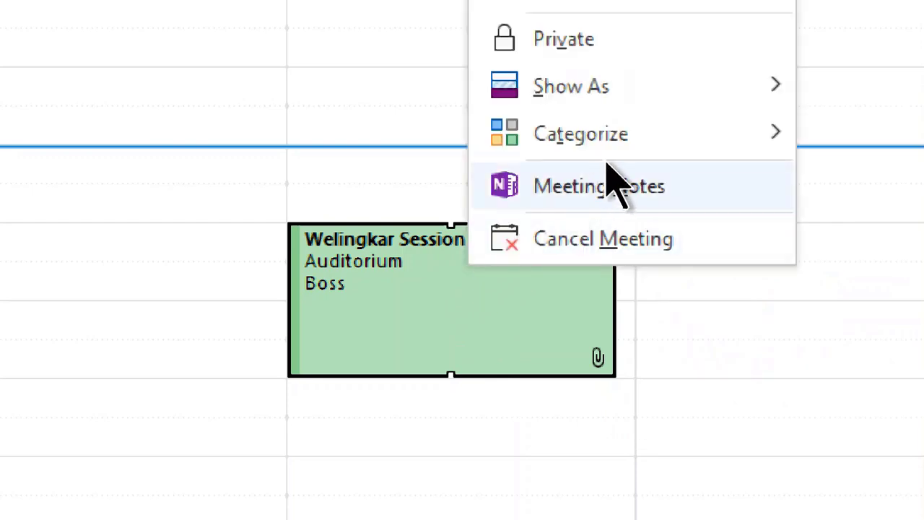
{"action": "left_click", "coordinate": [631, 195]}
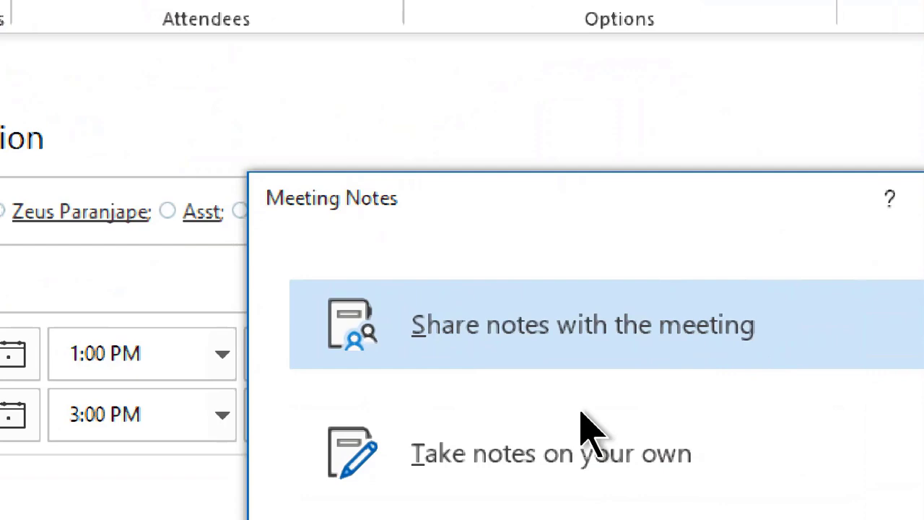
{"action": "left_click", "coordinate": [588, 433]}
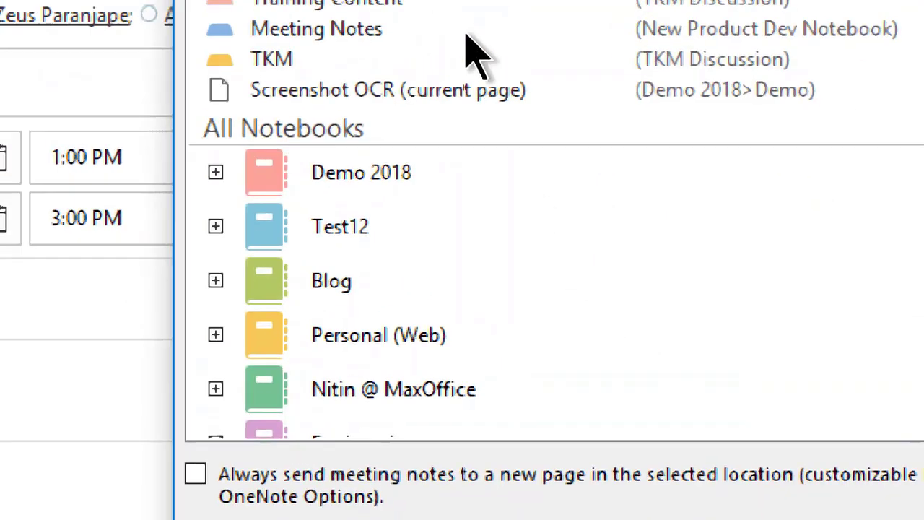
{"action": "left_click", "coordinate": [215, 172]}
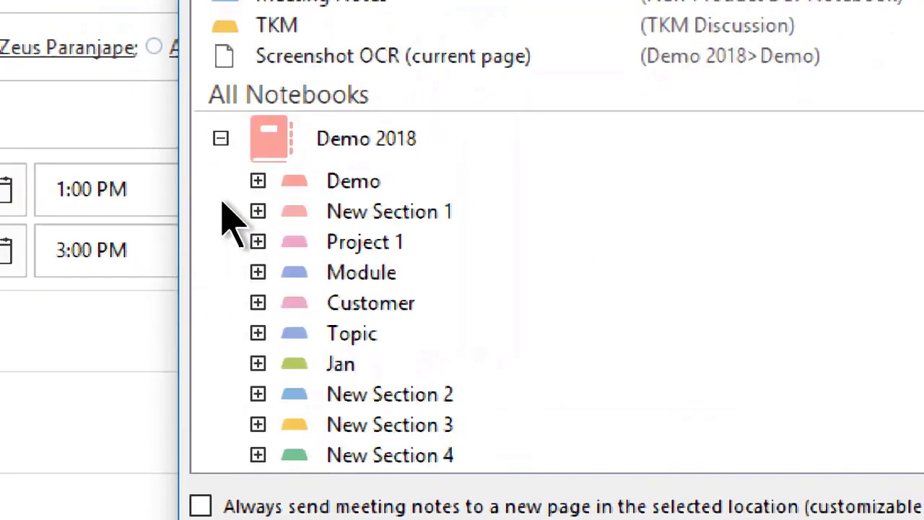
{"action": "left_click", "coordinate": [393, 190]}
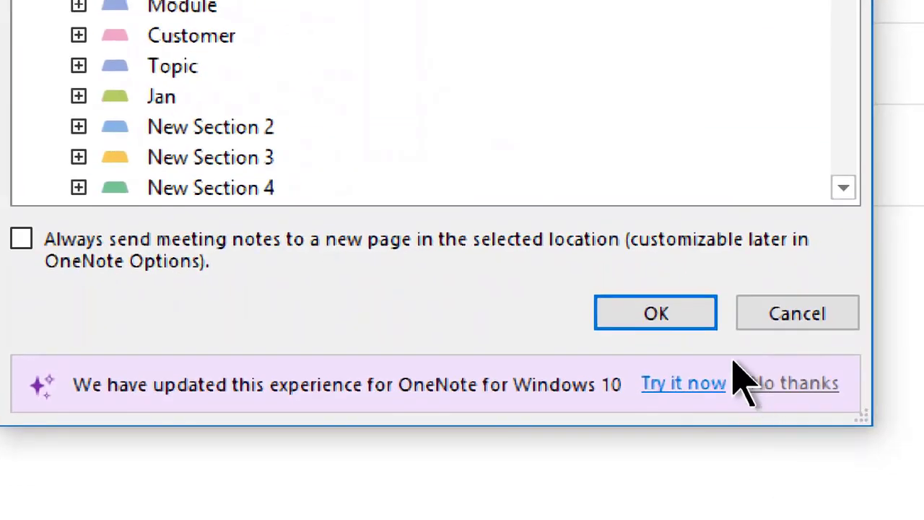
{"action": "left_click", "coordinate": [625, 320]}
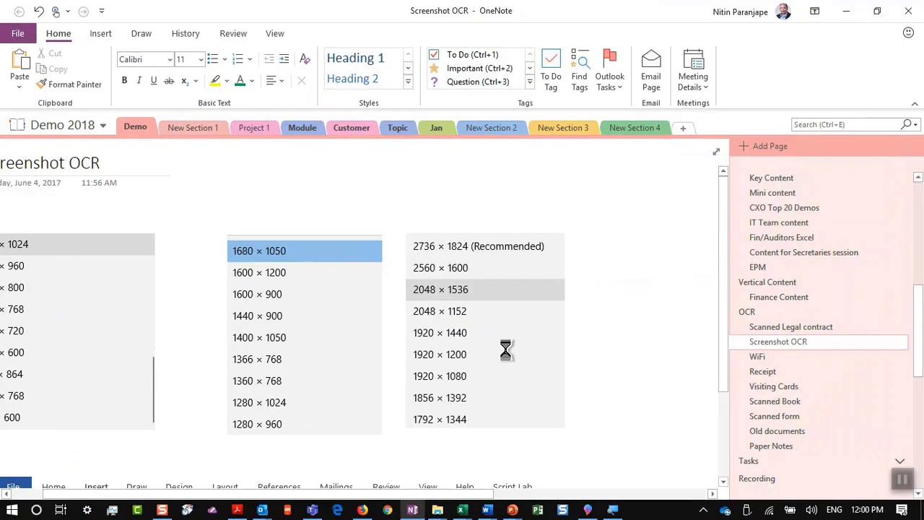
{"action": "key", "text": "ctrl+n"}
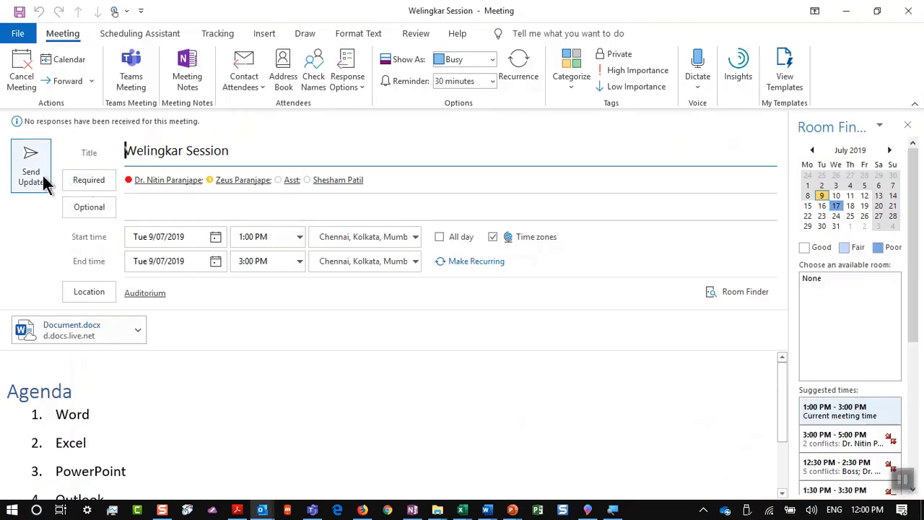
{"action": "left_click", "coordinate": [48, 163]}
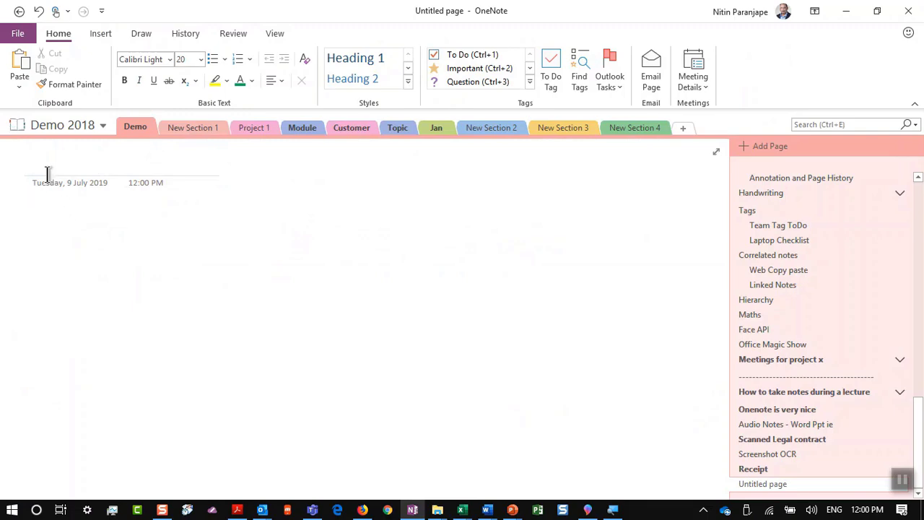
- From the calendar appointment, take your own meeting notes in Demo 2018 > Demo, opening the notes page
{"action": "key", "text": "alt+Tab"}
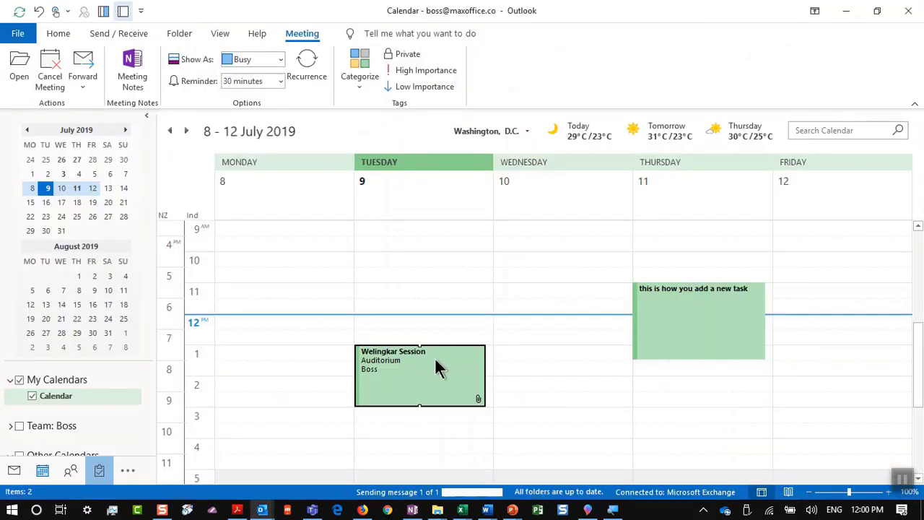
{"action": "right_click", "coordinate": [436, 368]}
{"action": "left_click", "coordinate": [464, 325]}
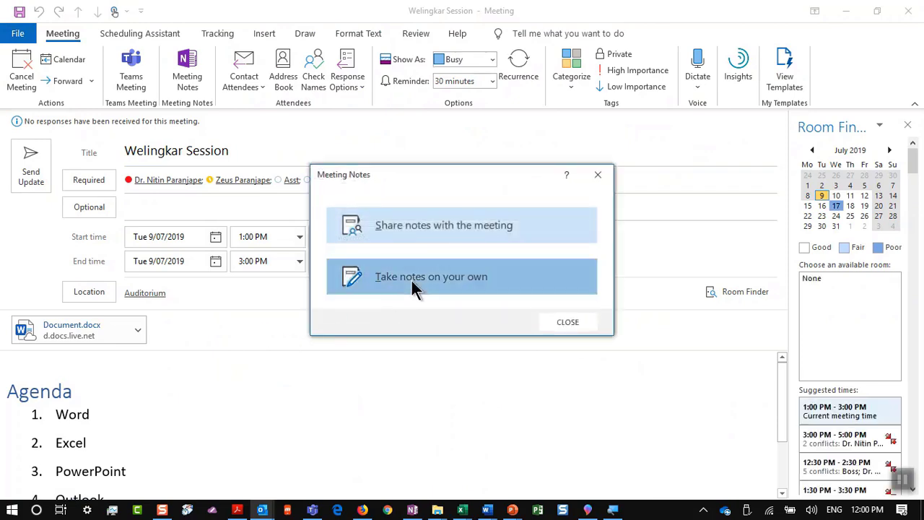
{"action": "left_click", "coordinate": [412, 281]}
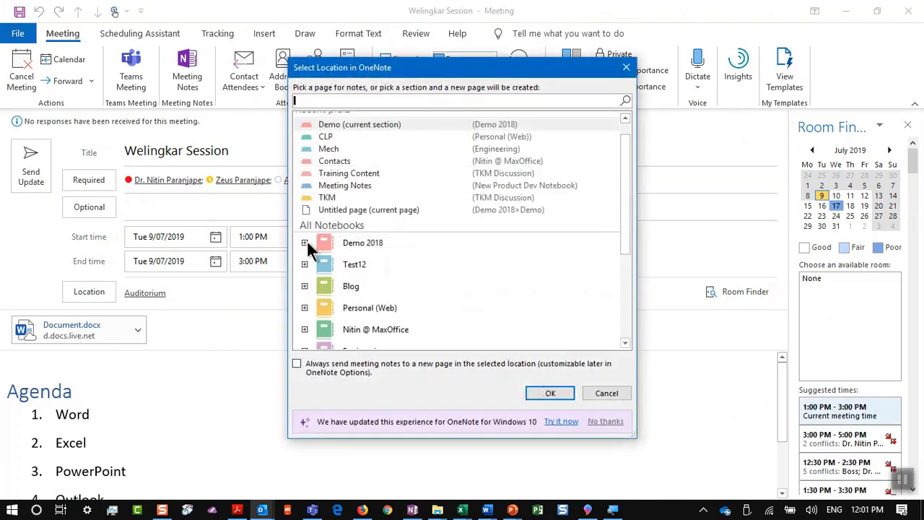
{"action": "left_click", "coordinate": [305, 243]}
{"action": "left_click", "coordinate": [338, 235]}
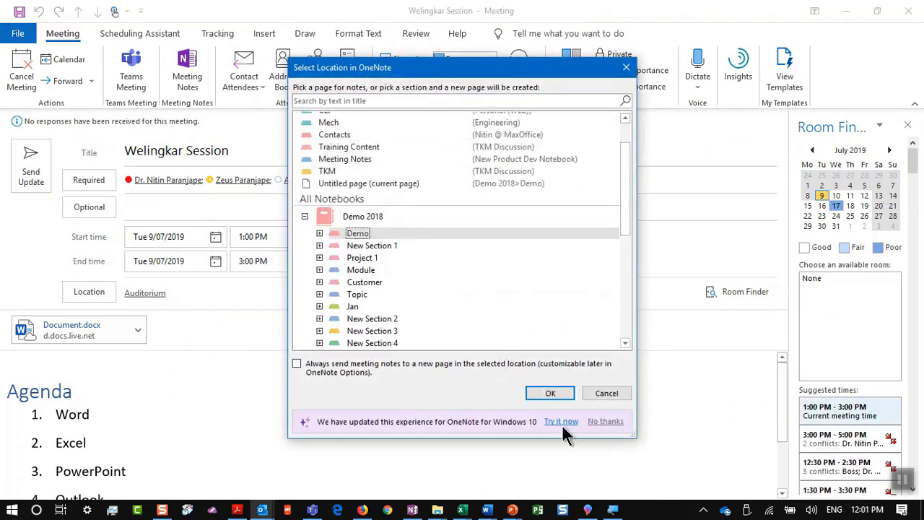
{"action": "left_click", "coordinate": [560, 393]}
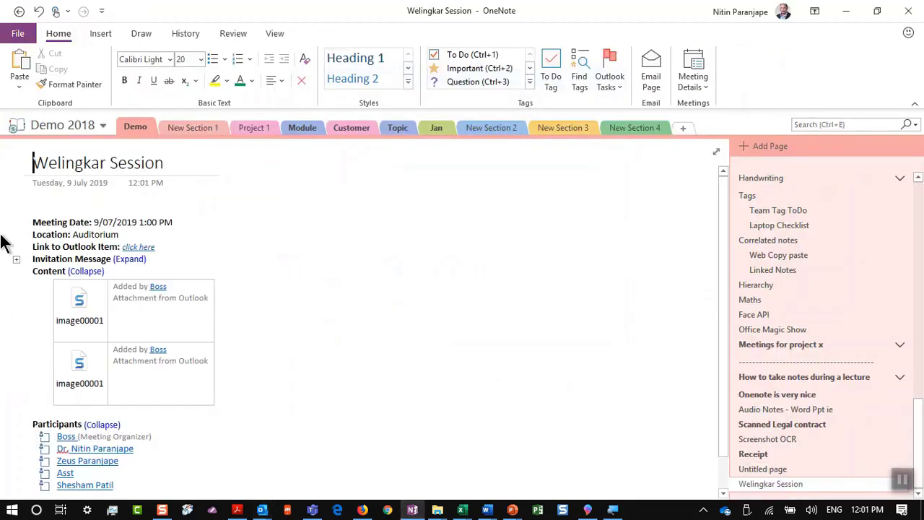
- Tick In Attendance for the four invitees other than the organizer
{"action": "scroll", "coordinate": [6, 220], "scroll_direction": "up", "scroll_amount": 5}
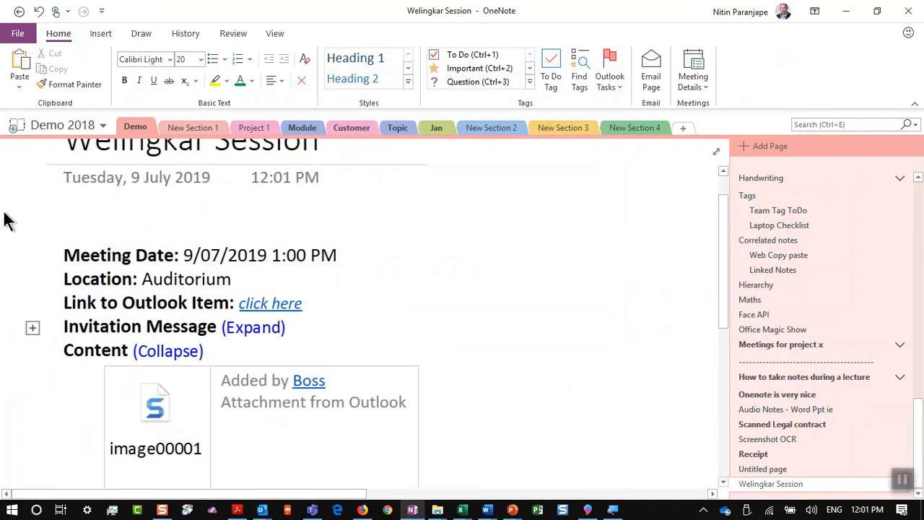
{"action": "scroll", "coordinate": [23, 199], "scroll_direction": "down", "scroll_amount": 8}
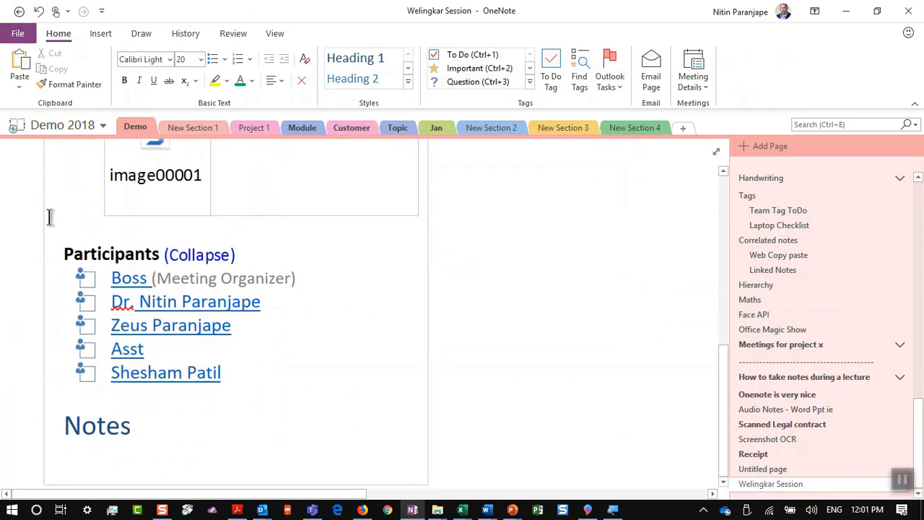
{"action": "left_click", "coordinate": [88, 306]}
{"action": "left_click", "coordinate": [89, 328]}
{"action": "left_click", "coordinate": [89, 350]}
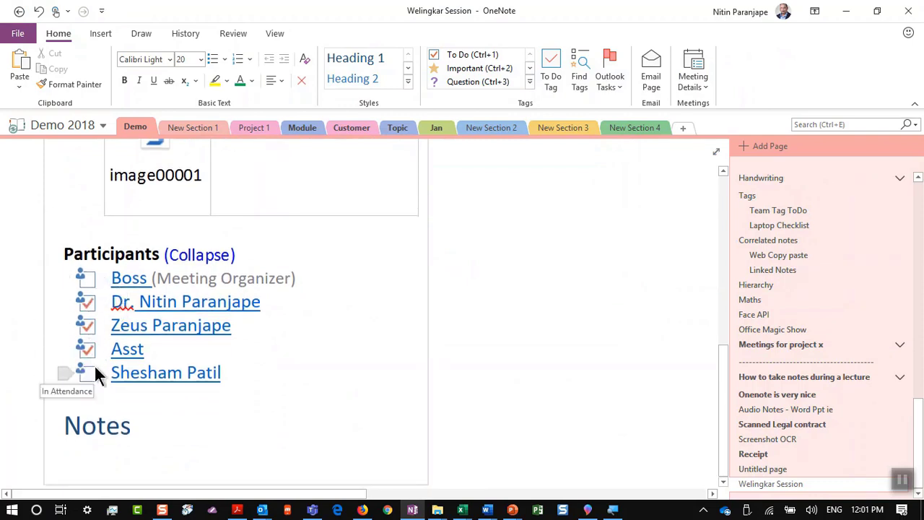
{"action": "left_click", "coordinate": [88, 372]}
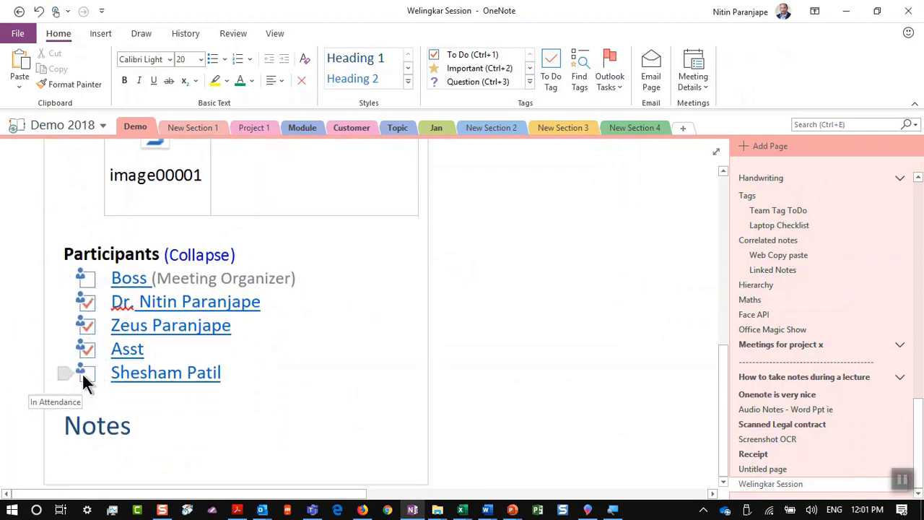
- Type placeholder notes under the Notes heading and add blank lines below them
{"action": "left_click", "coordinate": [169, 438]}
{"action": "type", "text": "Fkdsjafkjdsa fl"}
{"action": "type", "text": "jkfds al;kfjdsa"}
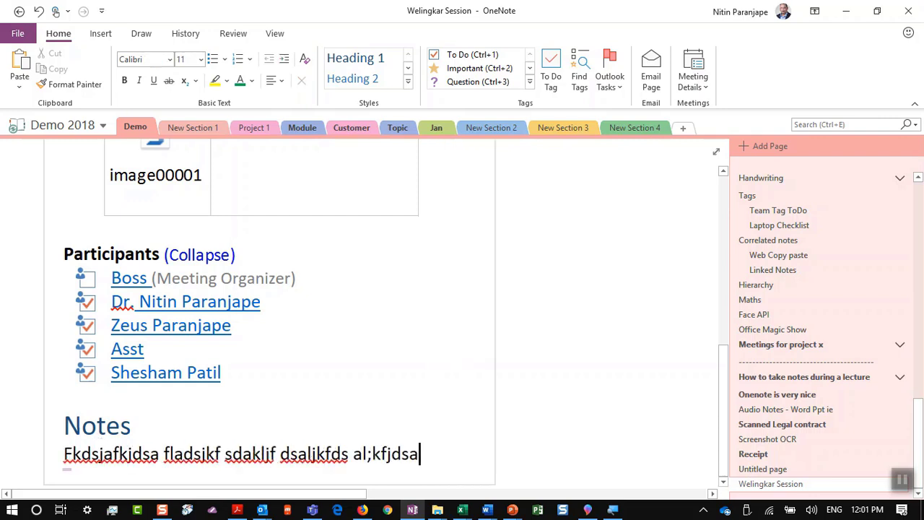
{"action": "key", "text": "Return"}
{"action": "key", "text": "Return"}
{"action": "key", "text": "Return"}
{"action": "key", "text": "Return"}
{"action": "key", "text": "Return"}
{"action": "type", "text": "\\"}
{"action": "key", "text": "Up"}
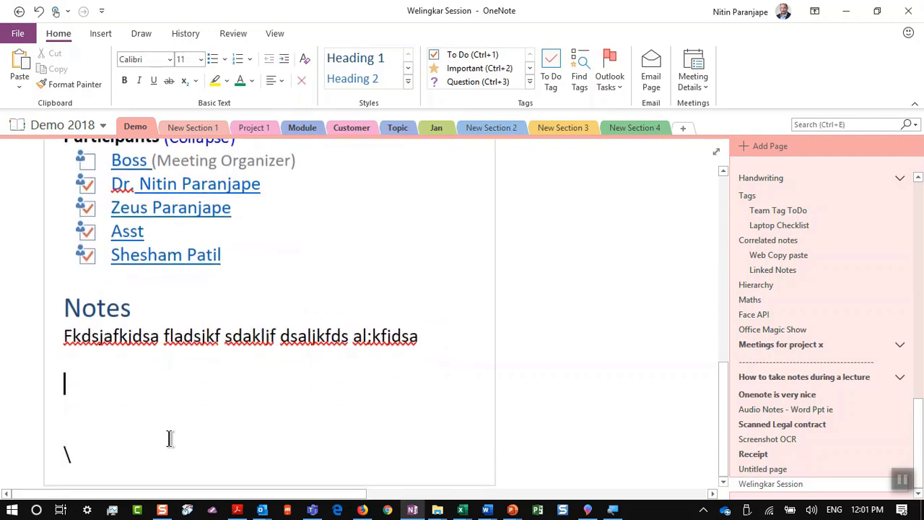
{"action": "key", "text": "Up"}
{"action": "key", "text": "Up"}
{"action": "key", "text": "Up"}
- Type 'Auto save WeSchool Demo' in enlarged text, then close OneNote
{"action": "key", "text": "ctrl+shift+period"}
{"action": "key", "text": "ctrl+shift+period"}
{"action": "key", "text": "ctrl+shift+period"}
{"action": "key", "text": "ctrl+shift+period"}
{"action": "key", "text": "ctrl+shift+period"}
{"action": "key", "text": "ctrl+shift+period"}
{"action": "key", "text": "ctrl+shift+period"}
{"action": "key", "text": "ctrl+shift+period"}
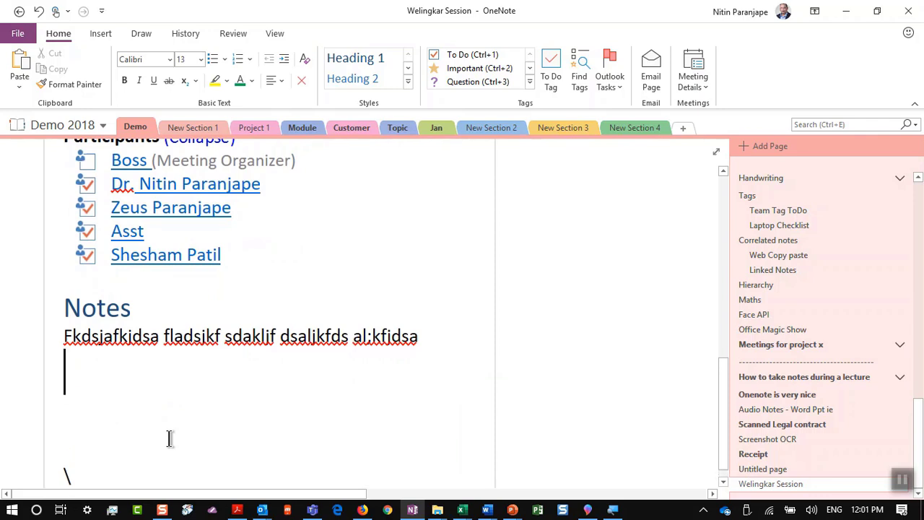
{"action": "type", "text": "Auto sa"}
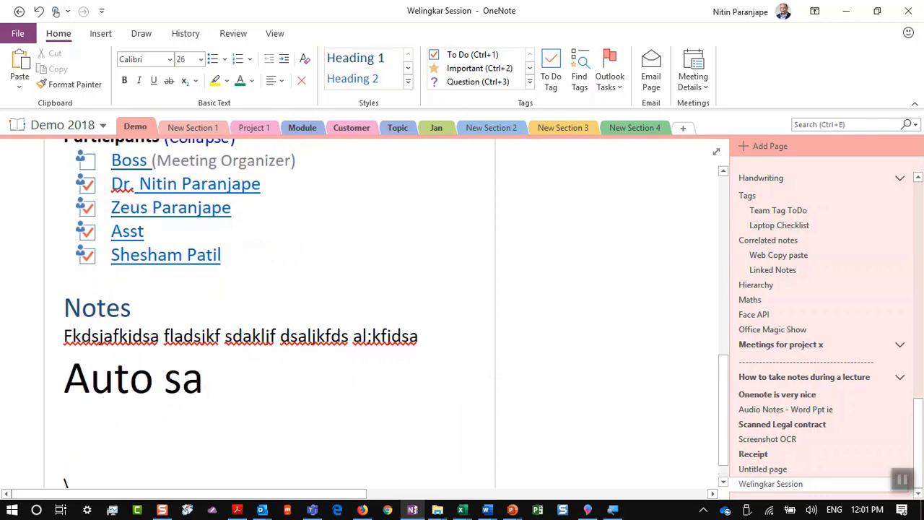
{"action": "type", "text": "ve We"}
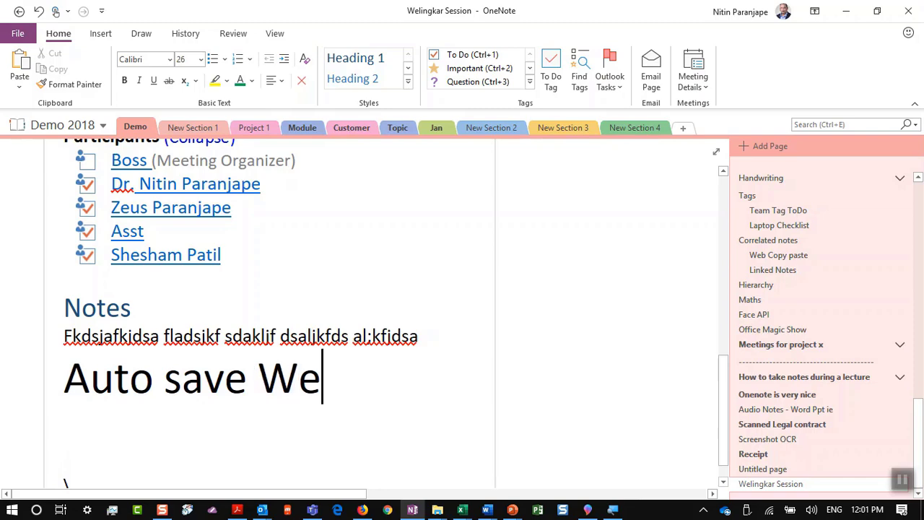
{"action": "type", "text": "School Demo"}
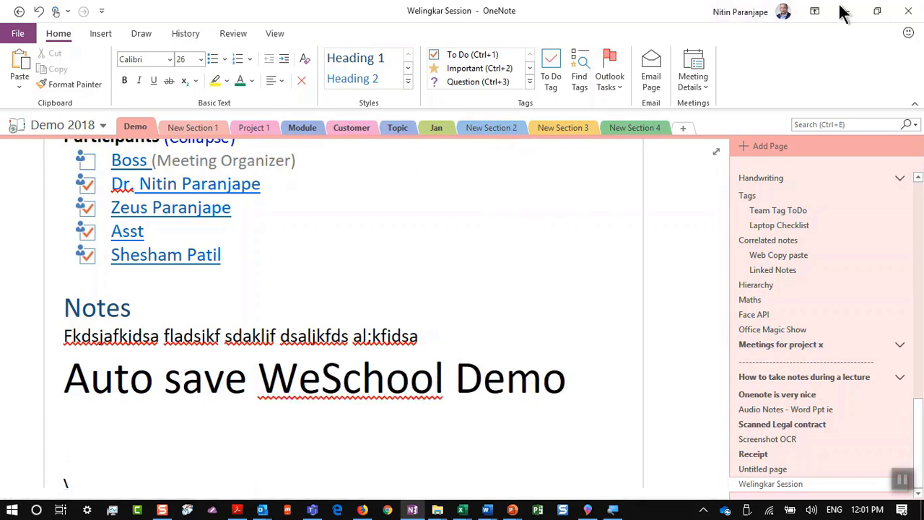
{"action": "left_click", "coordinate": [909, 10]}
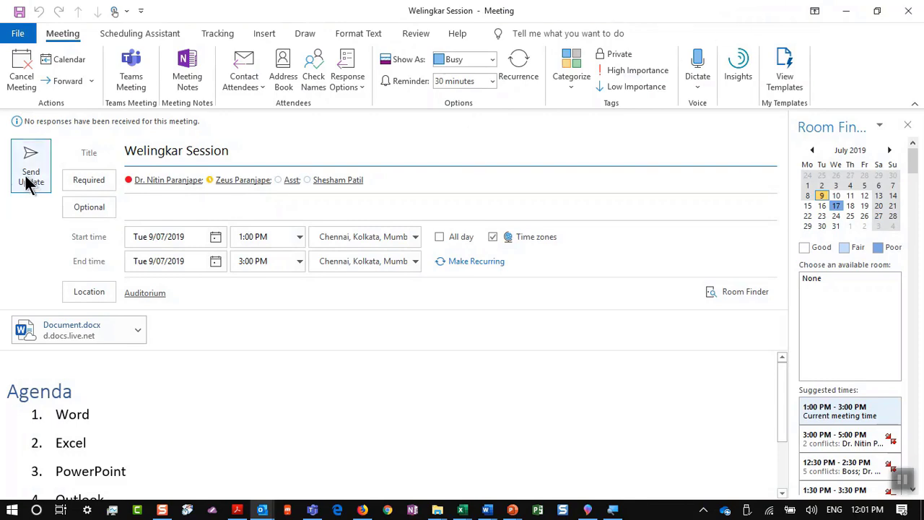
- Send the update, reopen Welingkar Session notes via Meeting Notes > Take notes on your own, and switch to OneNote
{"action": "left_click", "coordinate": [28, 177]}
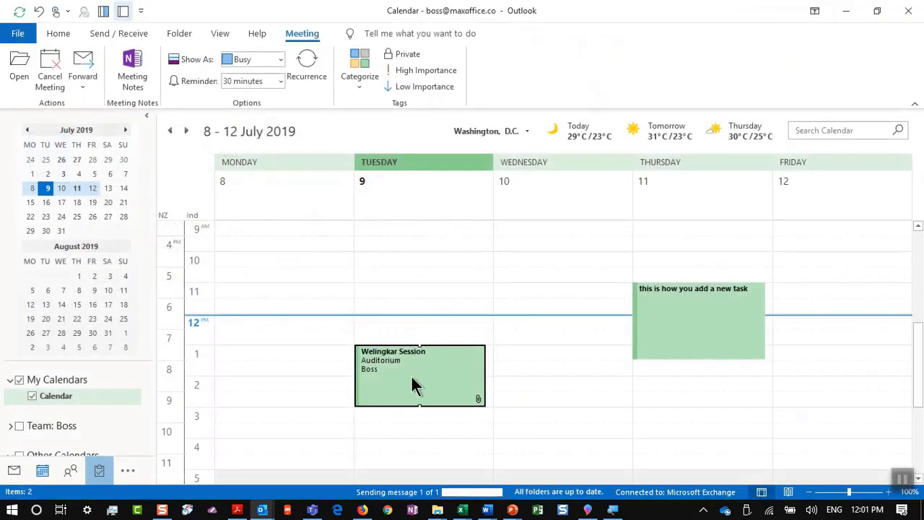
{"action": "mouse_move", "coordinate": [412, 378]}
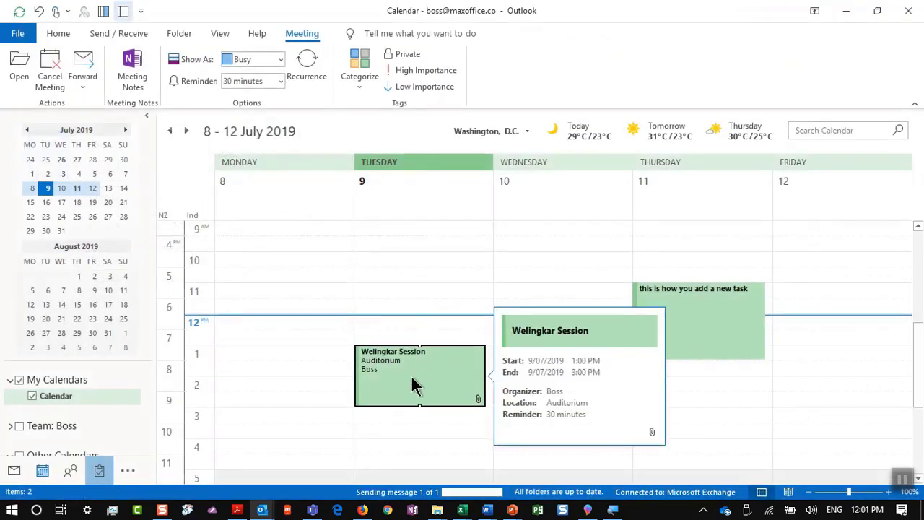
{"action": "right_click", "coordinate": [408, 381]}
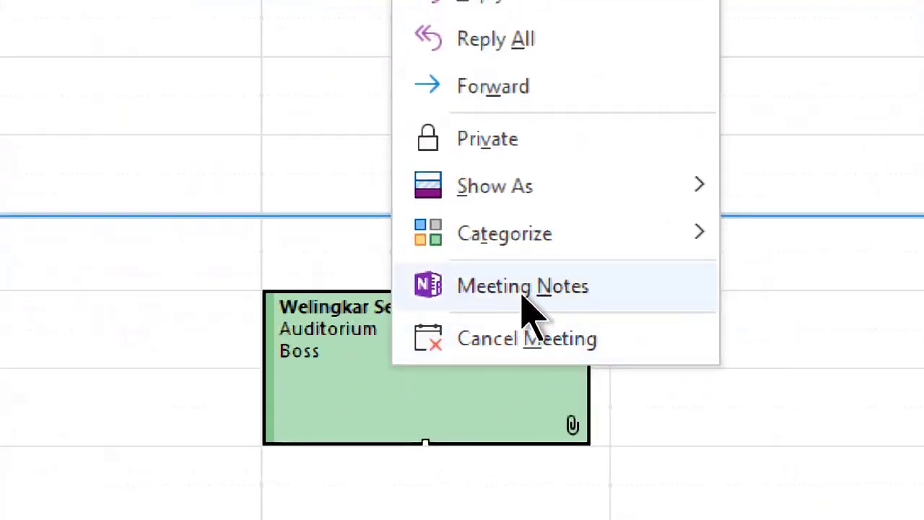
{"action": "left_click", "coordinate": [522, 289]}
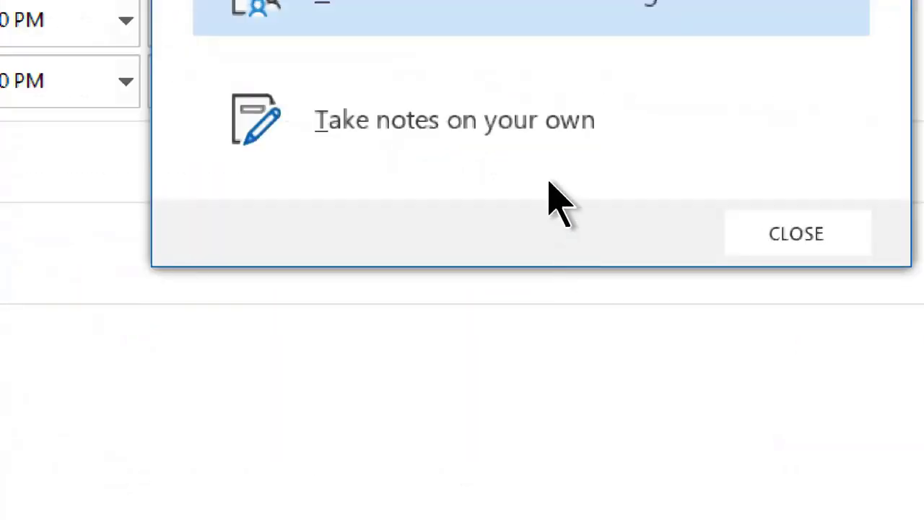
{"action": "left_click", "coordinate": [546, 134]}
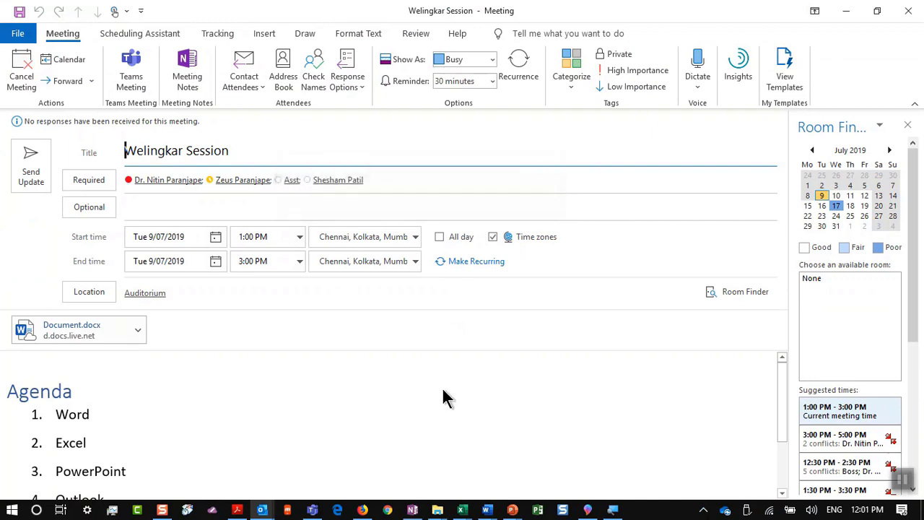
{"action": "key", "text": "alt+Tab"}
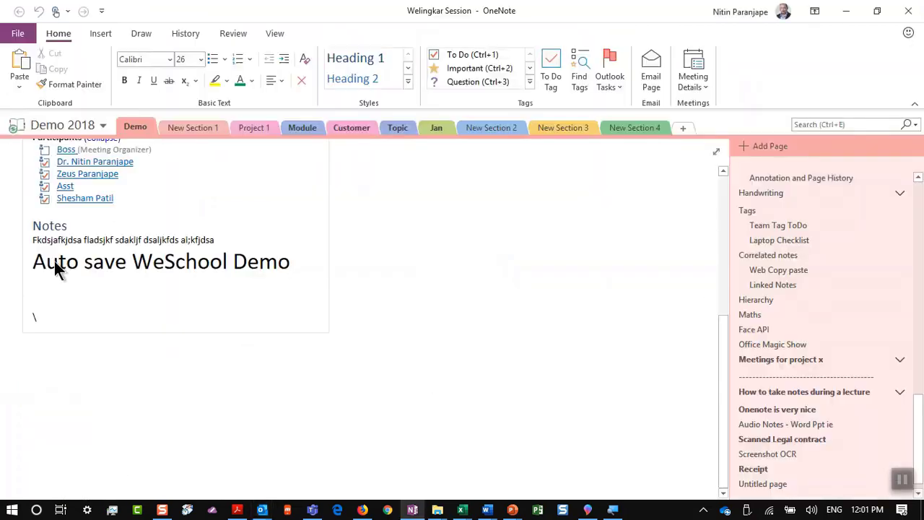
{"action": "scroll", "coordinate": [65, 275], "scroll_direction": "up", "scroll_amount": 5}
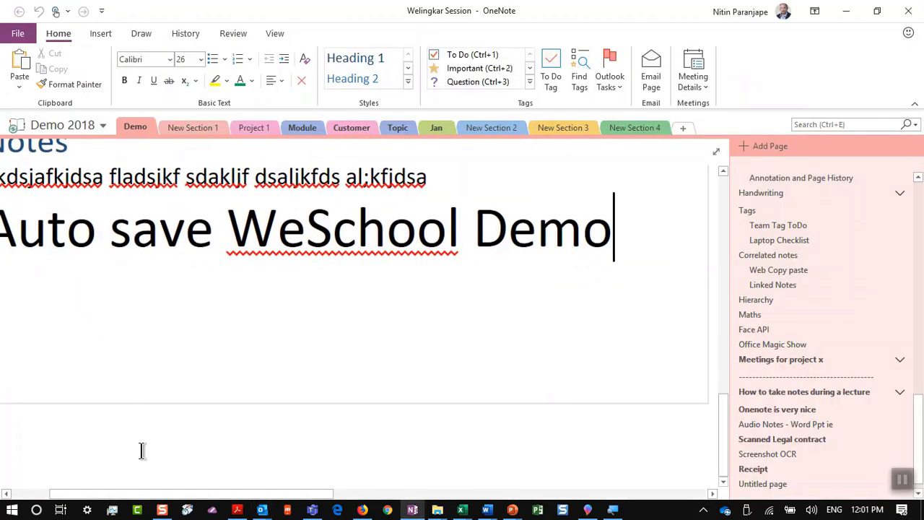
{"action": "left_click_drag", "start_coordinate": [145, 498], "coordinate": [5, 498]}
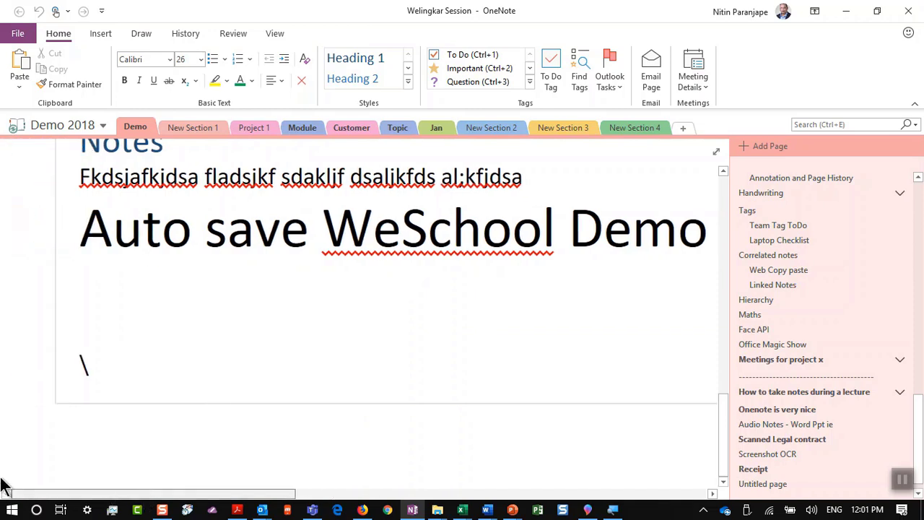
{"action": "left_click", "coordinate": [111, 368]}
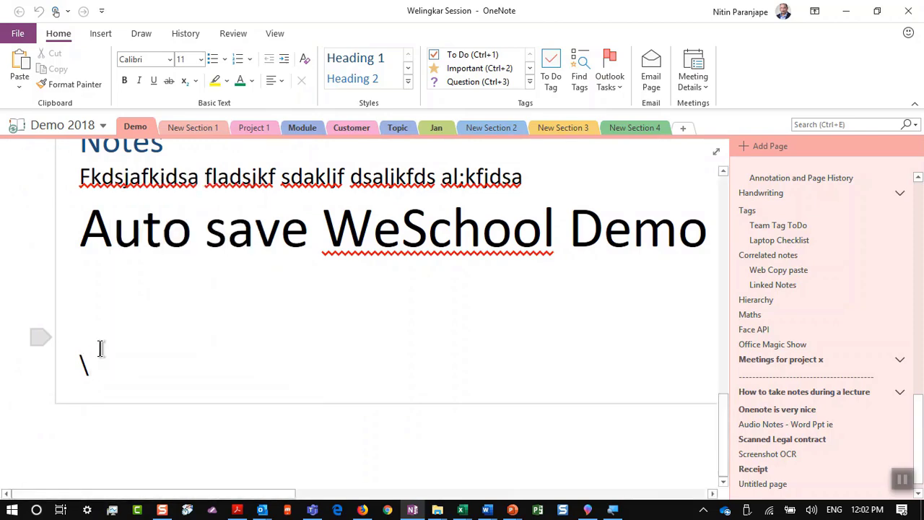
{"action": "key", "text": "alt+Tab"}
{"action": "key", "text": "alt+Tab"}
{"action": "key", "text": "alt+Tab"}
{"action": "key", "text": "alt+Tab"}
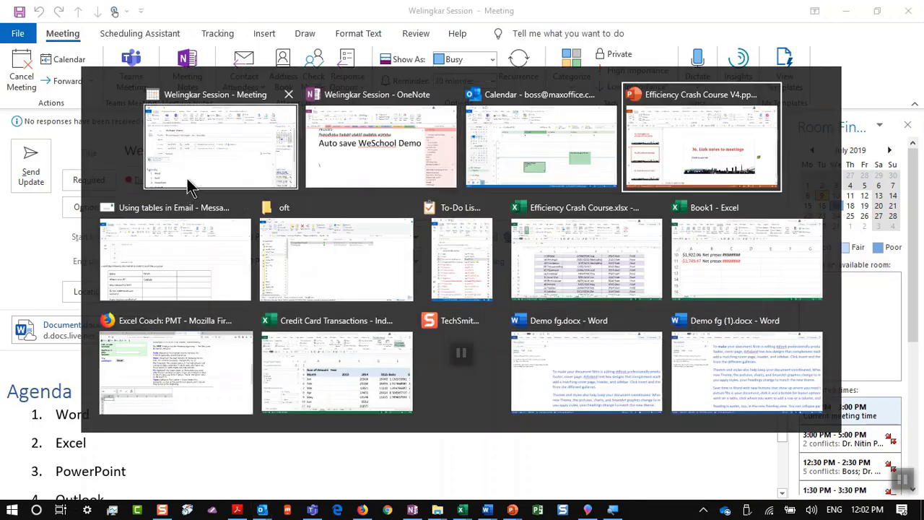
{"action": "left_click", "coordinate": [138, 384]}
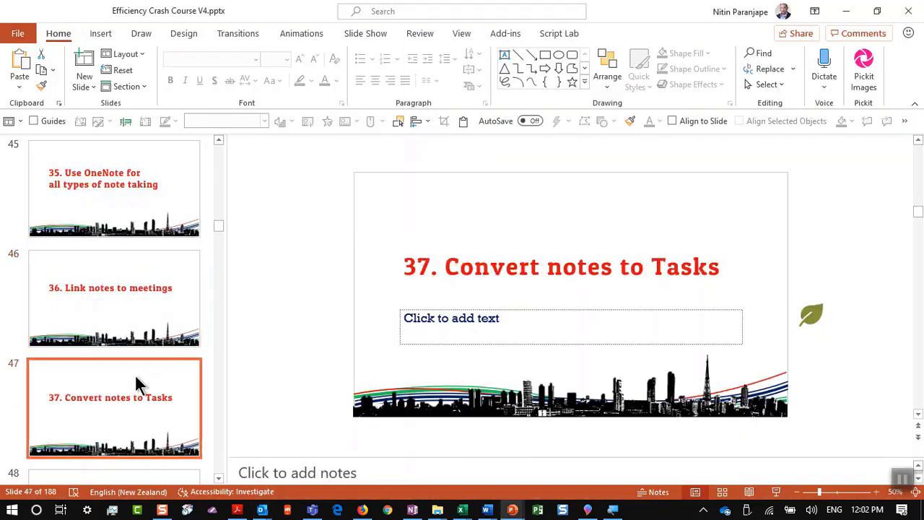
{"action": "key", "text": "alt+Tab"}
{"action": "key", "text": "alt+Tab"}
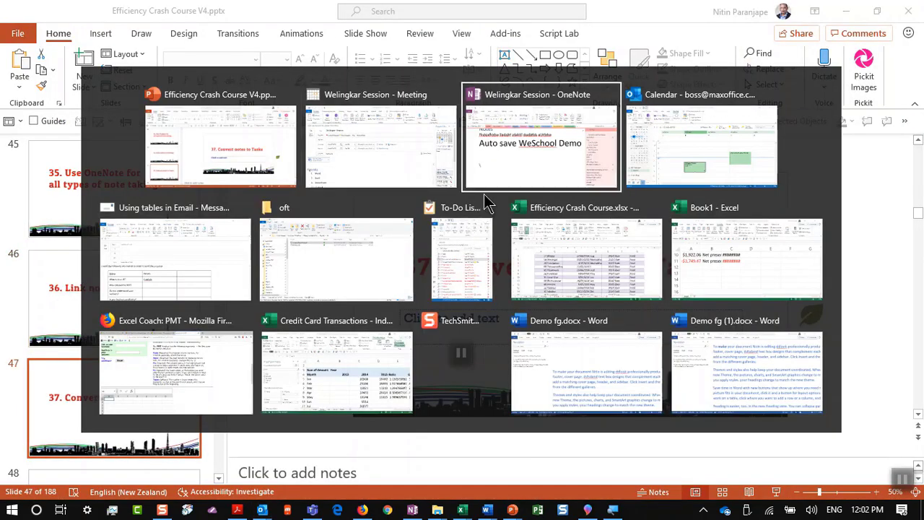
{"action": "left_click", "coordinate": [103, 298]}
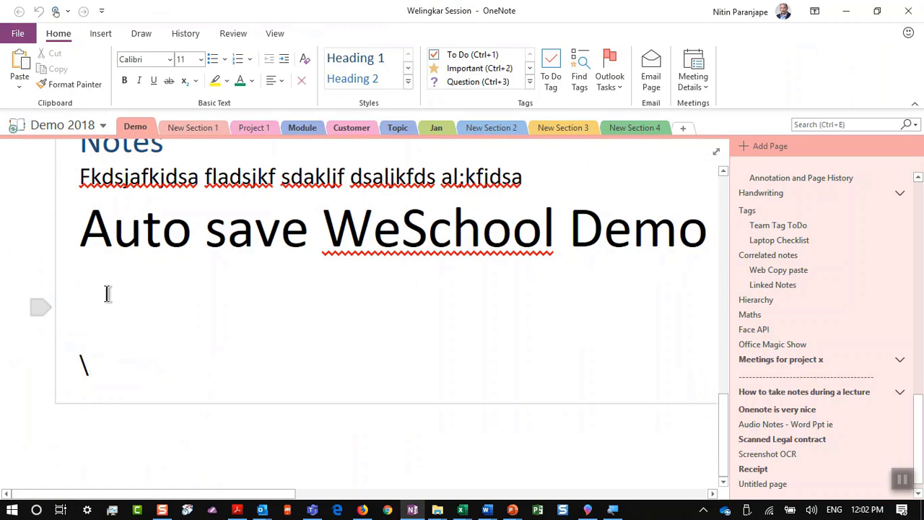
- Type 'Install Office 365' on the empty line and flag it as an Outlook task due Tomorrow
{"action": "scroll", "coordinate": [108, 299], "scroll_direction": "up", "scroll_amount": 4}
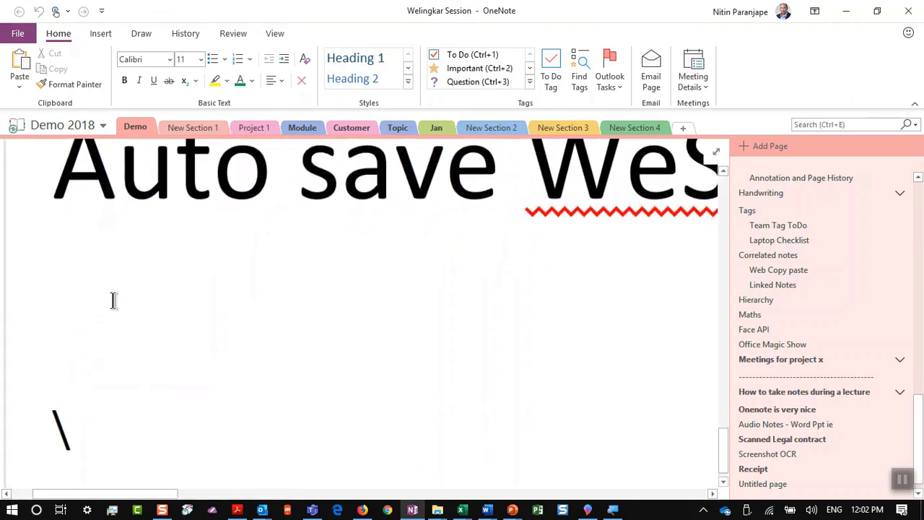
{"action": "type", "text": "Install Offic"}
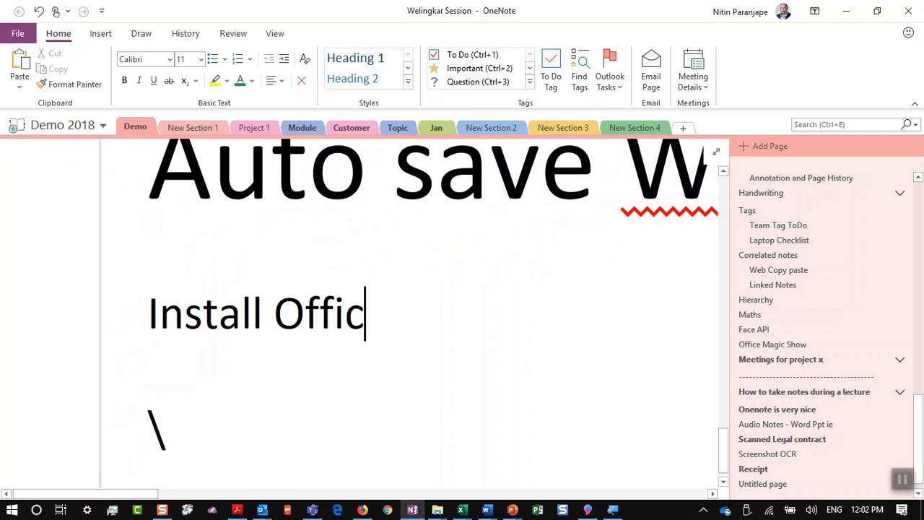
{"action": "type", "text": "e 365"}
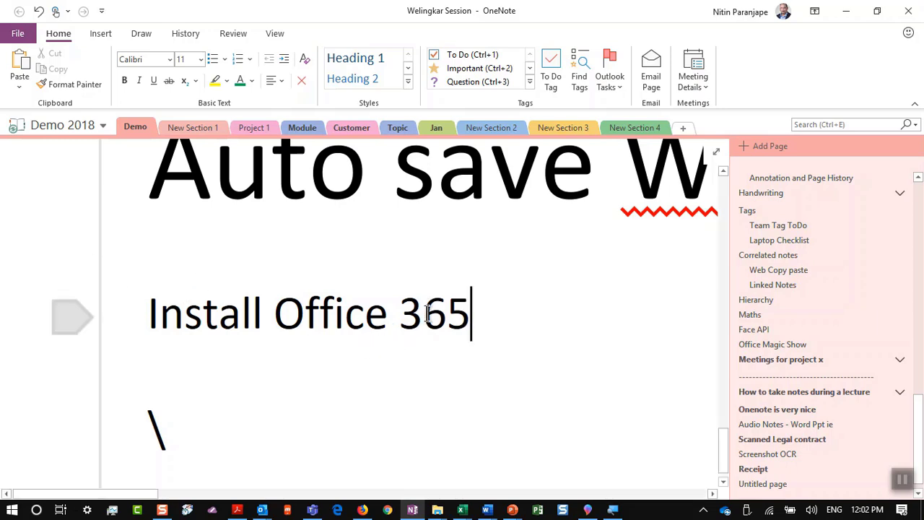
{"action": "right_click", "coordinate": [428, 314]}
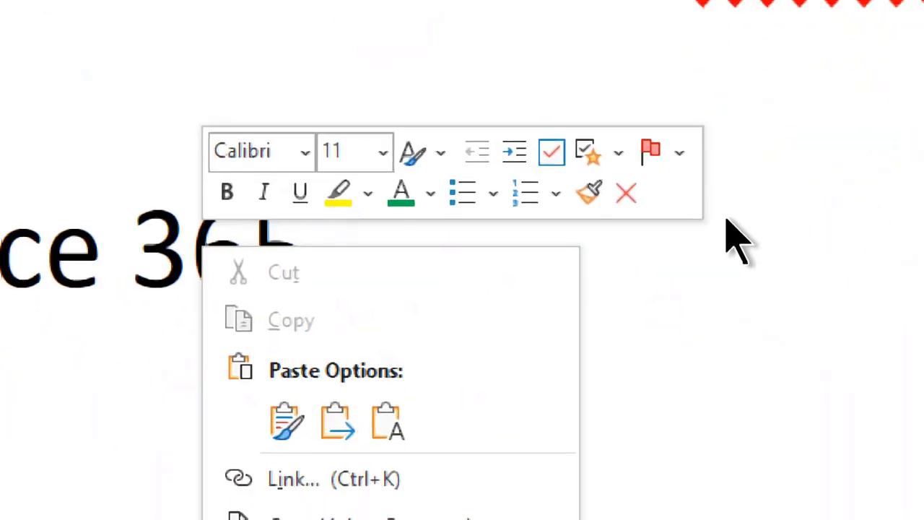
{"action": "left_click", "coordinate": [672, 150]}
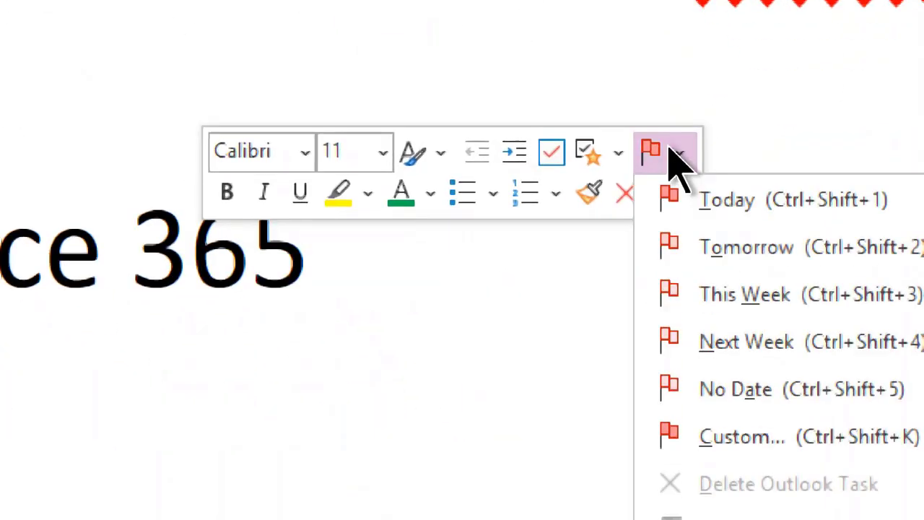
{"action": "left_click", "coordinate": [729, 247]}
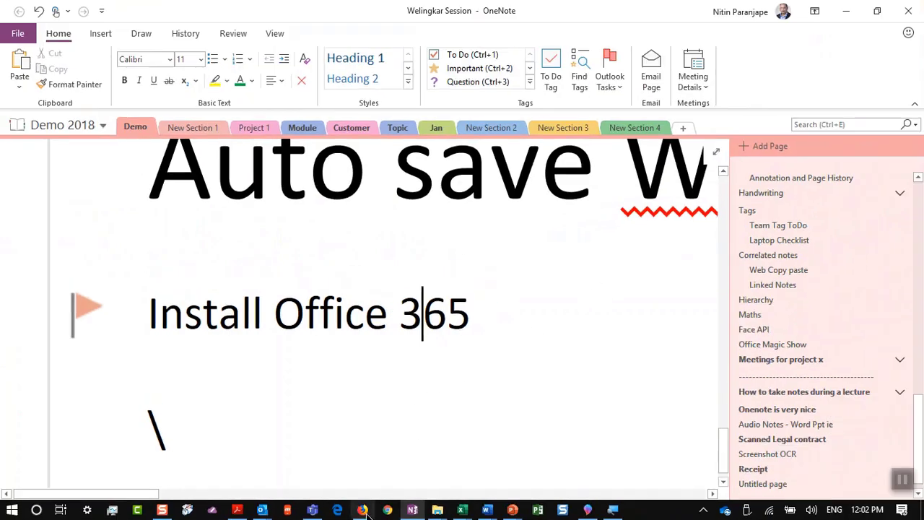
- In Outlook's task list, mark Install Office 365 as completed, then return to its OneNote line
{"action": "mouse_move", "coordinate": [263, 511]}
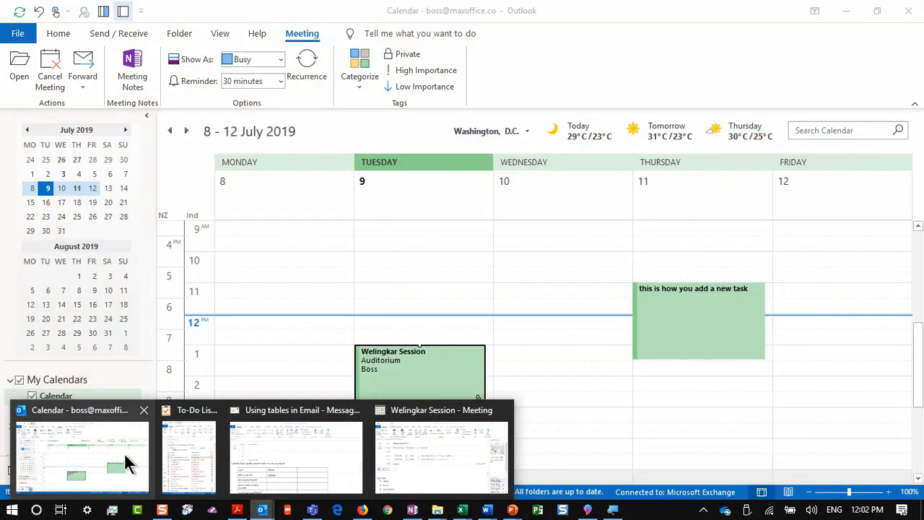
{"action": "left_click", "coordinate": [124, 453]}
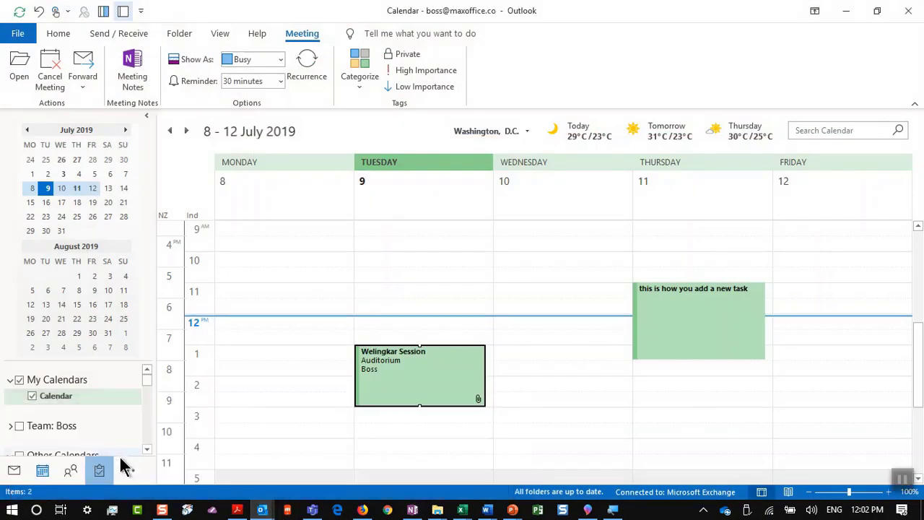
{"action": "left_click", "coordinate": [101, 467]}
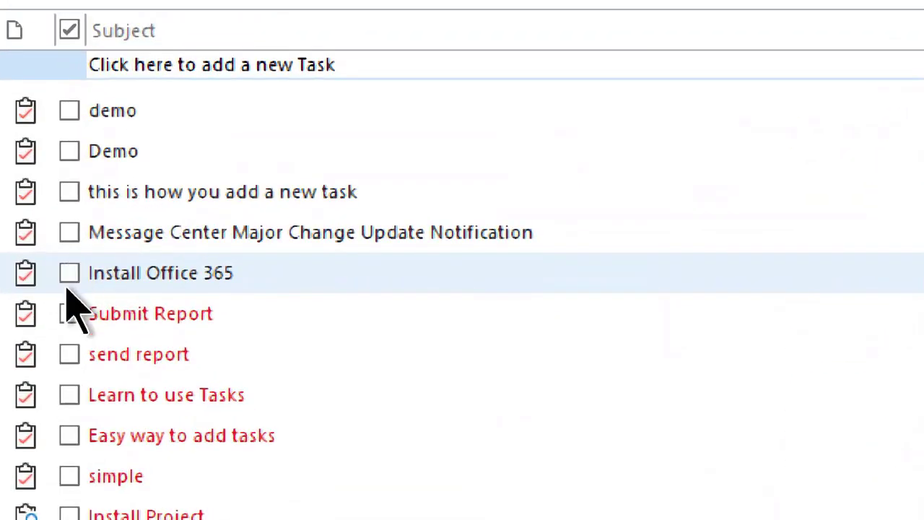
{"action": "left_click", "coordinate": [63, 269]}
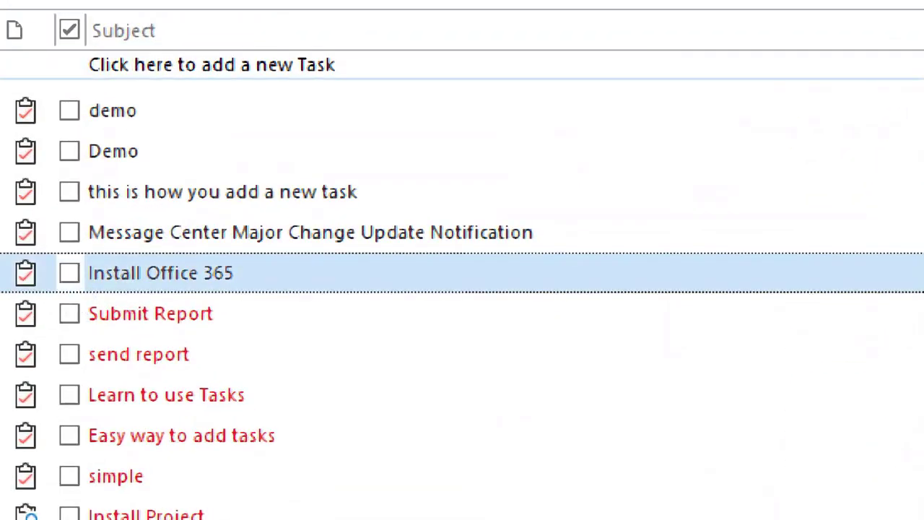
{"action": "left_click", "coordinate": [67, 273]}
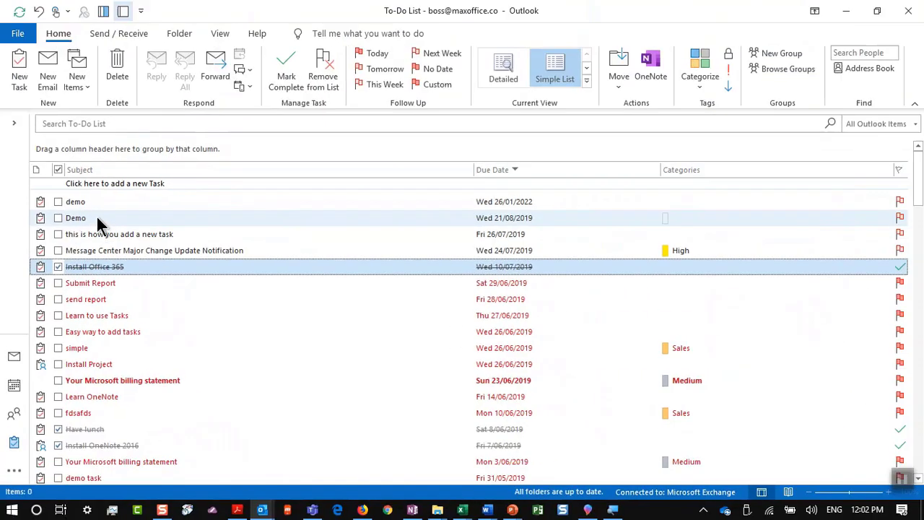
{"action": "key", "text": "alt+Tab"}
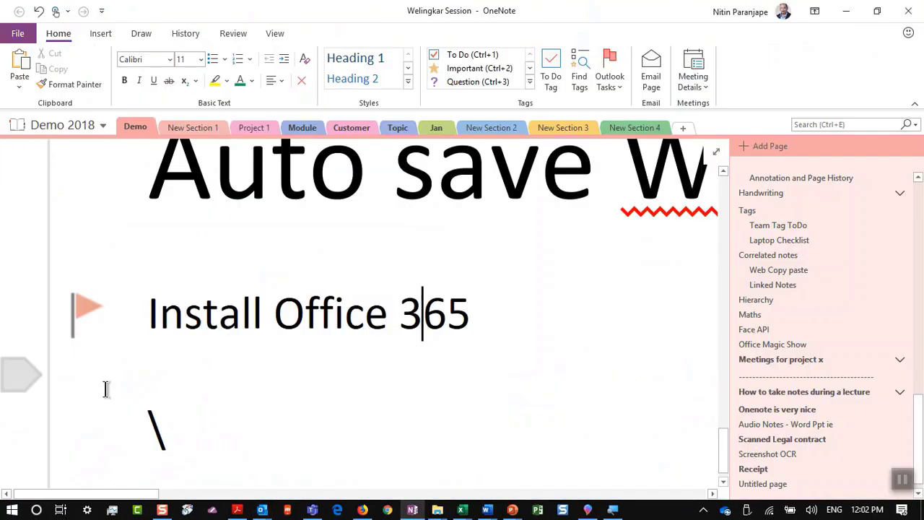
{"action": "mouse_move", "coordinate": [81, 325]}
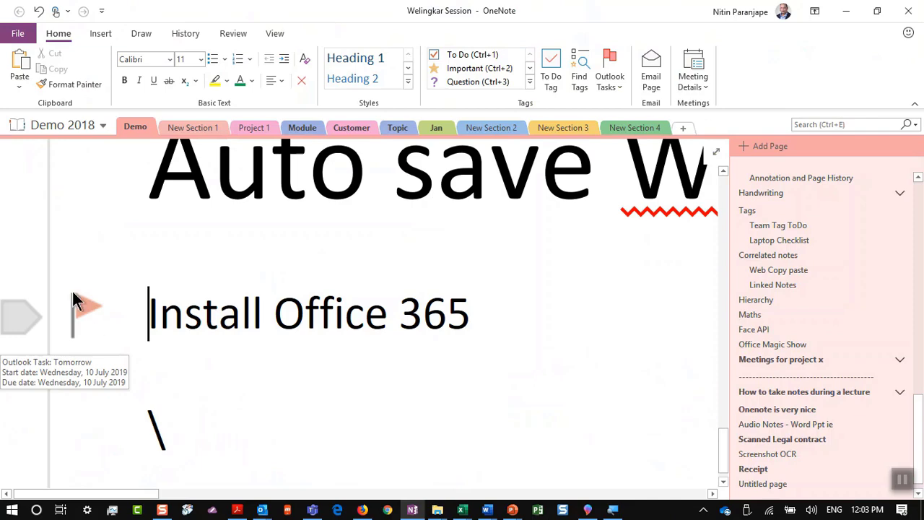
{"action": "left_click", "coordinate": [544, 329]}
- Show slide 48, '38. Browser Copy Paste to OneNote', in PowerPoint
{"action": "key", "text": "alt+Tab"}
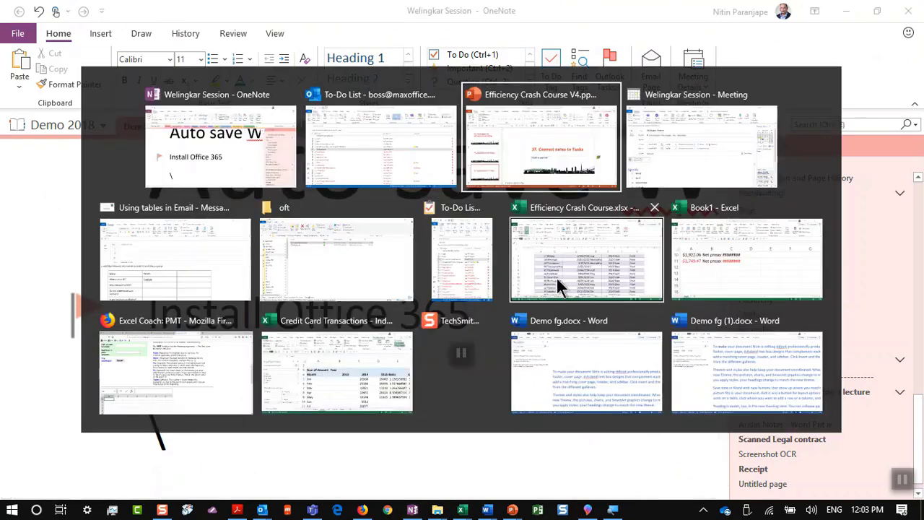
{"action": "scroll", "coordinate": [160, 332], "scroll_direction": "down", "scroll_amount": 3}
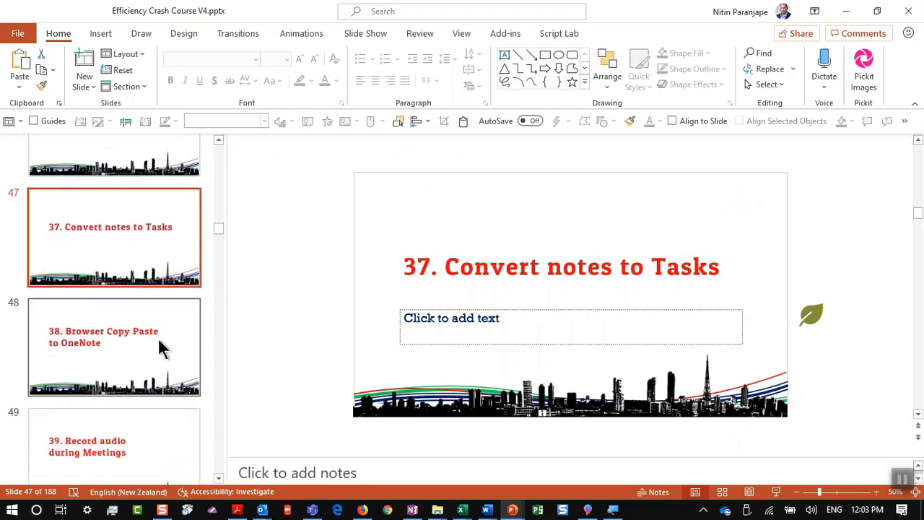
{"action": "left_click", "coordinate": [168, 345]}
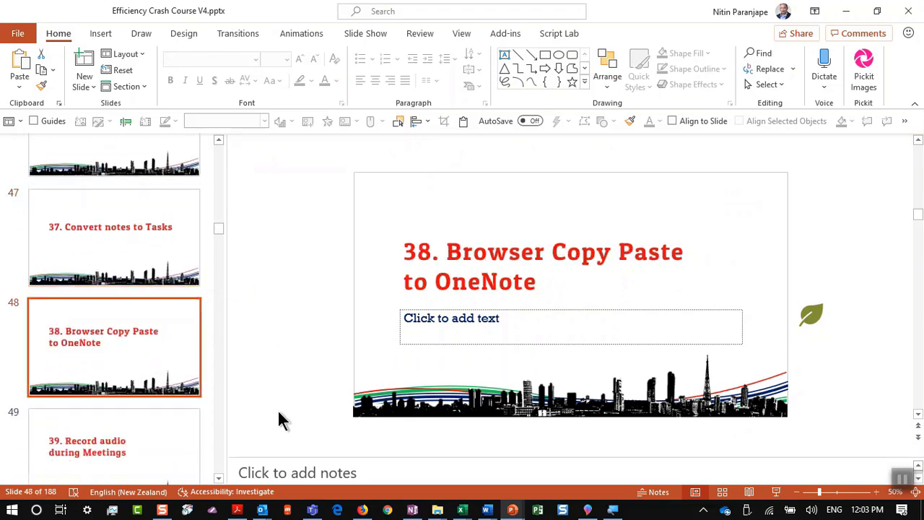
- Select the opening loan-payment paragraph at the top of the Firefox PMT function page
{"action": "left_click", "coordinate": [362, 509]}
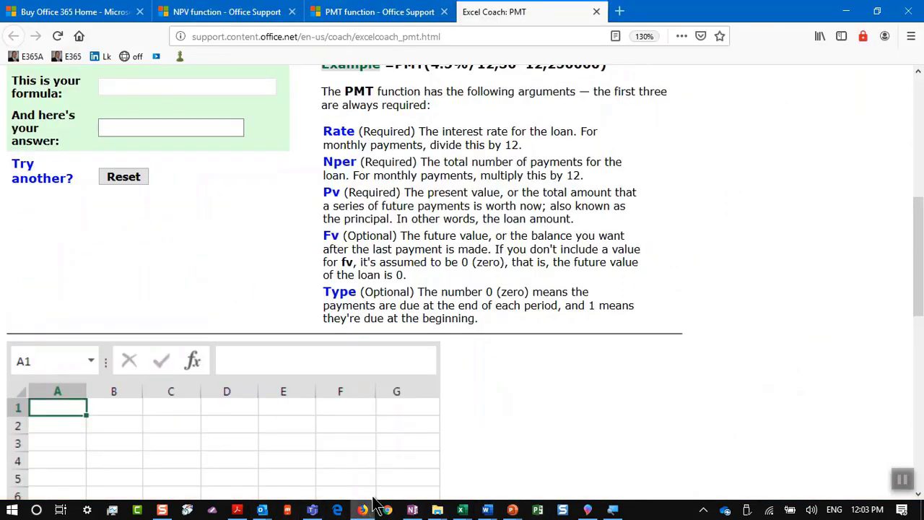
{"action": "scroll", "coordinate": [124, 101], "scroll_direction": "up", "scroll_amount": 5}
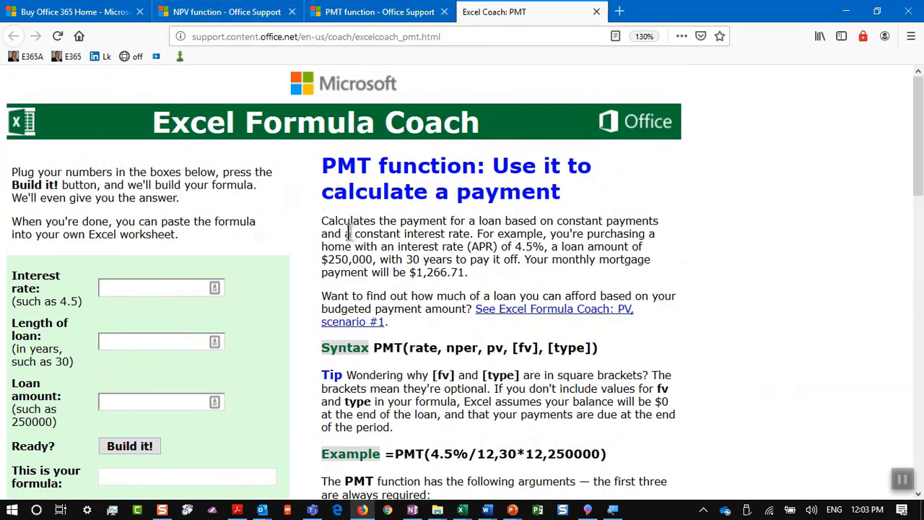
{"action": "left_click_drag", "start_coordinate": [324, 219], "coordinate": [482, 283]}
{"action": "key", "text": "ctrl+c"}
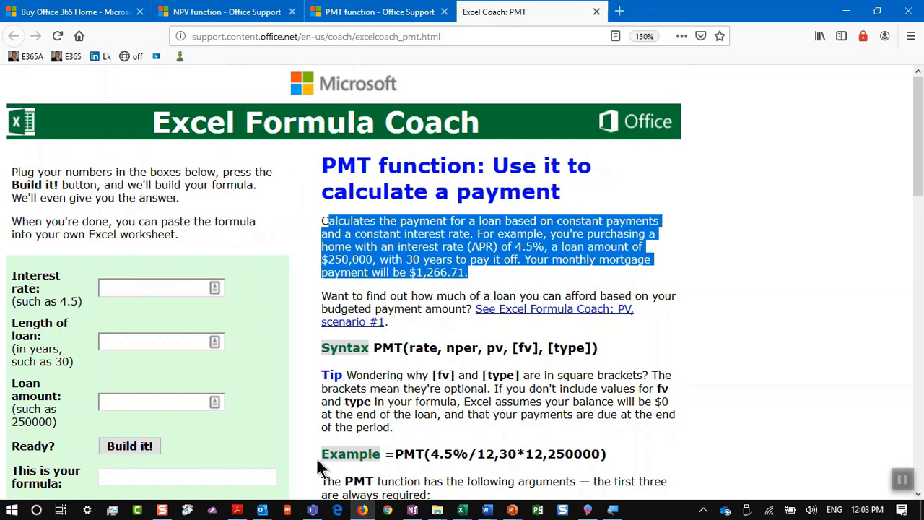
- Paste the PMT paragraph at the top of Section - multicolumn - start.docx, then return to Firefox
{"action": "mouse_move", "coordinate": [485, 509]}
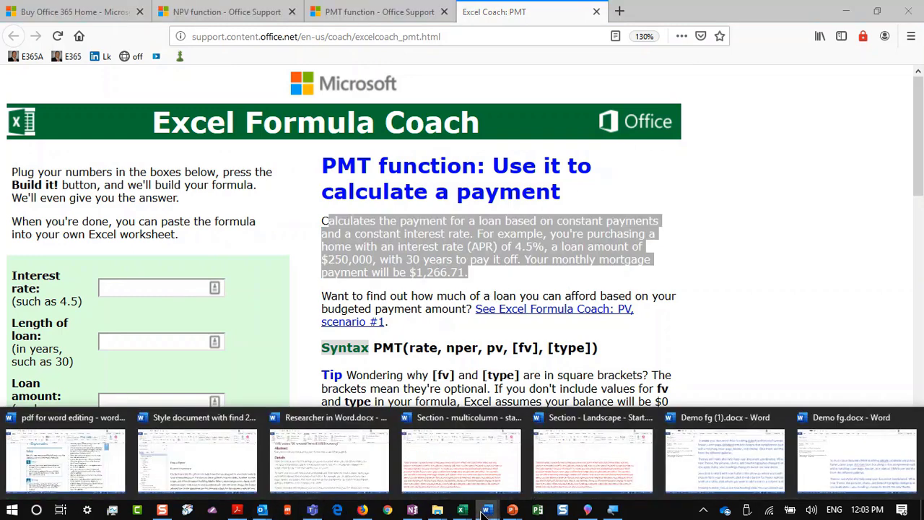
{"action": "left_click", "coordinate": [469, 443]}
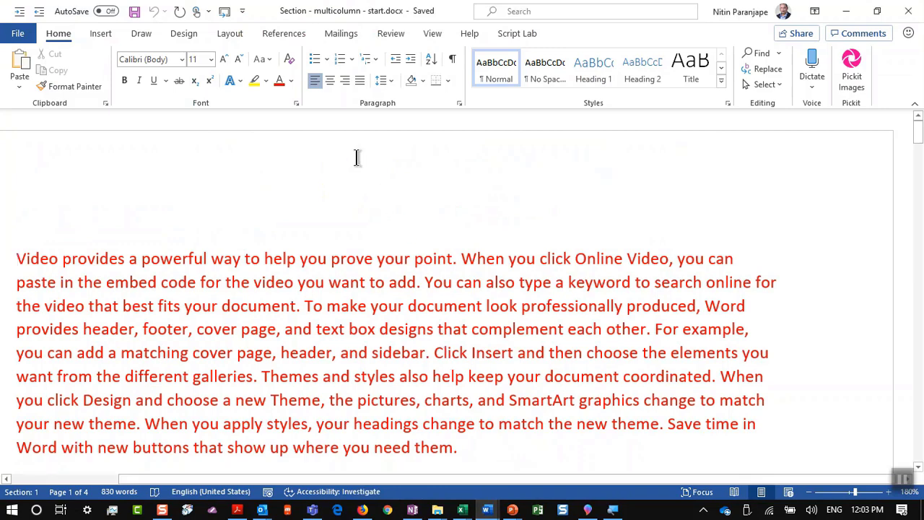
{"action": "key", "text": "ctrl+v"}
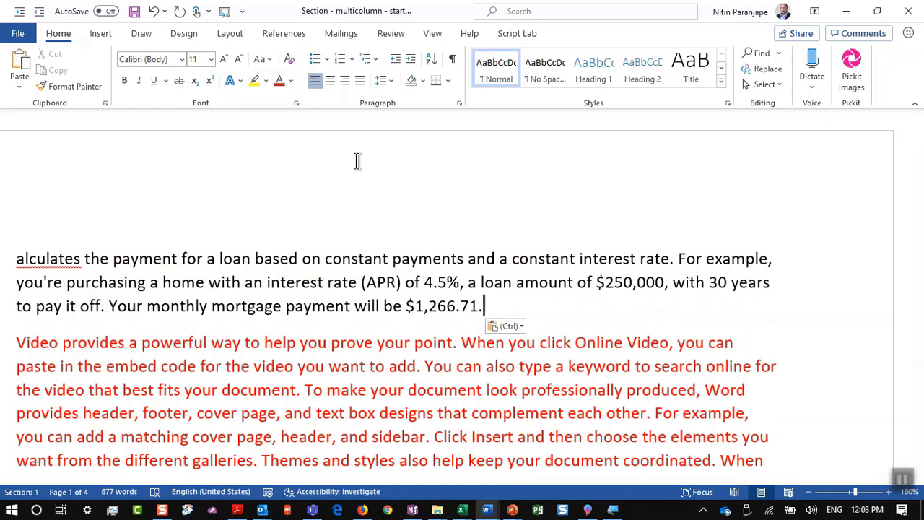
{"action": "key", "text": "alt+Tab"}
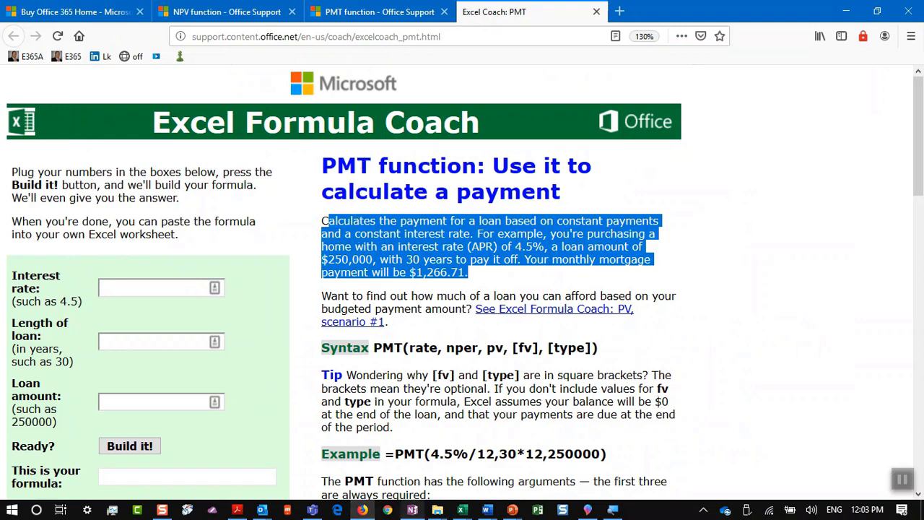
- Paste the PMT paragraph on a new line under 'Install Office 365' on the Welingkar Session page
{"action": "left_click", "coordinate": [413, 509]}
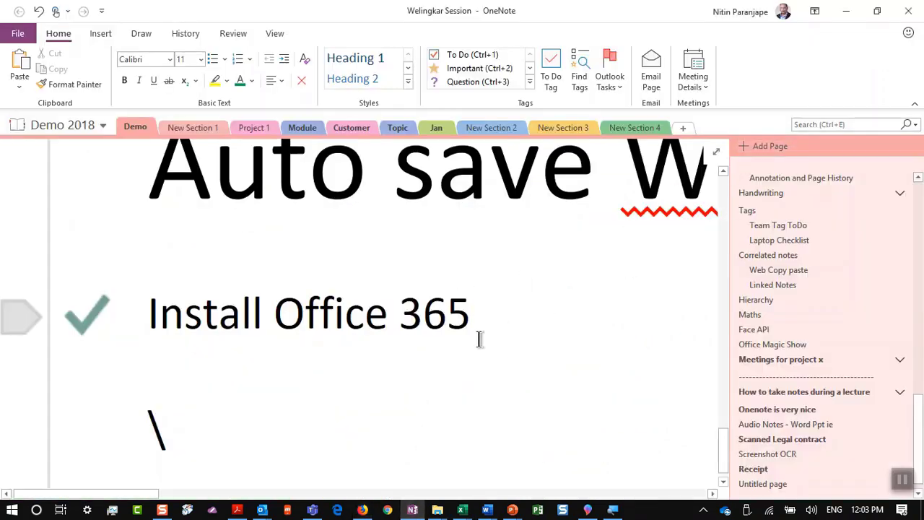
{"action": "scroll", "coordinate": [478, 336], "scroll_direction": "down", "scroll_amount": 1}
{"action": "key", "text": "Return"}
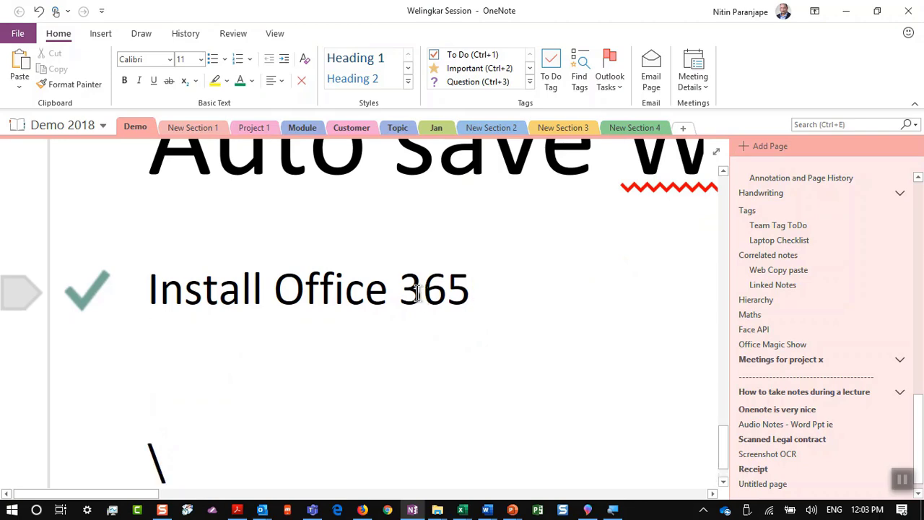
{"action": "key", "text": "ctrl+v"}
{"action": "scroll", "coordinate": [464, 303], "scroll_direction": "down", "scroll_amount": 3}
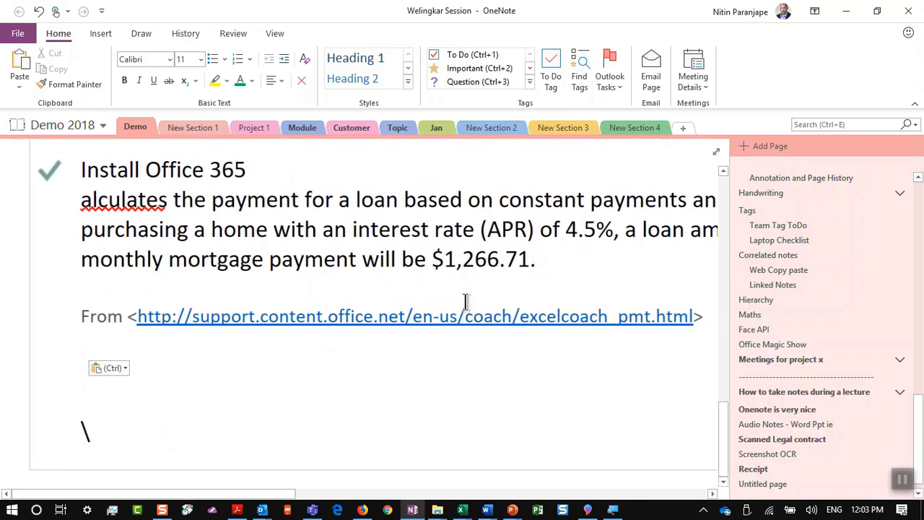
- Cycle through the open windows to reach the Efficiency Crash Course deck
{"action": "key", "text": "alt+Tab"}
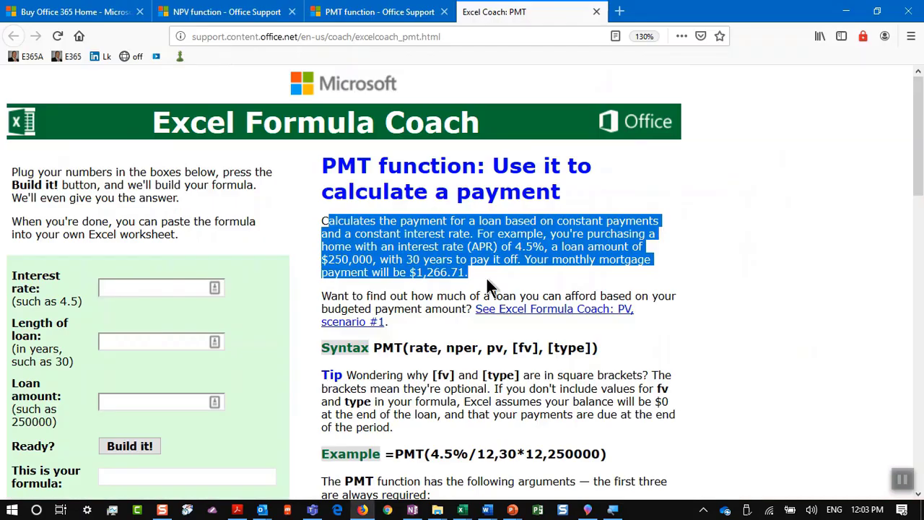
{"action": "key", "text": "alt+Tab"}
{"action": "key", "text": "Tab"}
{"action": "key", "text": "alt+Tab"}
{"action": "key", "text": "Tab"}
{"action": "key", "text": "Tab"}
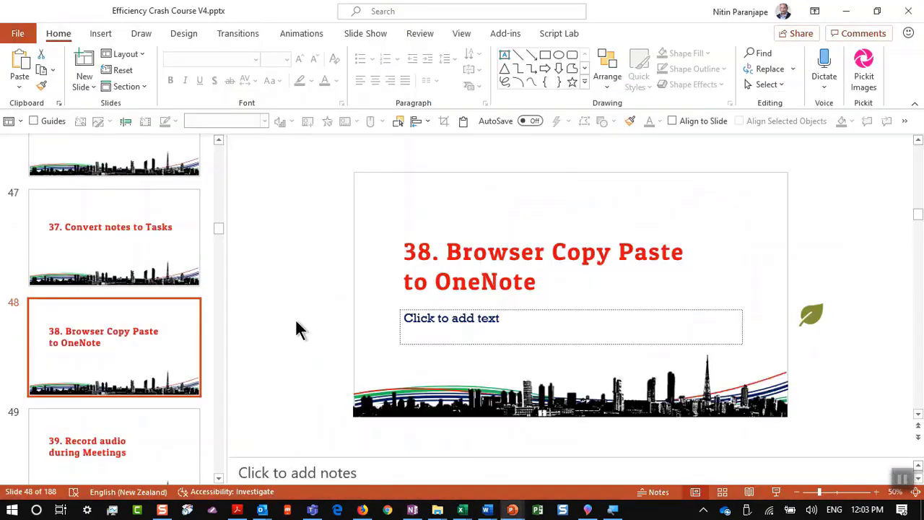
- Show slide 49, Record audio during Meetings, then switch back through Word toward OneNote
{"action": "scroll", "coordinate": [115, 332], "scroll_direction": "down", "scroll_amount": 2}
{"action": "left_click", "coordinate": [111, 371]}
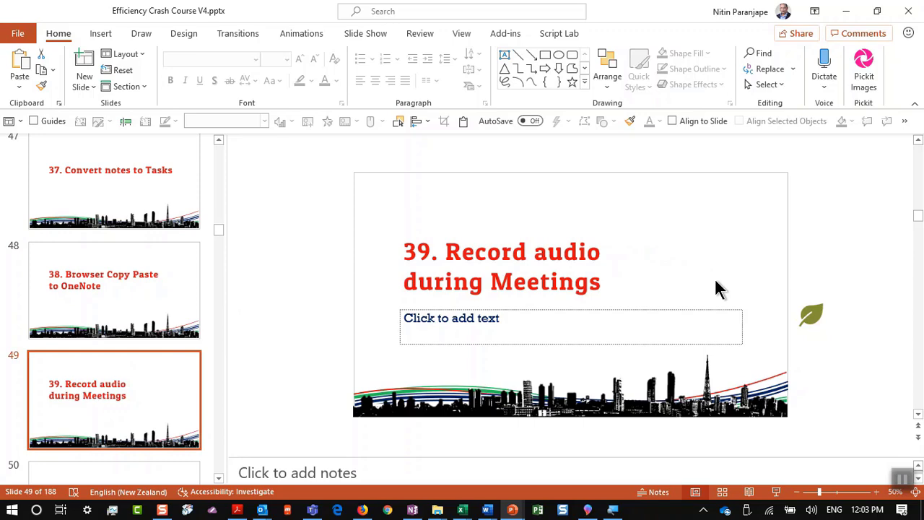
{"action": "key", "text": "alt+Tab"}
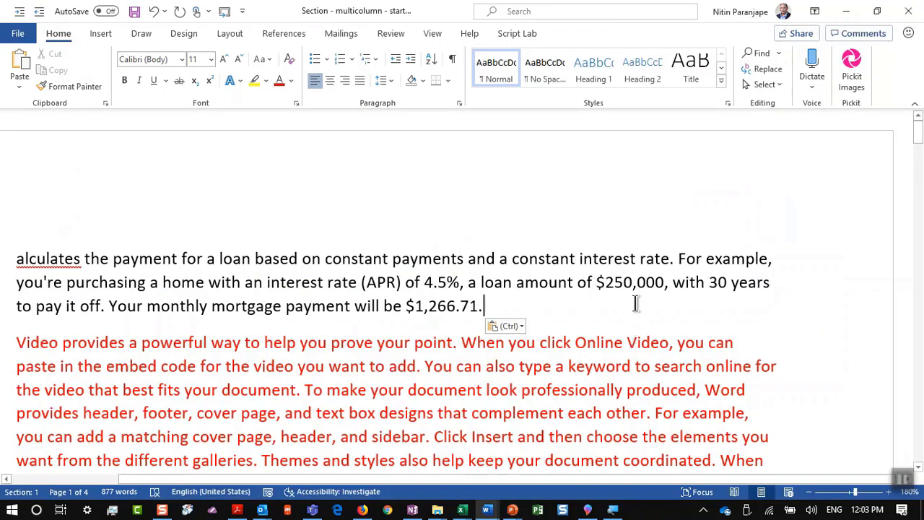
{"action": "key", "text": "alt+Tab"}
{"action": "key", "text": "alt+Tab"}
{"action": "key", "text": "alt+Tab"}
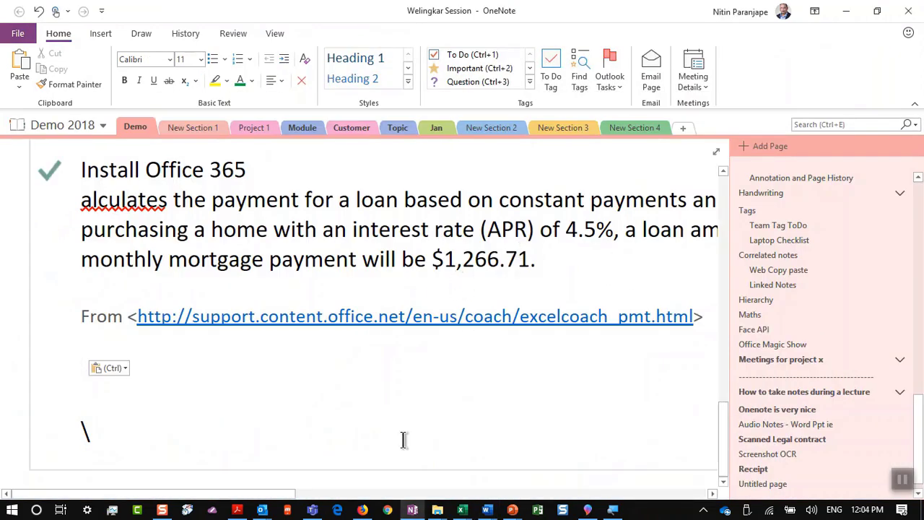
- Record a roughly 19-second audio clip from the Insert menu, then pause and stop it
{"action": "left_click", "coordinate": [108, 35]}
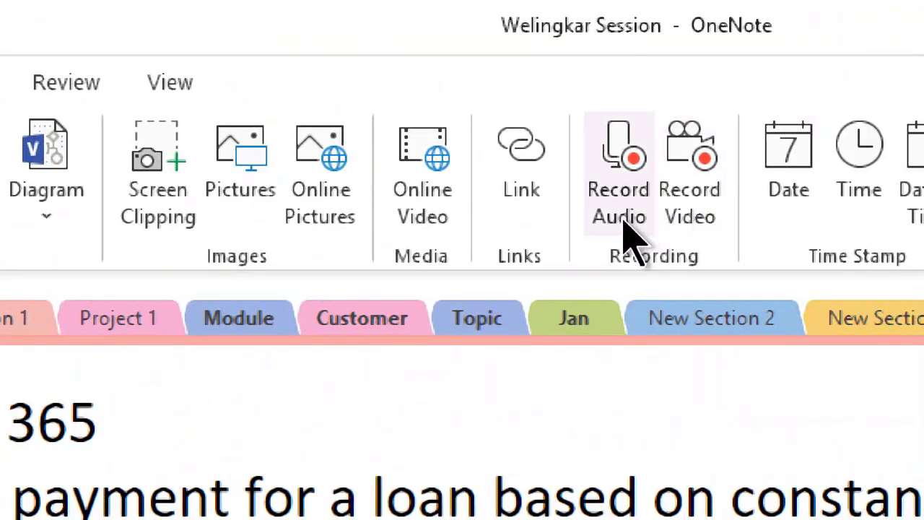
{"action": "left_click", "coordinate": [624, 222]}
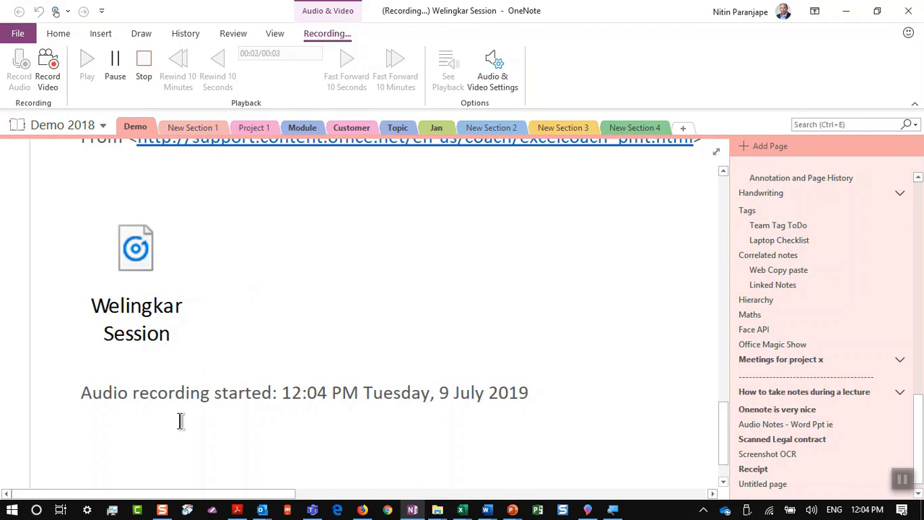
{"action": "scroll", "coordinate": [181, 420], "scroll_direction": "down", "scroll_amount": 1}
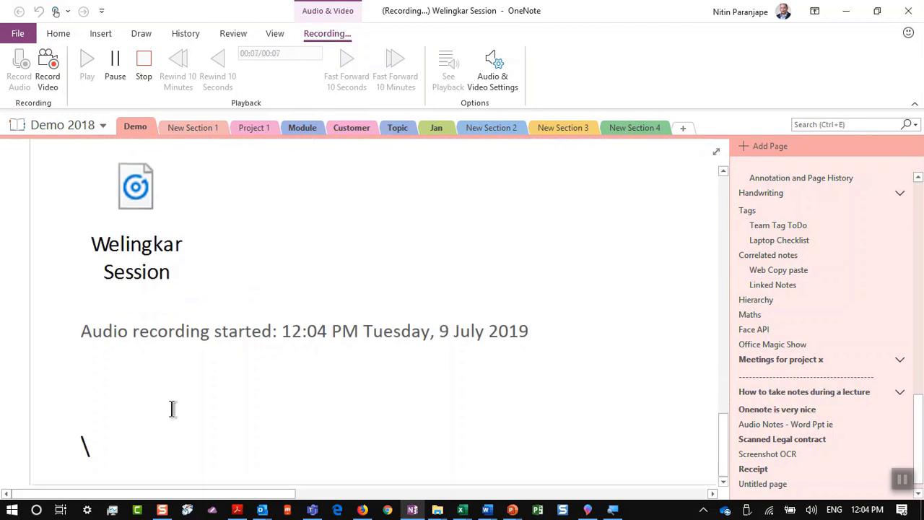
{"action": "key", "text": "alt+w"}
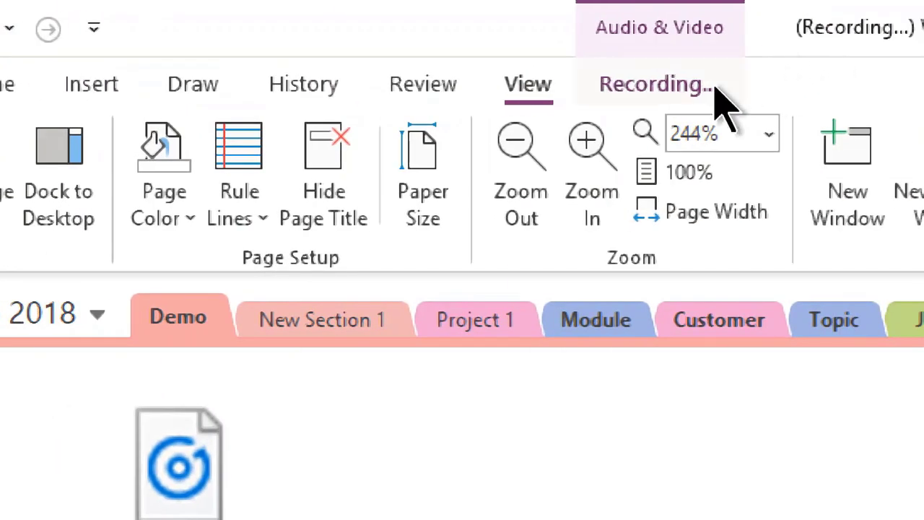
{"action": "left_click", "coordinate": [807, 84]}
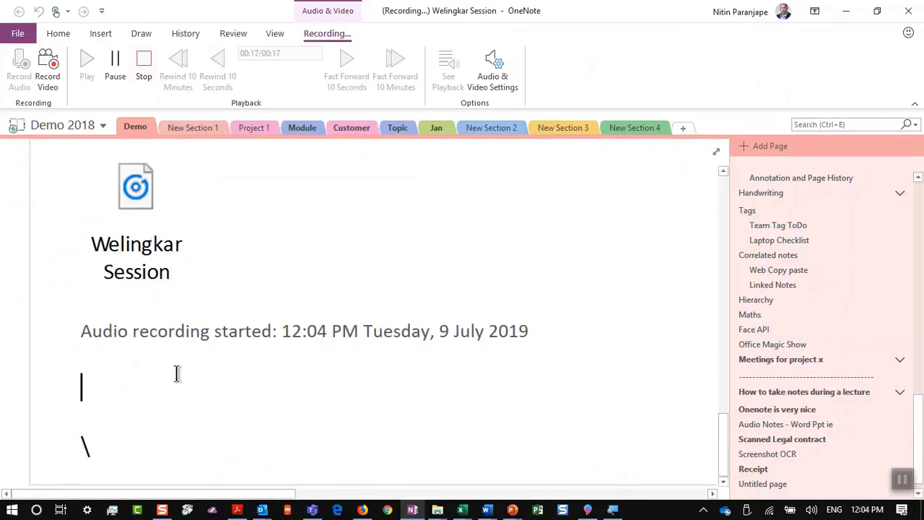
{"action": "left_click", "coordinate": [125, 68]}
{"action": "left_click", "coordinate": [138, 75]}
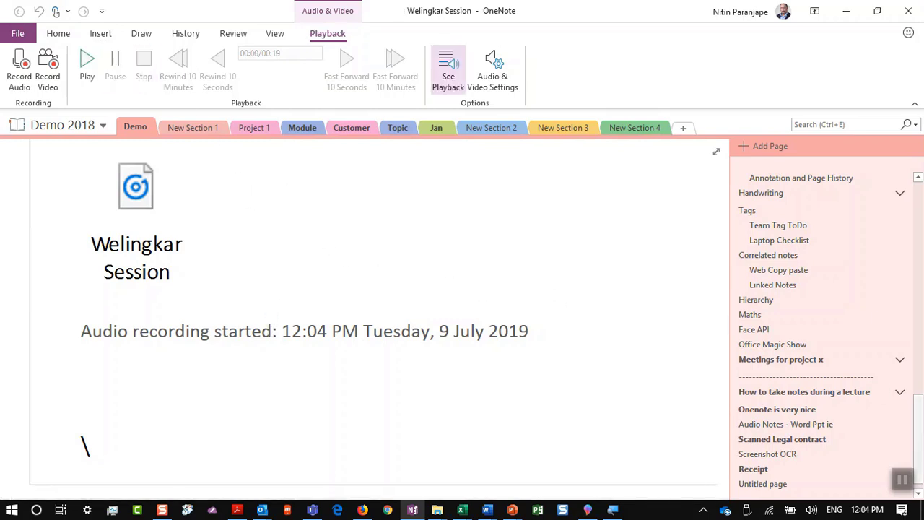
- Open the Audio Notes - Word Ppt ie page and scroll through its recording and tagged notes
{"action": "scroll", "coordinate": [915, 458], "scroll_direction": "down", "scroll_amount": 1}
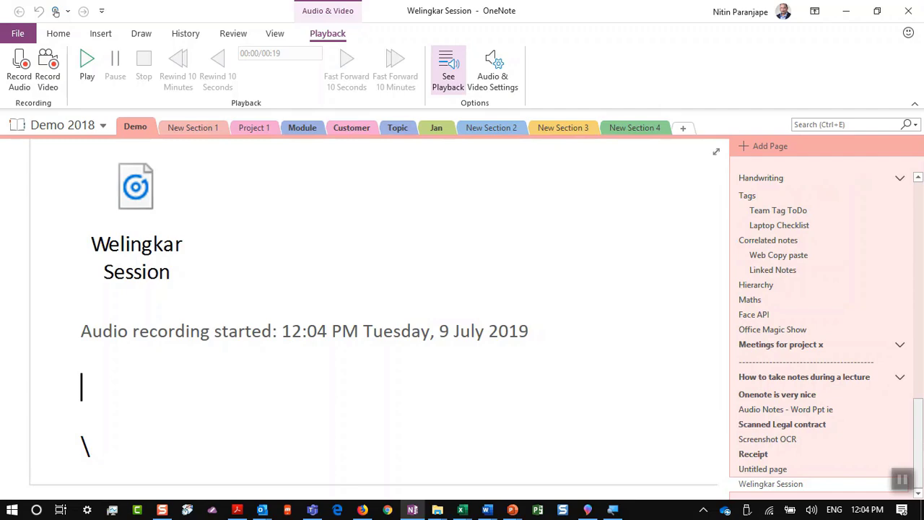
{"action": "left_click", "coordinate": [846, 408]}
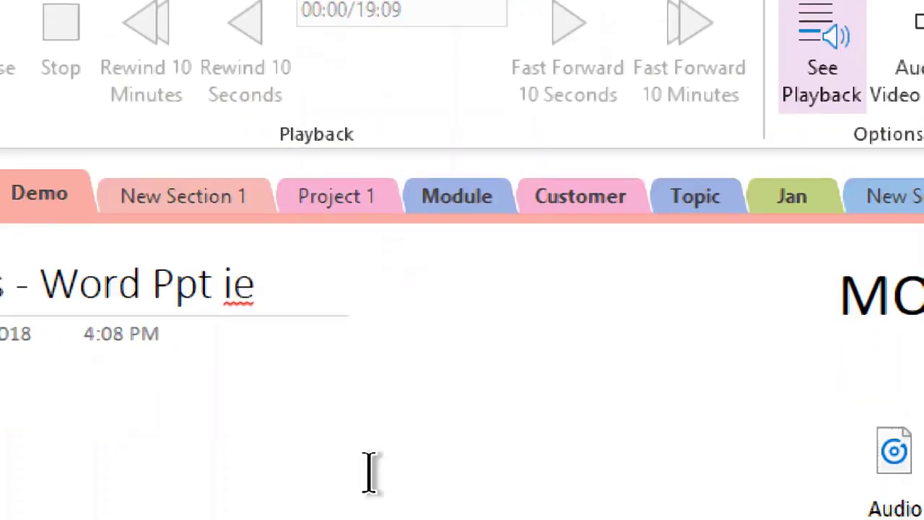
{"action": "scroll", "coordinate": [386, 433], "scroll_direction": "down", "scroll_amount": 3}
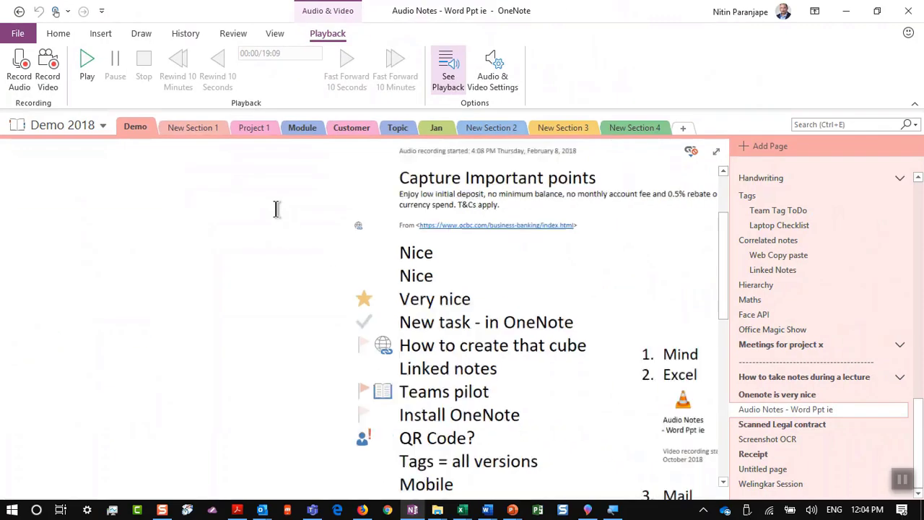
{"action": "scroll", "coordinate": [275, 209], "scroll_direction": "down", "scroll_amount": 5}
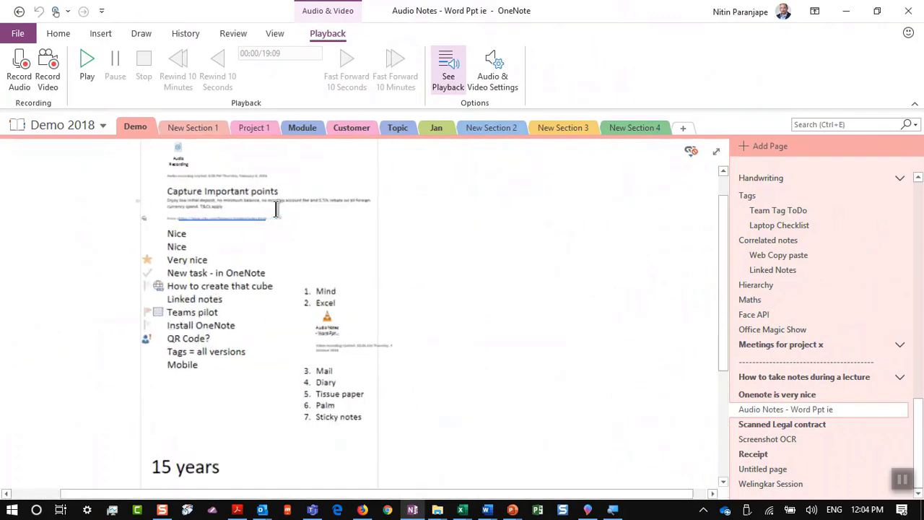
{"action": "scroll", "coordinate": [276, 209], "scroll_direction": "up", "scroll_amount": 2}
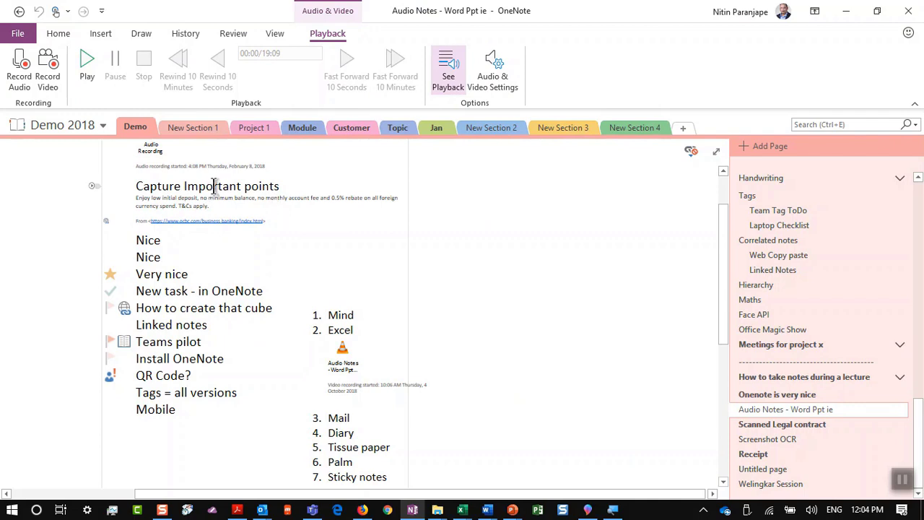
{"action": "scroll", "coordinate": [159, 167], "scroll_direction": "up", "scroll_amount": 2}
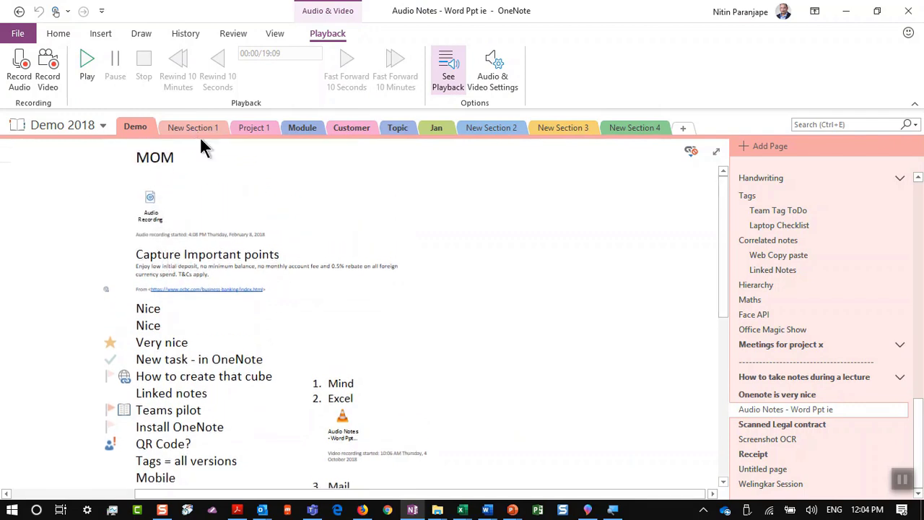
- Shift the note container to the right, then move it back to its original place
{"action": "left_click_drag", "start_coordinate": [217, 144], "coordinate": [282, 148]}
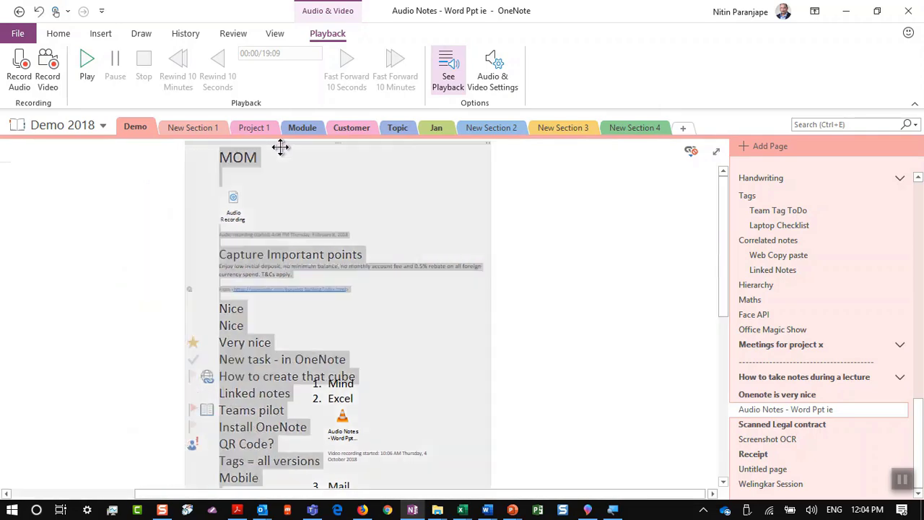
{"action": "left_click", "coordinate": [79, 225]}
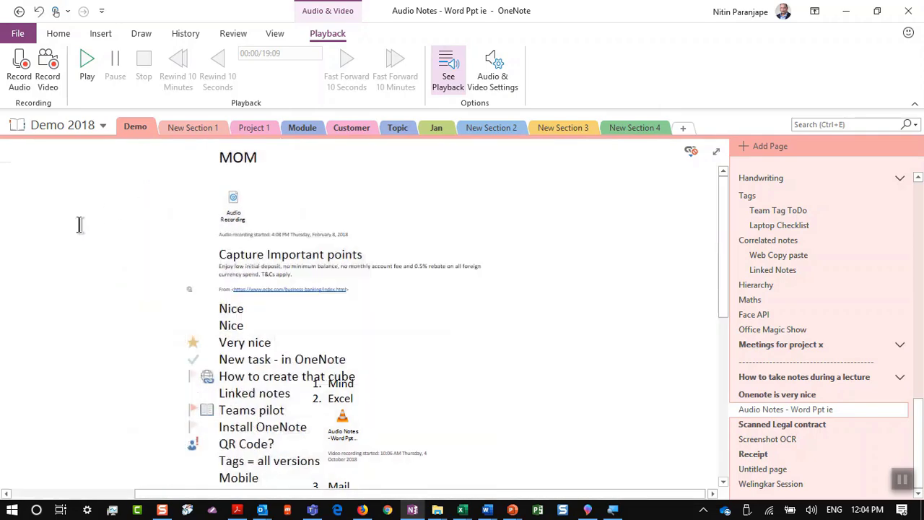
{"action": "scroll", "coordinate": [79, 224], "scroll_direction": "up", "scroll_amount": 2}
{"action": "scroll", "coordinate": [358, 186], "scroll_direction": "down", "scroll_amount": 1}
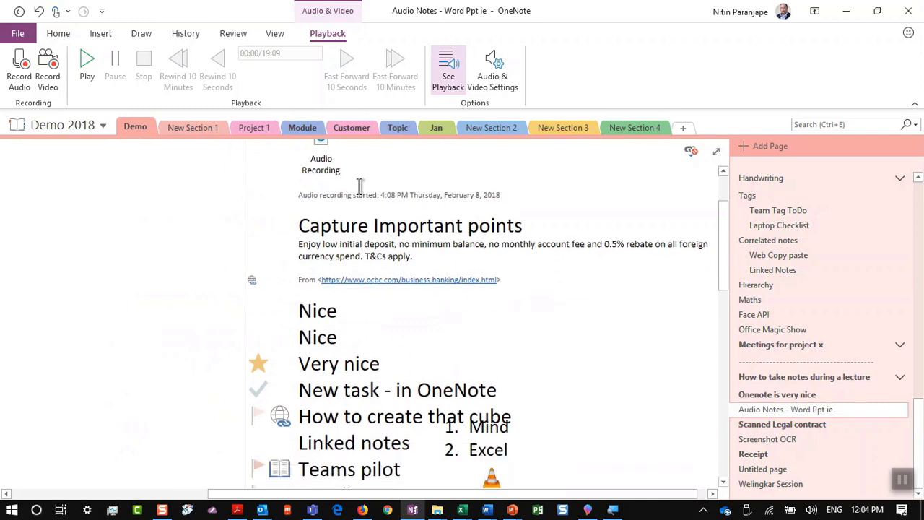
{"action": "scroll", "coordinate": [358, 185], "scroll_direction": "up", "scroll_amount": 2}
{"action": "left_click_drag", "start_coordinate": [379, 148], "coordinate": [310, 141]}
{"action": "left_click", "coordinate": [118, 226]}
{"action": "scroll", "coordinate": [121, 230], "scroll_direction": "down", "scroll_amount": 5}
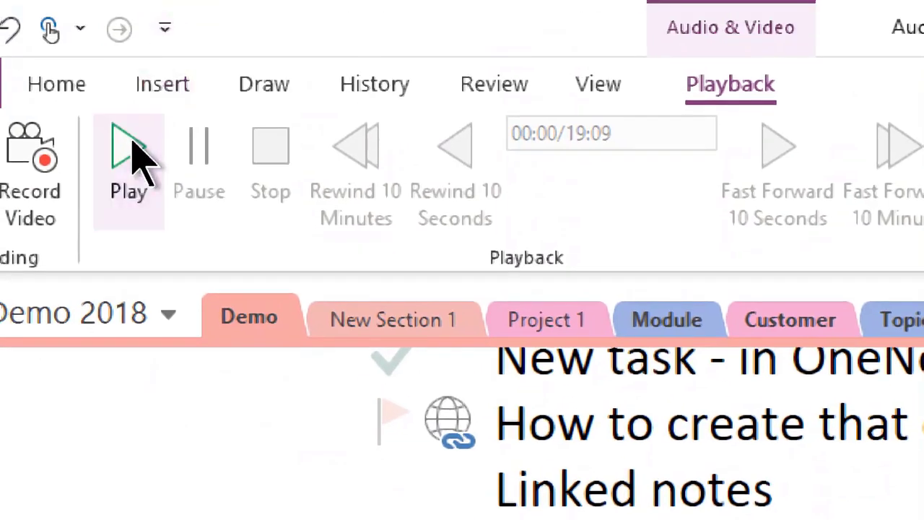
- Play the earlier meeting recording with the volume raised, then stop it
{"action": "left_click", "coordinate": [134, 153]}
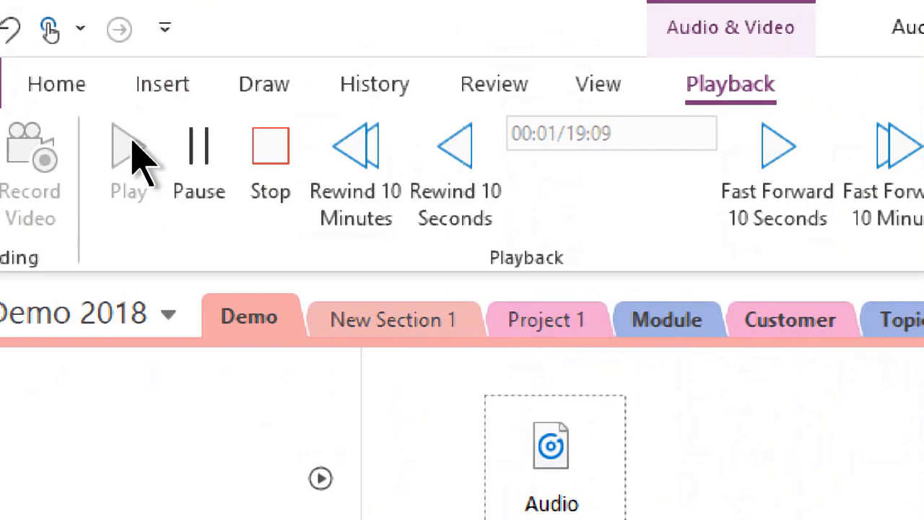
{"action": "key", "text": "XF86AudioRaiseVolume"}
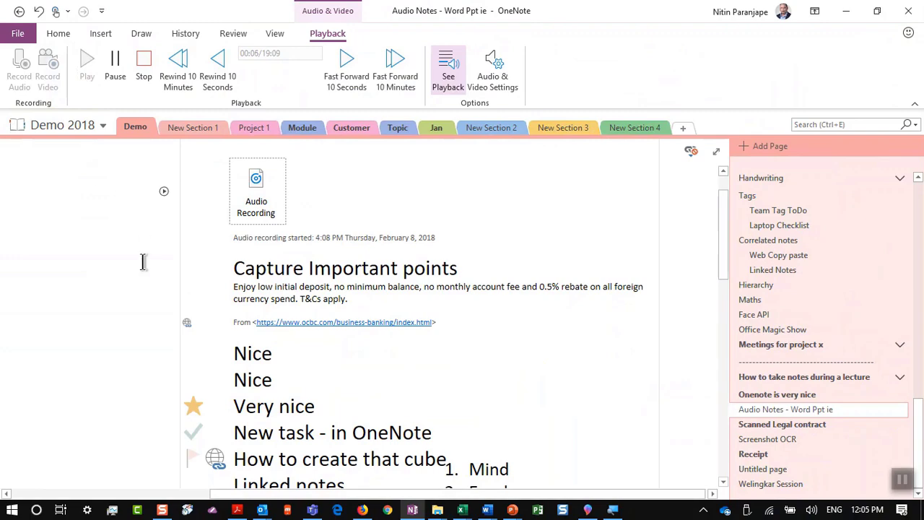
{"action": "scroll", "coordinate": [143, 261], "scroll_direction": "down", "scroll_amount": 3}
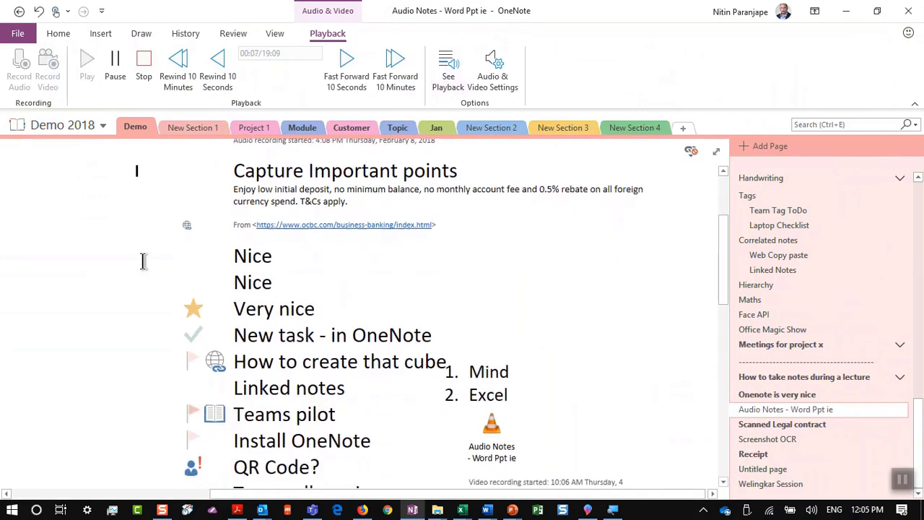
{"action": "left_click", "coordinate": [148, 59]}
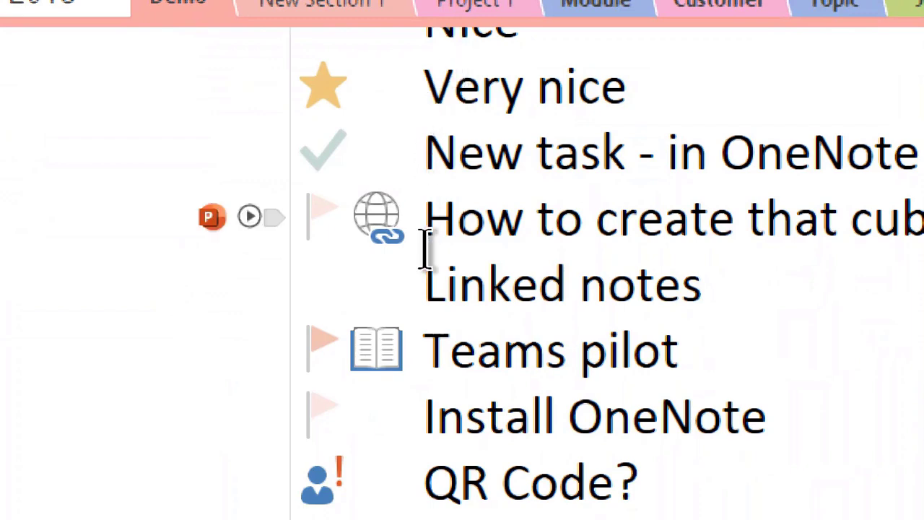
- Replay the audio from where 'Teams pilot' and 'Install OneNote' were noted, stopping each time
{"action": "left_click", "coordinate": [421, 360]}
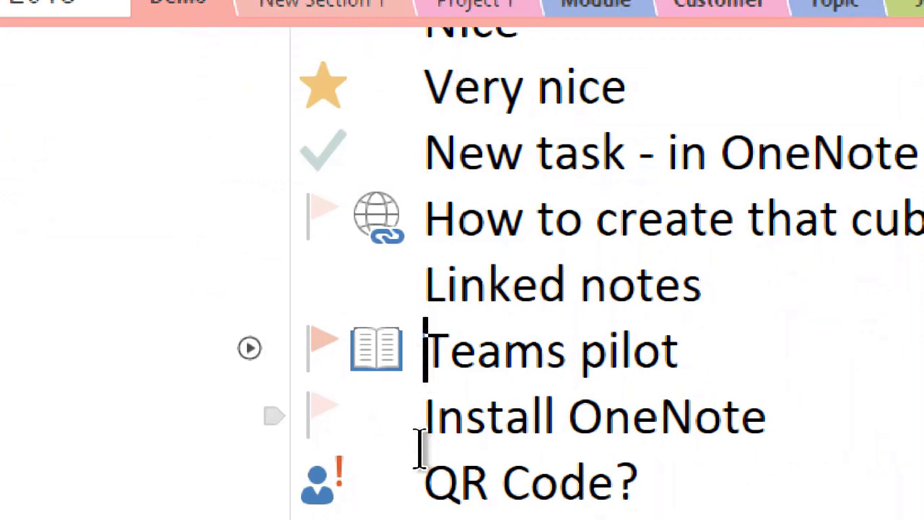
{"action": "left_click", "coordinate": [421, 454]}
{"action": "left_click", "coordinate": [432, 345]}
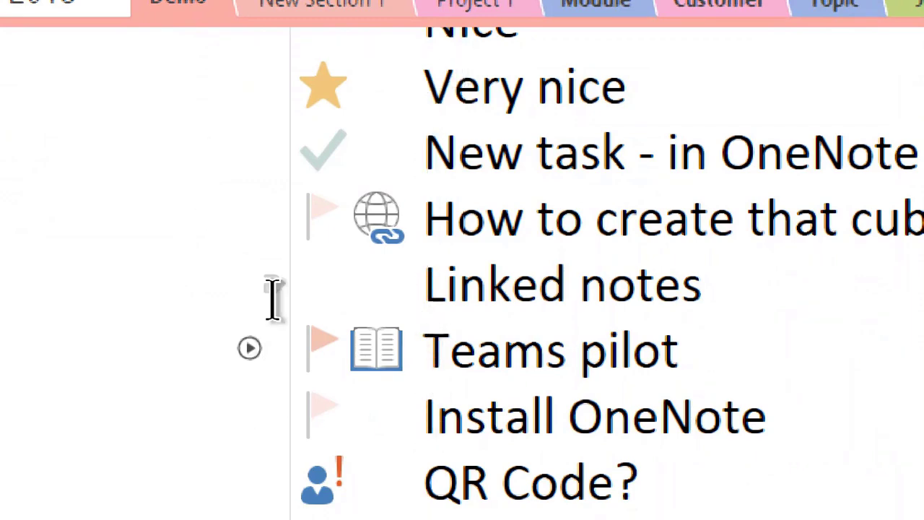
{"action": "left_click", "coordinate": [247, 348]}
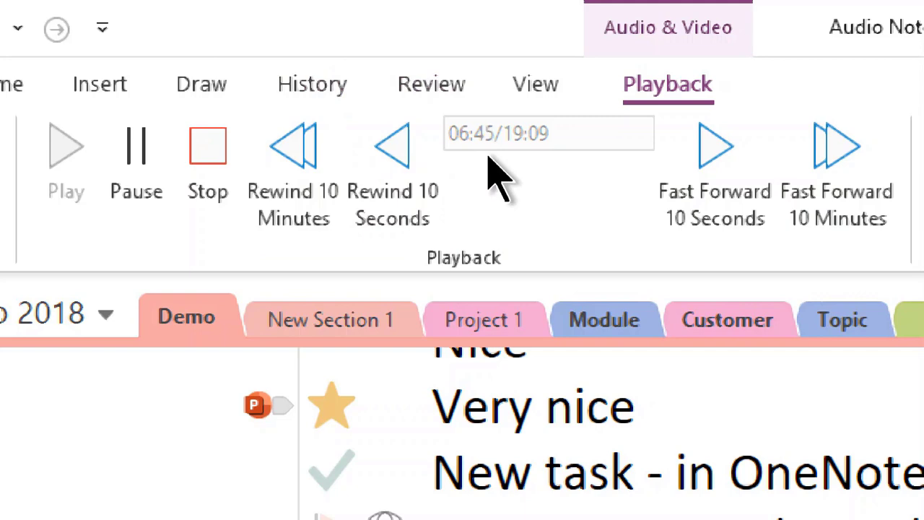
{"action": "left_click", "coordinate": [216, 148]}
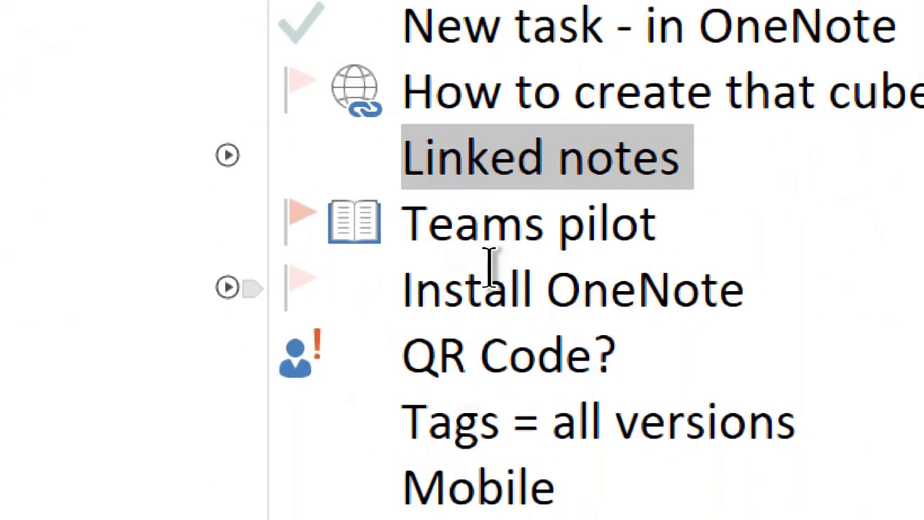
{"action": "left_click", "coordinate": [449, 471]}
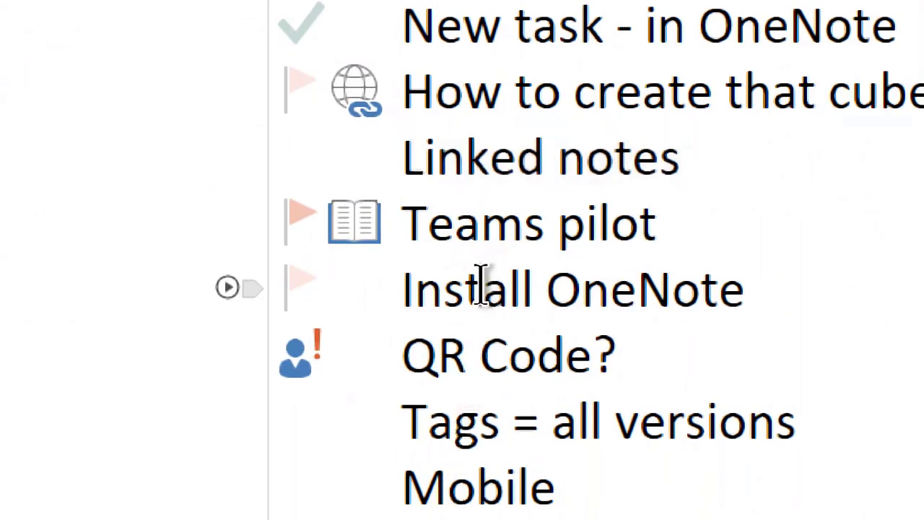
{"action": "left_click", "coordinate": [231, 286]}
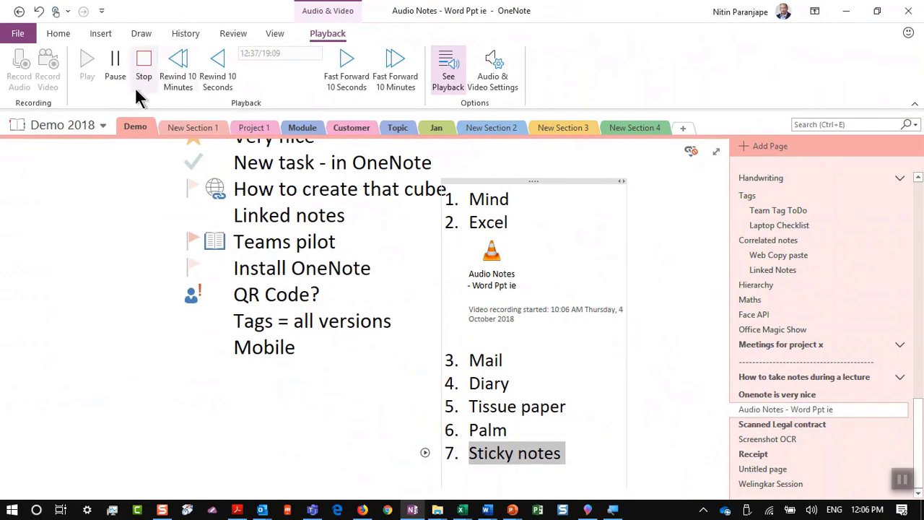
{"action": "left_click", "coordinate": [167, 172]}
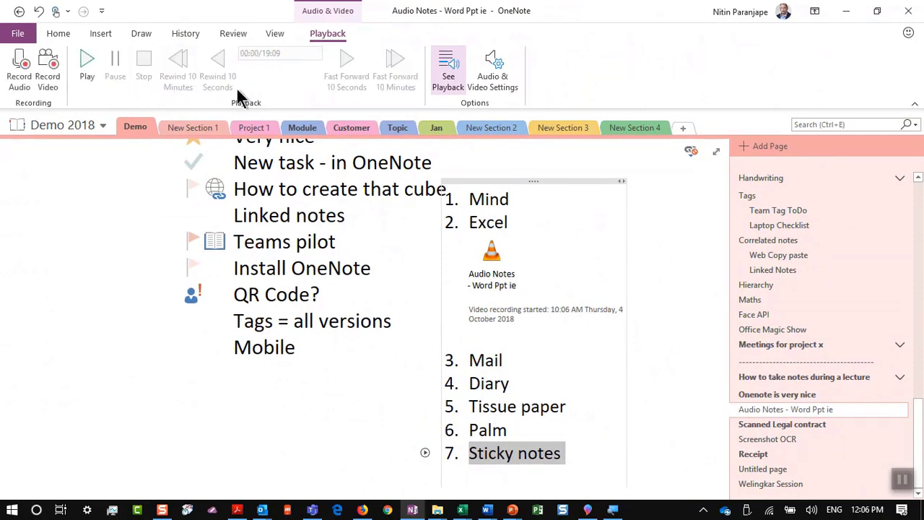
- Move the PowerPoint deck to slide 50, 'Use OneNote Calculator', and return to OneNote
{"action": "key", "text": "alt+Tab"}
{"action": "key", "text": "alt+Tab"}
{"action": "scroll", "coordinate": [97, 385], "scroll_direction": "down", "scroll_amount": 3}
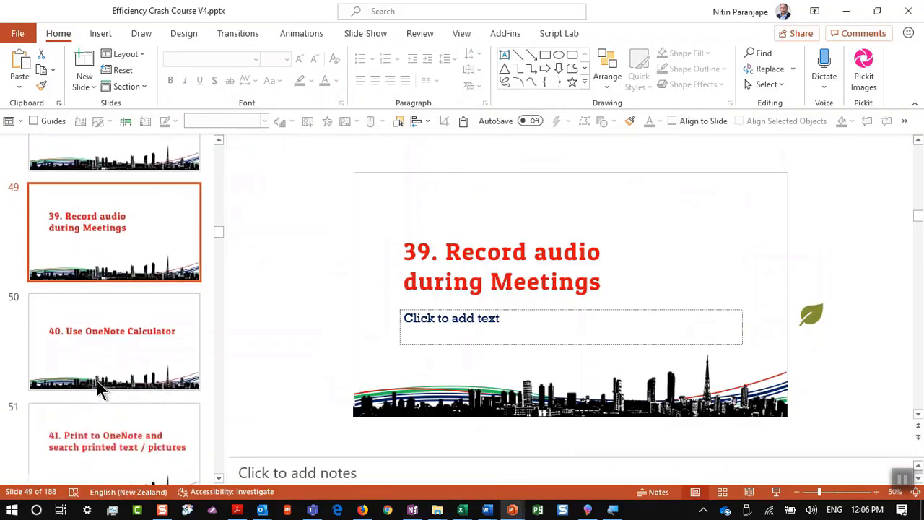
{"action": "left_click", "coordinate": [127, 344]}
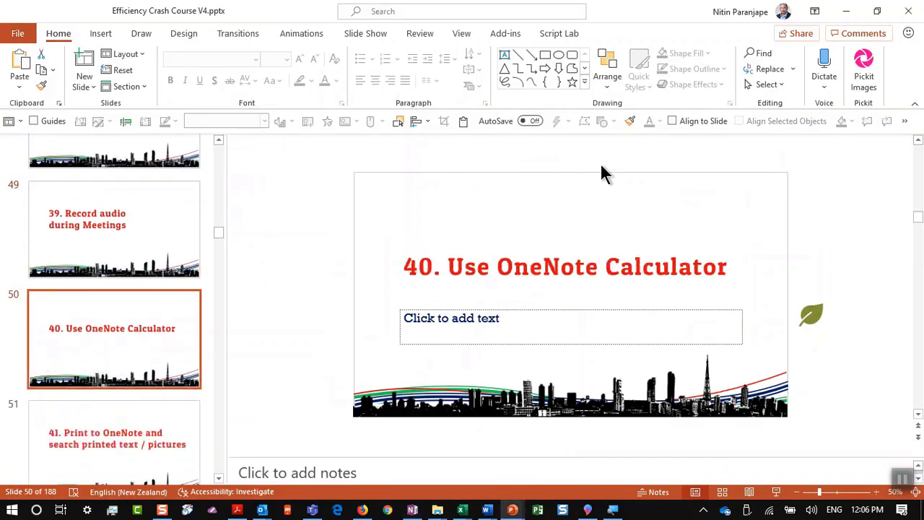
{"action": "key", "text": "alt+Tab"}
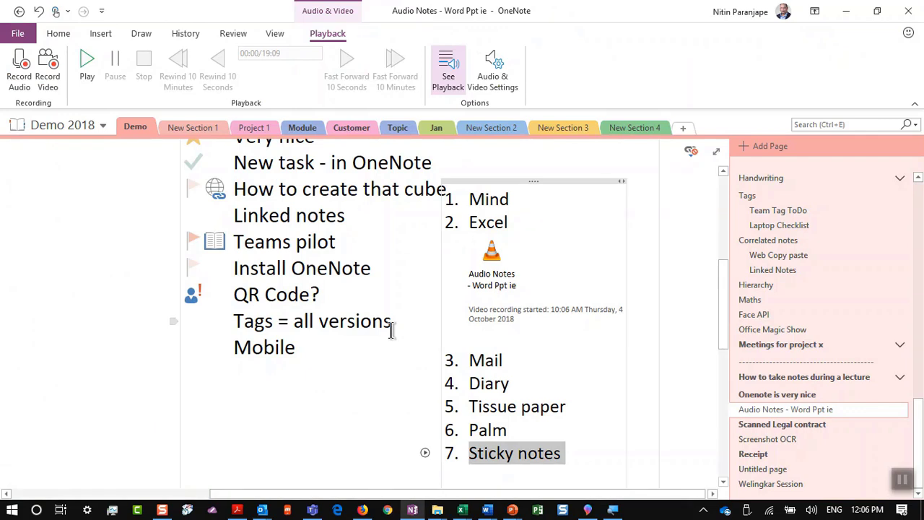
- Create a new page and have OneNote compute 413*7*187=540,617
{"action": "scroll", "coordinate": [392, 330], "scroll_direction": "down", "scroll_amount": 3}
{"action": "scroll", "coordinate": [381, 348], "scroll_direction": "down", "scroll_amount": 1}
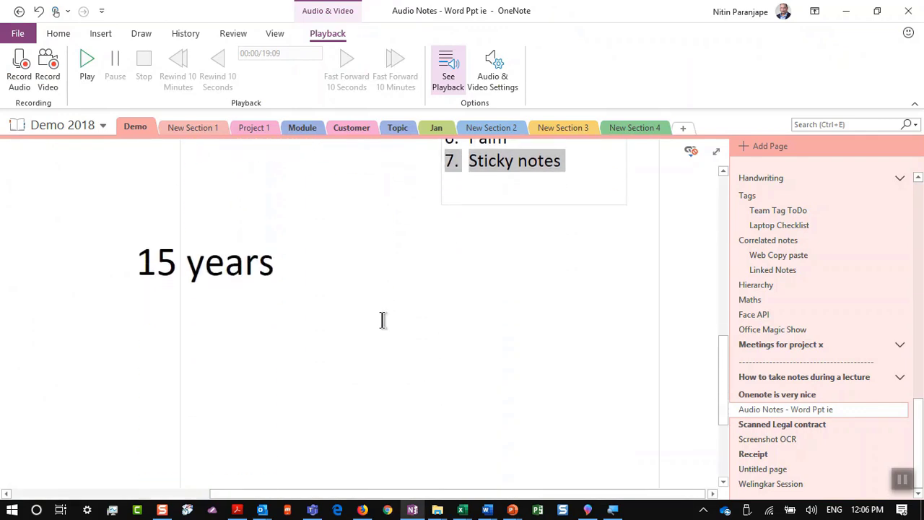
{"action": "left_click", "coordinate": [357, 322]}
{"action": "left_click", "coordinate": [846, 146]}
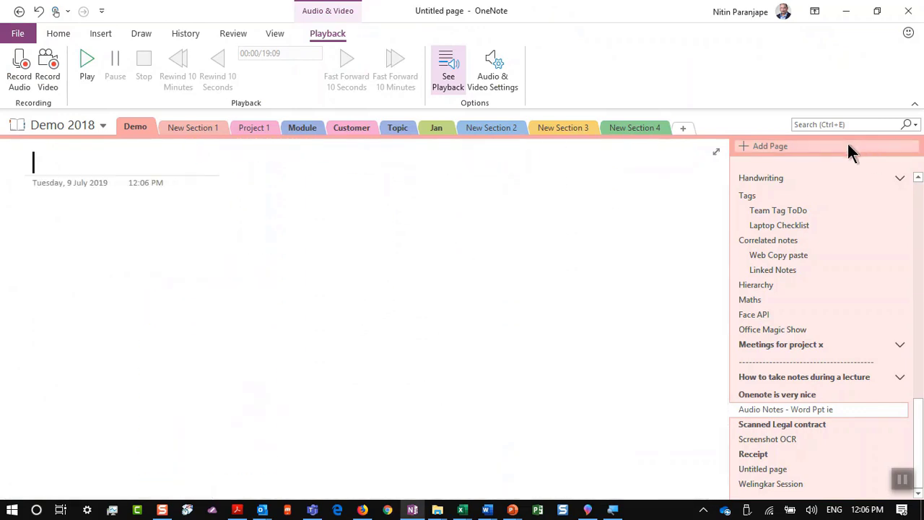
{"action": "key", "text": "Return"}
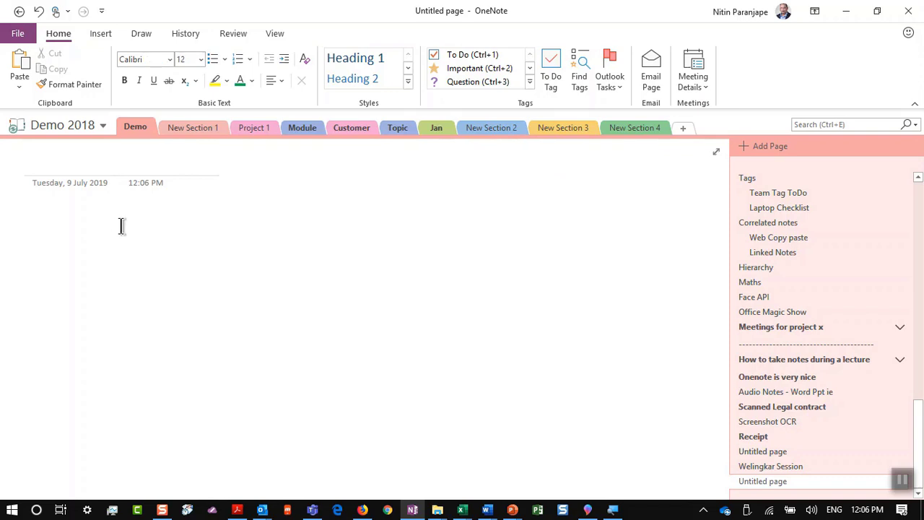
{"action": "type", "text": "4"}
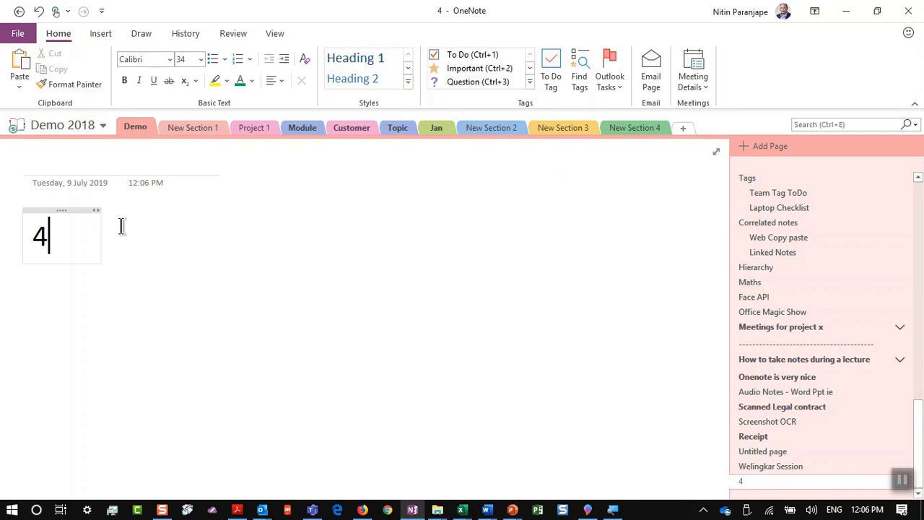
{"action": "type", "text": "13*"}
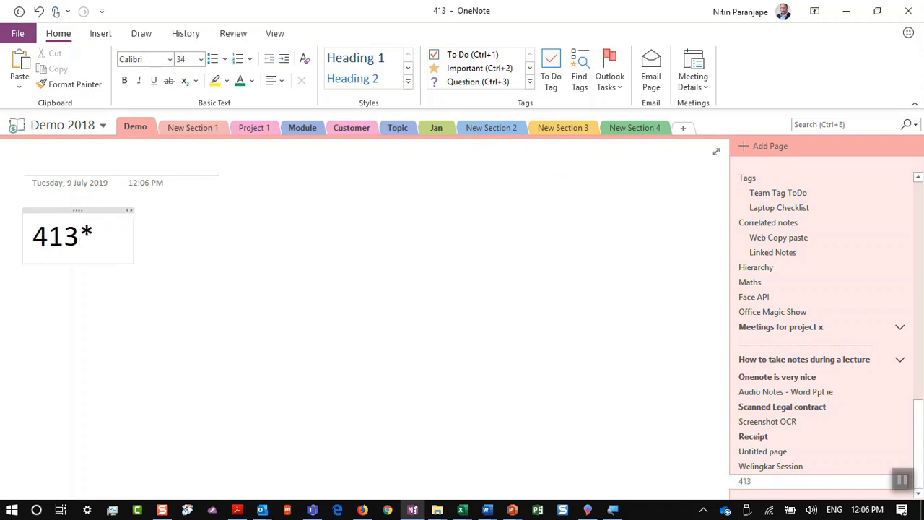
{"action": "type", "text": "7"}
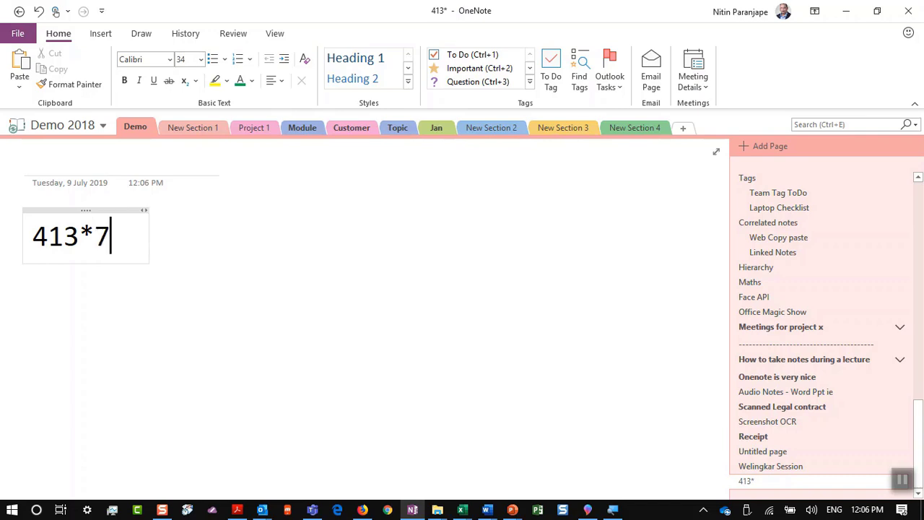
{"action": "type", "text": "*"}
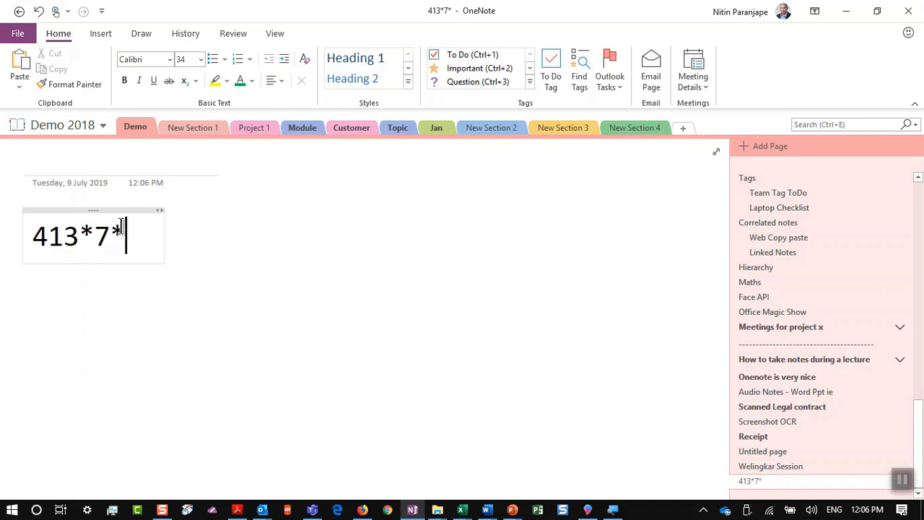
{"action": "type", "text": "187"}
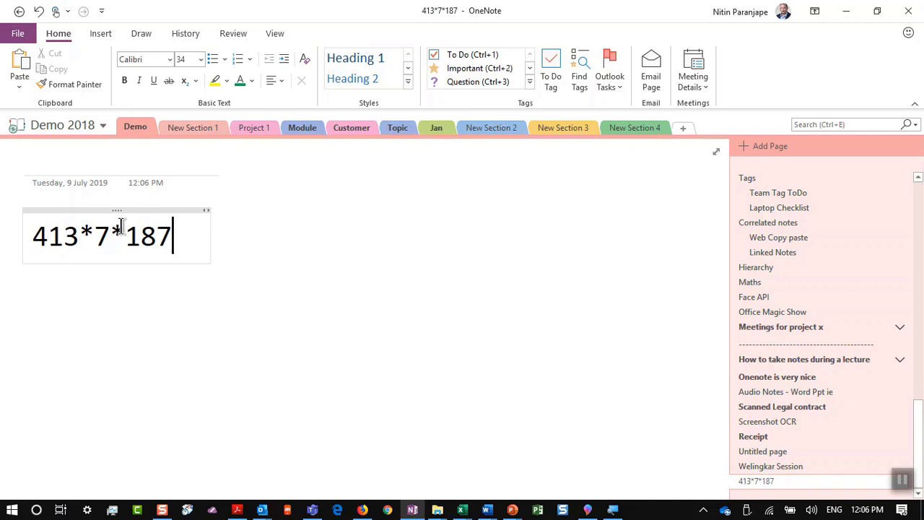
{"action": "type", "text": "="}
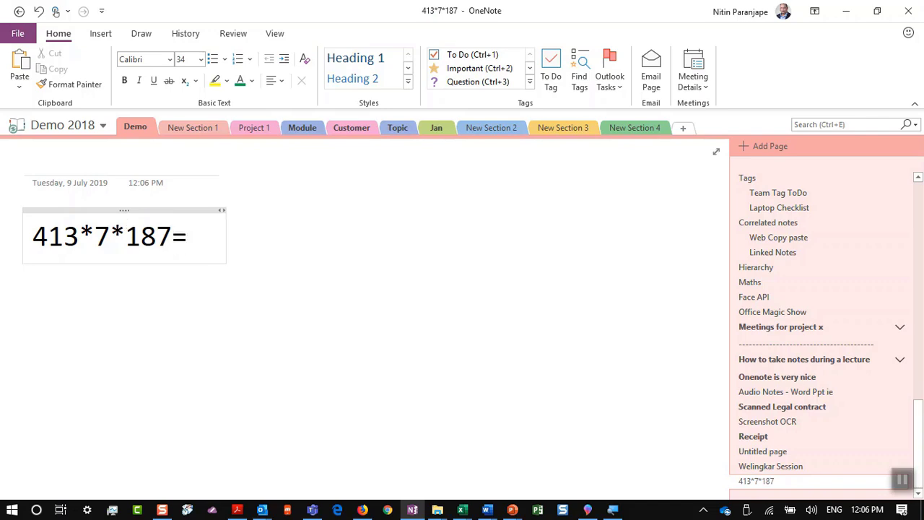
{"action": "key", "text": "space"}
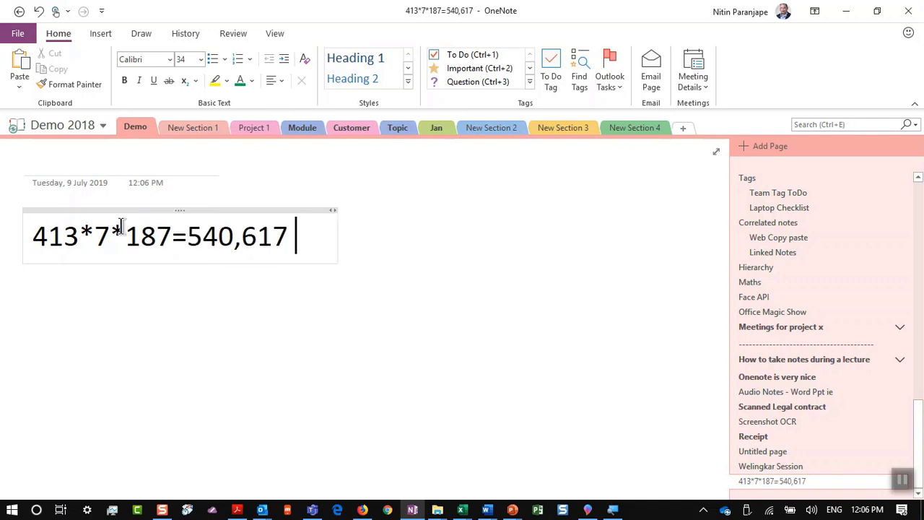
{"action": "key", "text": "Return"}
- Compute Sin(3), Pi and 1349 mod 27 (=26) on the following lines
{"action": "type", "text": "sin("}
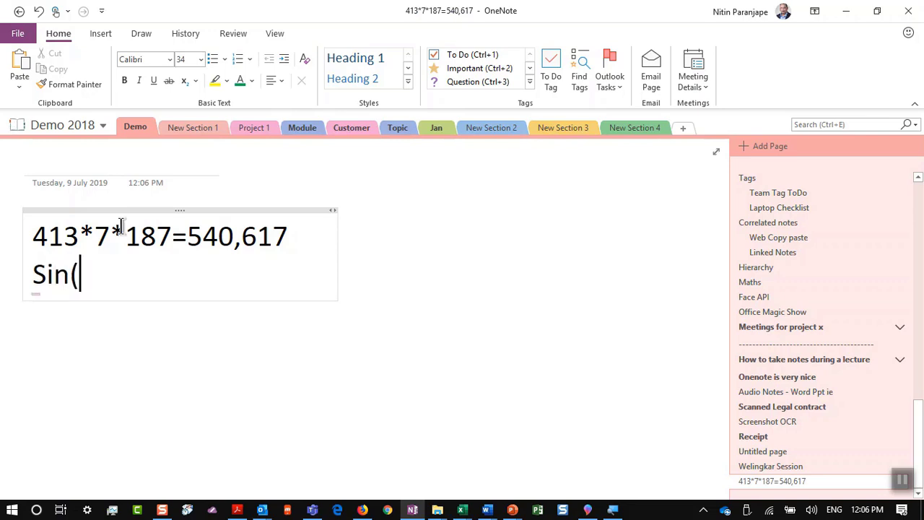
{"action": "type", "text": "3)="}
{"action": "key", "text": "space"}
{"action": "key", "text": "Return"}
{"action": "type", "text": "pi="}
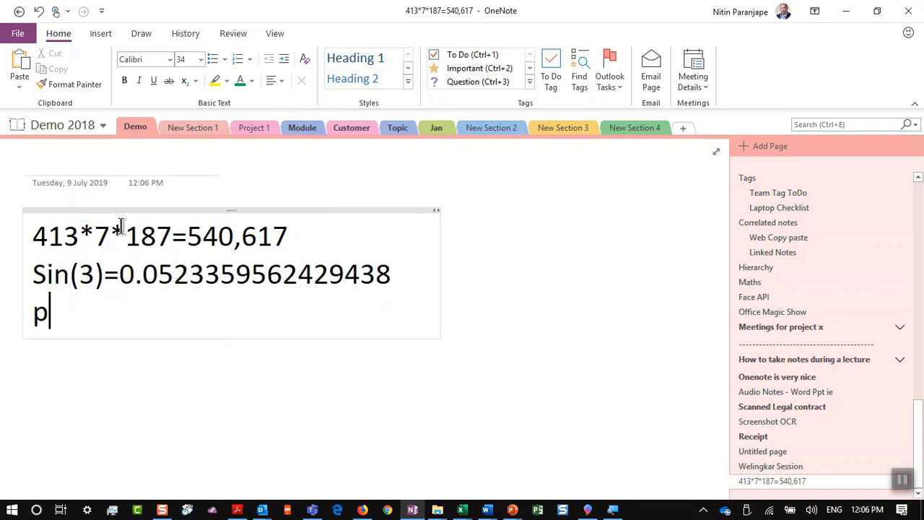
{"action": "key", "text": "space"}
{"action": "key", "text": "Return"}
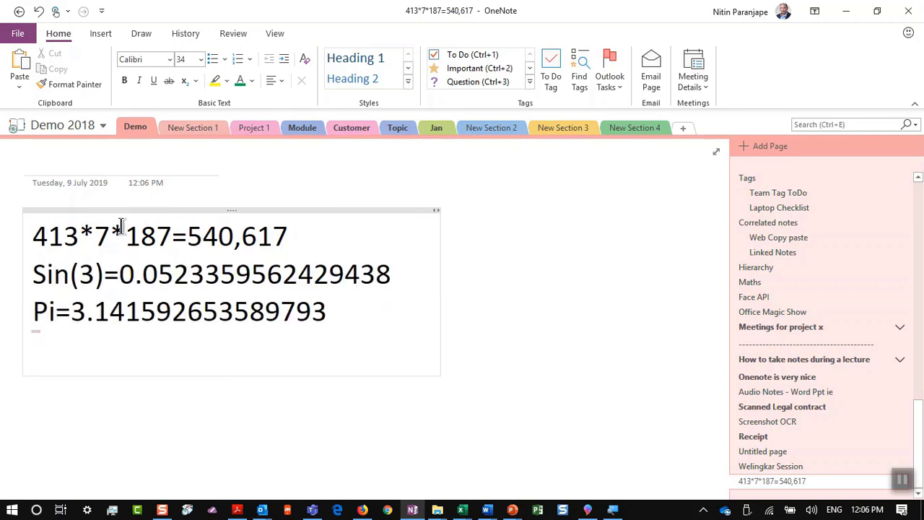
{"action": "type", "text": "13e2"}
{"action": "key", "text": "BackSpace"}
{"action": "key", "text": "BackSpace"}
{"action": "type", "text": "4"}
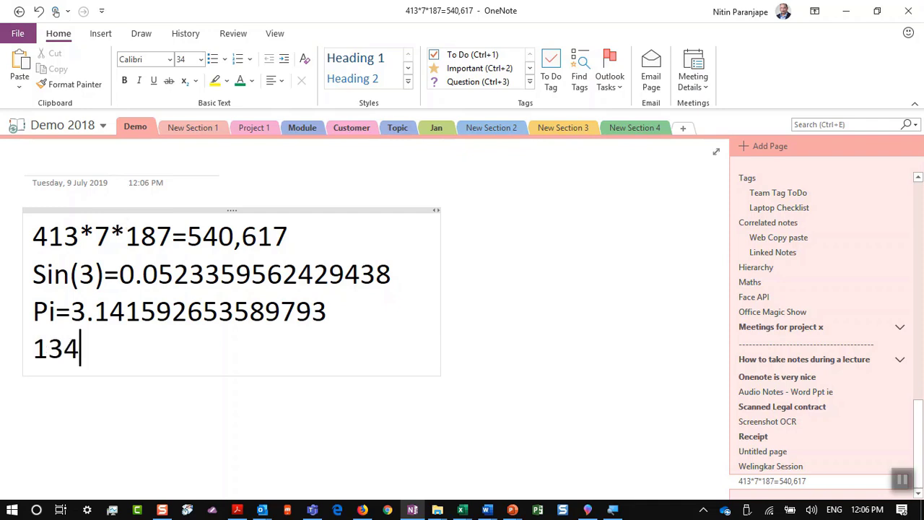
{"action": "type", "text": "9 m"}
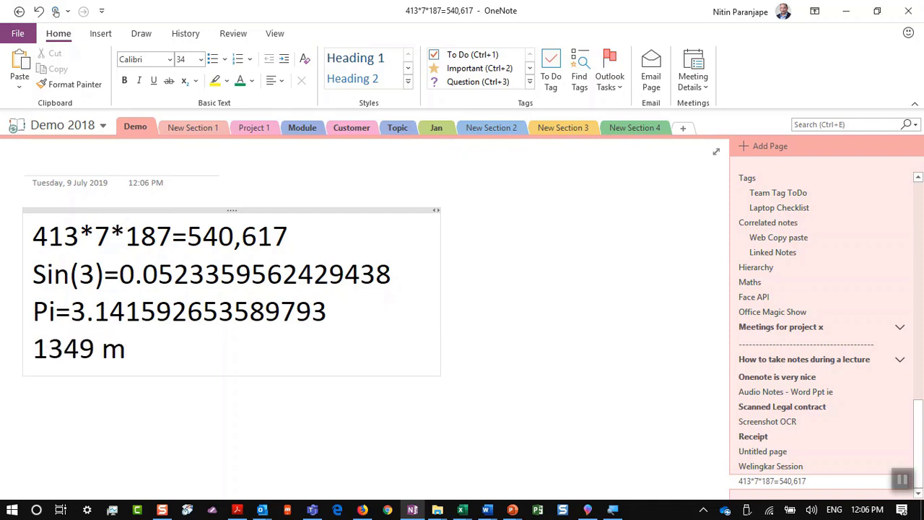
{"action": "type", "text": "od 27="}
{"action": "key", "text": "space"}
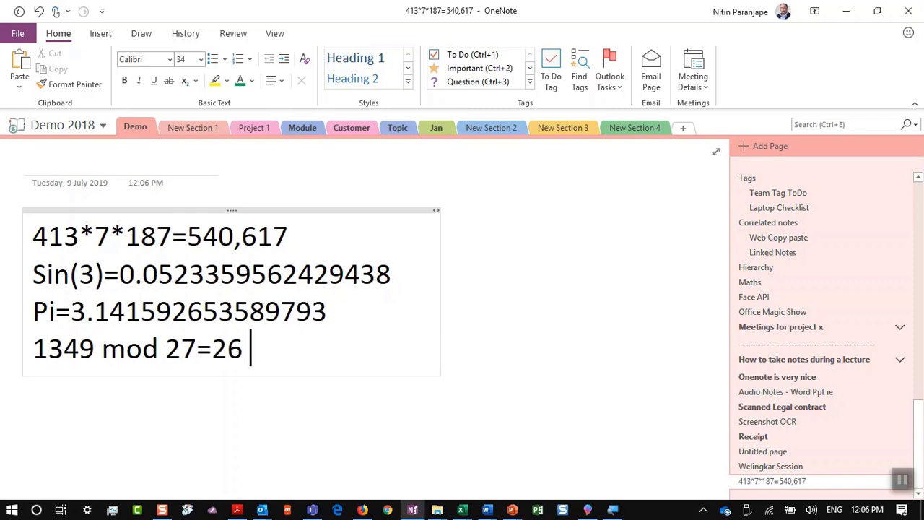
{"action": "key", "text": "Return"}
{"action": "key", "text": "alt+Tab"}
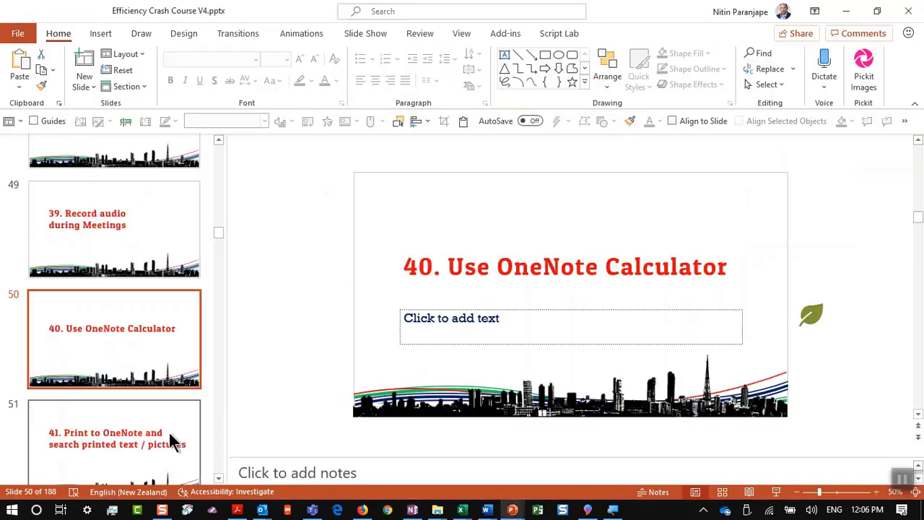
- Go to slide 51, 'Print to OneNote and search printed text / pictures', and open Acrobat Reader's jump list
{"action": "left_click", "coordinate": [163, 440]}
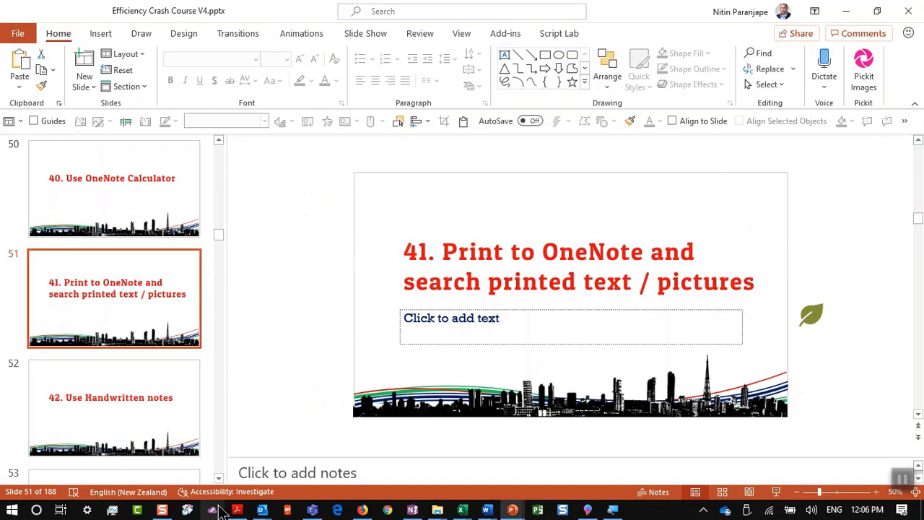
{"action": "left_click", "coordinate": [242, 508]}
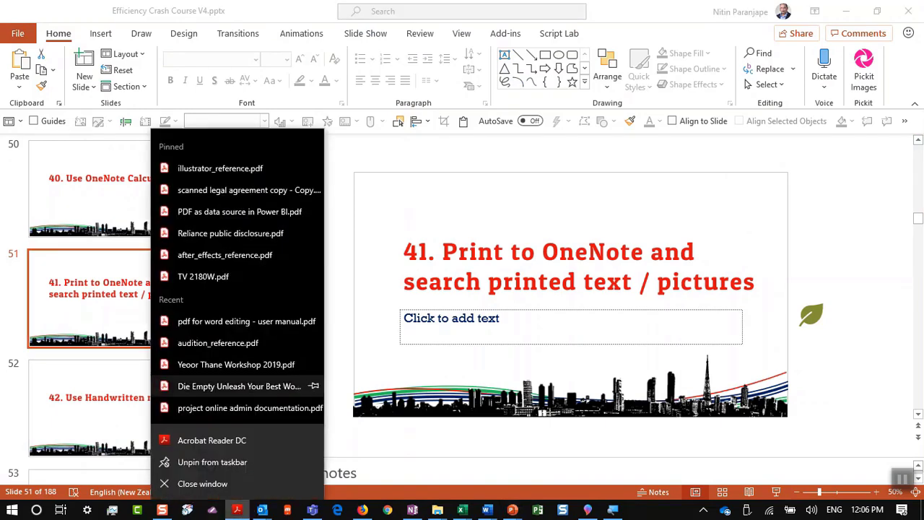
{"action": "left_click", "coordinate": [251, 194]}
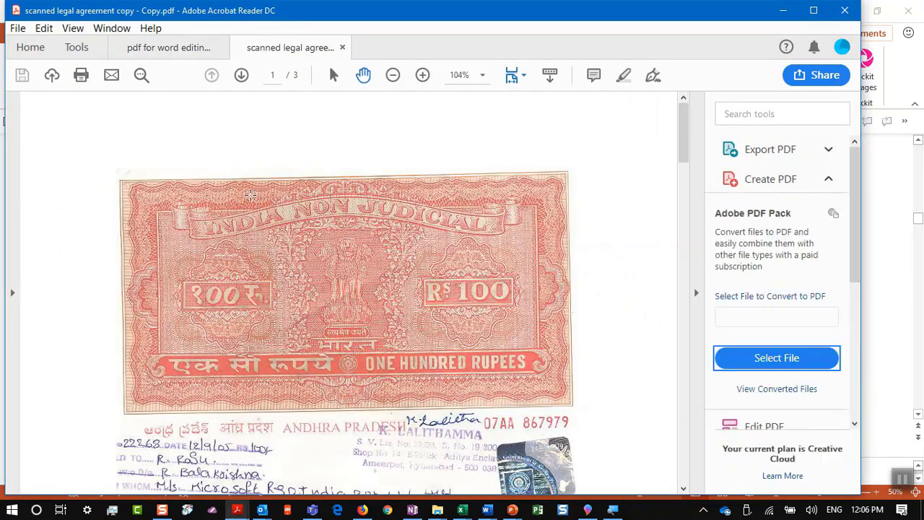
{"action": "scroll", "coordinate": [251, 194], "scroll_direction": "down", "scroll_amount": 8}
{"action": "scroll", "coordinate": [262, 167], "scroll_direction": "up", "scroll_amount": 3, "text": "ctrl"}
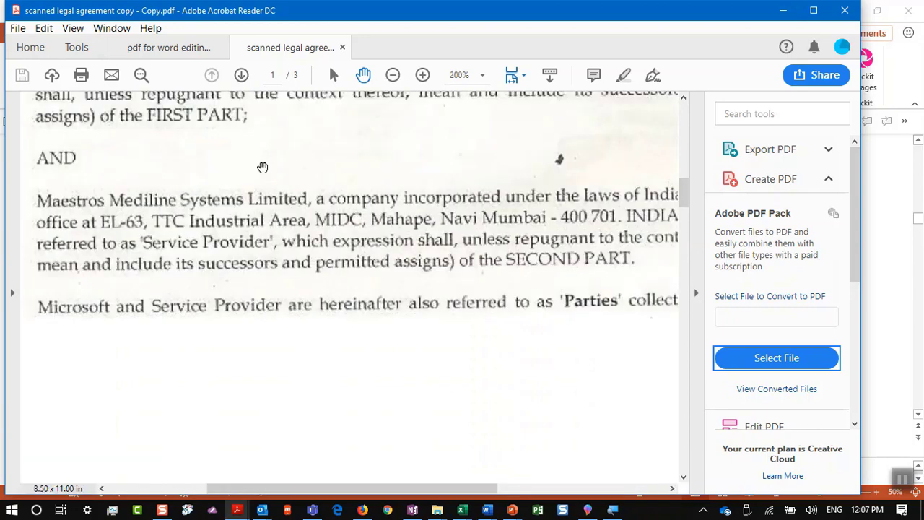
{"action": "scroll", "coordinate": [262, 167], "scroll_direction": "up", "scroll_amount": 1, "text": "ctrl"}
{"action": "left_click", "coordinate": [17, 28]}
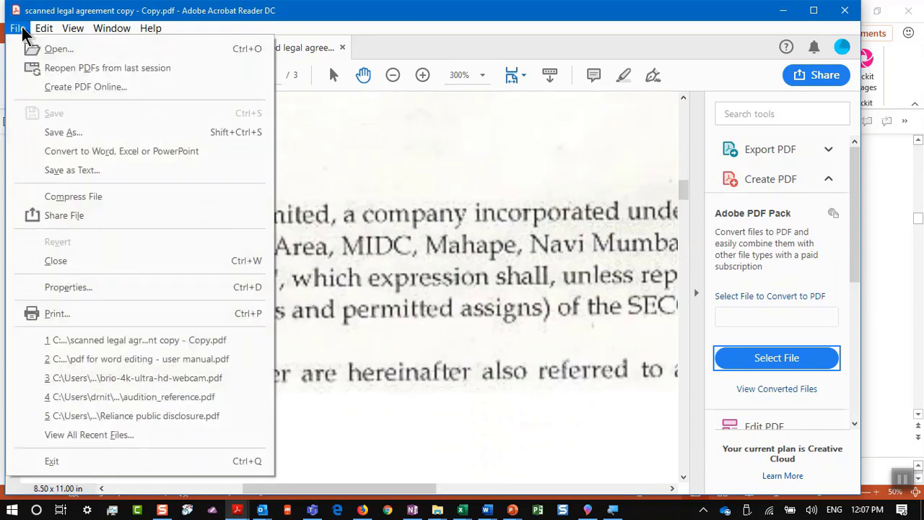
{"action": "left_click", "coordinate": [71, 323]}
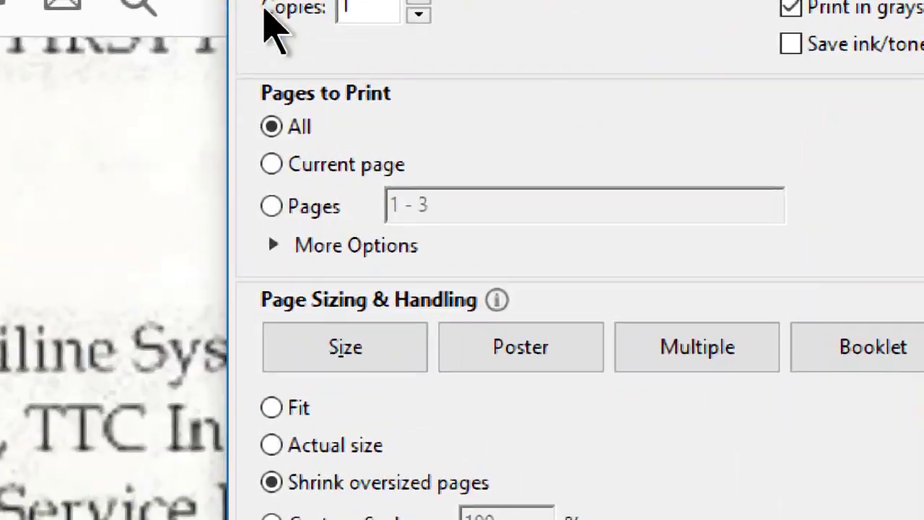
{"action": "left_click", "coordinate": [321, 148]}
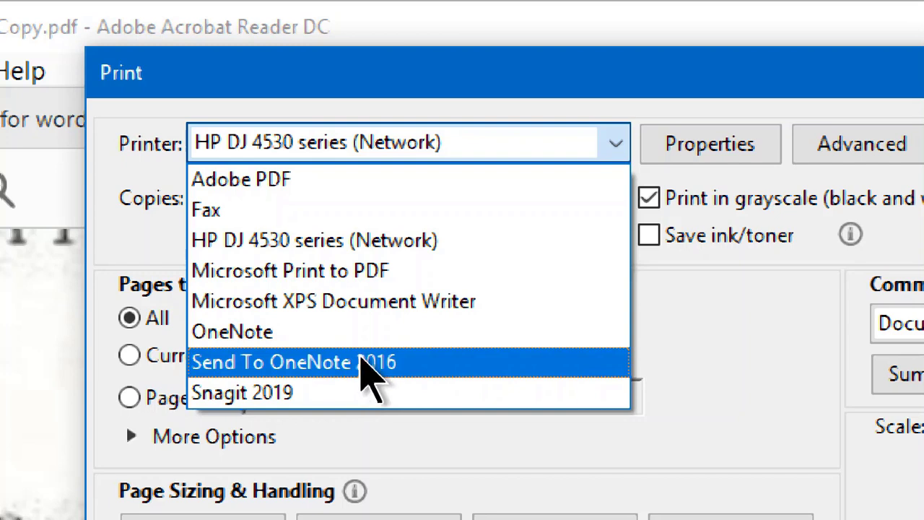
{"action": "key", "text": "Escape"}
{"action": "key", "text": "Escape"}
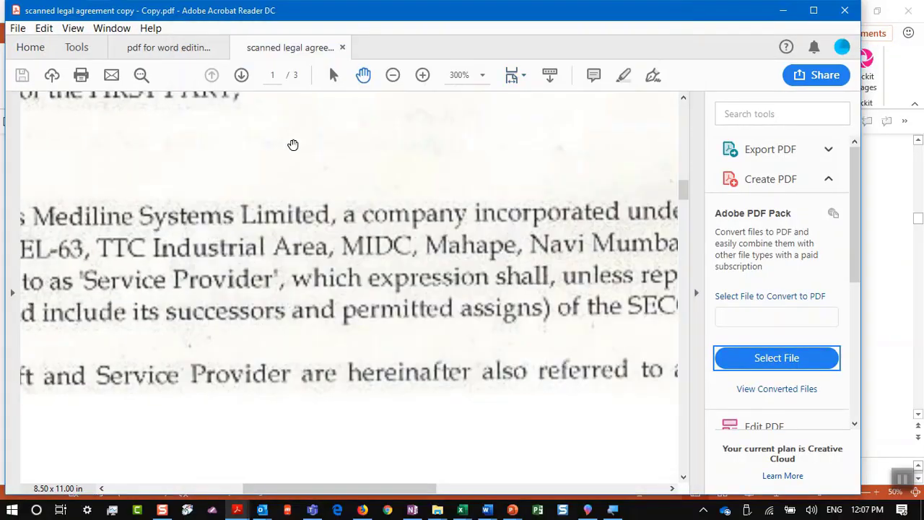
{"action": "key", "text": "alt+Tab"}
{"action": "key", "text": "alt+Tab"}
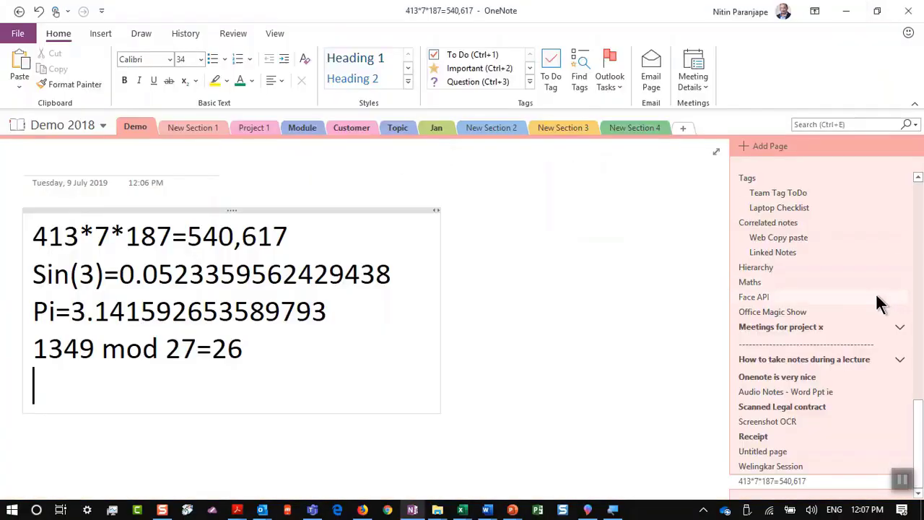
- Open the Scanned Legal contract page and look over the scanned printout
{"action": "scroll", "coordinate": [876, 303], "scroll_direction": "up", "scroll_amount": 5}
{"action": "scroll", "coordinate": [875, 291], "scroll_direction": "up", "scroll_amount": 2}
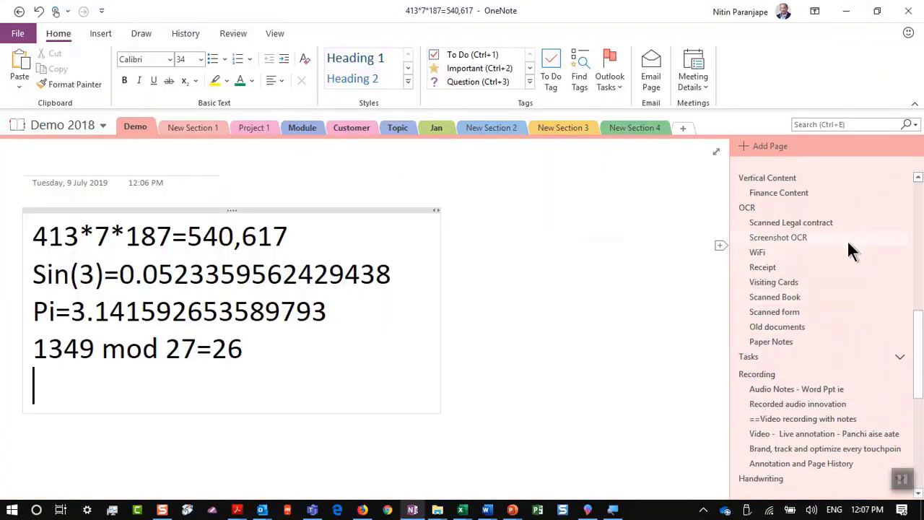
{"action": "left_click", "coordinate": [839, 225]}
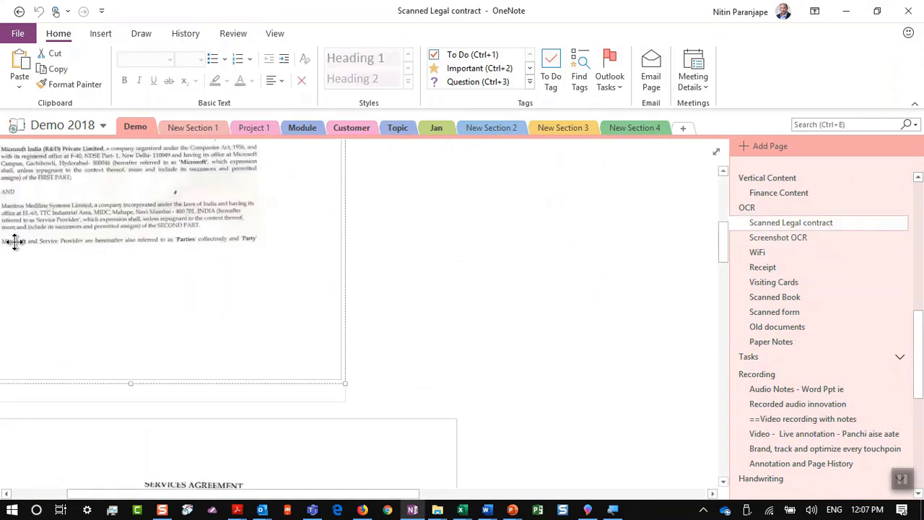
{"action": "scroll", "coordinate": [16, 243], "scroll_direction": "down", "scroll_amount": 3}
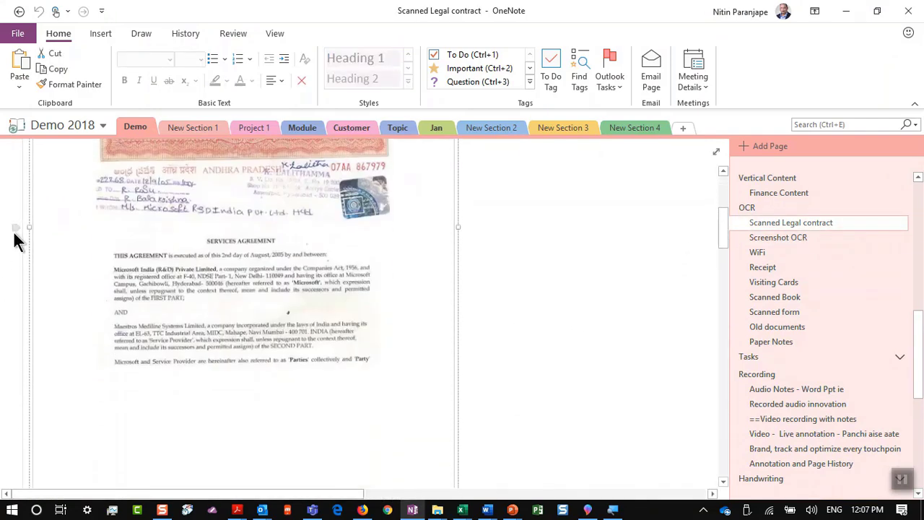
{"action": "scroll", "coordinate": [24, 223], "scroll_direction": "up", "scroll_amount": 3}
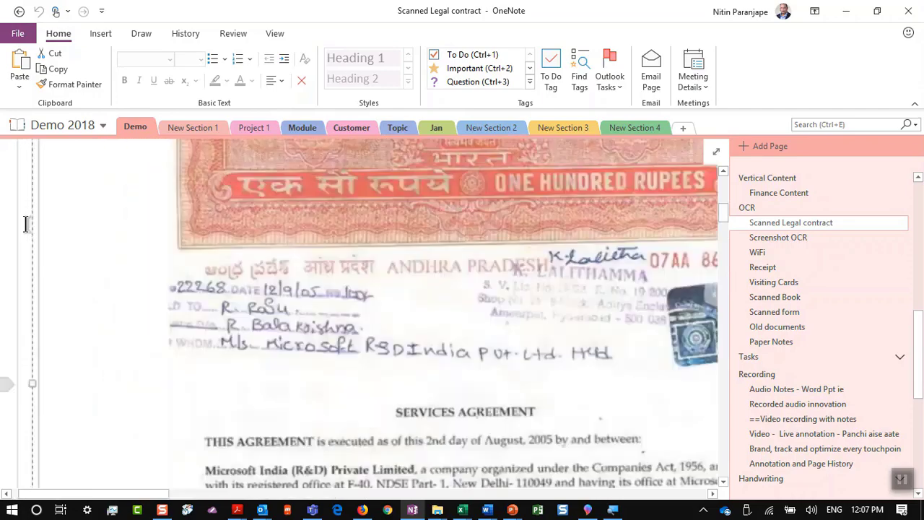
{"action": "scroll", "coordinate": [82, 227], "scroll_direction": "down", "scroll_amount": 5}
{"action": "scroll", "coordinate": [82, 226], "scroll_direction": "right", "scroll_amount": 2}
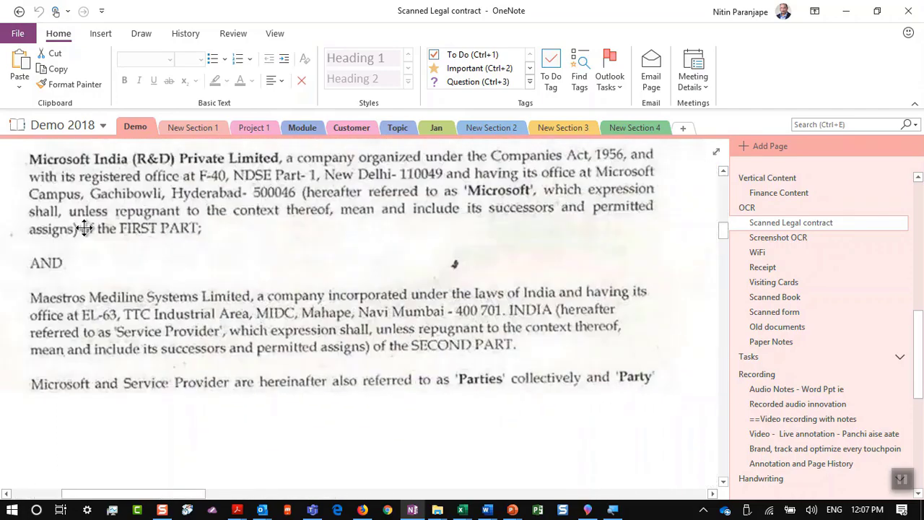
{"action": "scroll", "coordinate": [84, 228], "scroll_direction": "left", "scroll_amount": 1}
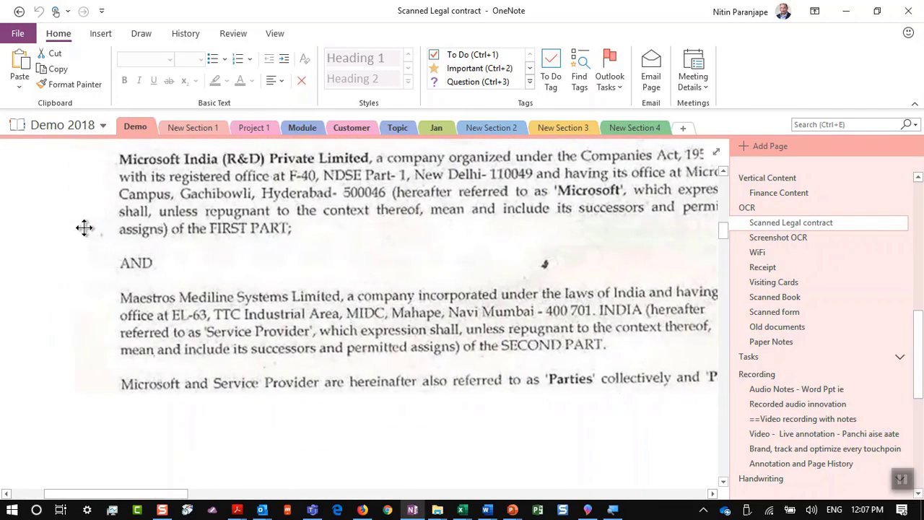
- Search the page for 'act' and step between its 2 matches in the scanned image
{"action": "key", "text": "ctrl+f"}
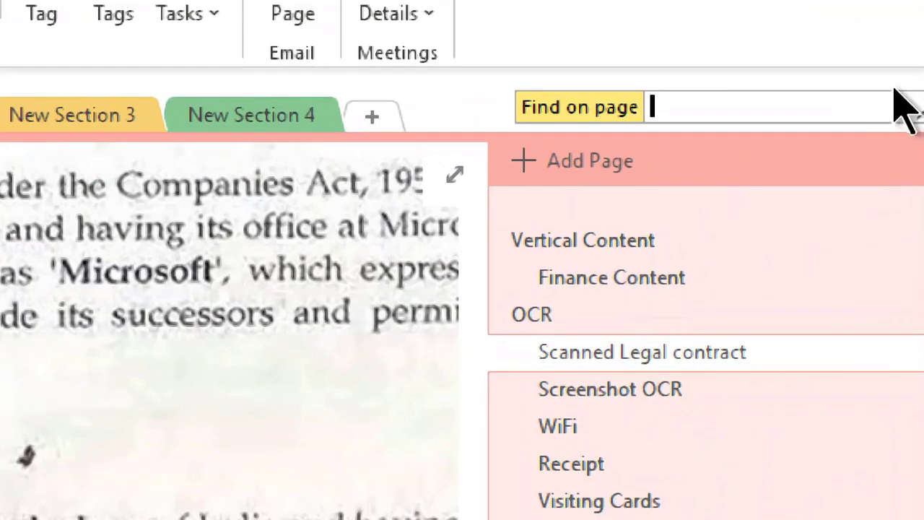
{"action": "type", "text": "a"}
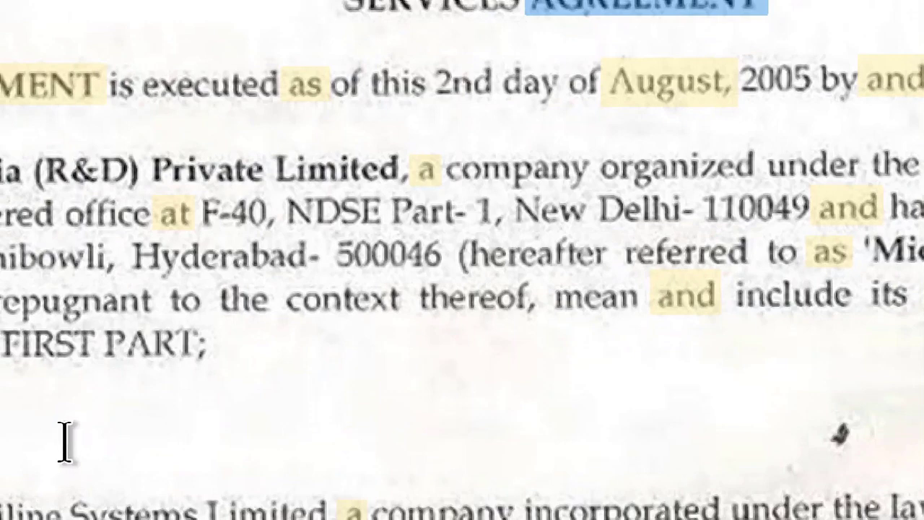
{"action": "type", "text": "c"}
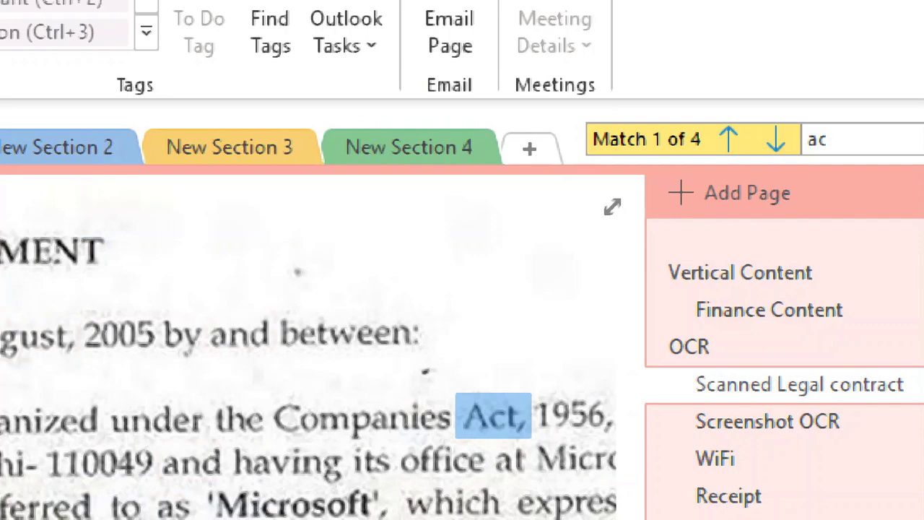
{"action": "type", "text": "t"}
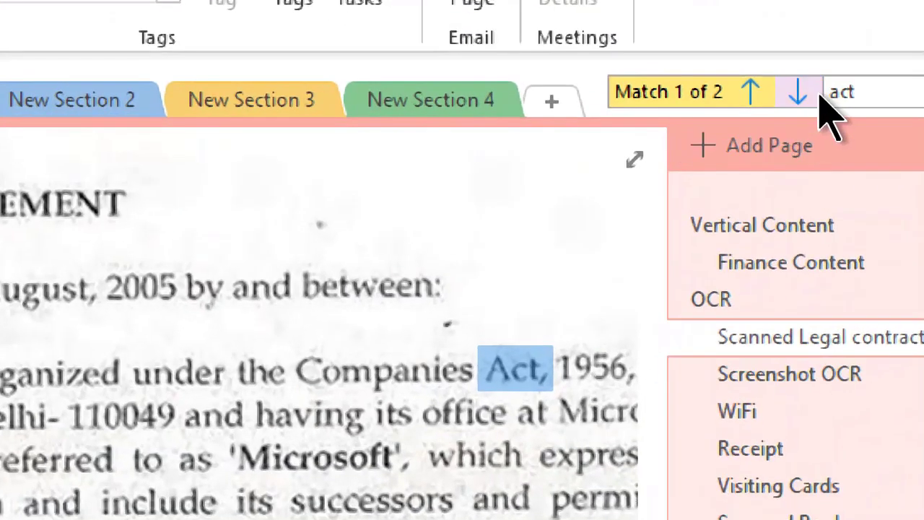
{"action": "left_click", "coordinate": [780, 124]}
{"action": "left_click", "coordinate": [800, 93]}
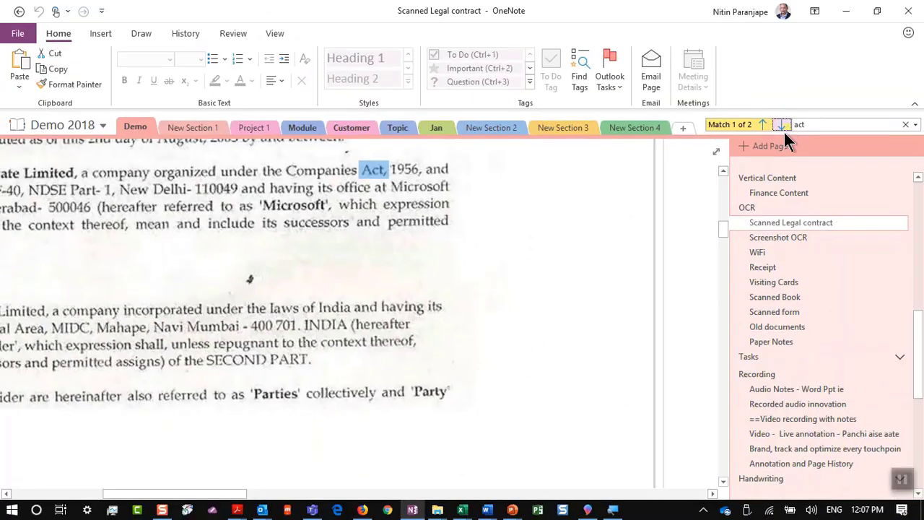
- Delete all the OCR text under the photo on the Receipt page
{"action": "left_click", "coordinate": [765, 267]}
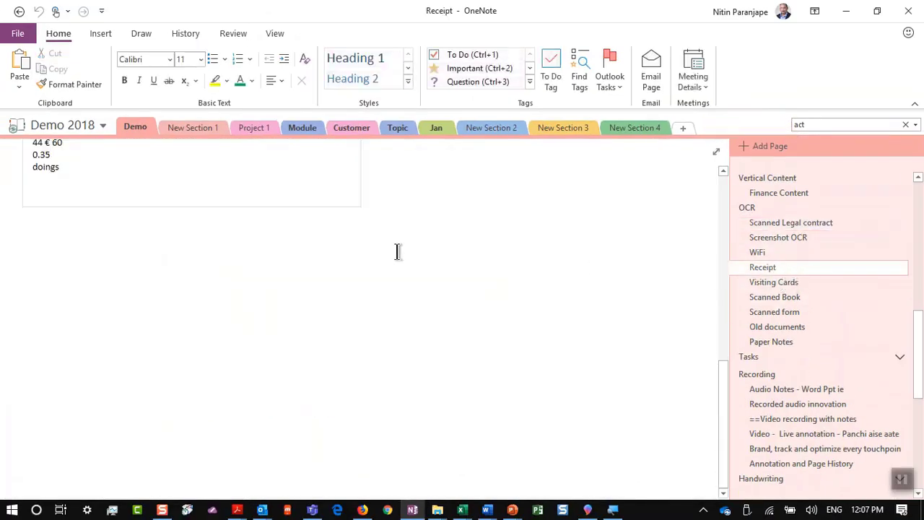
{"action": "scroll", "coordinate": [271, 261], "scroll_direction": "up", "scroll_amount": 10}
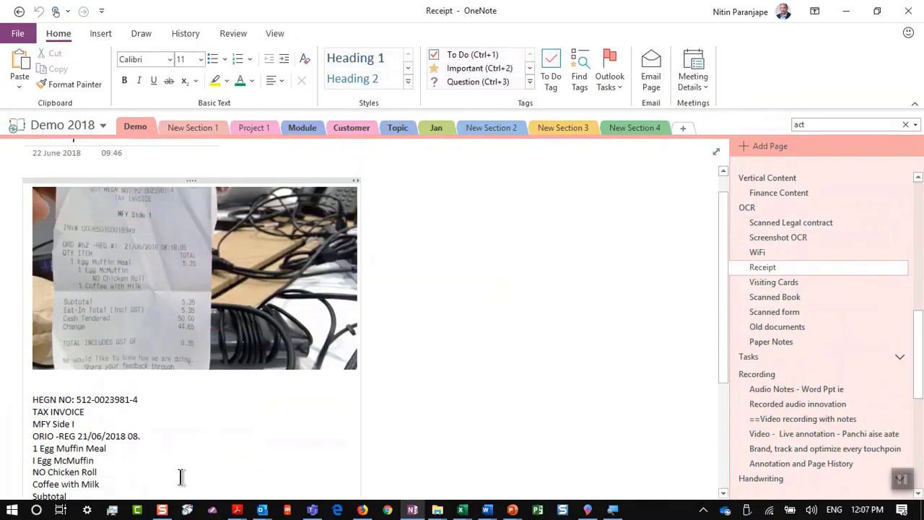
{"action": "left_click_drag", "start_coordinate": [39, 399], "coordinate": [128, 475]}
{"action": "key", "text": "Delete"}
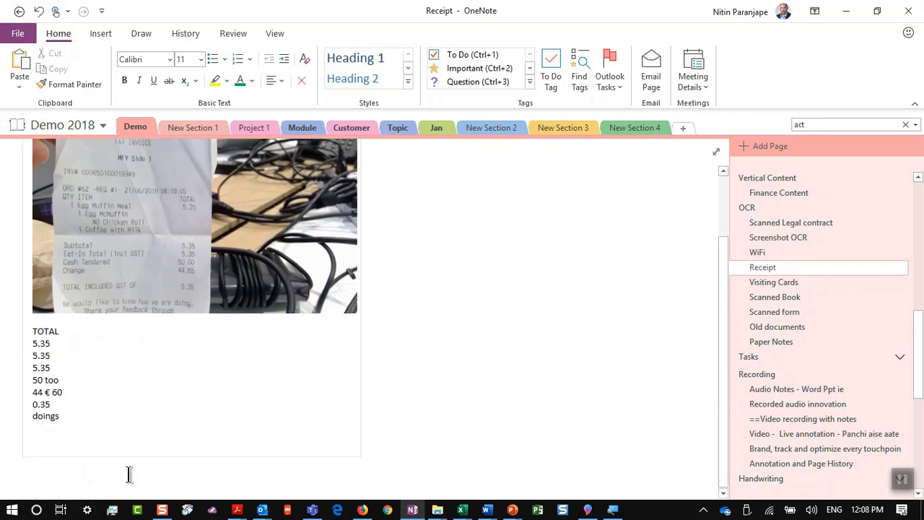
{"action": "key", "text": "shift+Down"}
{"action": "key", "text": "shift+Down"}
{"action": "key", "text": "shift+Down"}
{"action": "key", "text": "shift+Down"}
{"action": "key", "text": "shift+Down"}
{"action": "key", "text": "shift+Down"}
{"action": "key", "text": "shift+Down"}
{"action": "key", "text": "shift+Down"}
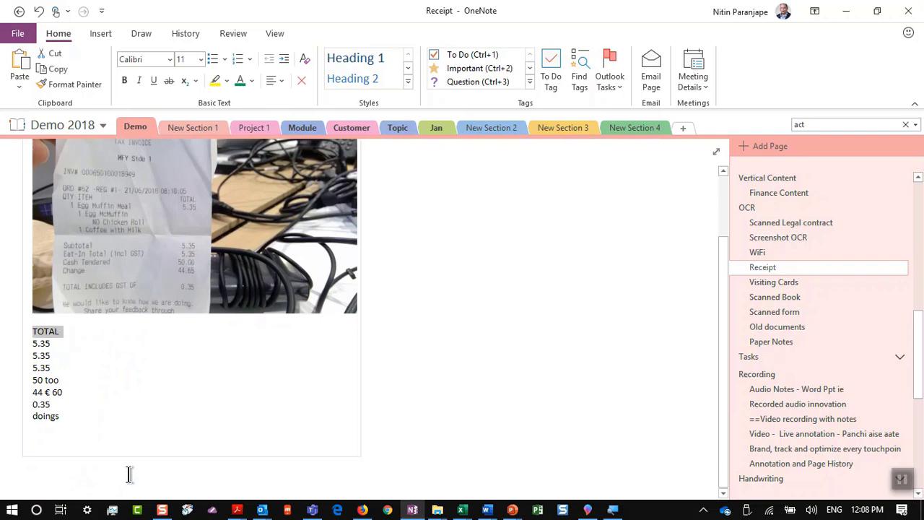
{"action": "key", "text": "Delete"}
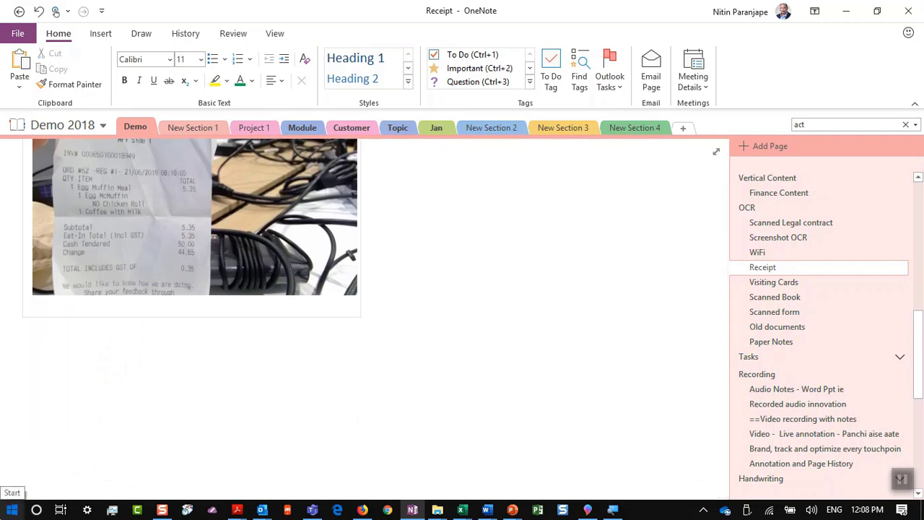
{"action": "left_click", "coordinate": [115, 246]}
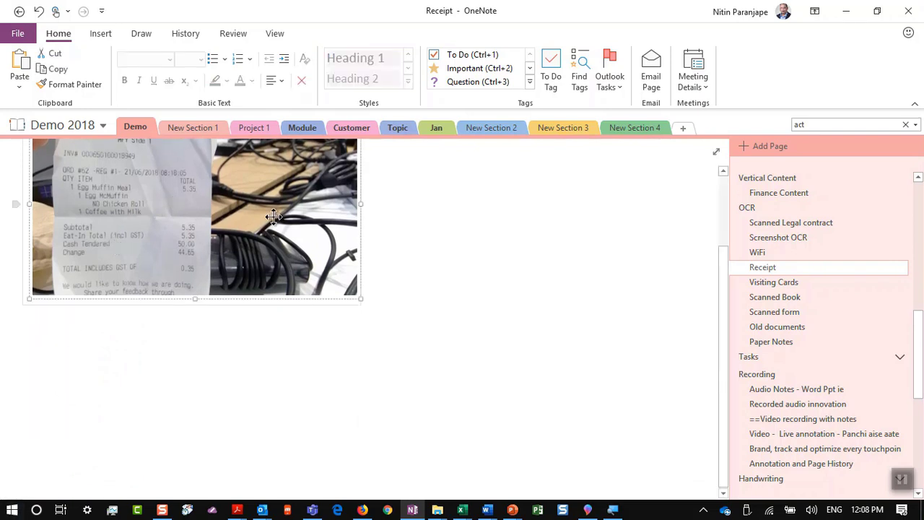
- Copy the text from all pages of the Scanned Legal contract printout, then switch to Word
{"action": "left_click", "coordinate": [794, 226]}
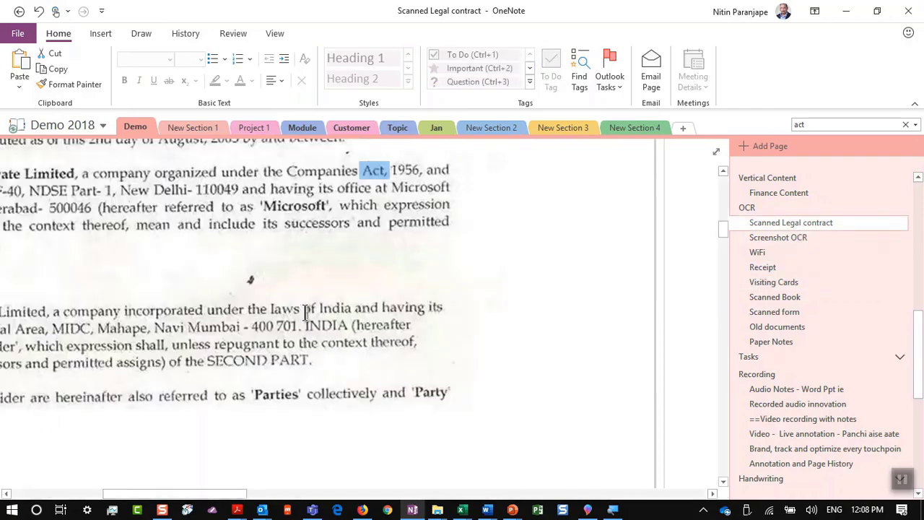
{"action": "right_click", "coordinate": [291, 182]}
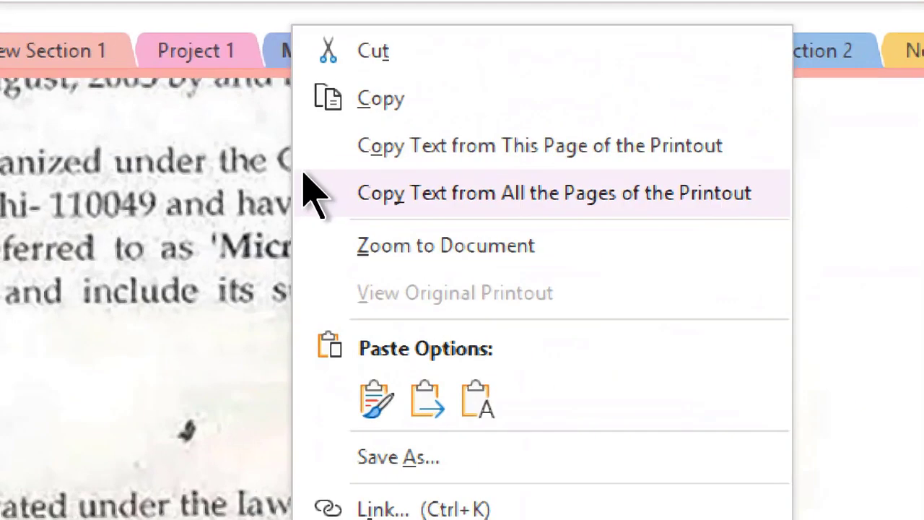
{"action": "left_click", "coordinate": [339, 201]}
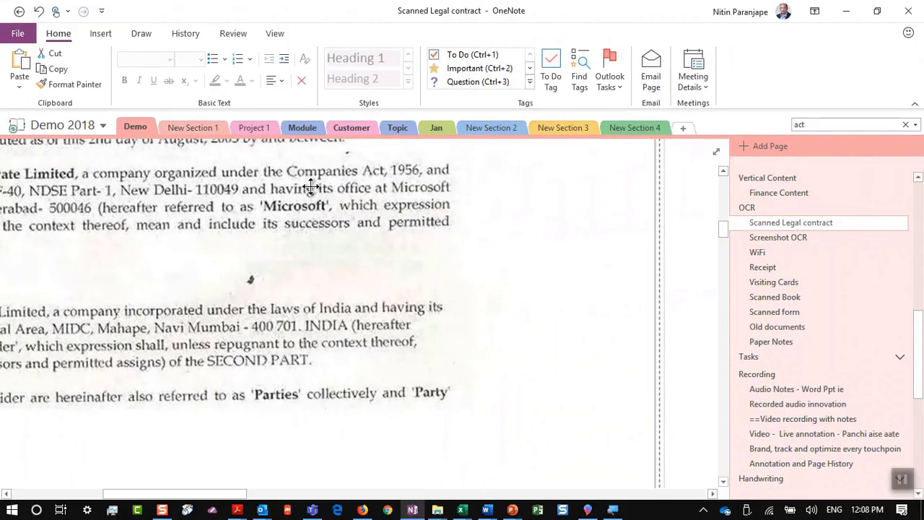
{"action": "key", "text": "super+Tab"}
{"action": "key", "text": "Right"}
{"action": "key", "text": "Right"}
{"action": "key", "text": "Return"}
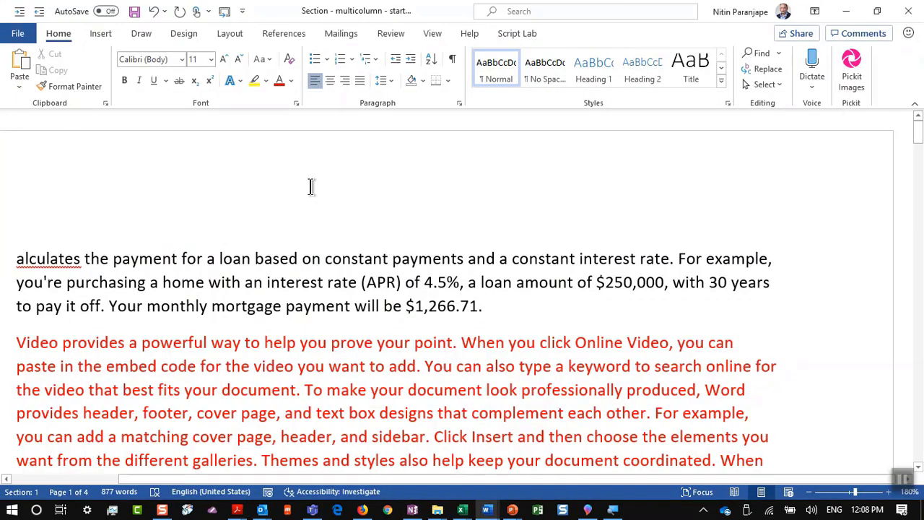
- Paste the copied 587-word contract text into a new blank Word document
{"action": "key", "text": "alt+w"}
{"action": "key", "text": "ctrl+n"}
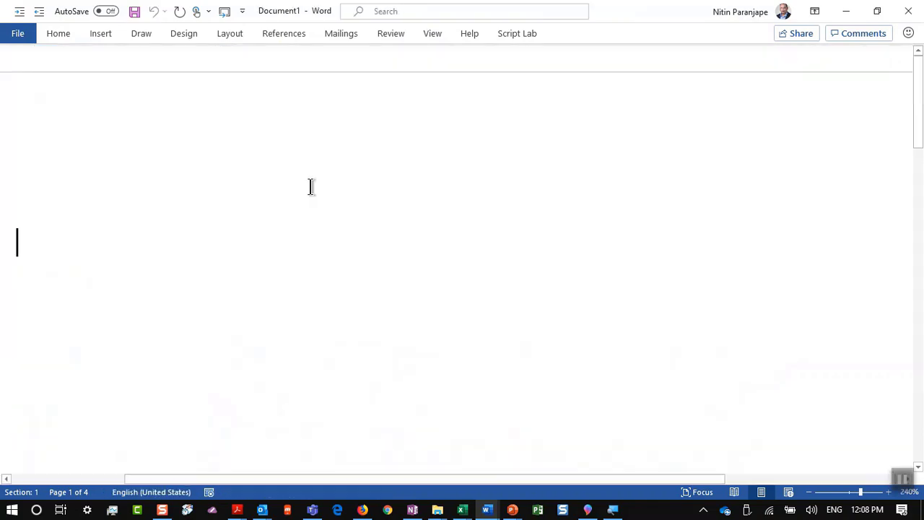
{"action": "key", "text": "ctrl+v"}
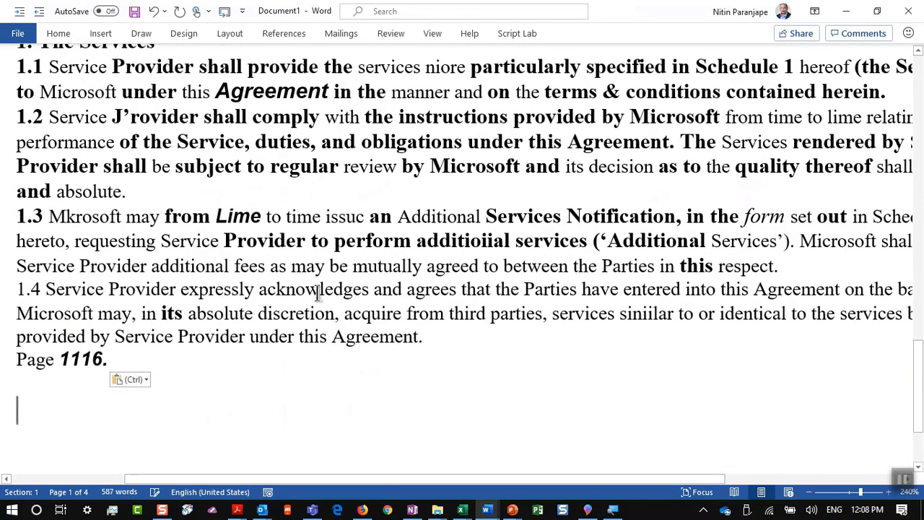
- Return to OneNote's Scanned Legal contract page
{"action": "key", "text": "alt+Tab"}
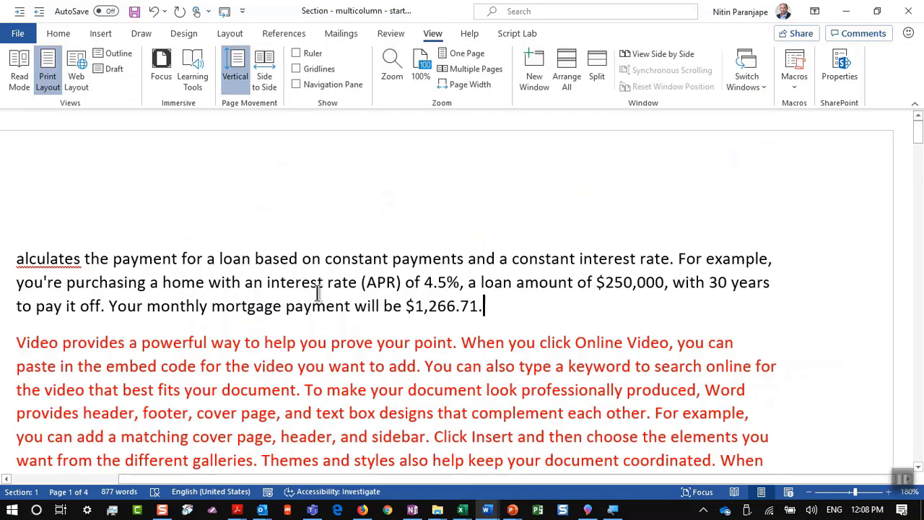
{"action": "key", "text": "alt+Tab"}
{"action": "key", "text": "Tab"}
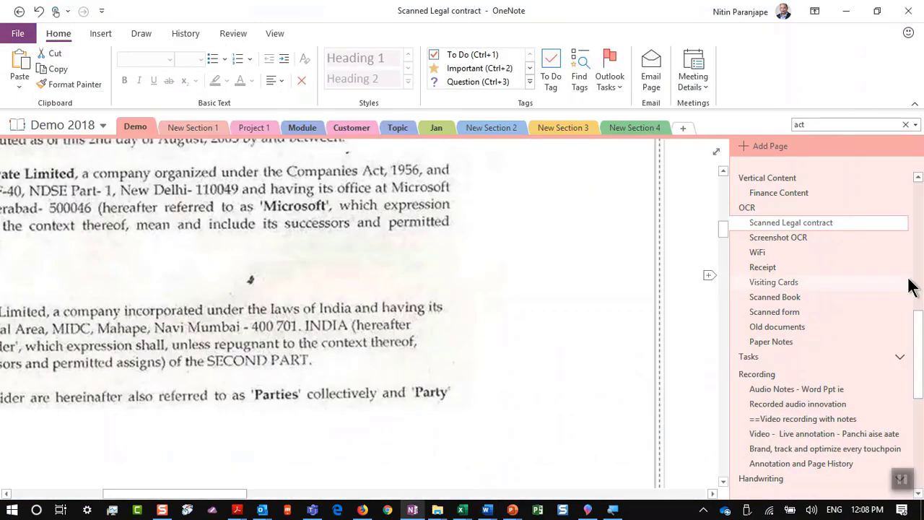
- Copy the recognised text from the receipt picture on the Receipt page
{"action": "left_click", "coordinate": [762, 267]}
{"action": "scroll", "coordinate": [99, 216], "scroll_direction": "up", "scroll_amount": 1}
{"action": "scroll", "coordinate": [99, 281], "scroll_direction": "up", "scroll_amount": 1}
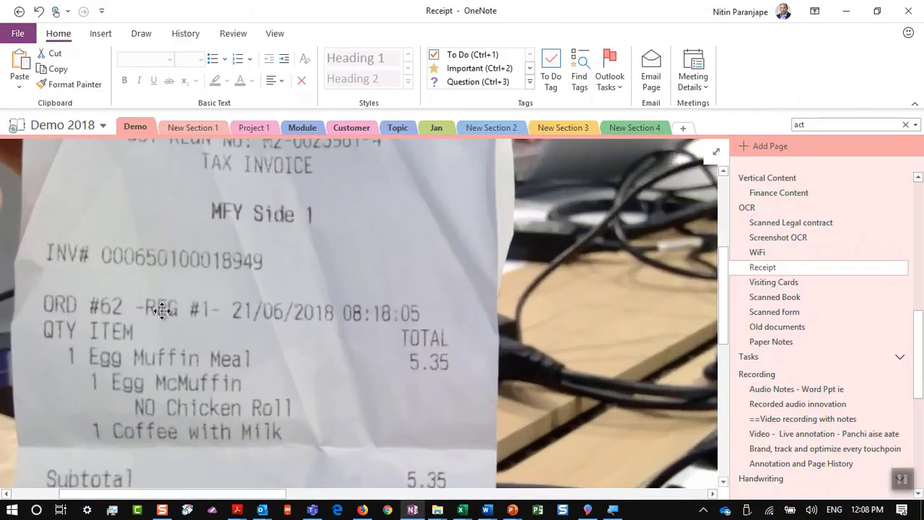
{"action": "scroll", "coordinate": [175, 324], "scroll_direction": "down", "scroll_amount": 5}
{"action": "right_click", "coordinate": [189, 243]}
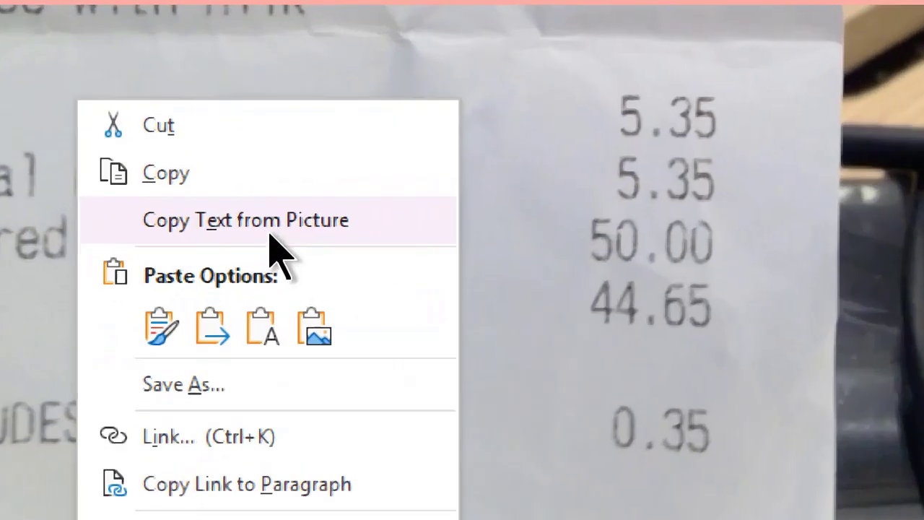
{"action": "left_click", "coordinate": [266, 227]}
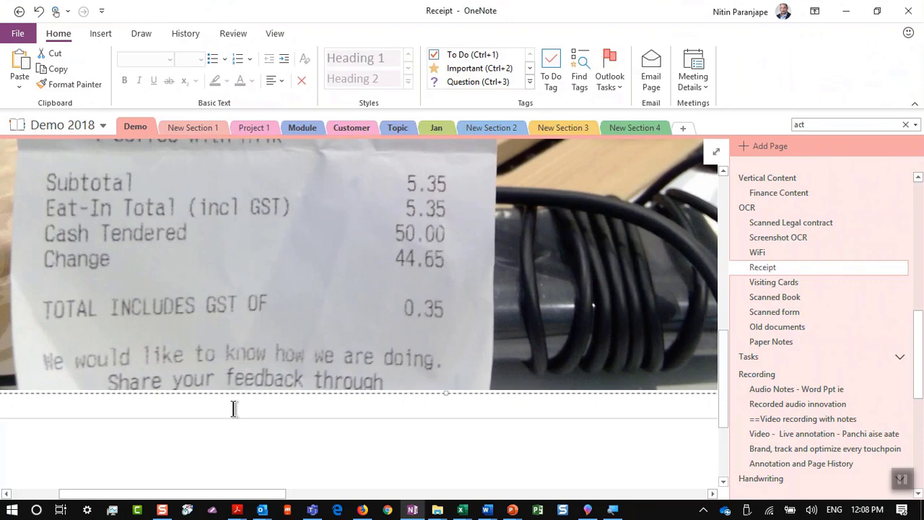
- Paste the receipt text, TAX INVOICE through 'doings', below the picture
{"action": "scroll", "coordinate": [233, 398], "scroll_direction": "up", "scroll_amount": 1}
{"action": "scroll", "coordinate": [233, 398], "scroll_direction": "down", "scroll_amount": 3}
{"action": "scroll", "coordinate": [171, 313], "scroll_direction": "up", "scroll_amount": 1}
{"action": "scroll", "coordinate": [171, 313], "scroll_direction": "up", "scroll_amount": 1}
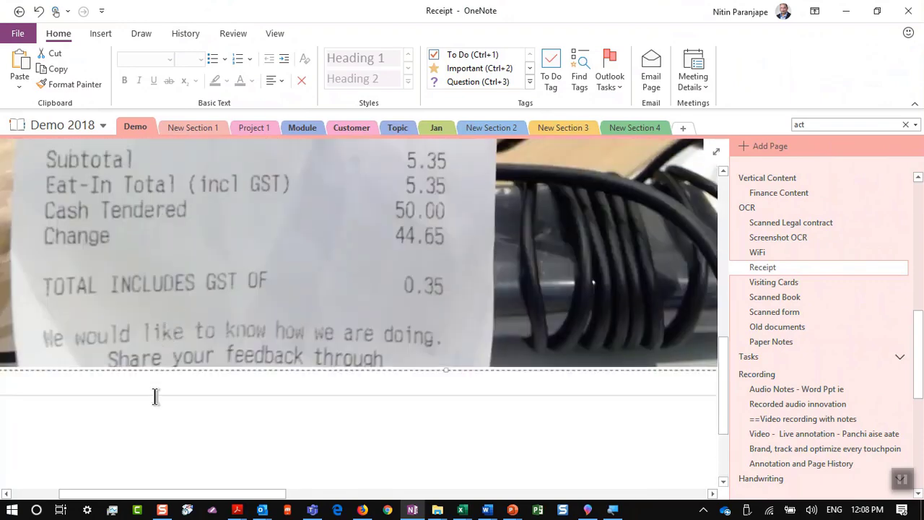
{"action": "left_click", "coordinate": [150, 436]}
{"action": "key", "text": "ctrl+v"}
{"action": "scroll", "coordinate": [401, 389], "scroll_direction": "up", "scroll_amount": 3}
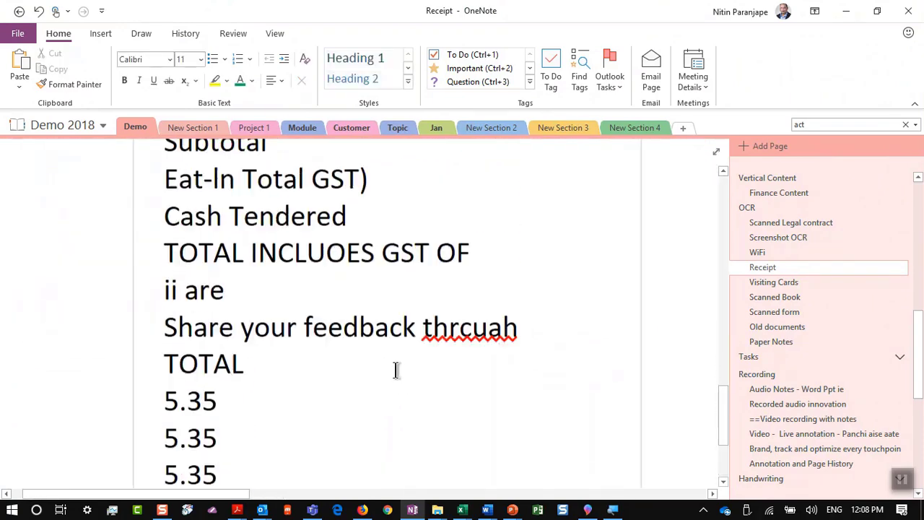
{"action": "scroll", "coordinate": [396, 369], "scroll_direction": "up", "scroll_amount": 4}
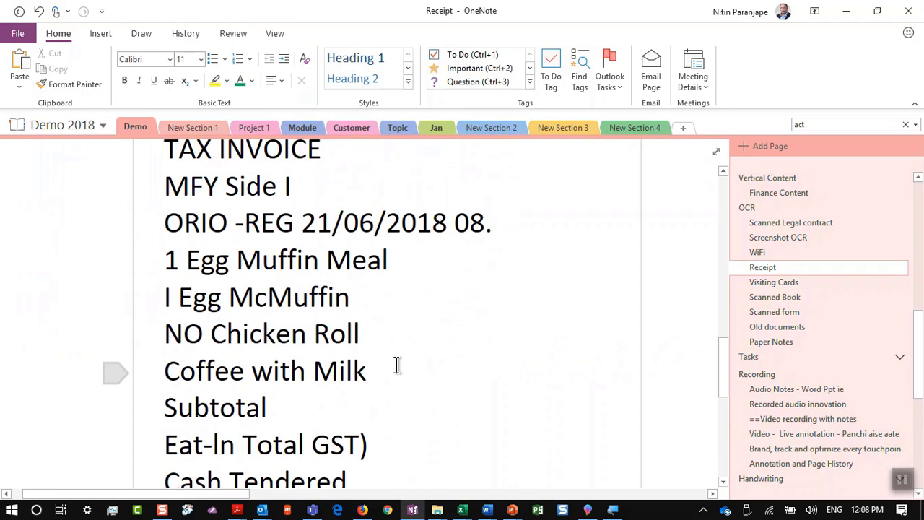
- Show the Use Handwritten notes slide in PowerPoint, then return to the OneNote Receipt page
{"action": "key", "text": "alt+Tab"}
{"action": "key", "text": "alt+Tab"}
{"action": "key", "text": "Tab"}
{"action": "key", "text": "Tab"}
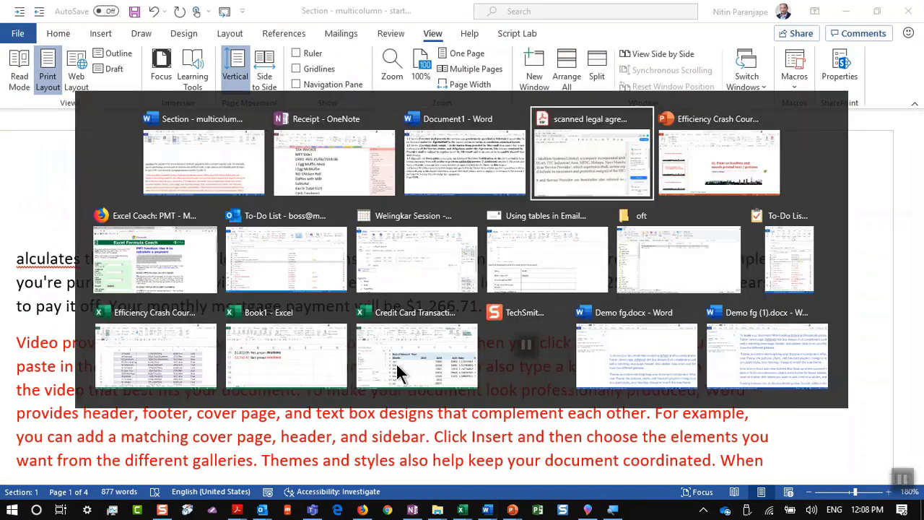
{"action": "key", "text": "Tab"}
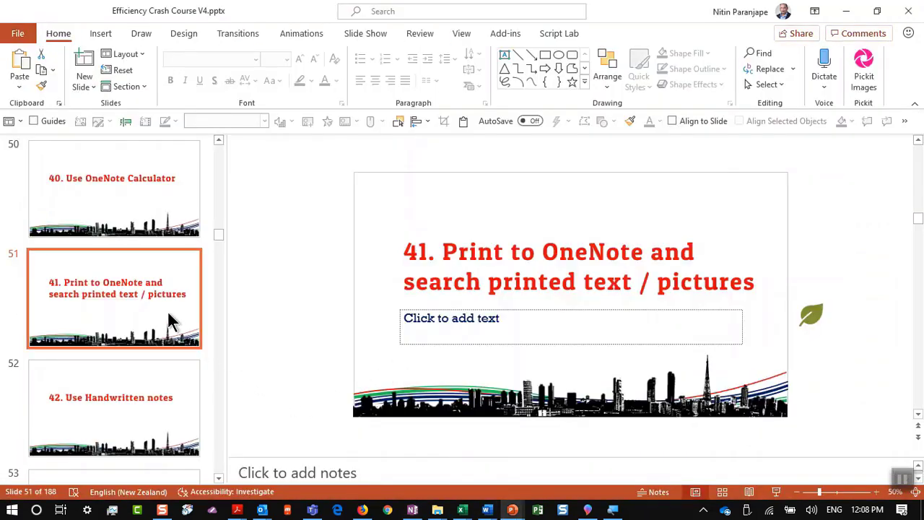
{"action": "left_click", "coordinate": [151, 399]}
{"action": "key", "text": "alt+Tab"}
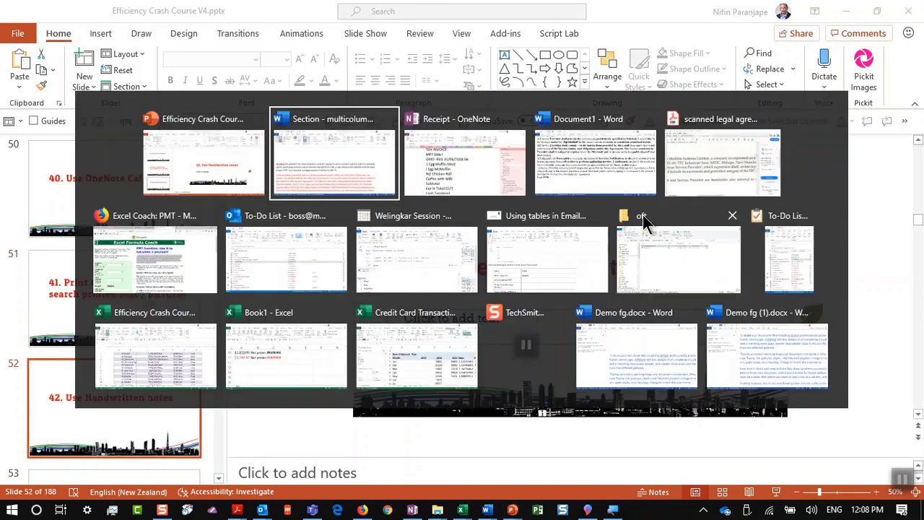
{"action": "key", "text": "Tab"}
{"action": "scroll", "coordinate": [643, 213], "scroll_direction": "down", "scroll_amount": 10}
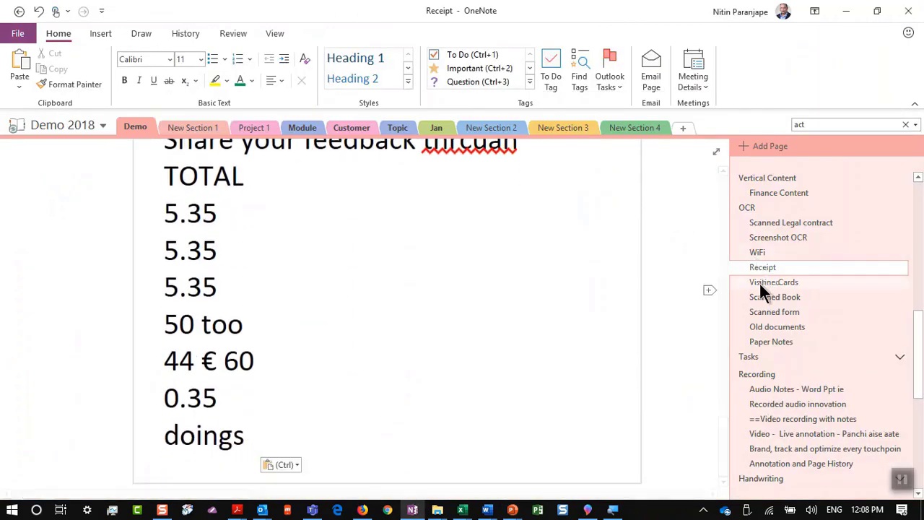
- Open the 'Onenote is very nice' page and write 'like' in red ink beside the note
{"action": "scroll", "coordinate": [771, 296], "scroll_direction": "down", "scroll_amount": 6}
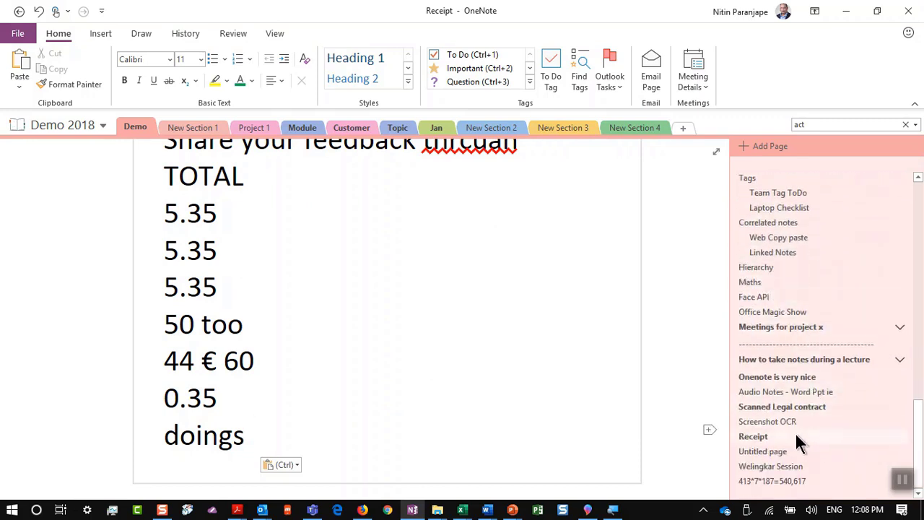
{"action": "left_click", "coordinate": [795, 379]}
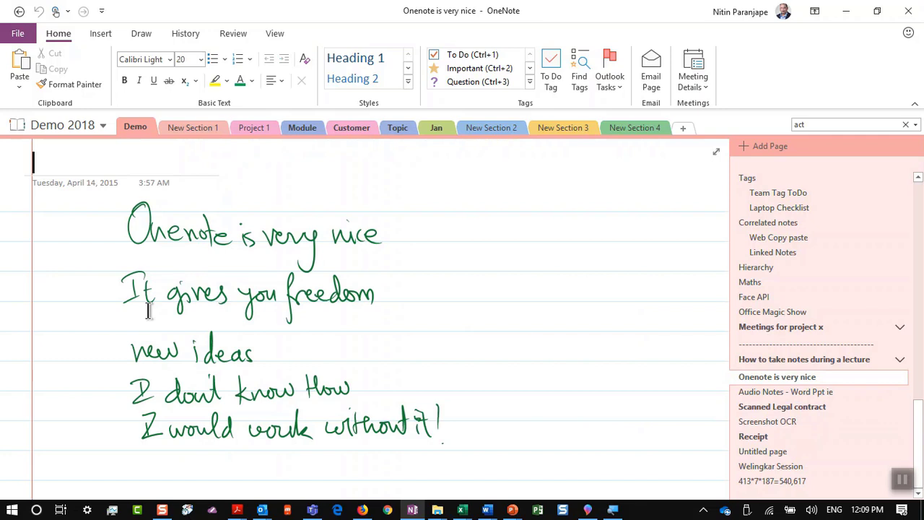
{"action": "left_click_drag", "start_coordinate": [505, 187], "coordinate": [497, 296]}
{"action": "left_click_drag", "start_coordinate": [514, 238], "coordinate": [559, 296]}
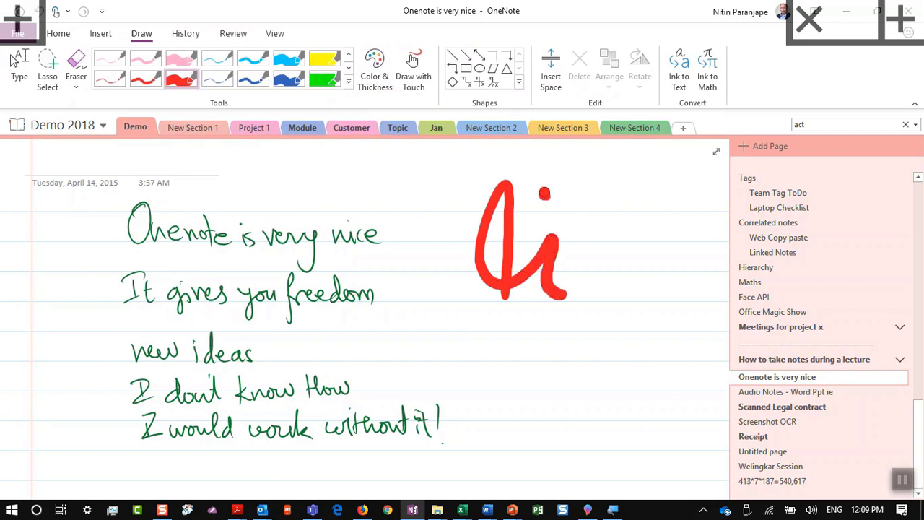
{"action": "left_click", "coordinate": [545, 189]}
{"action": "left_click_drag", "start_coordinate": [596, 170], "coordinate": [588, 281]}
{"action": "mouse_move", "coordinate": [606, 249]}
{"action": "left_mouse_down"}
{"action": "mouse_move", "coordinate": [685, 231]}
{"action": "mouse_move", "coordinate": [661, 294]}
{"action": "left_mouse_up"}
{"action": "left_click_drag", "start_coordinate": [498, 325], "coordinate": [490, 426]}
- Write 'this' in red ink under 'like'
{"action": "left_click_drag", "start_coordinate": [448, 393], "coordinate": [541, 345]}
{"action": "mouse_move", "coordinate": [570, 318]}
{"action": "left_mouse_down"}
{"action": "mouse_move", "coordinate": [534, 423]}
{"action": "mouse_move", "coordinate": [627, 404]}
{"action": "left_mouse_up"}
{"action": "left_click_drag", "start_coordinate": [620, 368], "coordinate": [638, 418]}
{"action": "left_click", "coordinate": [613, 342]}
{"action": "left_click_drag", "start_coordinate": [682, 329], "coordinate": [649, 411]}
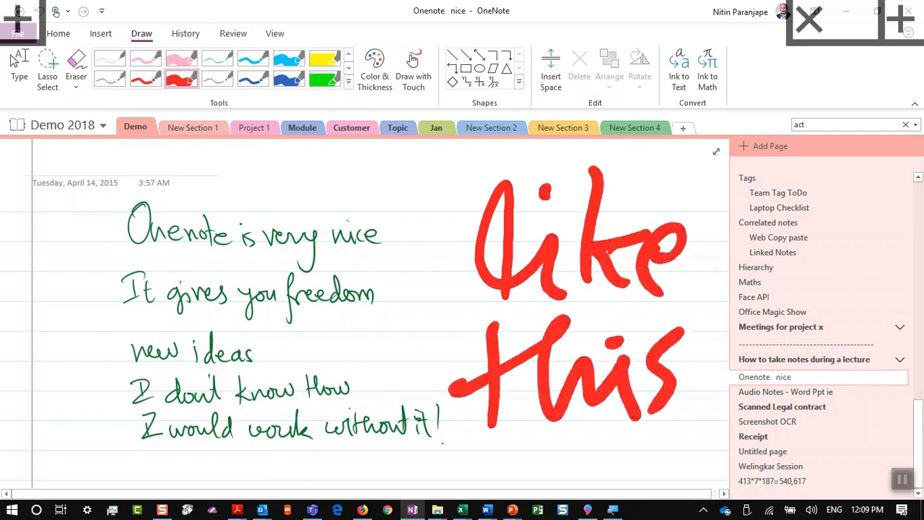
- Undo the red 'like this' ink strokes, leaving the green notes unchanged
{"action": "key", "text": "ctrl+z"}
{"action": "key", "text": "ctrl+z"}
{"action": "key", "text": "ctrl+z"}
{"action": "key", "text": "ctrl+z"}
{"action": "key", "text": "ctrl+z"}
{"action": "key", "text": "ctrl+z"}
{"action": "key", "text": "ctrl+z"}
{"action": "key", "text": "ctrl+z"}
{"action": "key", "text": "ctrl+z"}
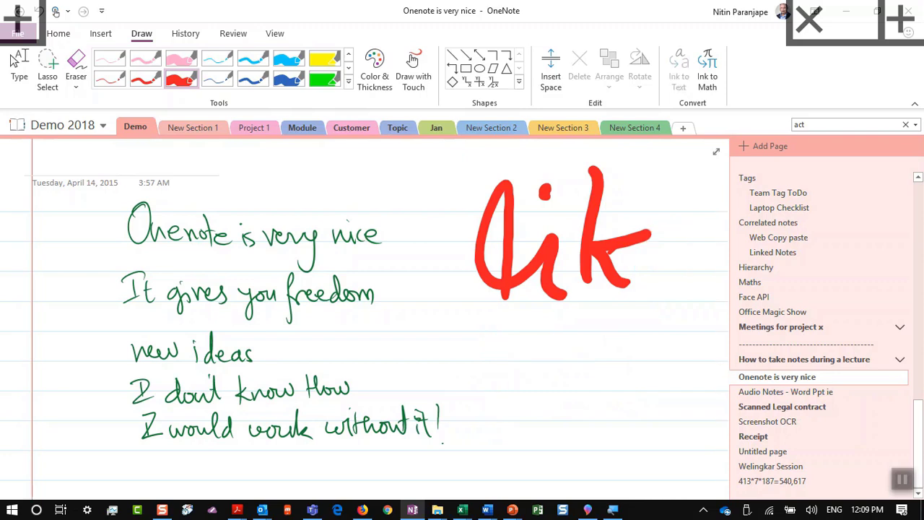
{"action": "key", "text": "ctrl+z"}
{"action": "key", "text": "ctrl+z"}
{"action": "key", "text": "ctrl+z"}
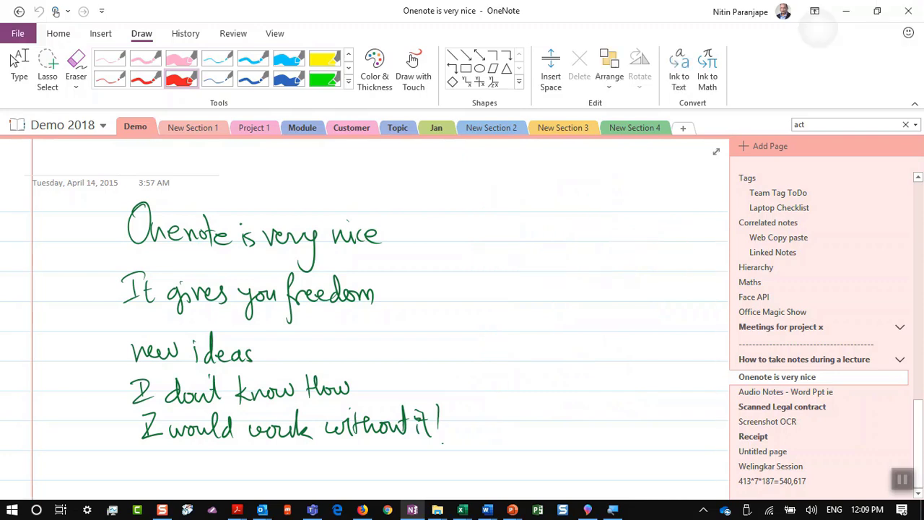
{"action": "key", "text": "ctrl+f"}
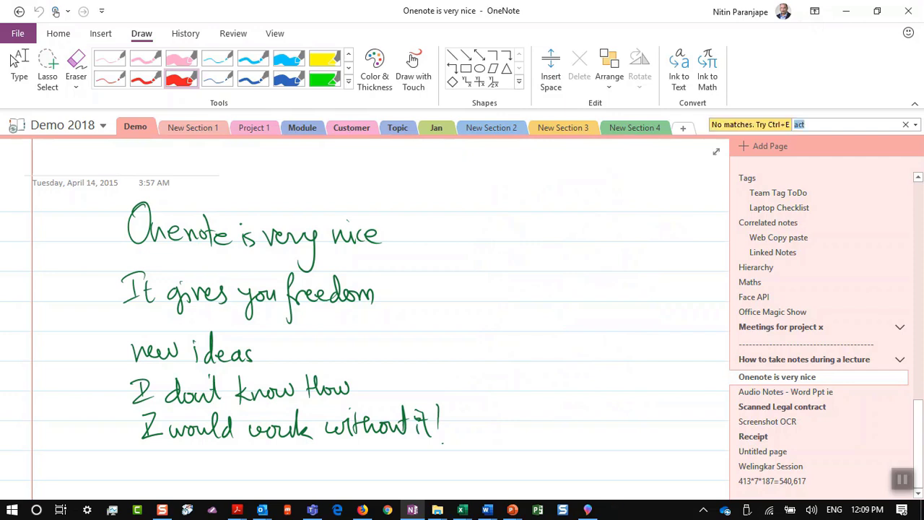
- Replace the previous 'act' search with a page search for 'y'
{"action": "left_click", "coordinate": [15, 62]}
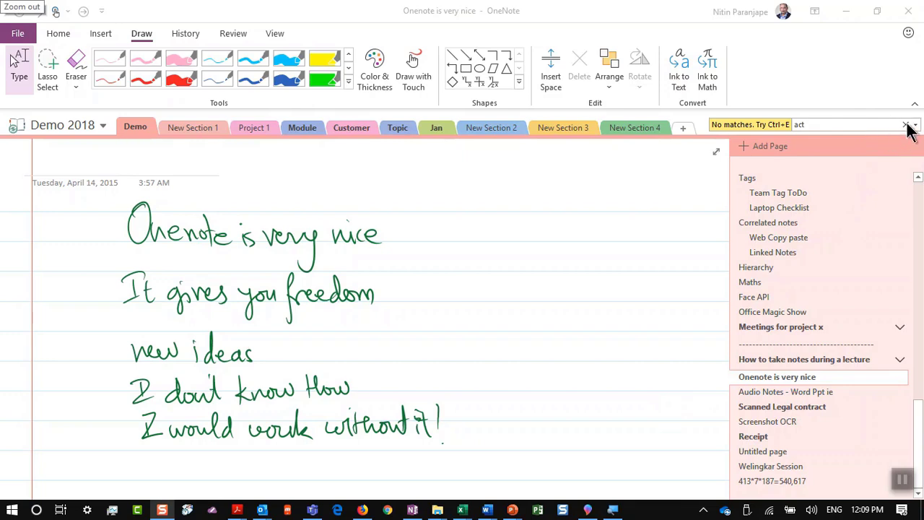
{"action": "left_click", "coordinate": [907, 126]}
{"action": "left_click", "coordinate": [855, 126]}
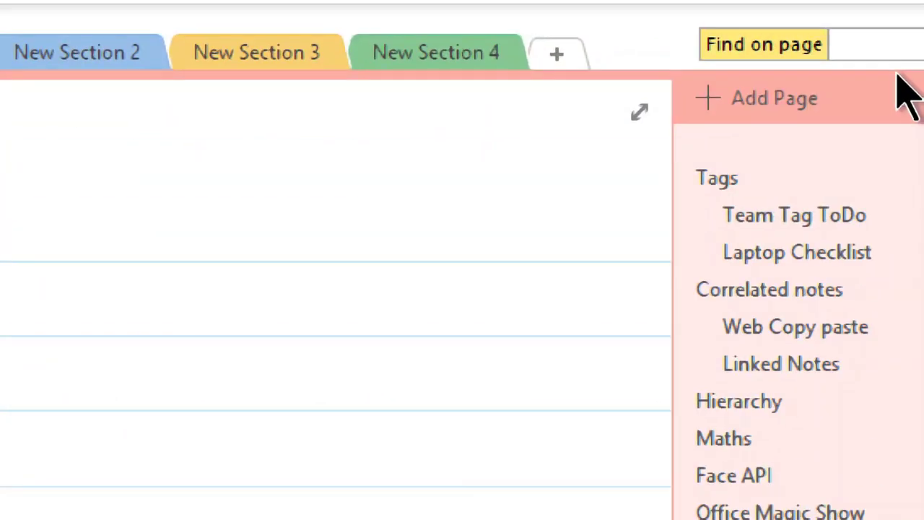
{"action": "type", "text": "y"}
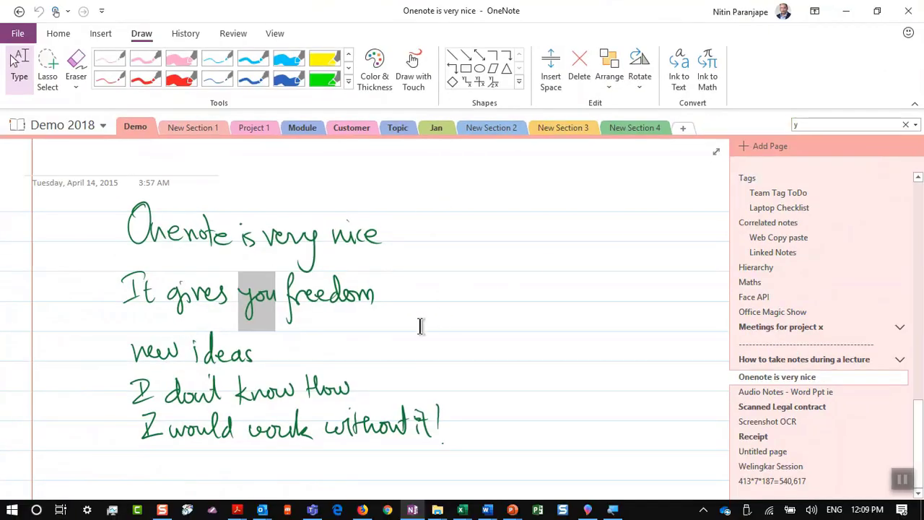
- Convert the handwritten note to typed text and return to the PowerPoint deck
{"action": "left_click", "coordinate": [420, 326]}
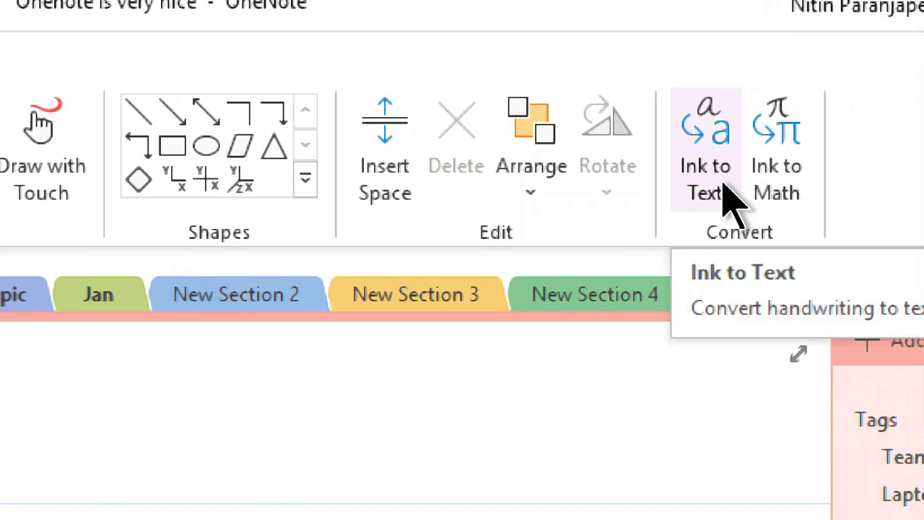
{"action": "left_click", "coordinate": [727, 202]}
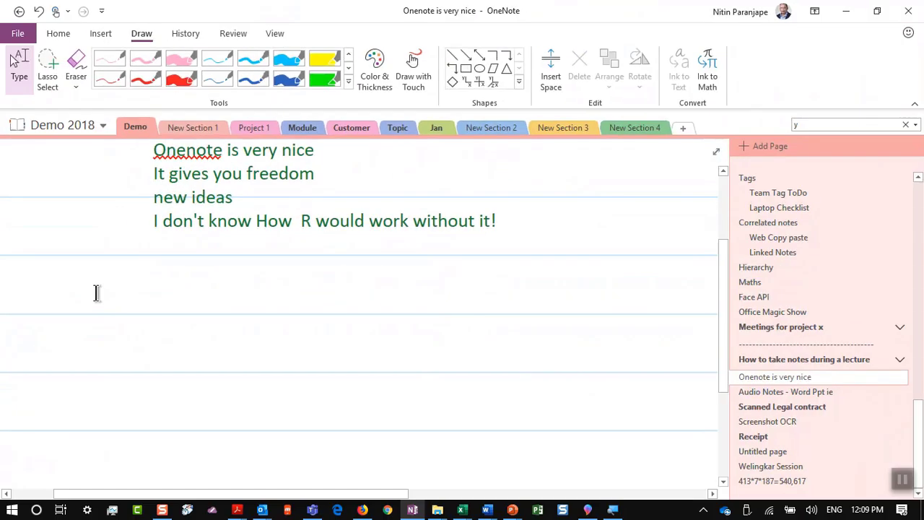
{"action": "key", "text": "alt+Tab"}
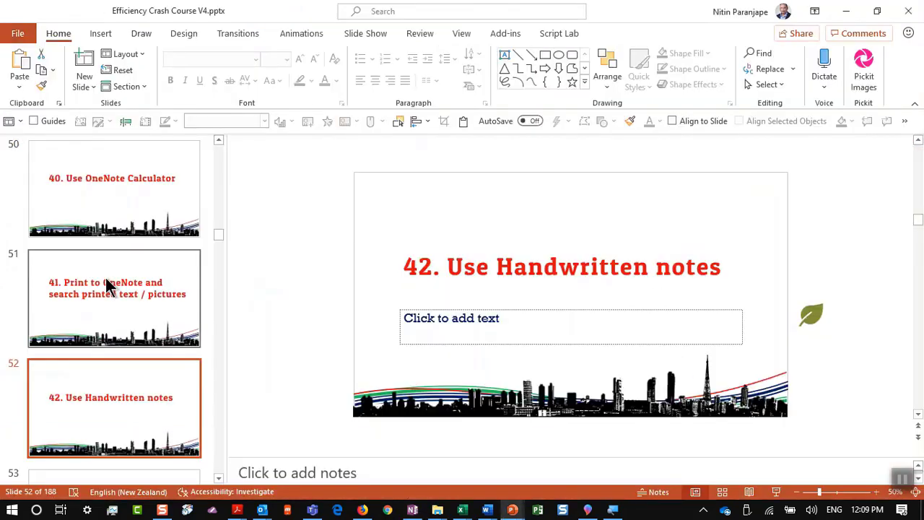
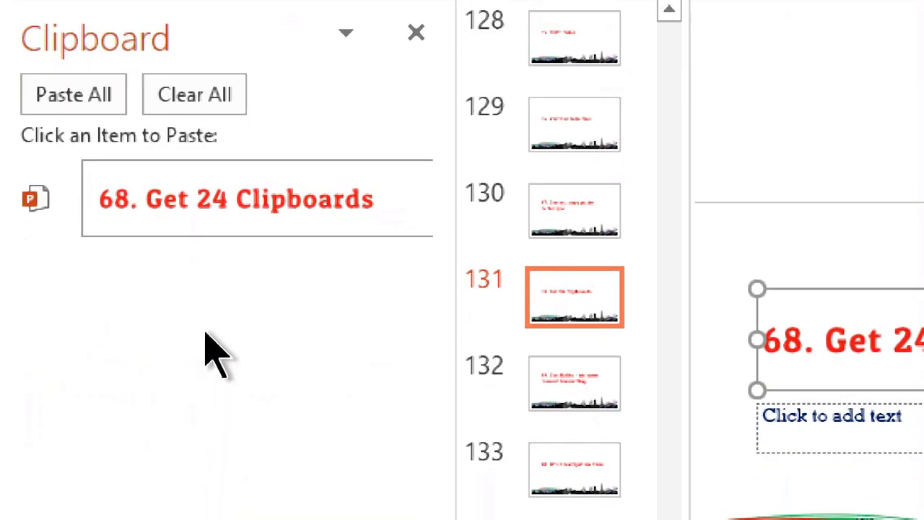
- Paste the collected title onto slide 132, copy slide 133's title, and return to Word
{"action": "left_click", "coordinate": [581, 420]}
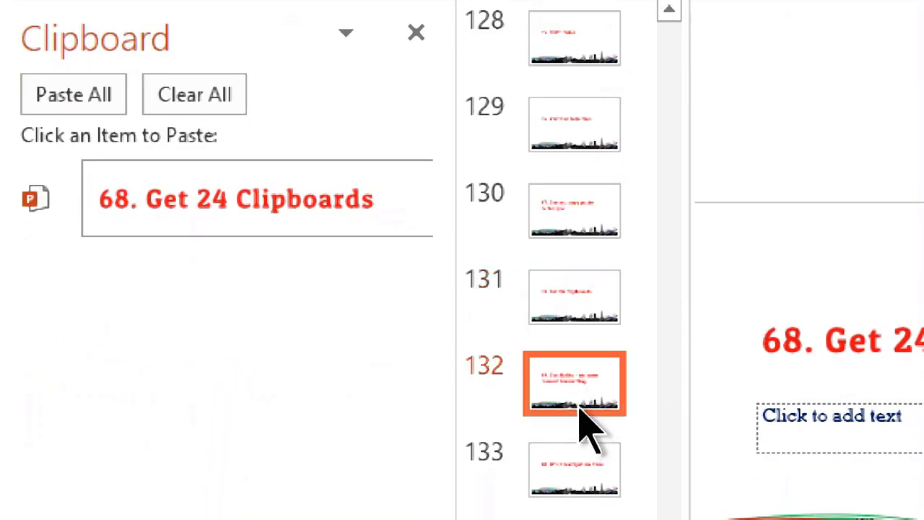
{"action": "key", "text": "ctrl+v"}
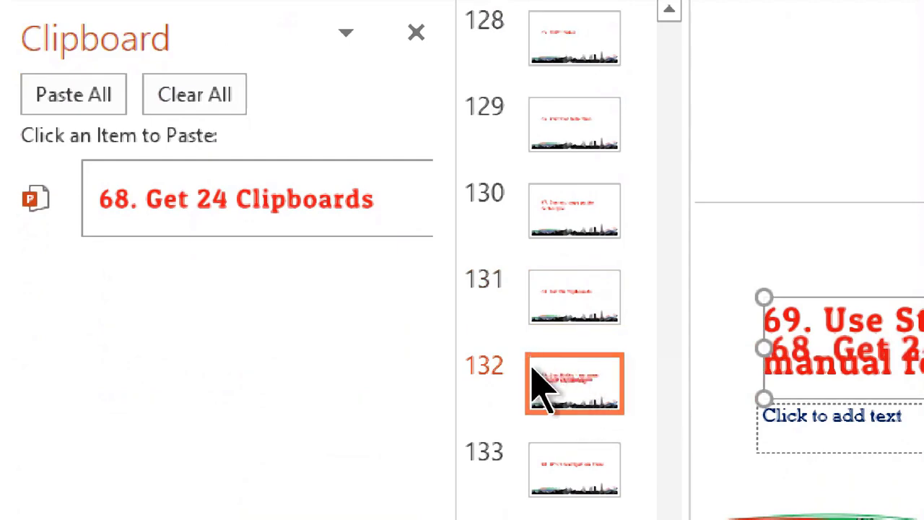
{"action": "left_click", "coordinate": [534, 478]}
{"action": "key", "text": "ctrl+c"}
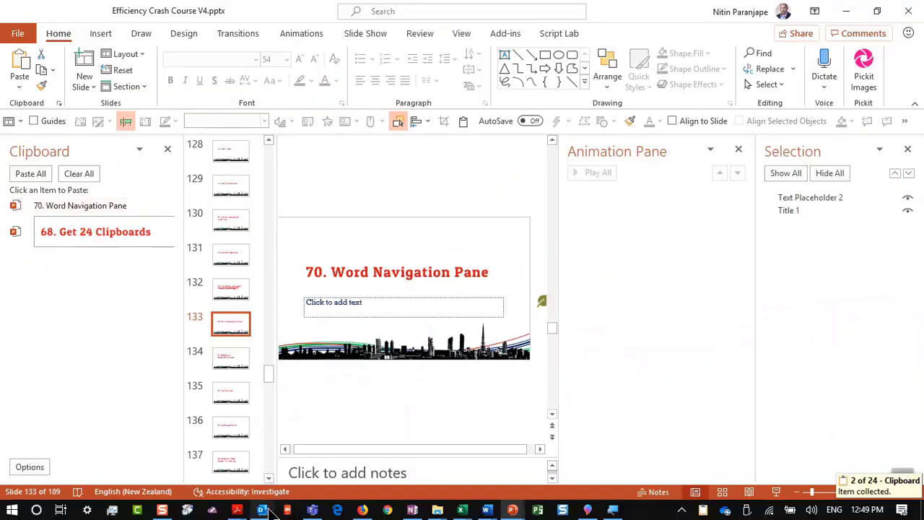
{"action": "left_click", "coordinate": [486, 511]}
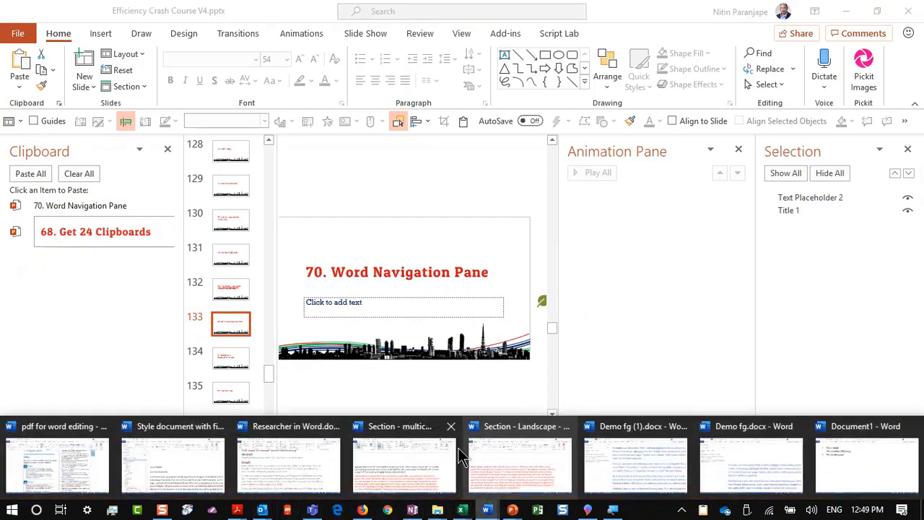
{"action": "left_click", "coordinate": [380, 472]}
- Copy the red video paragraph from 'Section - multicolumn' and return to PowerPoint
{"action": "triple_click", "coordinate": [366, 381]}
{"action": "key", "text": "ctrl+c"}
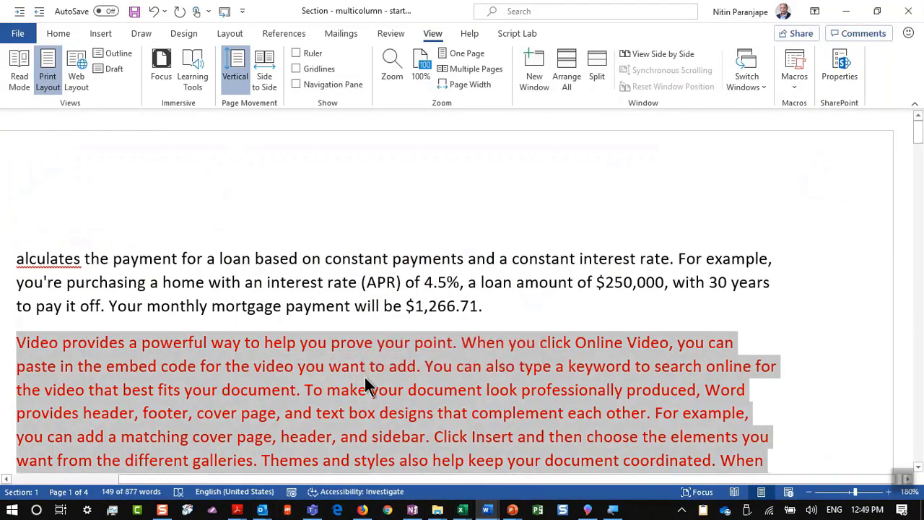
{"action": "key", "text": "alt+Tab"}
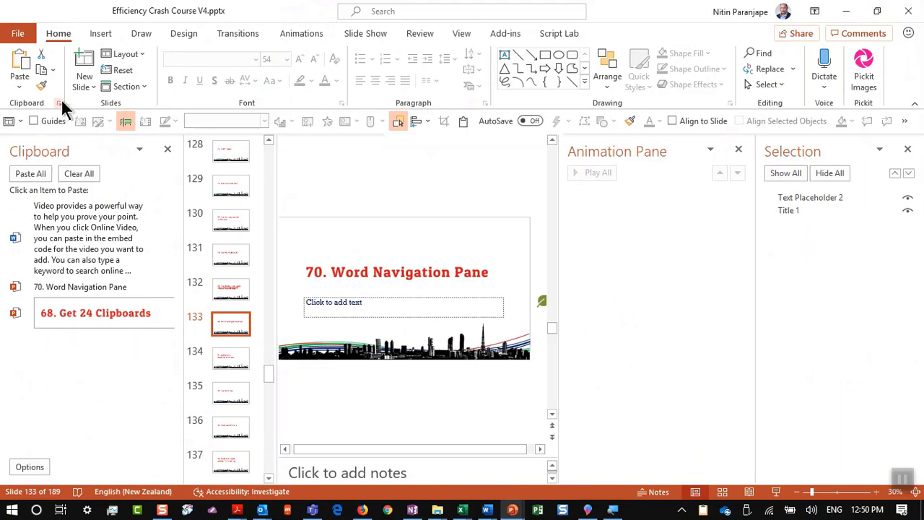
- Close the Clipboard pane, review slides 131 and 132, then return to the multicolumn Word document
{"action": "left_click", "coordinate": [59, 103]}
{"action": "left_click", "coordinate": [78, 328]}
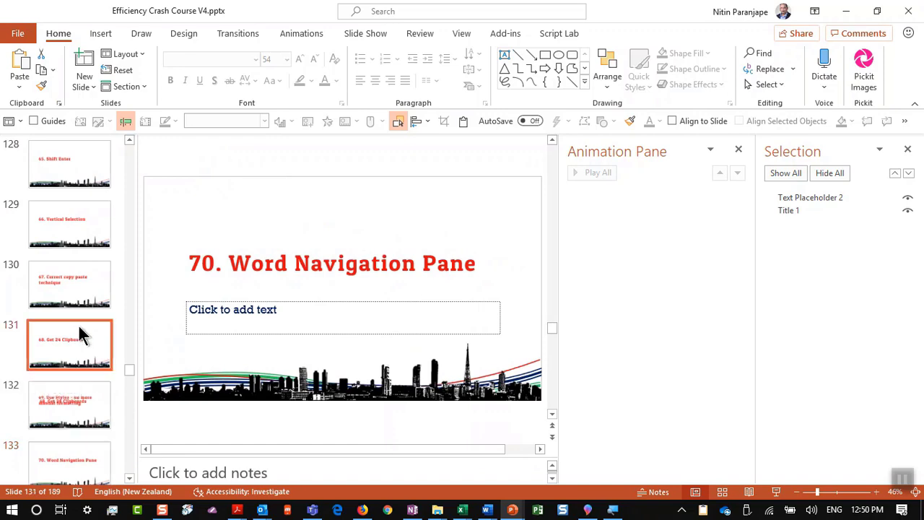
{"action": "left_click", "coordinate": [88, 401]}
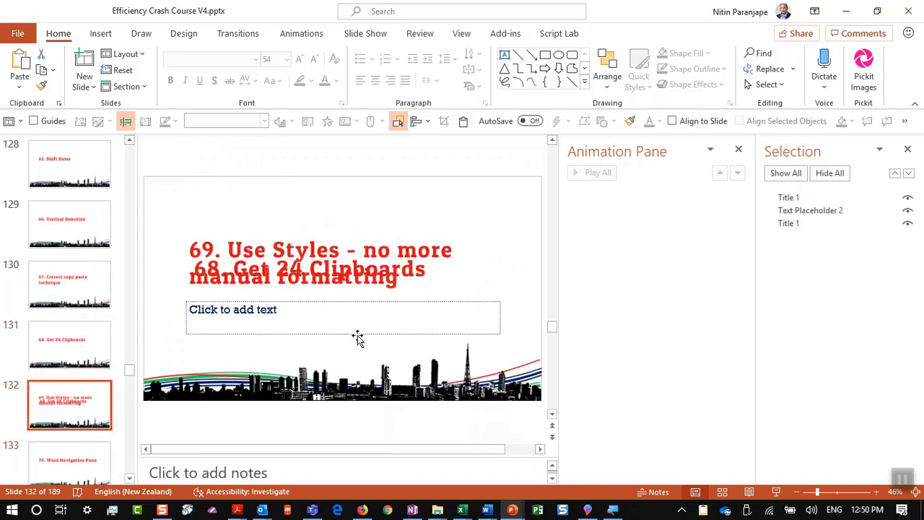
{"action": "key", "text": "alt+Tab"}
{"action": "left_click", "coordinate": [349, 282]}
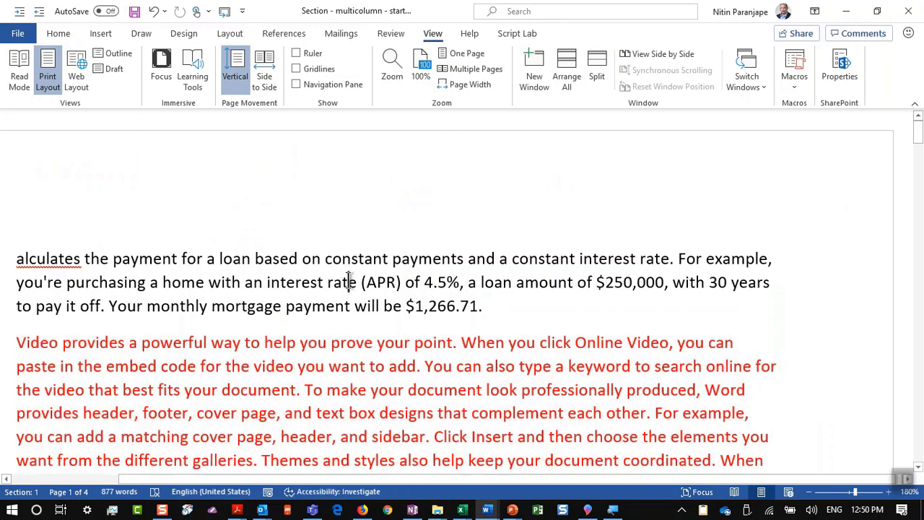
- Switch to 'Style document with find 2019' and try Project Report at 16 pt, then back to 11 pt
{"action": "key", "text": "alt+w"}
{"action": "key", "text": "w"}
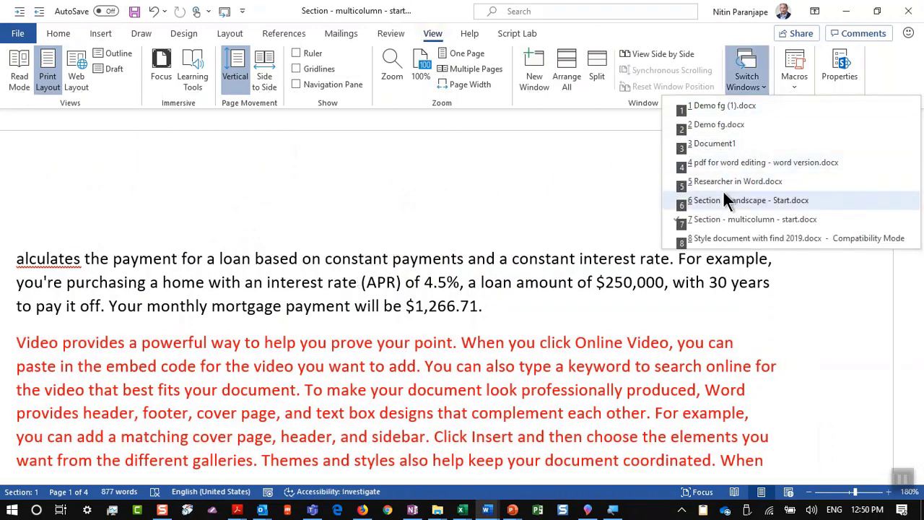
{"action": "left_click", "coordinate": [721, 237]}
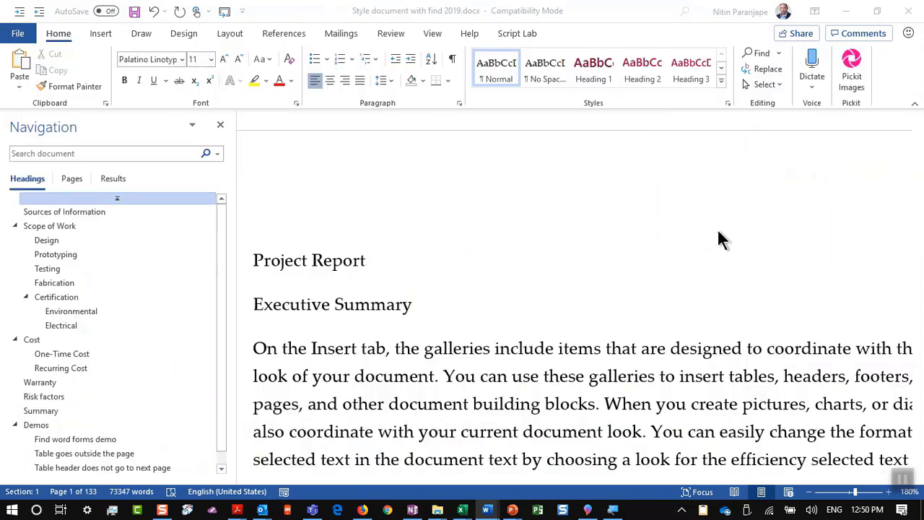
{"action": "scroll", "coordinate": [406, 286], "scroll_direction": "up", "scroll_amount": 4}
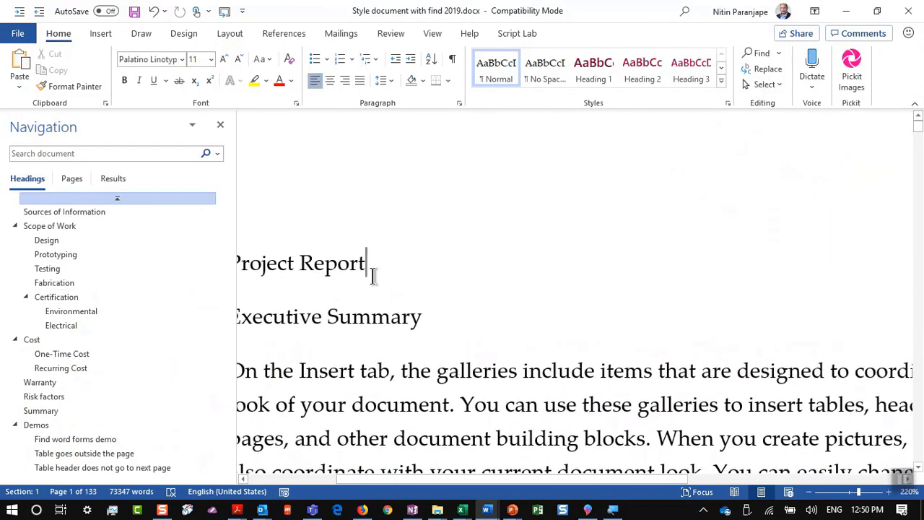
{"action": "left_click", "coordinate": [220, 125]}
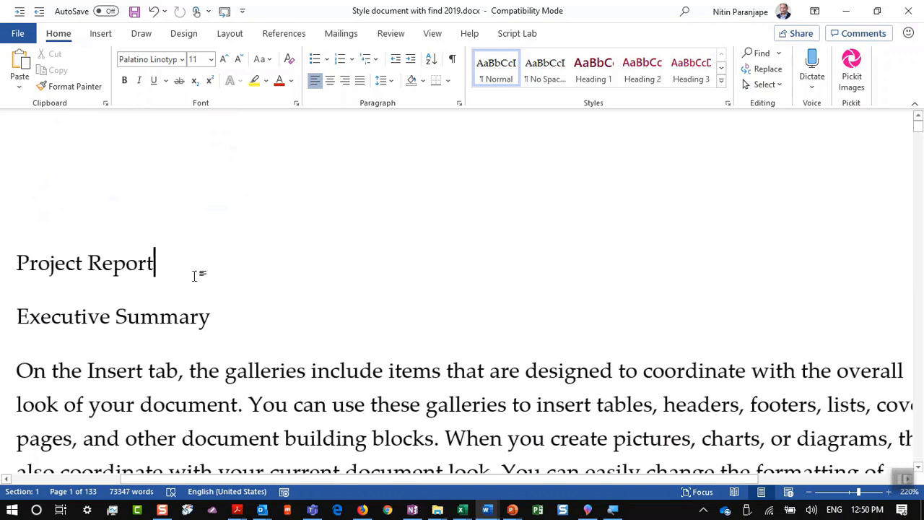
{"action": "left_click", "coordinate": [7, 284]}
{"action": "key", "text": "ctrl+shift+period"}
{"action": "key", "text": "ctrl+shift+period"}
{"action": "key", "text": "ctrl+shift+period"}
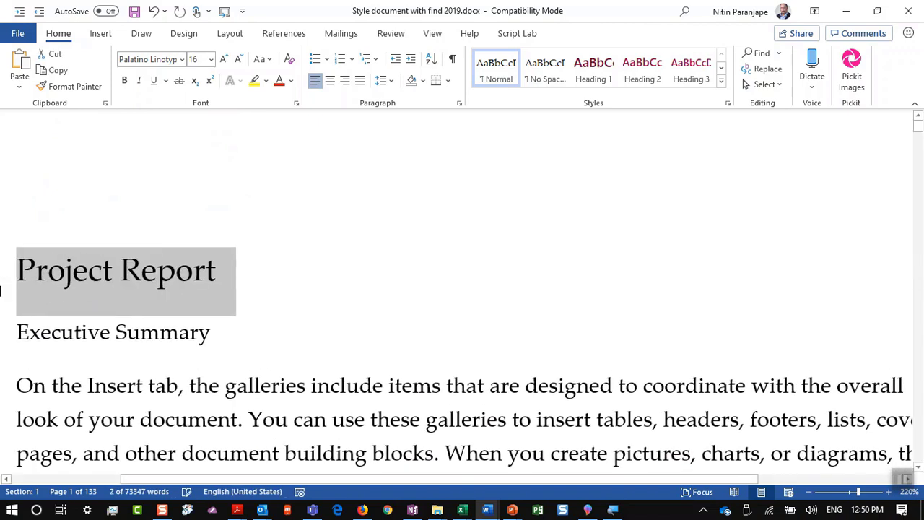
{"action": "key", "text": "ctrl+space"}
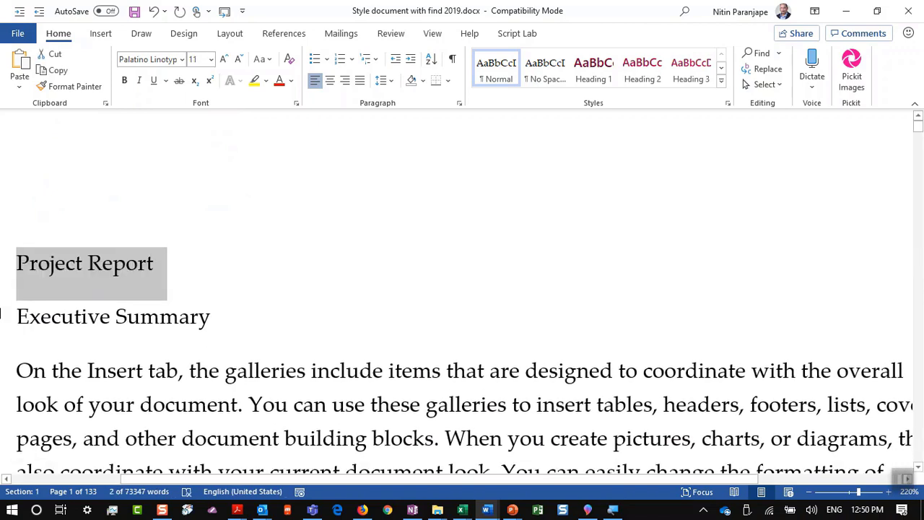
{"action": "left_click", "coordinate": [87, 263]}
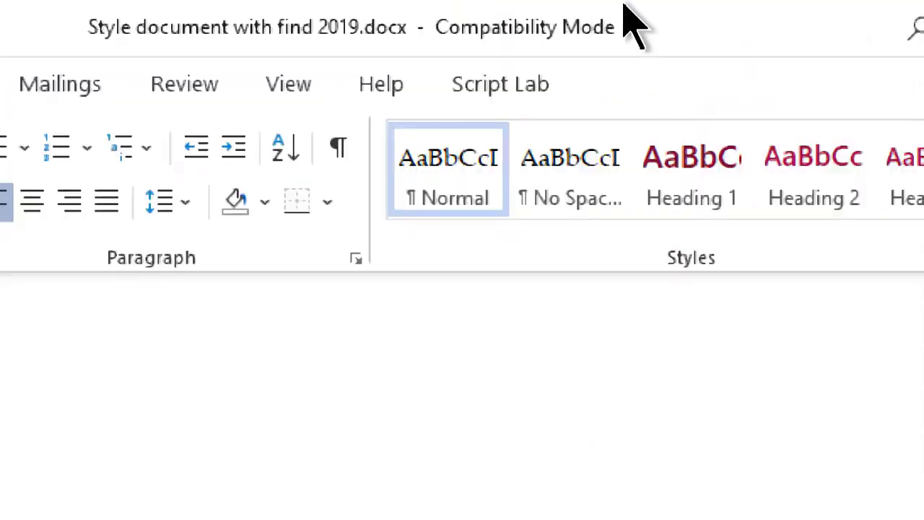
- Style Project Report as Title and Executive Summary as Heading 1
{"action": "left_click", "coordinate": [633, 187]}
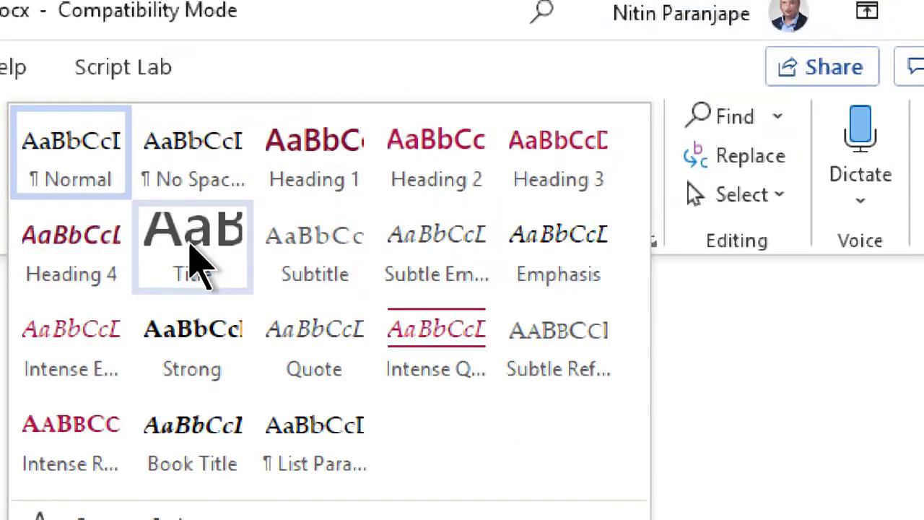
{"action": "left_click", "coordinate": [196, 264]}
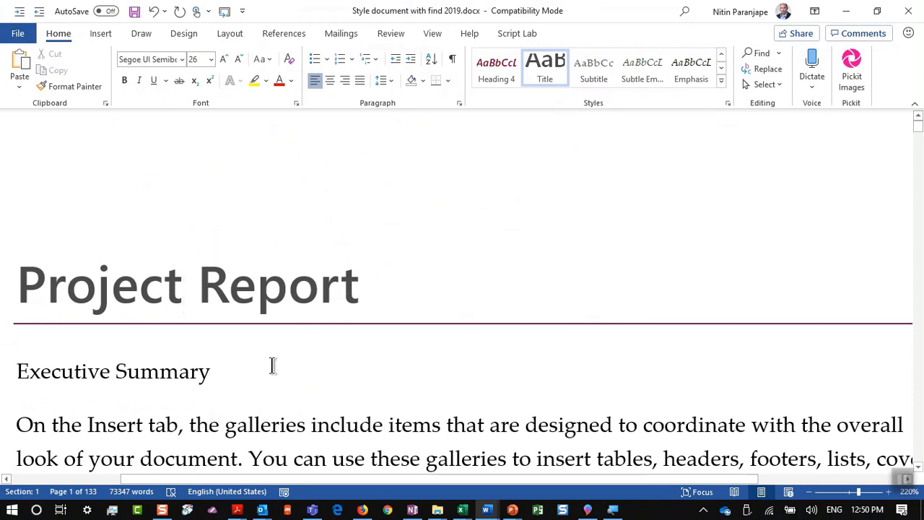
{"action": "left_click", "coordinate": [221, 375]}
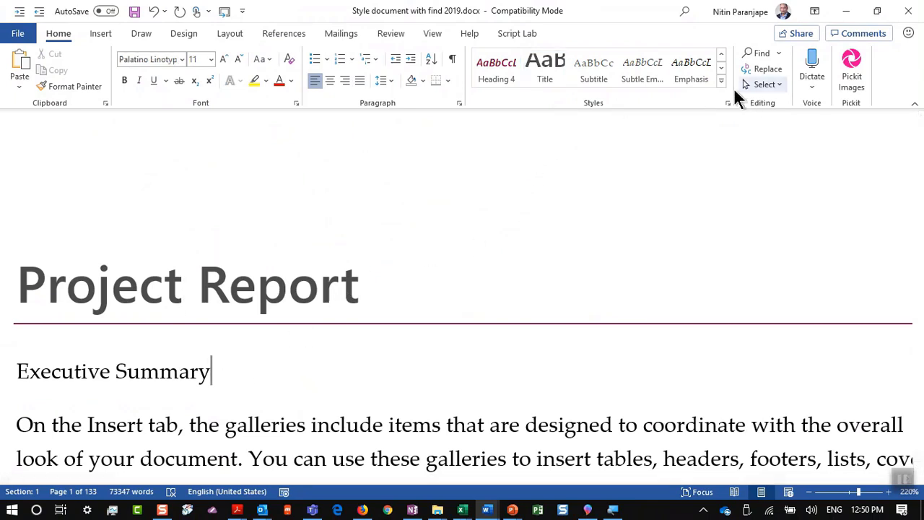
{"action": "left_click", "coordinate": [721, 81]}
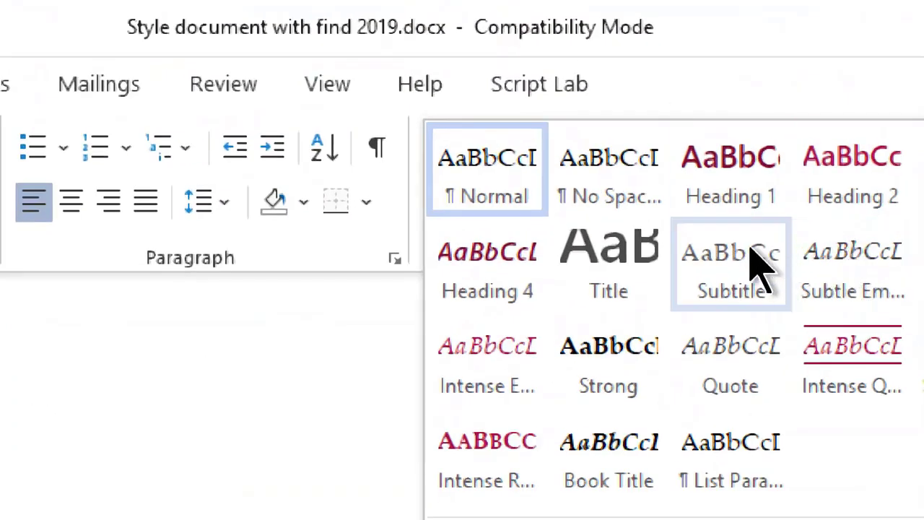
{"action": "left_click", "coordinate": [592, 73]}
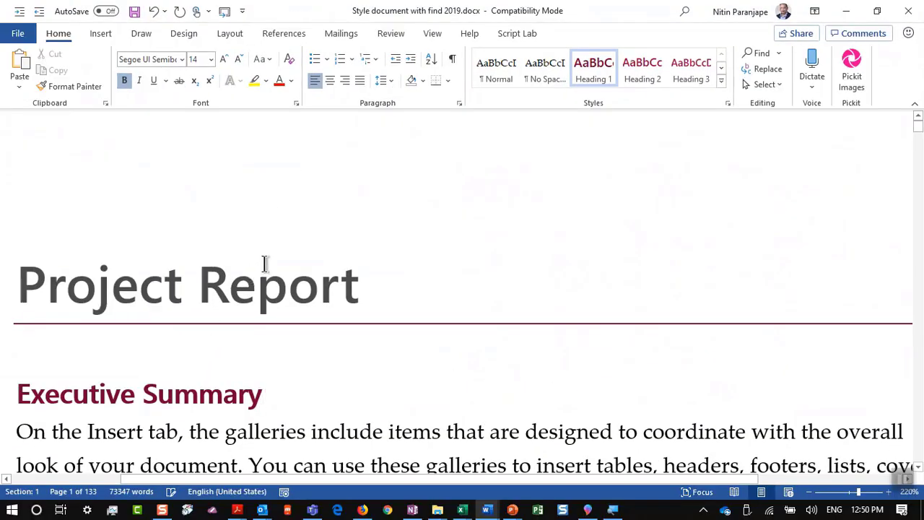
- Make Sources of information Heading 1, Internal Heading 2 and External Heading 3
{"action": "scroll", "coordinate": [264, 262], "scroll_direction": "down", "scroll_amount": 4}
{"action": "left_click", "coordinate": [252, 286]}
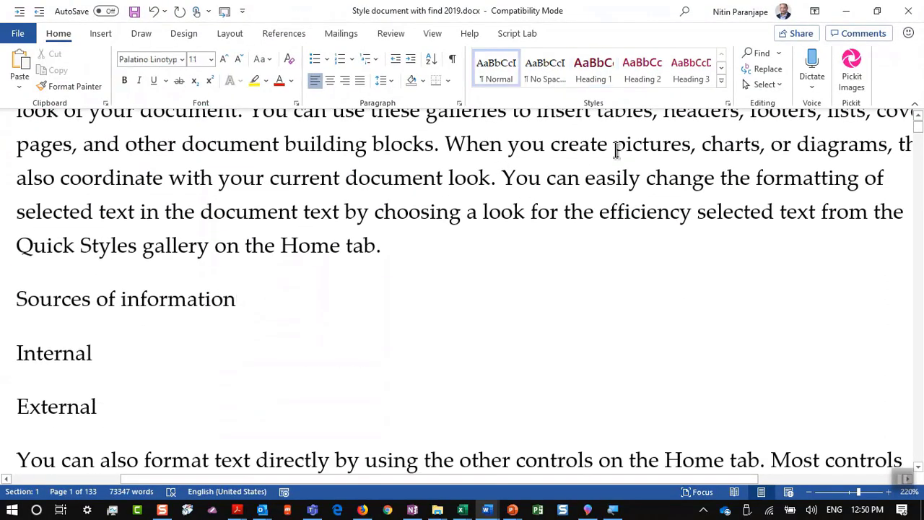
{"action": "left_click", "coordinate": [593, 73]}
{"action": "left_click", "coordinate": [139, 374]}
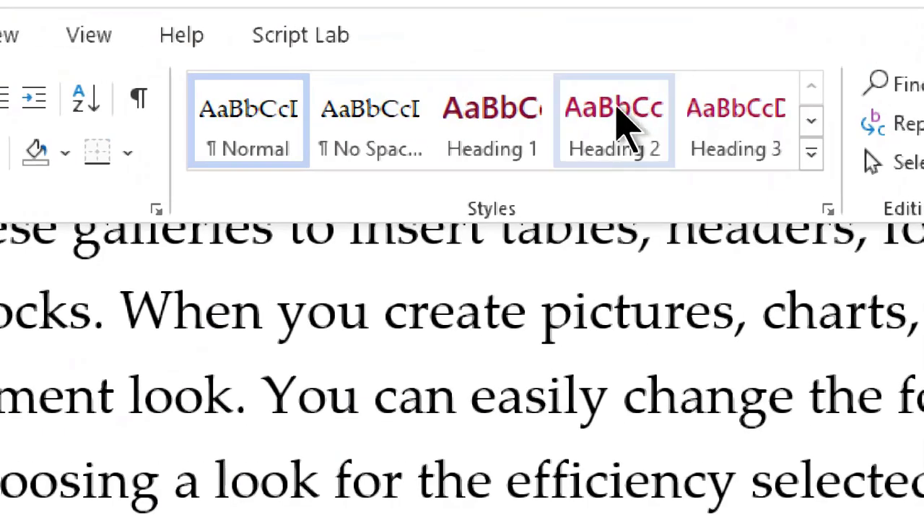
{"action": "left_click", "coordinate": [639, 72]}
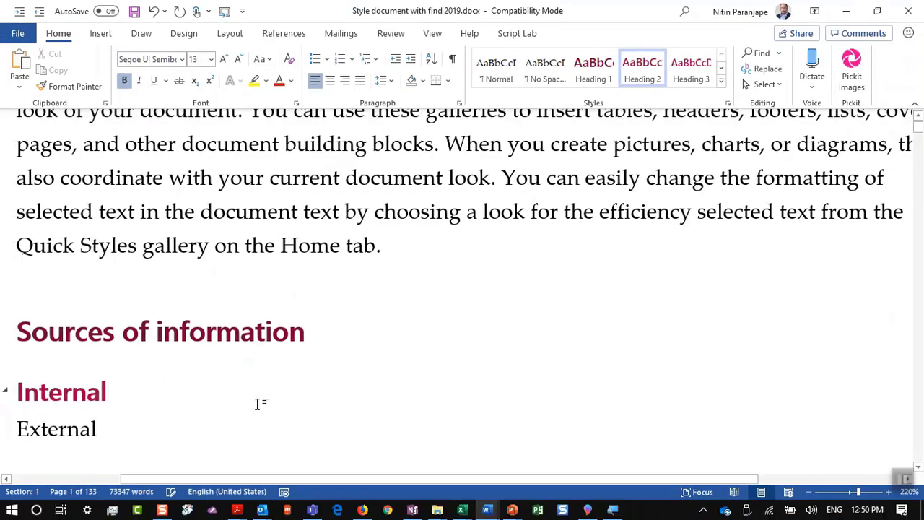
{"action": "left_click", "coordinate": [183, 429]}
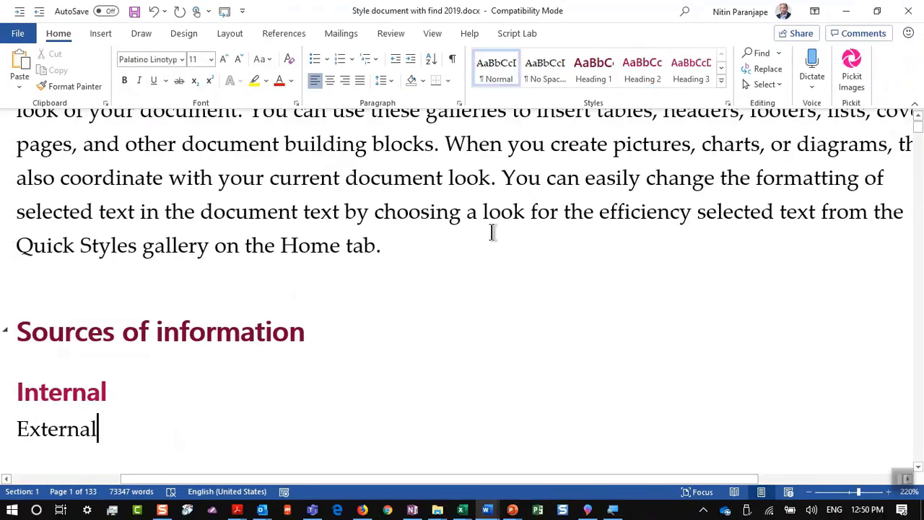
{"action": "left_click", "coordinate": [707, 70]}
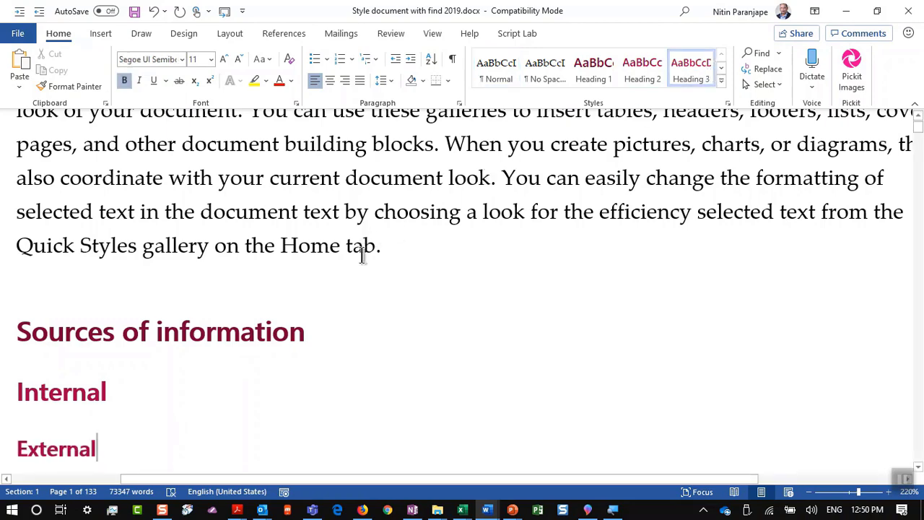
{"action": "left_click", "coordinate": [362, 257]}
{"action": "key", "text": "ctrl+Home"}
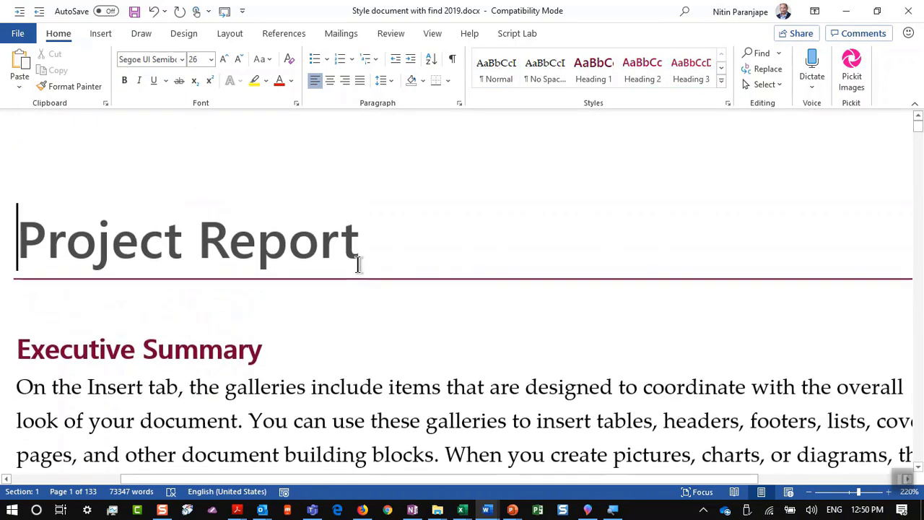
{"action": "scroll", "coordinate": [403, 224], "scroll_direction": "down", "scroll_amount": 5}
- Show the document headings in the Navigation pane and browse the Cost and Fabrication sections
{"action": "scroll", "coordinate": [404, 216], "scroll_direction": "down", "scroll_amount": 4}
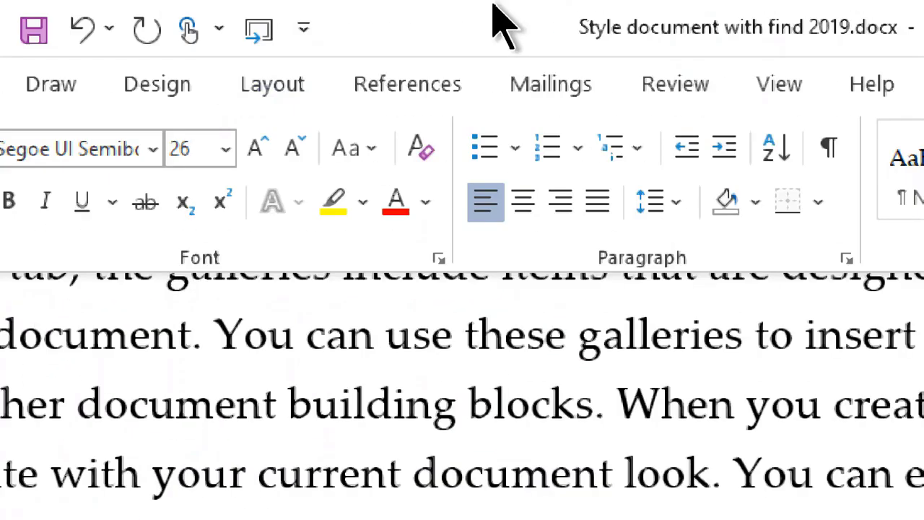
{"action": "left_click", "coordinate": [788, 88]}
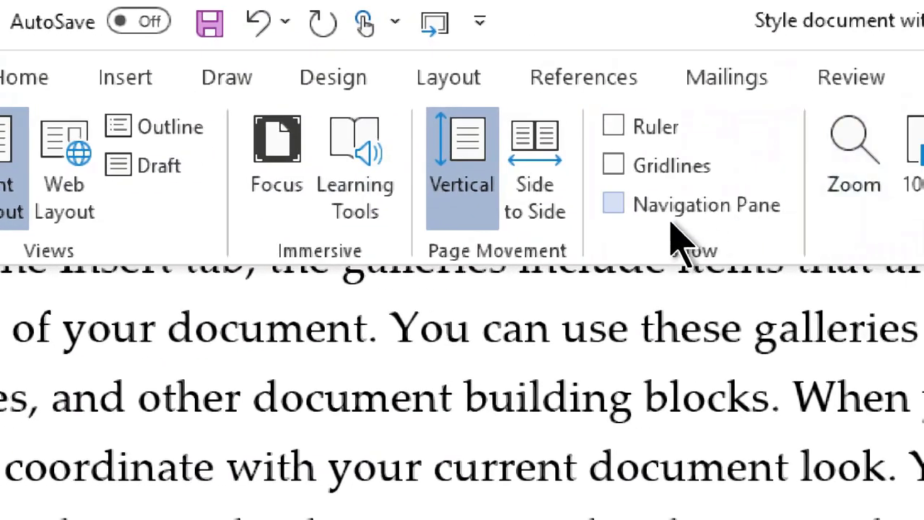
{"action": "left_click", "coordinate": [671, 209]}
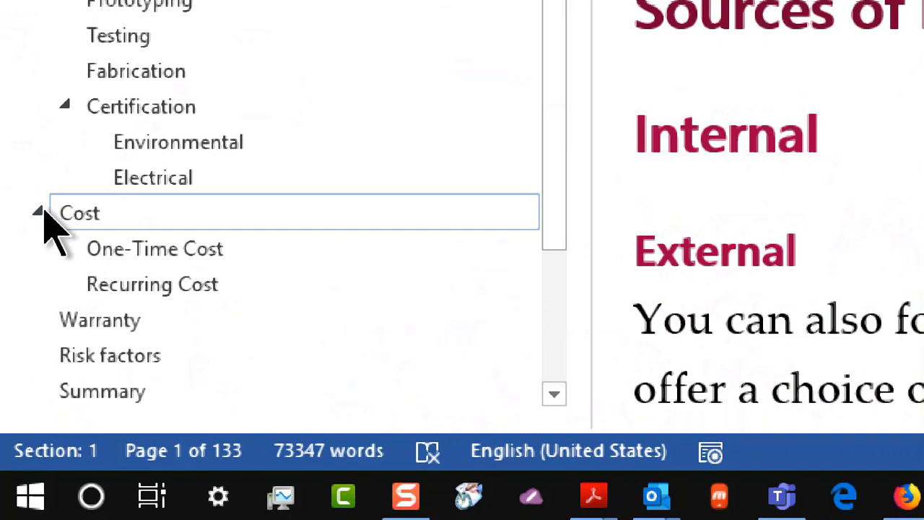
{"action": "left_click", "coordinate": [41, 212]}
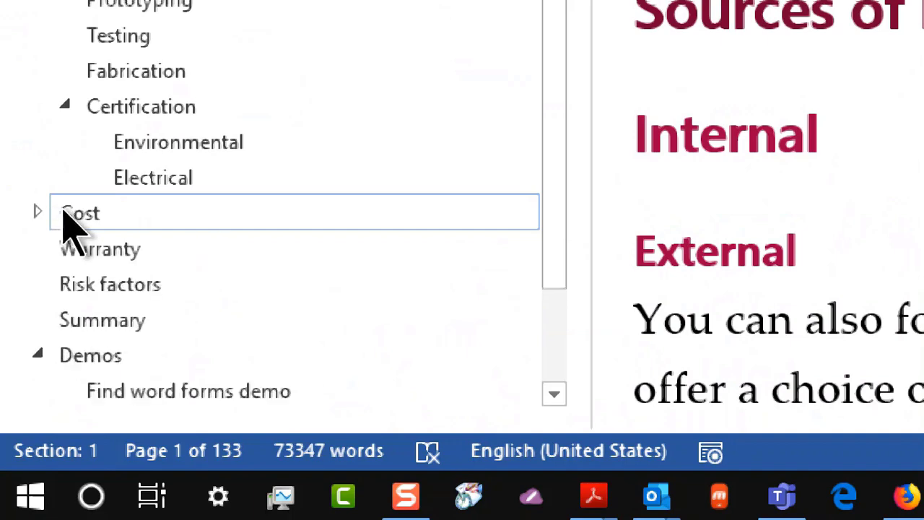
{"action": "left_click", "coordinate": [75, 218]}
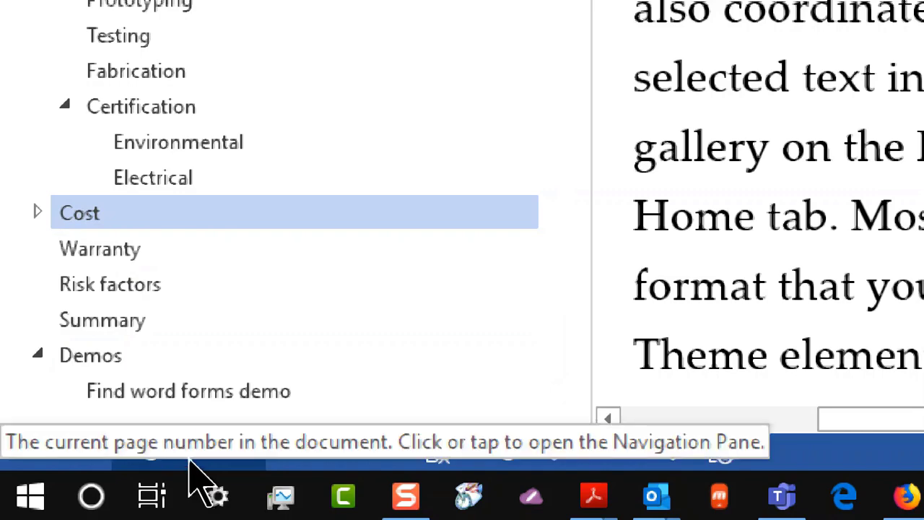
{"action": "left_click", "coordinate": [151, 88]}
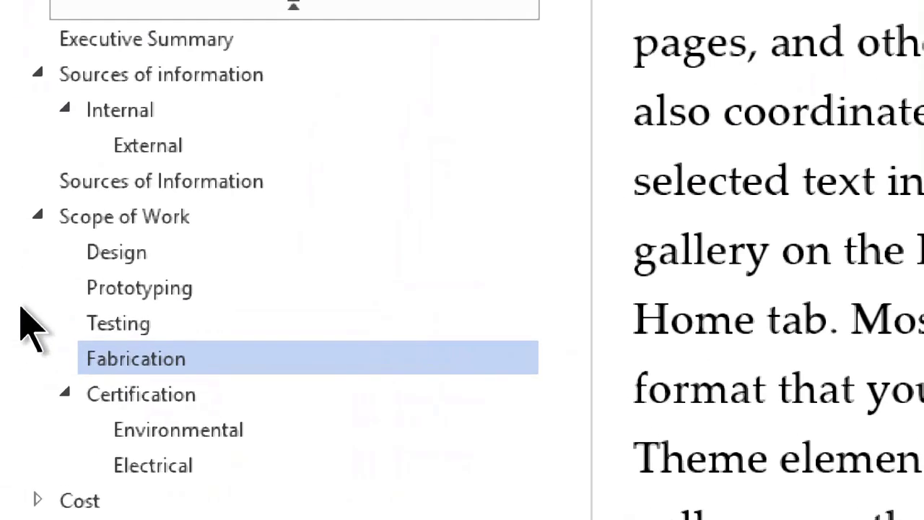
- Show only Heading 1 levels and drag the Demos section up below Cost
{"action": "right_click", "coordinate": [155, 76]}
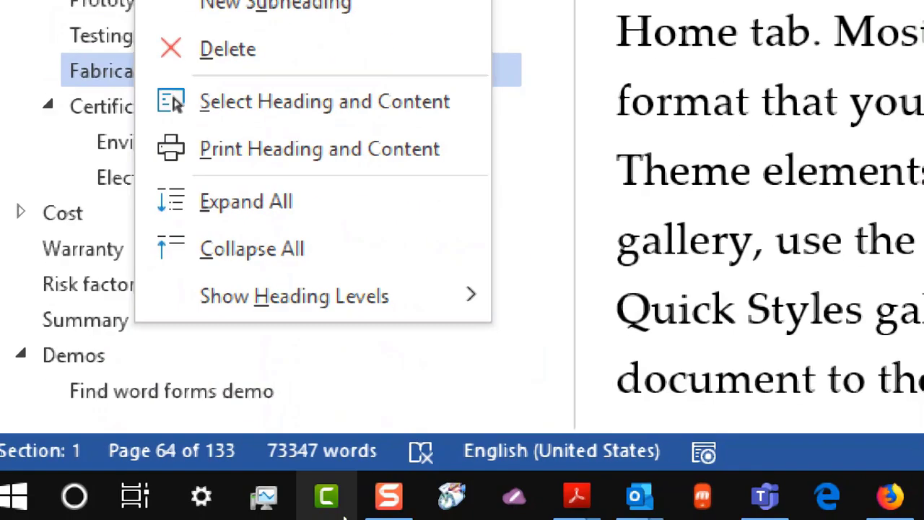
{"action": "mouse_move", "coordinate": [352, 304]}
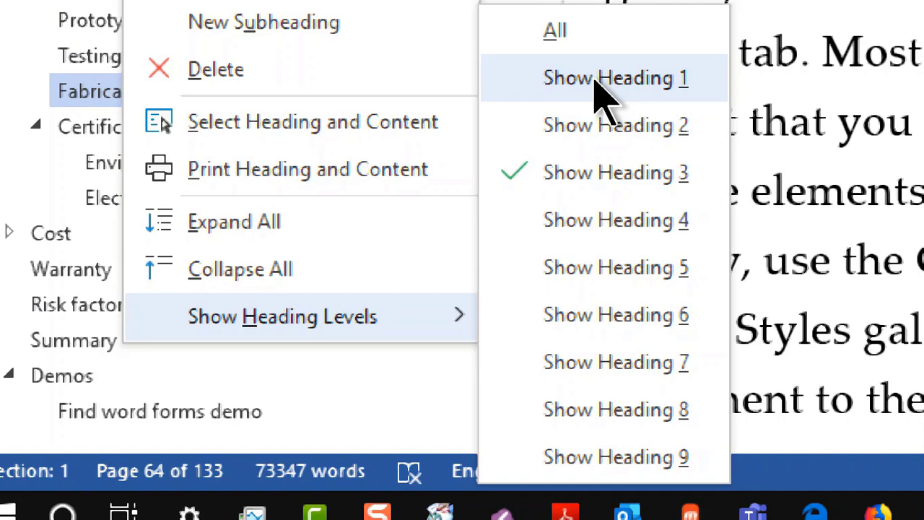
{"action": "left_click", "coordinate": [603, 94]}
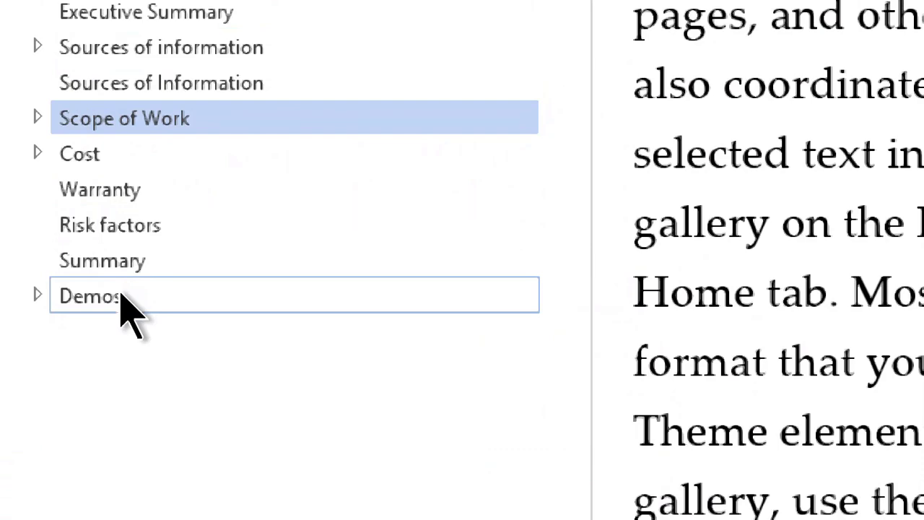
{"action": "left_click_drag", "start_coordinate": [121, 294], "coordinate": [130, 170]}
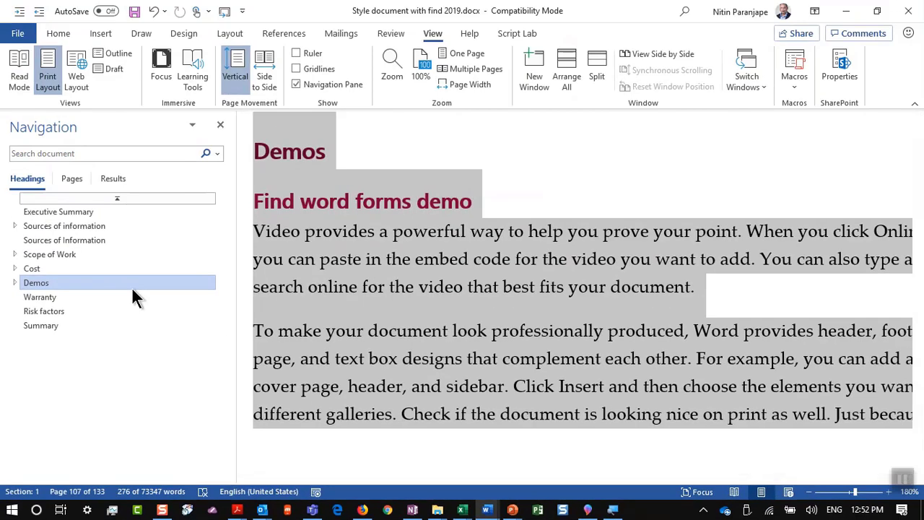
- View the 70. Word Navigation Pane and 71. Automatic Table of Contents slides, then return to Word
{"action": "key", "text": "alt+Tab"}
{"action": "key", "text": "alt+Tab"}
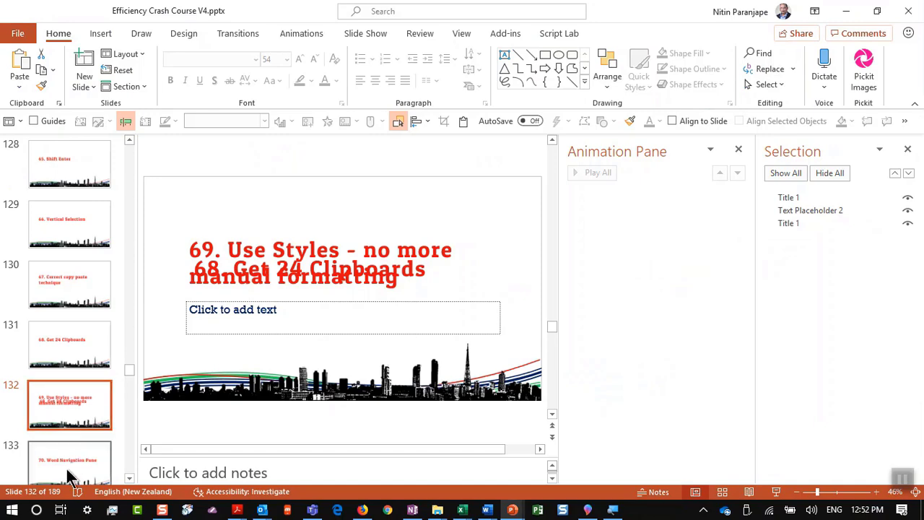
{"action": "left_click", "coordinate": [68, 469]}
{"action": "left_click", "coordinate": [111, 425]}
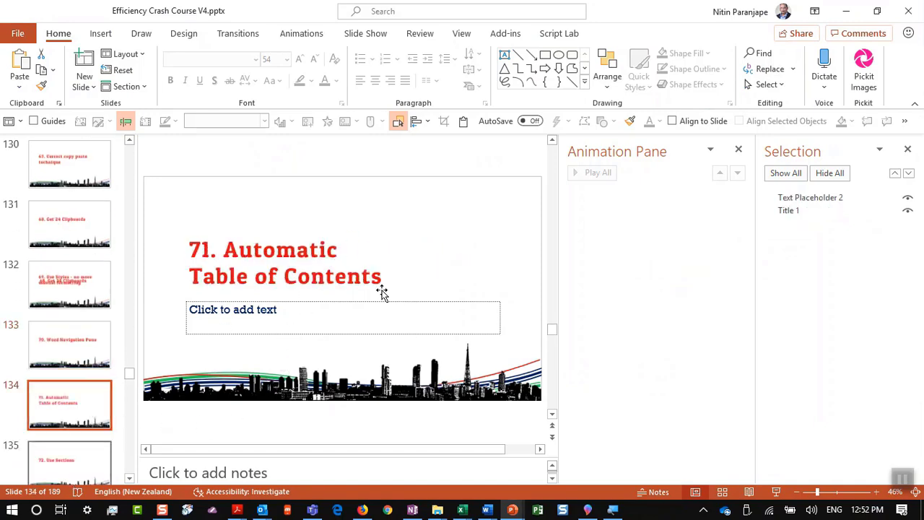
{"action": "key", "text": "alt+Tab"}
- Add an empty line between the Project Report title and Executive Summary
{"action": "left_click", "coordinate": [349, 232]}
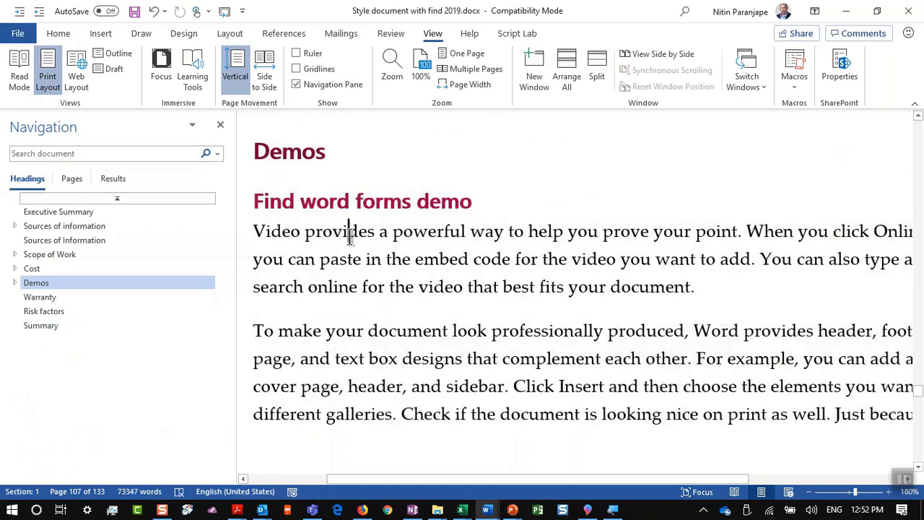
{"action": "key", "text": "ctrl+Home"}
{"action": "left_click", "coordinate": [366, 298]}
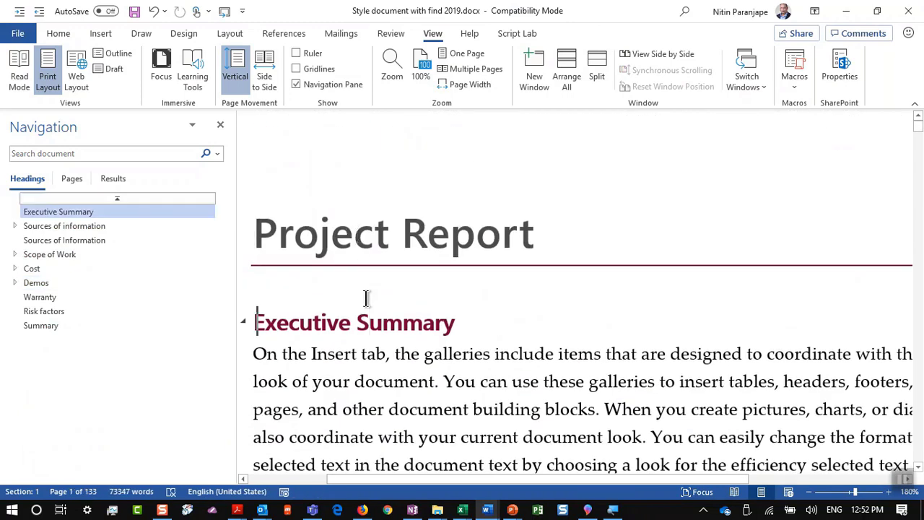
{"action": "key", "text": "Return"}
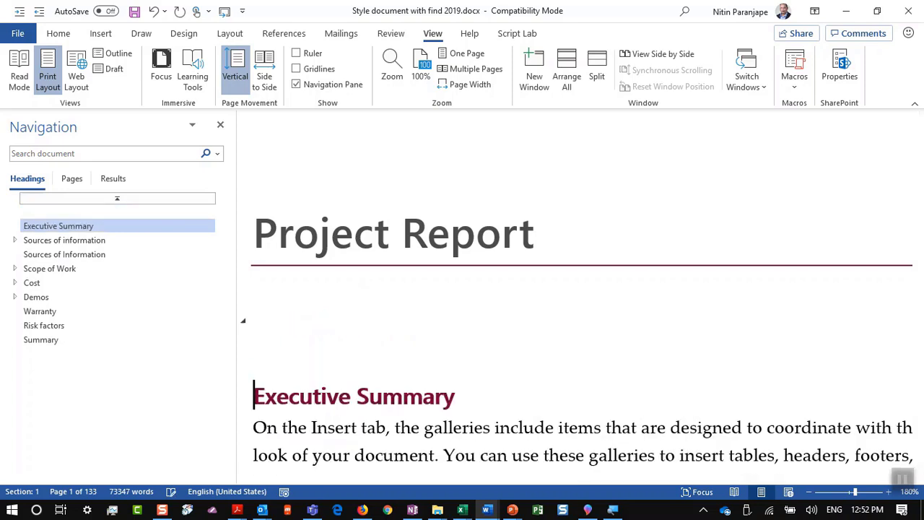
{"action": "left_click", "coordinate": [254, 321]}
{"action": "left_click", "coordinate": [330, 233]}
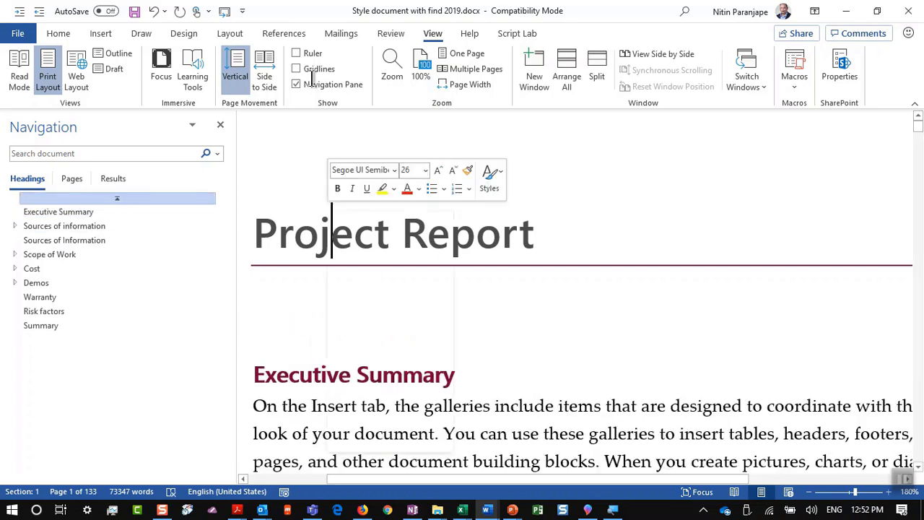
{"action": "left_click", "coordinate": [288, 32]}
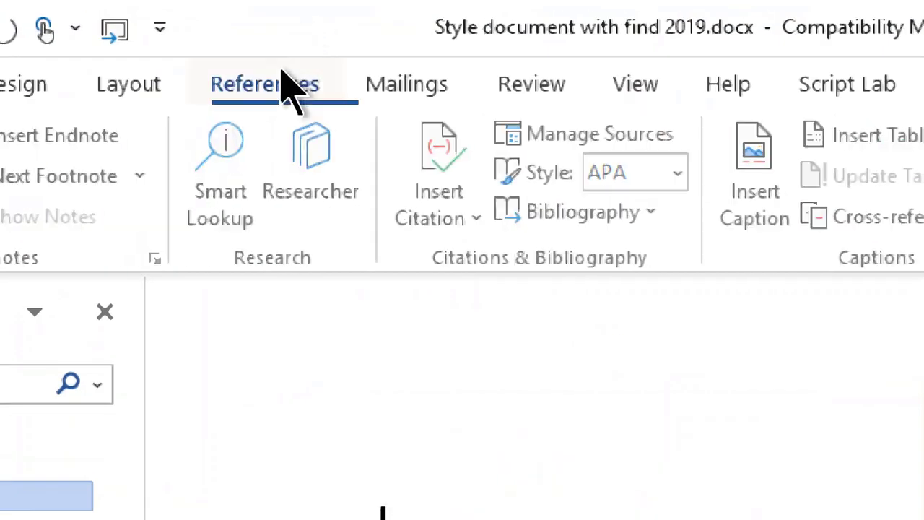
{"action": "left_click", "coordinate": [46, 141]}
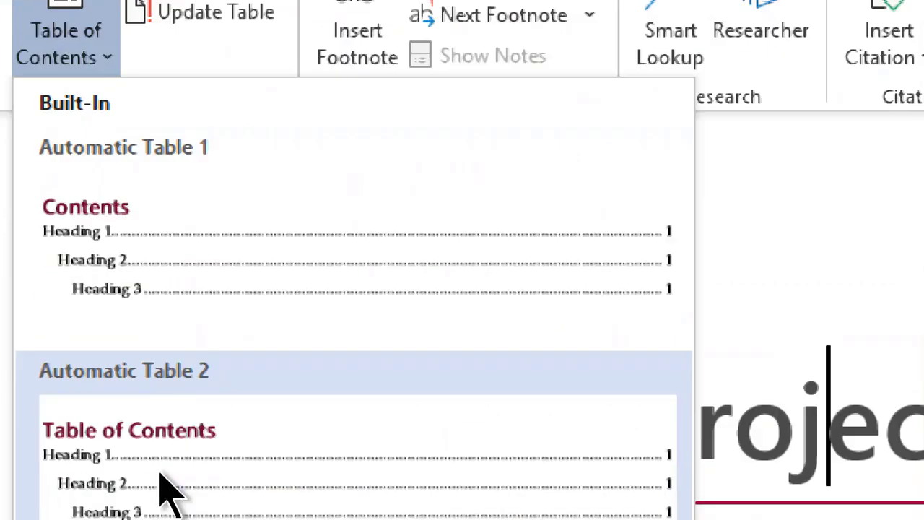
{"action": "key", "text": "Escape"}
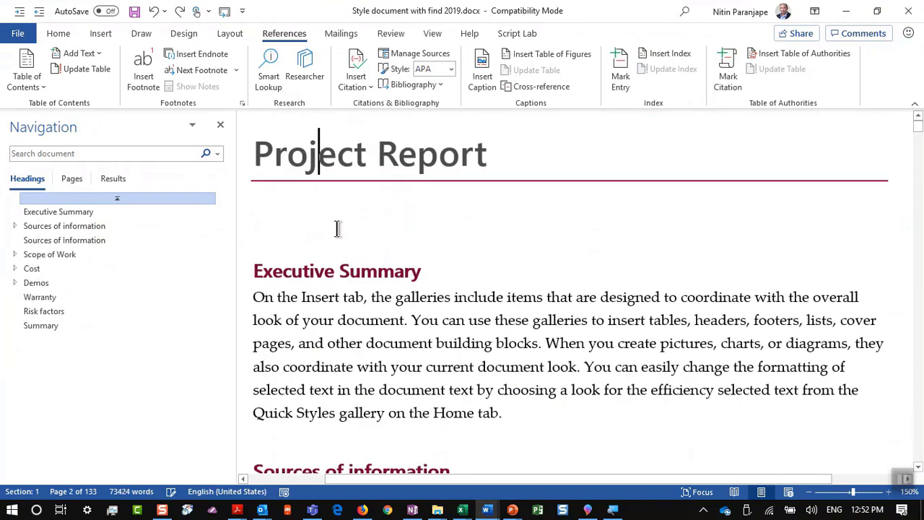
- Insert the Automatic Table 1 table of contents on the empty line below the title
{"action": "left_click", "coordinate": [339, 227]}
{"action": "left_click", "coordinate": [26, 81]}
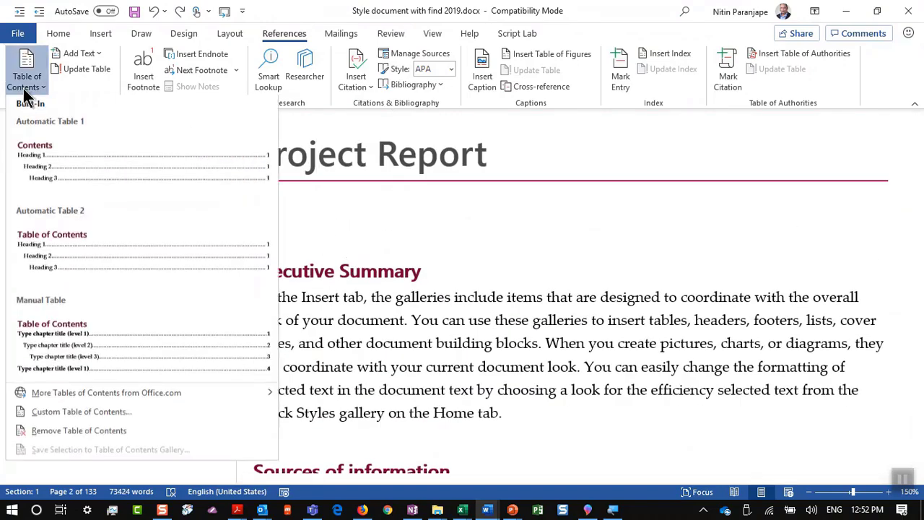
{"action": "left_click", "coordinate": [40, 172]}
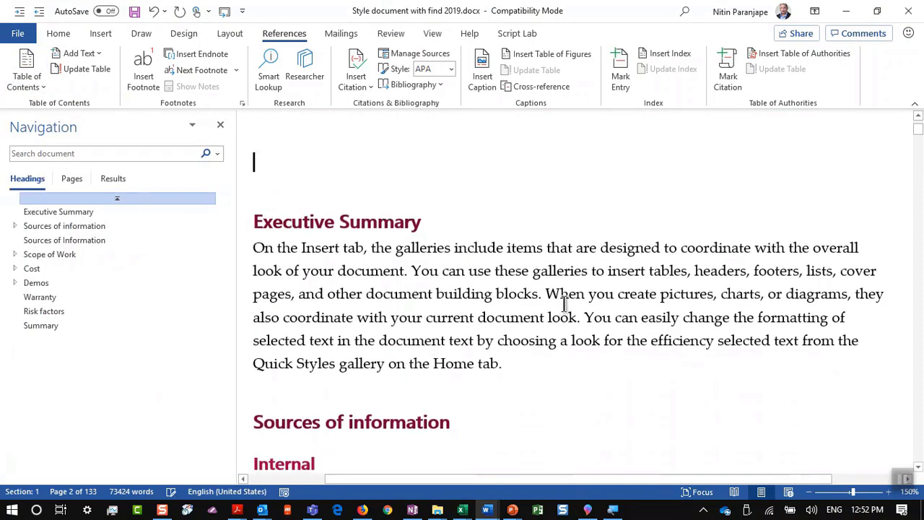
{"action": "scroll", "coordinate": [565, 303], "scroll_direction": "up", "scroll_amount": 10}
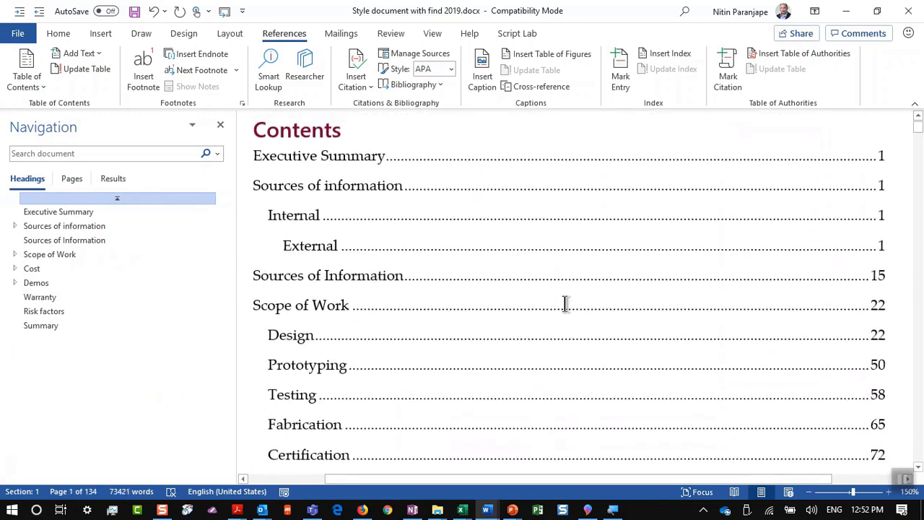
{"action": "left_click", "coordinate": [536, 241]}
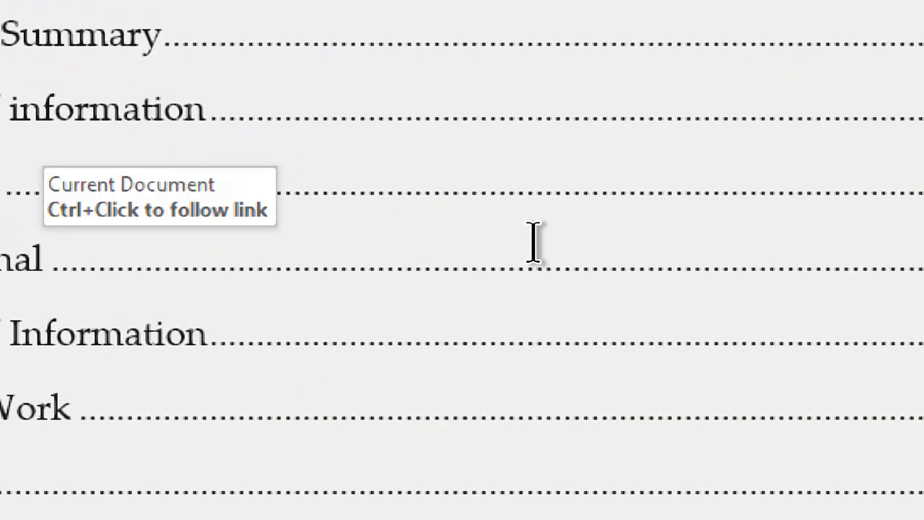
- Update the entire table of contents, then switch to the presentation
{"action": "right_click", "coordinate": [496, 267]}
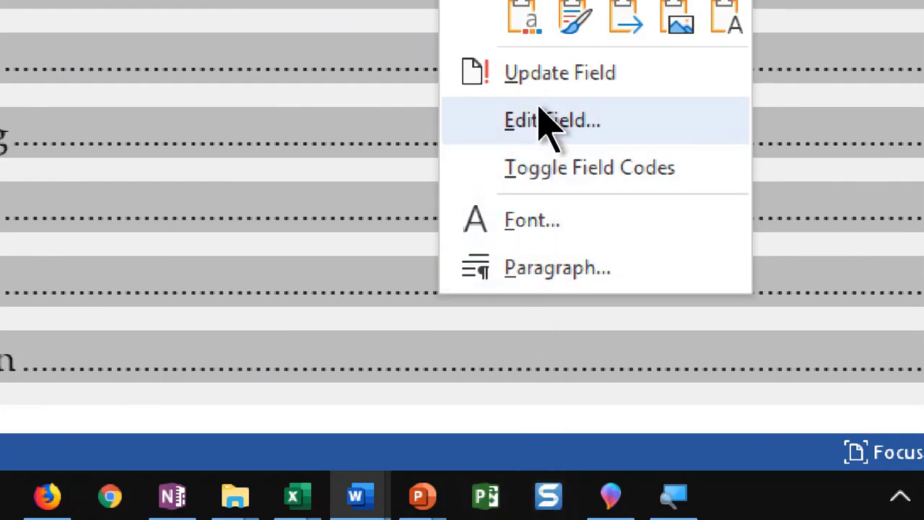
{"action": "left_click", "coordinate": [546, 83]}
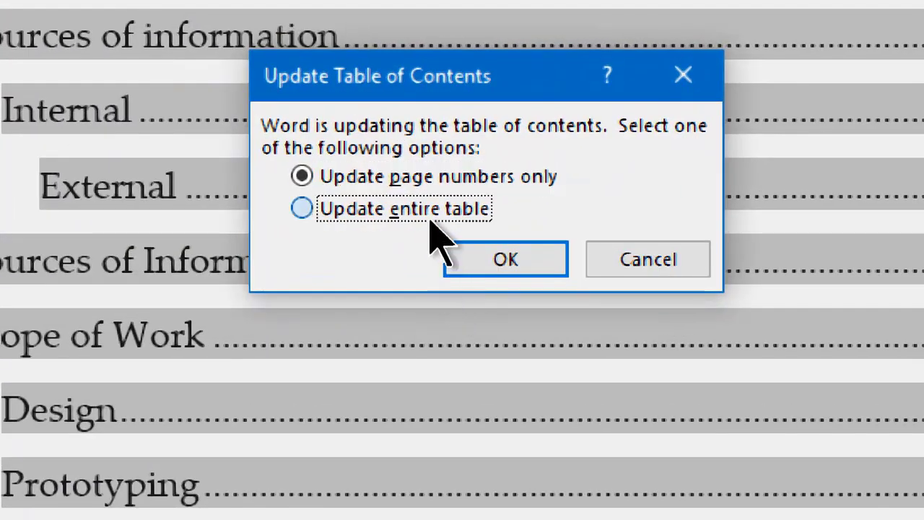
{"action": "left_click", "coordinate": [438, 256]}
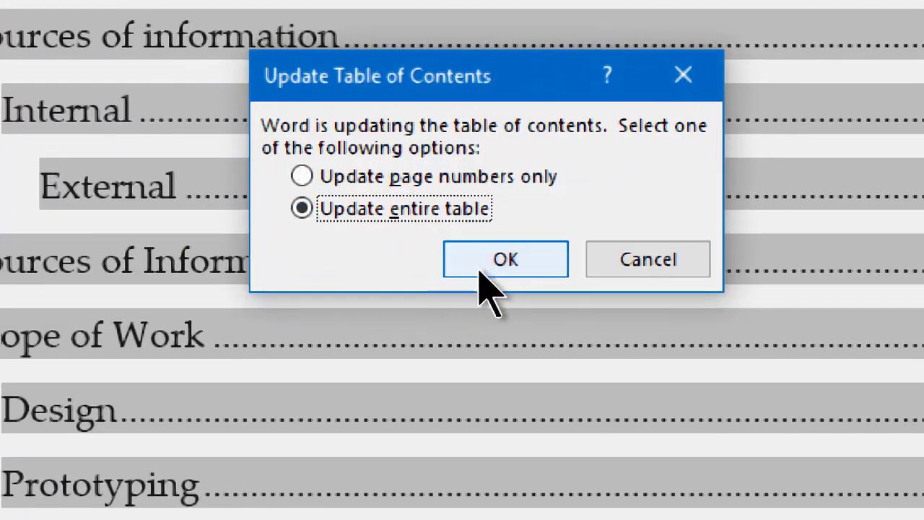
{"action": "left_click", "coordinate": [479, 272]}
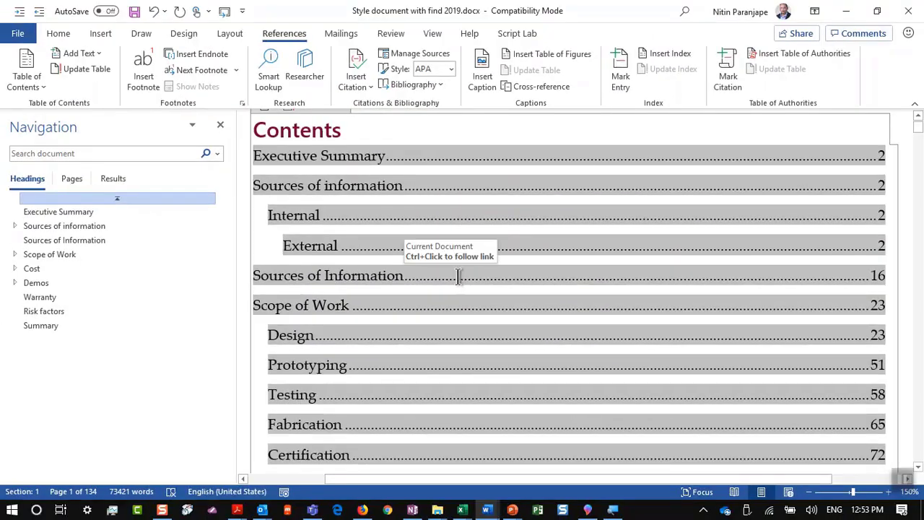
{"action": "key", "text": "alt+Tab"}
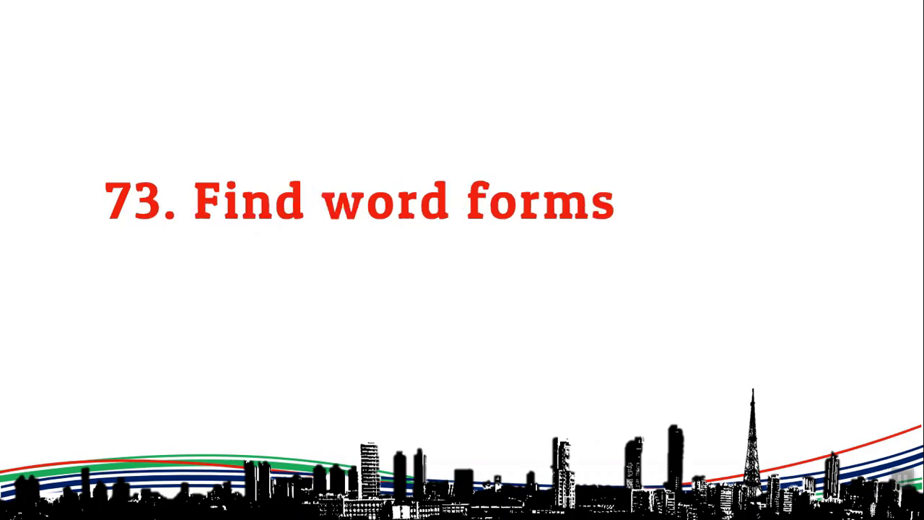
- End the slideshow and switch to the 'Section - Landscape - Start' Word document
{"action": "key", "text": "Escape"}
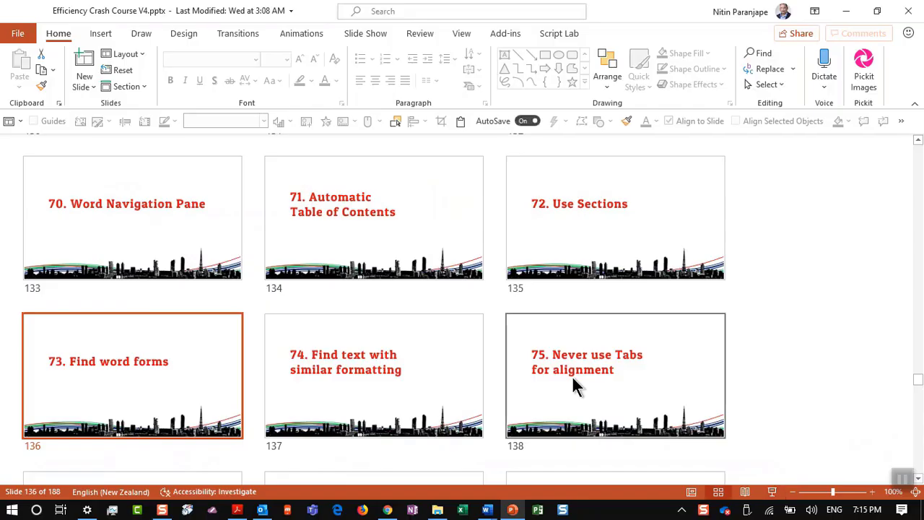
{"action": "key", "text": "alt+Tab"}
{"action": "key", "text": "alt+Tab"}
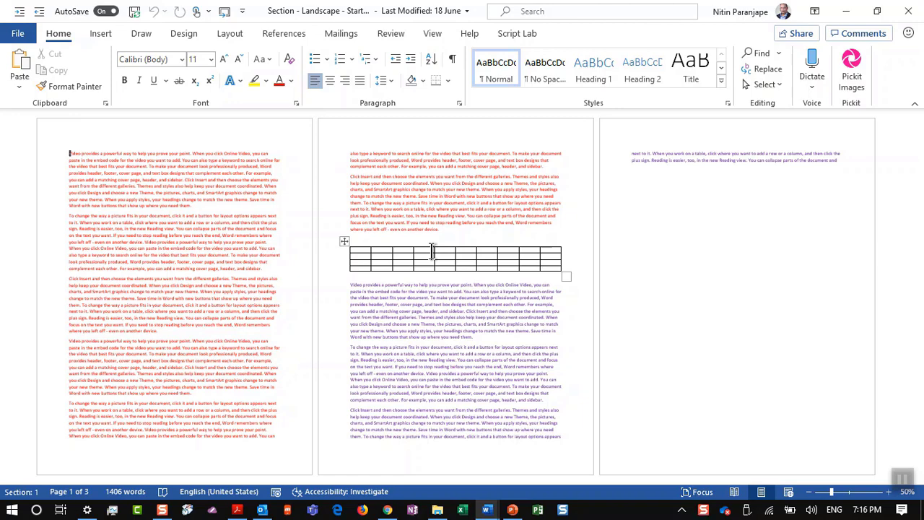
- Try Landscape orientation with the cursor in the table, then undo it
{"action": "left_click", "coordinate": [432, 251]}
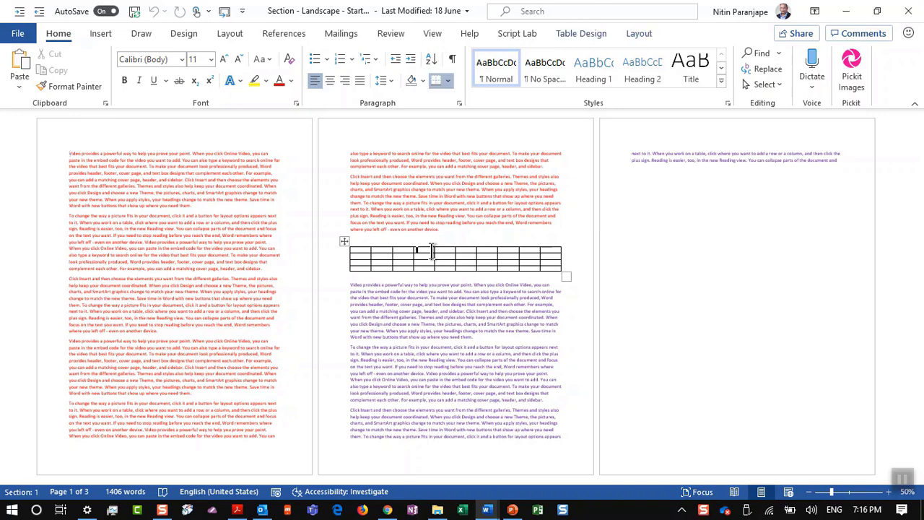
{"action": "left_click", "coordinate": [243, 33]}
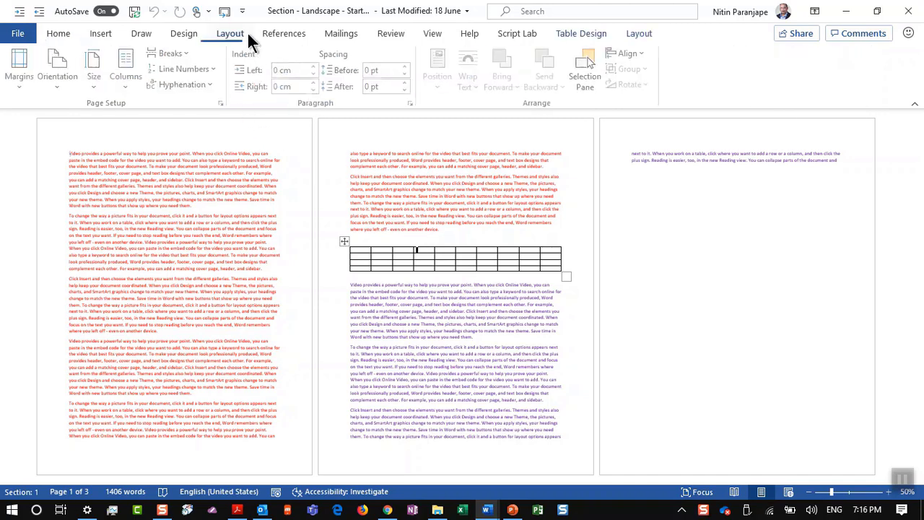
{"action": "left_click", "coordinate": [70, 71]}
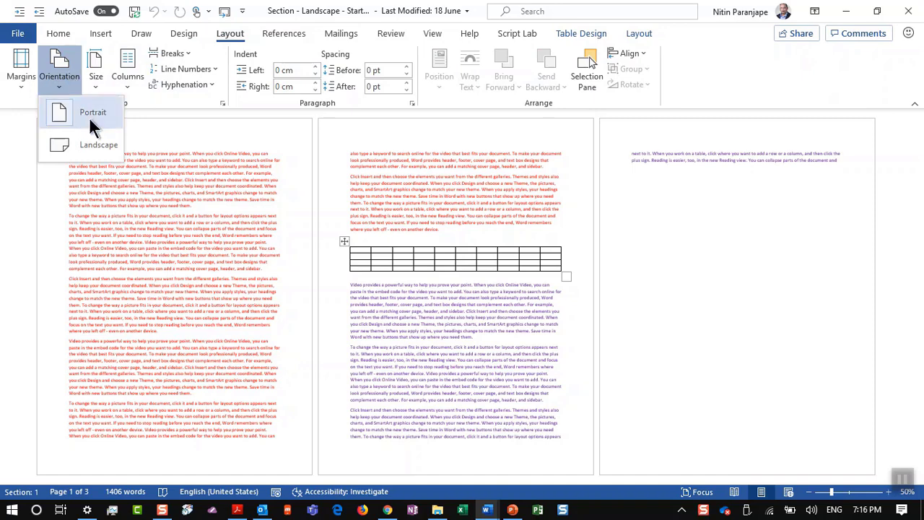
{"action": "left_click", "coordinate": [92, 148]}
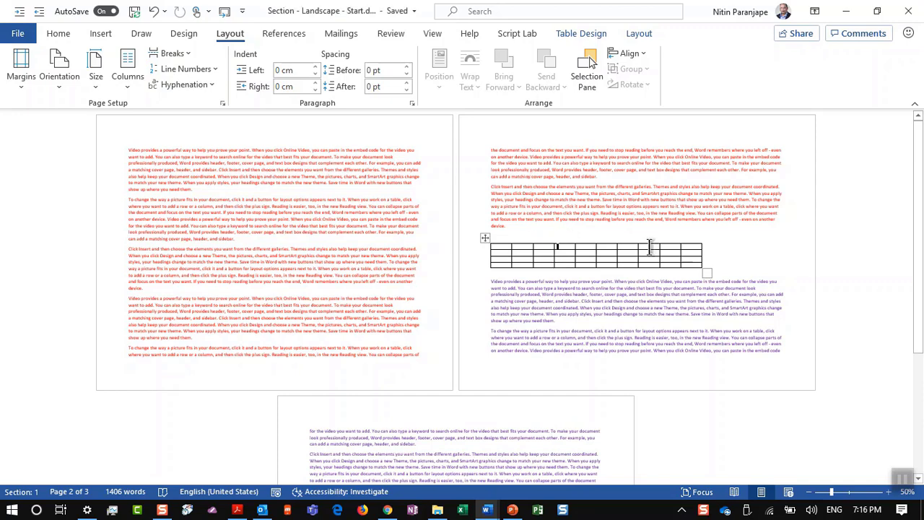
{"action": "key", "text": "ctrl+z"}
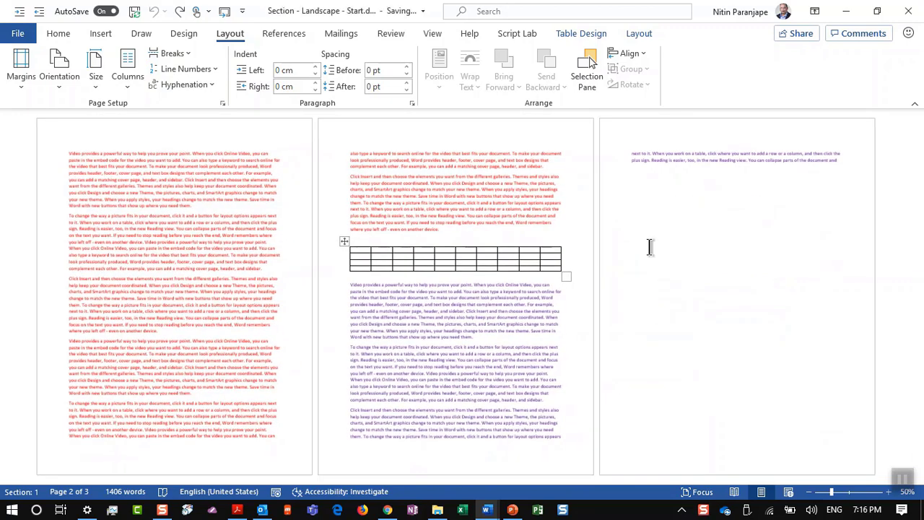
- Insert page breaks before and after the table so it stands alone on page 3
{"action": "left_click", "coordinate": [444, 230]}
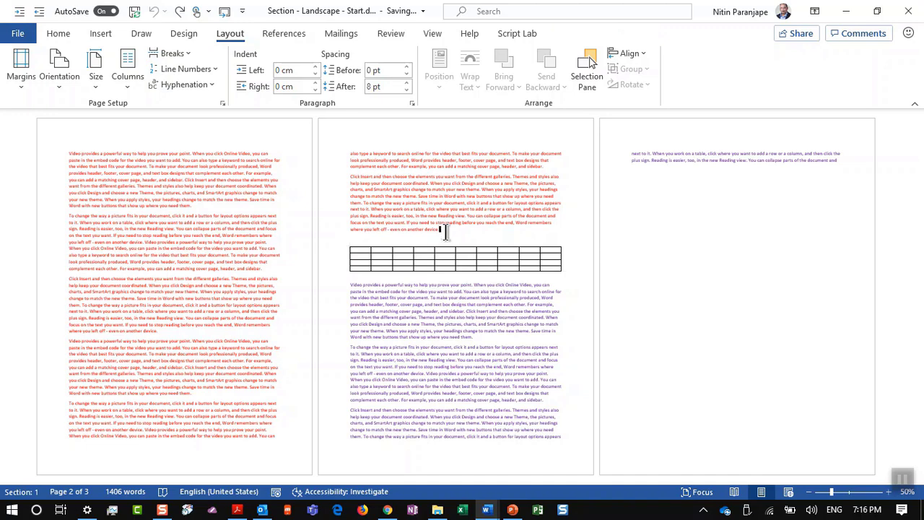
{"action": "key", "text": "ctrl+Return"}
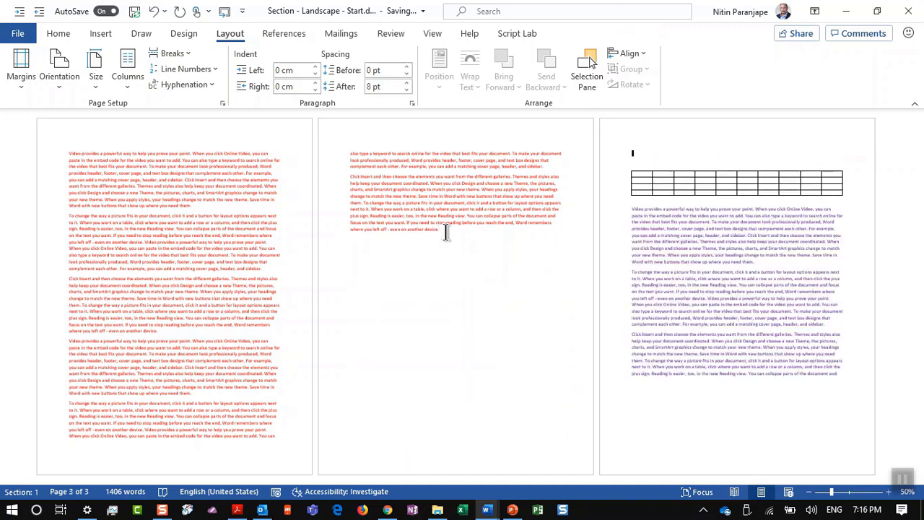
{"action": "key", "text": "Down"}
{"action": "key", "text": "Down"}
{"action": "key", "text": "Down"}
{"action": "key", "text": "ctrl+Return"}
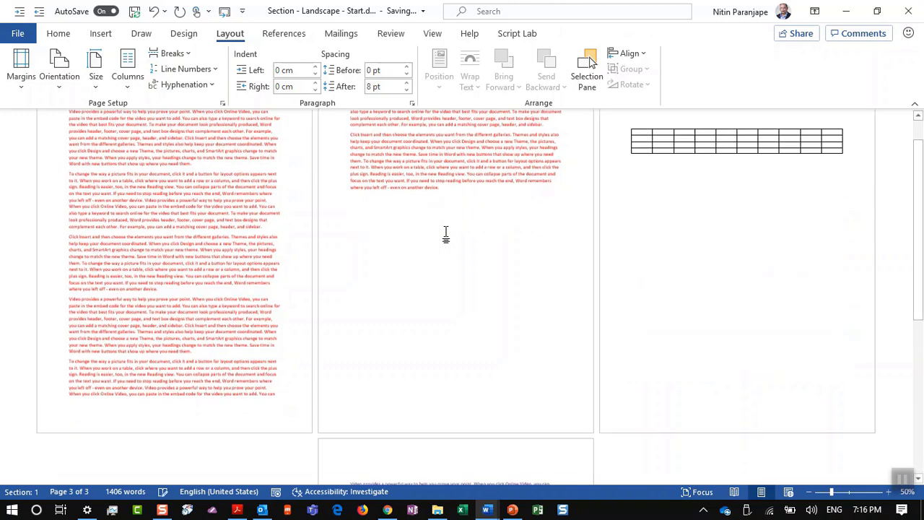
{"action": "left_click", "coordinate": [655, 161]}
{"action": "left_click", "coordinate": [69, 81]}
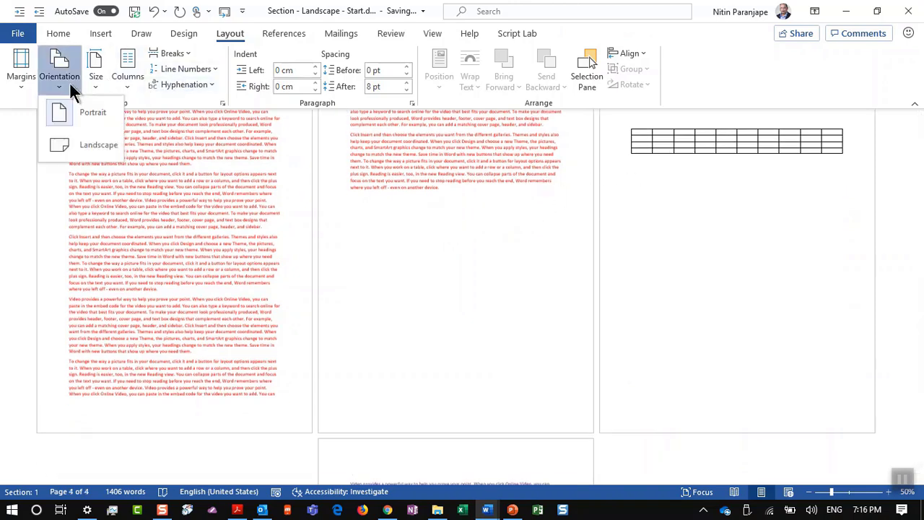
{"action": "left_click", "coordinate": [96, 148]}
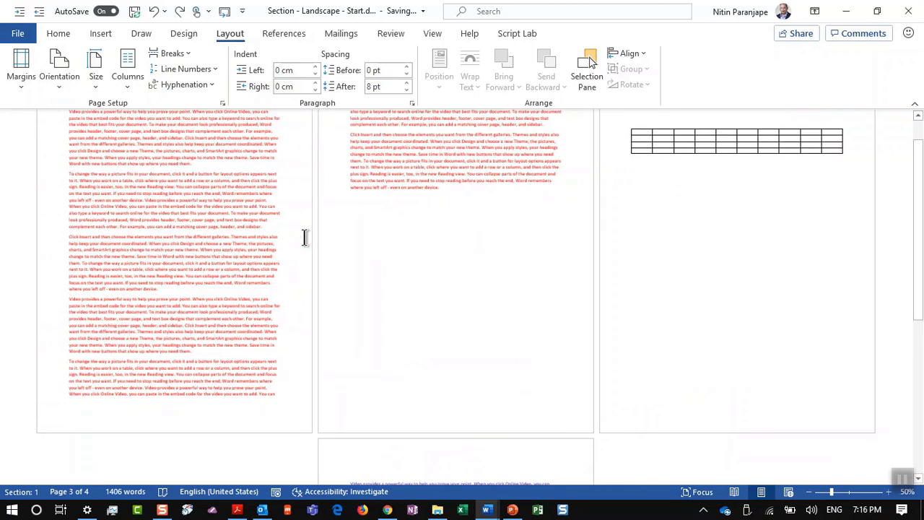
- Try Landscape in Page Setup but cancel, then undo the page breaks around the table
{"action": "left_click", "coordinate": [221, 103]}
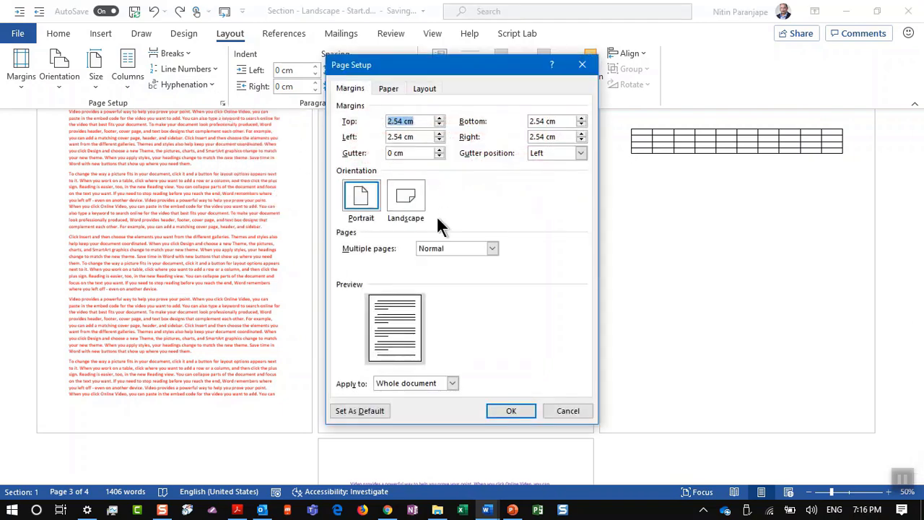
{"action": "left_click", "coordinate": [410, 202]}
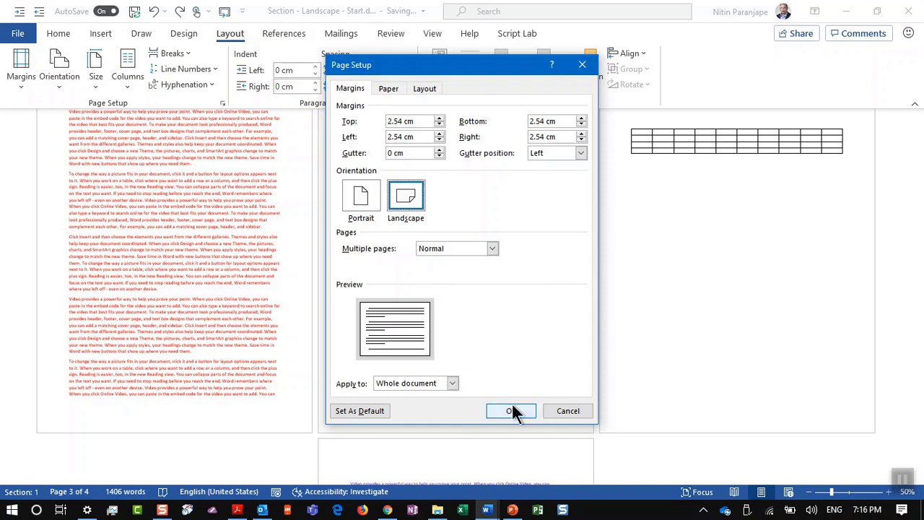
{"action": "left_click", "coordinate": [553, 410]}
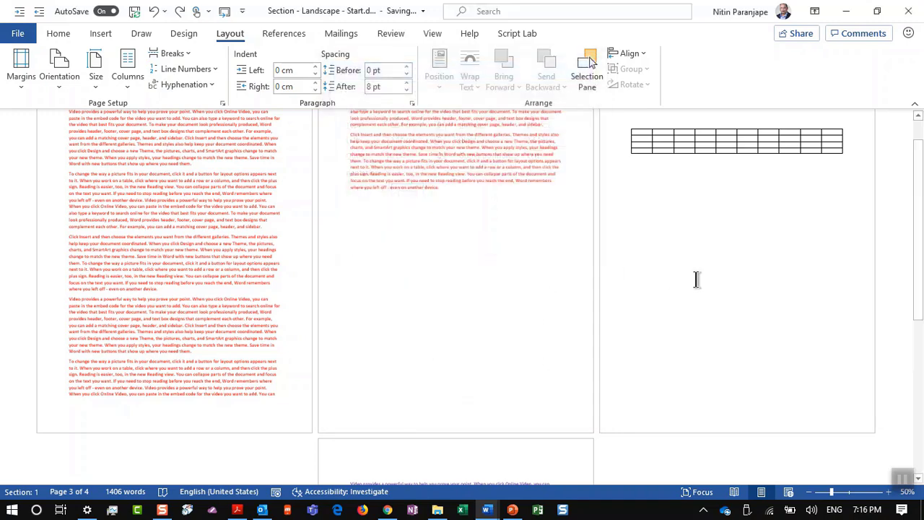
{"action": "key", "text": "ctrl+z"}
{"action": "key", "text": "ctrl+z"}
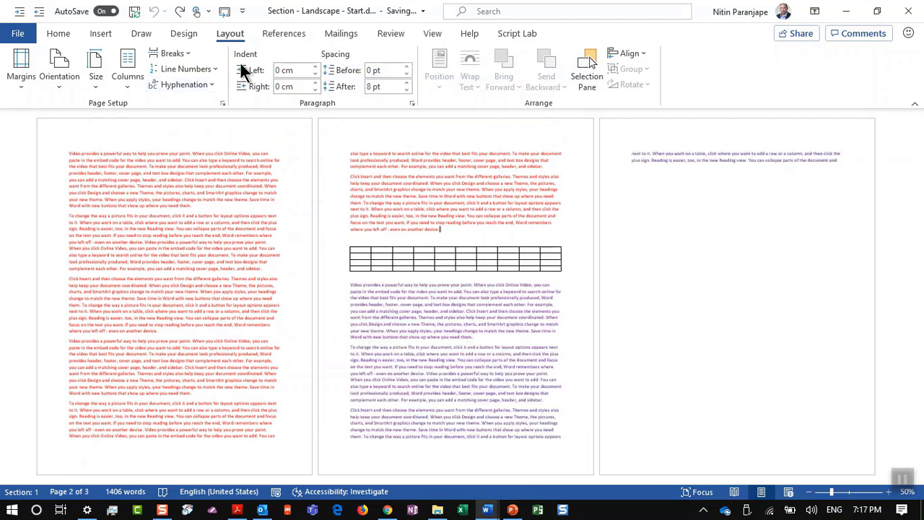
{"action": "left_click", "coordinate": [171, 53]}
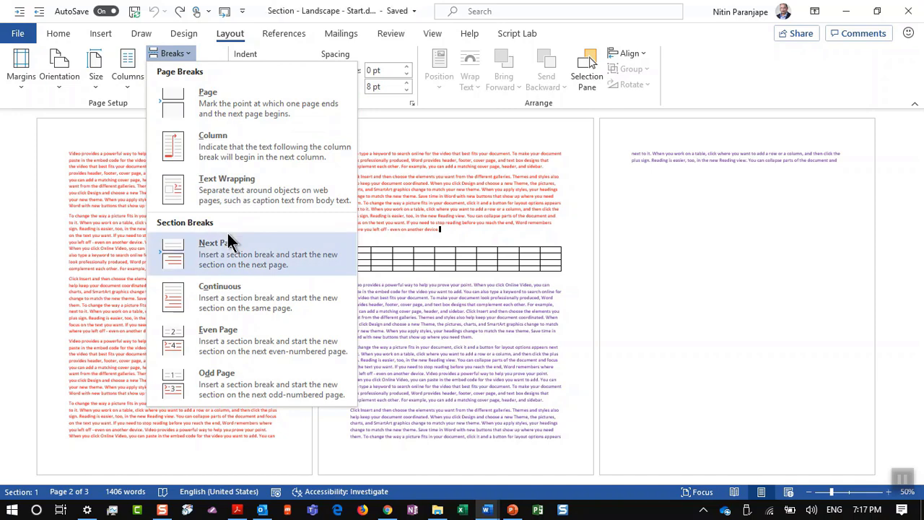
{"action": "key", "text": "Escape"}
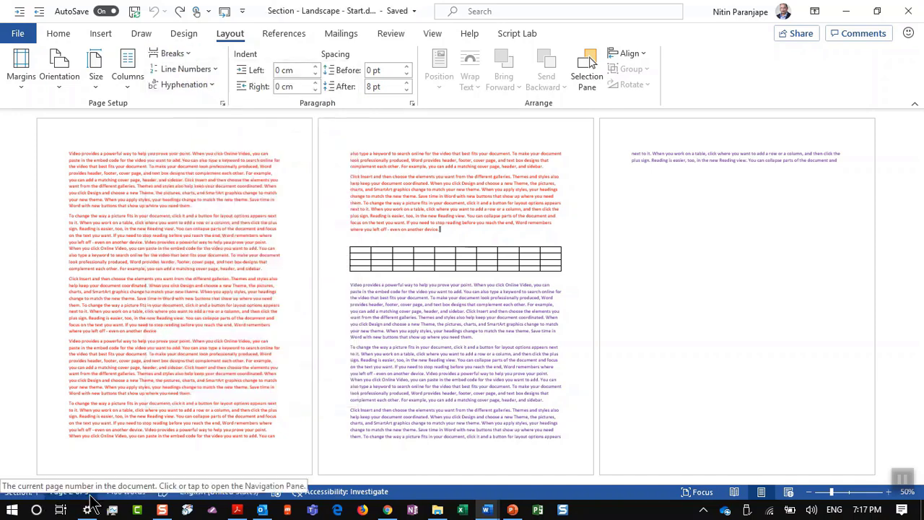
{"action": "right_click", "coordinate": [92, 500]}
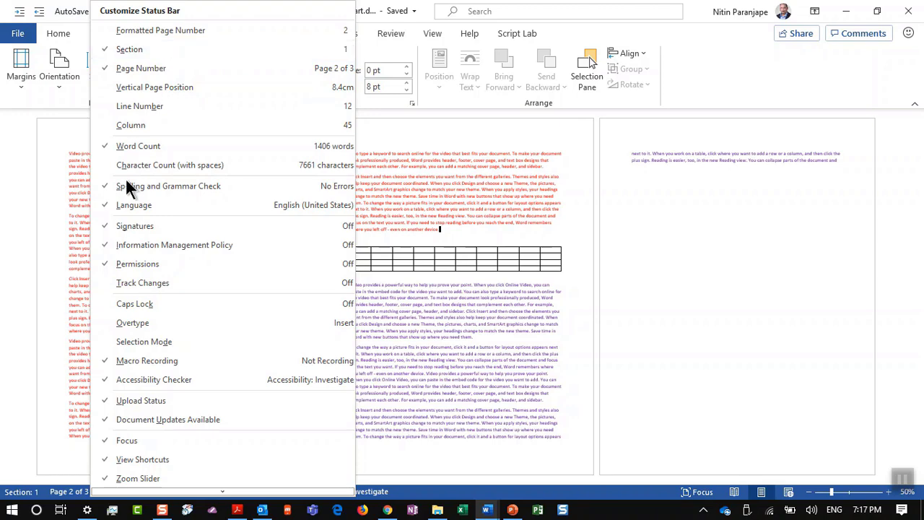
{"action": "left_click", "coordinate": [39, 334]}
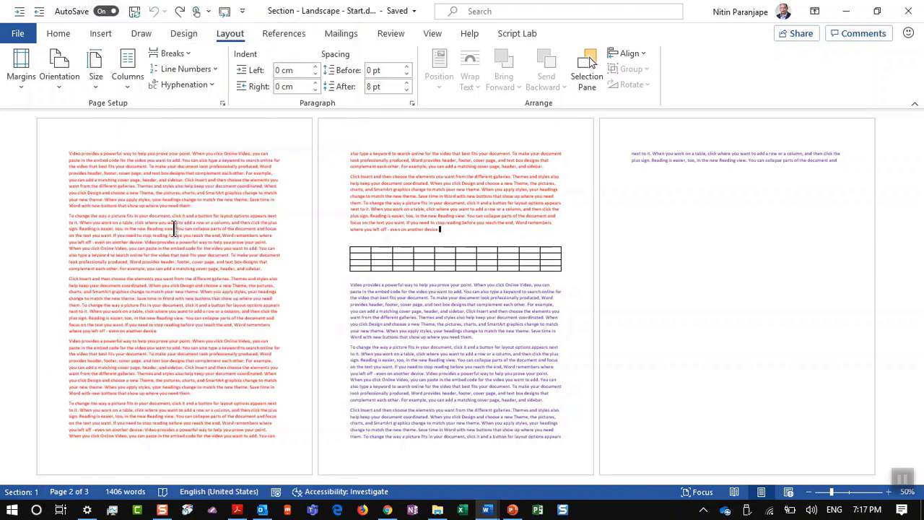
{"action": "left_click", "coordinate": [659, 196]}
{"action": "left_click", "coordinate": [223, 104]}
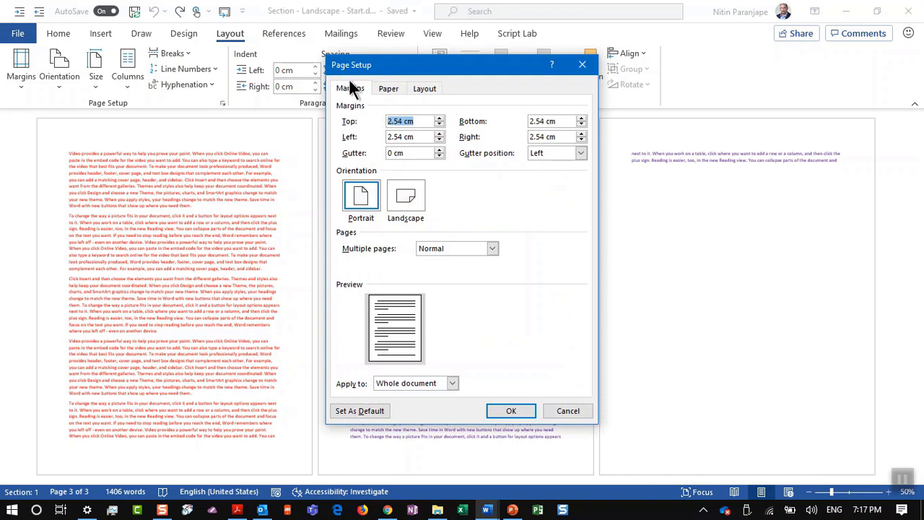
{"action": "key", "text": "Escape"}
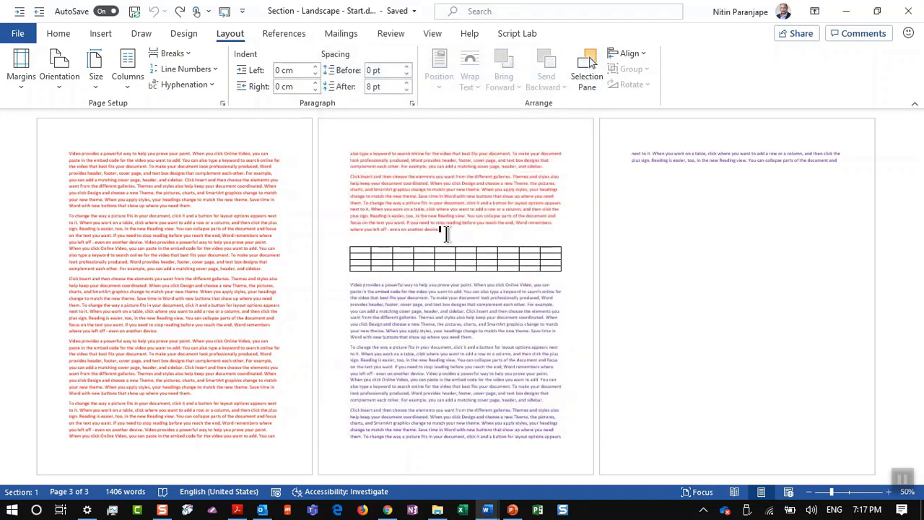
- Insert Next Page section breaks before and after the table so it stands alone on page 3
{"action": "left_click", "coordinate": [172, 55]}
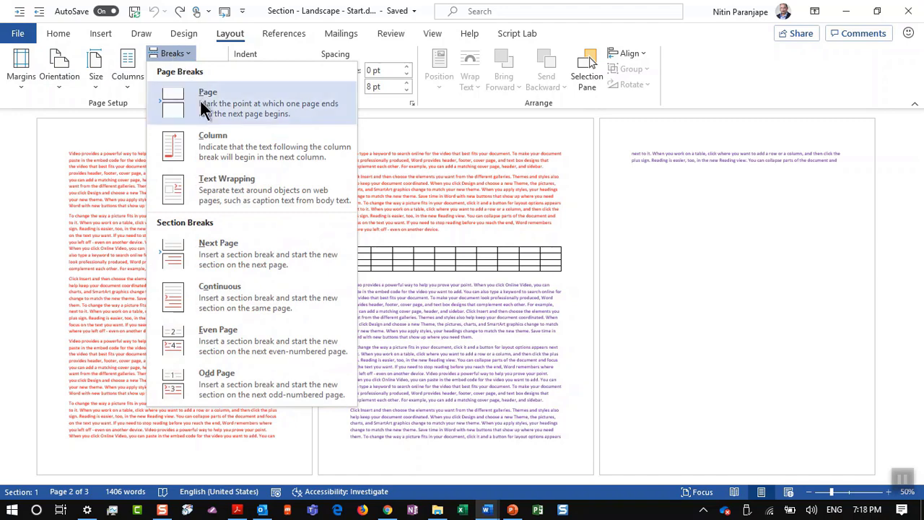
{"action": "left_click", "coordinate": [219, 245]}
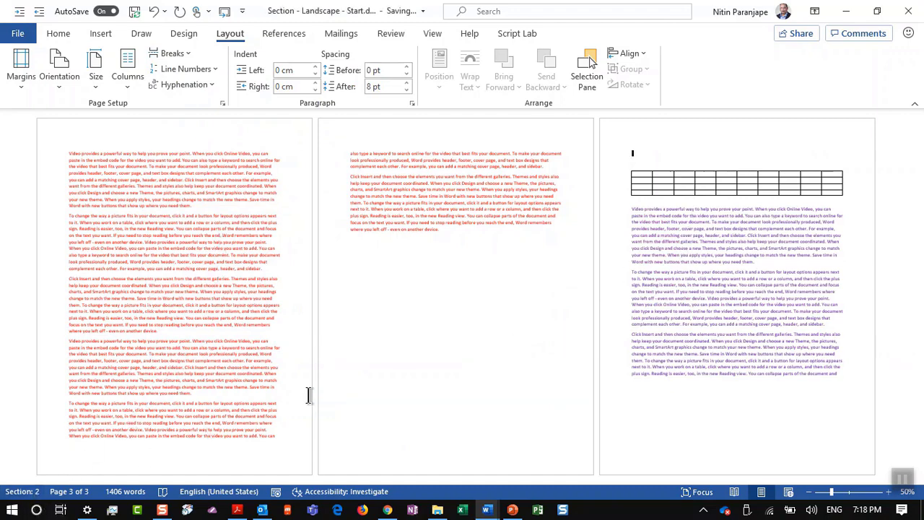
{"action": "left_click", "coordinate": [651, 202]}
{"action": "left_click", "coordinate": [171, 58]}
{"action": "left_click", "coordinate": [214, 261]}
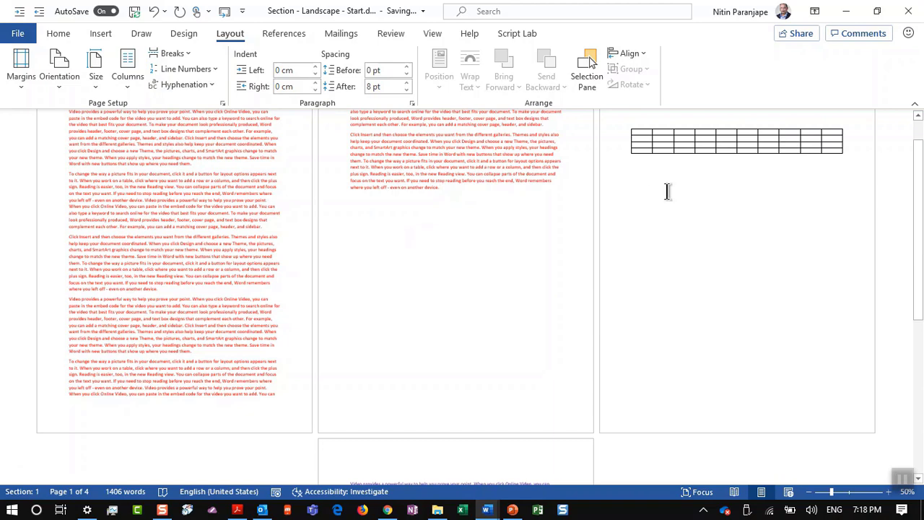
{"action": "scroll", "coordinate": [667, 191], "scroll_direction": "down", "scroll_amount": 5}
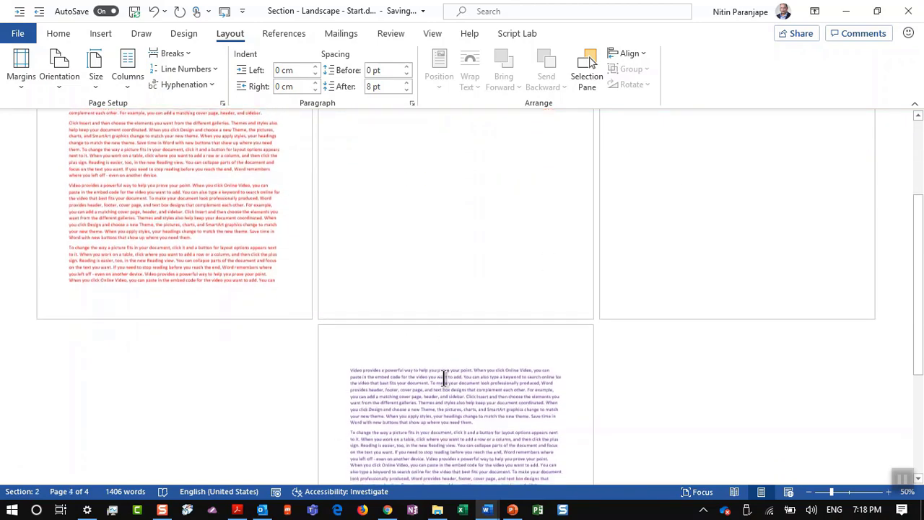
{"action": "scroll", "coordinate": [445, 377], "scroll_direction": "up", "scroll_amount": 6}
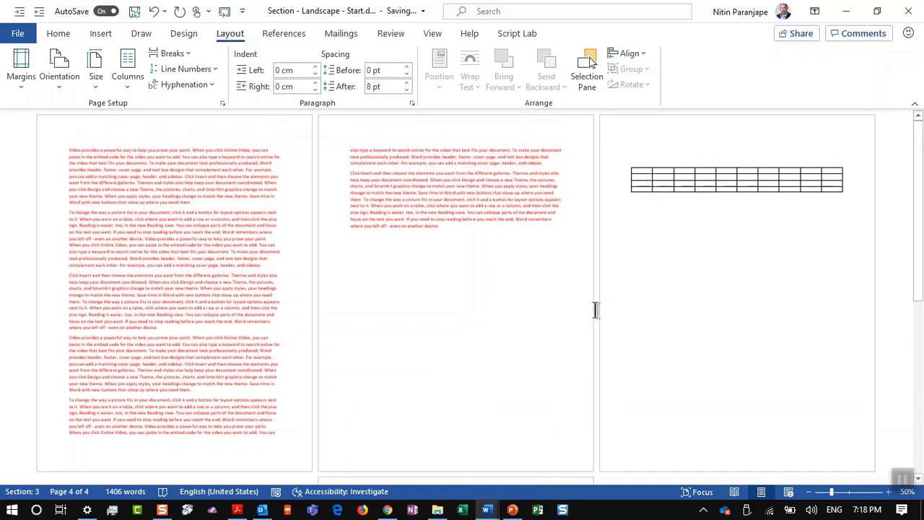
{"action": "scroll", "coordinate": [682, 249], "scroll_direction": "down", "scroll_amount": 2}
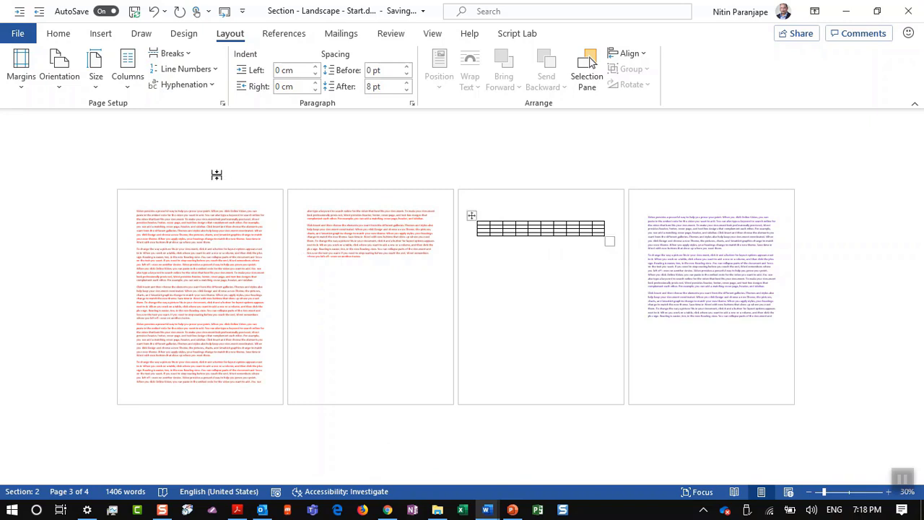
- Make the table's section landscape and drag the table larger so it spills onto page 4
{"action": "left_click", "coordinate": [65, 76]}
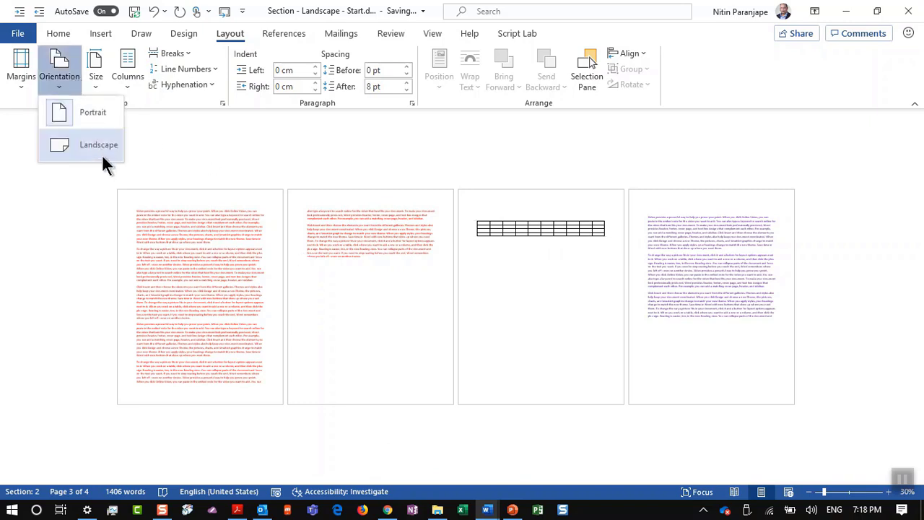
{"action": "left_click", "coordinate": [101, 149]}
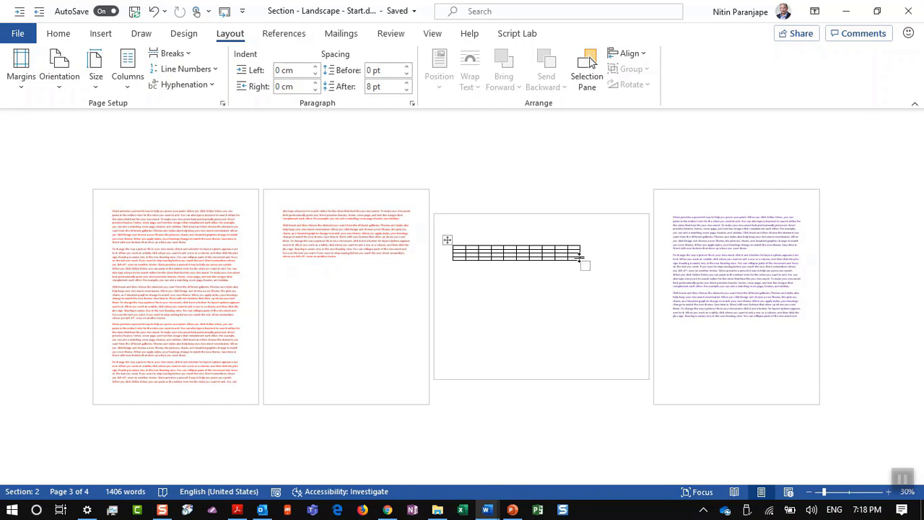
{"action": "left_click_drag", "start_coordinate": [589, 265], "coordinate": [599, 464]}
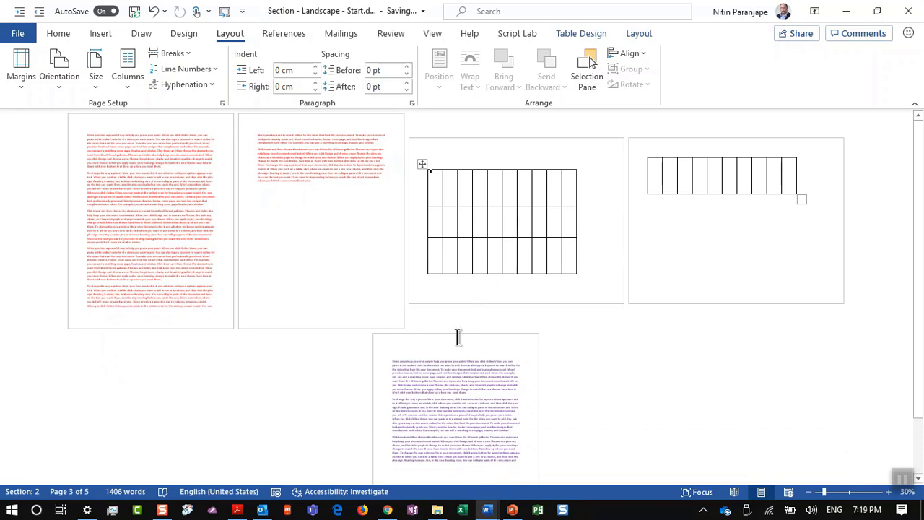
- Switch to the 'Section - multicolumn - start' document and look through its text and number lists
{"action": "key", "text": "alt+w"}
{"action": "key", "text": "w"}
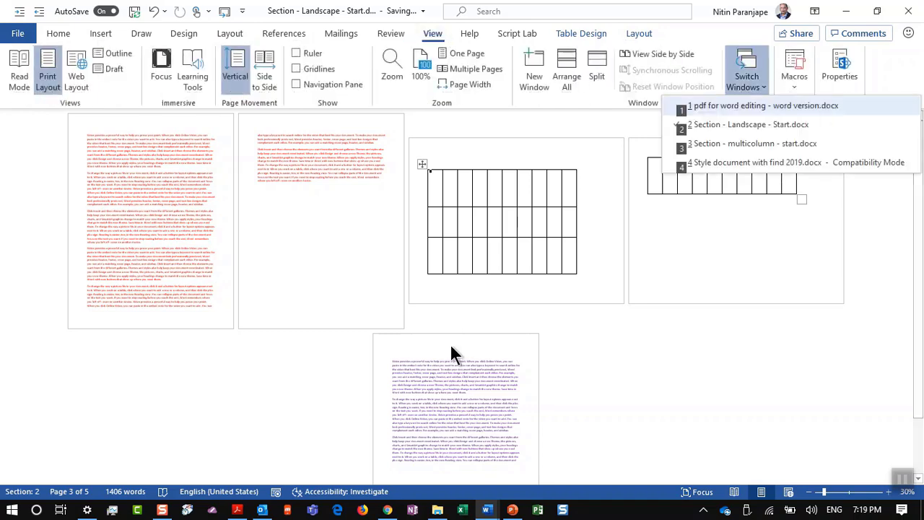
{"action": "left_click", "coordinate": [749, 149]}
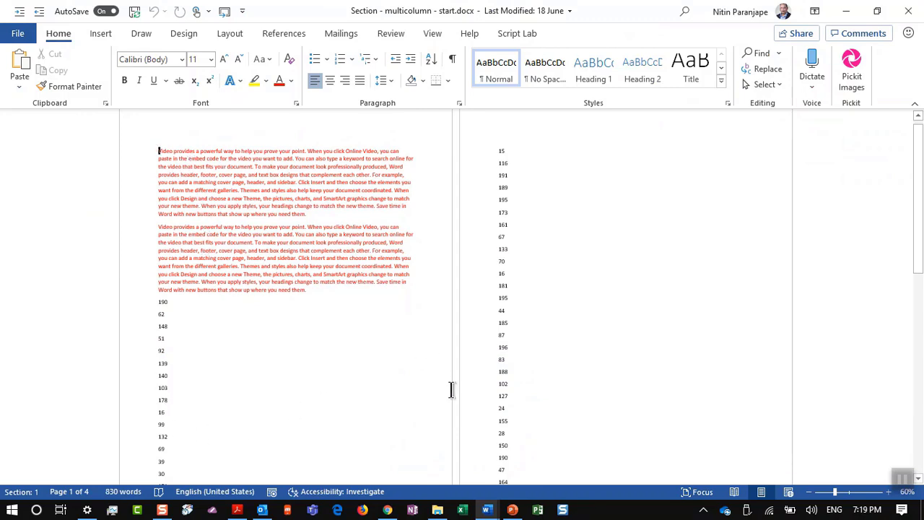
{"action": "scroll", "coordinate": [530, 345], "scroll_direction": "down", "scroll_amount": 1}
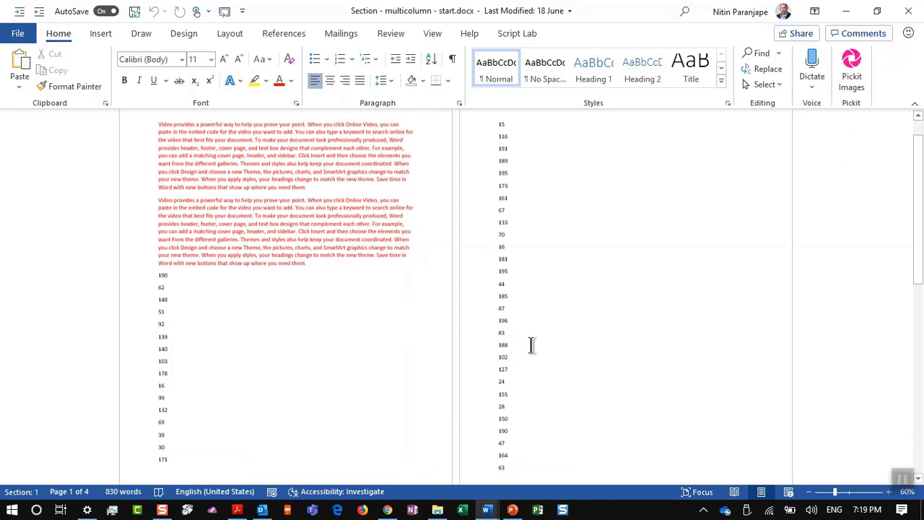
{"action": "scroll", "coordinate": [530, 344], "scroll_direction": "down", "scroll_amount": 10}
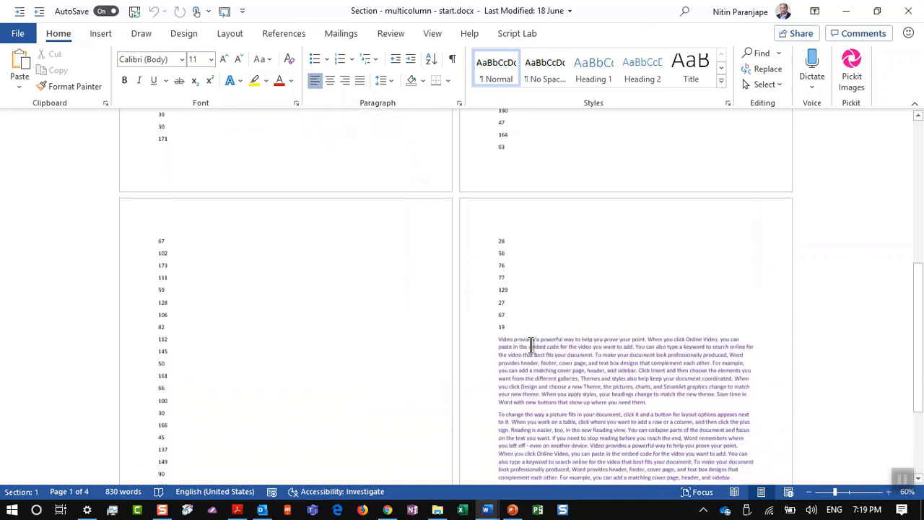
{"action": "scroll", "coordinate": [531, 345], "scroll_direction": "up", "scroll_amount": 11}
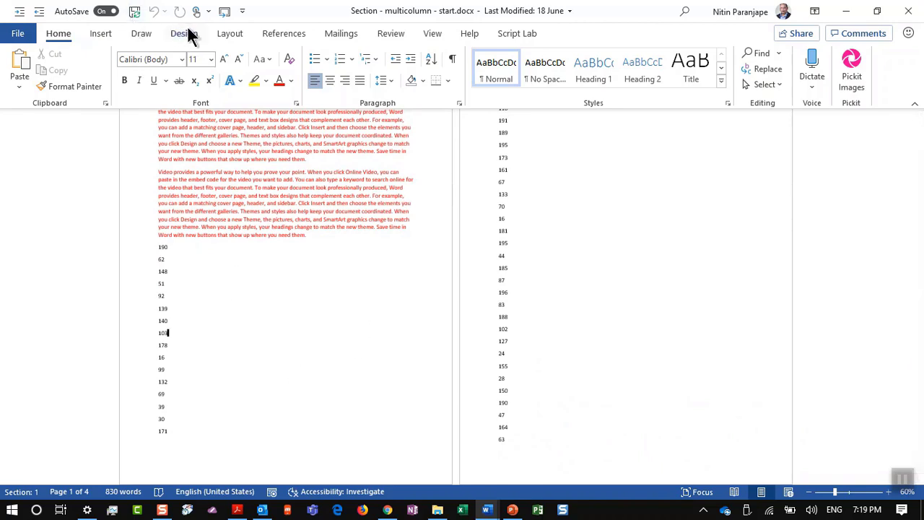
{"action": "left_click", "coordinate": [225, 36]}
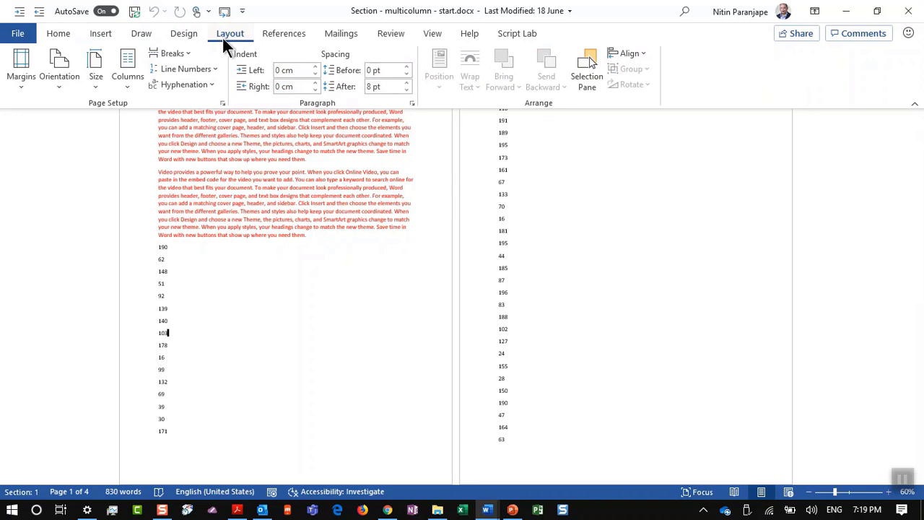
{"action": "left_click", "coordinate": [138, 81]}
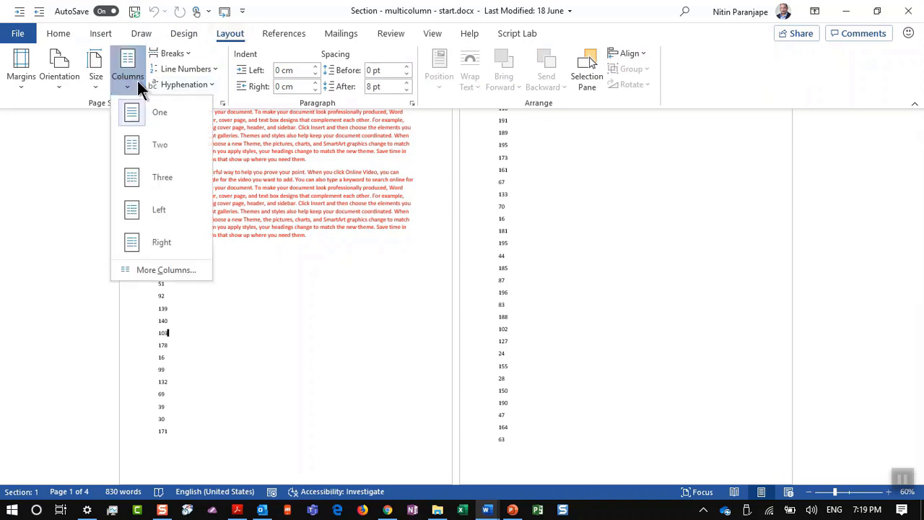
{"action": "left_click", "coordinate": [163, 180]}
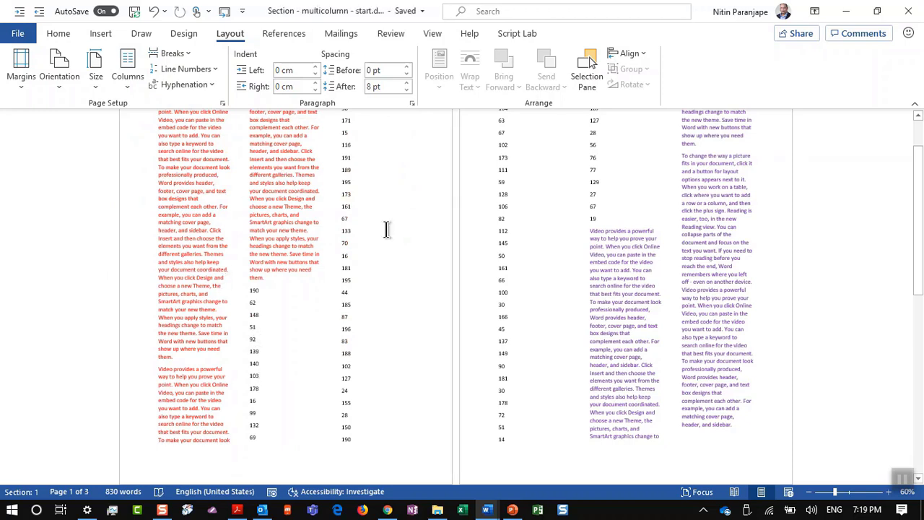
{"action": "key", "text": "ctrl+z"}
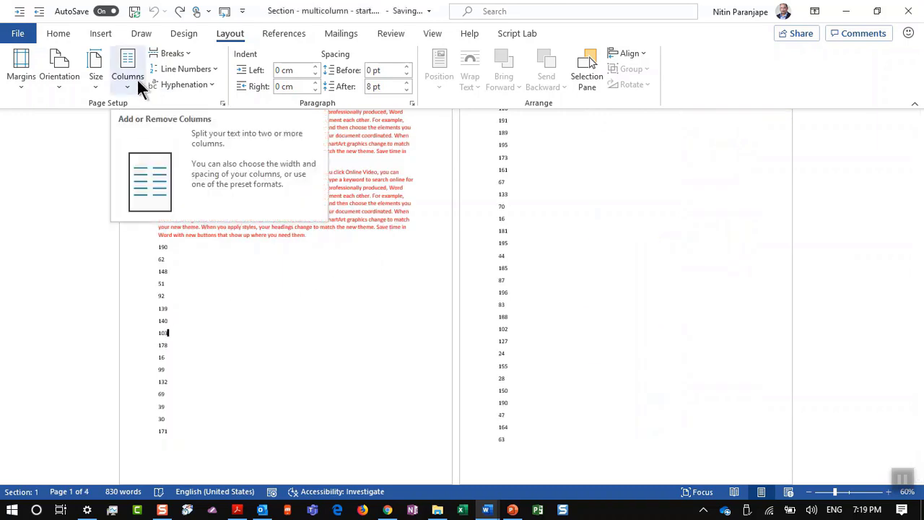
{"action": "left_click", "coordinate": [158, 247]}
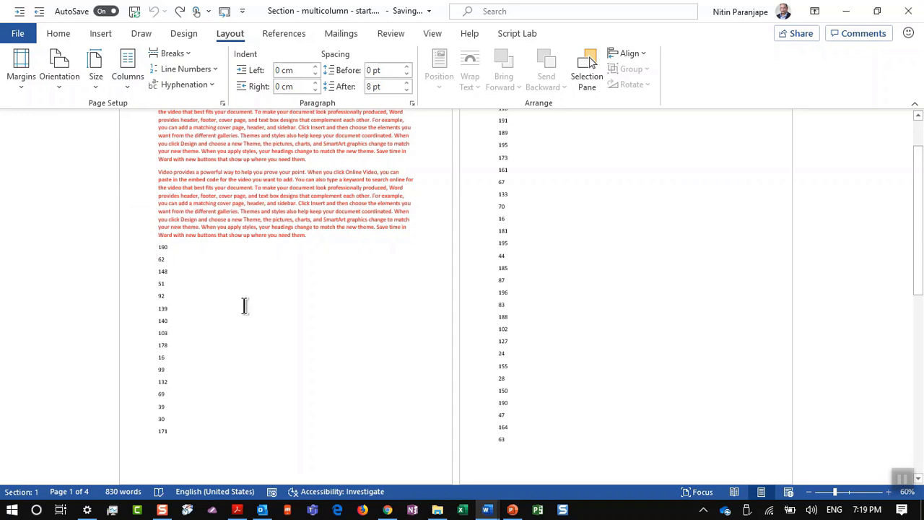
- Insert a continuous section break before the number list, replacing an accidental Next Page break
{"action": "left_click", "coordinate": [170, 55]}
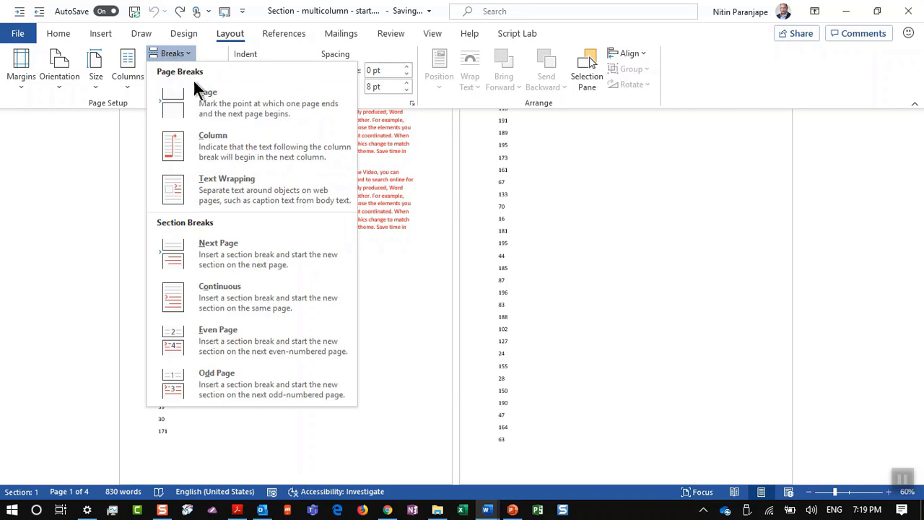
{"action": "left_click", "coordinate": [232, 255]}
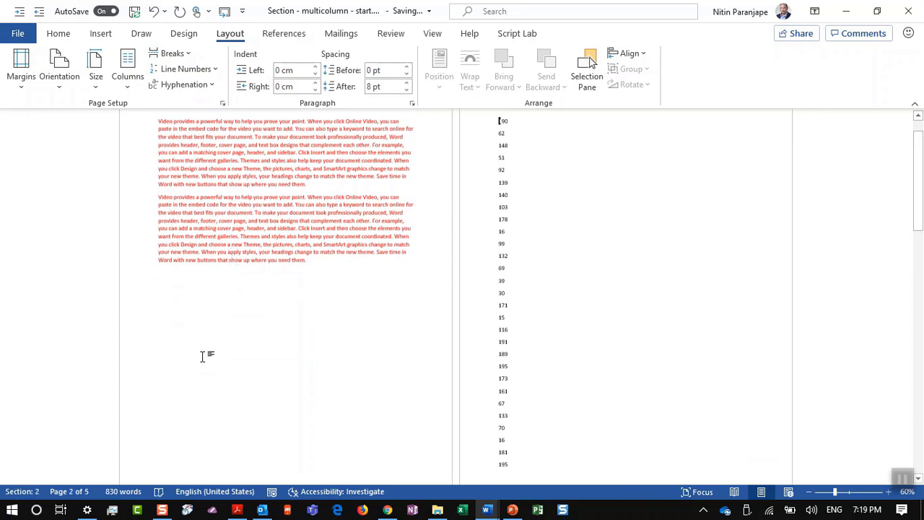
{"action": "key", "text": "ctrl+z"}
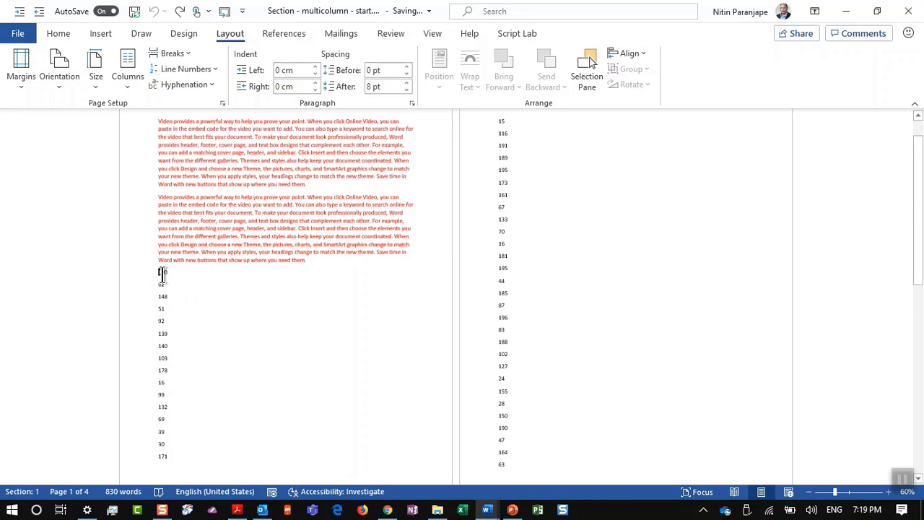
{"action": "left_click", "coordinate": [182, 53]}
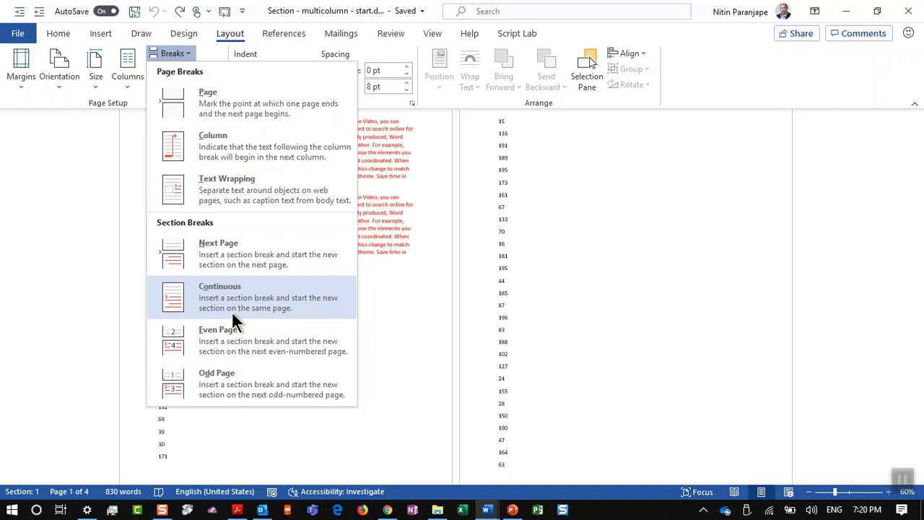
{"action": "left_click", "coordinate": [235, 323]}
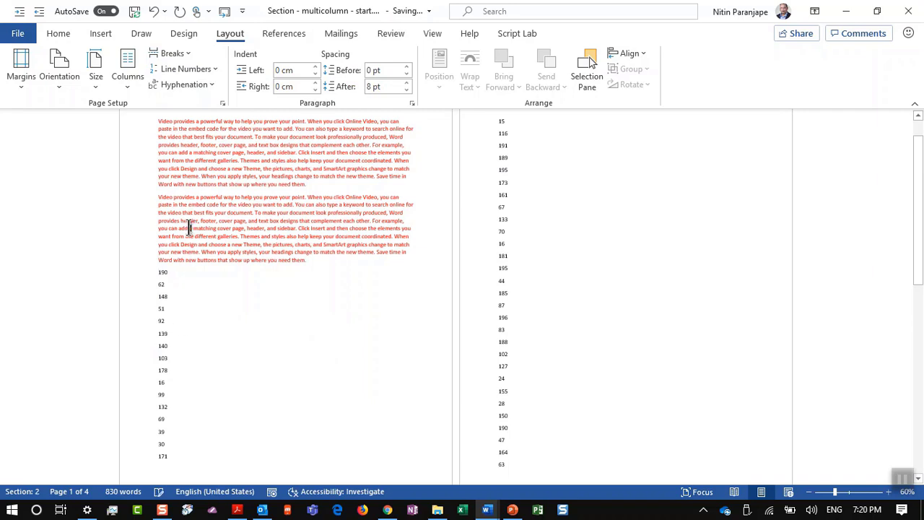
{"action": "left_click", "coordinate": [217, 137]}
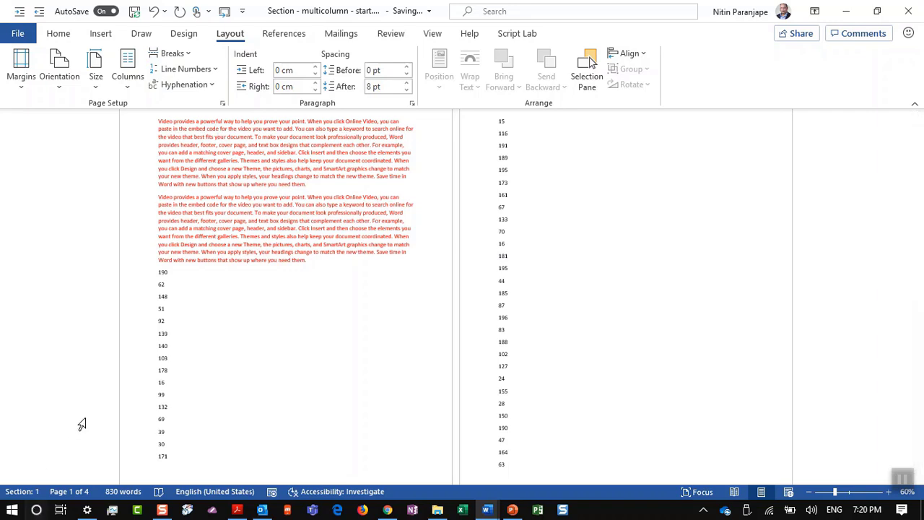
{"action": "left_click", "coordinate": [187, 333]}
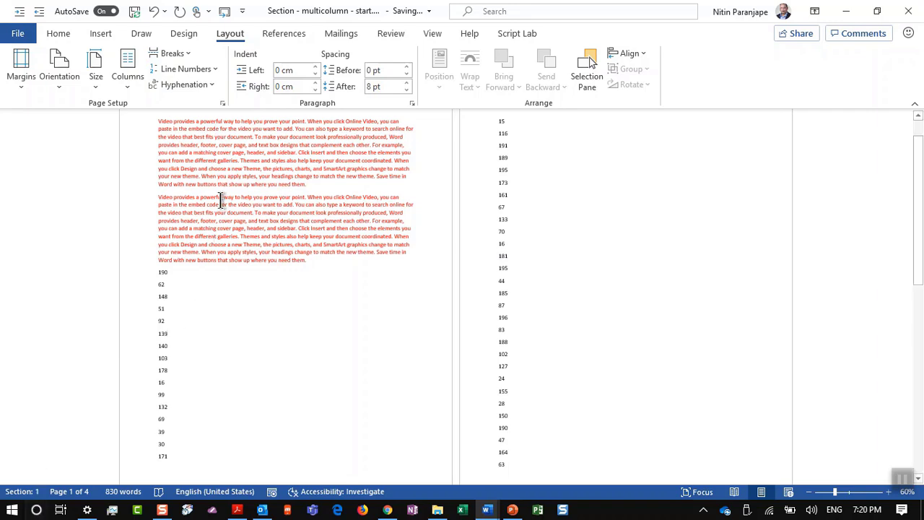
{"action": "left_click", "coordinate": [203, 303]}
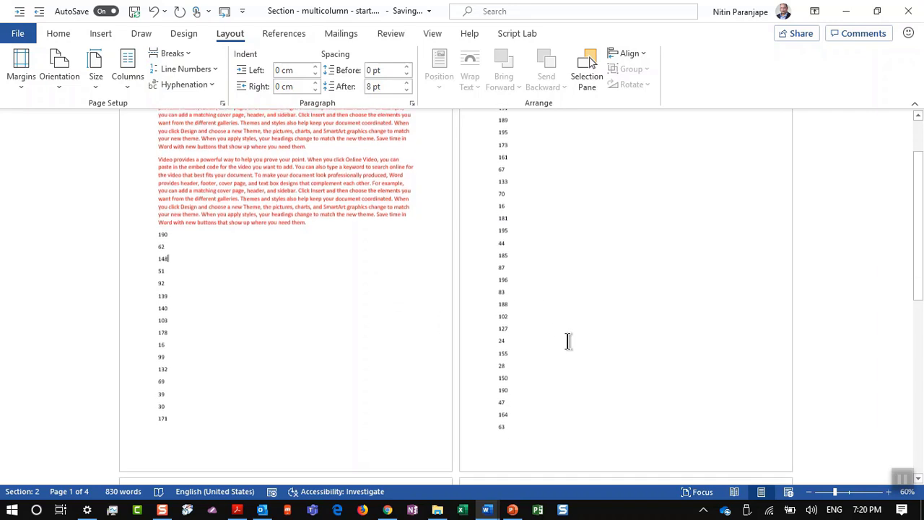
{"action": "scroll", "coordinate": [568, 341], "scroll_direction": "down", "scroll_amount": 5}
{"action": "scroll", "coordinate": [568, 341], "scroll_direction": "down", "scroll_amount": 1}
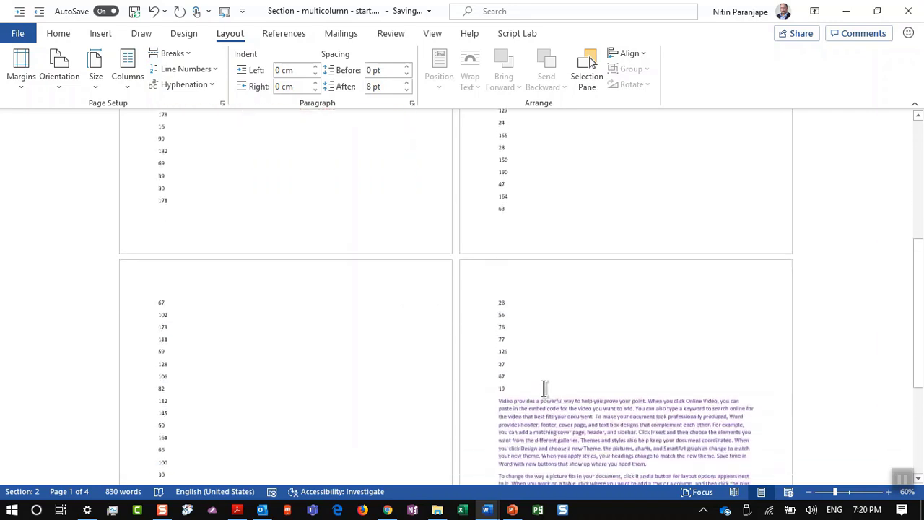
- Add a continuous section break above the purple paragraph, removing a misplaced break first
{"action": "left_click", "coordinate": [166, 54]}
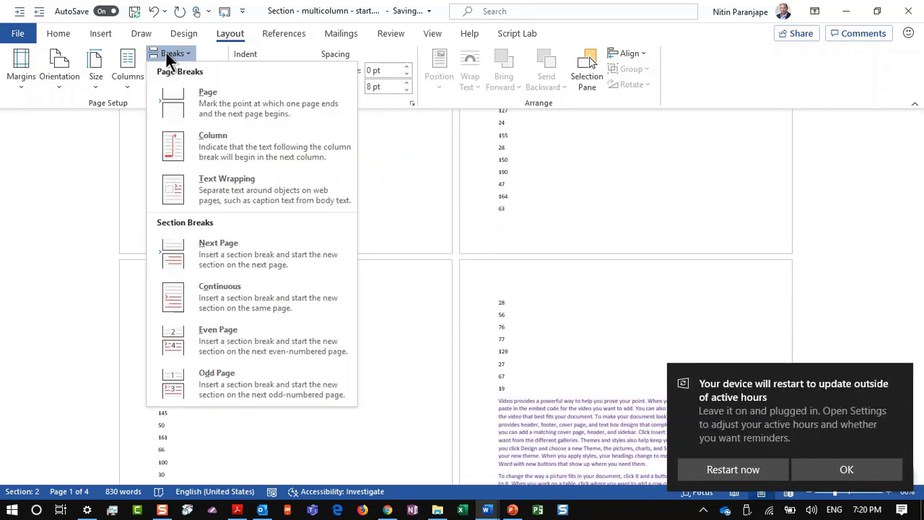
{"action": "left_click", "coordinate": [239, 295]}
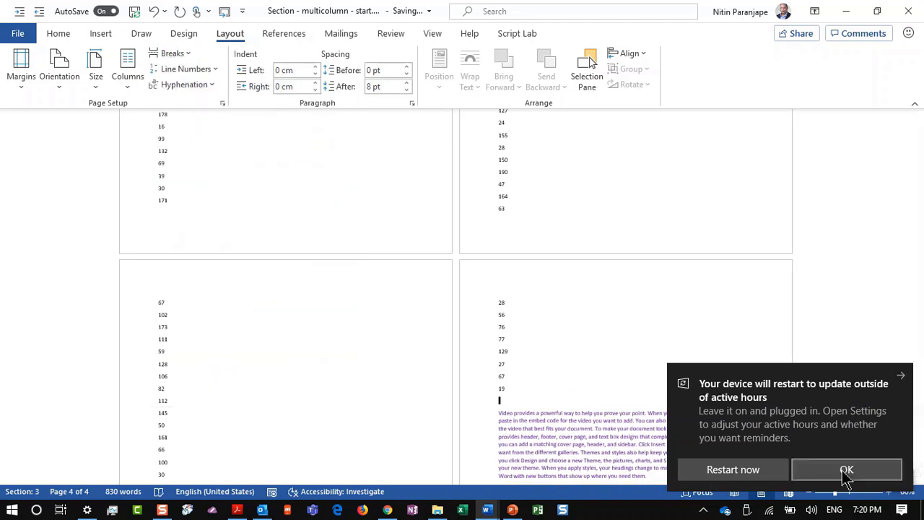
{"action": "left_click", "coordinate": [900, 378]}
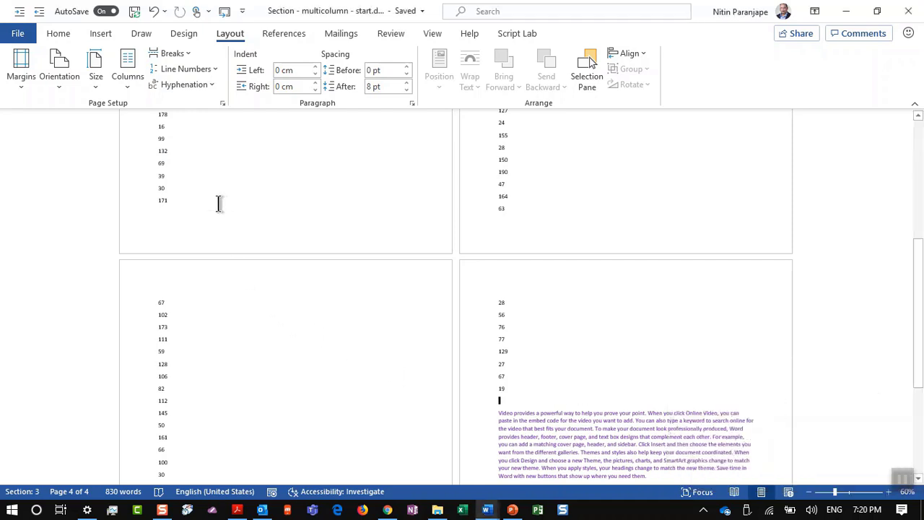
{"action": "key", "text": "BackSpace"}
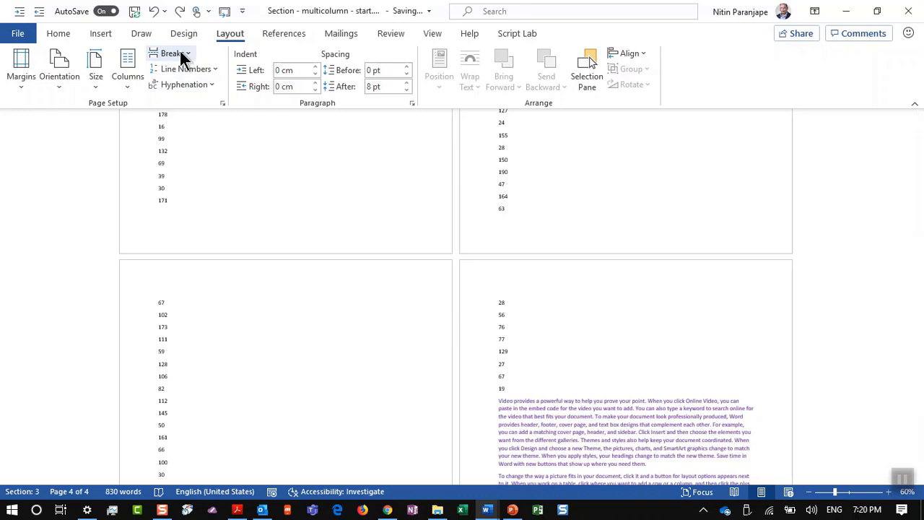
{"action": "left_click", "coordinate": [181, 54]}
{"action": "left_click", "coordinate": [241, 298]}
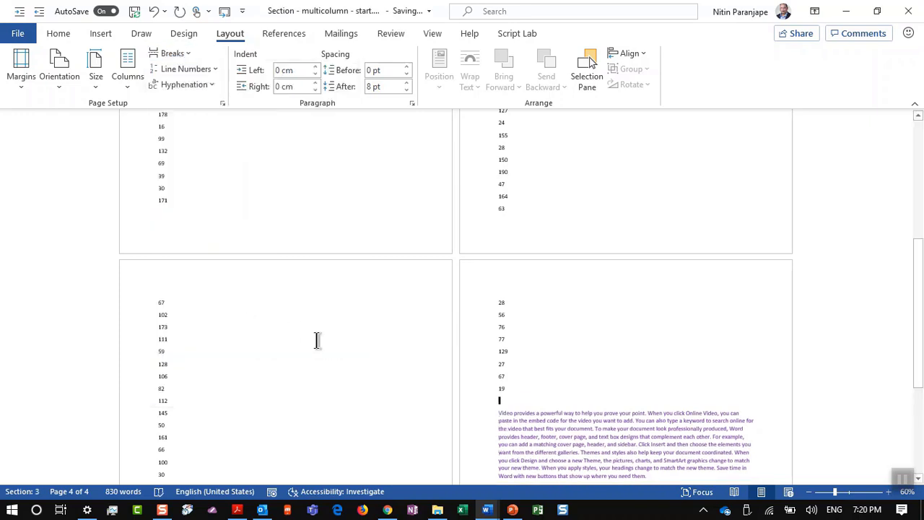
{"action": "left_click", "coordinate": [542, 160]}
{"action": "scroll", "coordinate": [377, 218], "scroll_direction": "up", "scroll_amount": 3}
{"action": "scroll", "coordinate": [377, 219], "scroll_direction": "up", "scroll_amount": 5}
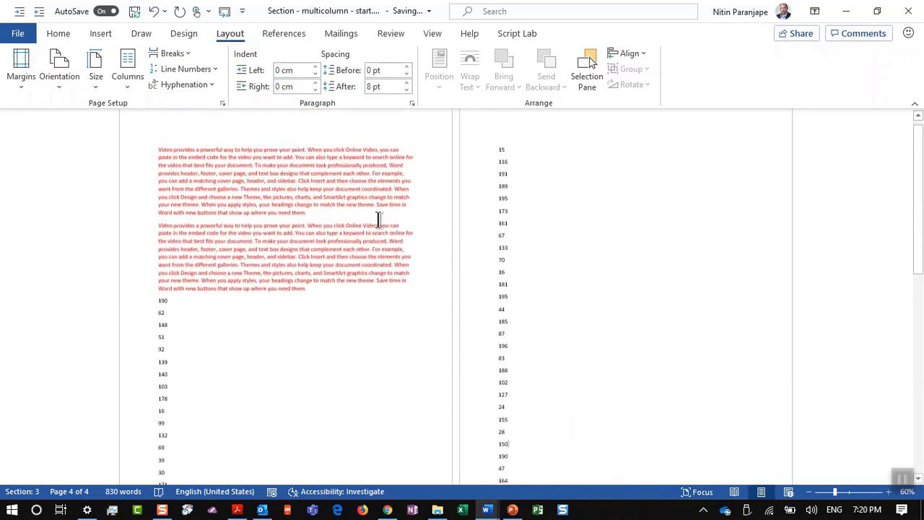
{"action": "left_click", "coordinate": [243, 394]}
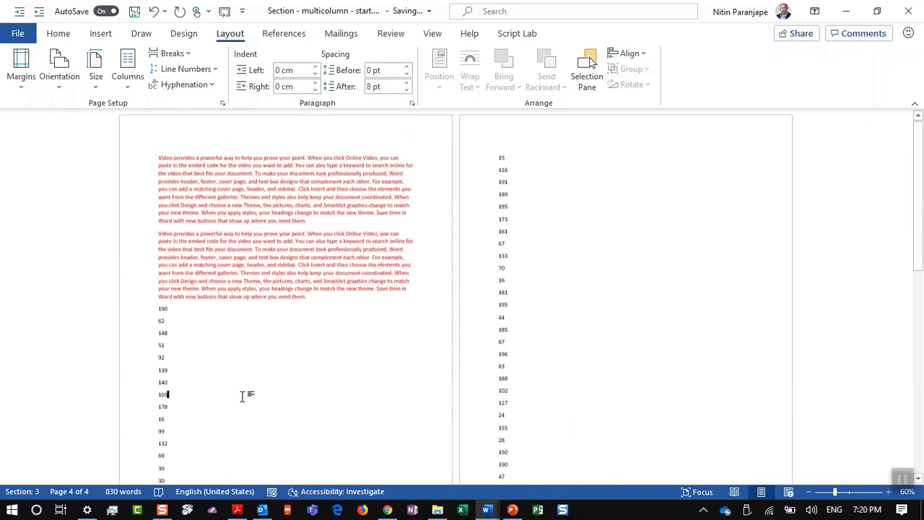
- Set the number list section to 5 columns through More Columns
{"action": "left_click", "coordinate": [134, 69]}
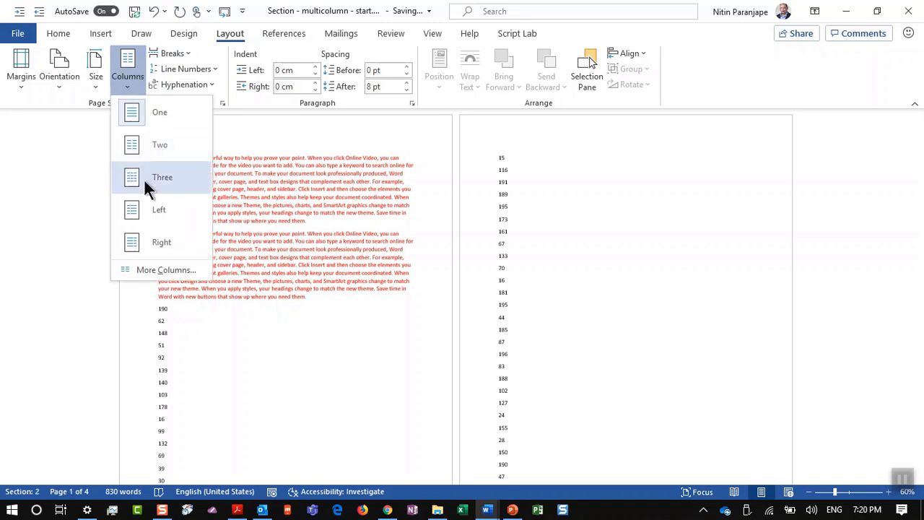
{"action": "left_click", "coordinate": [151, 268]}
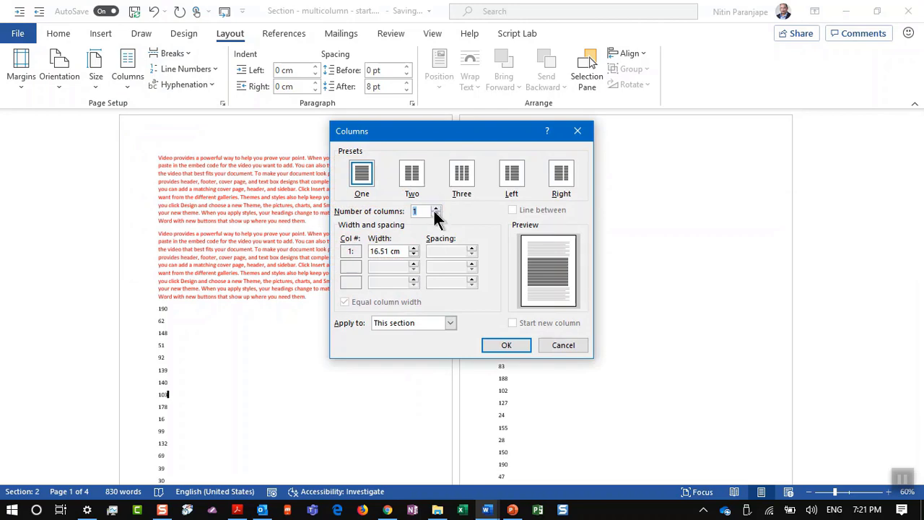
{"action": "left_click", "coordinate": [485, 345]}
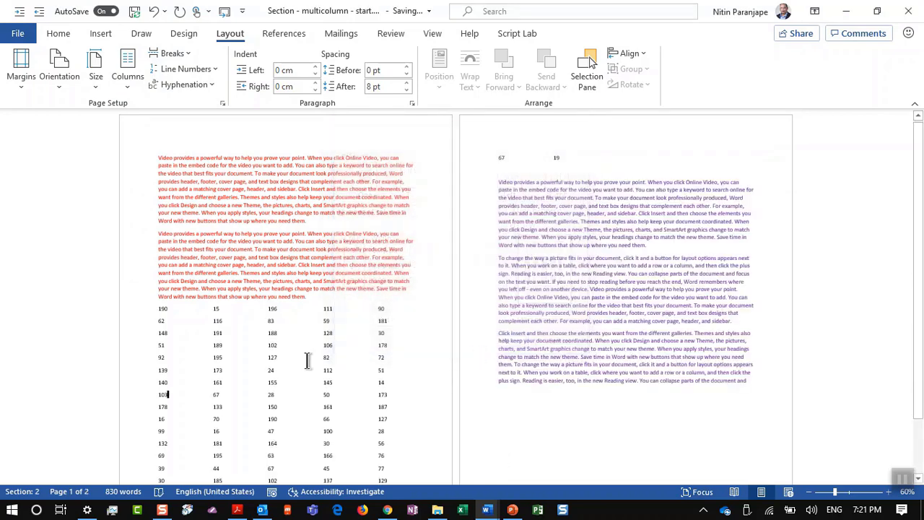
{"action": "scroll", "coordinate": [308, 361], "scroll_direction": "down", "scroll_amount": 1}
{"action": "scroll", "coordinate": [307, 360], "scroll_direction": "down", "scroll_amount": 1}
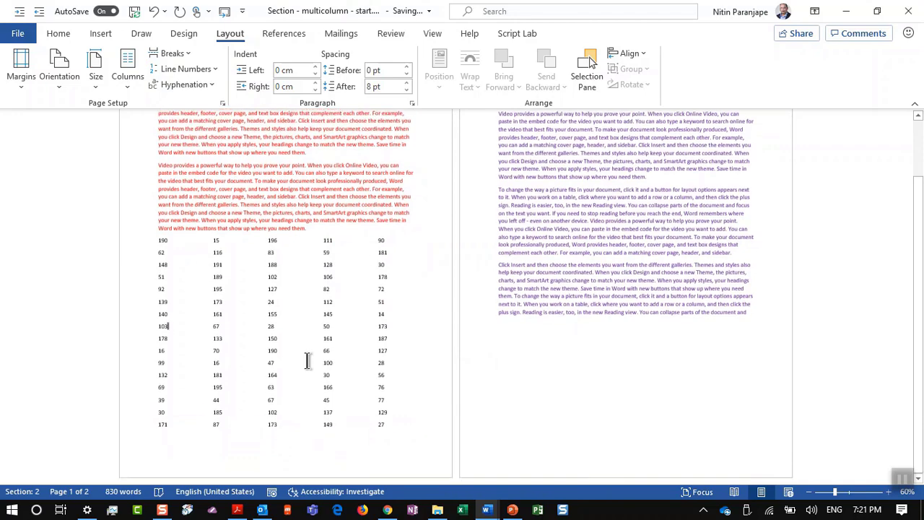
{"action": "scroll", "coordinate": [308, 361], "scroll_direction": "up", "scroll_amount": 3}
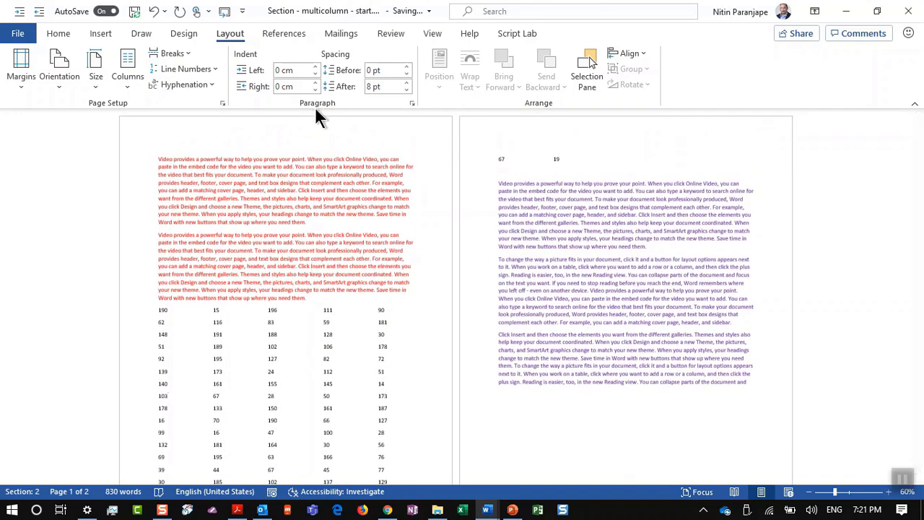
{"action": "scroll", "coordinate": [315, 110], "scroll_direction": "up", "scroll_amount": 1}
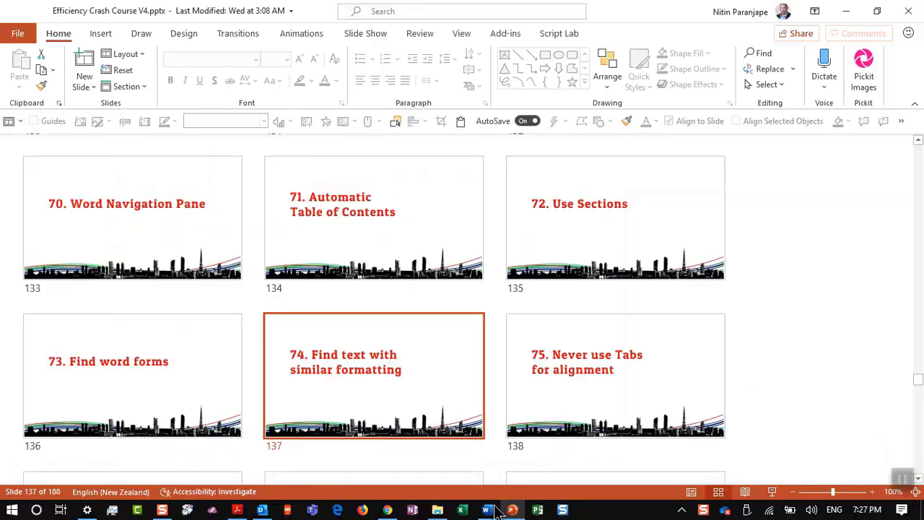
- In the find all word forms demo, use advanced Find to select 'look' in the Main Document
{"action": "mouse_move", "coordinate": [488, 509]}
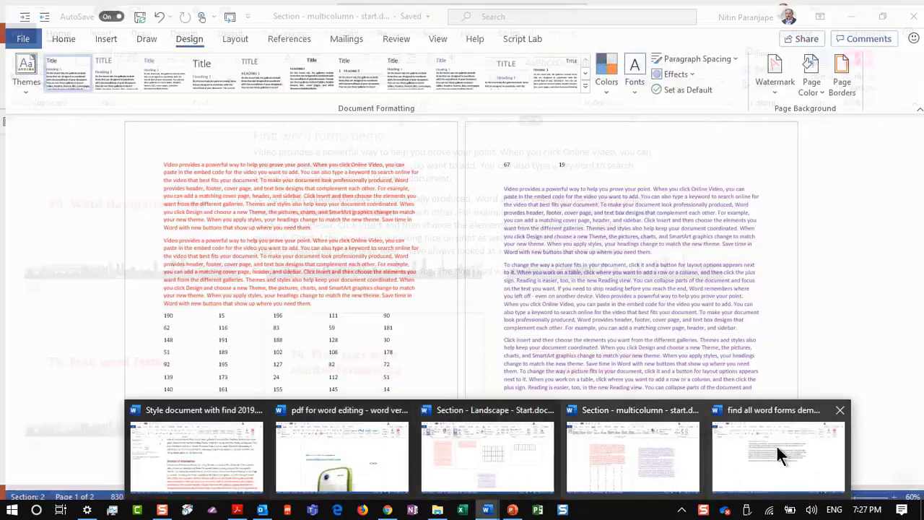
{"action": "left_click", "coordinate": [801, 444]}
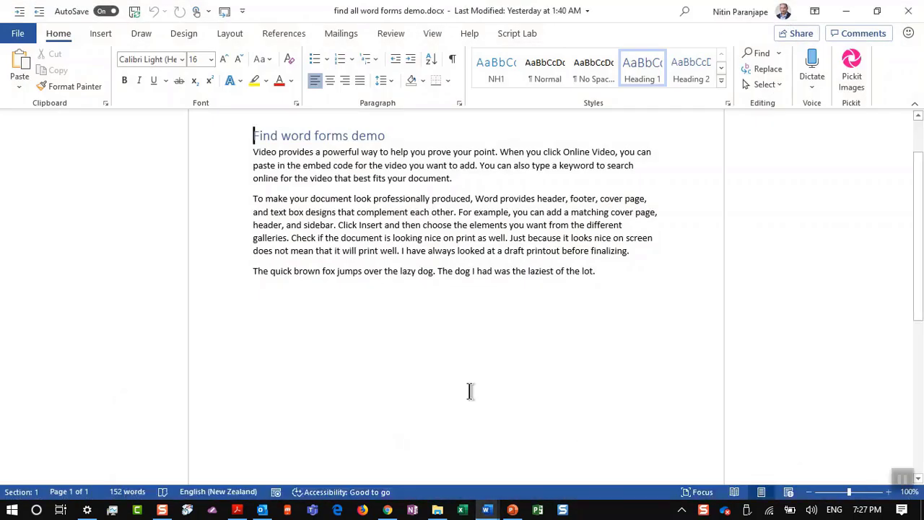
{"action": "double_click", "coordinate": [365, 202]}
{"action": "left_click", "coordinate": [371, 233]}
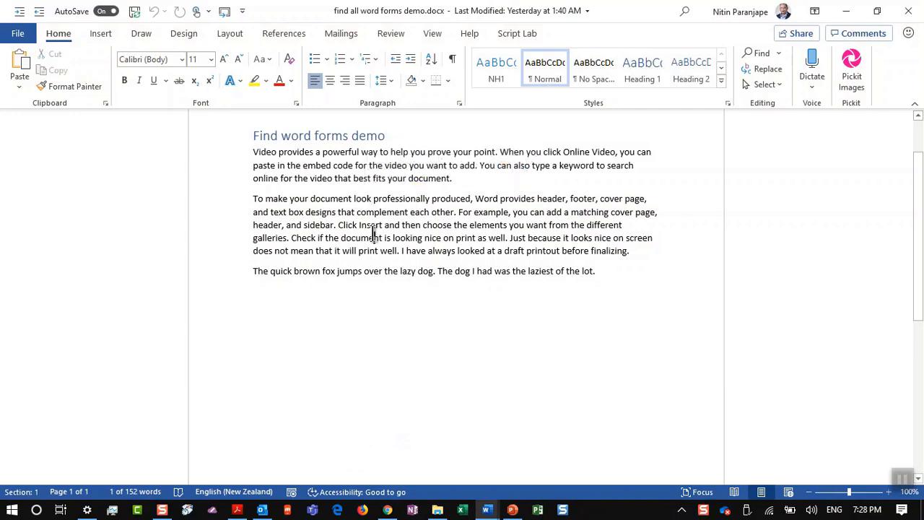
{"action": "key", "text": "ctrl+f"}
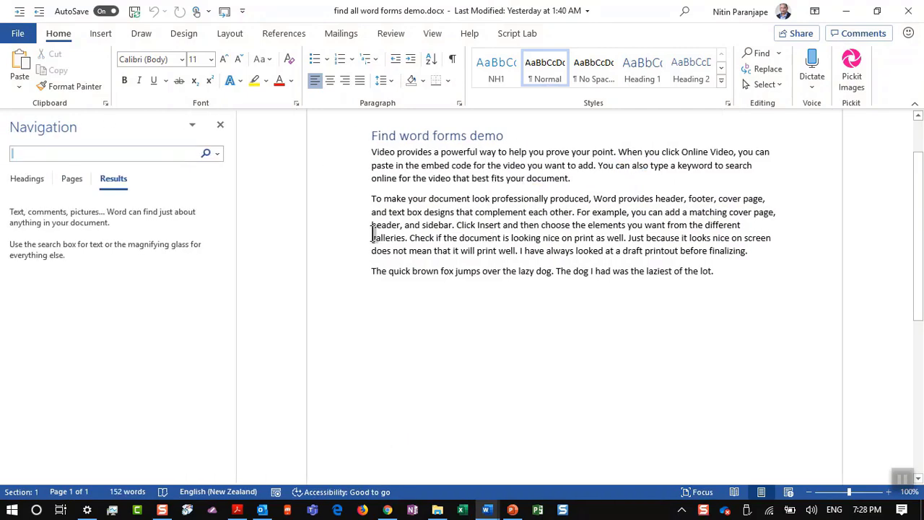
{"action": "left_click", "coordinate": [217, 153]}
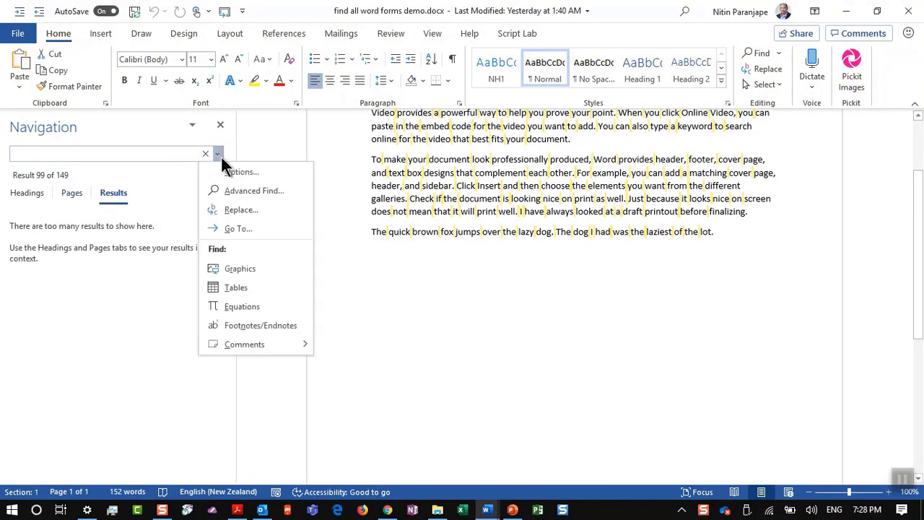
{"action": "left_click", "coordinate": [238, 190]}
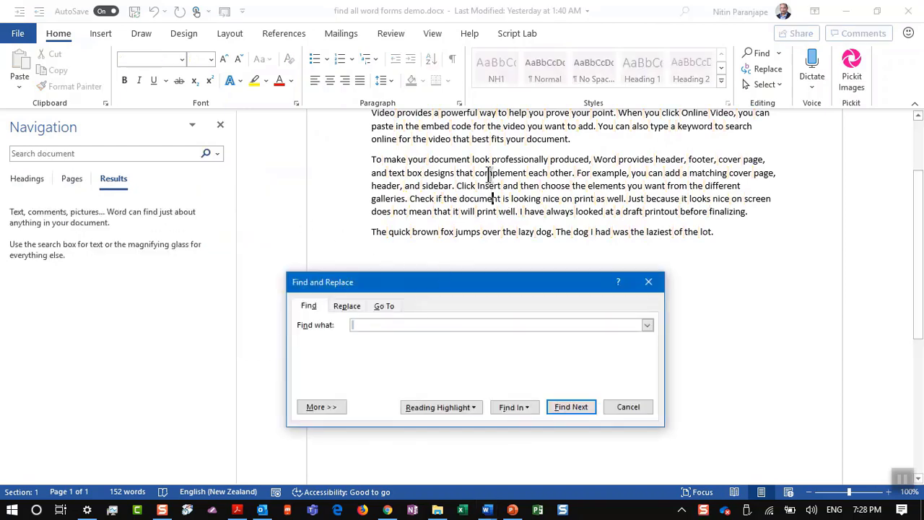
{"action": "type", "text": "look"}
{"action": "left_click", "coordinate": [516, 412]}
{"action": "left_click", "coordinate": [511, 422]}
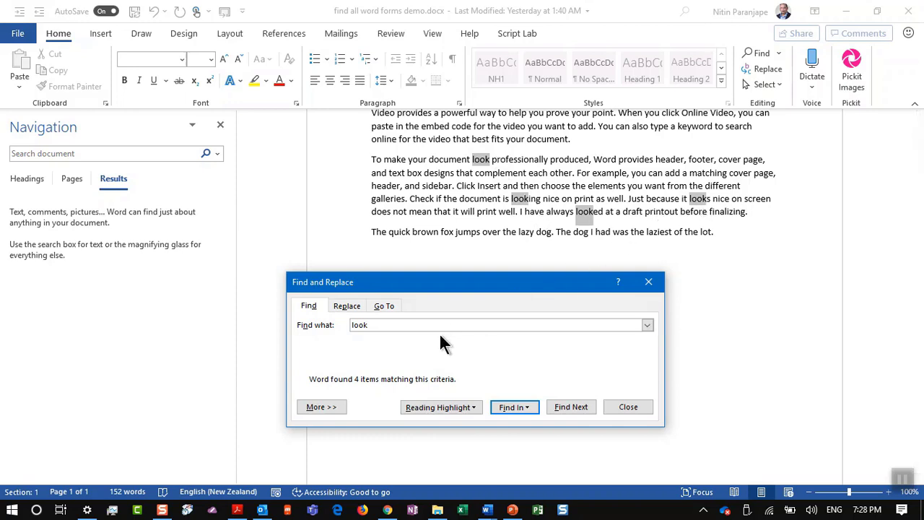
- Enable Find all word forms, reselect every match in the Main Document, and close Find
{"action": "left_click_drag", "start_coordinate": [439, 278], "coordinate": [477, 243]}
{"action": "left_click", "coordinate": [381, 370]}
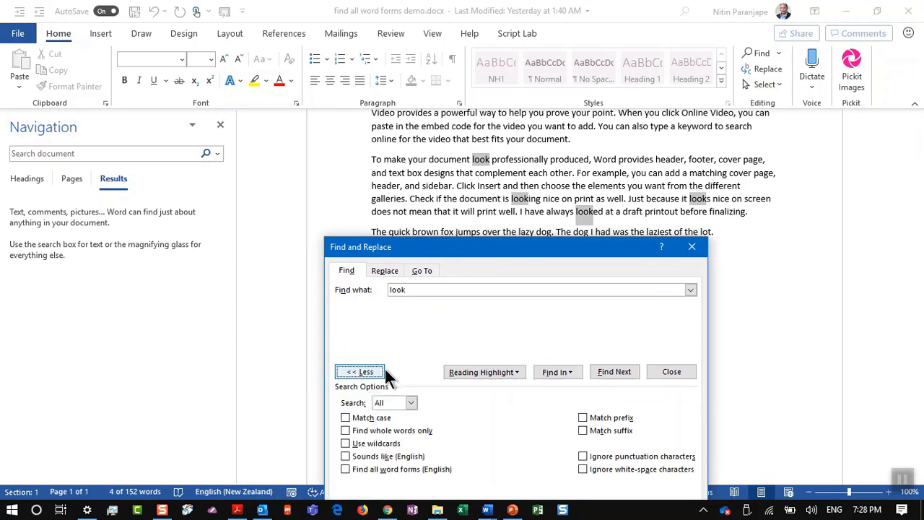
{"action": "left_click", "coordinate": [385, 468]}
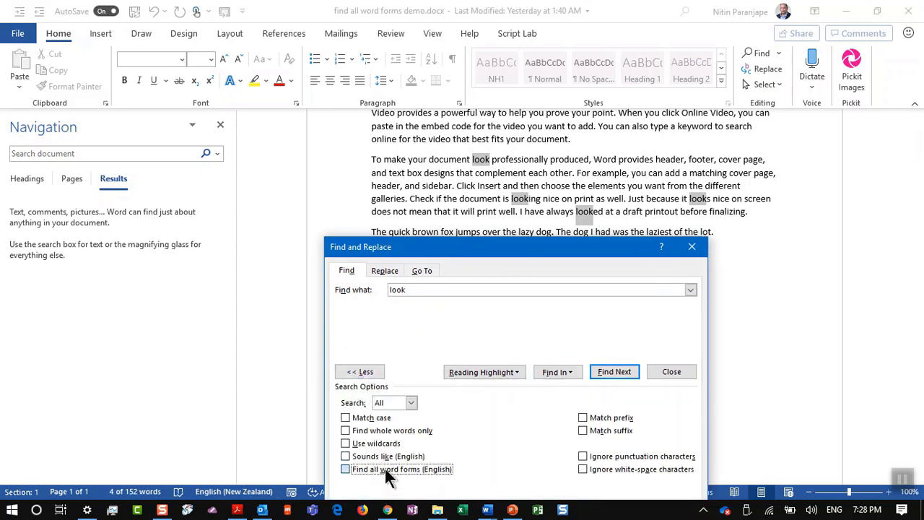
{"action": "left_click", "coordinate": [554, 371]}
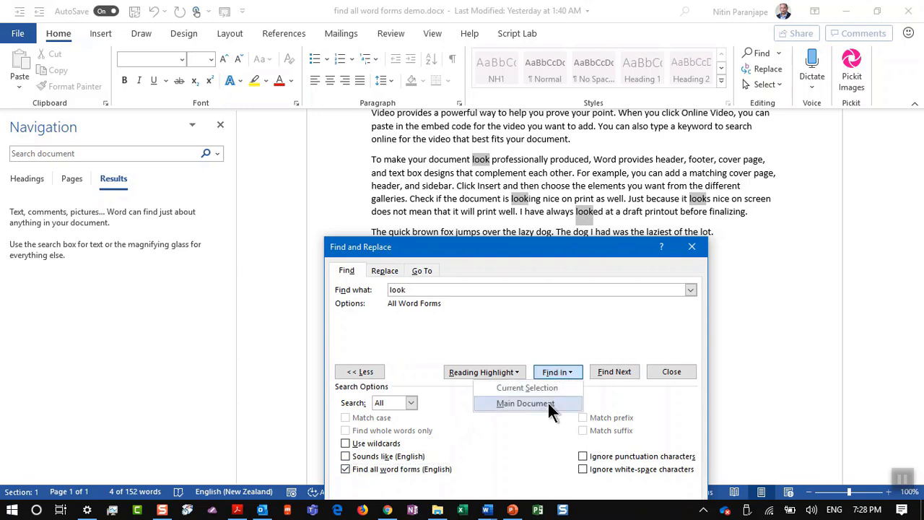
{"action": "left_click", "coordinate": [526, 404]}
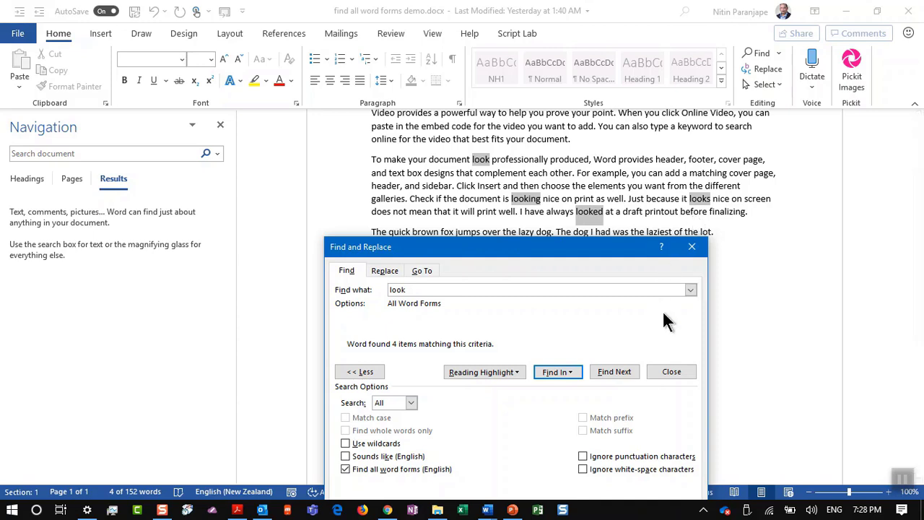
{"action": "left_click", "coordinate": [665, 382]}
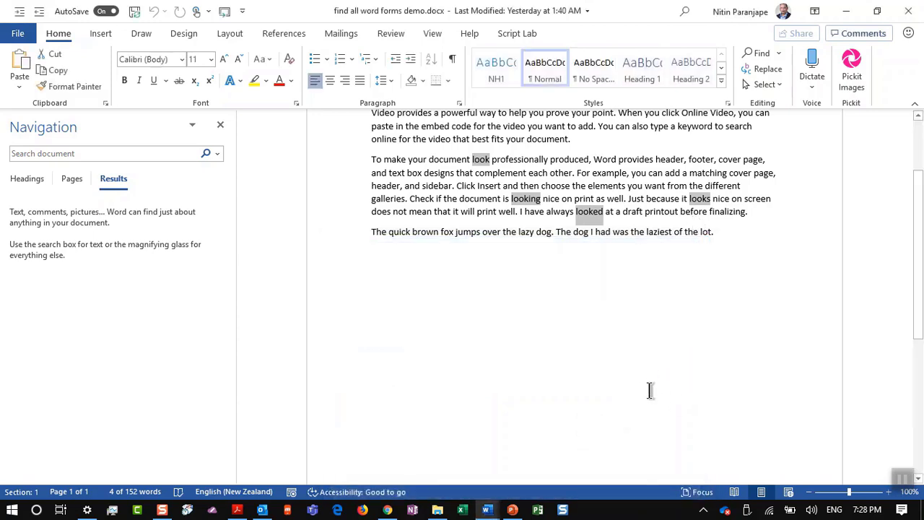
- Bring 'Style document with find 2019' forward and place the caret in the first red bold passage
{"action": "key", "text": "alt+Tab"}
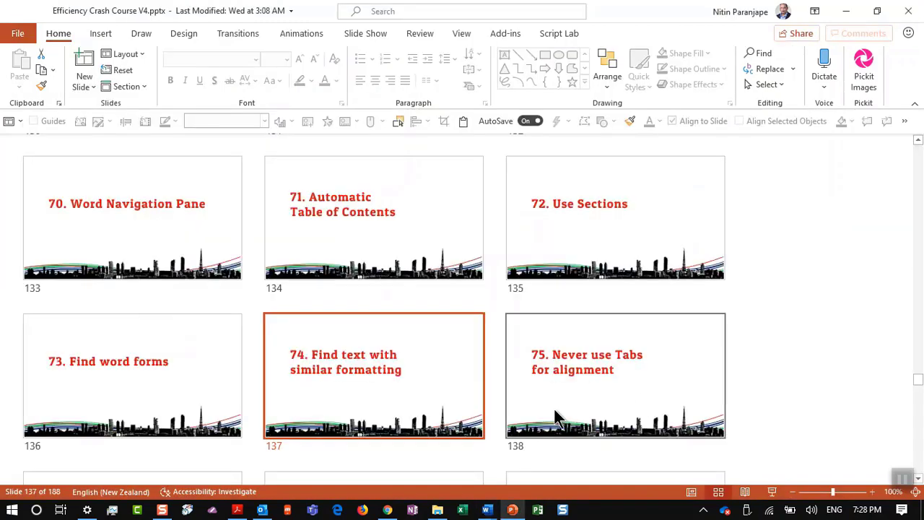
{"action": "key", "text": "alt+Tab"}
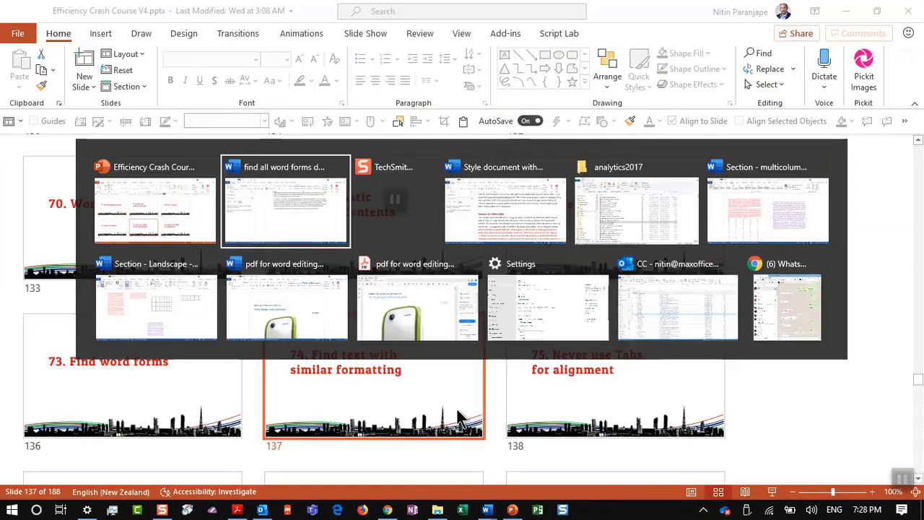
{"action": "key", "text": "alt+Tab"}
{"action": "key", "text": "alt+Tab"}
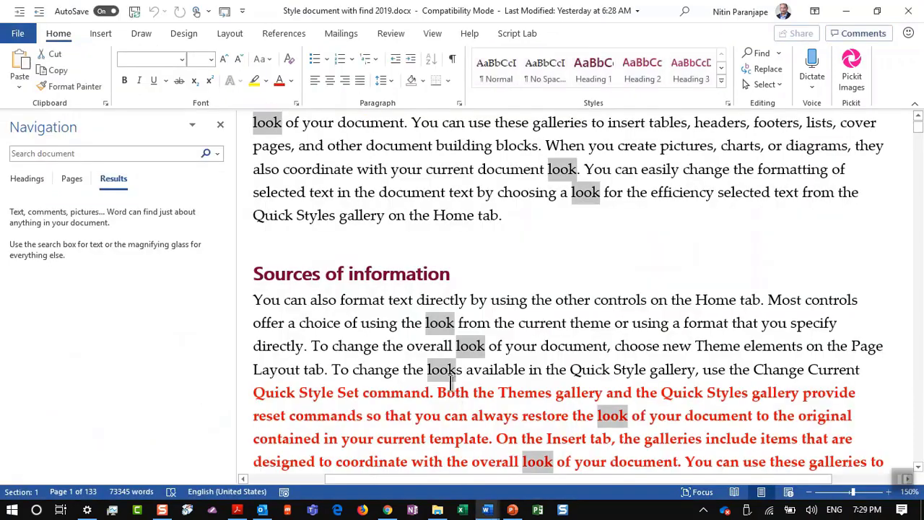
{"action": "left_click", "coordinate": [628, 276]}
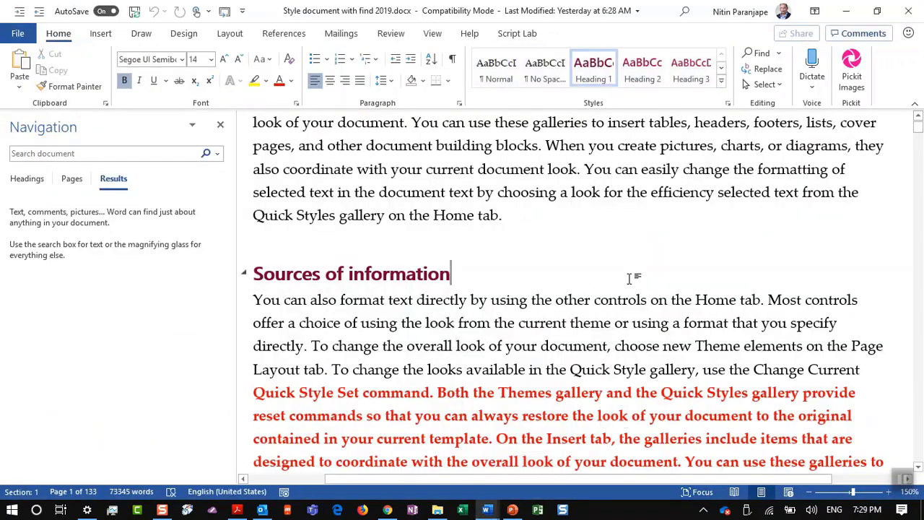
{"action": "scroll", "coordinate": [628, 277], "scroll_direction": "down", "scroll_amount": 5}
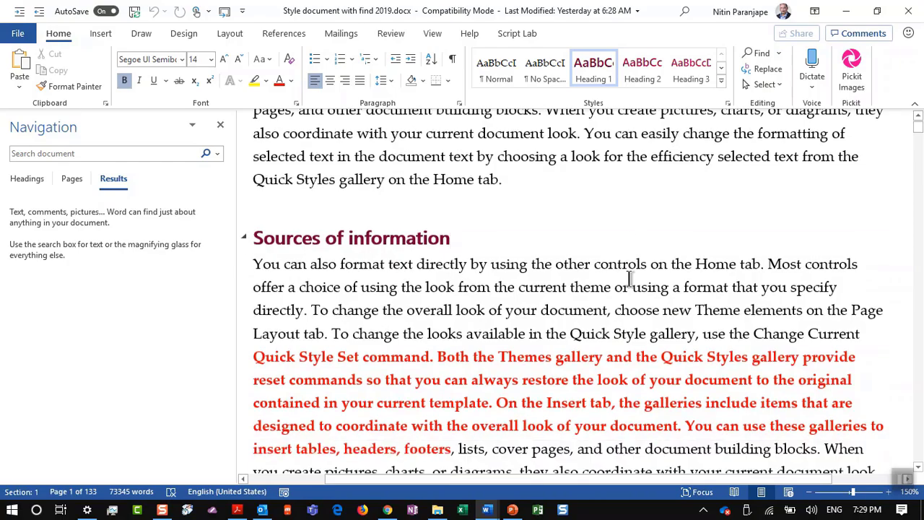
{"action": "scroll", "coordinate": [629, 276], "scroll_direction": "down", "scroll_amount": 6}
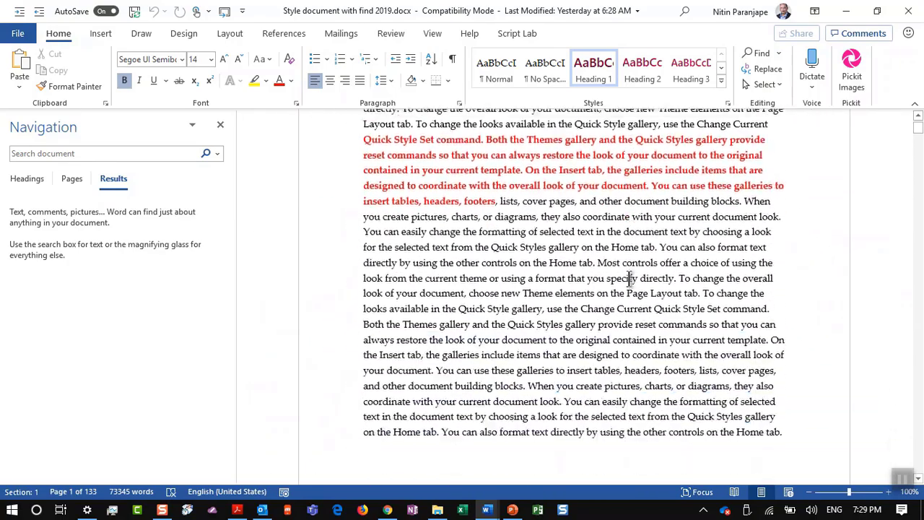
{"action": "scroll", "coordinate": [628, 278], "scroll_direction": "down", "scroll_amount": 7}
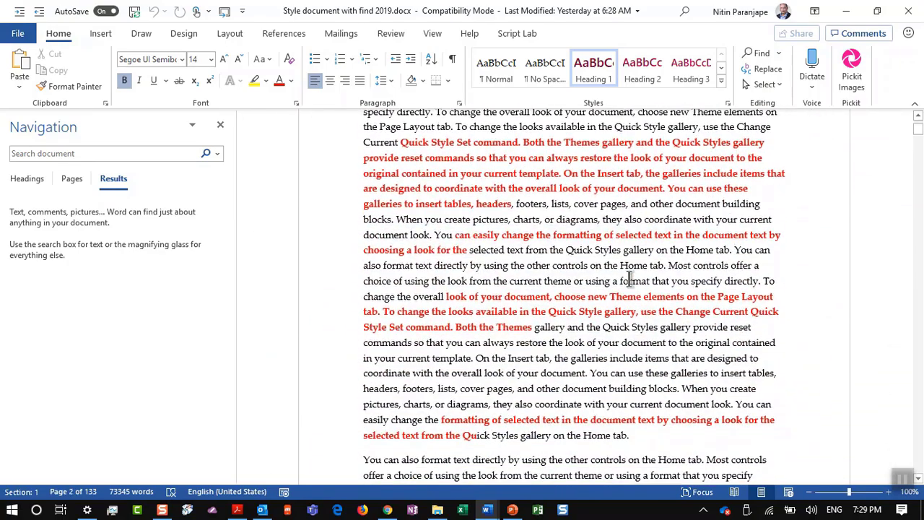
{"action": "scroll", "coordinate": [629, 279], "scroll_direction": "down", "scroll_amount": 7}
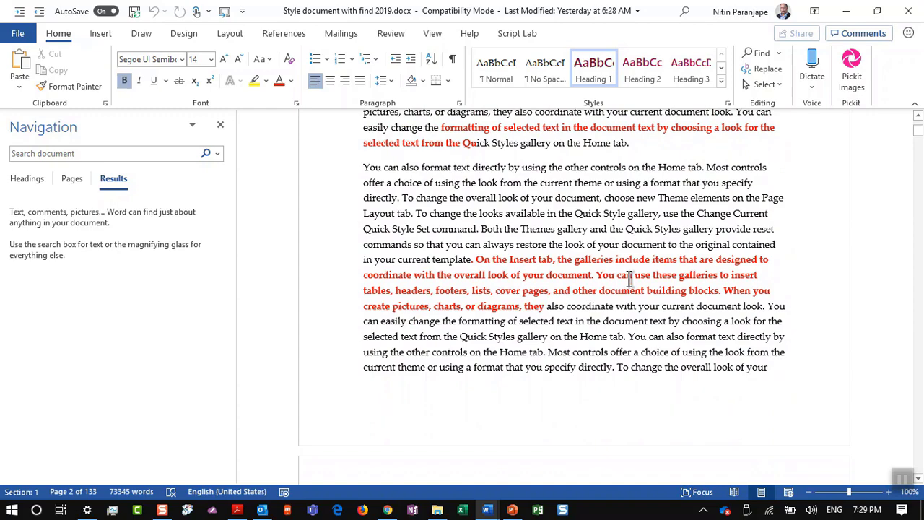
{"action": "scroll", "coordinate": [628, 279], "scroll_direction": "up", "scroll_amount": 10}
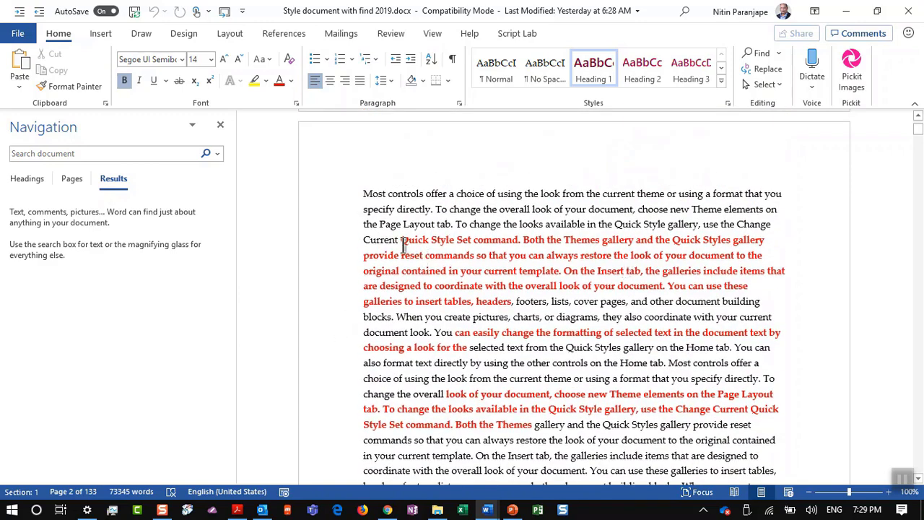
{"action": "left_click_drag", "start_coordinate": [401, 243], "coordinate": [513, 304]}
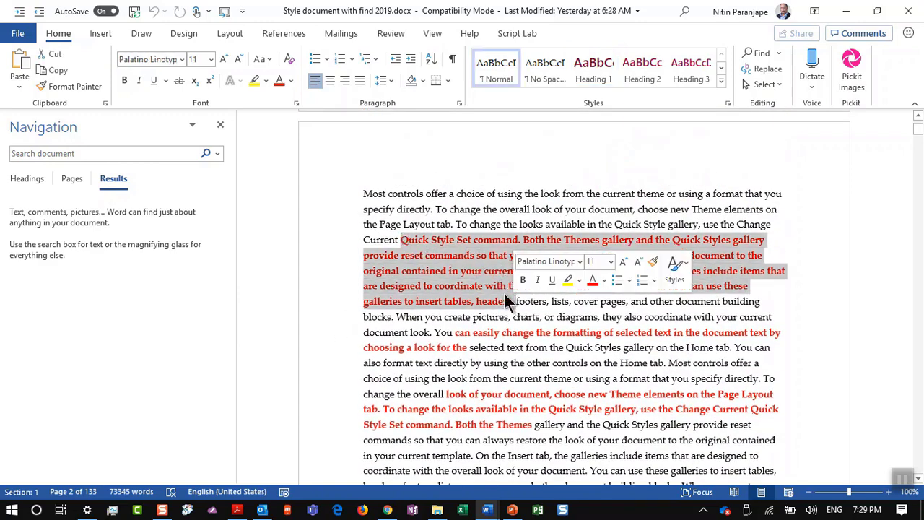
{"action": "left_click", "coordinate": [456, 230]}
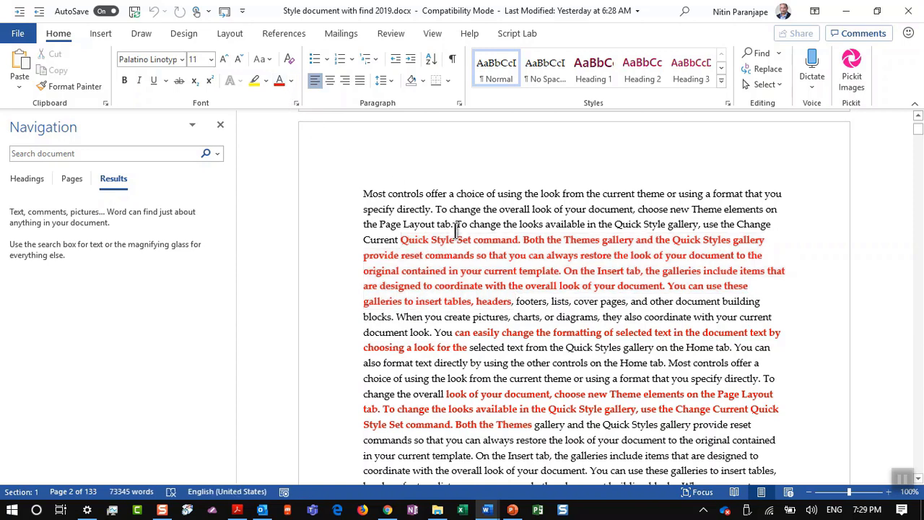
{"action": "left_click", "coordinate": [457, 255]}
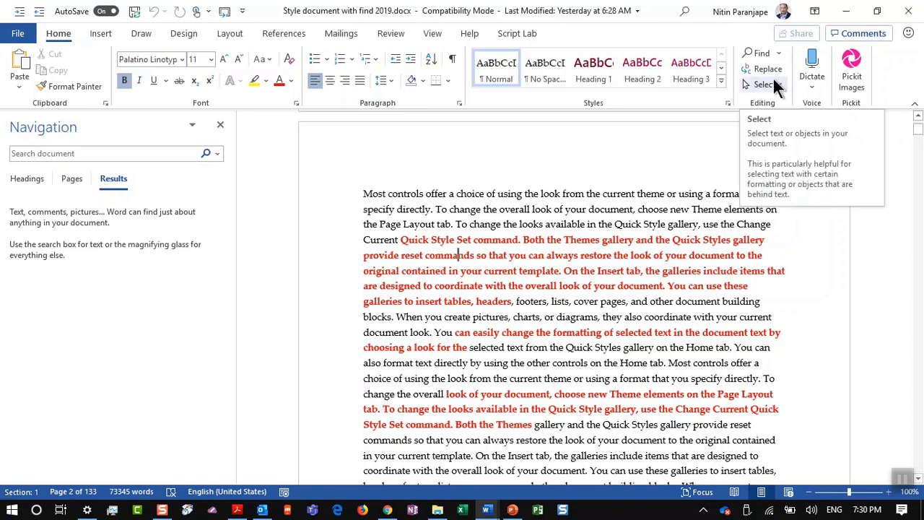
- Select all text with formatting similar to the red bold passage
{"action": "left_click", "coordinate": [764, 84]}
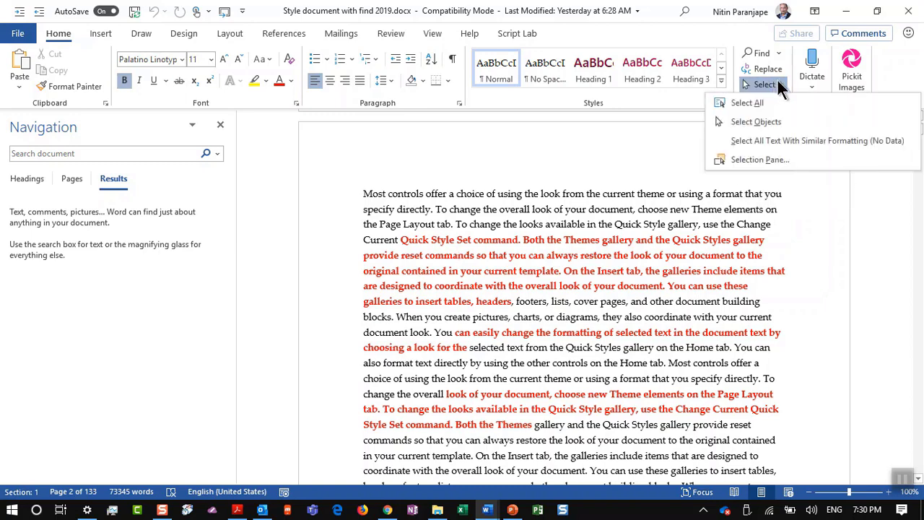
{"action": "left_click", "coordinate": [819, 143]}
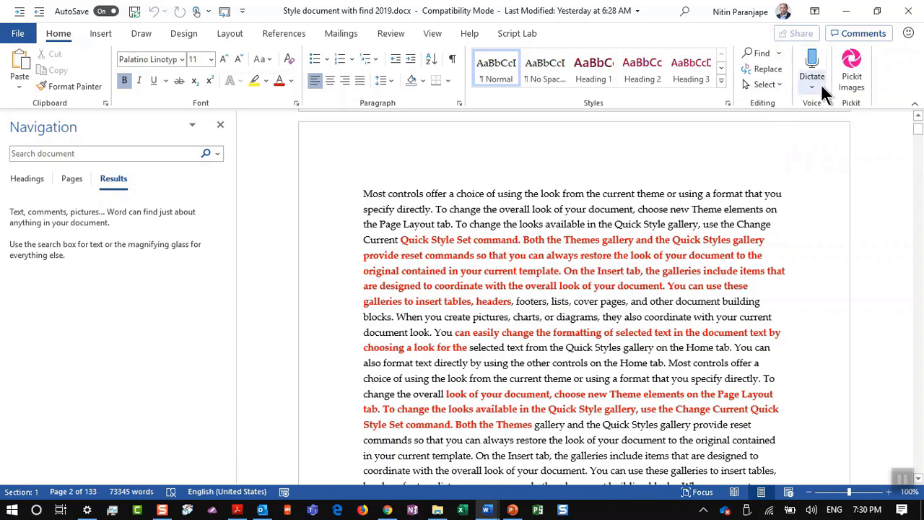
{"action": "left_click", "coordinate": [763, 85]}
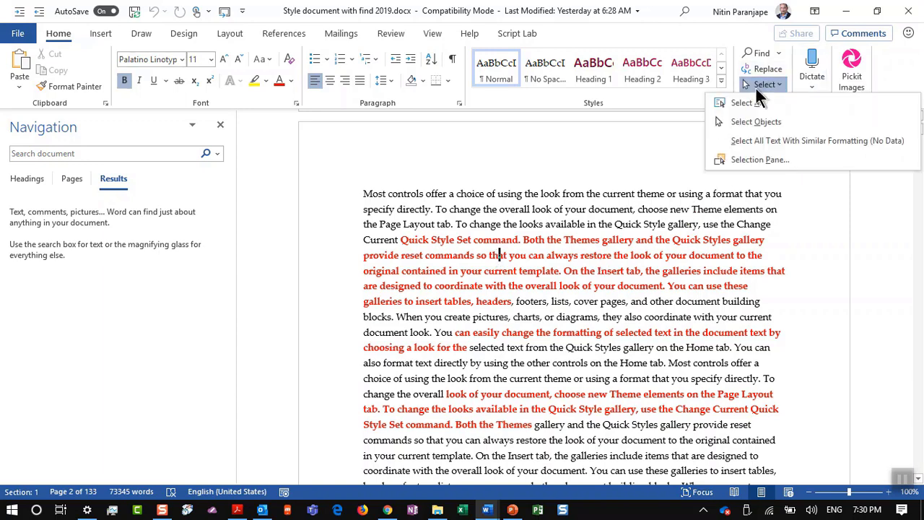
{"action": "left_click", "coordinate": [781, 145]}
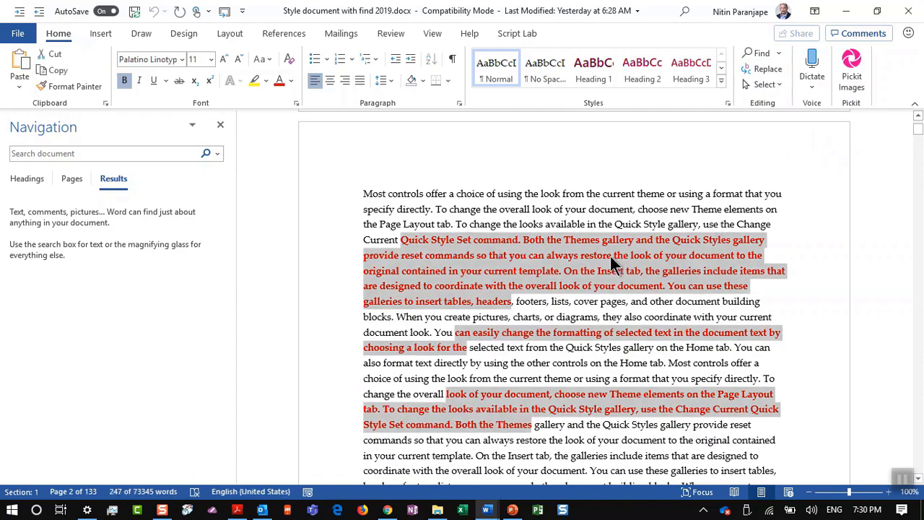
{"action": "scroll", "coordinate": [610, 263], "scroll_direction": "down", "scroll_amount": 9}
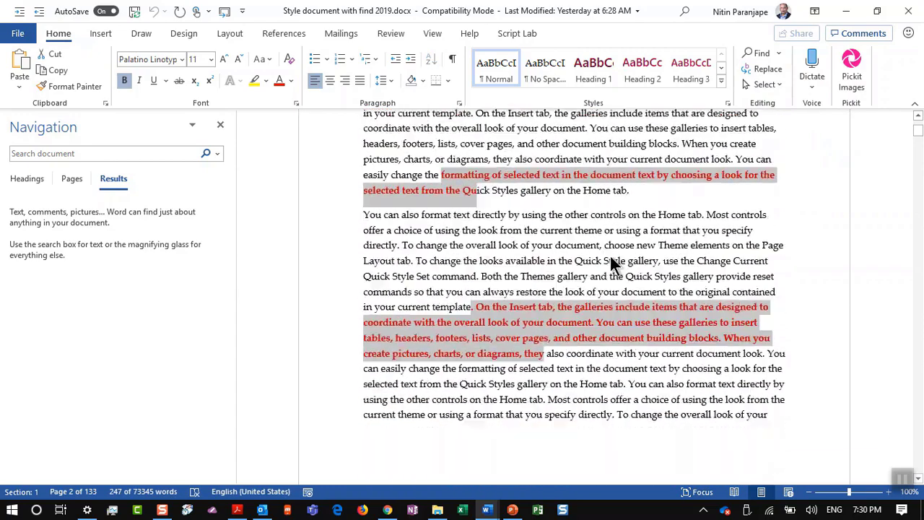
{"action": "scroll", "coordinate": [610, 263], "scroll_direction": "up", "scroll_amount": 4}
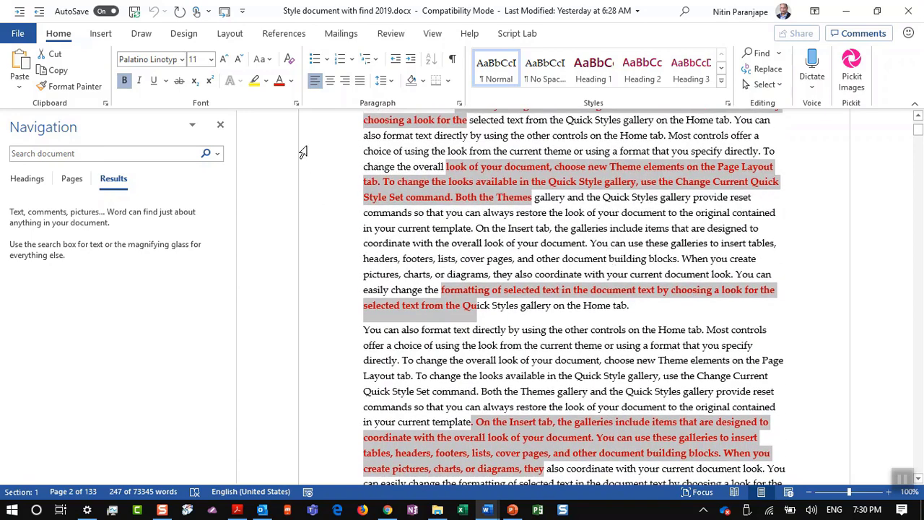
- Change the font colour of the selected passages to blue
{"action": "left_click", "coordinate": [290, 80]}
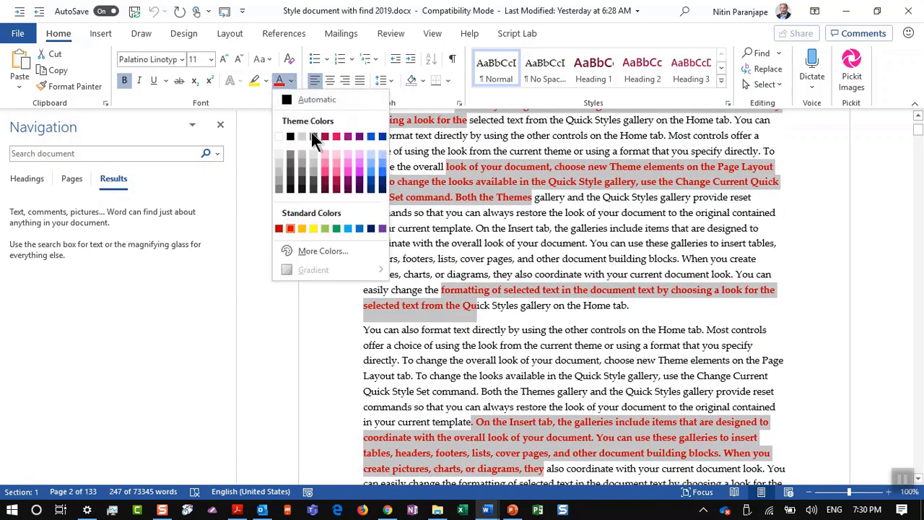
{"action": "left_click", "coordinate": [371, 137]}
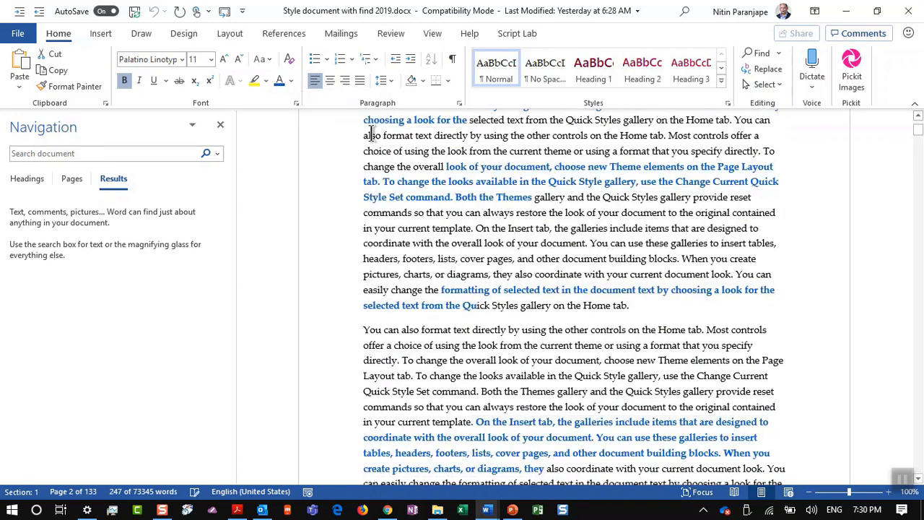
{"action": "left_click", "coordinate": [466, 243]}
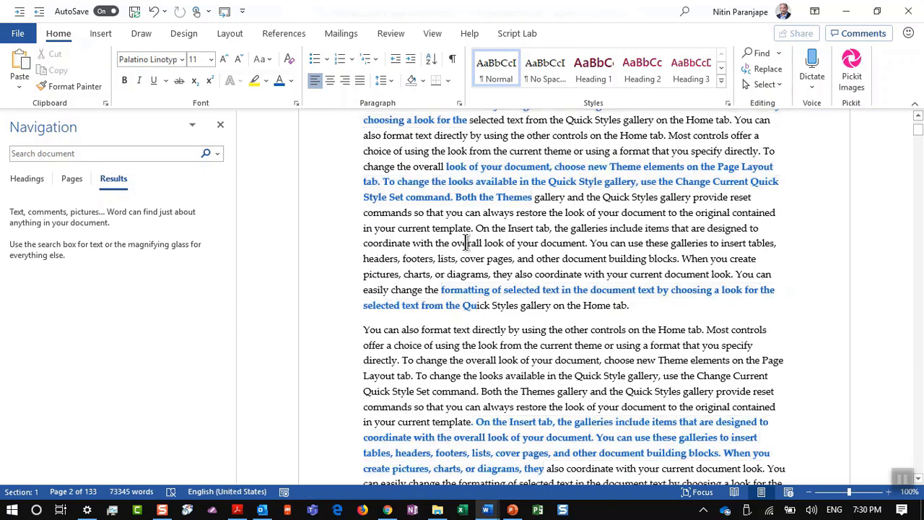
{"action": "key", "text": "alt+Tab"}
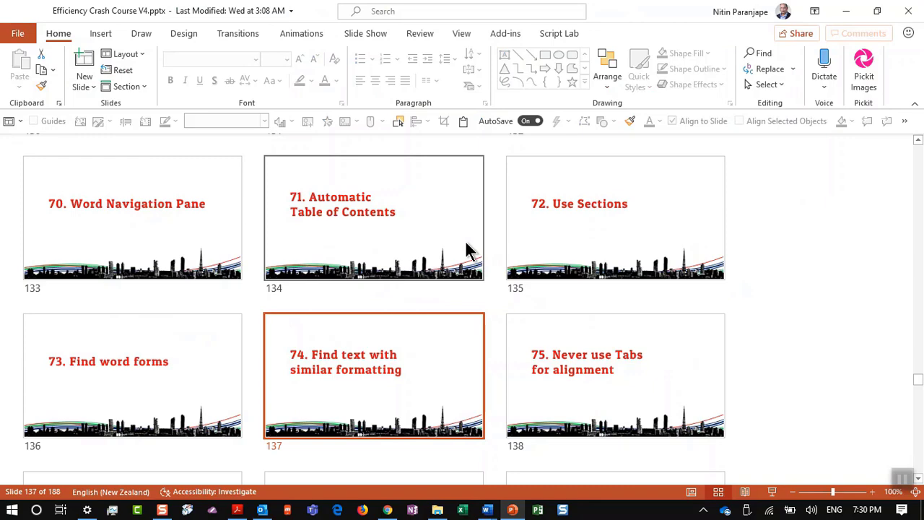
- Advance to the 'Never use Tabs for alignment' slide, then return to Word's blank Document1
{"action": "left_click", "coordinate": [556, 354]}
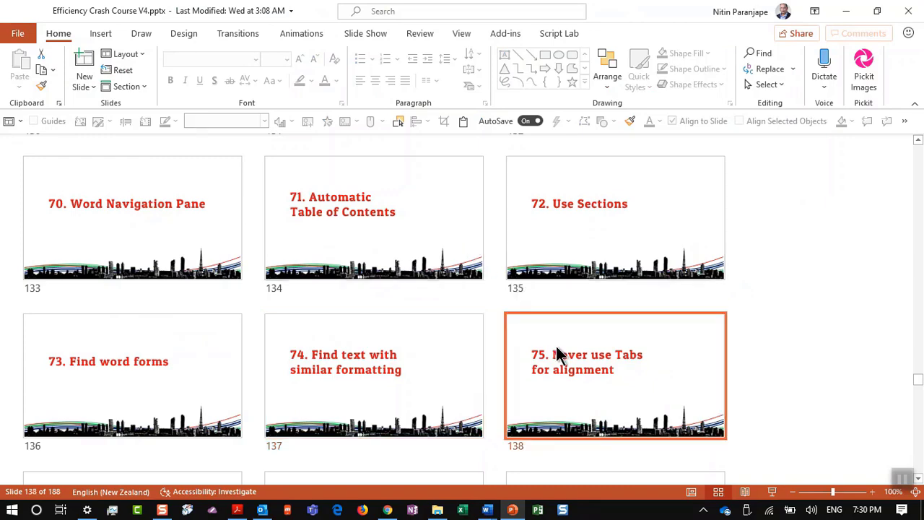
{"action": "left_click", "coordinate": [484, 514]}
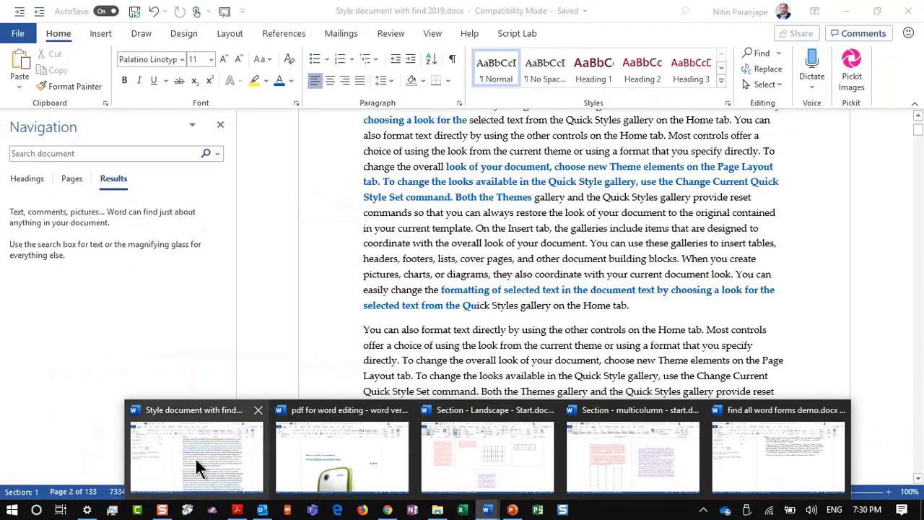
{"action": "left_click", "coordinate": [196, 459]}
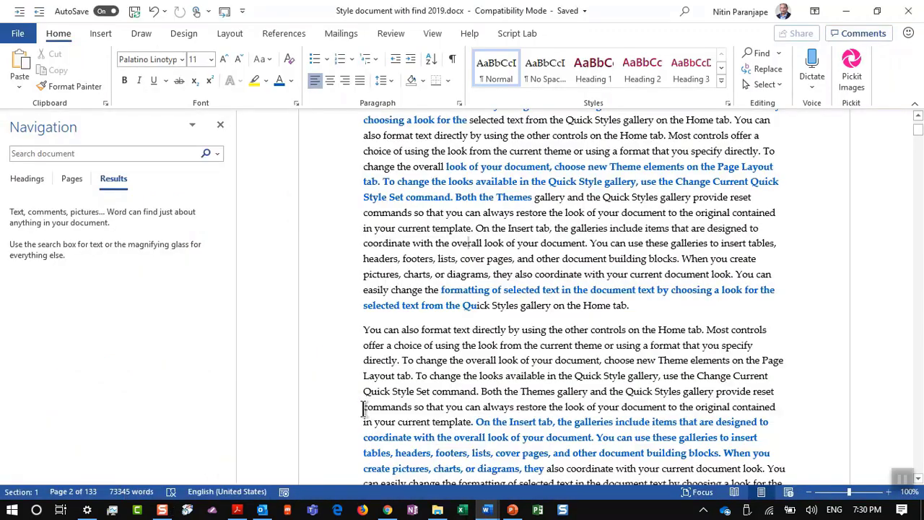
{"action": "key", "text": "ctrl+n"}
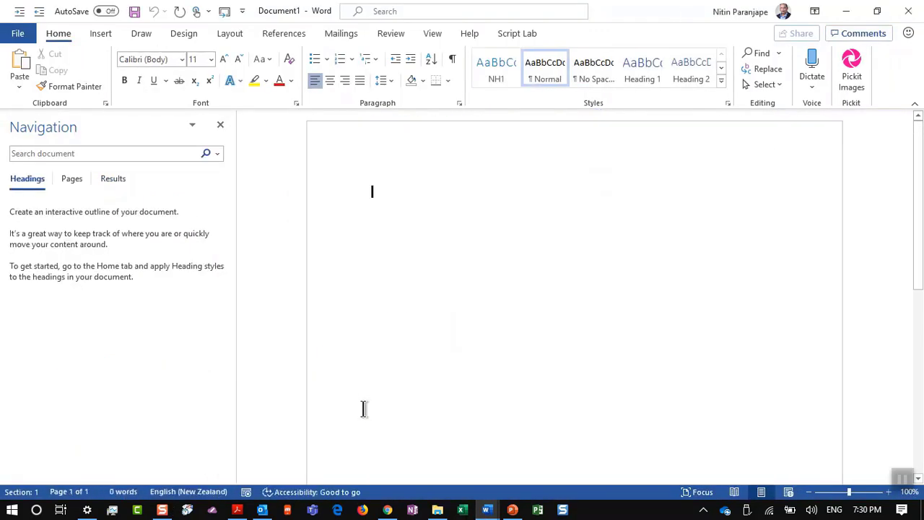
- Type a Name line and a Date of Birth line, aligning both colons with Tab stops
{"action": "type", "text": "Name"}
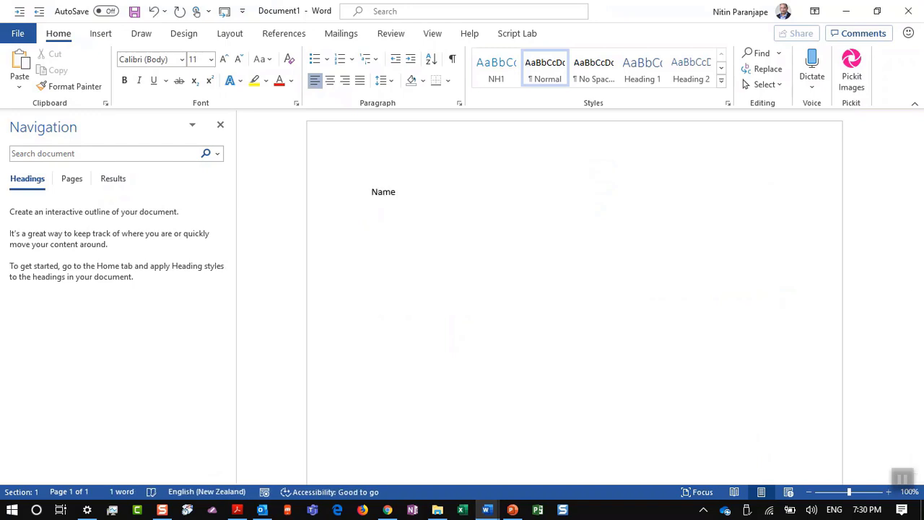
{"action": "key", "text": "Tab"}
{"action": "type", "text": ": N"}
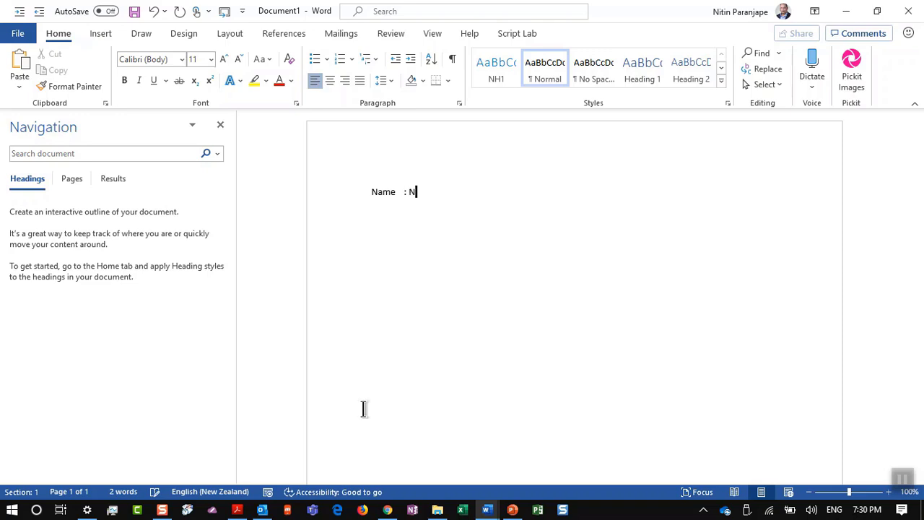
{"action": "type", "text": "itin"}
{"action": "key", "text": "Return"}
{"action": "type", "text": "Date of Bir"}
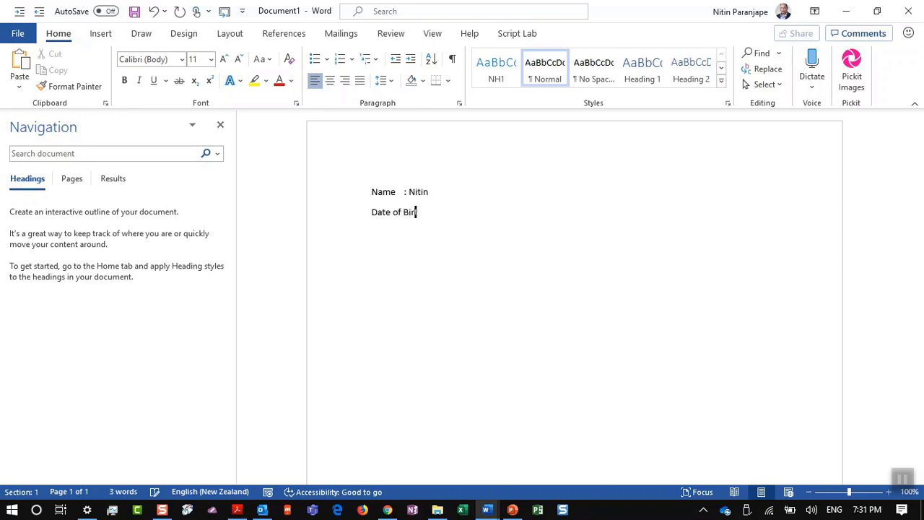
{"action": "type", "text": "th:"}
{"action": "key", "text": "BackSpace"}
{"action": "key", "text": "Tab"}
{"action": "type", "text": ":"}
{"action": "key", "text": "Up"}
{"action": "key", "text": "ctrl+Left"}
{"action": "key", "text": "Left"}
{"action": "key", "text": "Tab"}
- Delete all the typed text so Document1 is empty, and return to PowerPoint
{"action": "key", "text": "ctrl+a"}
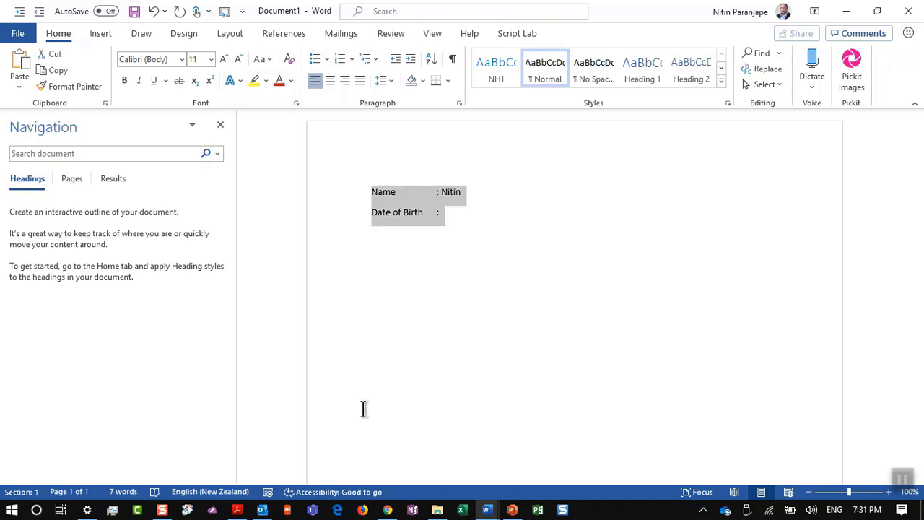
{"action": "key", "text": "Delete"}
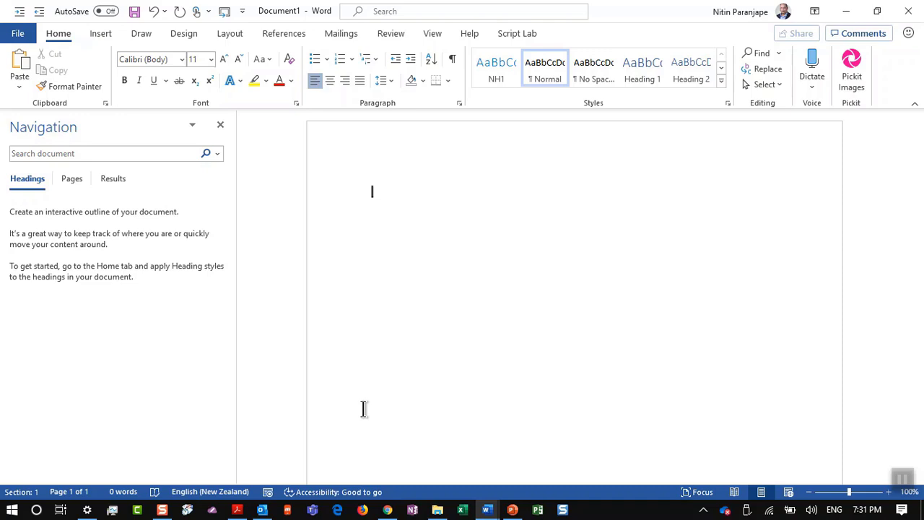
{"action": "key", "text": "alt+Tab"}
{"action": "key", "text": "alt+Tab"}
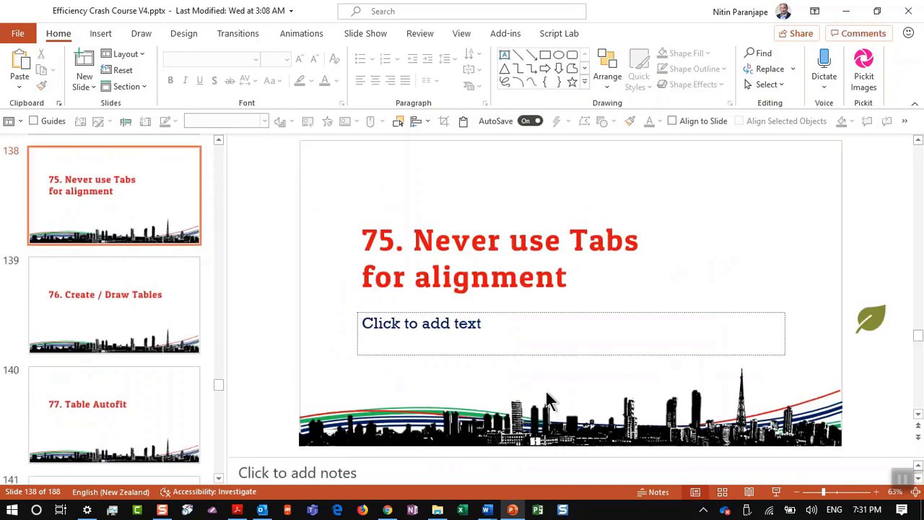
- Show slide 139, '76. Create / Draw Tables', then bring Word's empty Document1 to the front
{"action": "left_click", "coordinate": [157, 292]}
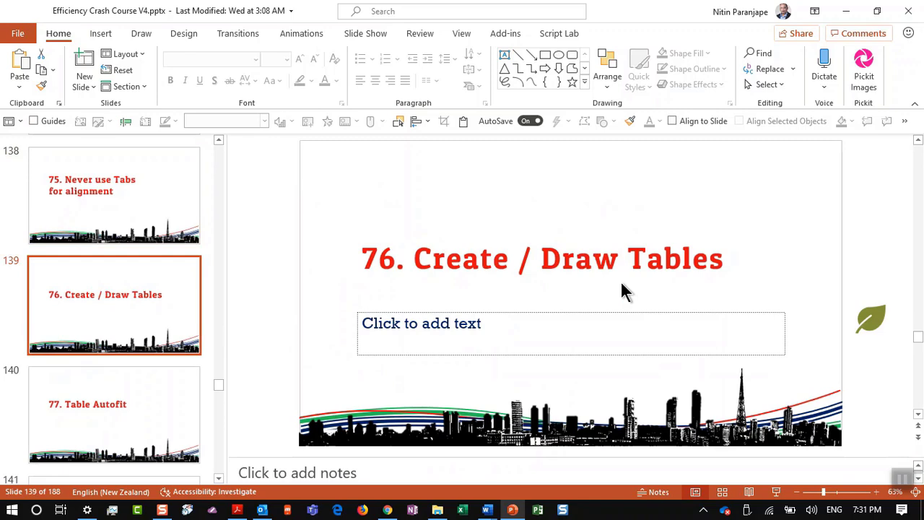
{"action": "left_click", "coordinate": [486, 509]}
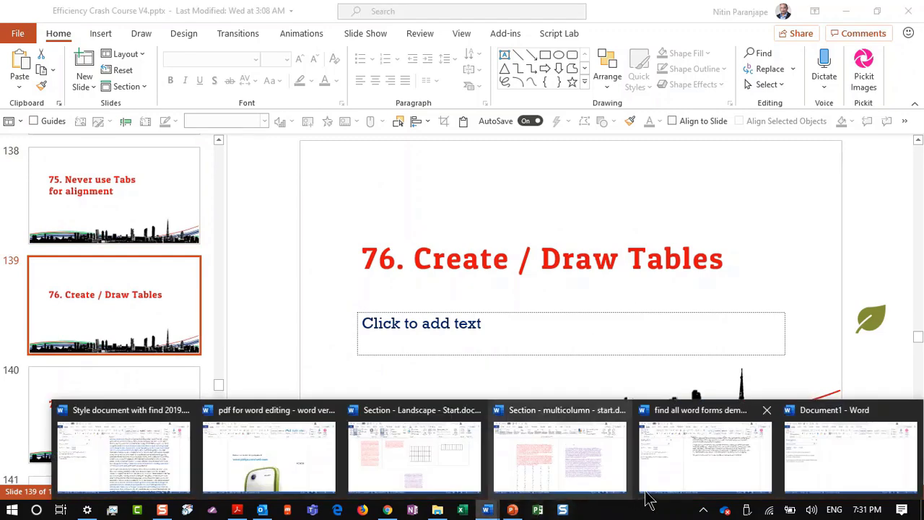
{"action": "left_click", "coordinate": [820, 456]}
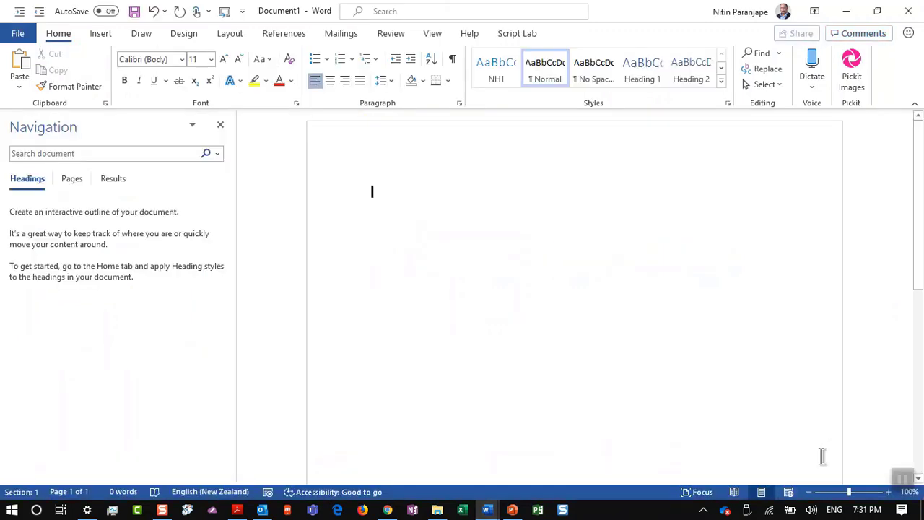
- Close the Navigation pane and insert a 3-column, 4-row table
{"action": "left_click", "coordinate": [220, 124]}
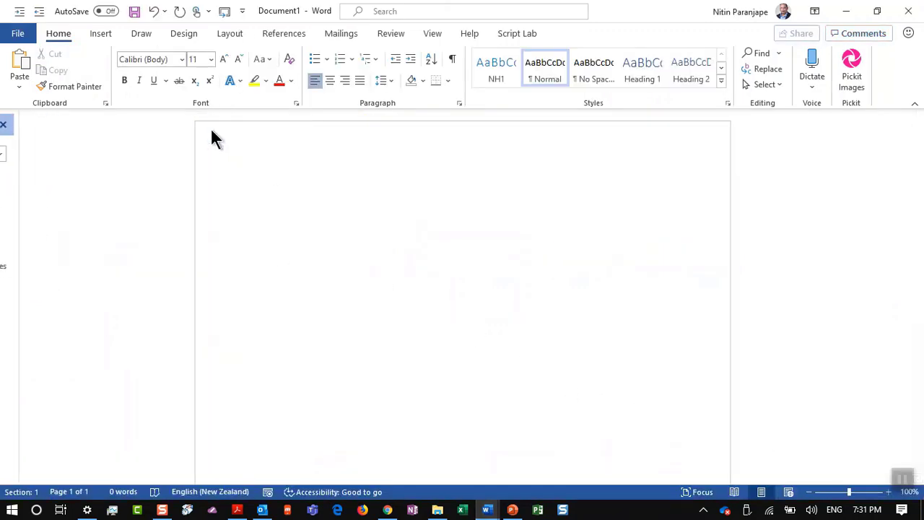
{"action": "left_click", "coordinate": [107, 33]}
{"action": "left_click", "coordinate": [98, 86]}
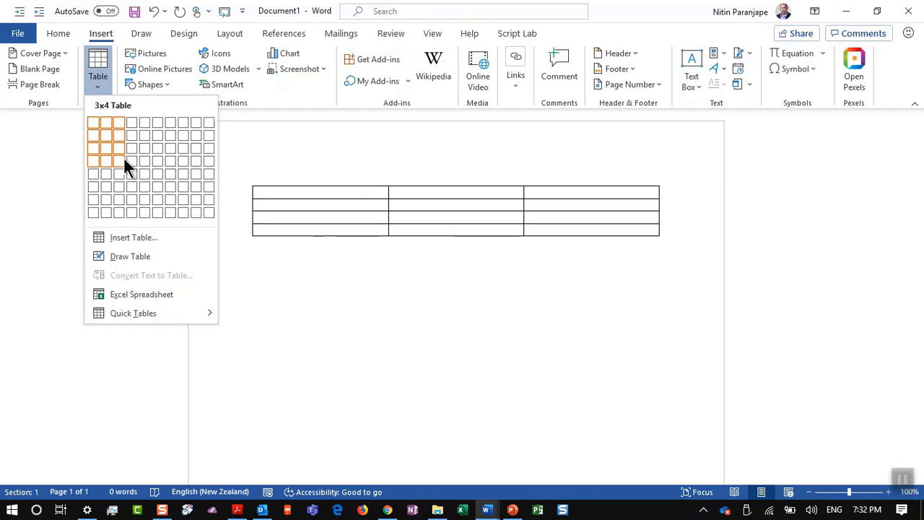
{"action": "left_click", "coordinate": [123, 156]}
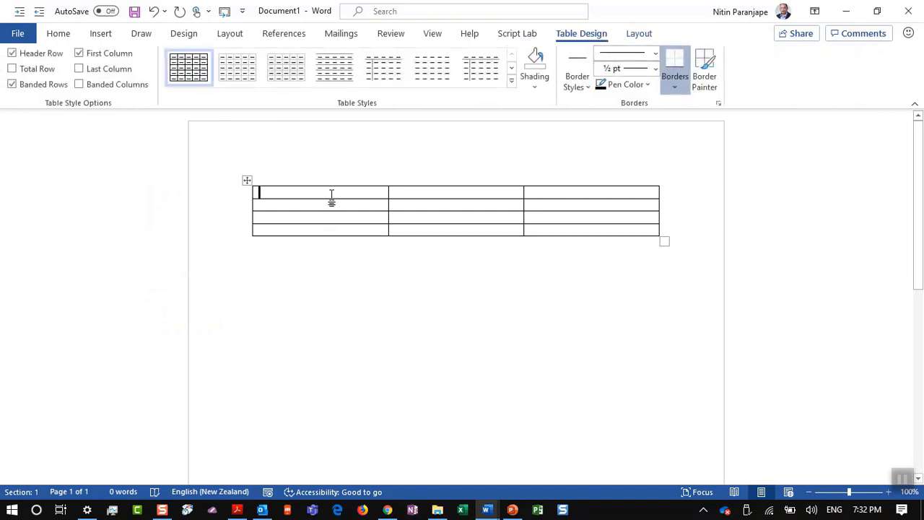
- Type the Name and Address labels and paste colons into the middle column's cells
{"action": "type", "text": "Name"}
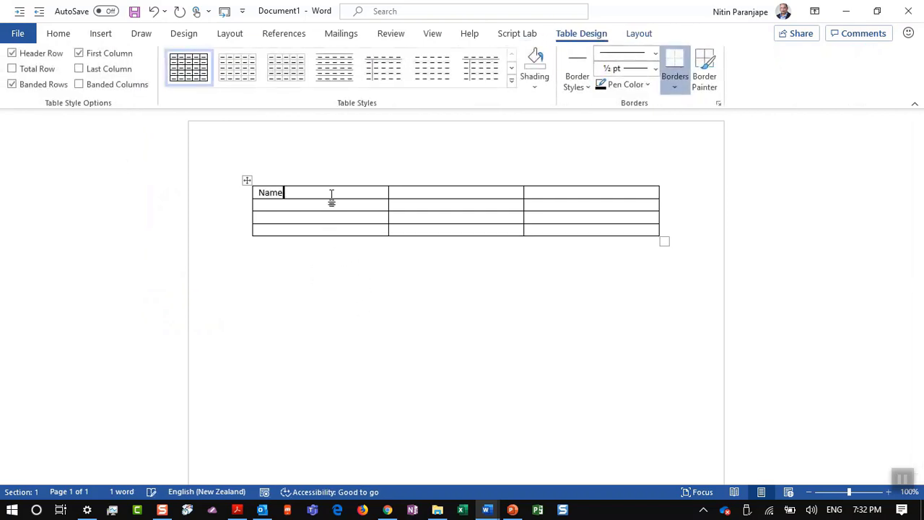
{"action": "key", "text": "Down"}
{"action": "type", "text": "Address"}
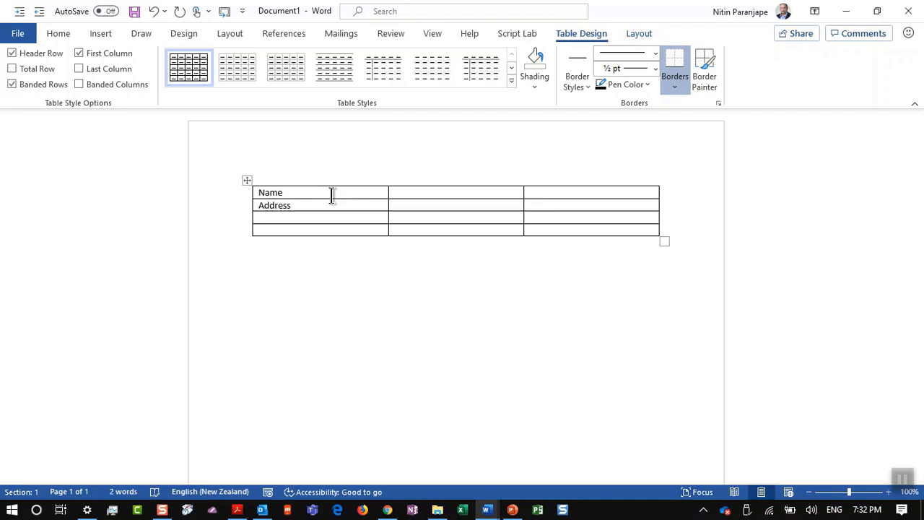
{"action": "key", "text": "Up"}
{"action": "key", "text": "Tab"}
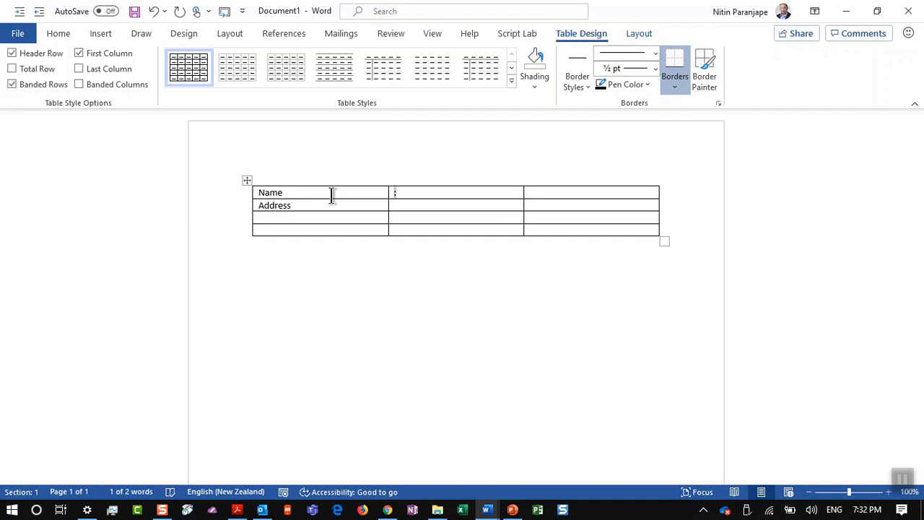
{"action": "key", "text": "Down"}
{"action": "key", "text": "Down"}
{"action": "key", "text": "Tab"}
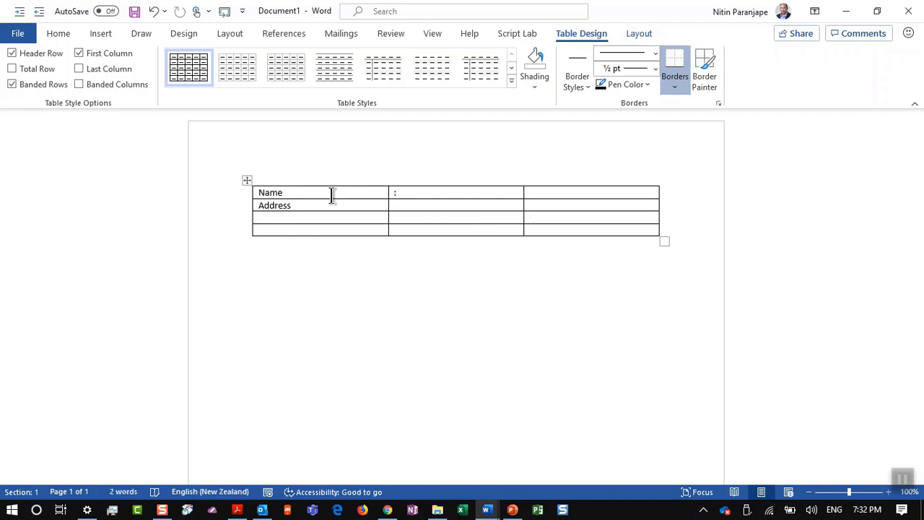
{"action": "key", "text": "Left"}
{"action": "key", "text": "Left"}
{"action": "key", "text": "Up"}
{"action": "key", "text": "Right"}
{"action": "key", "text": "Right"}
{"action": "key", "text": "Tab"}
{"action": "key", "text": "shift+Down"}
{"action": "key", "text": "shift+Down"}
{"action": "type", "text": ": : :"}
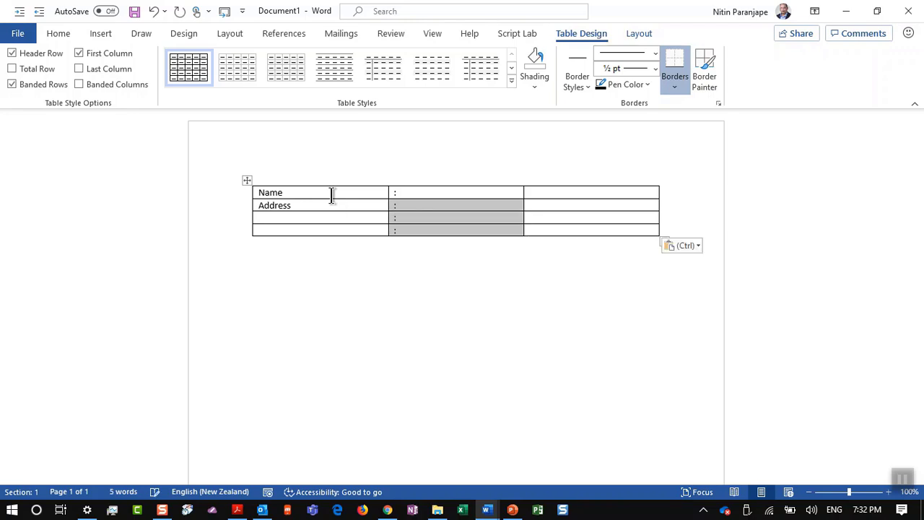
{"action": "key", "text": "Escape"}
- Add the Date of birth label and enter the person's name in row 1's value cell
{"action": "key", "text": "Left"}
{"action": "key", "text": "Left"}
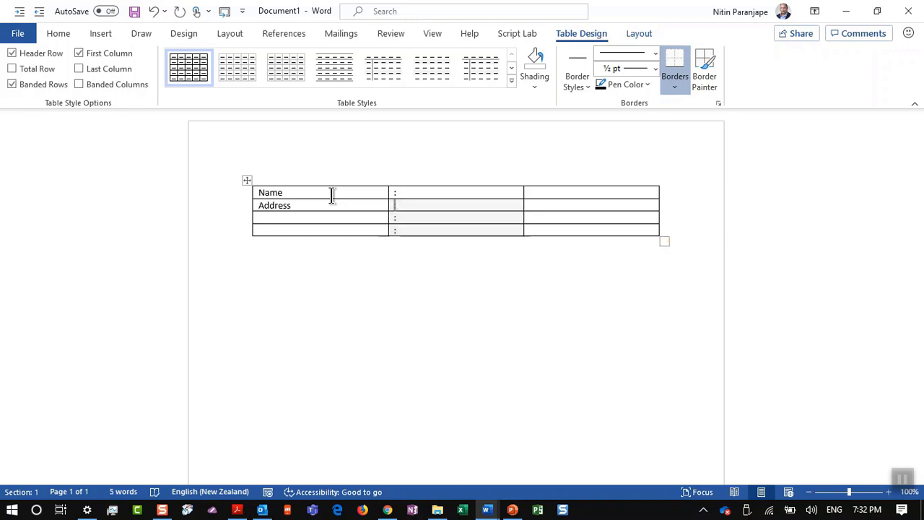
{"action": "key", "text": "Down"}
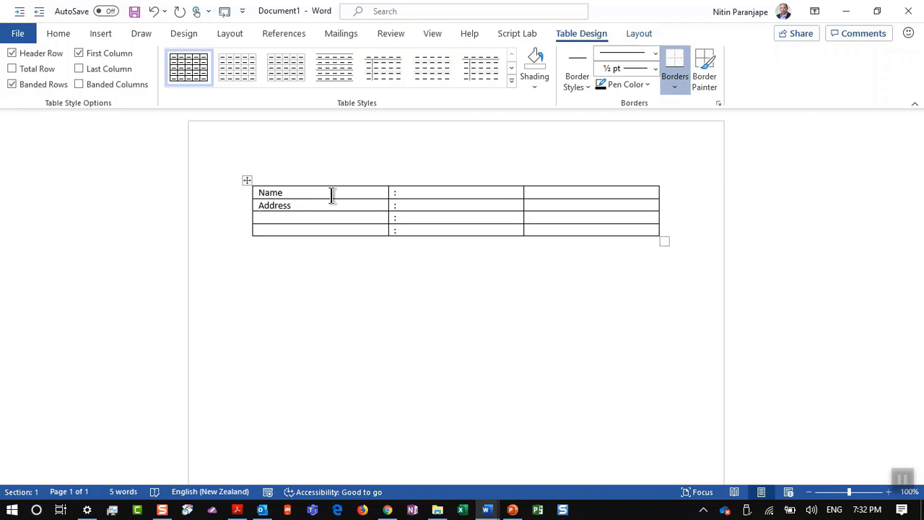
{"action": "type", "text": "Date of birth"}
{"action": "key", "text": "Up"}
{"action": "key", "text": "Up"}
{"action": "key", "text": "Tab"}
{"action": "key", "text": "Tab"}
{"action": "type", "text": "Nitin"}
- Enter the city in the Address value cell and move the birth date into the Date of birth row
{"action": "key", "text": "Tab"}
{"action": "key", "text": "Tab"}
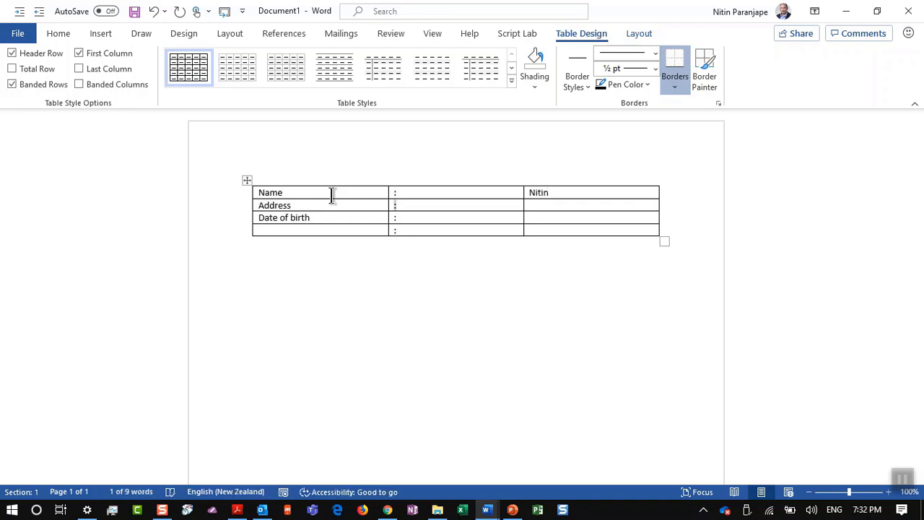
{"action": "key", "text": "Tab"}
{"action": "type", "text": "10 Ap"}
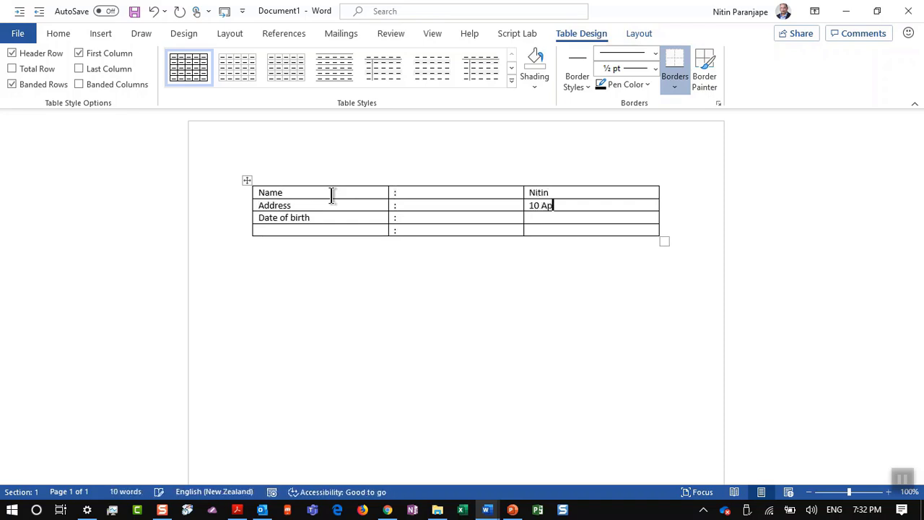
{"action": "type", "text": "r"}
{"action": "key", "text": "Tab"}
{"action": "key", "text": "shift+Tab"}
{"action": "key", "text": "ctrl+c"}
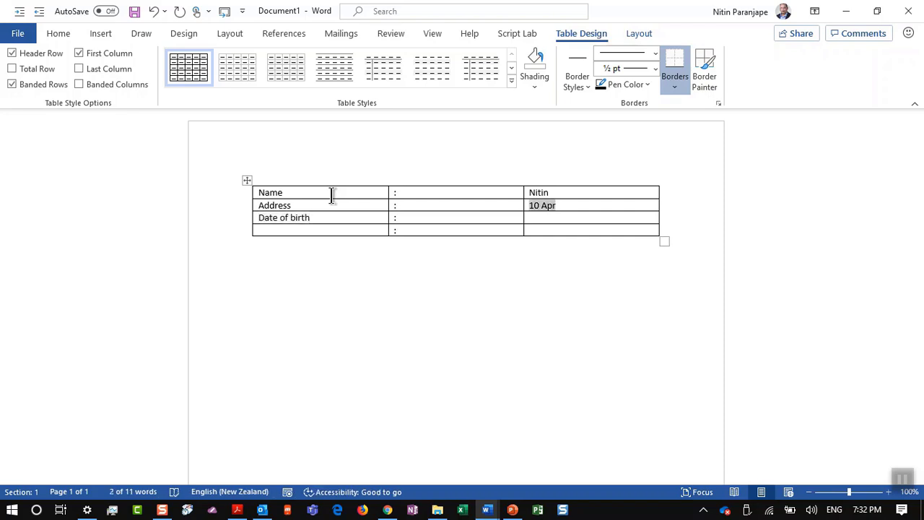
{"action": "key", "text": "Delete"}
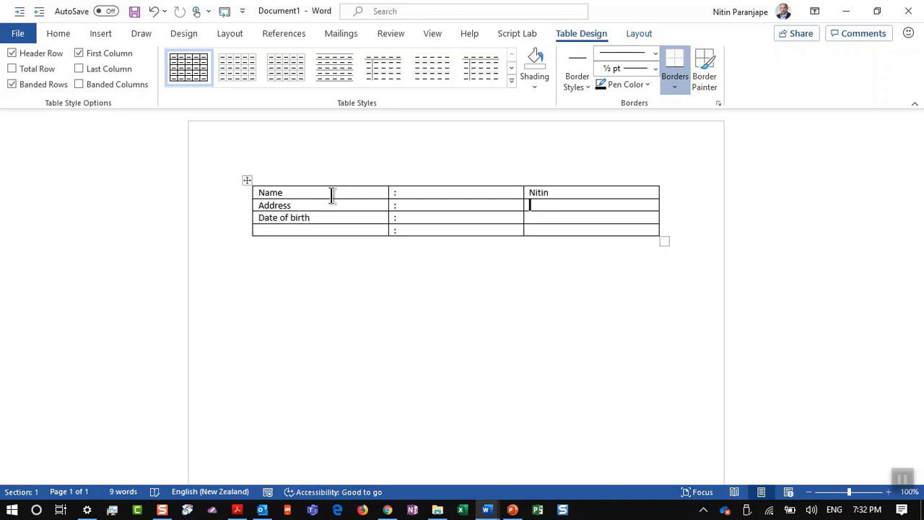
{"action": "type", "text": "Mumbai"}
{"action": "key", "text": "Tab"}
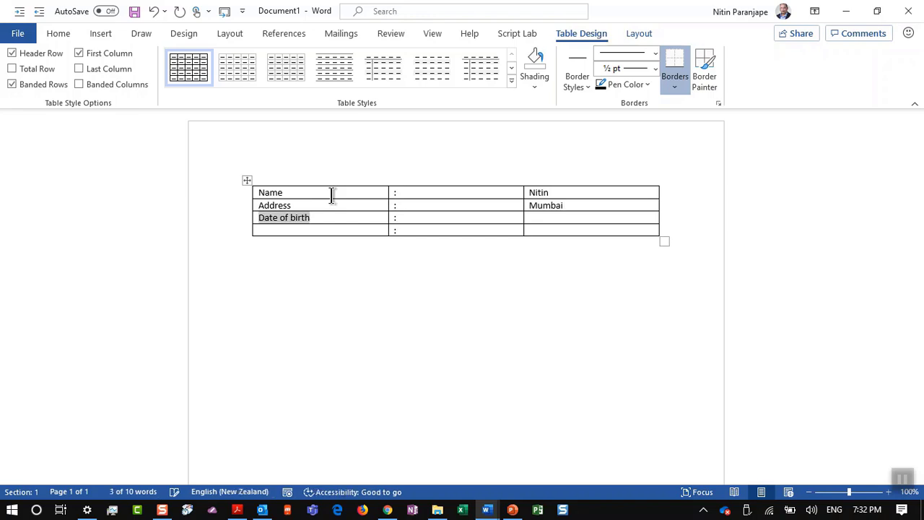
{"action": "key", "text": "Tab"}
{"action": "key", "text": "Tab"}
{"action": "key", "text": "ctrl+v"}
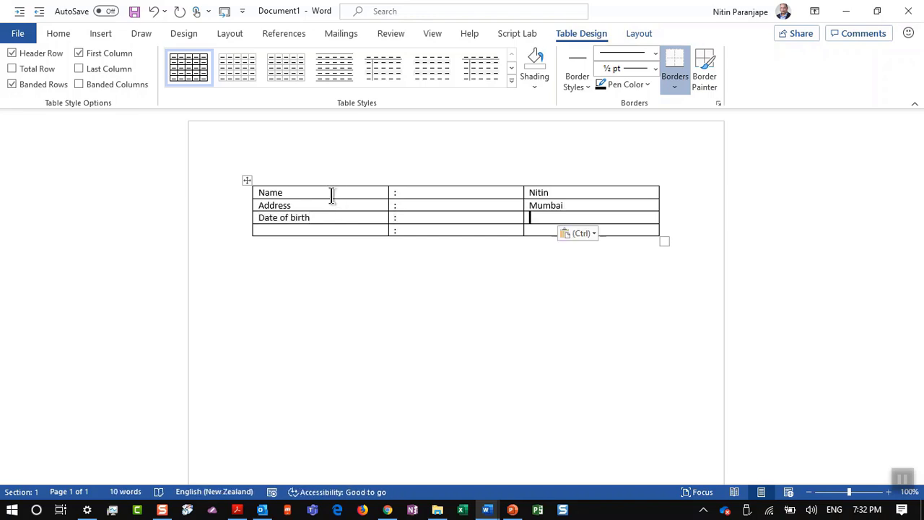
- Add the postal code and country as extra lines in the address cell
{"action": "key", "text": "Up"}
{"action": "key", "text": "Right"}
{"action": "key", "text": "Return"}
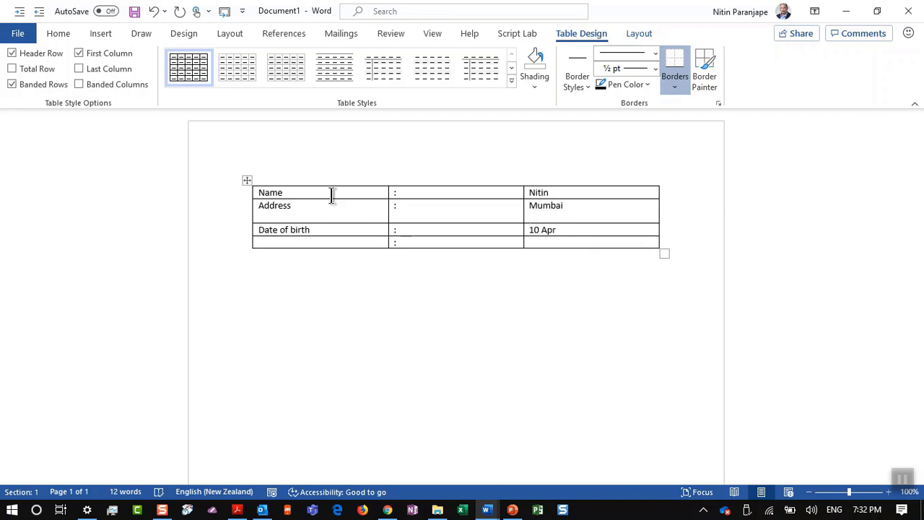
{"action": "type", "text": "400001"}
{"action": "key", "text": "Return"}
{"action": "type", "text": "India"}
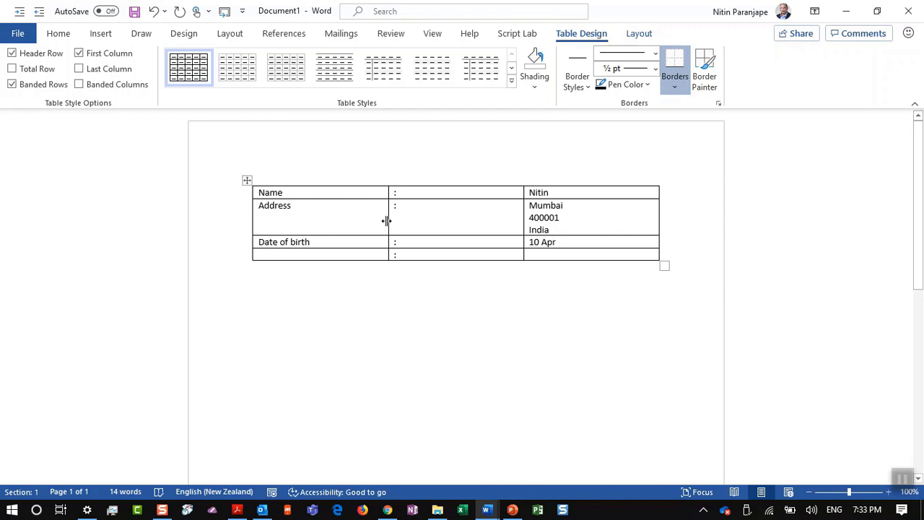
- Apply an AutoFit option and drag the table border to widen the value column
{"action": "left_click", "coordinate": [439, 217]}
{"action": "left_click", "coordinate": [638, 33]}
{"action": "left_click", "coordinate": [423, 80]}
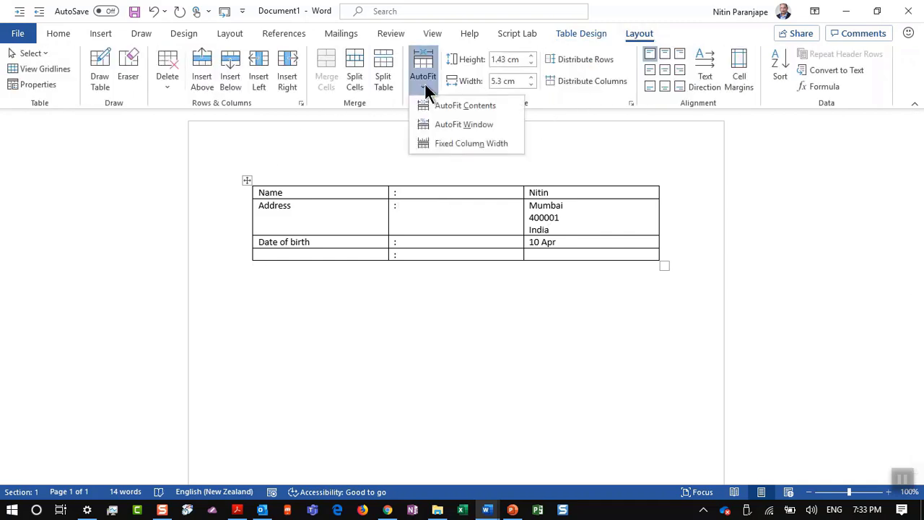
{"action": "left_click", "coordinate": [455, 121]}
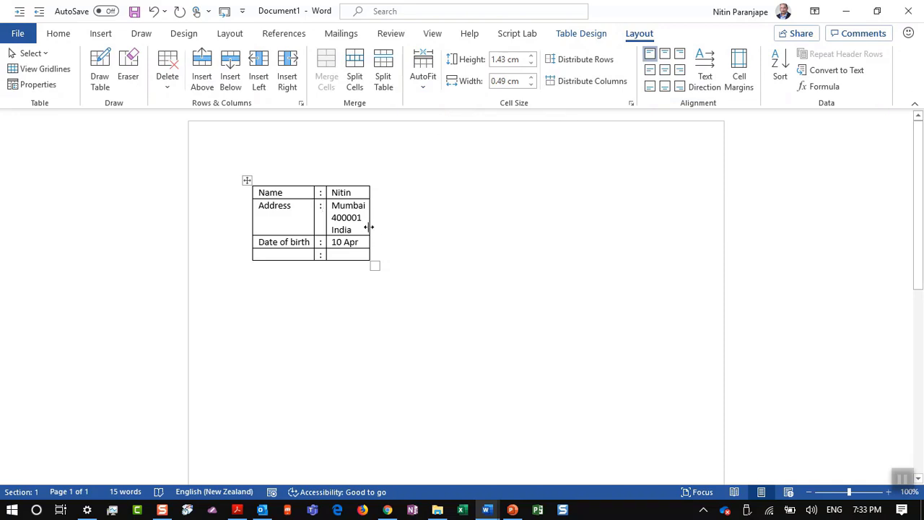
{"action": "left_click_drag", "start_coordinate": [368, 227], "coordinate": [461, 239]}
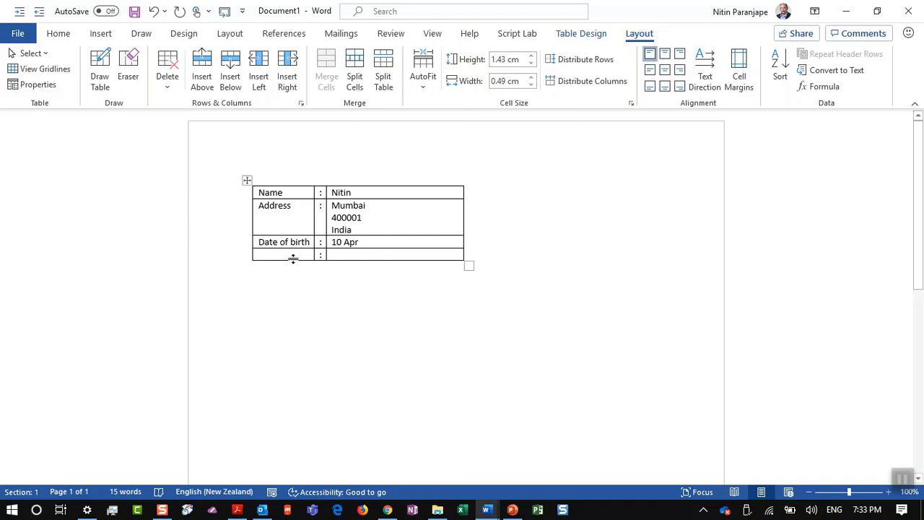
- Fill the last row with the label Qualification and the value 'MD Gyn'
{"action": "left_click", "coordinate": [292, 255]}
{"action": "type", "text": "Q"}
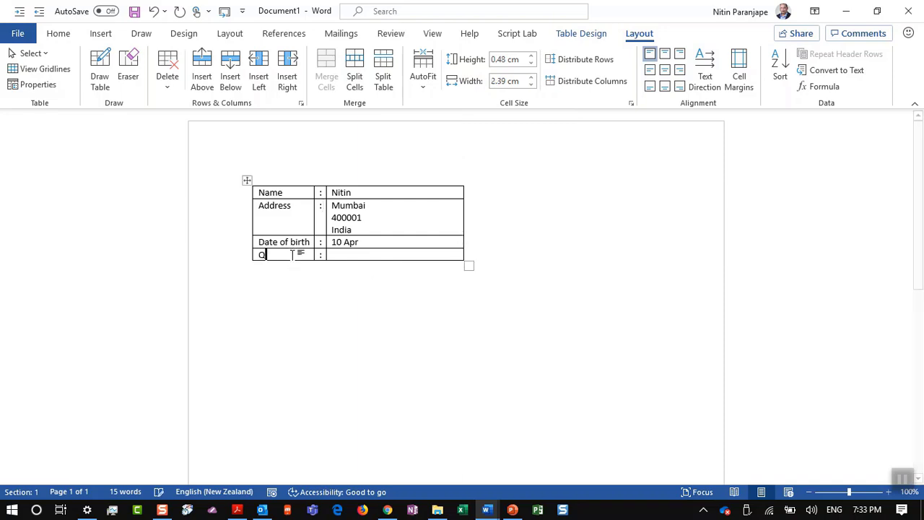
{"action": "type", "text": "ualification"}
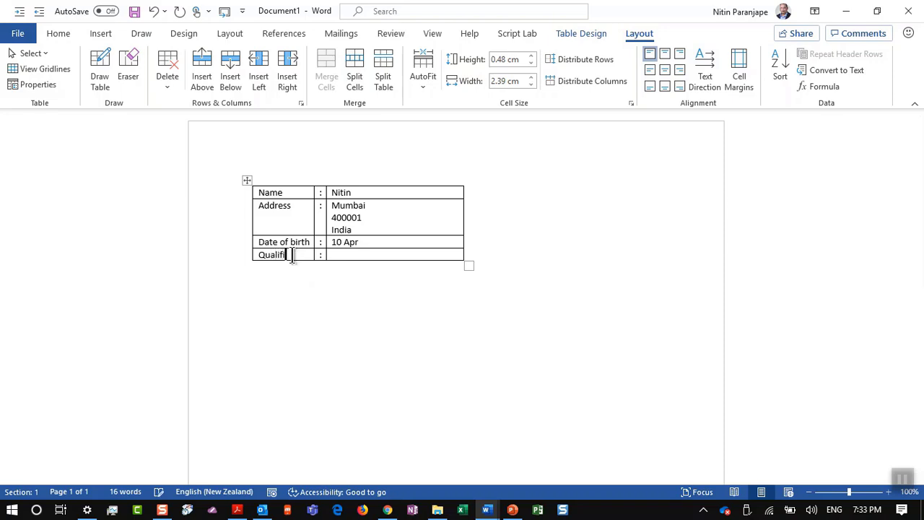
{"action": "key", "text": "Tab"}
{"action": "key", "text": "Tab"}
{"action": "type", "text": "MD Gyn"}
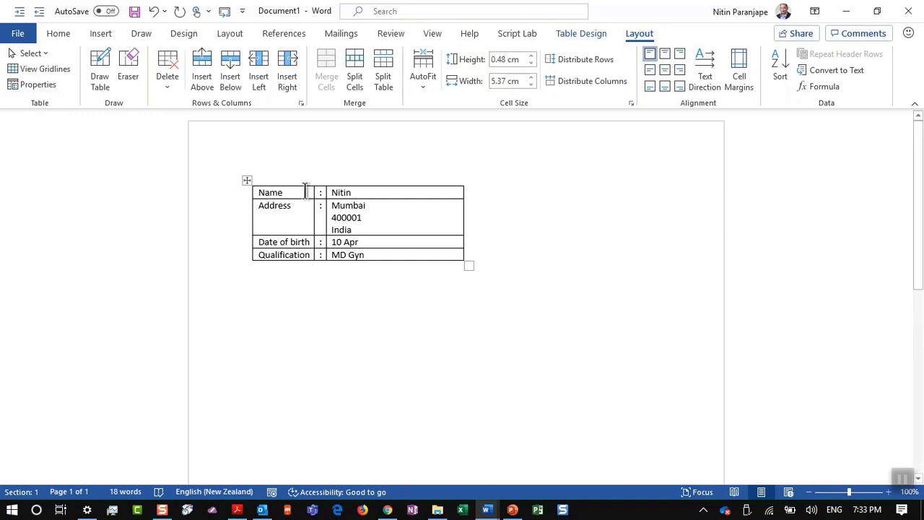
{"action": "left_click", "coordinate": [248, 181]}
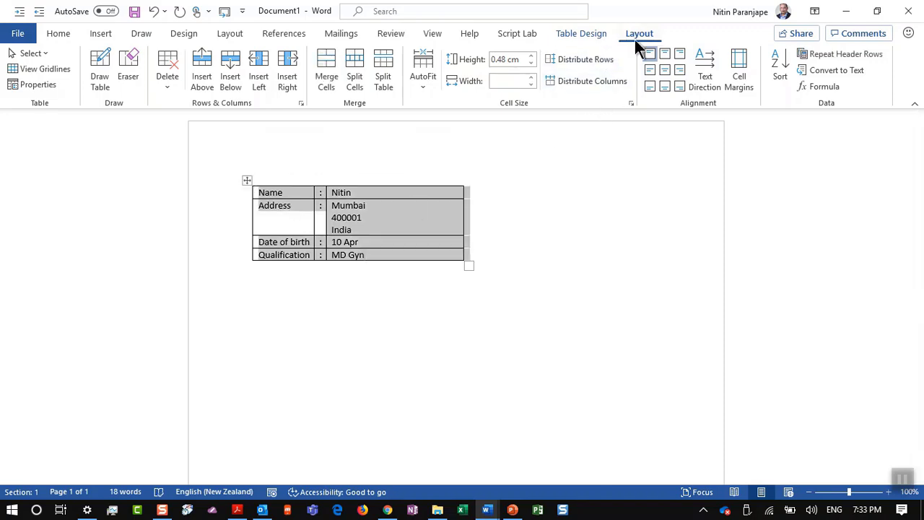
- Remove all borders from the details table using No Border
{"action": "left_click", "coordinate": [594, 36]}
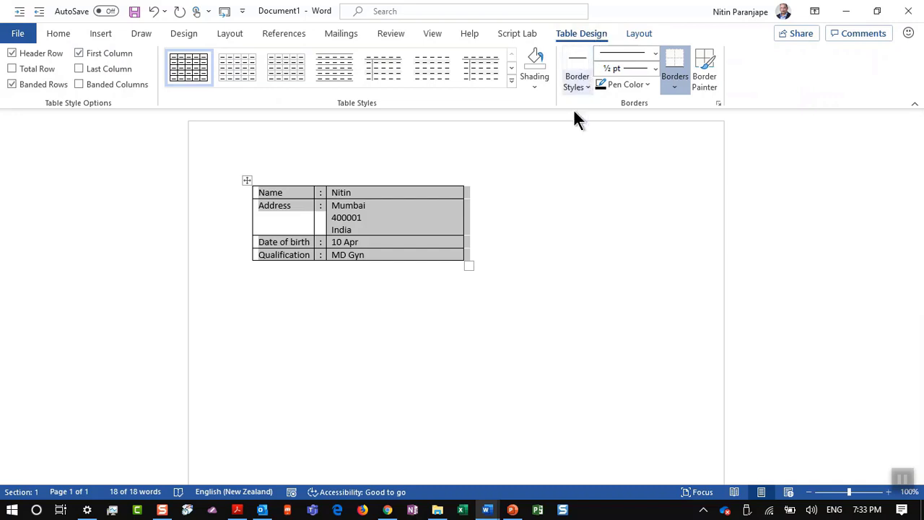
{"action": "left_click", "coordinate": [673, 88]}
{"action": "left_click", "coordinate": [700, 181]}
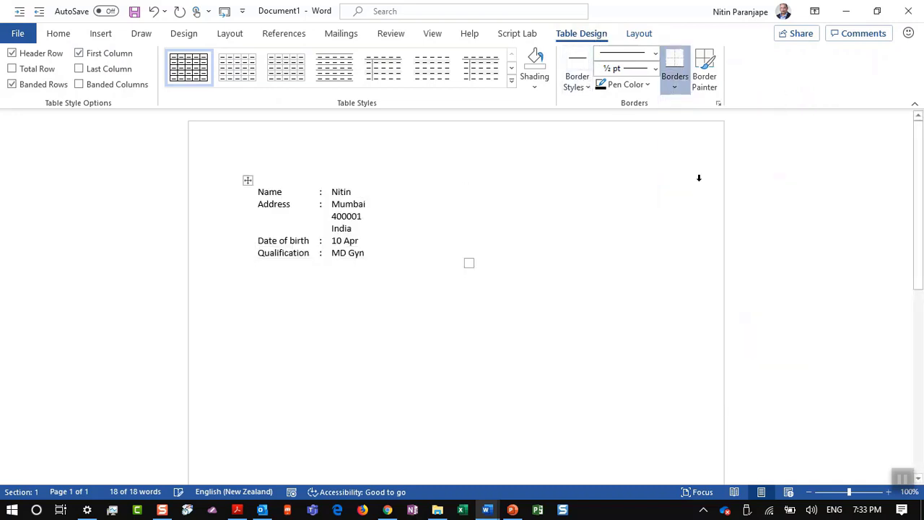
{"action": "left_click", "coordinate": [426, 298]}
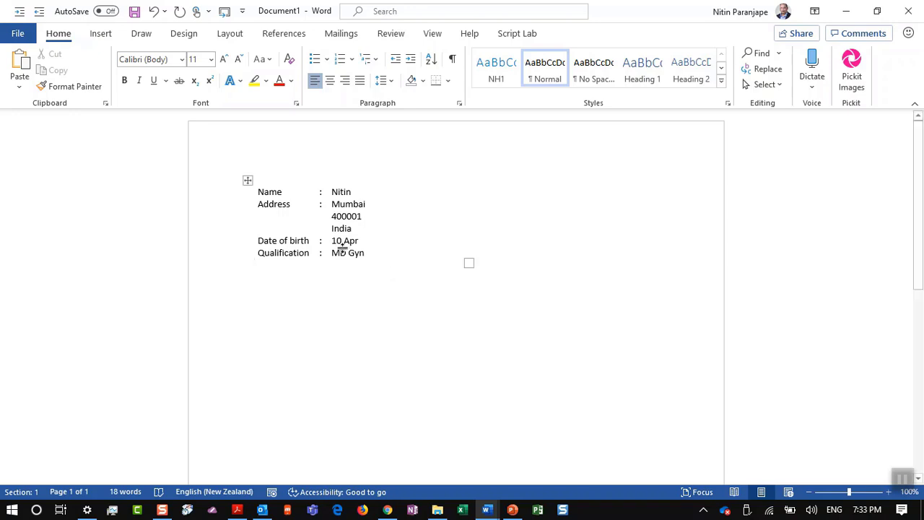
{"action": "left_click", "coordinate": [311, 244]}
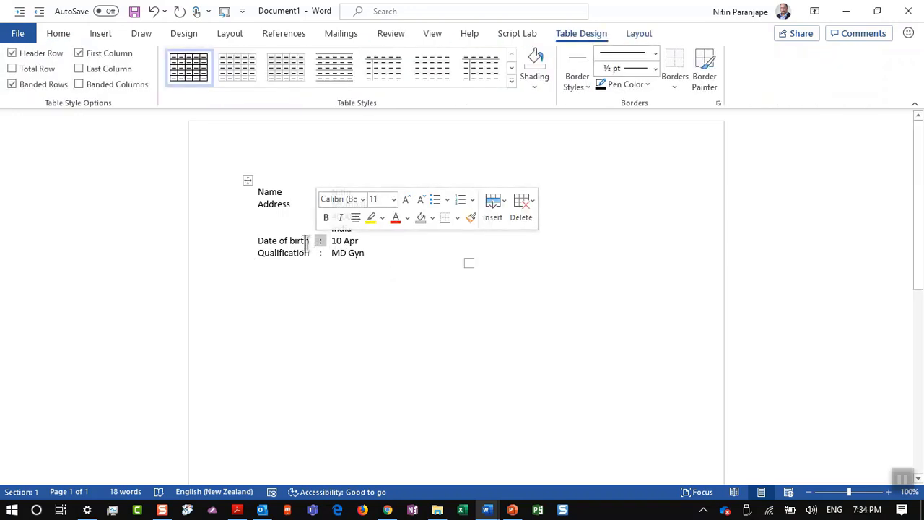
{"action": "left_click", "coordinate": [304, 241]}
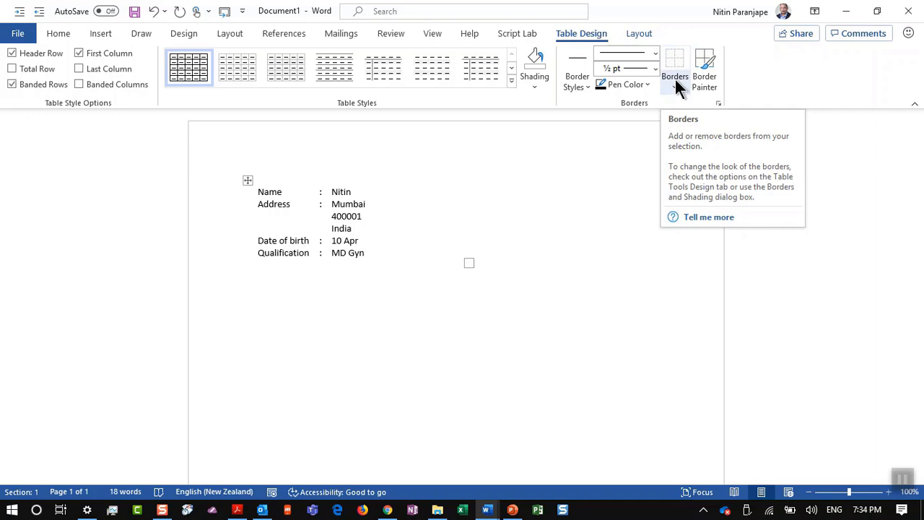
- Show and then hide the table's View Gridlines, and place the caret below the table
{"action": "left_click", "coordinate": [630, 33]}
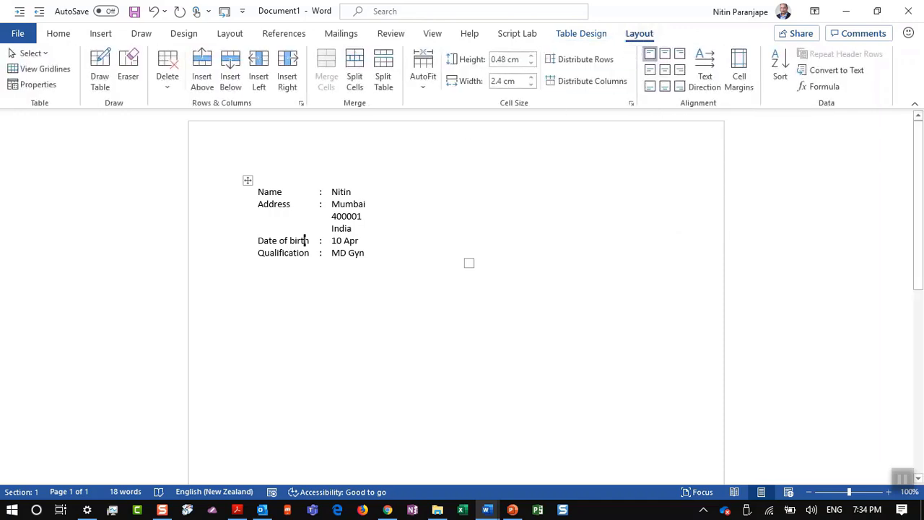
{"action": "left_click", "coordinate": [44, 70]}
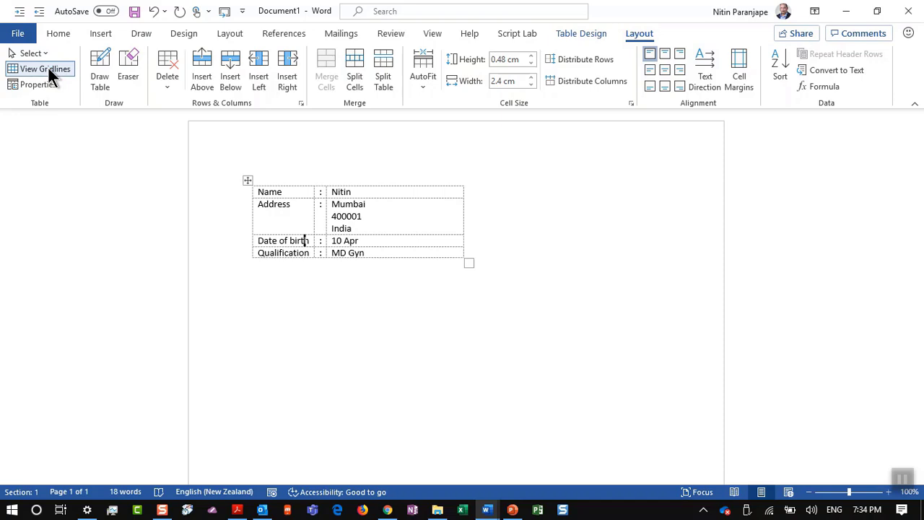
{"action": "left_click", "coordinate": [45, 70]}
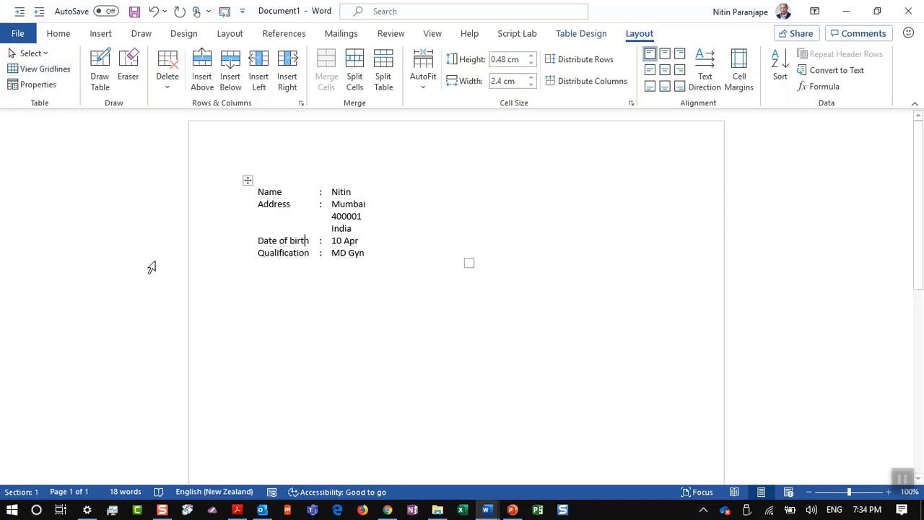
{"action": "left_click", "coordinate": [304, 290]}
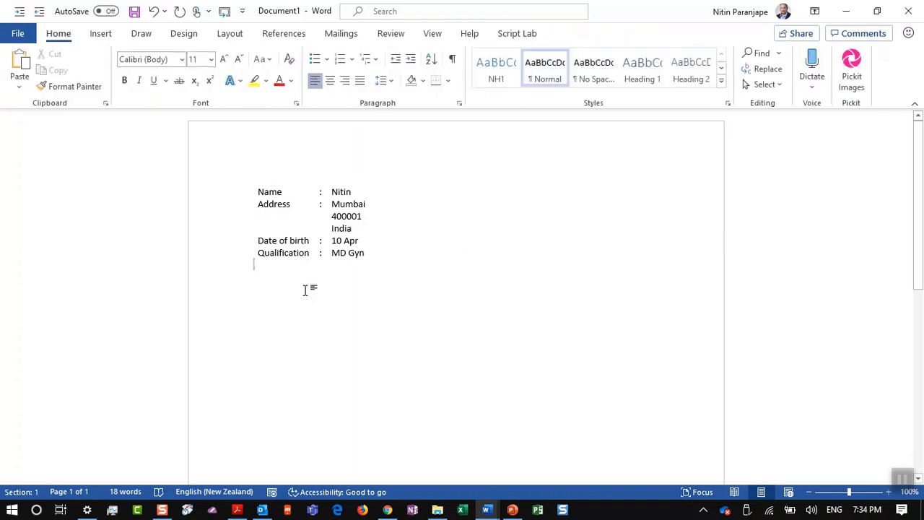
- Add a new paragraph below and insert a 6-column, 4-row table
{"action": "key", "text": "Return"}
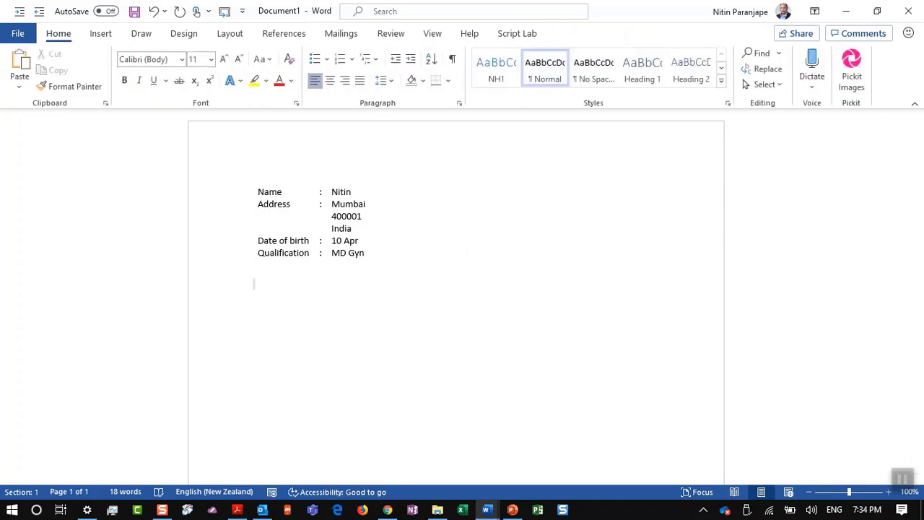
{"action": "left_click", "coordinate": [98, 36]}
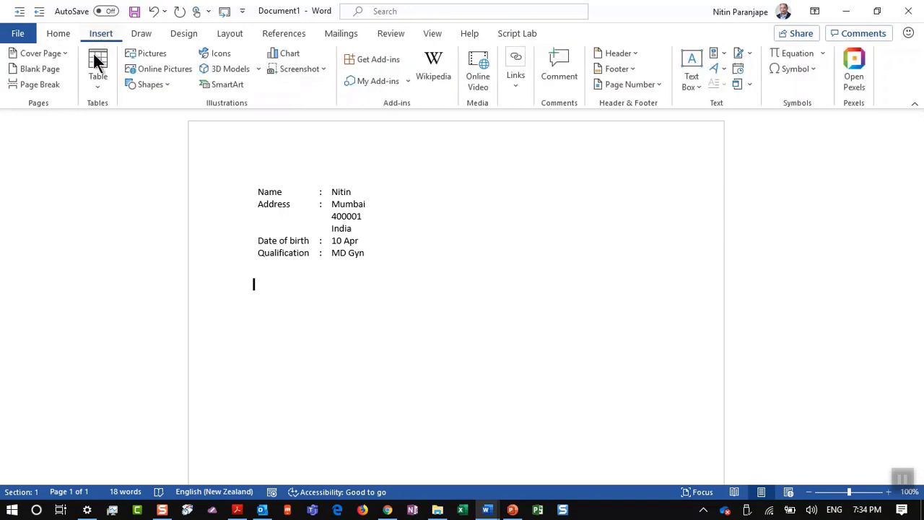
{"action": "left_click", "coordinate": [96, 69]}
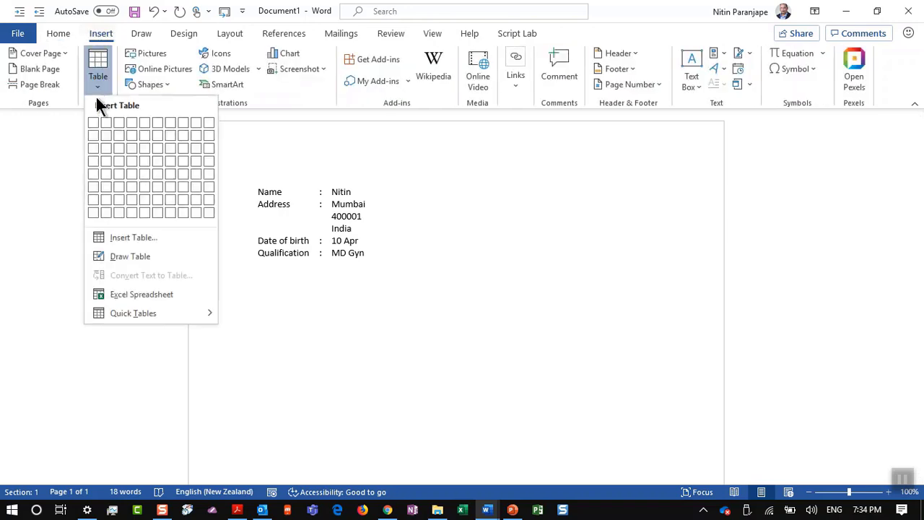
{"action": "left_click", "coordinate": [154, 162]}
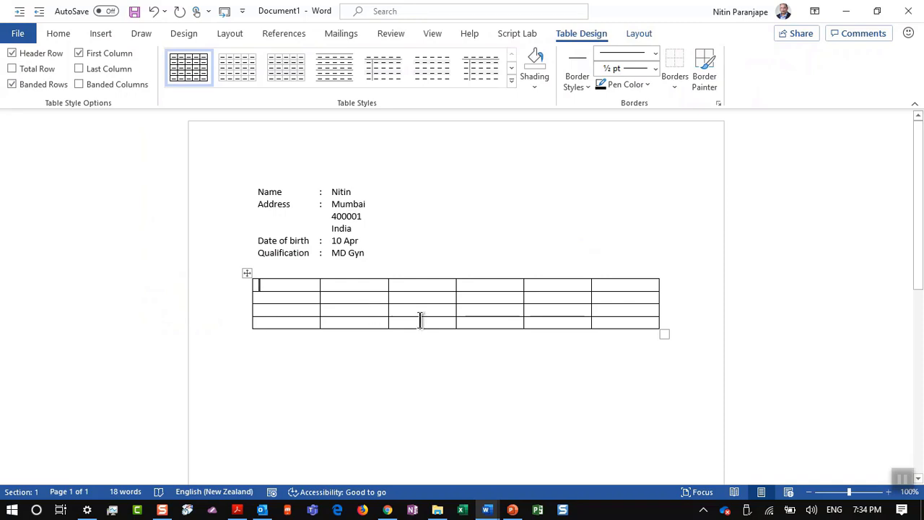
- Try typing Address and merging cells, then undo back to the empty grid
{"action": "left_click", "coordinate": [310, 300]}
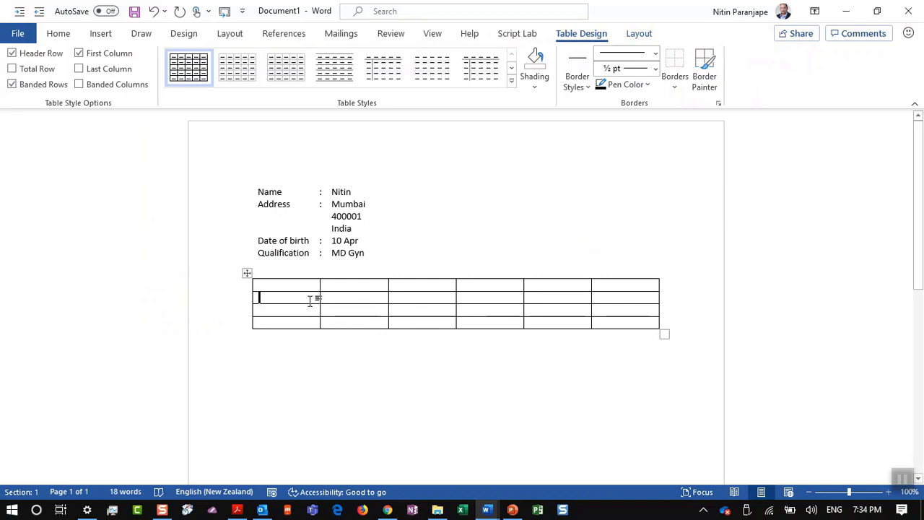
{"action": "type", "text": "Address"}
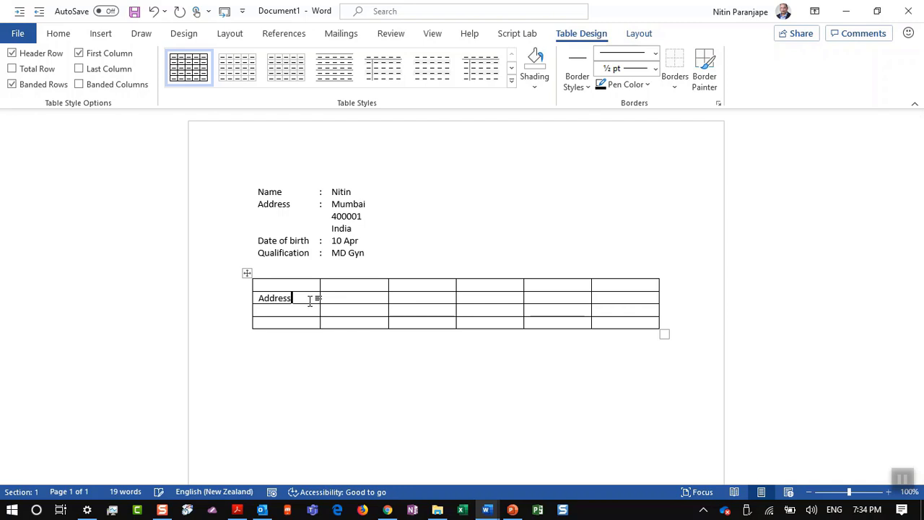
{"action": "key", "text": "Tab"}
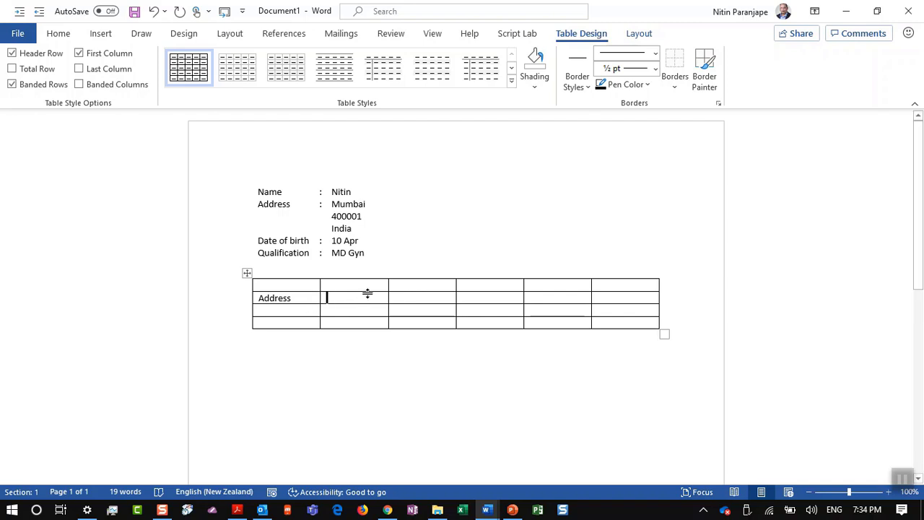
{"action": "left_click_drag", "start_coordinate": [368, 298], "coordinate": [482, 311]}
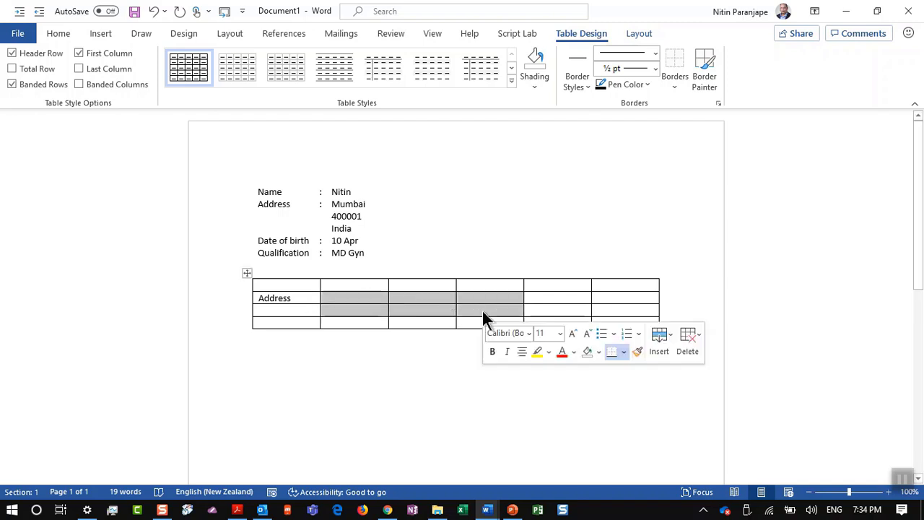
{"action": "right_click", "coordinate": [482, 311]}
{"action": "left_click", "coordinate": [517, 218]}
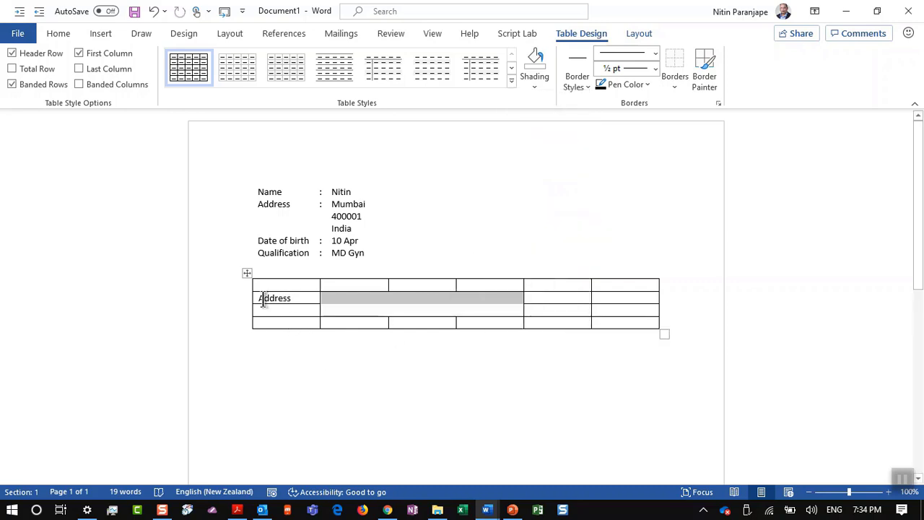
{"action": "left_click_drag", "start_coordinate": [263, 302], "coordinate": [280, 307]}
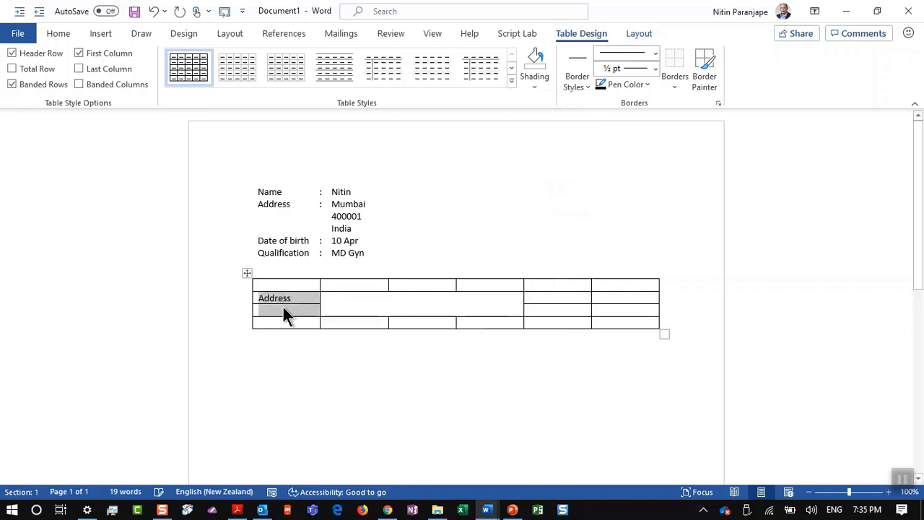
{"action": "right_click", "coordinate": [286, 305]}
{"action": "left_click", "coordinate": [341, 218]}
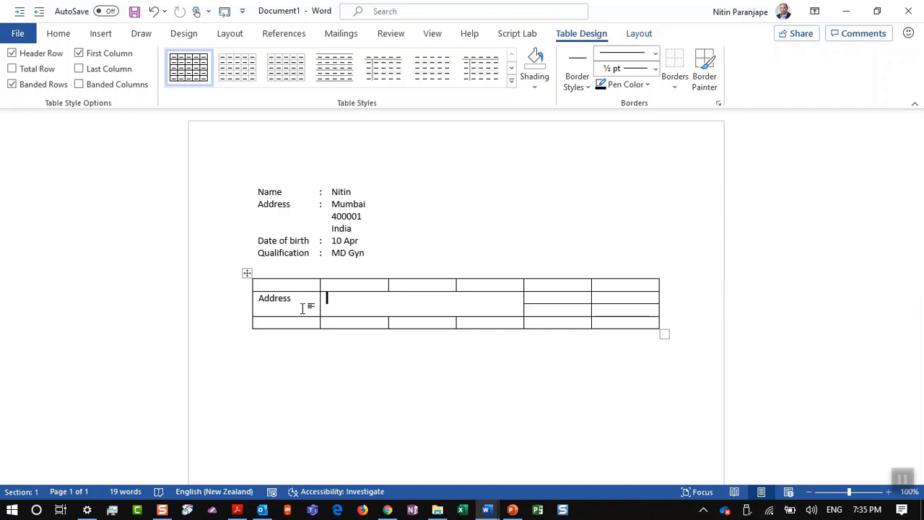
{"action": "key", "text": "ctrl+z"}
{"action": "key", "text": "ctrl+z"}
{"action": "key", "text": "ctrl+z"}
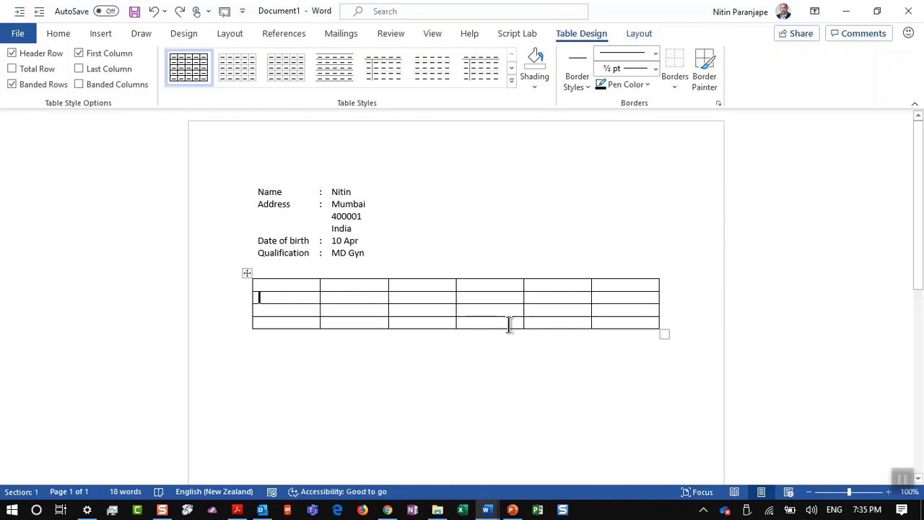
- Use the Eraser to remove inner borders in the second, third, fifth and first columns
{"action": "left_click", "coordinate": [635, 39]}
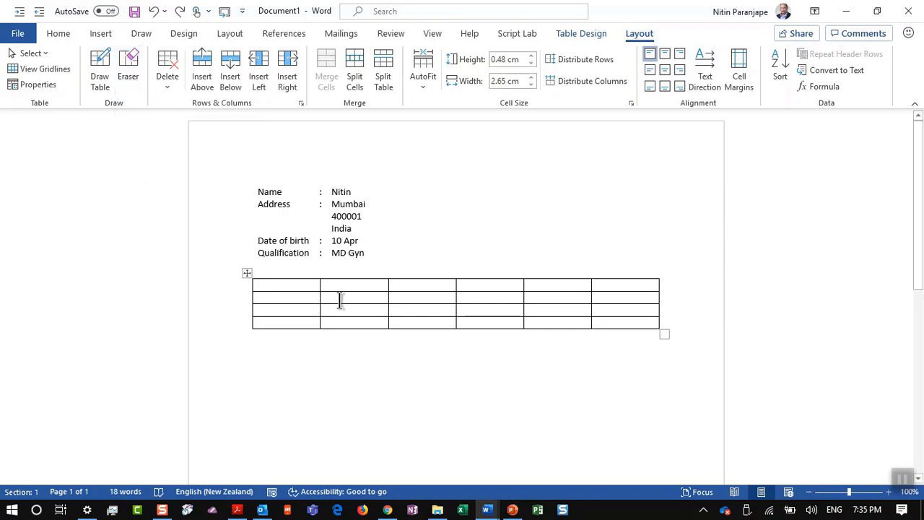
{"action": "left_click_drag", "start_coordinate": [339, 299], "coordinate": [344, 313]}
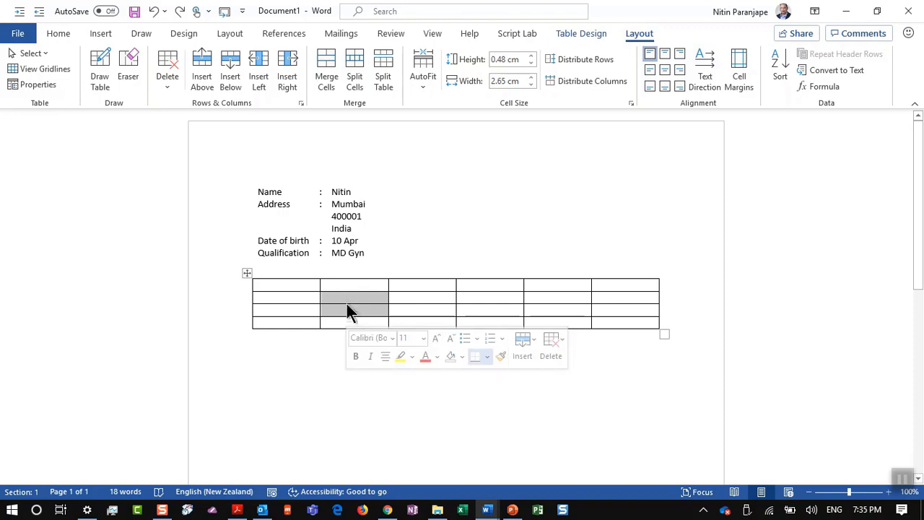
{"action": "left_click", "coordinate": [274, 298]}
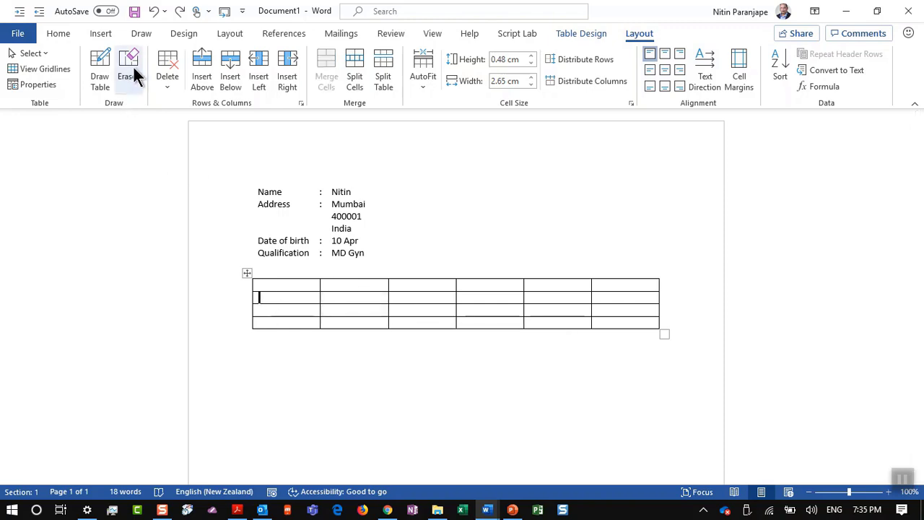
{"action": "left_click", "coordinate": [133, 66]}
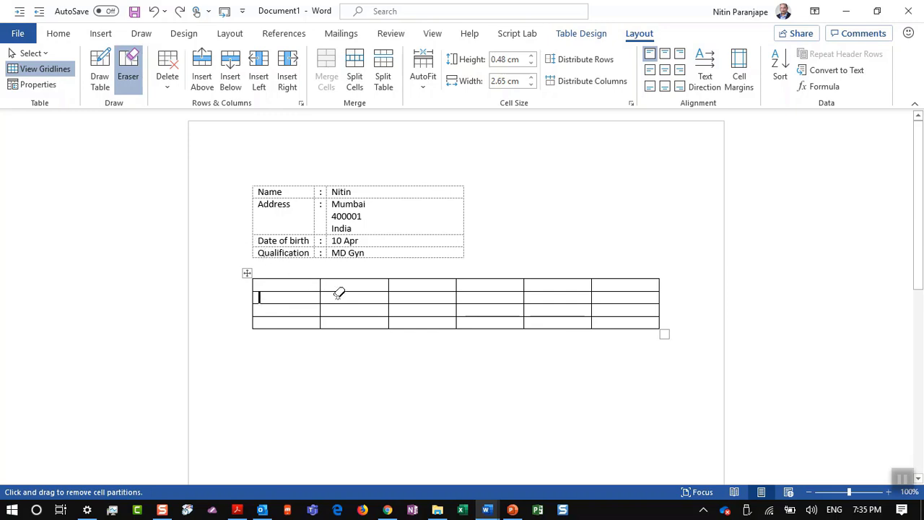
{"action": "left_click_drag", "start_coordinate": [351, 284], "coordinate": [356, 308]}
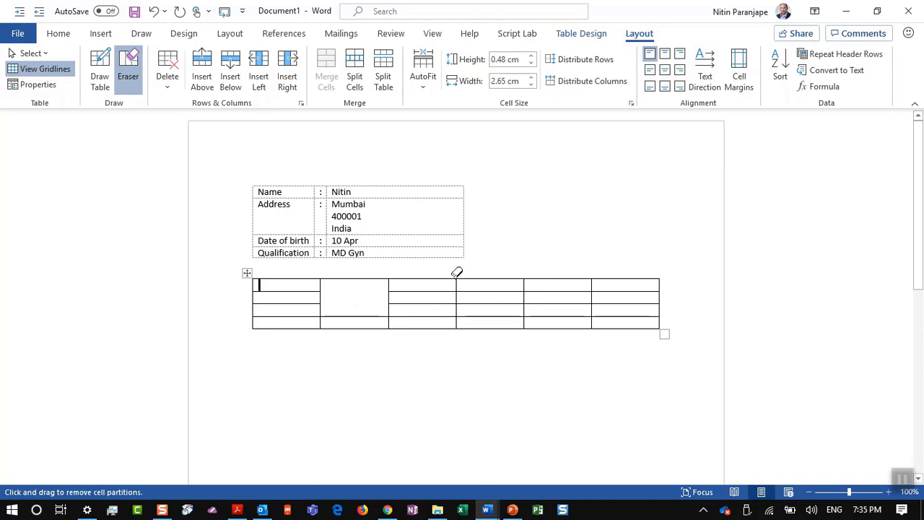
{"action": "left_click_drag", "start_coordinate": [455, 280], "coordinate": [479, 312]}
{"action": "left_click_drag", "start_coordinate": [556, 294], "coordinate": [600, 294]}
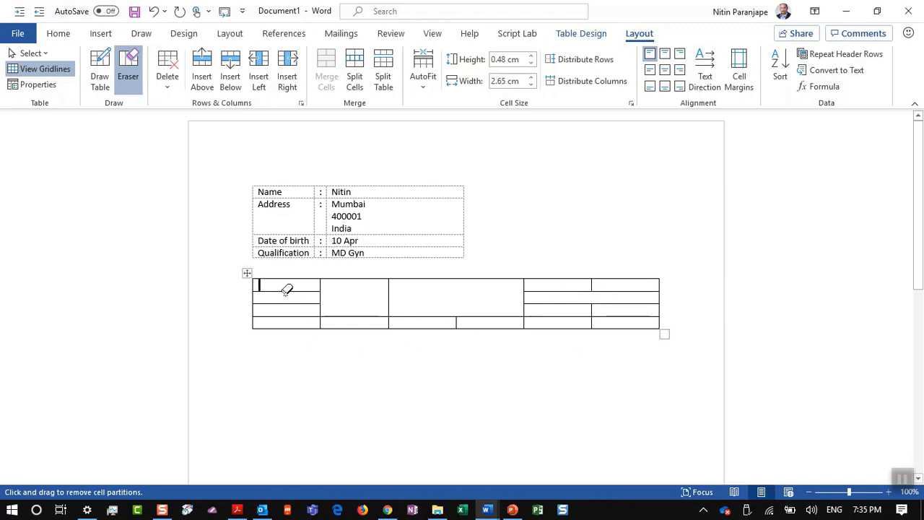
{"action": "left_click_drag", "start_coordinate": [287, 289], "coordinate": [298, 318]}
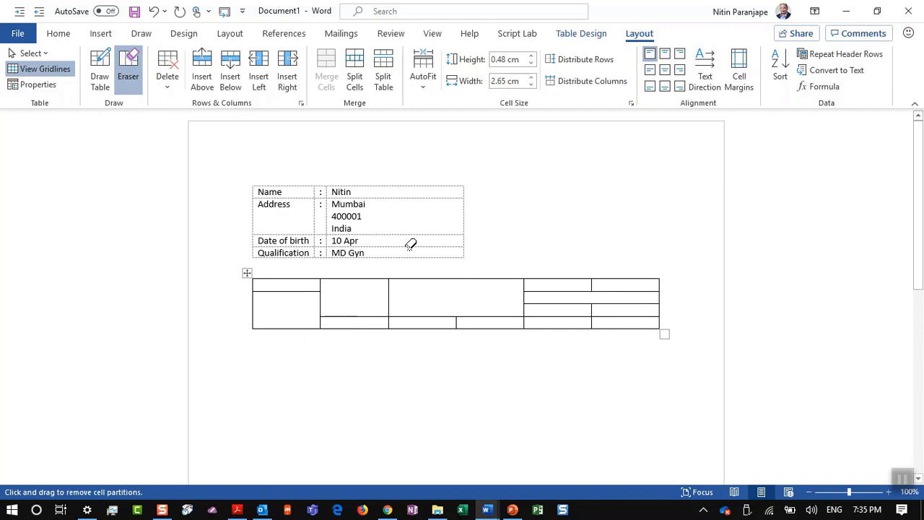
- Draw a new border inside the merged cells with Draw Table, then switch back to PowerPoint
{"action": "left_click", "coordinate": [96, 69]}
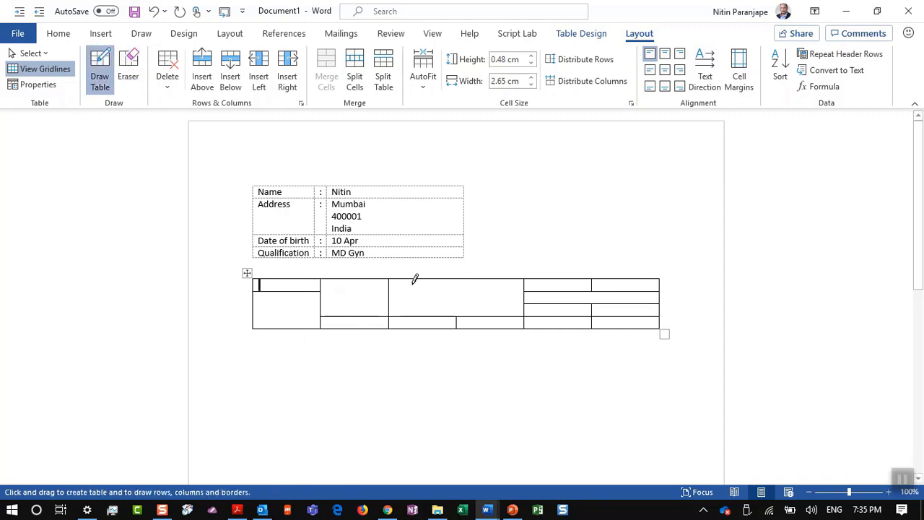
{"action": "mouse_move", "coordinate": [412, 280]}
{"action": "left_mouse_down"}
{"action": "mouse_move", "coordinate": [413, 303]}
{"action": "mouse_move", "coordinate": [501, 294]}
{"action": "left_mouse_up"}
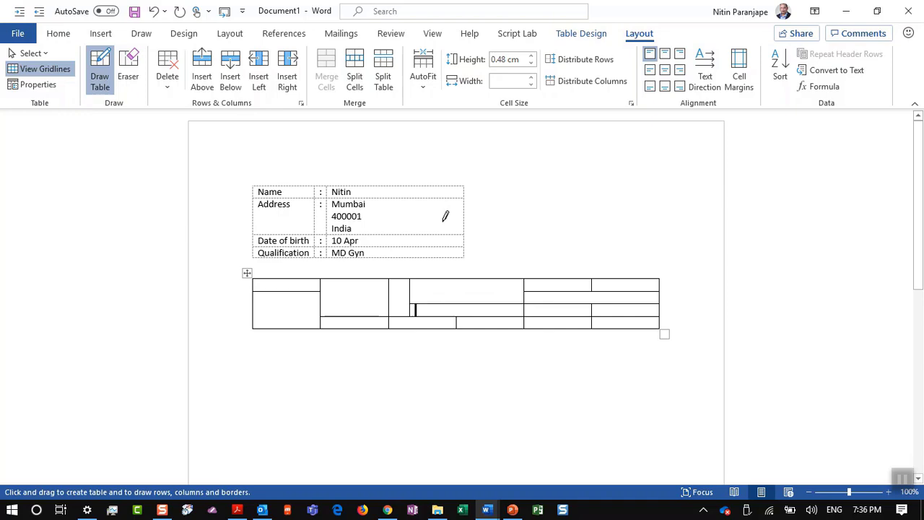
{"action": "key", "text": "alt+Tab"}
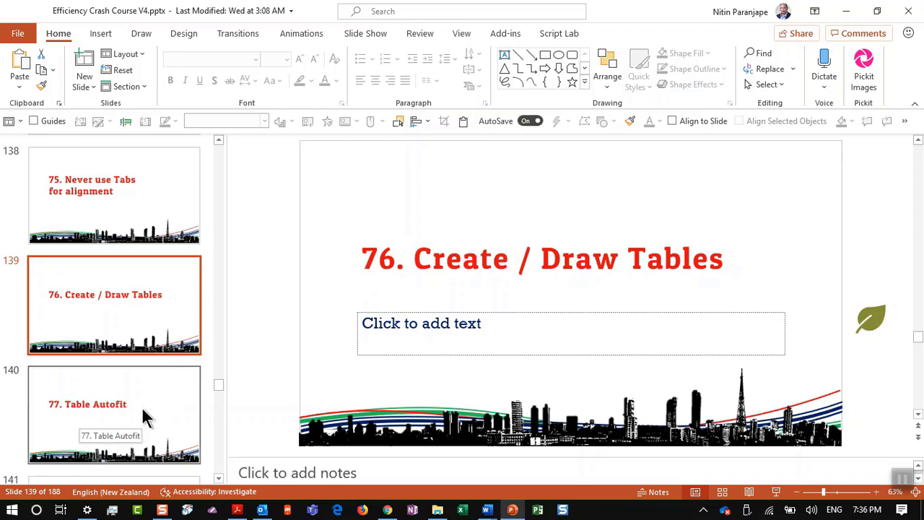
- Show slide 140, '77. Table Autofit', then switch to the 'Style document with find 2019' document in Word
{"action": "left_click", "coordinate": [142, 406]}
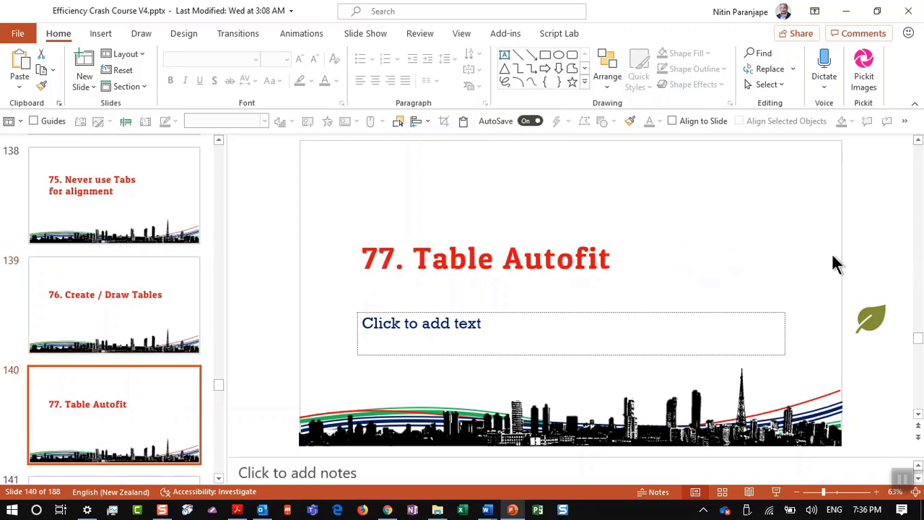
{"action": "key", "text": "alt+Tab"}
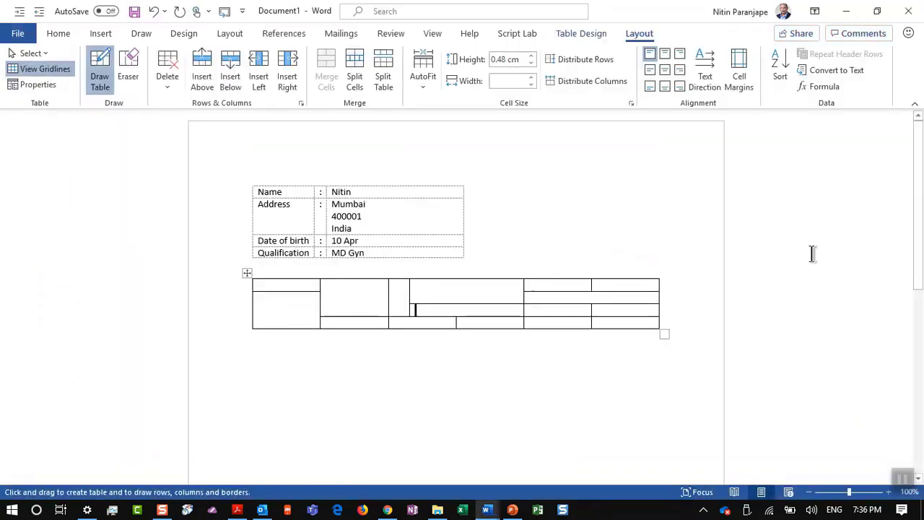
{"action": "key", "text": "alt+Tab"}
{"action": "scroll", "coordinate": [555, 224], "scroll_direction": "up", "scroll_amount": 2}
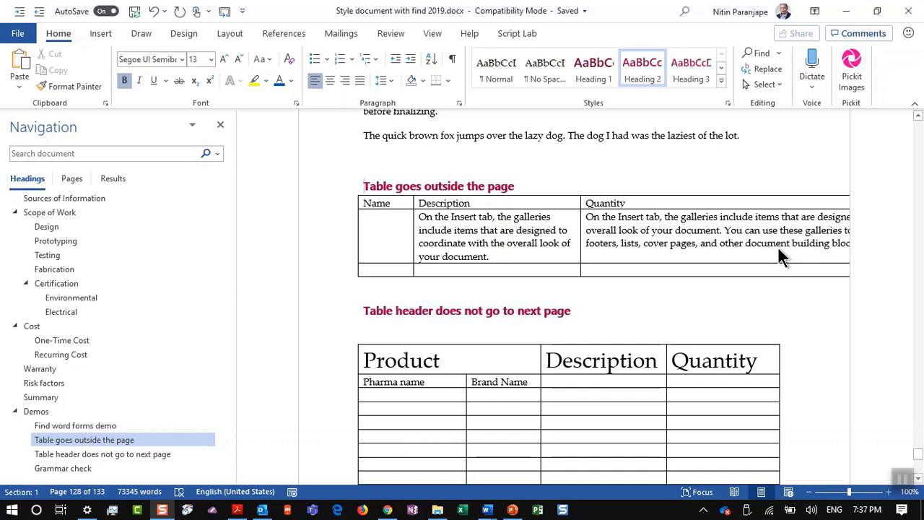
- AutoFit the overflowing table to the window so it fits within the page width
{"action": "left_click", "coordinate": [778, 248]}
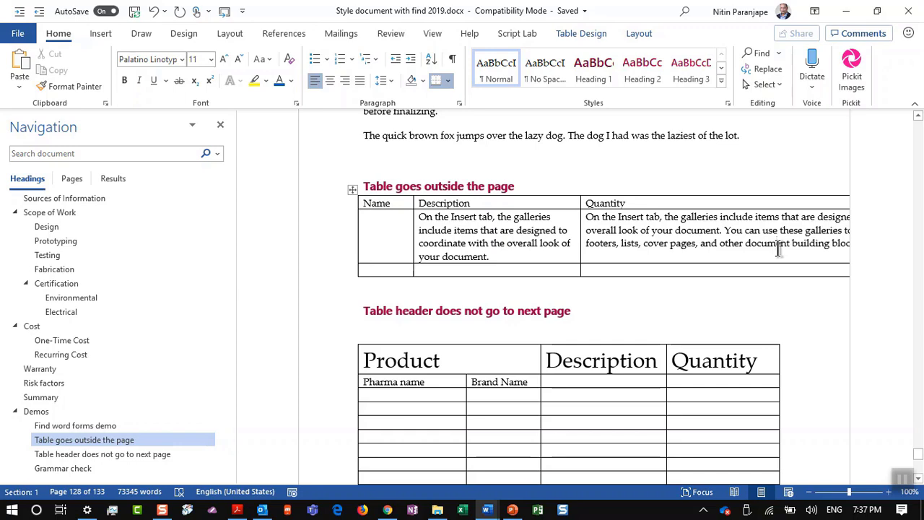
{"action": "left_click", "coordinate": [639, 36]}
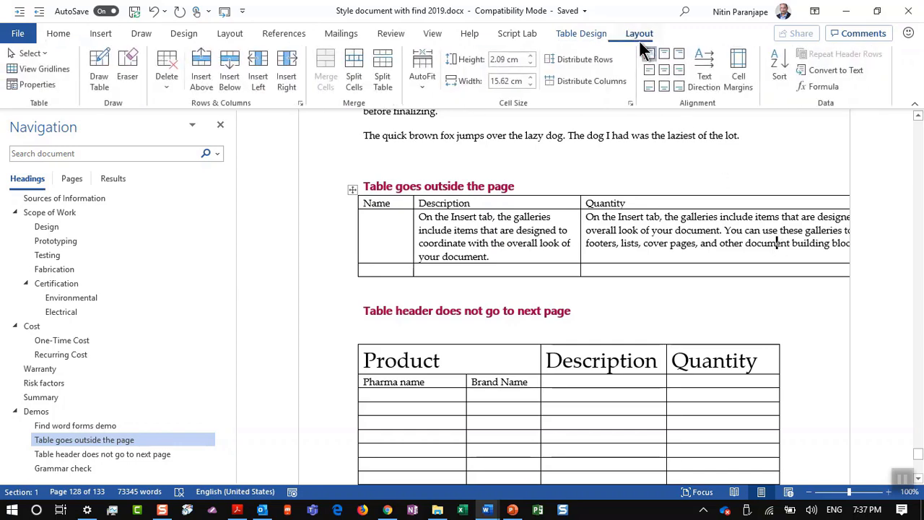
{"action": "left_click", "coordinate": [425, 81]}
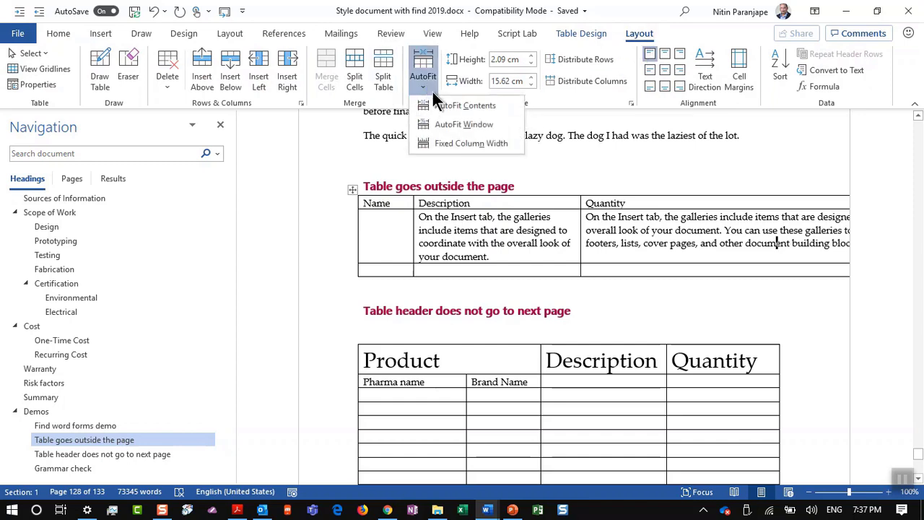
{"action": "left_click", "coordinate": [462, 125]}
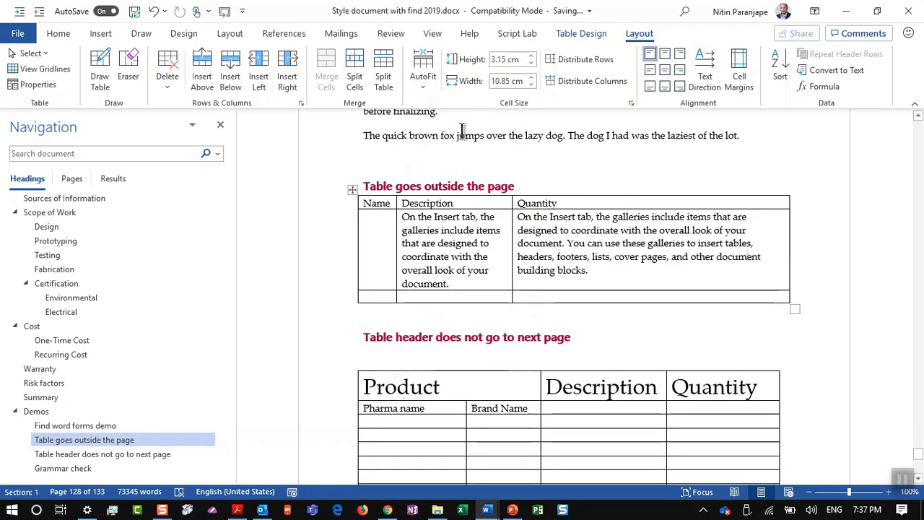
- Show slide 141, '78. Repeat Header Rows', in PowerPoint and return to Word
{"action": "key", "text": "alt+Tab"}
{"action": "key", "text": "alt+Tab"}
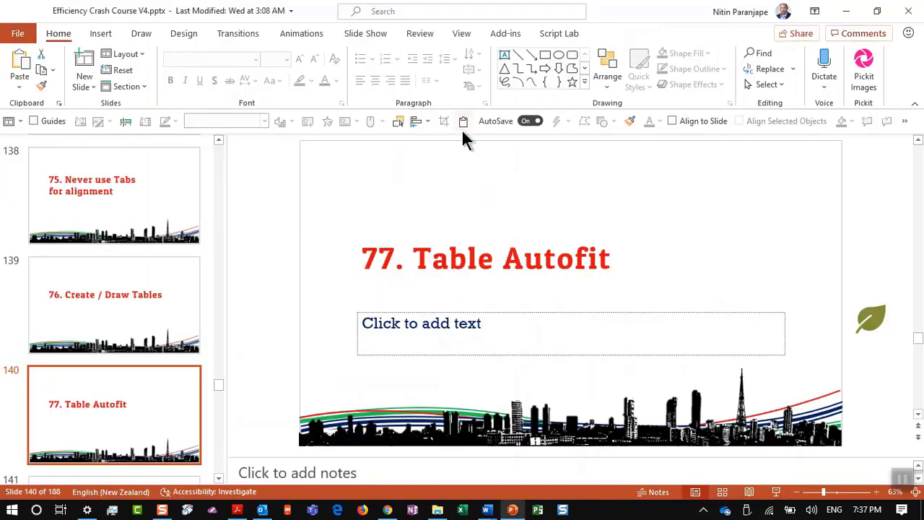
{"action": "scroll", "coordinate": [99, 393], "scroll_direction": "down", "scroll_amount": 1}
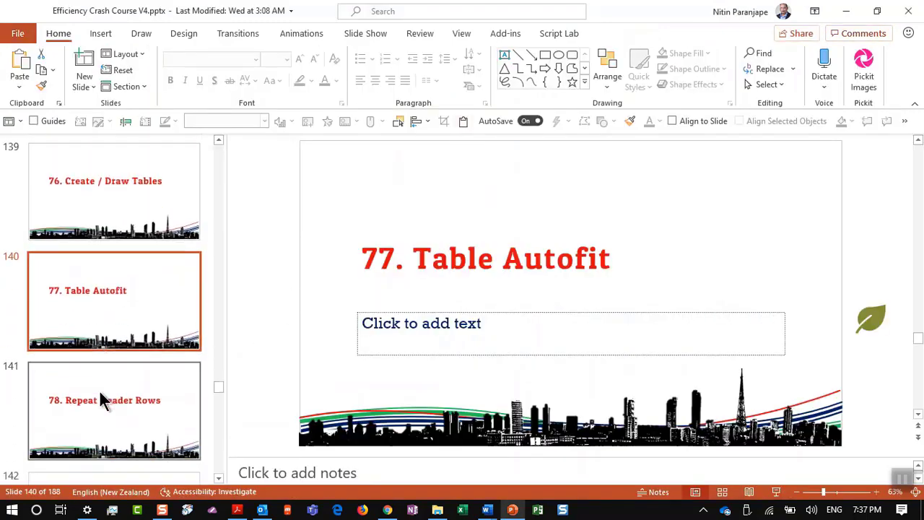
{"action": "left_click", "coordinate": [99, 393]}
{"action": "key", "text": "alt+Tab"}
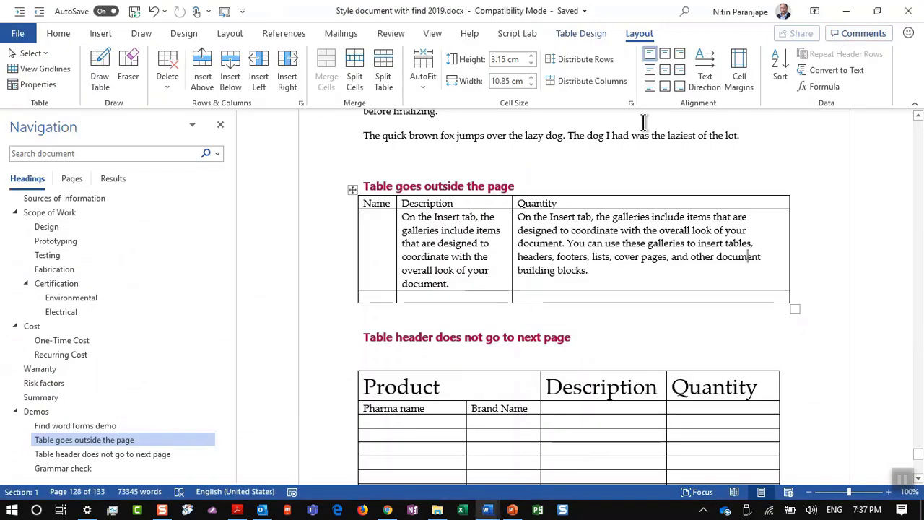
{"action": "scroll", "coordinate": [505, 323], "scroll_direction": "down", "scroll_amount": 5}
{"action": "left_click", "coordinate": [505, 323]}
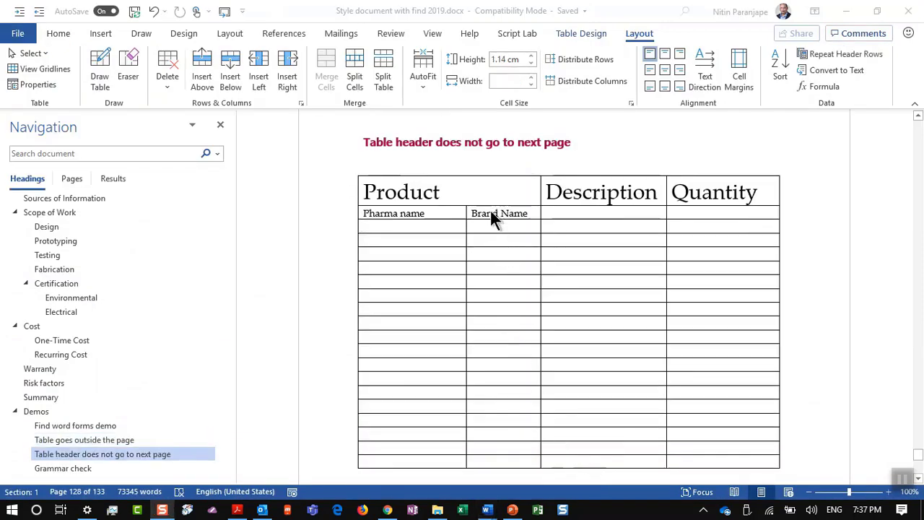
{"action": "left_click", "coordinate": [489, 184]}
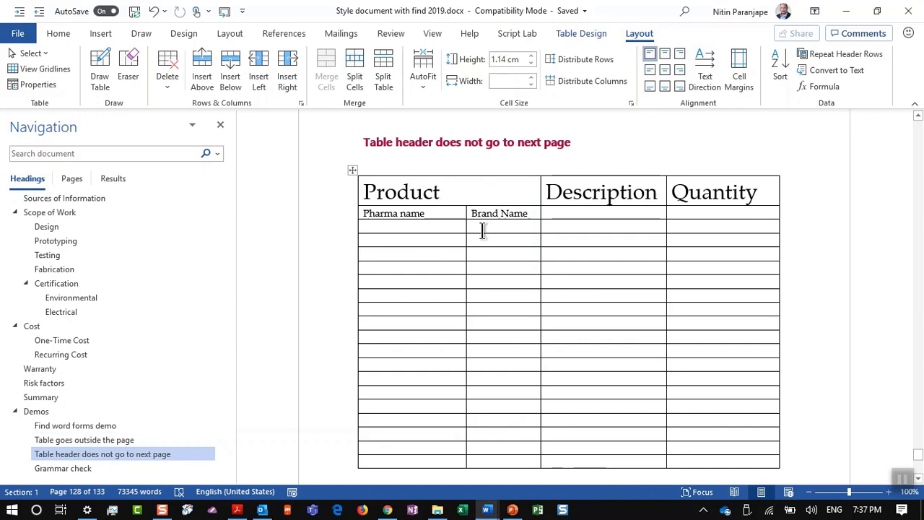
{"action": "scroll", "coordinate": [482, 231], "scroll_direction": "down", "scroll_amount": 5}
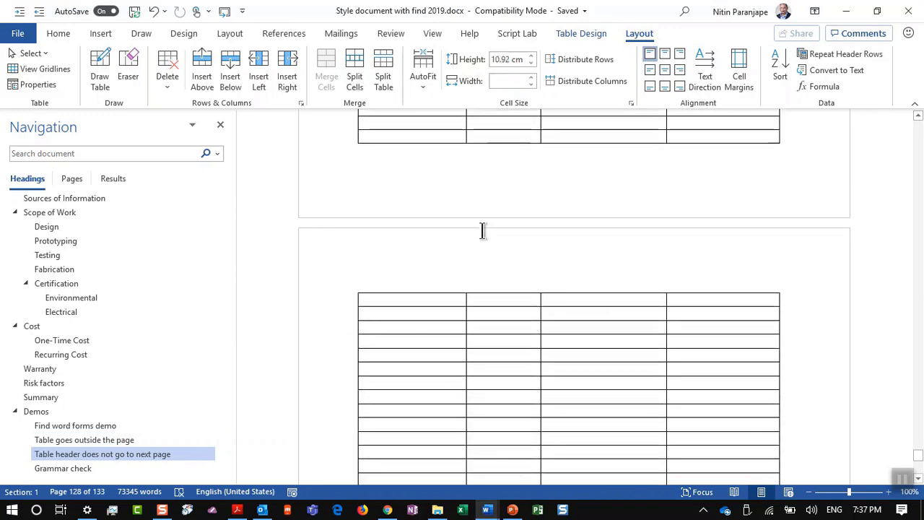
{"action": "scroll", "coordinate": [482, 231], "scroll_direction": "down", "scroll_amount": 15}
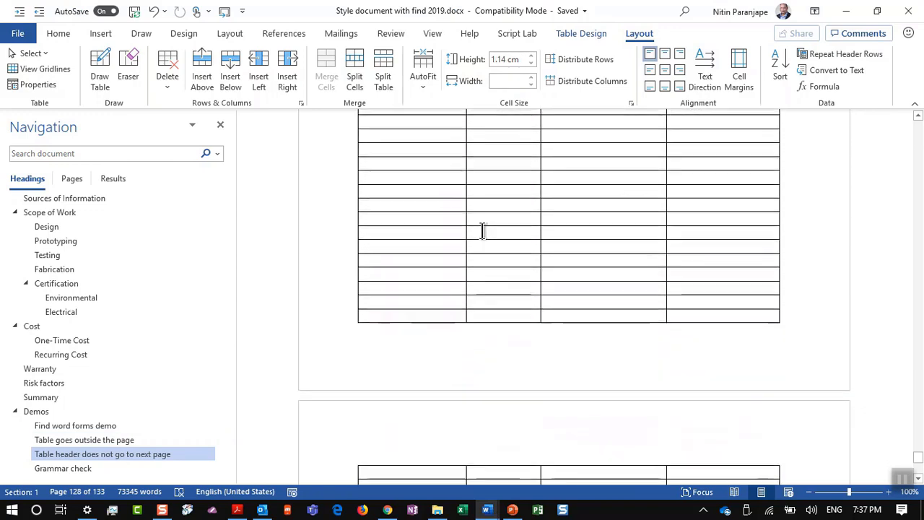
{"action": "scroll", "coordinate": [482, 231], "scroll_direction": "up", "scroll_amount": 20}
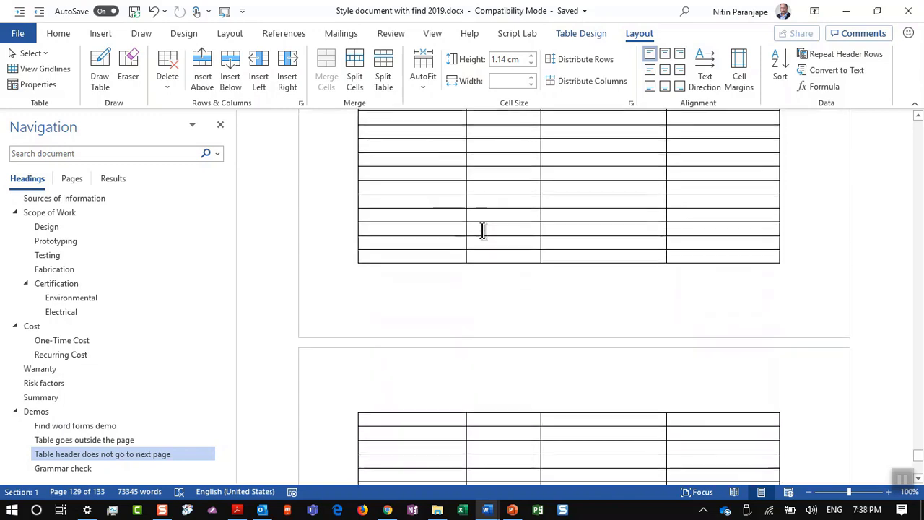
{"action": "scroll", "coordinate": [482, 231], "scroll_direction": "up", "scroll_amount": 1}
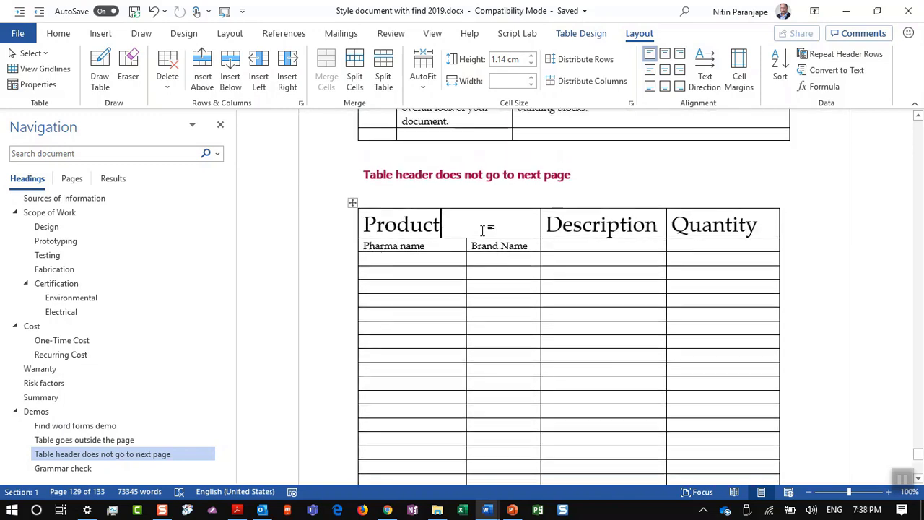
{"action": "left_click", "coordinate": [457, 257]}
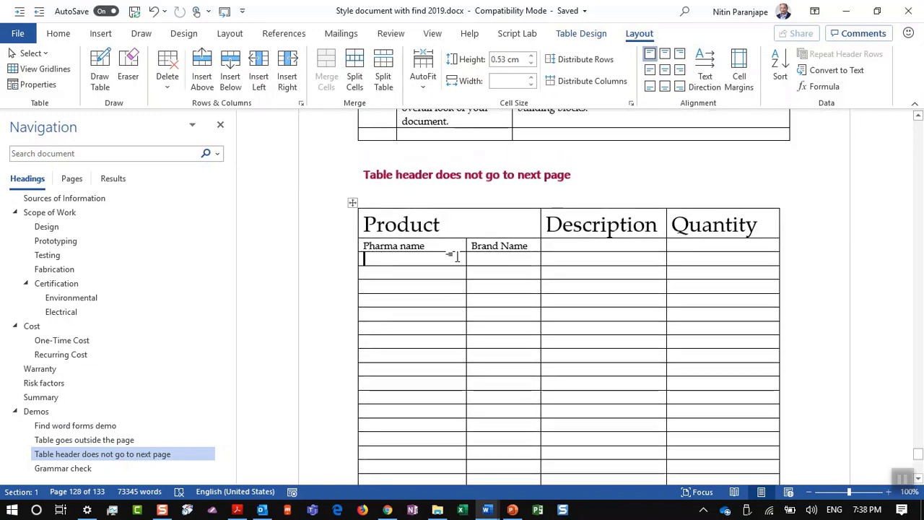
{"action": "left_click", "coordinate": [466, 219]}
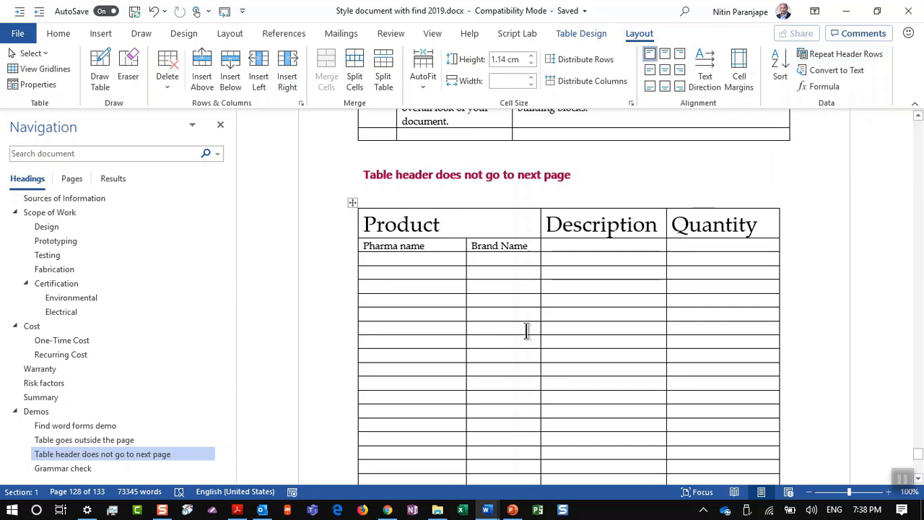
{"action": "left_click", "coordinate": [428, 318]}
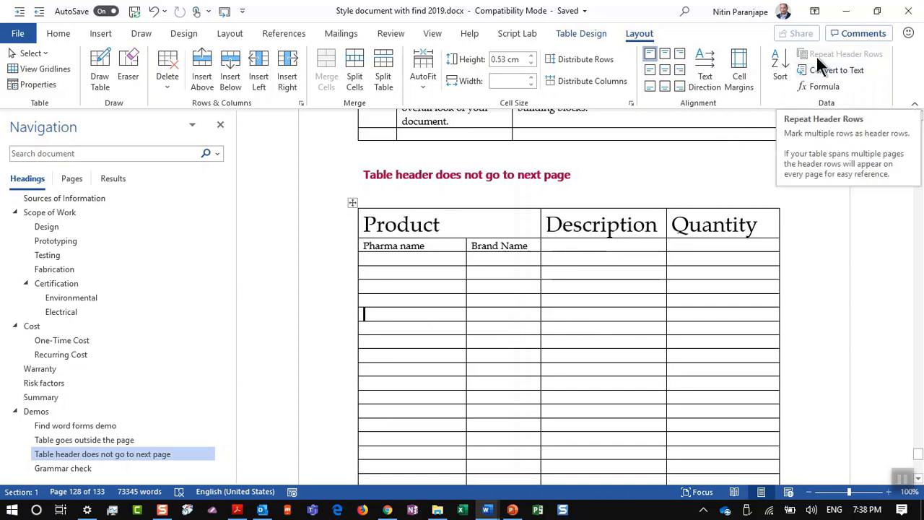
- Turn on Repeat Header Rows for the Product table and check the next page's continuation
{"action": "left_click", "coordinate": [470, 224]}
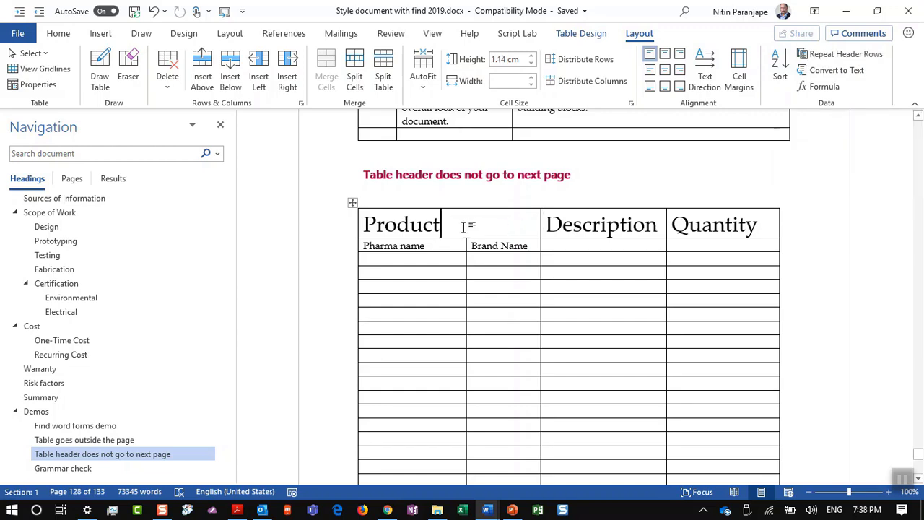
{"action": "left_click", "coordinate": [866, 55]}
{"action": "scroll", "coordinate": [488, 324], "scroll_direction": "down", "scroll_amount": 10}
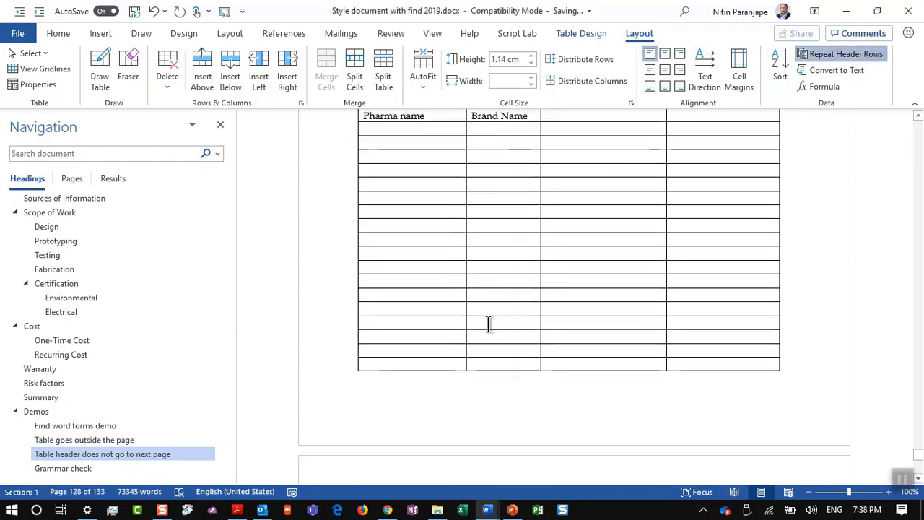
{"action": "scroll", "coordinate": [488, 323], "scroll_direction": "down", "scroll_amount": 15}
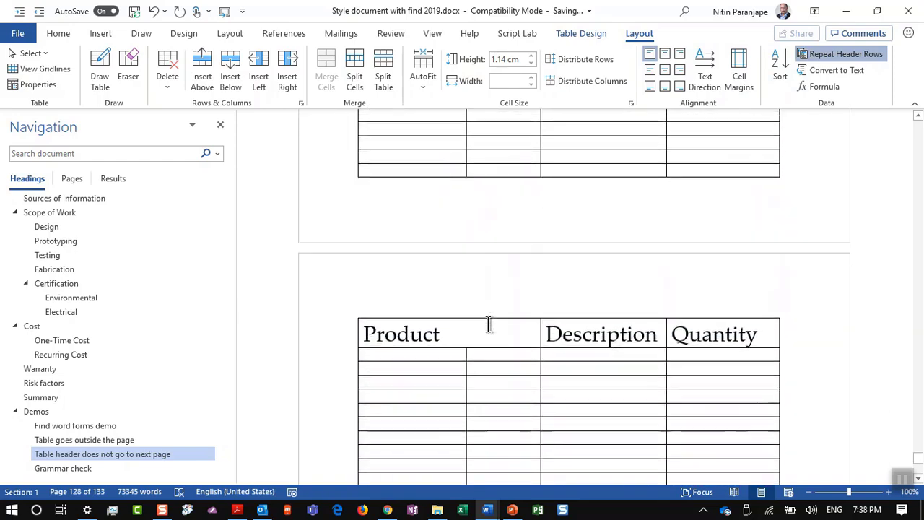
{"action": "scroll", "coordinate": [488, 323], "scroll_direction": "up", "scroll_amount": 15}
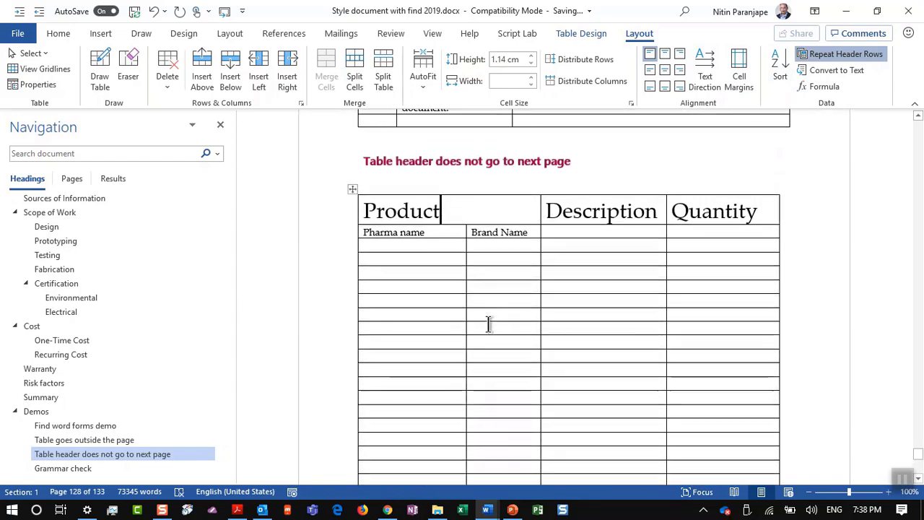
{"action": "scroll", "coordinate": [488, 323], "scroll_direction": "down", "scroll_amount": 2}
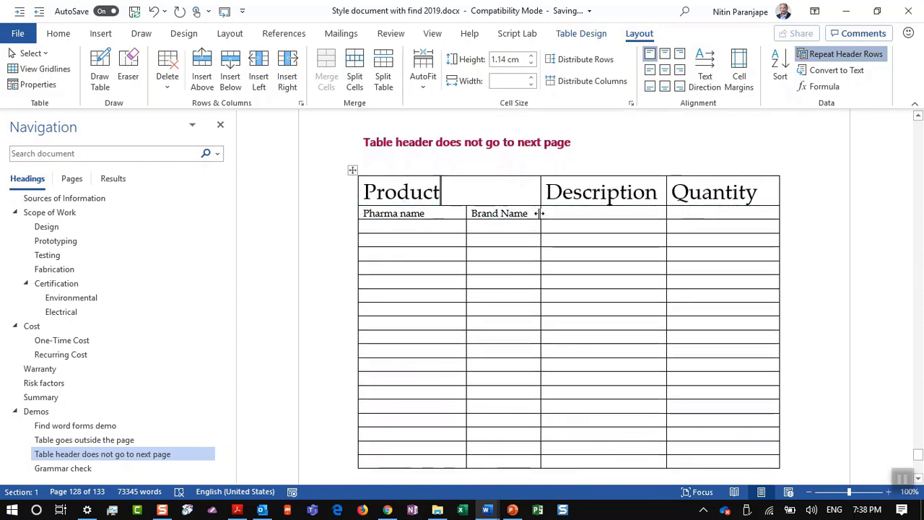
- Turn Repeat Header Rows off and confirm the continuation now starts without a header
{"action": "left_click", "coordinate": [848, 54]}
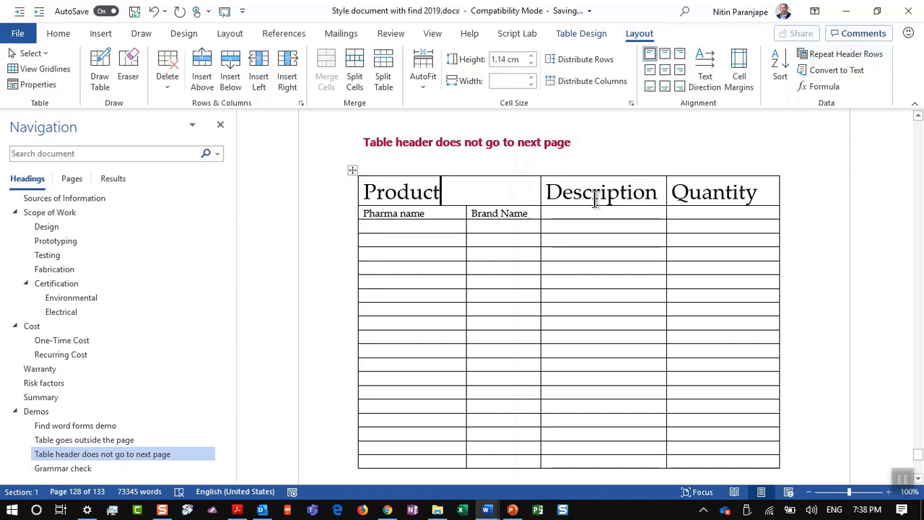
{"action": "scroll", "coordinate": [457, 259], "scroll_direction": "down", "scroll_amount": 2}
{"action": "scroll", "coordinate": [456, 260], "scroll_direction": "down", "scroll_amount": 6}
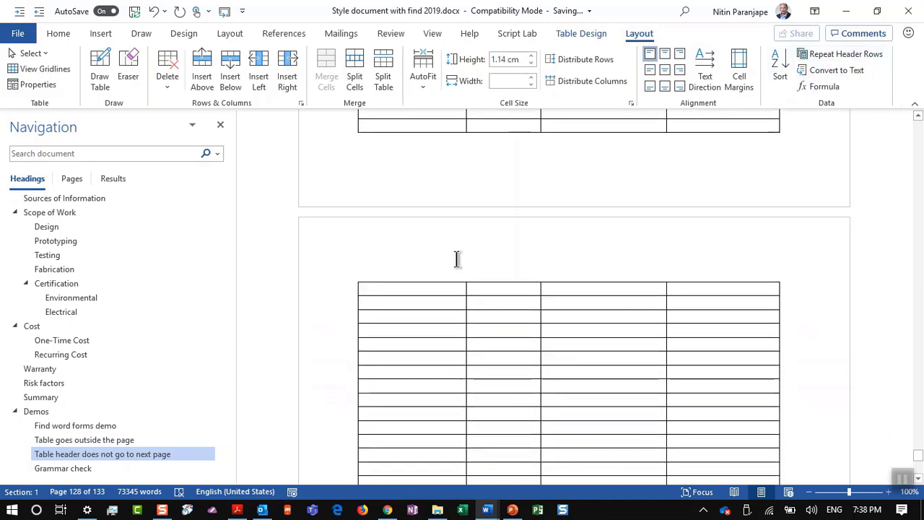
{"action": "scroll", "coordinate": [457, 259], "scroll_direction": "up", "scroll_amount": 7}
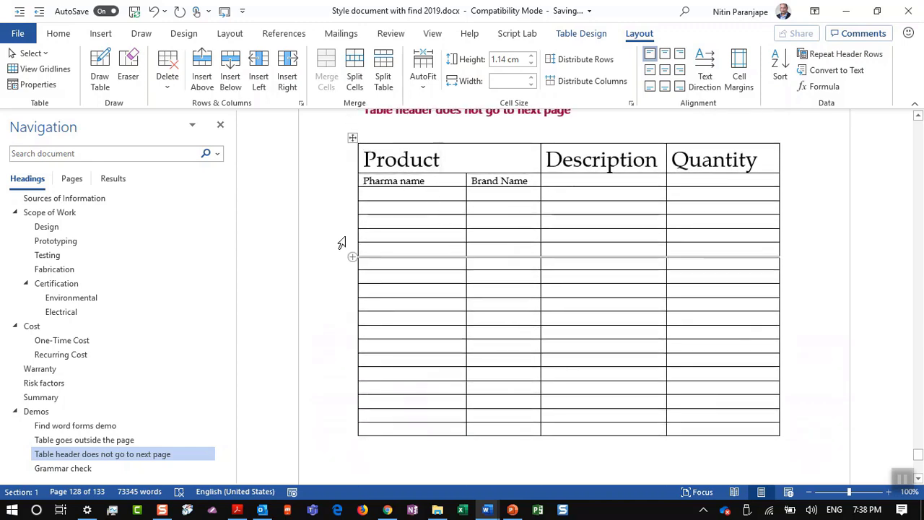
- Set the two Product header rows to repeat on the next page, then switch to PowerPoint
{"action": "left_click_drag", "start_coordinate": [346, 168], "coordinate": [348, 181]}
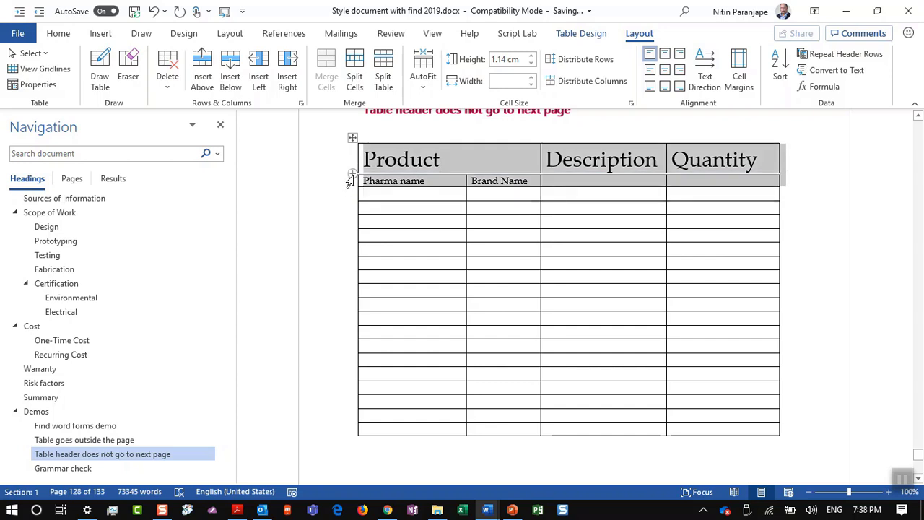
{"action": "left_click", "coordinate": [845, 63]}
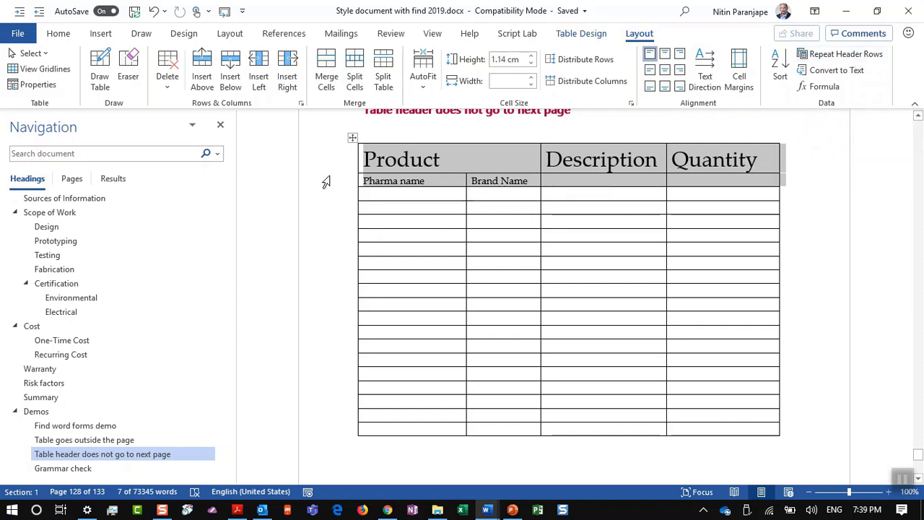
{"action": "left_click", "coordinate": [864, 54]}
{"action": "scroll", "coordinate": [658, 277], "scroll_direction": "down", "scroll_amount": 5}
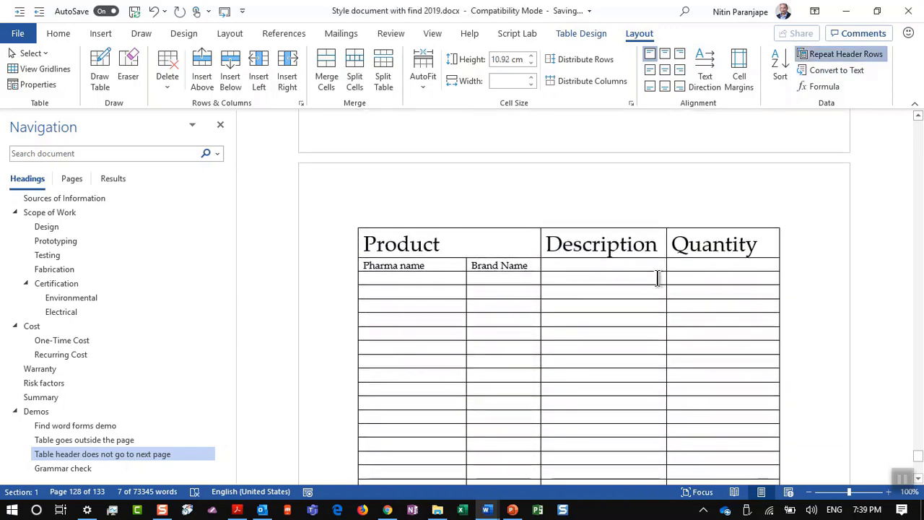
{"action": "key", "text": "alt+Tab"}
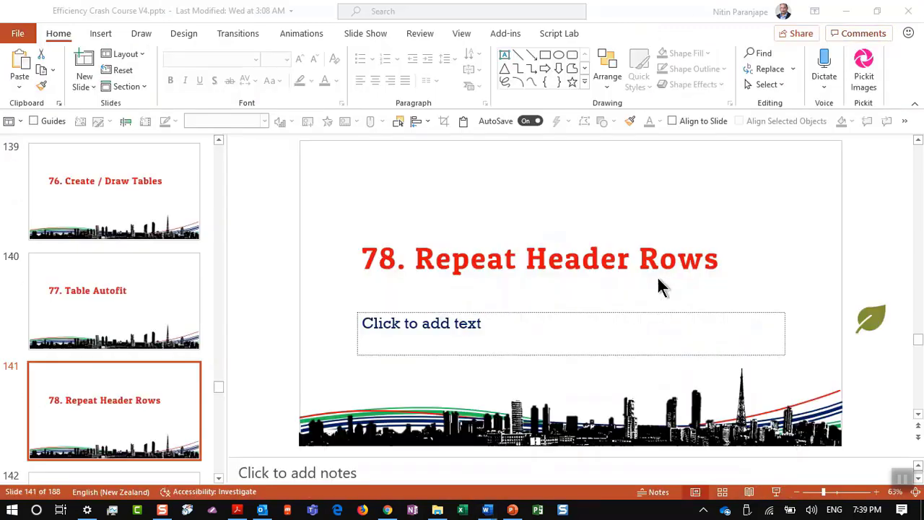
- Go to slide 142, '79. Images autofit', then return to the Word document
{"action": "scroll", "coordinate": [60, 415], "scroll_direction": "down", "scroll_amount": 3}
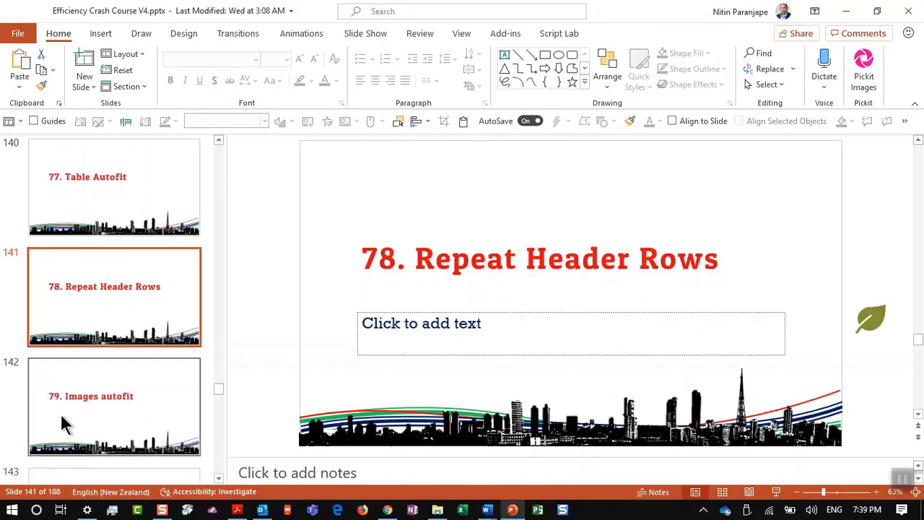
{"action": "left_click", "coordinate": [61, 414]}
{"action": "key", "text": "alt+Tab"}
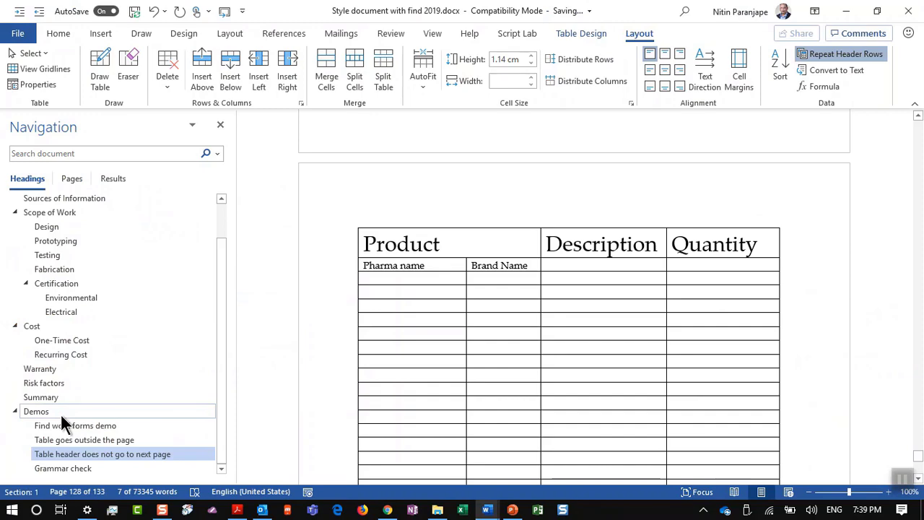
- Jump to the end of the style document, then create the blank Document2
{"action": "key", "text": "ctrl+End"}
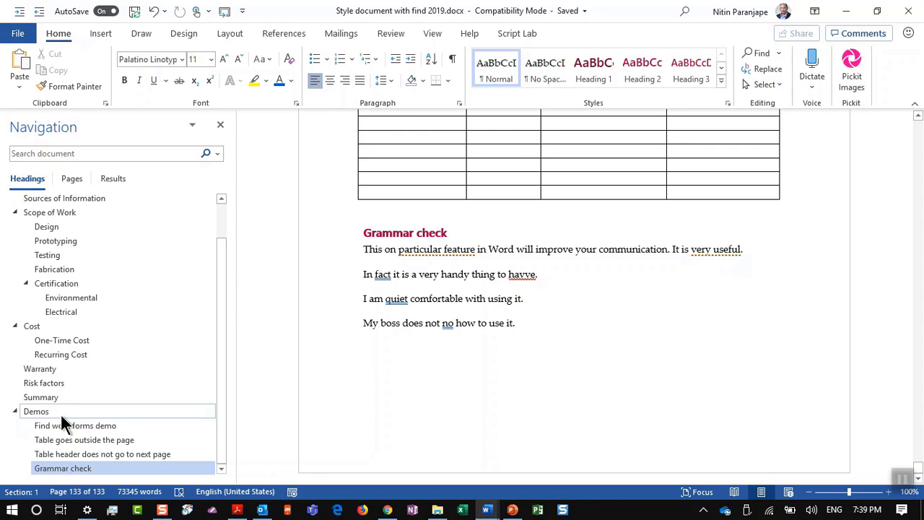
{"action": "key", "text": "ctrl+n"}
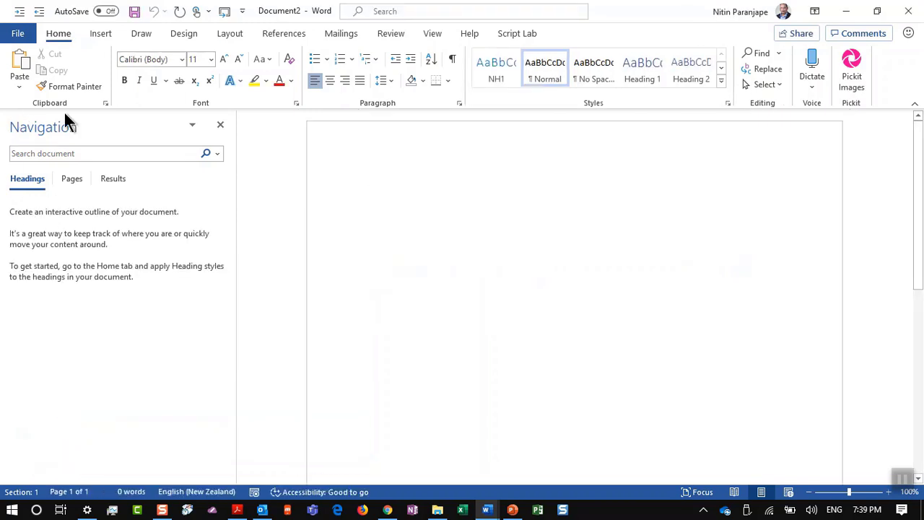
- Hide the Navigation pane and insert a 3x3 table into Document2
{"action": "left_click", "coordinate": [220, 124]}
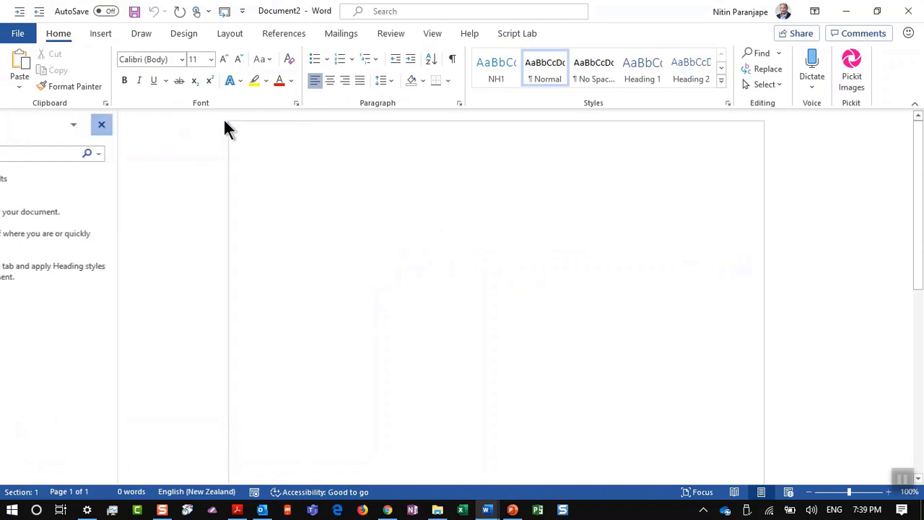
{"action": "left_click", "coordinate": [101, 34]}
{"action": "left_click", "coordinate": [97, 72]}
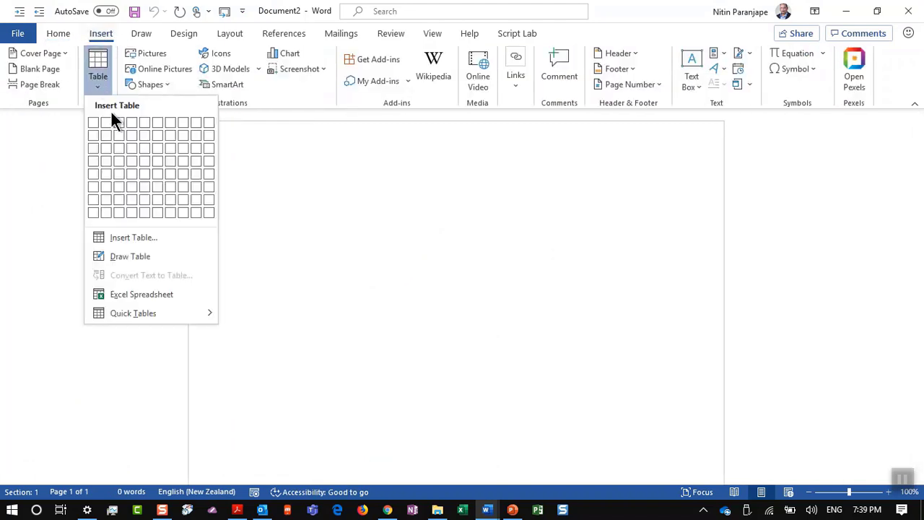
{"action": "left_click", "coordinate": [120, 148]}
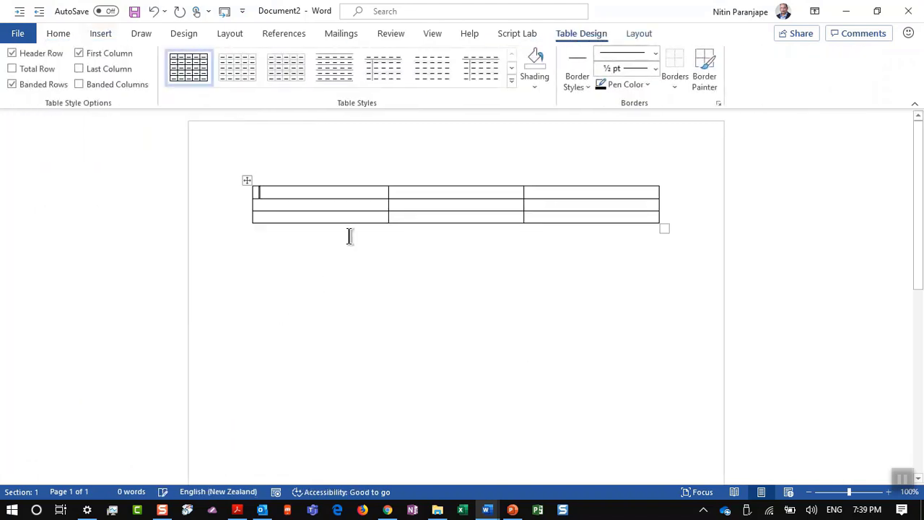
- Insert 'sunset closeup.JPG' from Sample Pictures > clouds into the first cell of row 2
{"action": "left_click", "coordinate": [364, 210]}
{"action": "key", "text": "alt+i"}
{"action": "key", "text": "p"}
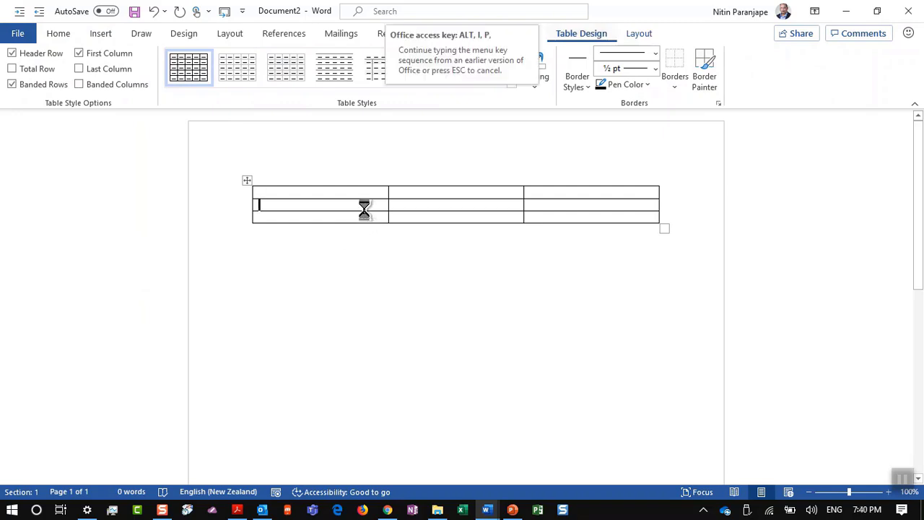
{"action": "key", "text": "f"}
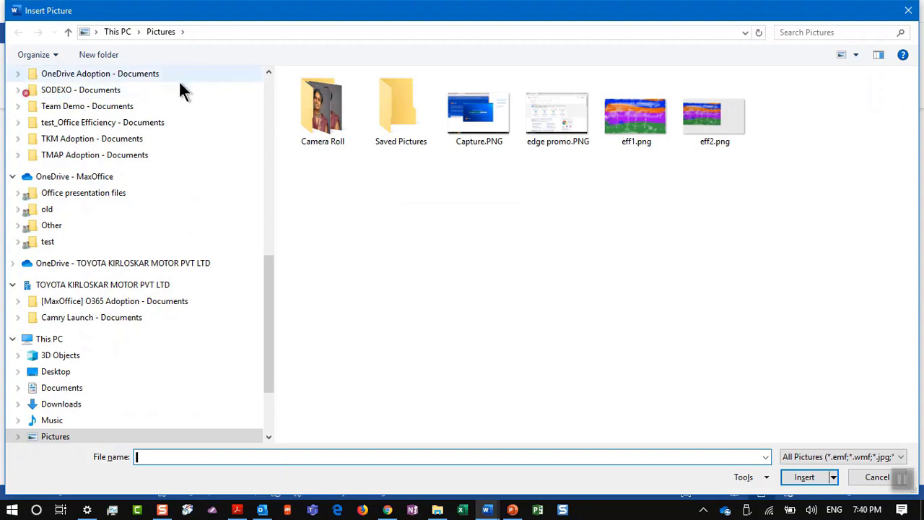
{"action": "scroll", "coordinate": [178, 81], "scroll_direction": "up", "scroll_amount": 3}
{"action": "scroll", "coordinate": [177, 81], "scroll_direction": "up", "scroll_amount": 7}
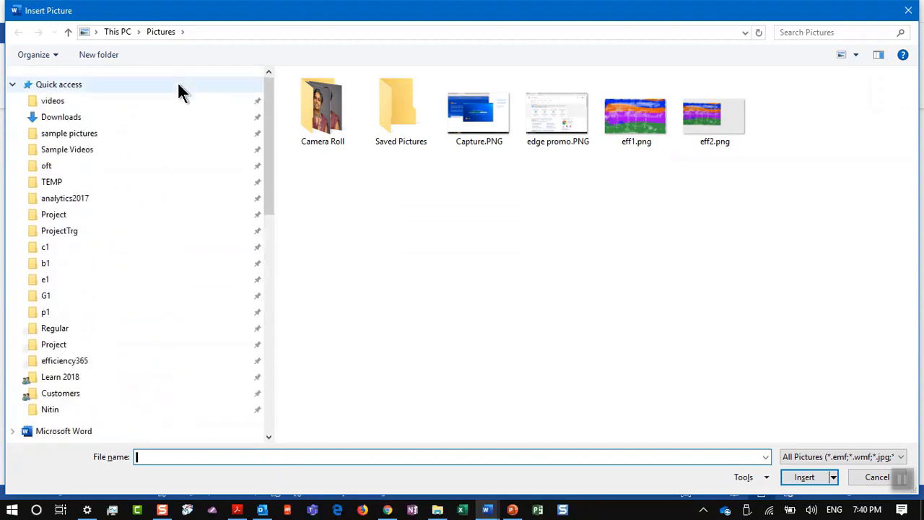
{"action": "left_click", "coordinate": [137, 134]}
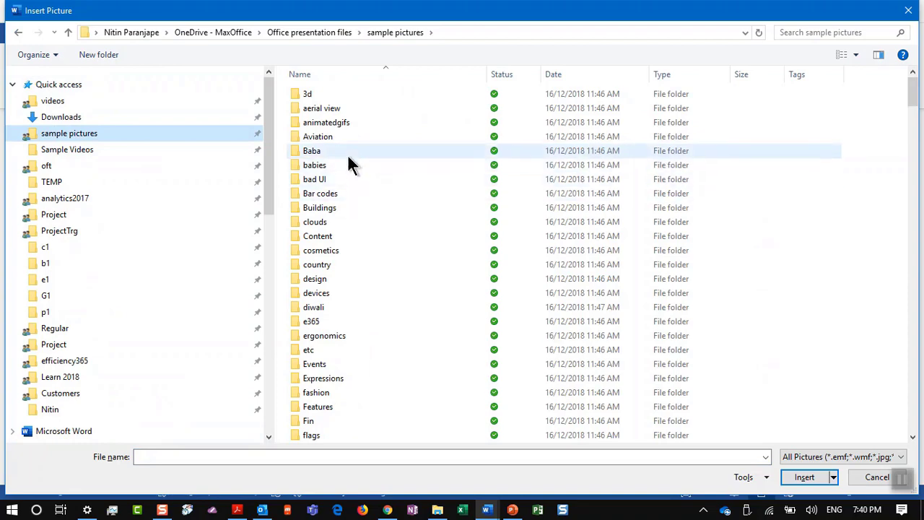
{"action": "left_click", "coordinate": [326, 226]}
{"action": "double_click", "coordinate": [327, 222]}
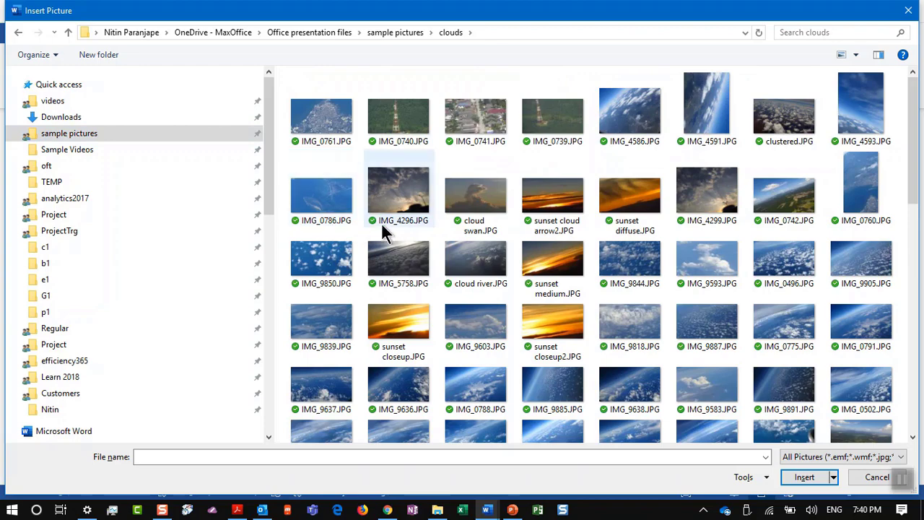
{"action": "double_click", "coordinate": [417, 318]}
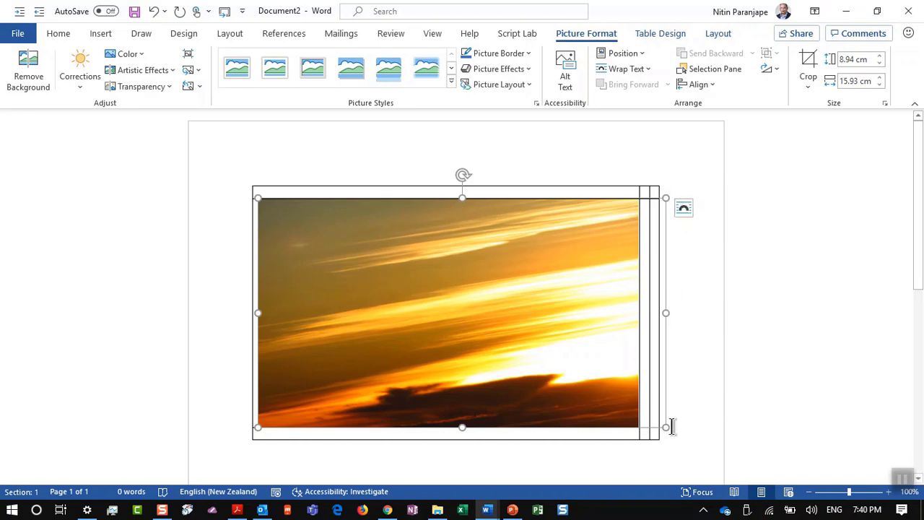
- Shrink the sunset picture to fit its cell, deselect it, and switch to PowerPoint
{"action": "left_click_drag", "start_coordinate": [663, 426], "coordinate": [438, 278]}
{"action": "left_click", "coordinate": [502, 265]}
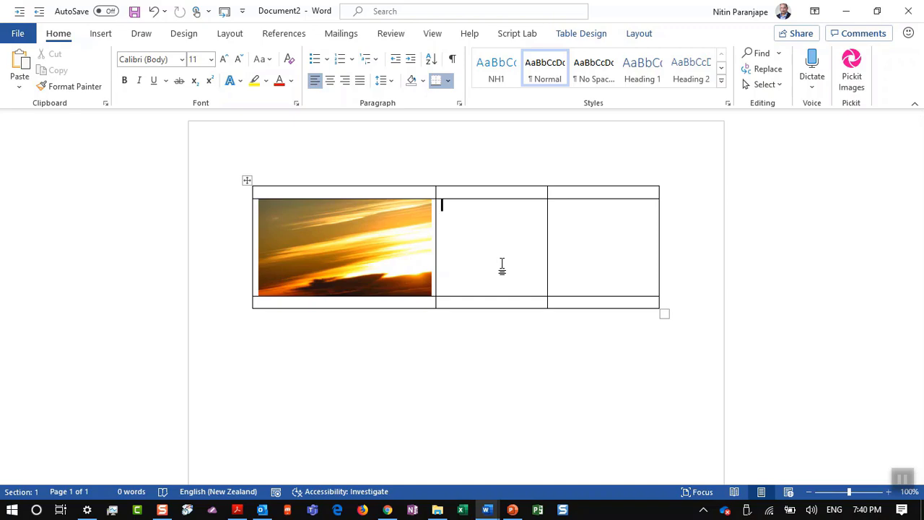
{"action": "key", "text": "alt+Tab"}
{"action": "key", "text": "alt+Tab"}
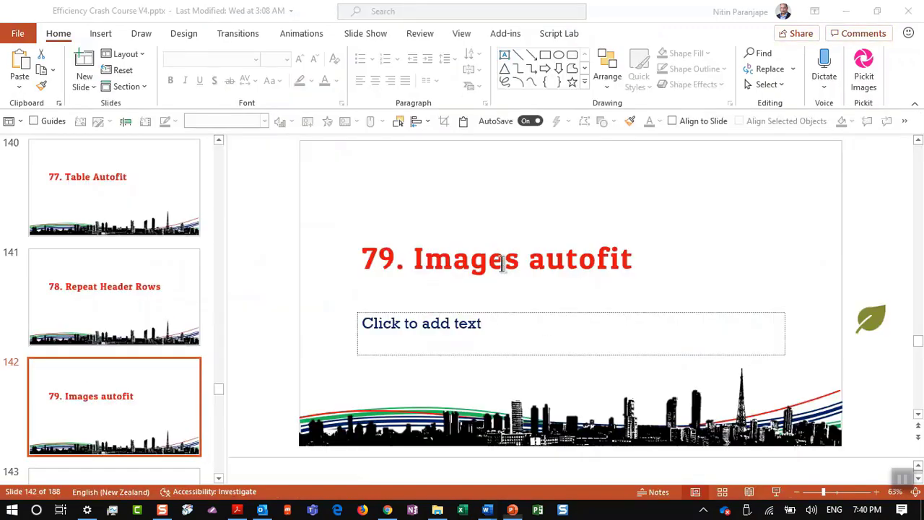
- Glance over the Images autofit slide, then return to Document2 with the sunset-picture table
{"action": "scroll", "coordinate": [25, 350], "scroll_direction": "down", "scroll_amount": 1}
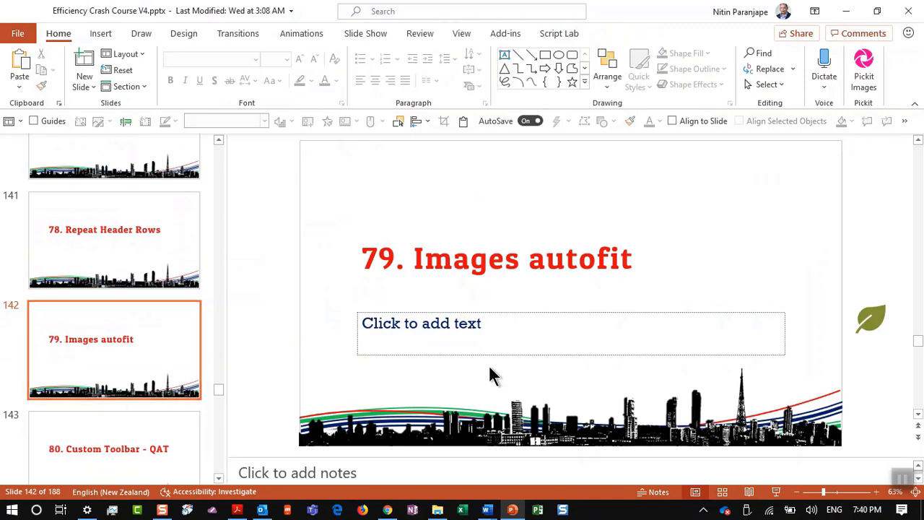
{"action": "key", "text": "alt+Tab"}
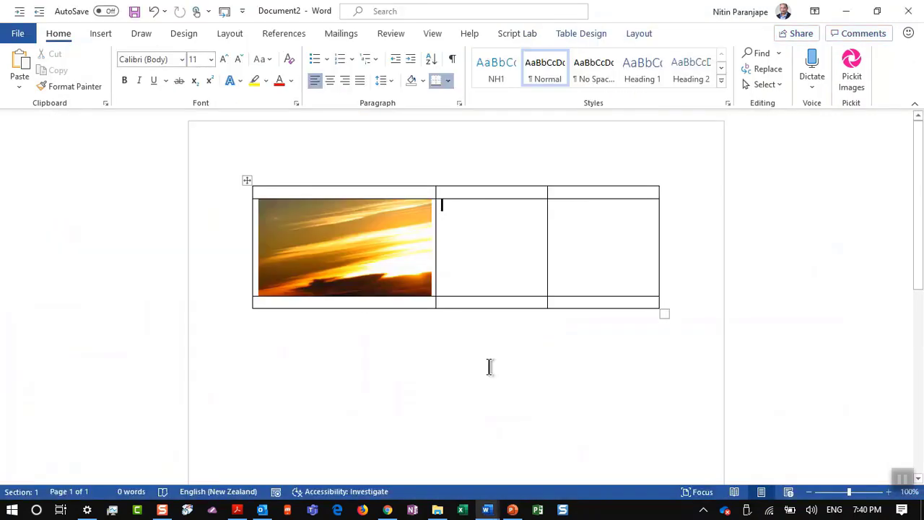
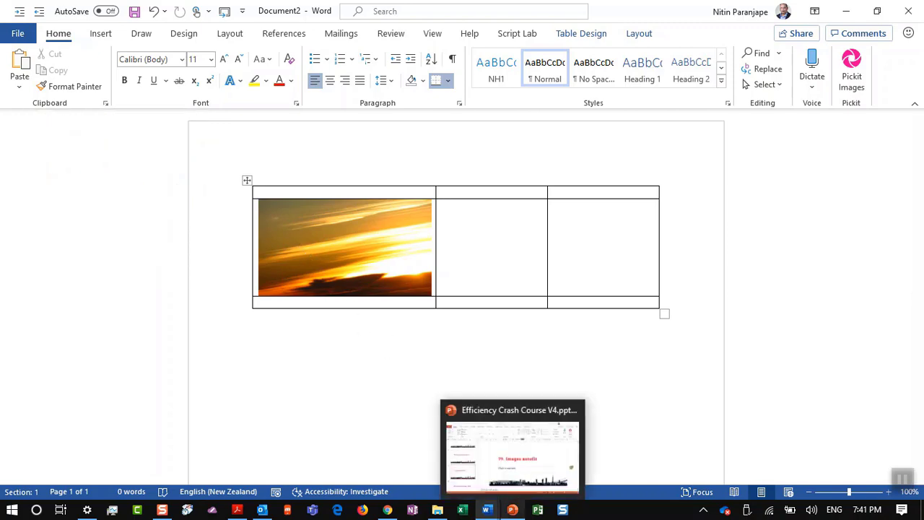
- Return from the PowerPoint deck to the Word document's Home commands
{"action": "left_click", "coordinate": [512, 510]}
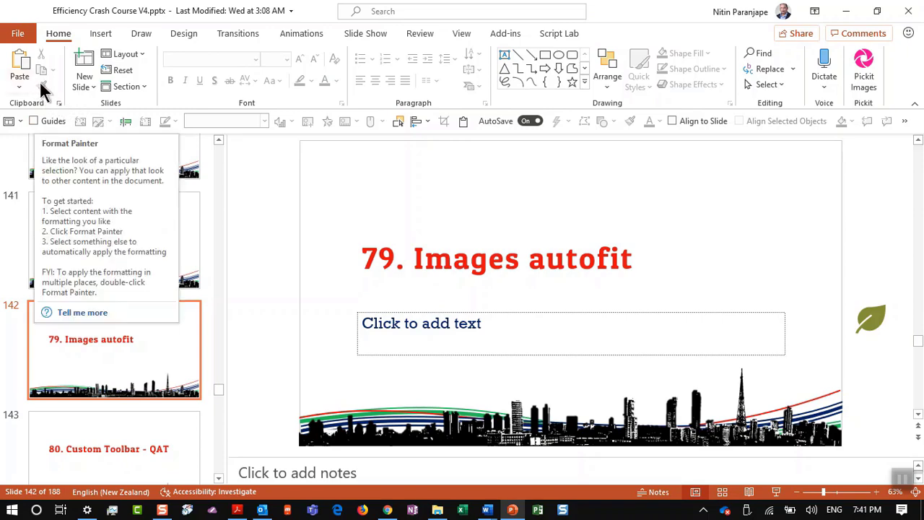
{"action": "key", "text": "alt+Tab"}
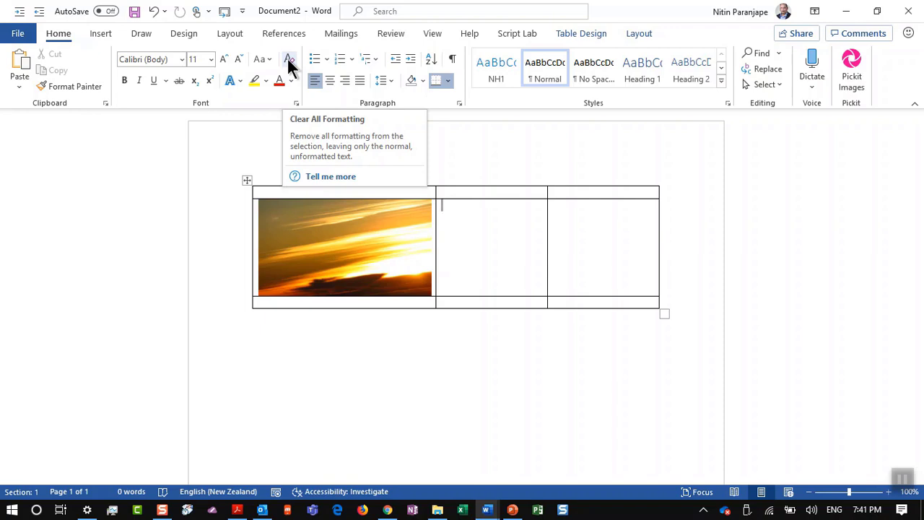
{"action": "left_click", "coordinate": [89, 34]}
{"action": "left_click", "coordinate": [63, 35]}
- Pin Clear All Formatting to the Quick Access Toolbar and select the table's image column
{"action": "right_click", "coordinate": [286, 64]}
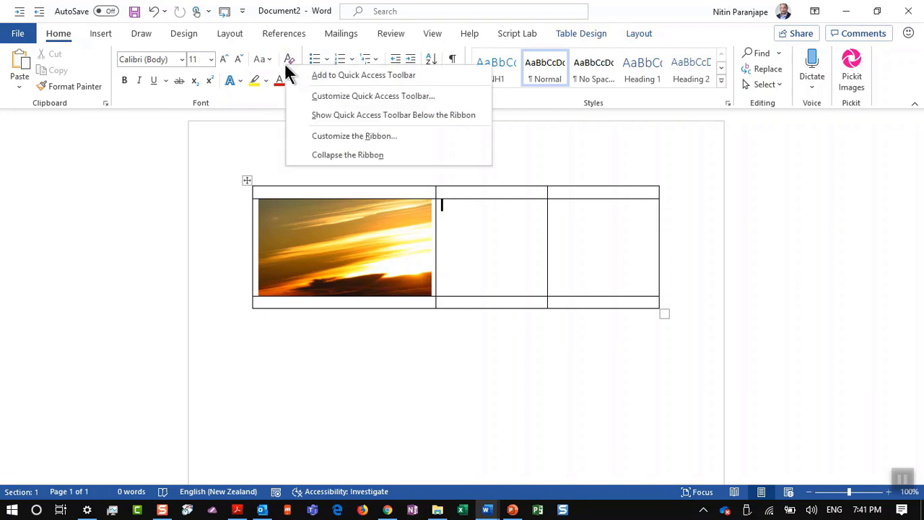
{"action": "left_click", "coordinate": [319, 74]}
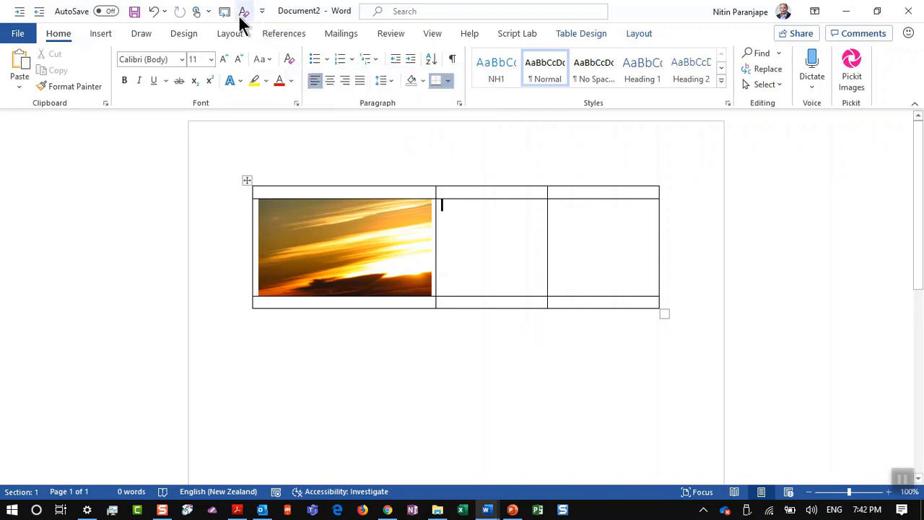
{"action": "left_click", "coordinate": [304, 137]}
{"action": "scroll", "coordinate": [303, 38], "scroll_direction": "down", "scroll_amount": 6}
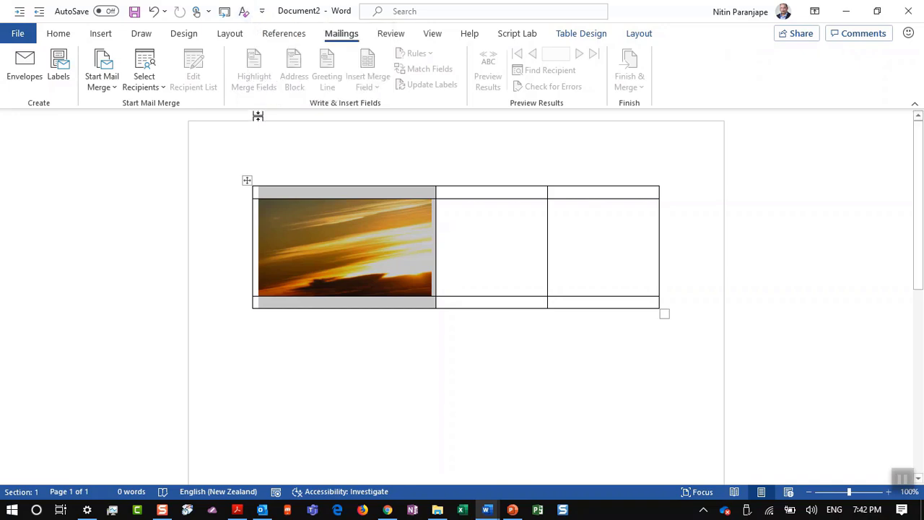
- Add the Mailings Select Recipients command to the Quick Access Toolbar
{"action": "key", "text": "alt"}
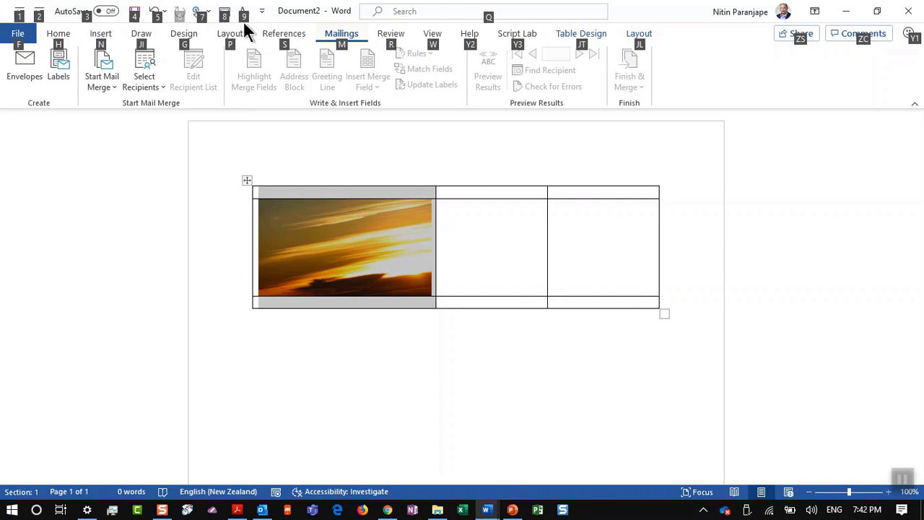
{"action": "key", "text": "alt"}
{"action": "key", "text": "alt"}
{"action": "key", "text": "alt"}
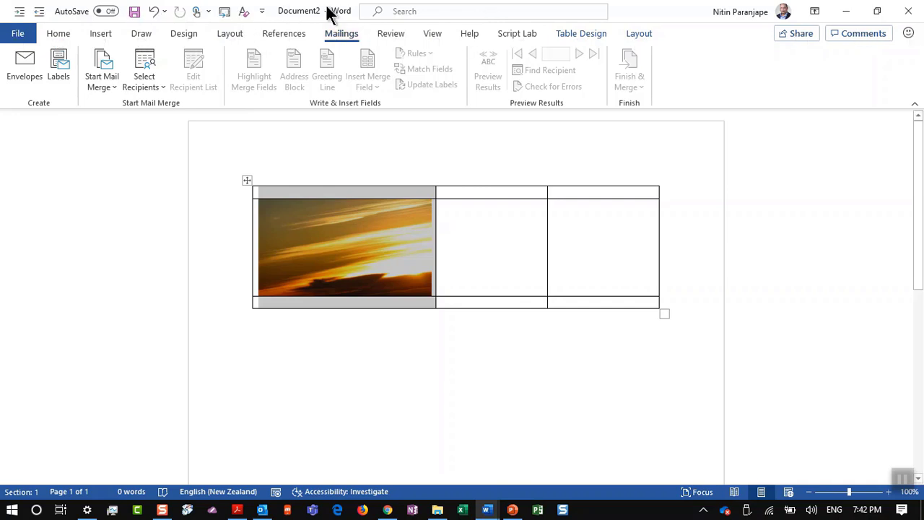
{"action": "right_click", "coordinate": [152, 70]}
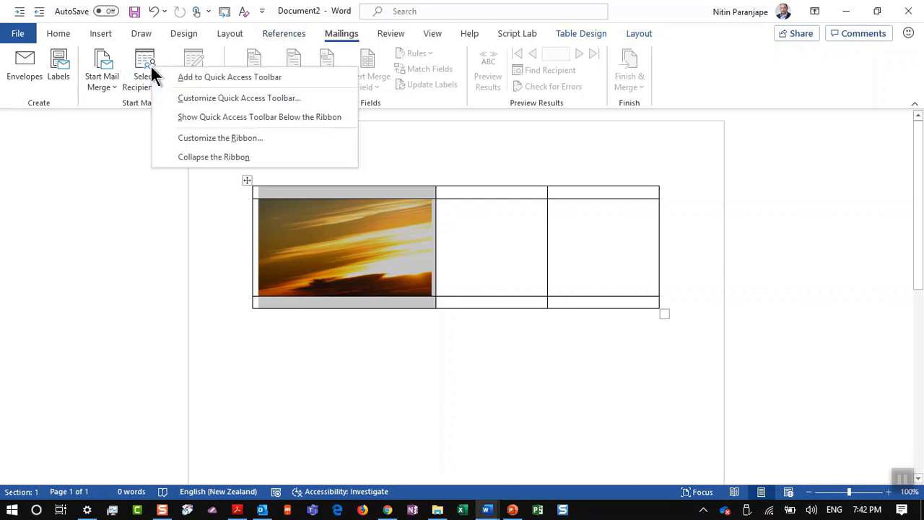
{"action": "left_click", "coordinate": [182, 77]}
- Check the new toolbar KeyTips, select the image row, and switch to PowerPoint
{"action": "key", "text": "alt"}
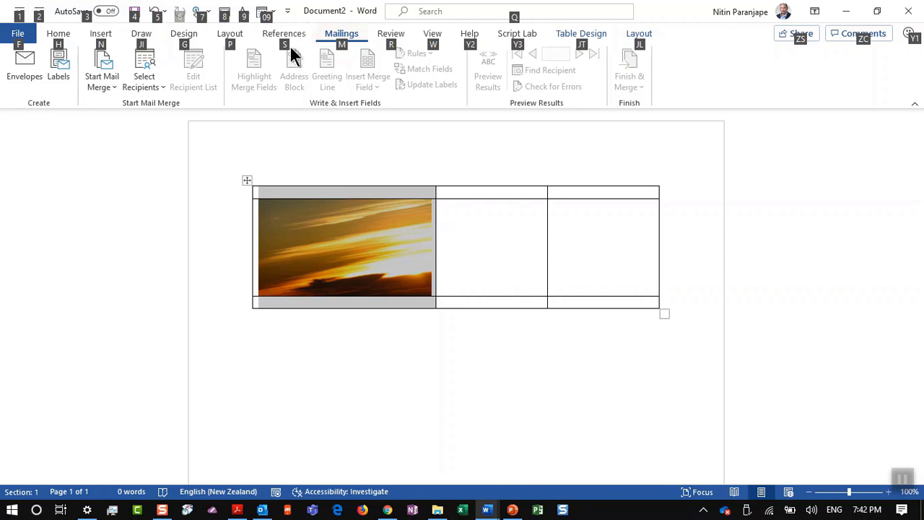
{"action": "left_click", "coordinate": [45, 206]}
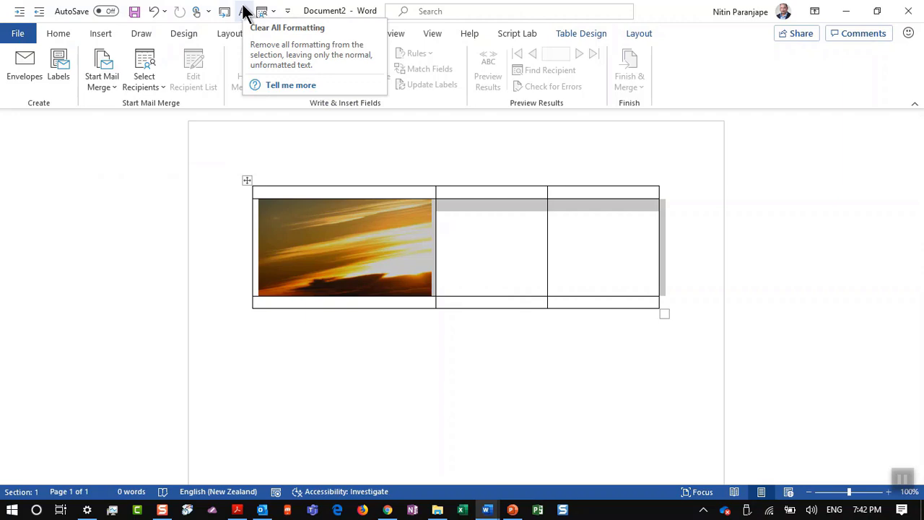
{"action": "key", "text": "alt+Tab"}
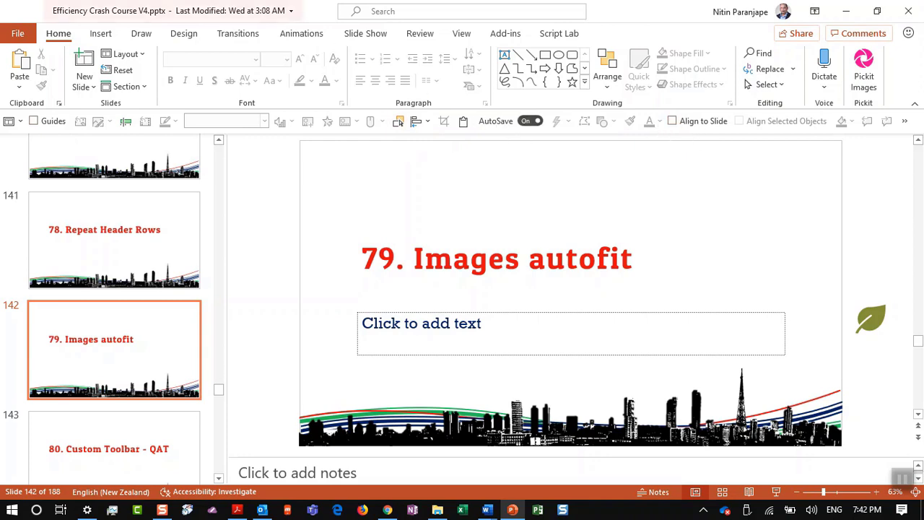
{"action": "right_click", "coordinate": [299, 117]}
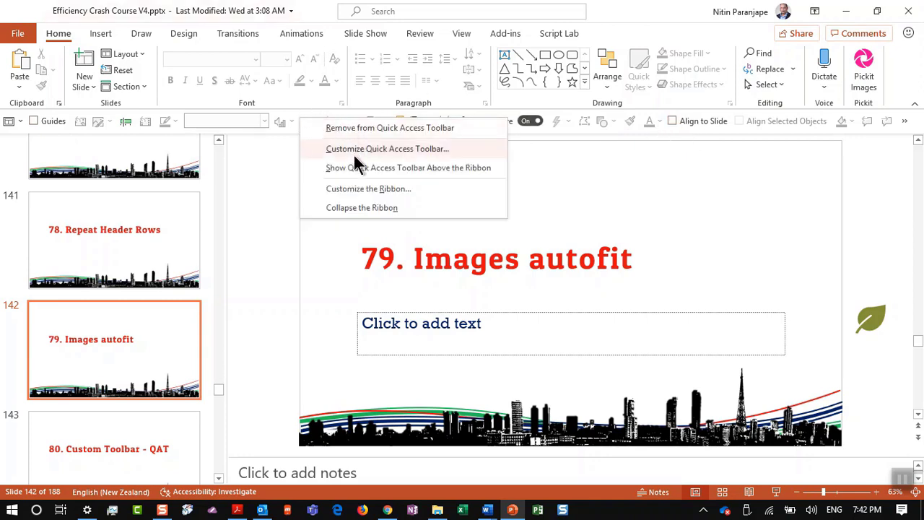
{"action": "left_click", "coordinate": [353, 167]}
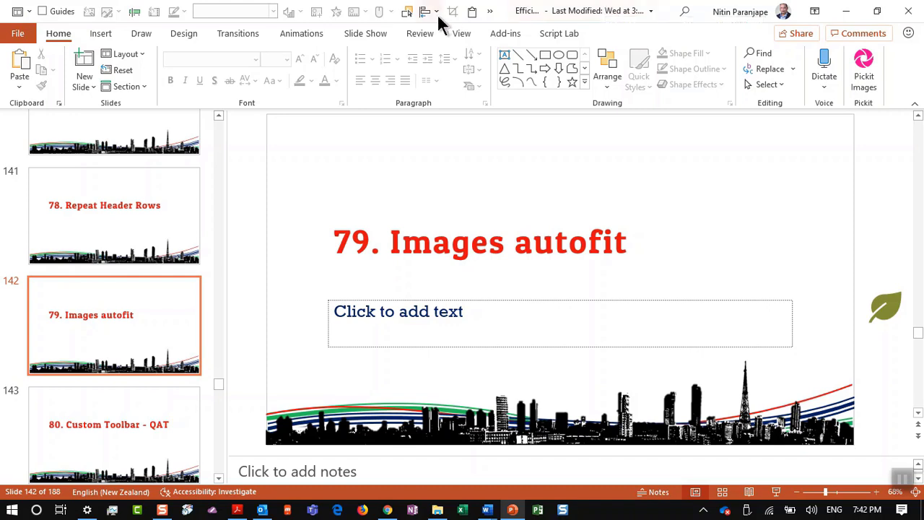
{"action": "right_click", "coordinate": [360, 21]}
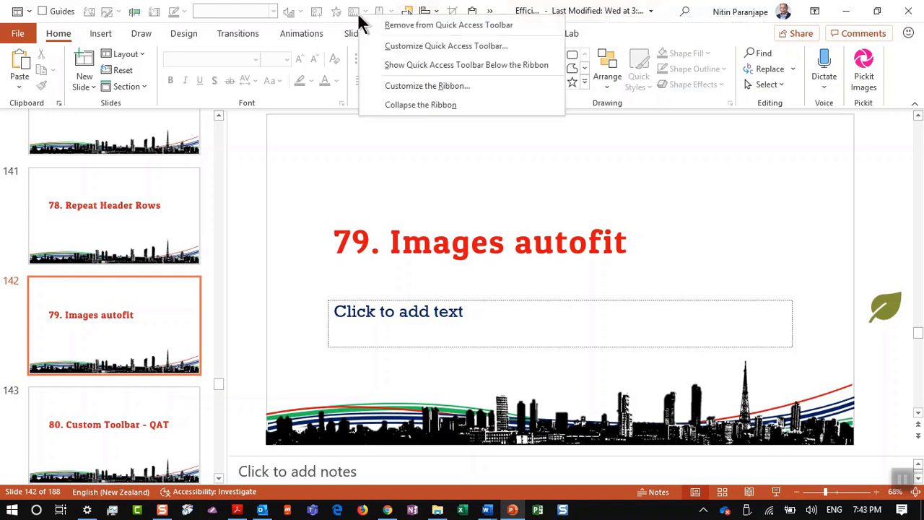
{"action": "left_click", "coordinate": [385, 63]}
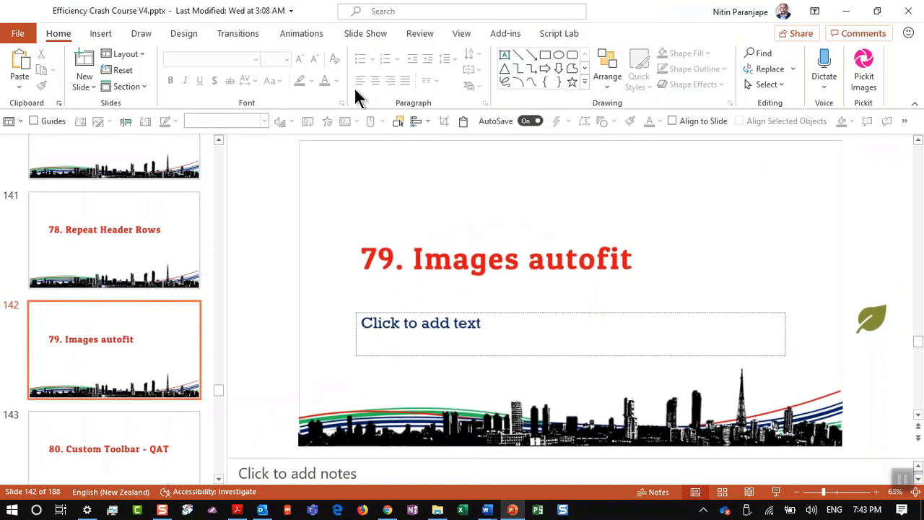
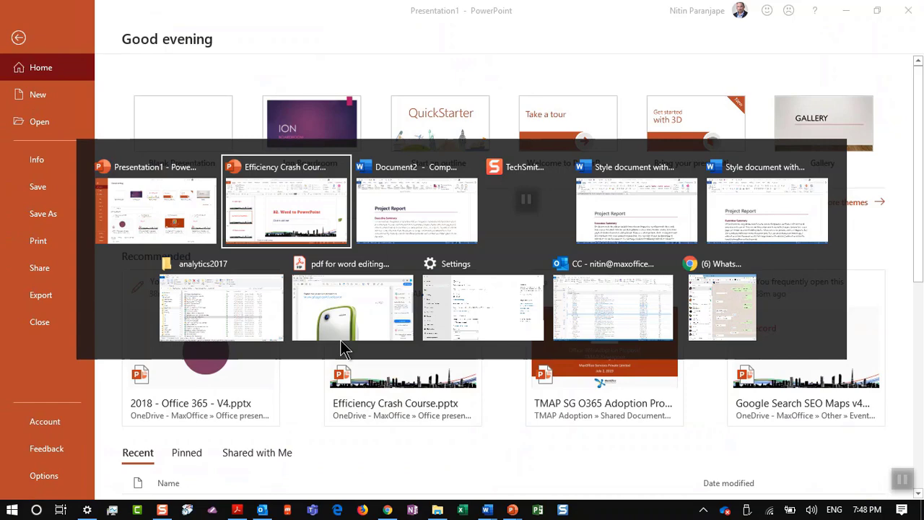
- Show slide 144, '81. Add to QAT', in the Efficiency Crash Course deck, then return to Word
{"action": "key", "text": "alt+Tab"}
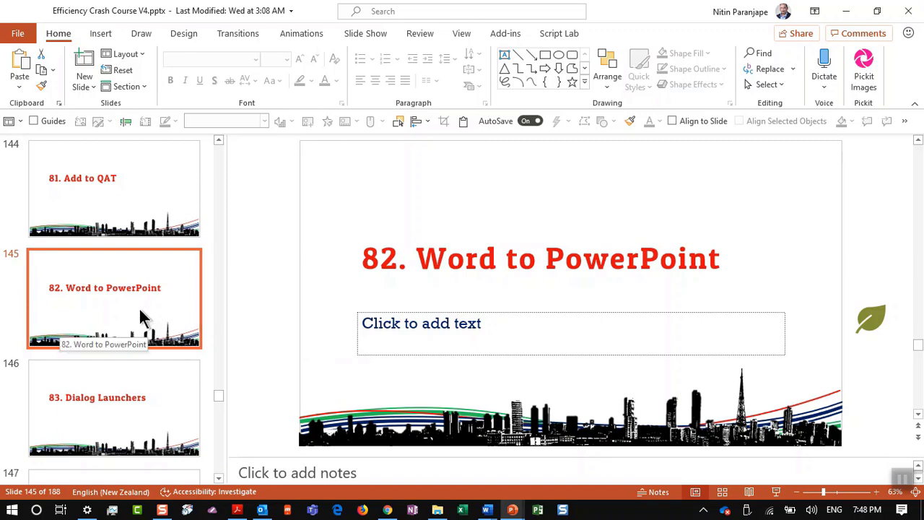
{"action": "left_click", "coordinate": [130, 182]}
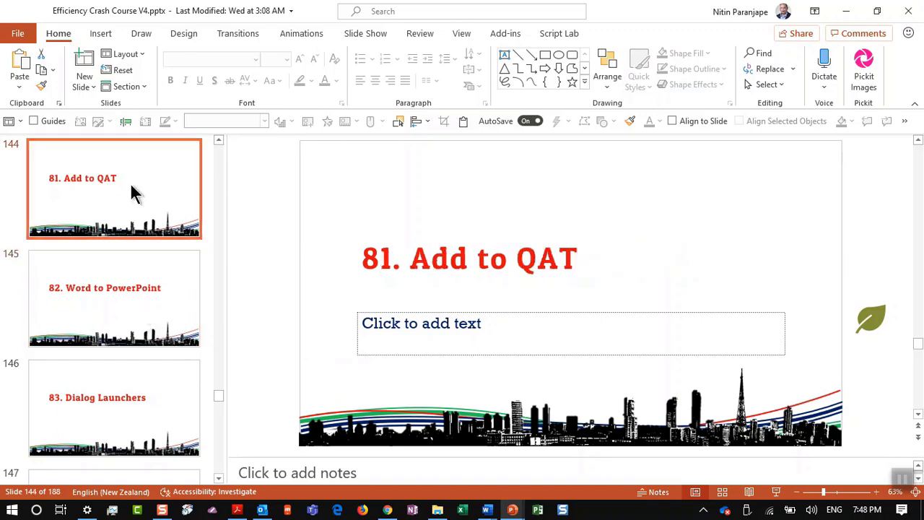
{"action": "key", "text": "alt+Tab"}
{"action": "key", "text": "Tab"}
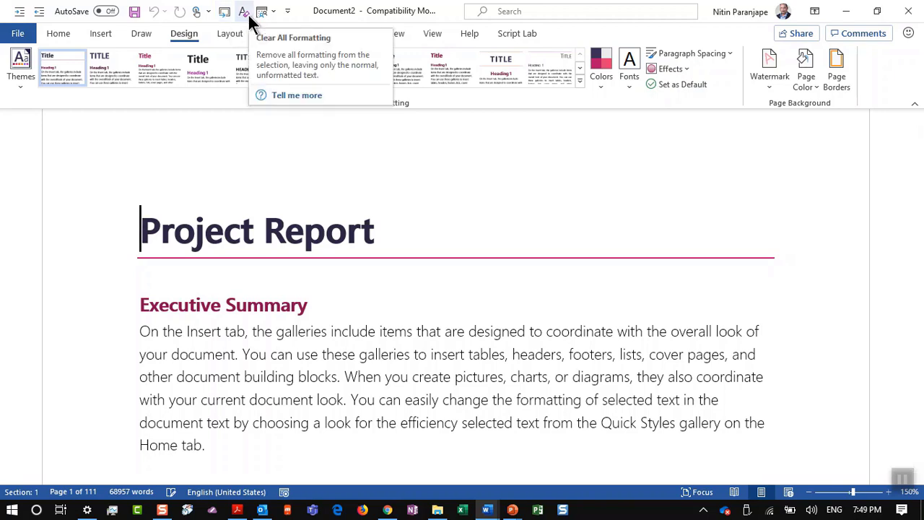
- From the Home tab ribbon, open Word Options at its Quick Access Toolbar page
{"action": "left_click", "coordinate": [46, 31]}
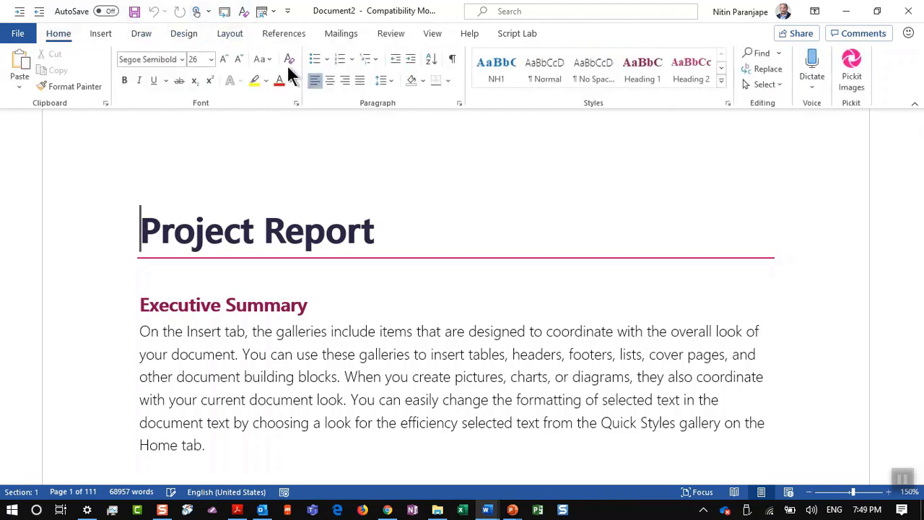
{"action": "right_click", "coordinate": [284, 59]}
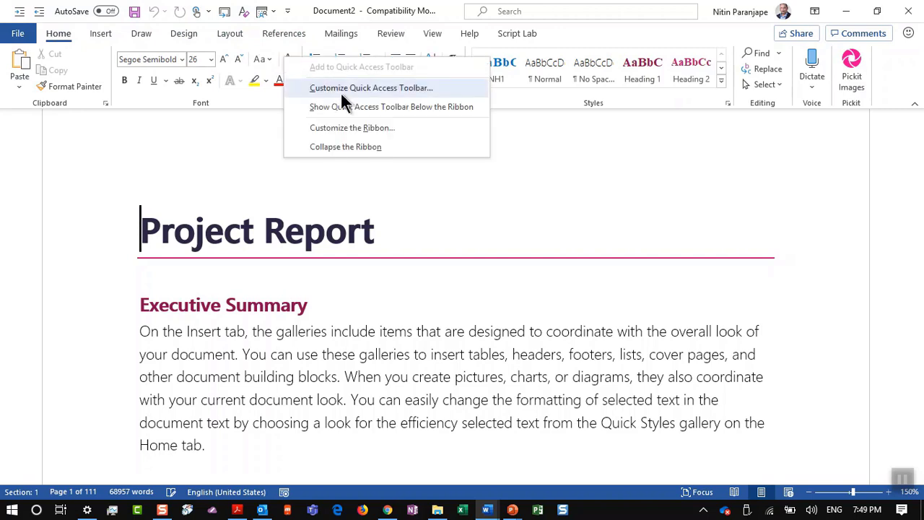
{"action": "left_click", "coordinate": [221, 145]}
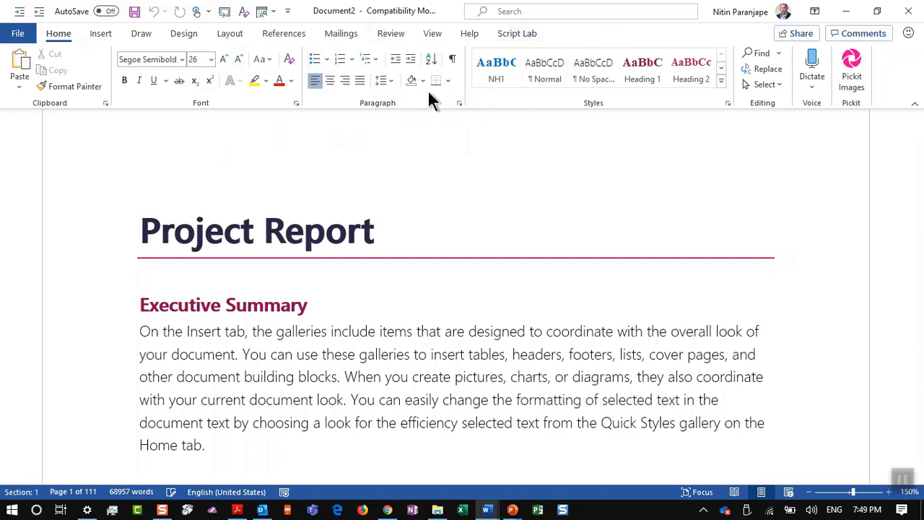
{"action": "right_click", "coordinate": [253, 91]}
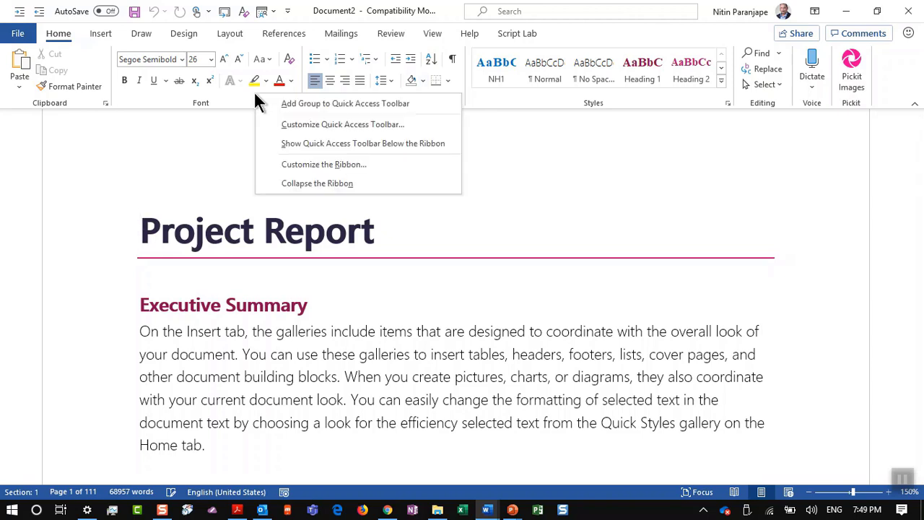
{"action": "left_click", "coordinate": [340, 128]}
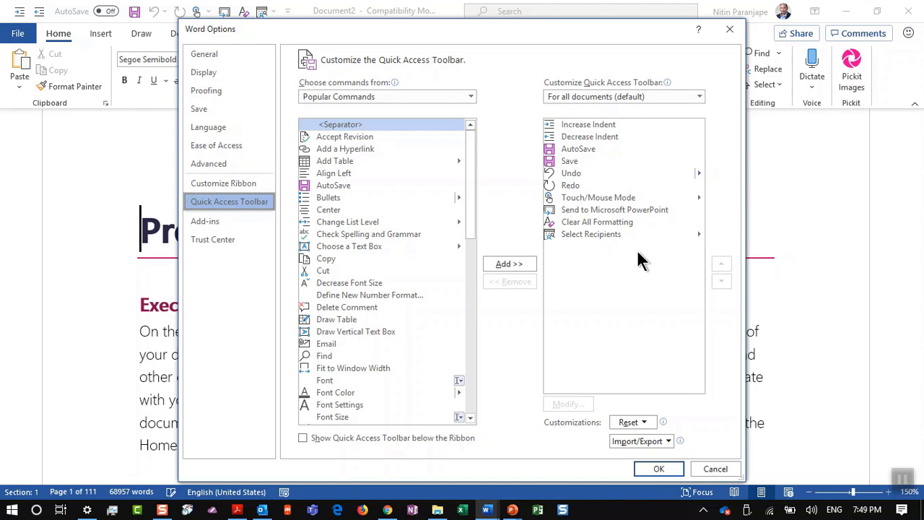
- Switch the Choose commands from list to All Commands
{"action": "left_click", "coordinate": [586, 223]}
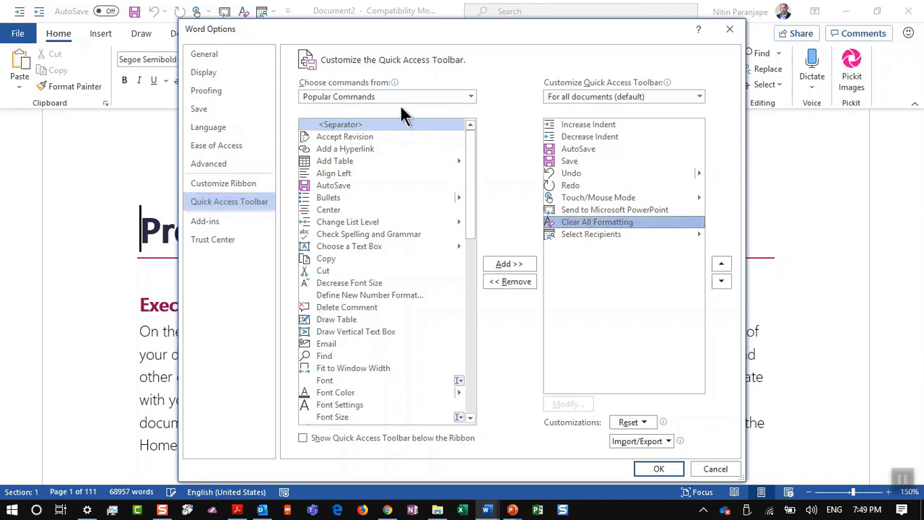
{"action": "left_click", "coordinate": [352, 99]}
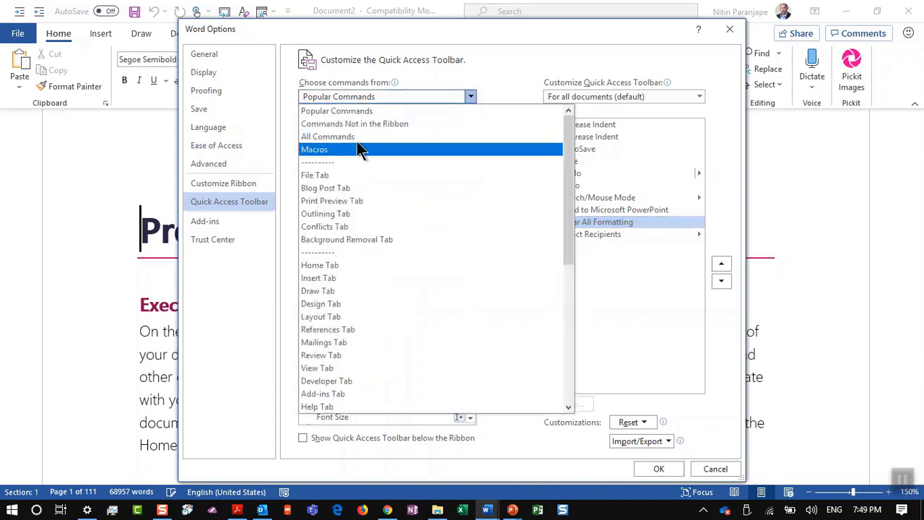
{"action": "key", "text": "Escape"}
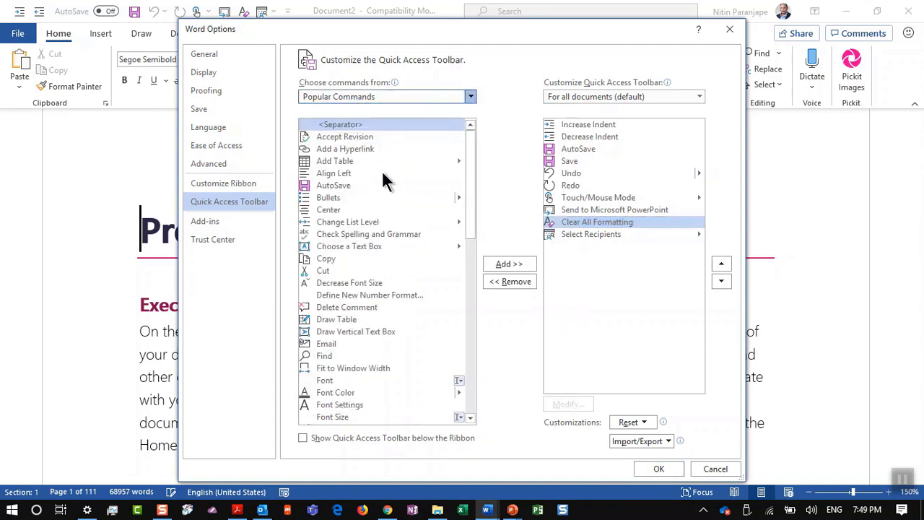
{"action": "key", "text": "Down"}
{"action": "key", "text": "Down"}
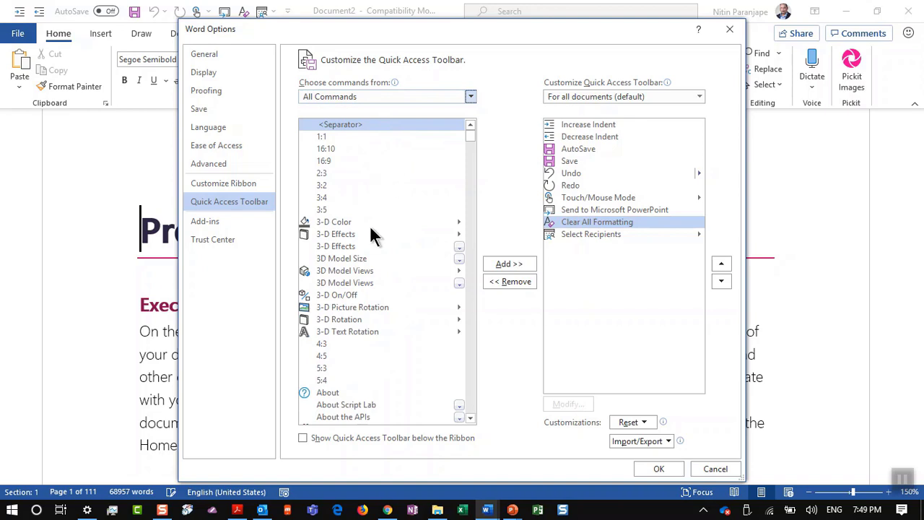
{"action": "left_click", "coordinate": [369, 224]}
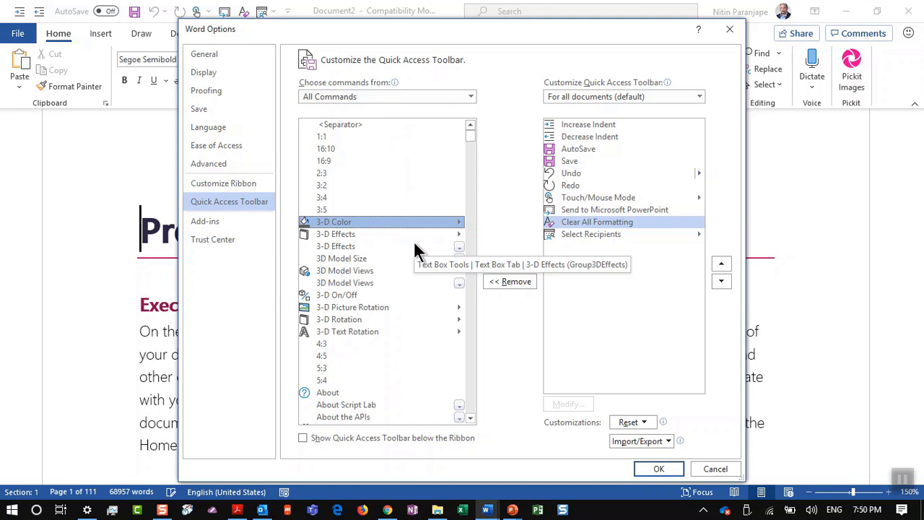
- Find Send to Microsoft PowerPoint by typing 'sen', then cancel Word Options without changes
{"action": "type", "text": "sen"}
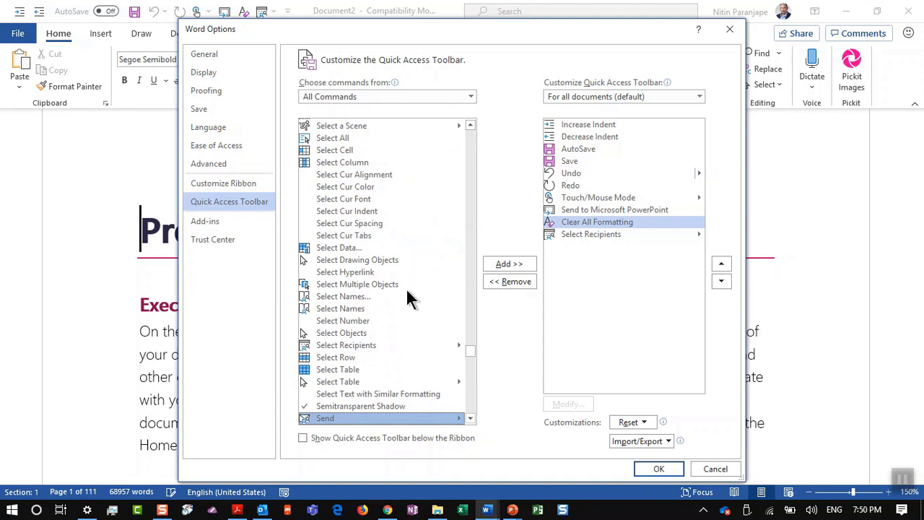
{"action": "scroll", "coordinate": [391, 409], "scroll_direction": "down", "scroll_amount": 4}
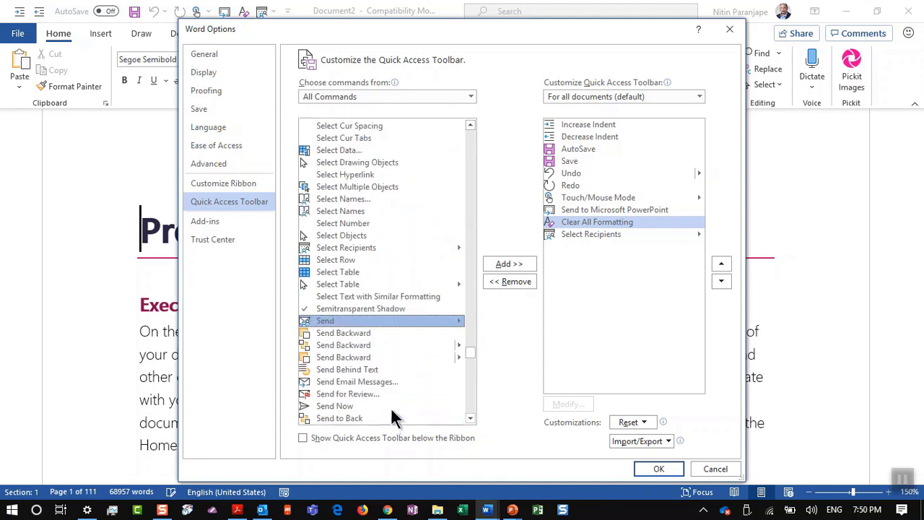
{"action": "scroll", "coordinate": [391, 411], "scroll_direction": "down", "scroll_amount": 3}
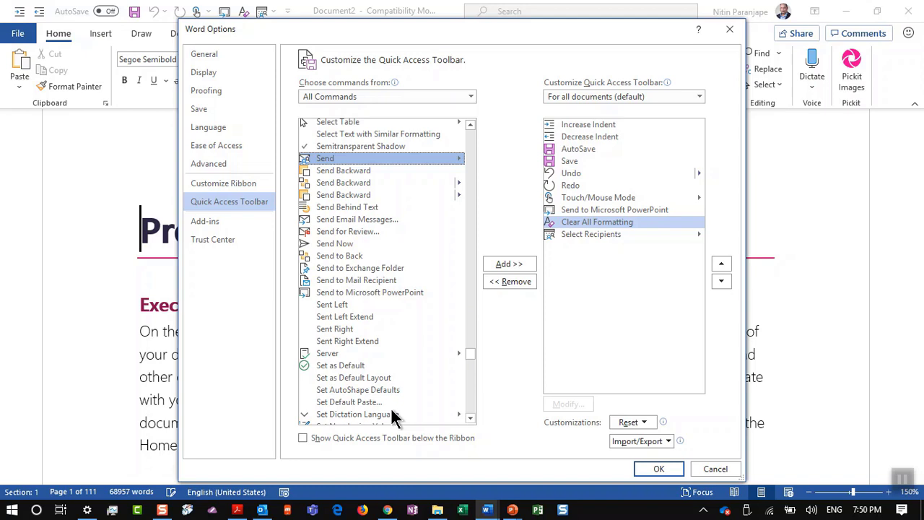
{"action": "left_click", "coordinate": [408, 293]}
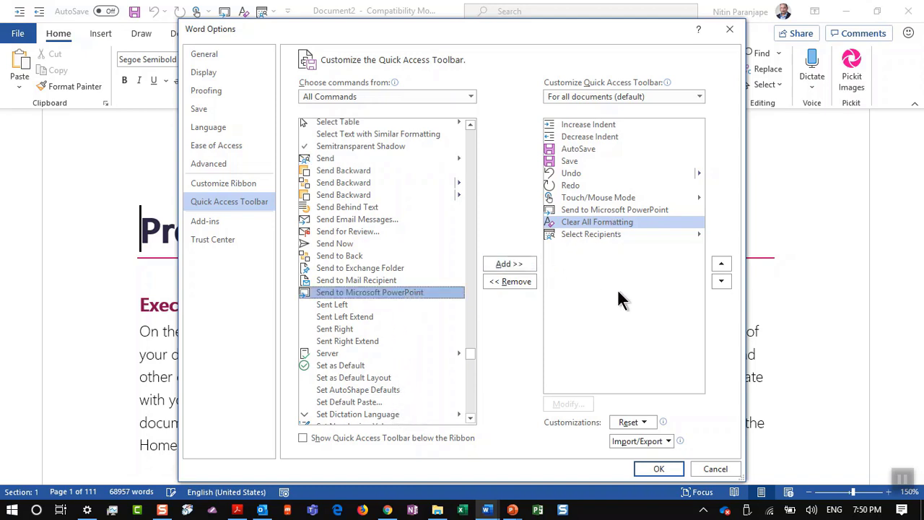
{"action": "left_click", "coordinate": [708, 465]}
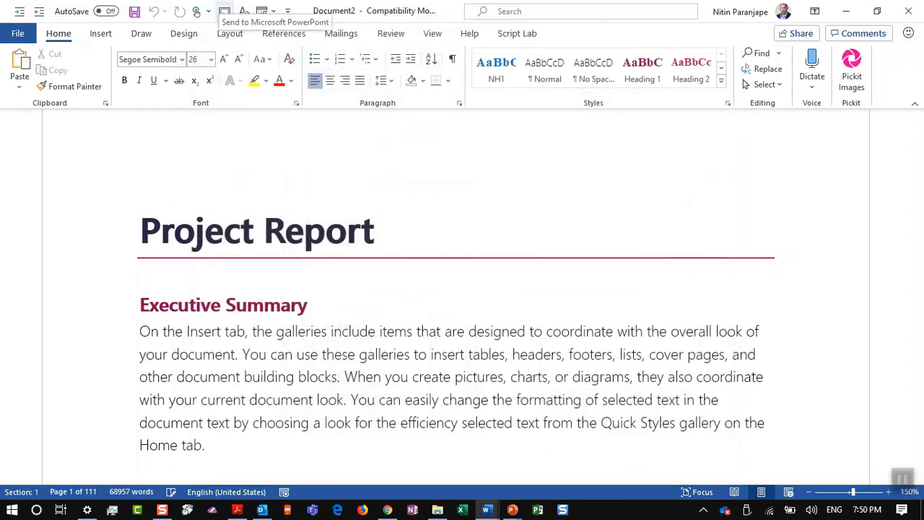
- Show slide 146, '83. Dialog Launchers', in PowerPoint and return to the Word report
{"action": "key", "text": "alt+Tab"}
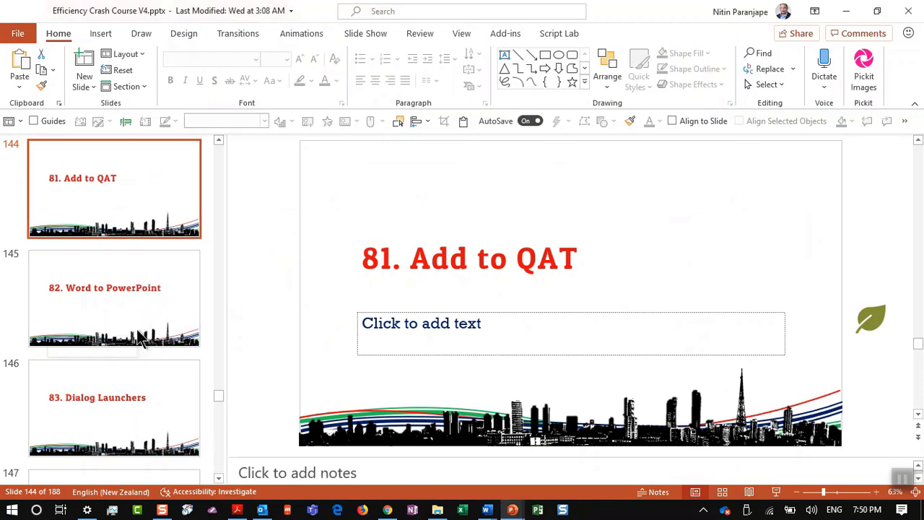
{"action": "left_click", "coordinate": [136, 377]}
{"action": "key", "text": "alt+Tab"}
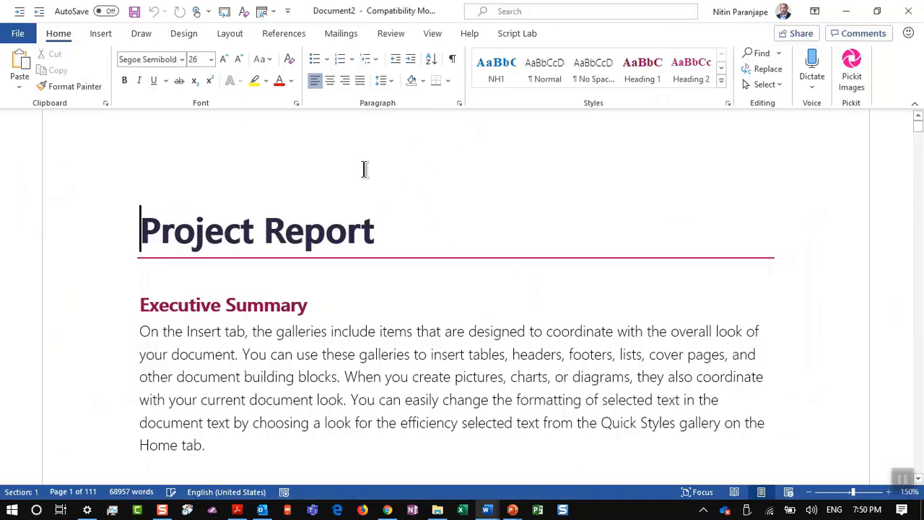
- Open the Navigation pane listing the report's headings
{"action": "right_click", "coordinate": [351, 329]}
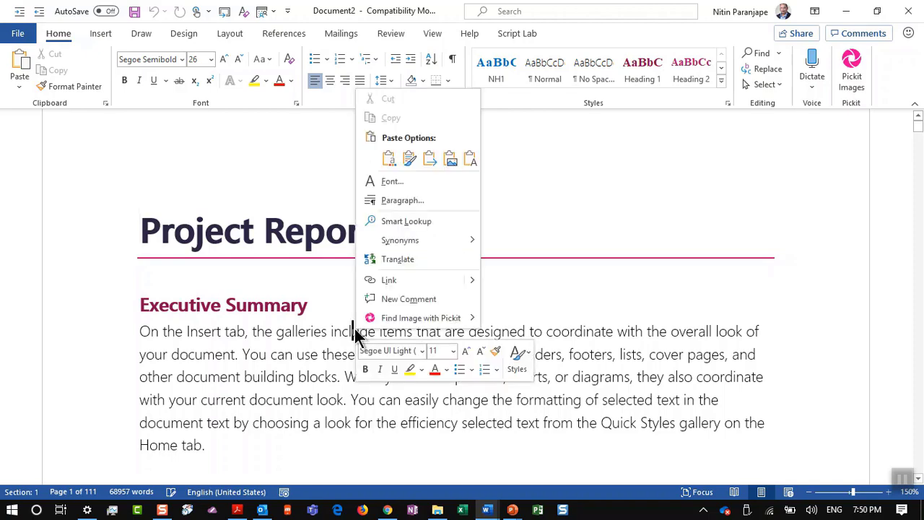
{"action": "key", "text": "Escape"}
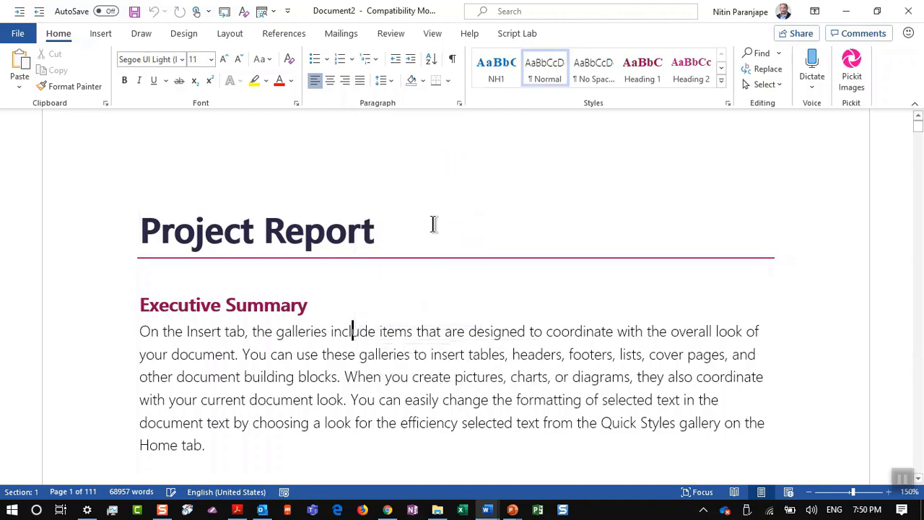
{"action": "key", "text": "ctrl+End"}
{"action": "scroll", "coordinate": [447, 262], "scroll_direction": "up", "scroll_amount": 5}
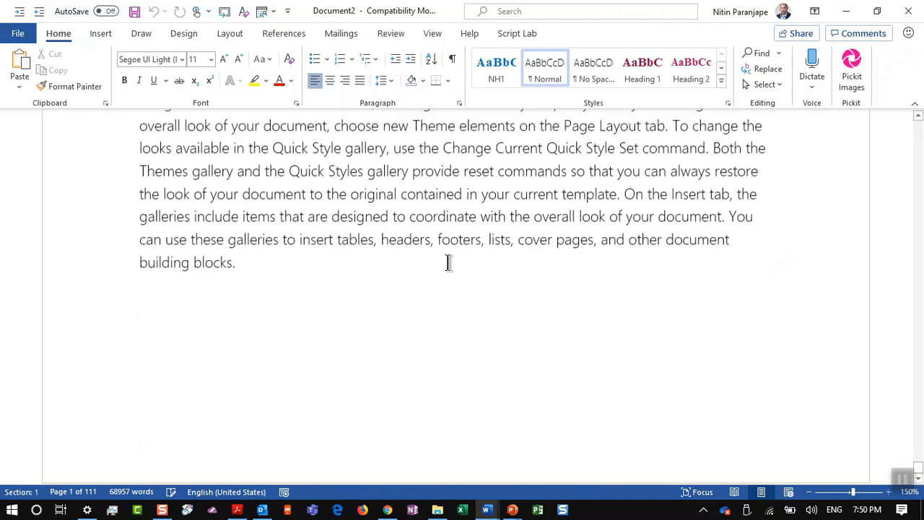
{"action": "key", "text": "alt+v"}
{"action": "key", "text": "ctrl+f"}
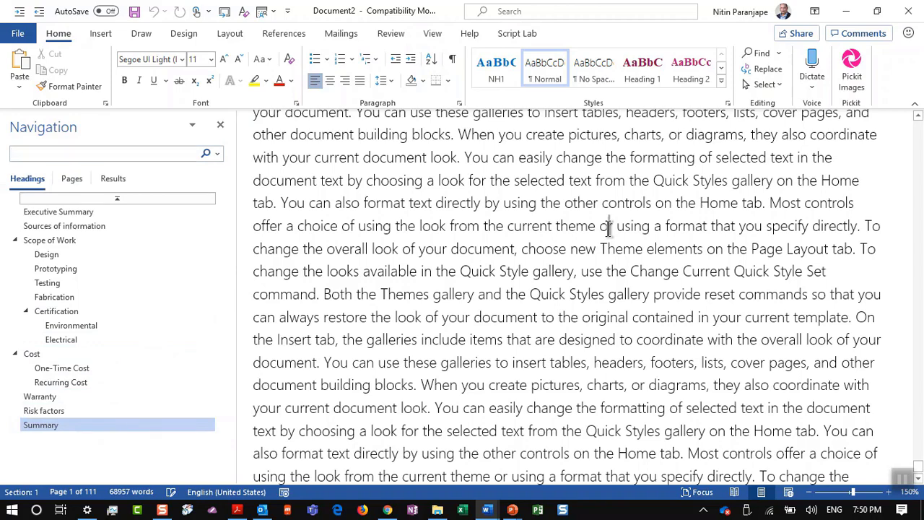
- Insert a blank paragraph above the Executive Summary heading and move into it
{"action": "key", "text": "ctrl+Home"}
{"action": "key", "text": "Down"}
{"action": "key", "text": "Return"}
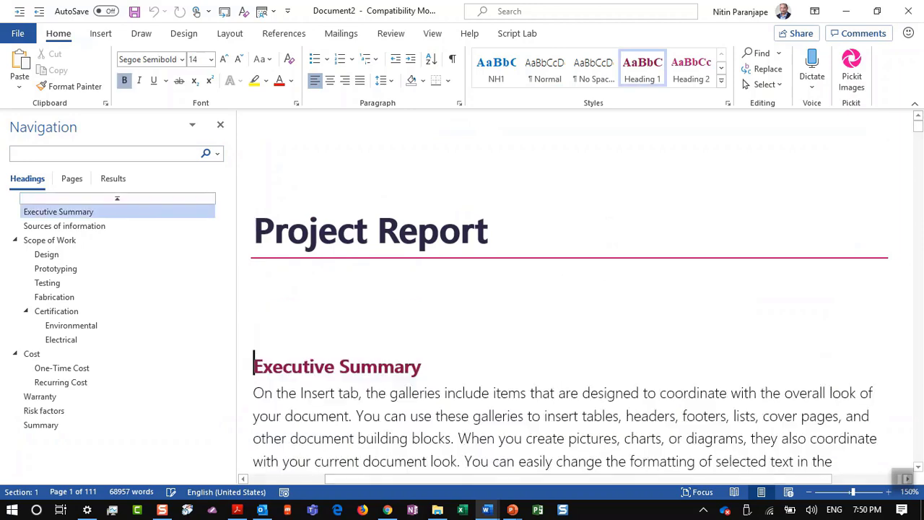
{"action": "key", "text": "Up"}
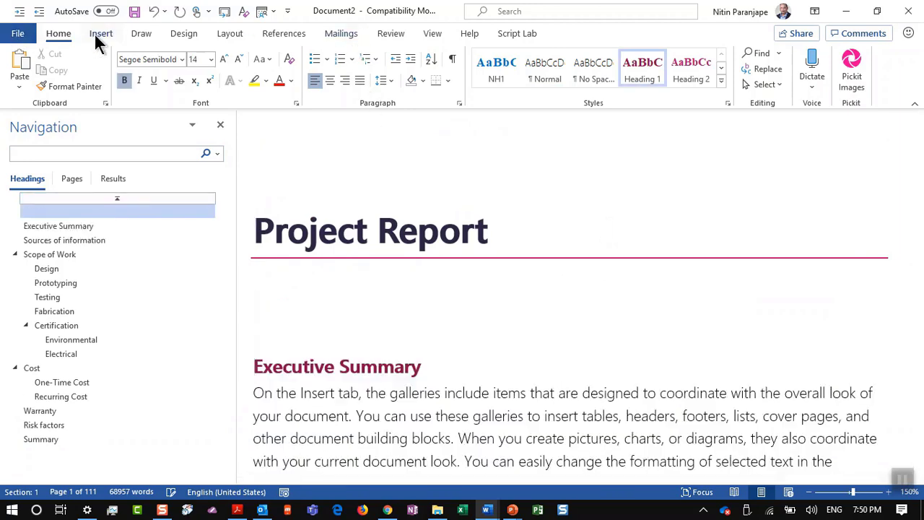
- Insert a 4x2 table under the title with plain Normal-style 'Demo' in its first cell
{"action": "left_click", "coordinate": [101, 33]}
{"action": "left_click", "coordinate": [99, 76]}
{"action": "left_click", "coordinate": [130, 143]}
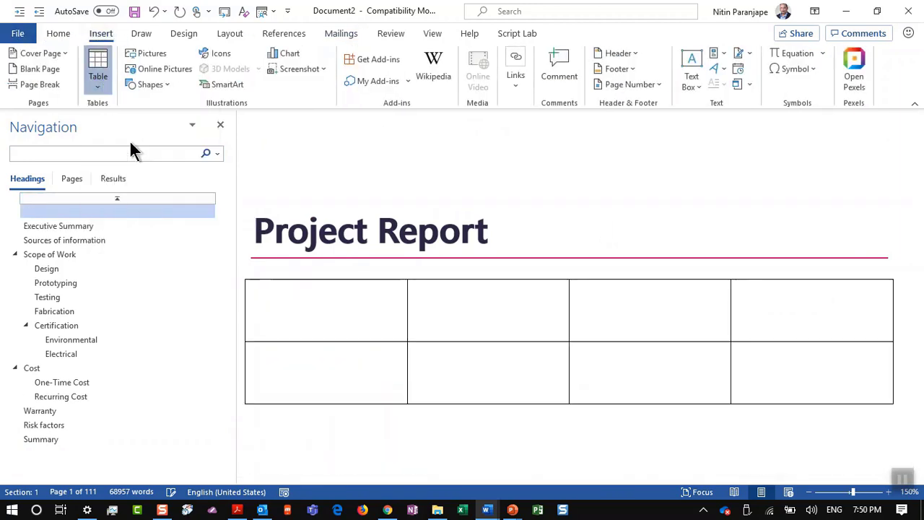
{"action": "type", "text": "Demo"}
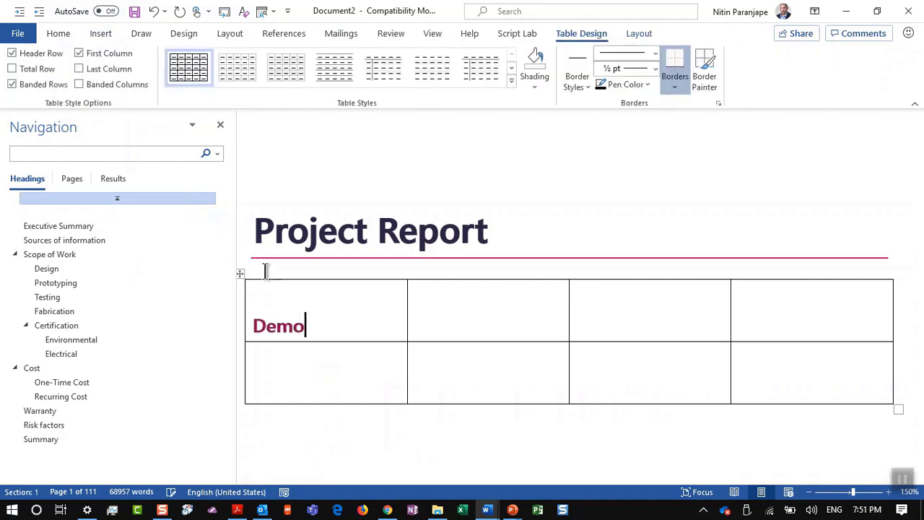
{"action": "key", "text": "ctrl+shift+n"}
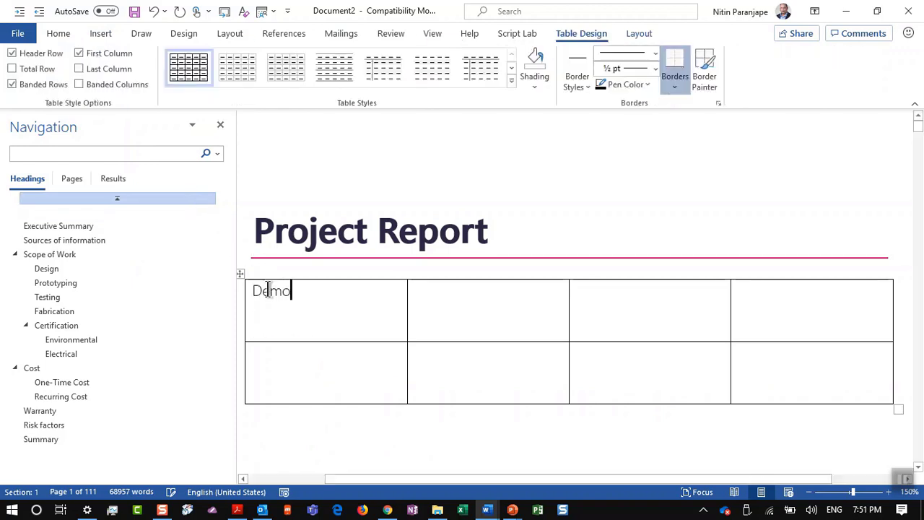
{"action": "right_click", "coordinate": [270, 298]}
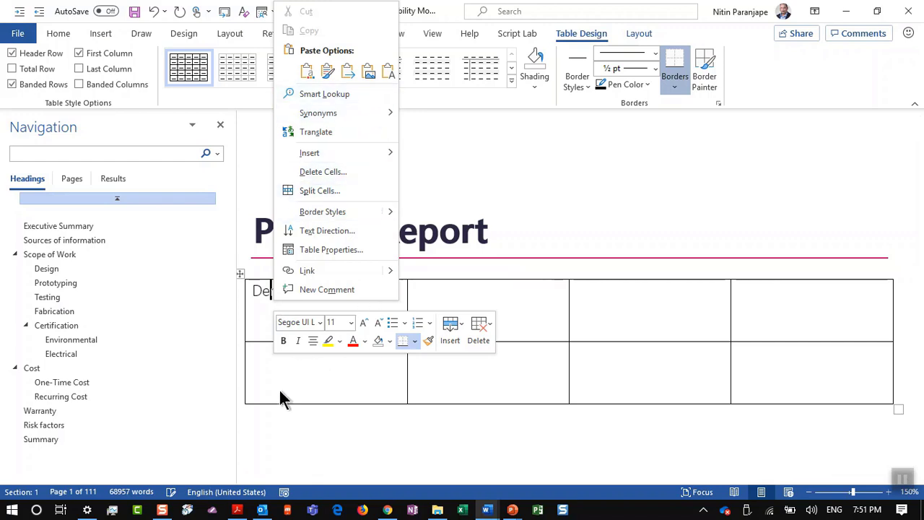
{"action": "key", "text": "Escape"}
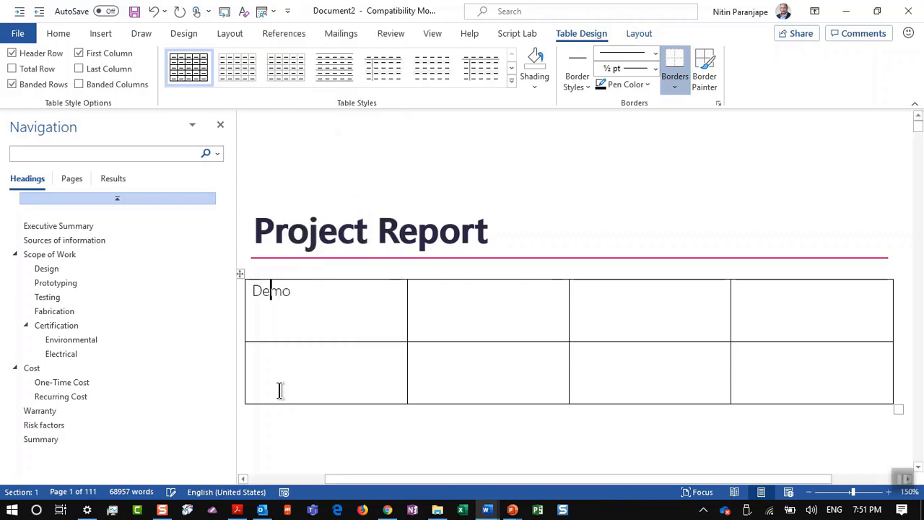
- Open the Paragraph dialog from the Home tab's Paragraph launcher and close it
{"action": "left_click", "coordinate": [57, 33]}
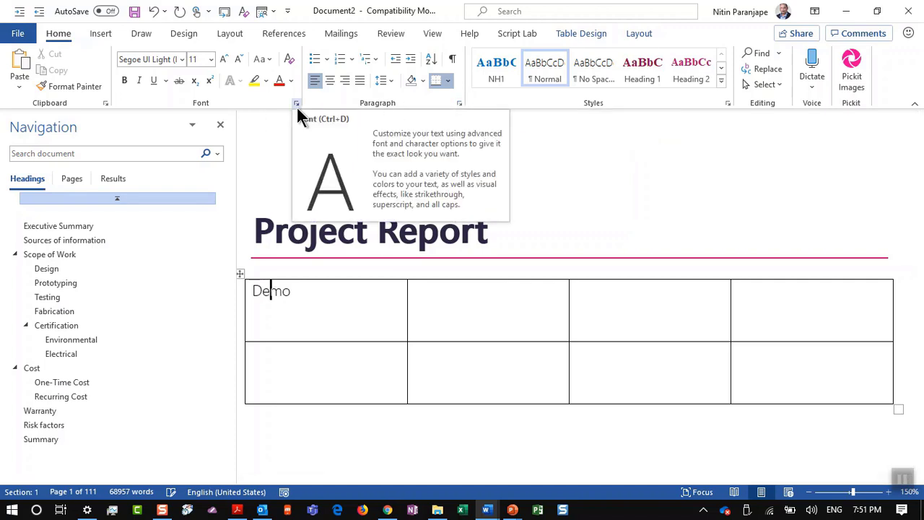
{"action": "left_click", "coordinate": [459, 104]}
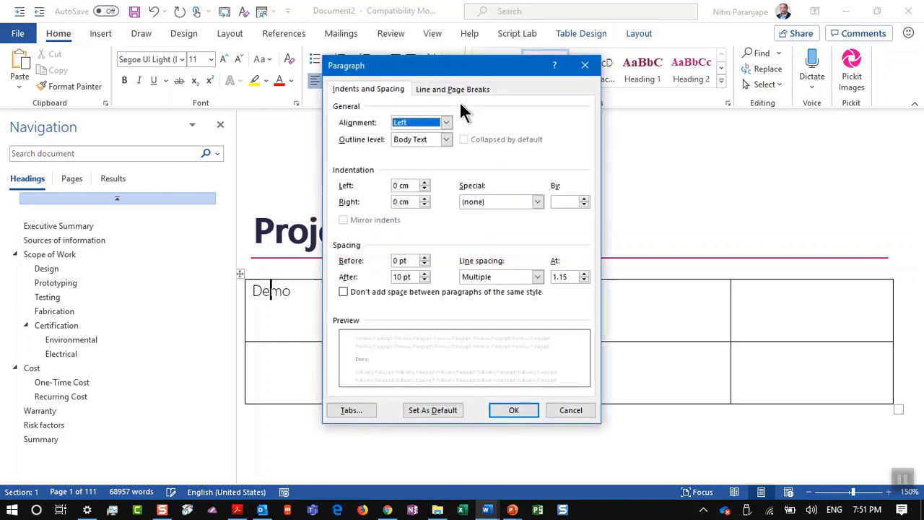
{"action": "key", "text": "Escape"}
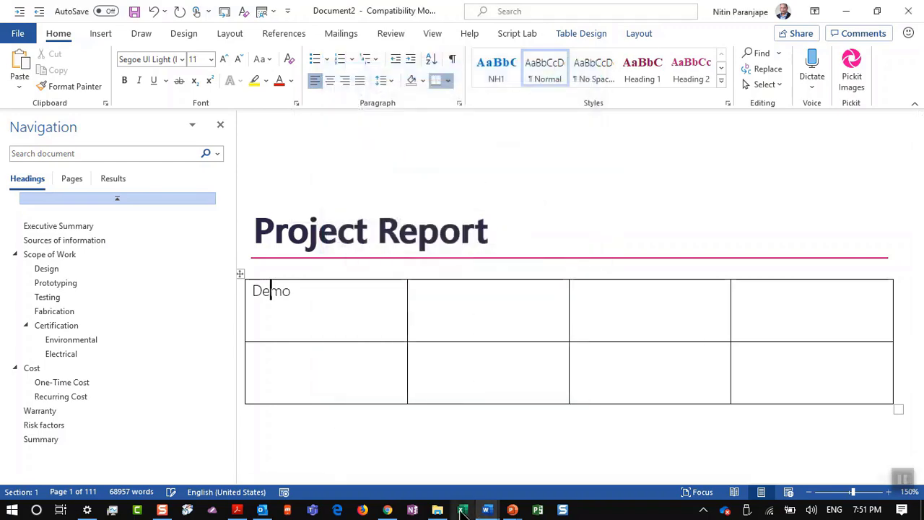
- Launch Excel, then add the Paragraph settings launcher to Word's Quick Access Toolbar
{"action": "left_click", "coordinate": [462, 510]}
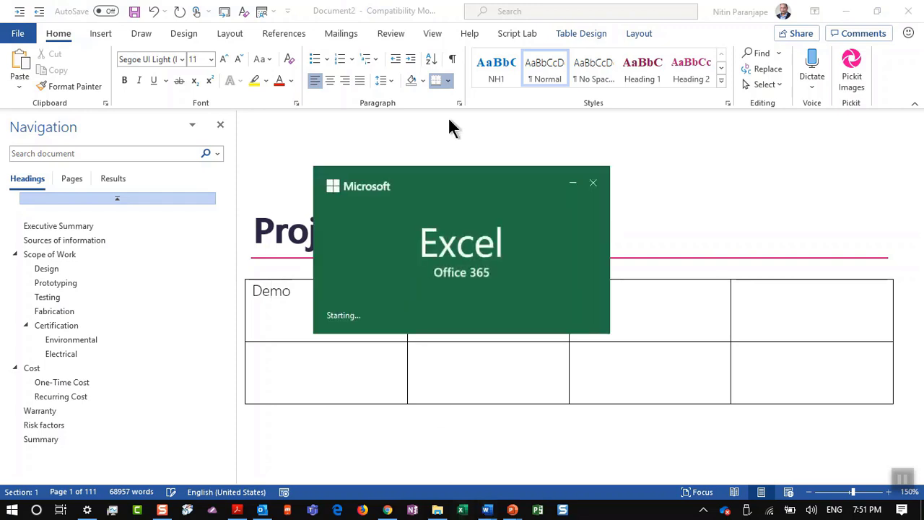
{"action": "left_click", "coordinate": [447, 116]}
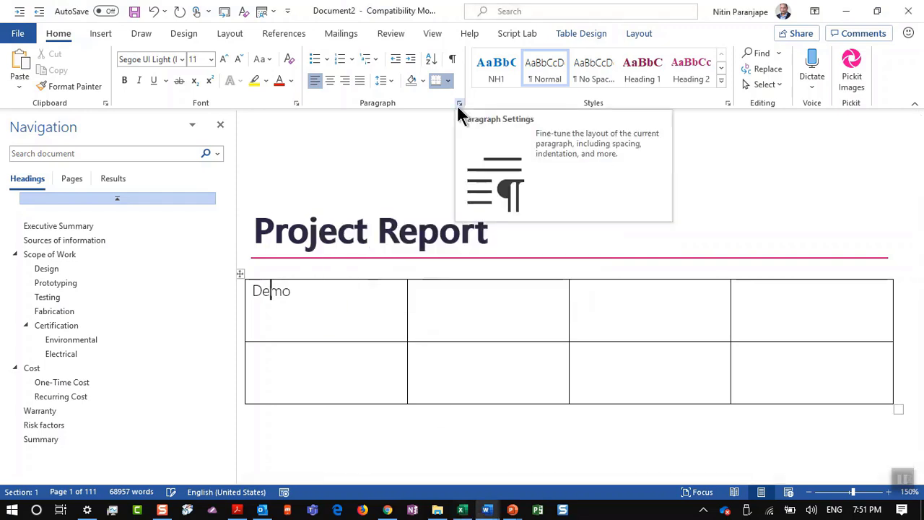
{"action": "right_click", "coordinate": [458, 104]}
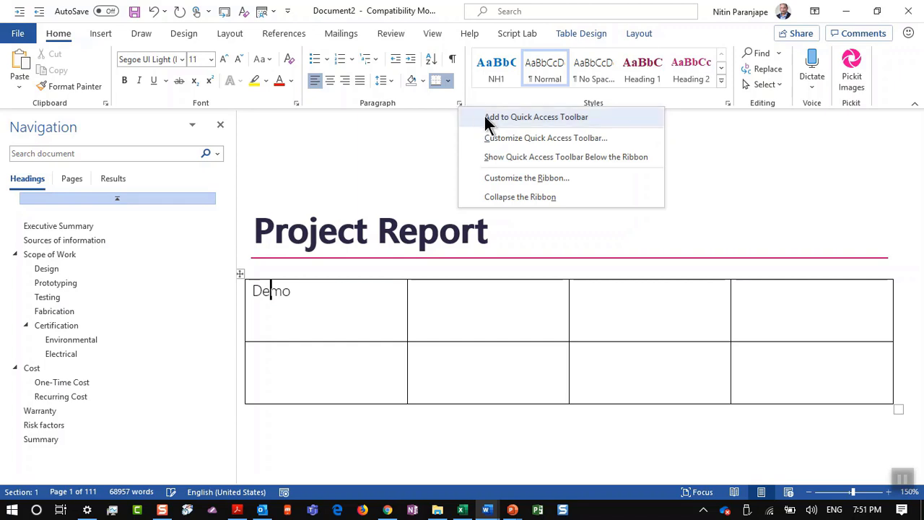
{"action": "left_click", "coordinate": [486, 119]}
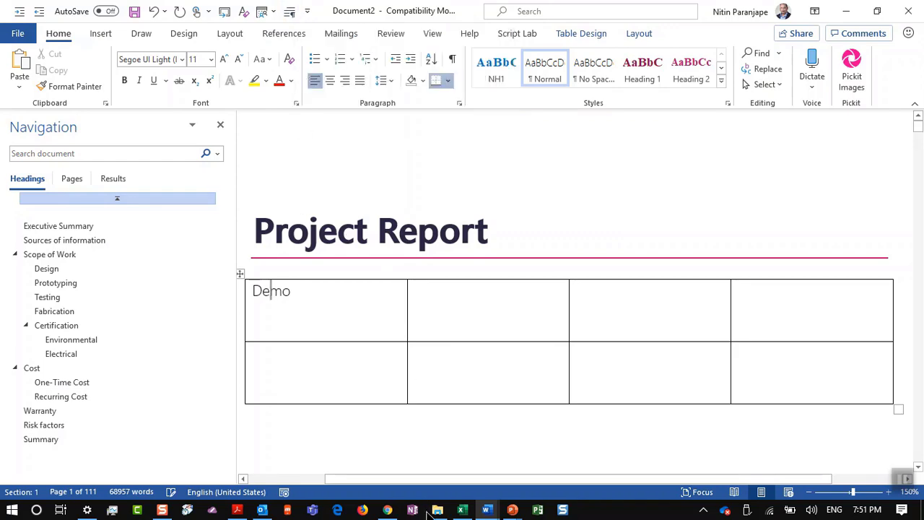
- Start a blank Excel workbook and discard the Document Recovery files
{"action": "key", "text": "alt+Tab"}
{"action": "left_click", "coordinate": [208, 169]}
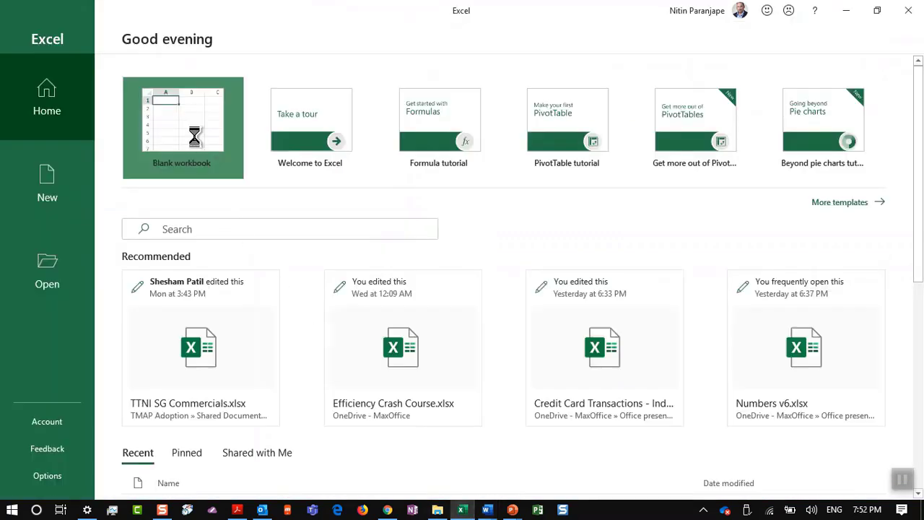
{"action": "left_click", "coordinate": [158, 466]}
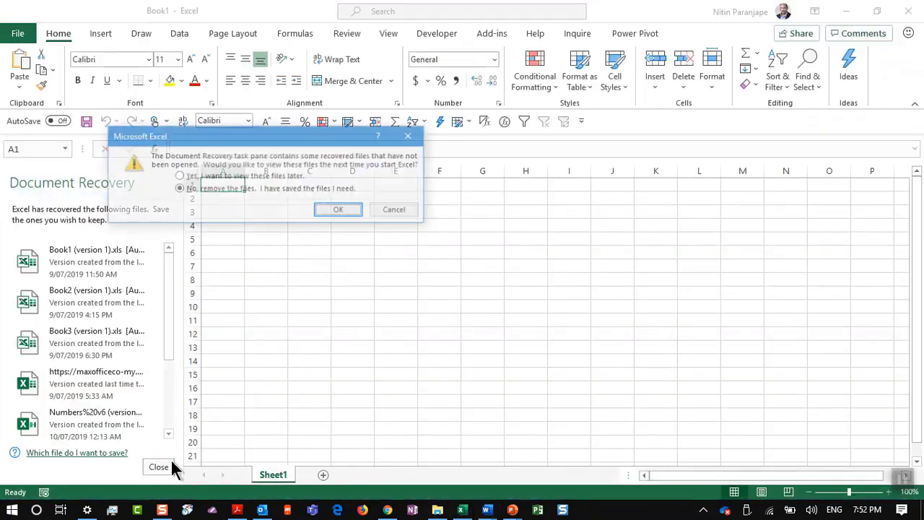
{"action": "left_click", "coordinate": [329, 209]}
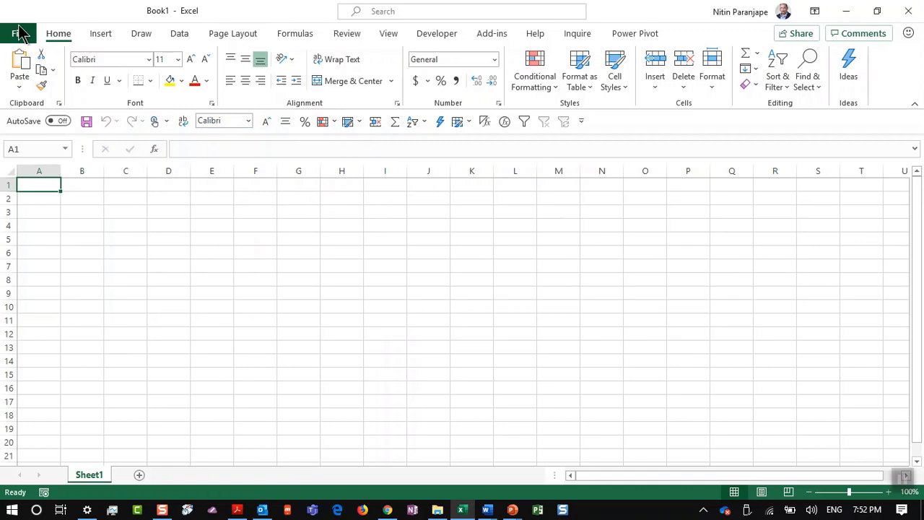
- Add Page Layout's Page Setup launcher to Excel's Quick Access Toolbar and test the dialog
{"action": "left_click", "coordinate": [226, 38]}
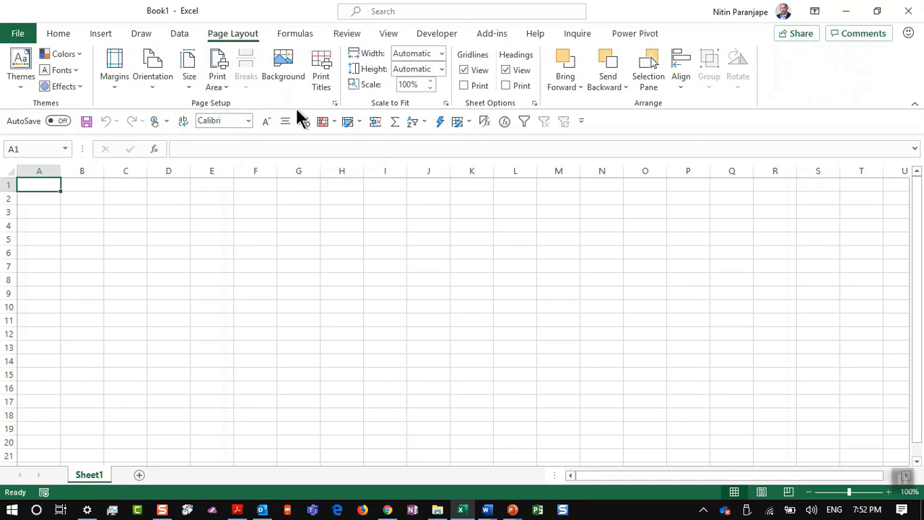
{"action": "right_click", "coordinate": [335, 105]}
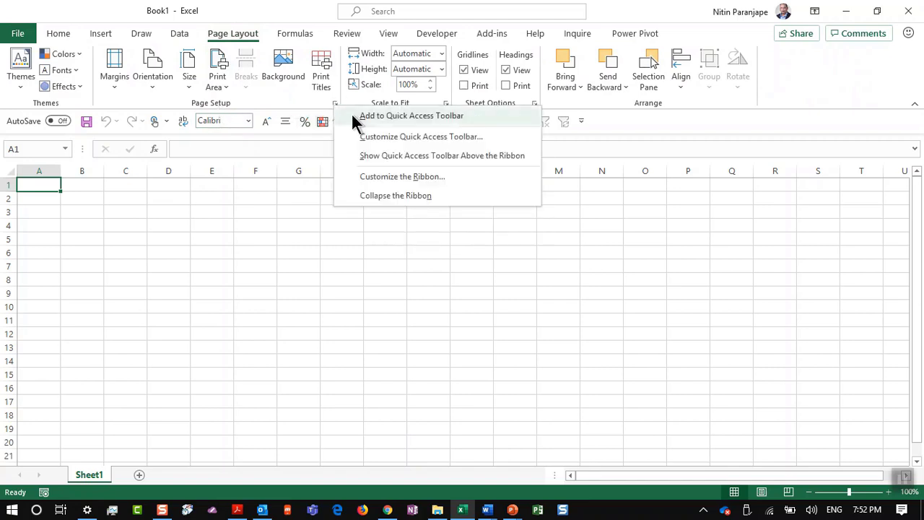
{"action": "left_click", "coordinate": [345, 116]}
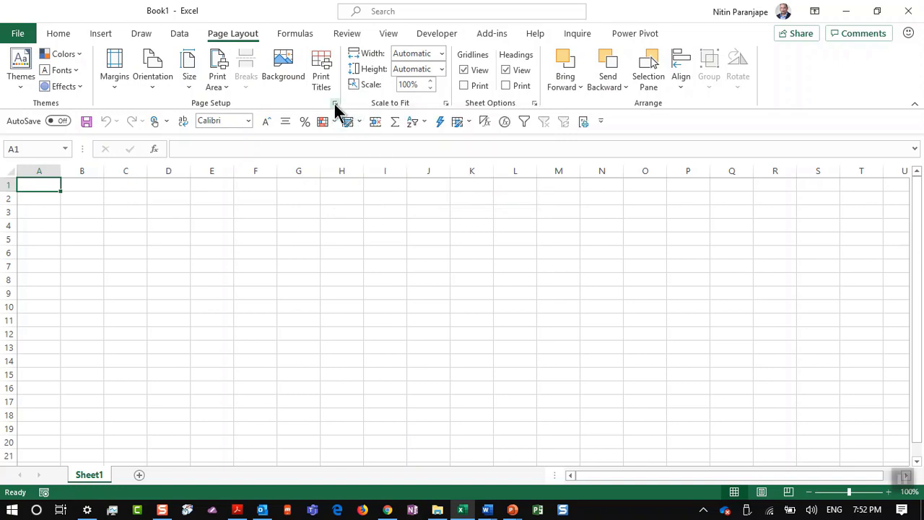
{"action": "left_click", "coordinate": [335, 104]}
{"action": "left_click_drag", "start_coordinate": [290, 198], "coordinate": [350, 147]}
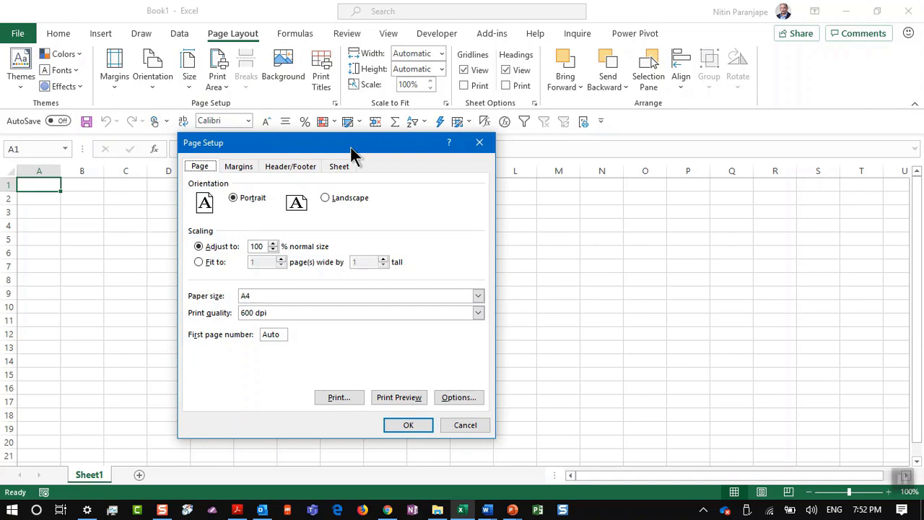
{"action": "key", "text": "Escape"}
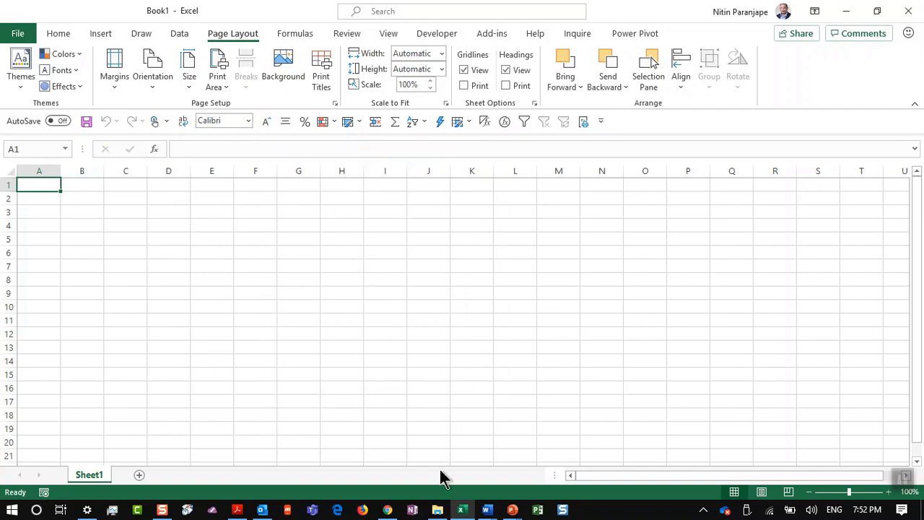
- Bring up the Efficiency Crash Course deck at slide 146 with its title box selected under Shape Format
{"action": "mouse_move", "coordinate": [512, 509]}
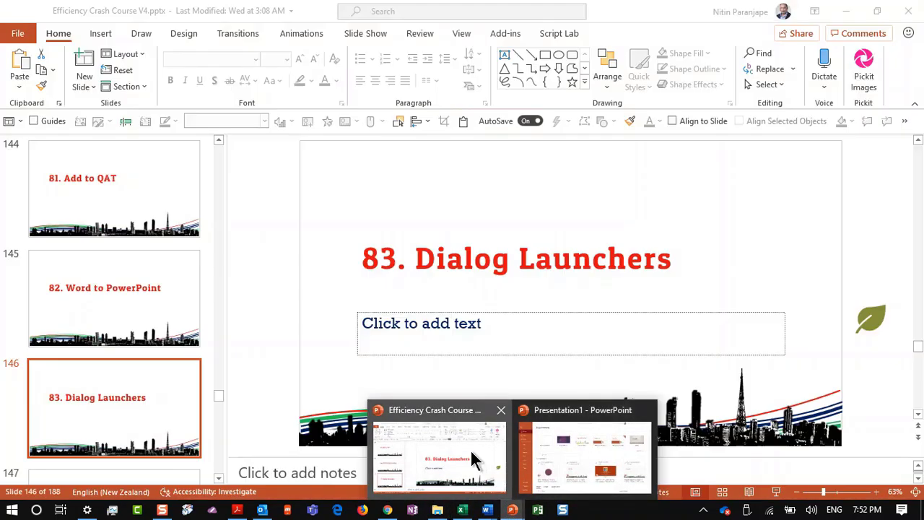
{"action": "left_click", "coordinate": [473, 459]}
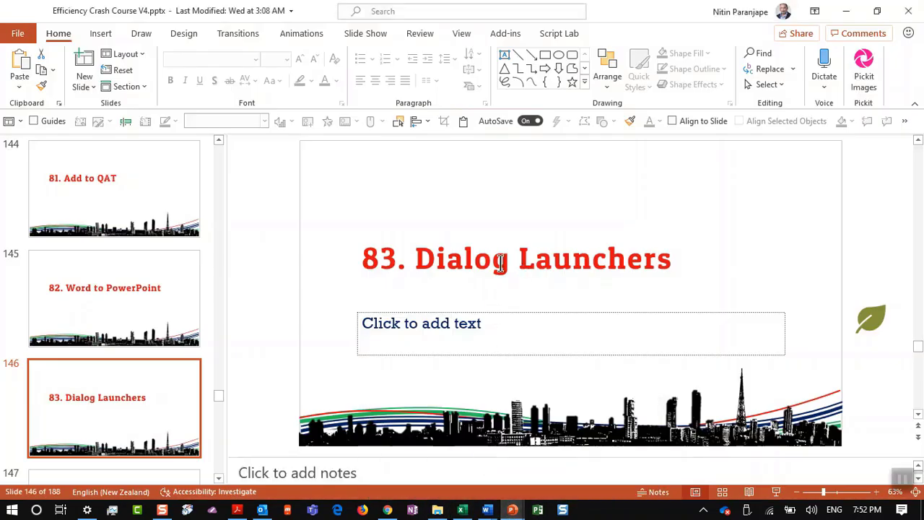
{"action": "left_click", "coordinate": [498, 261]}
{"action": "key", "text": "Escape"}
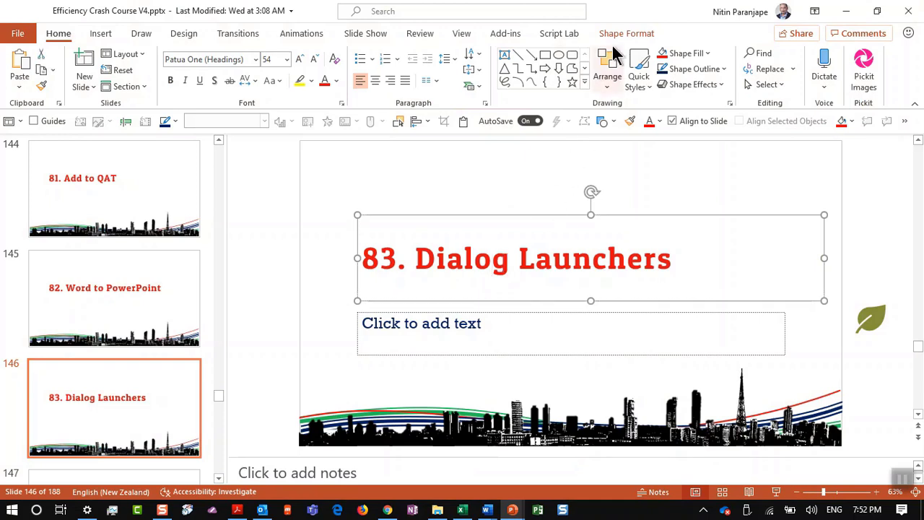
{"action": "left_click", "coordinate": [619, 36]}
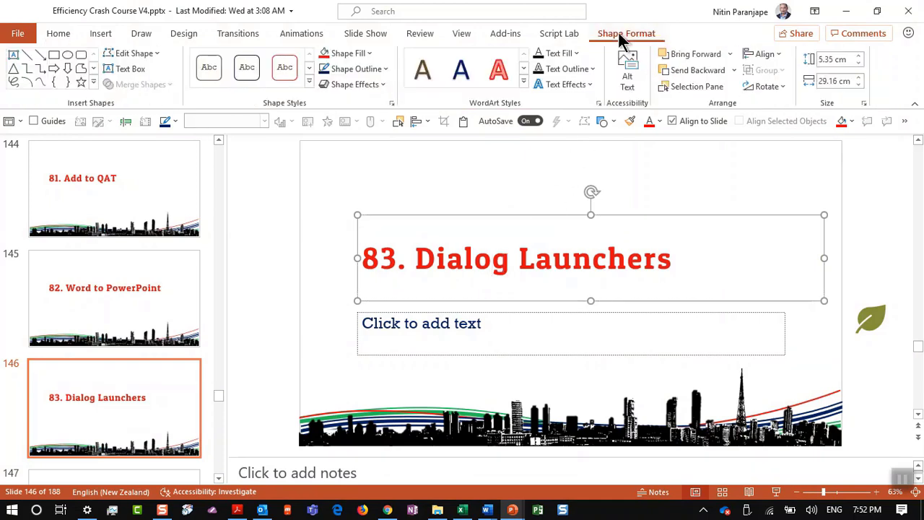
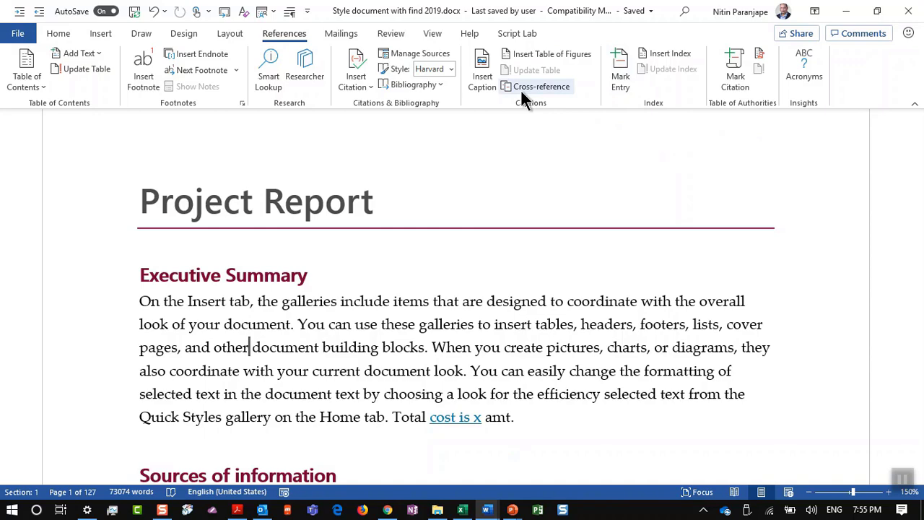
- Browse the Cross-reference reference types and targets, cancel without inserting, and switch to PowerPoint
{"action": "left_click", "coordinate": [521, 93]}
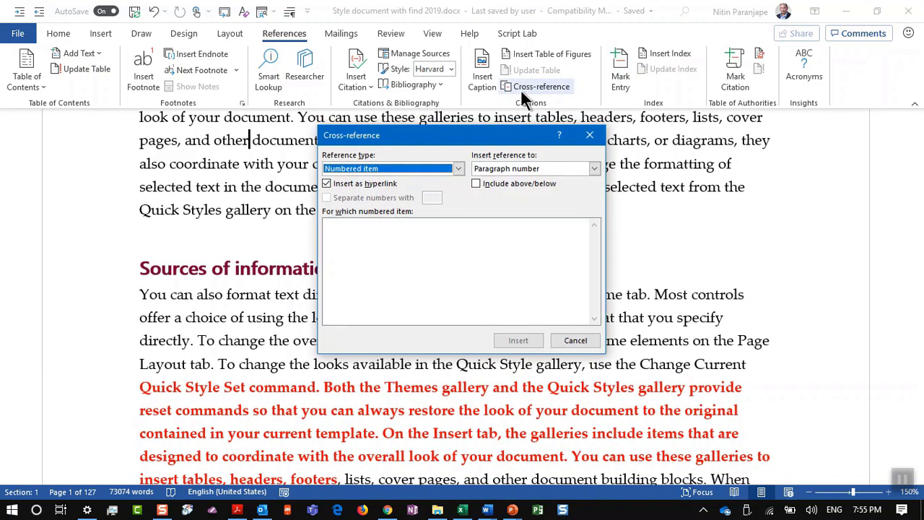
{"action": "left_click", "coordinate": [456, 170]}
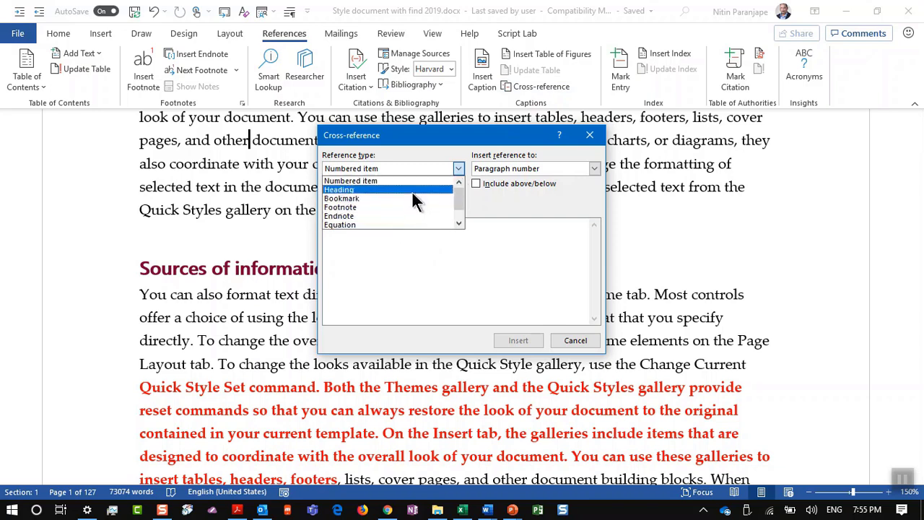
{"action": "left_click", "coordinate": [555, 173]}
{"action": "left_click", "coordinate": [555, 171]}
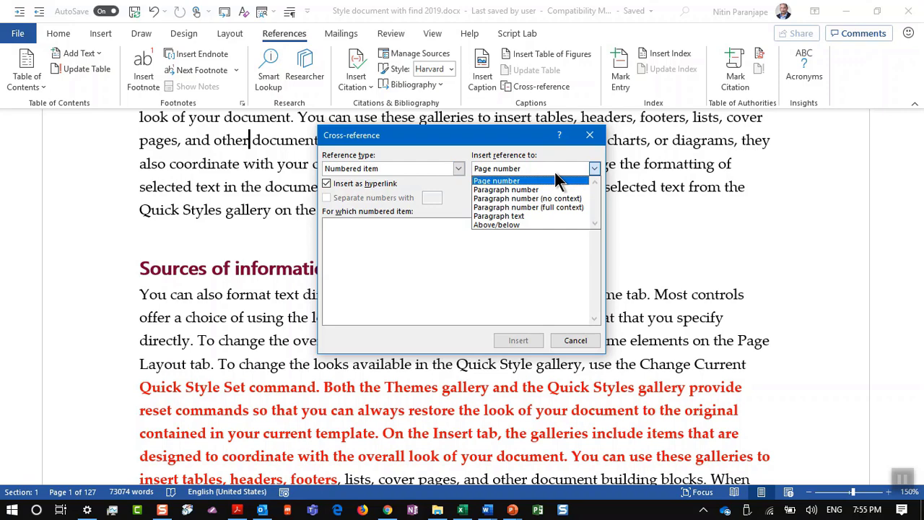
{"action": "key", "text": "Escape"}
{"action": "key", "text": "Escape"}
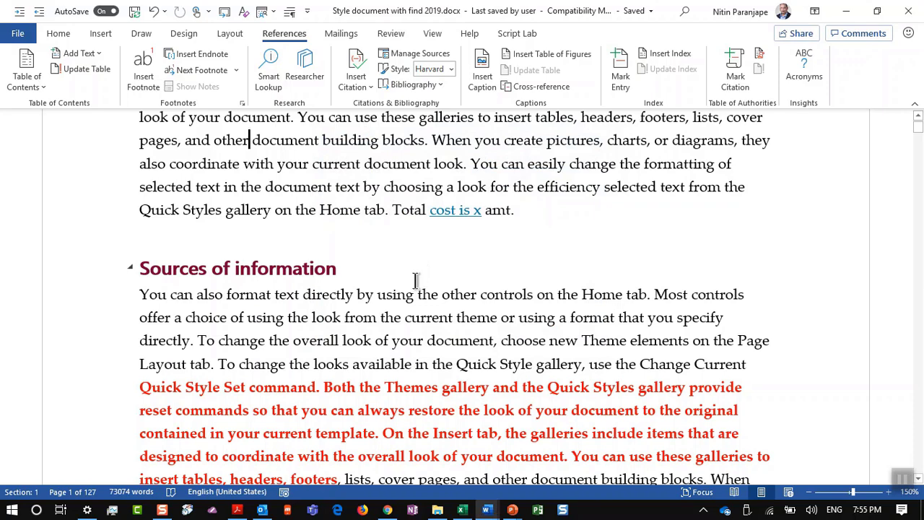
{"action": "key", "text": "alt+Tab"}
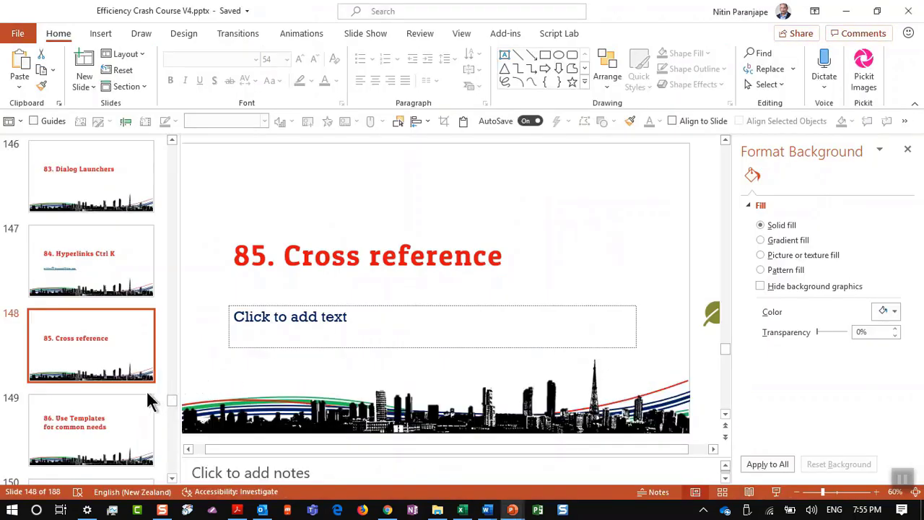
- Go to slide 149, '86. Use Templates for common needs', then return to the Word report
{"action": "left_click", "coordinate": [123, 425]}
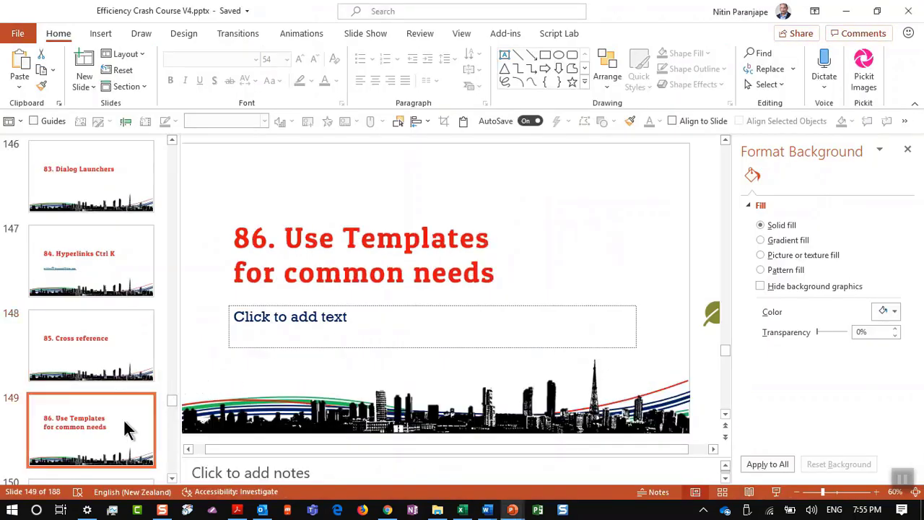
{"action": "key", "text": "alt+Tab"}
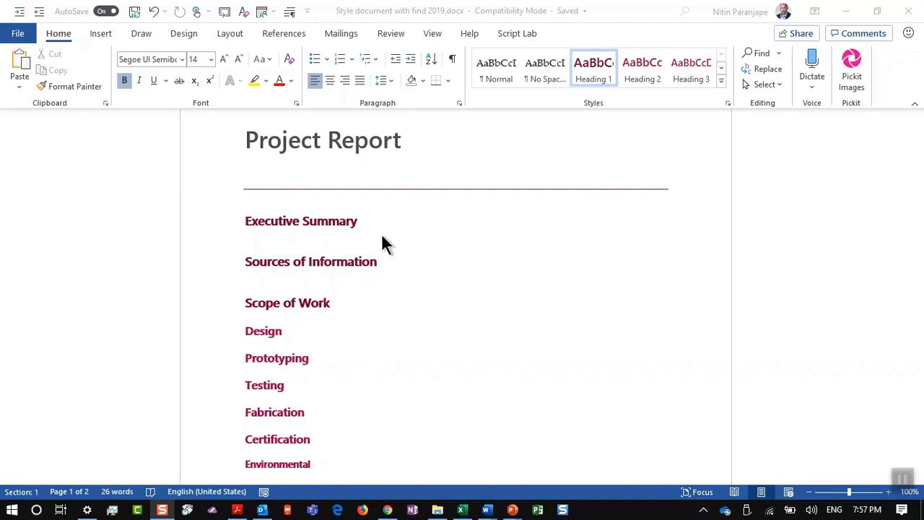
- Save a copy of the report as Word Template 'Proposal 2019' in Custom Office Templates, accepting the format upgrade
{"action": "left_click", "coordinate": [347, 254]}
{"action": "left_click", "coordinate": [277, 238]}
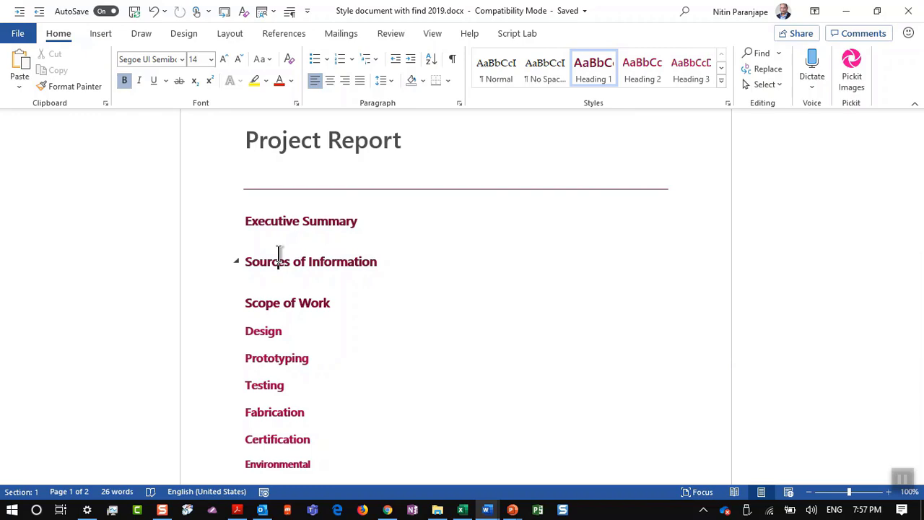
{"action": "key", "text": "alt+f"}
{"action": "key", "text": "a"}
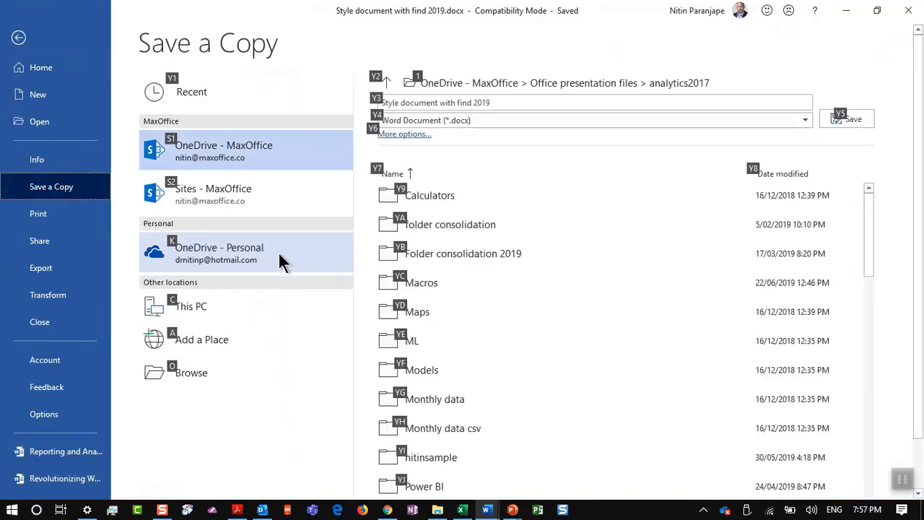
{"action": "left_click", "coordinate": [456, 121]}
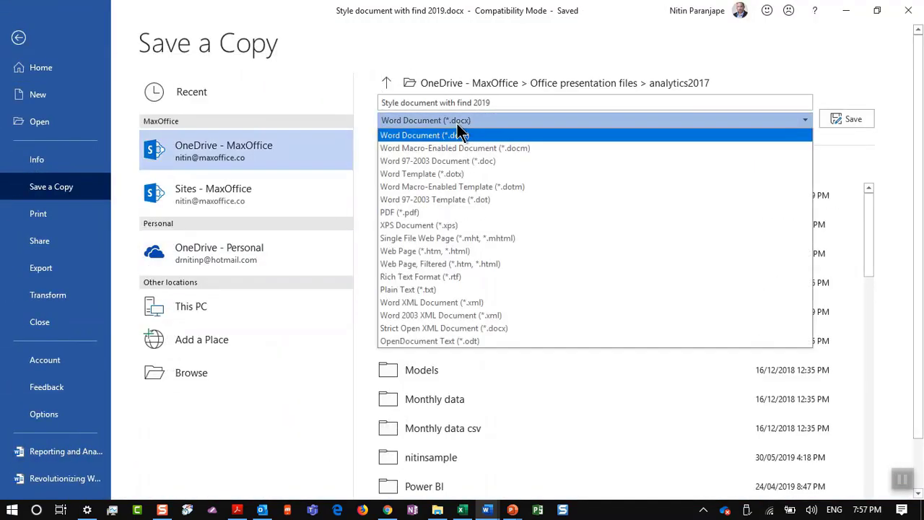
{"action": "left_click", "coordinate": [462, 174]}
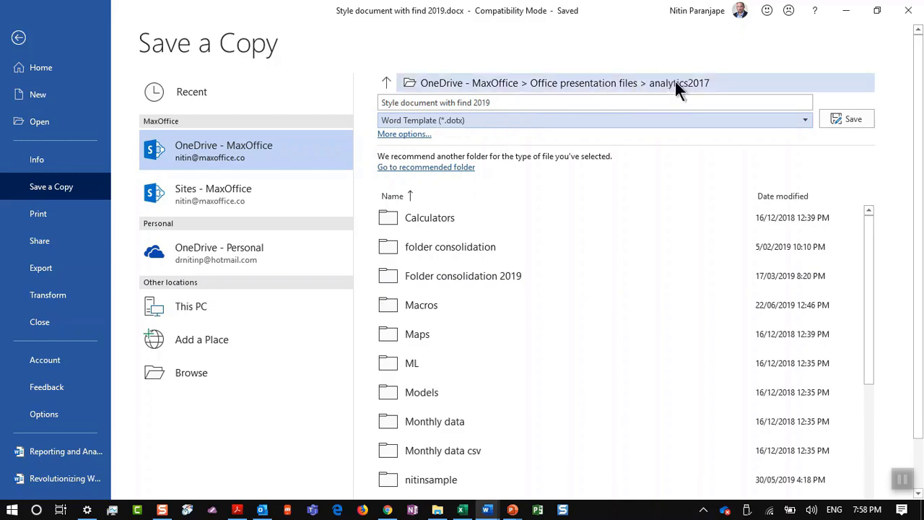
{"action": "left_click", "coordinate": [469, 173]}
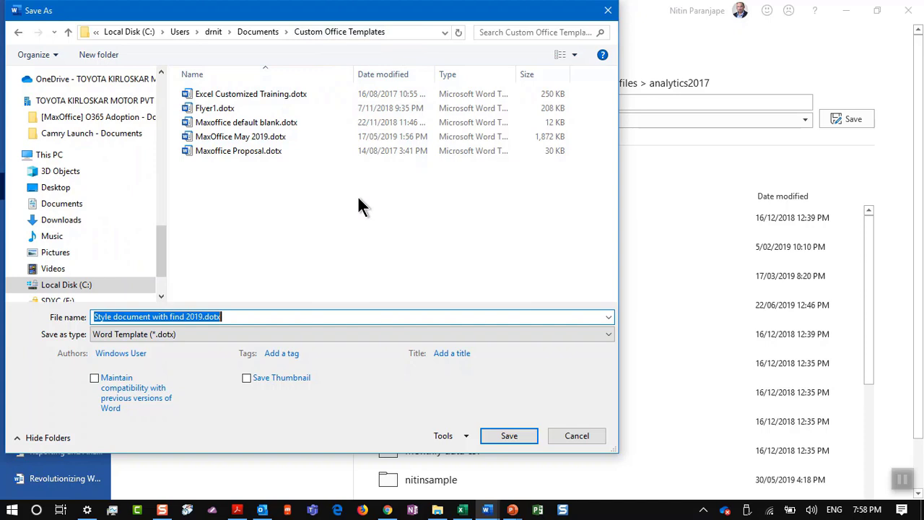
{"action": "type", "text": "Propos"}
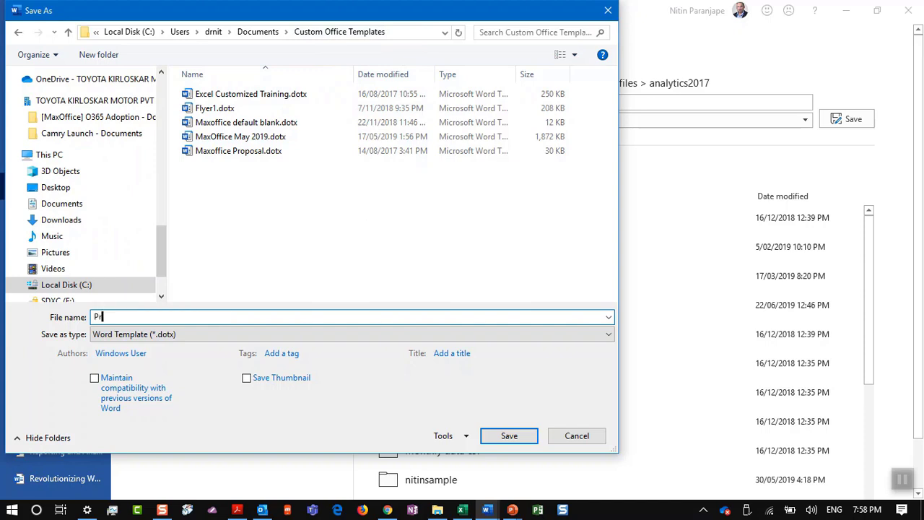
{"action": "key", "text": "BackSpace"}
{"action": "key", "text": "BackSpace"}
{"action": "key", "text": "BackSpace"}
{"action": "type", "text": "posal 2019"}
{"action": "key", "text": "Return"}
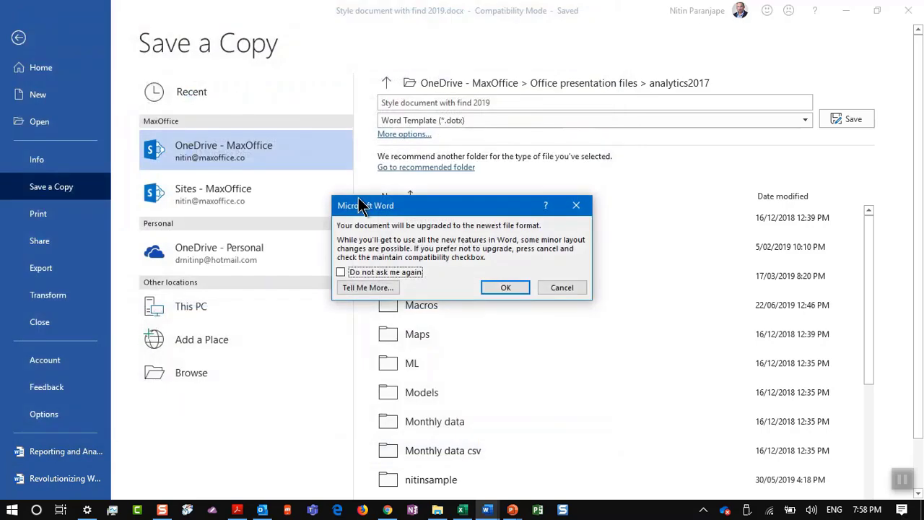
{"action": "left_click", "coordinate": [490, 285]}
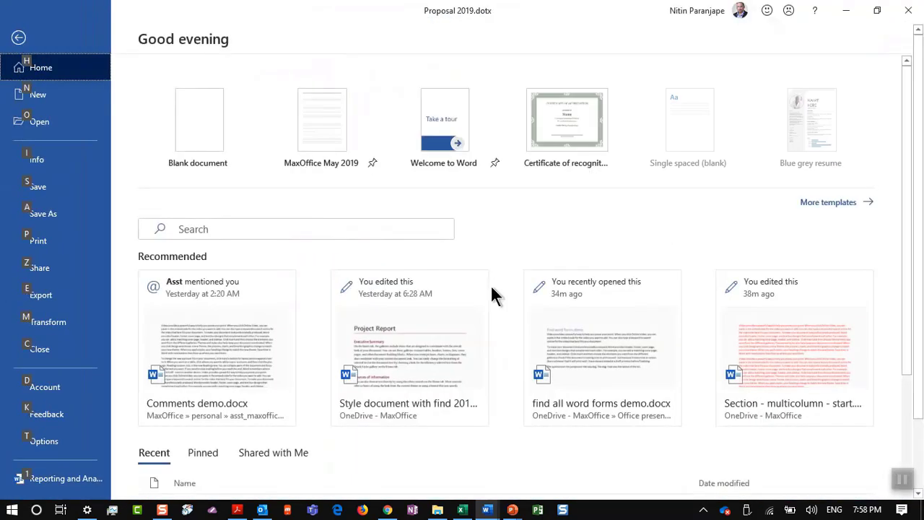
- Create a new document from the personal 'Proposal 2019' template
{"action": "key", "text": "alt+Tab"}
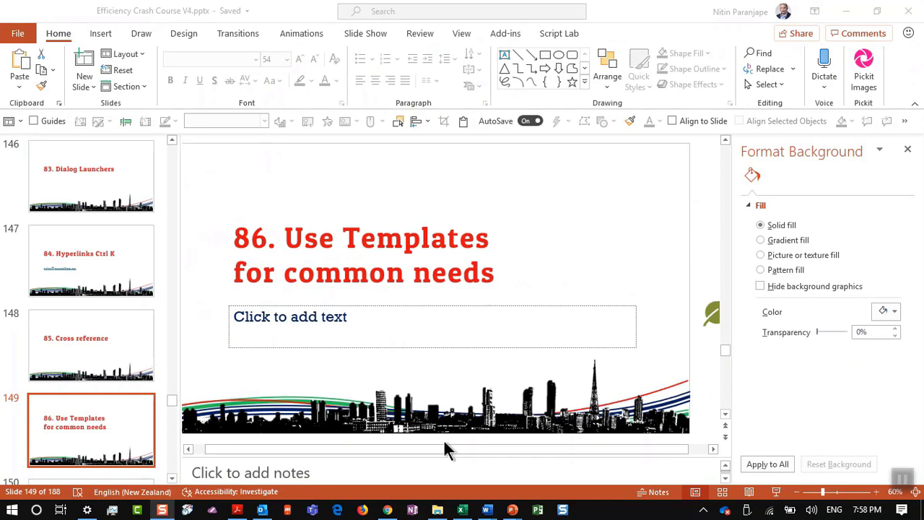
{"action": "mouse_move", "coordinate": [485, 513]}
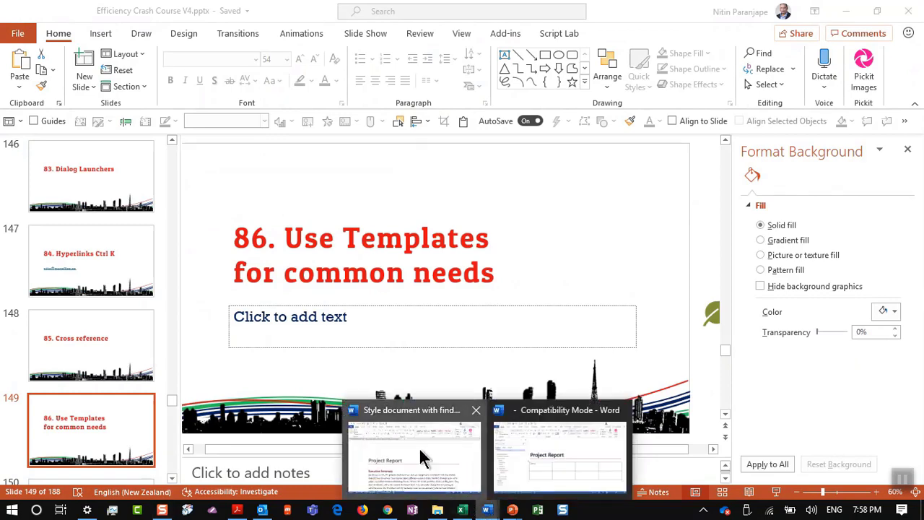
{"action": "left_click", "coordinate": [423, 454]}
{"action": "left_click", "coordinate": [18, 34]}
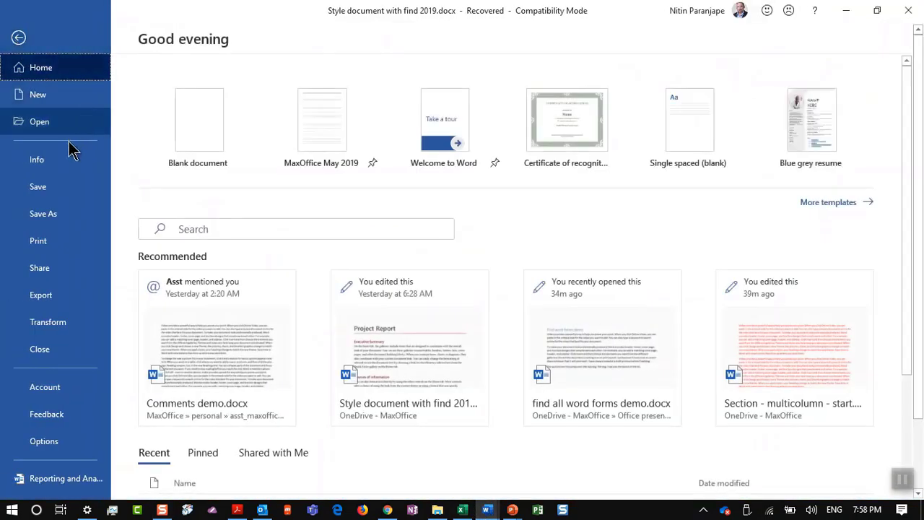
{"action": "left_click", "coordinate": [65, 103]}
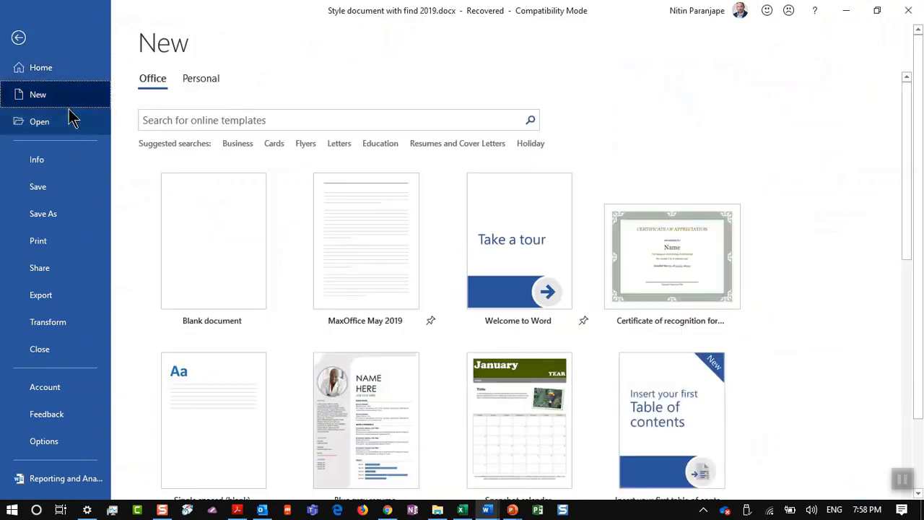
{"action": "left_click", "coordinate": [197, 79]}
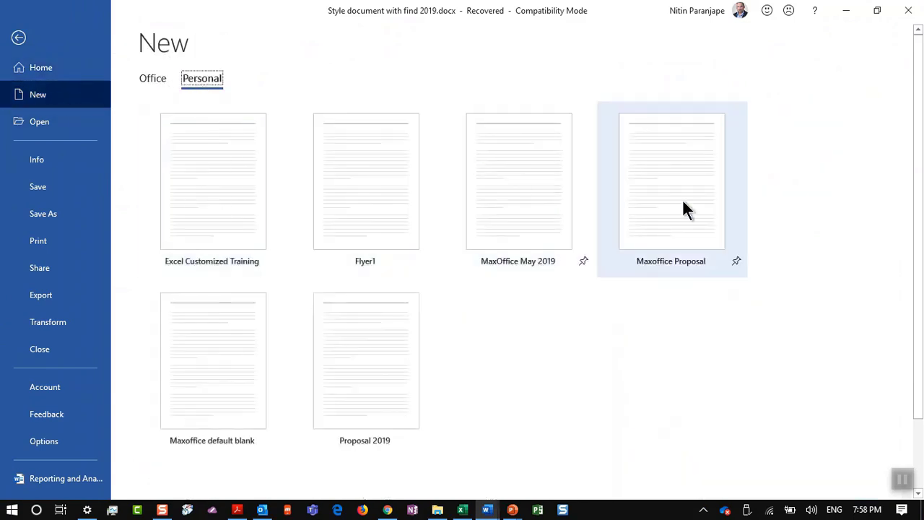
{"action": "left_click", "coordinate": [365, 426]}
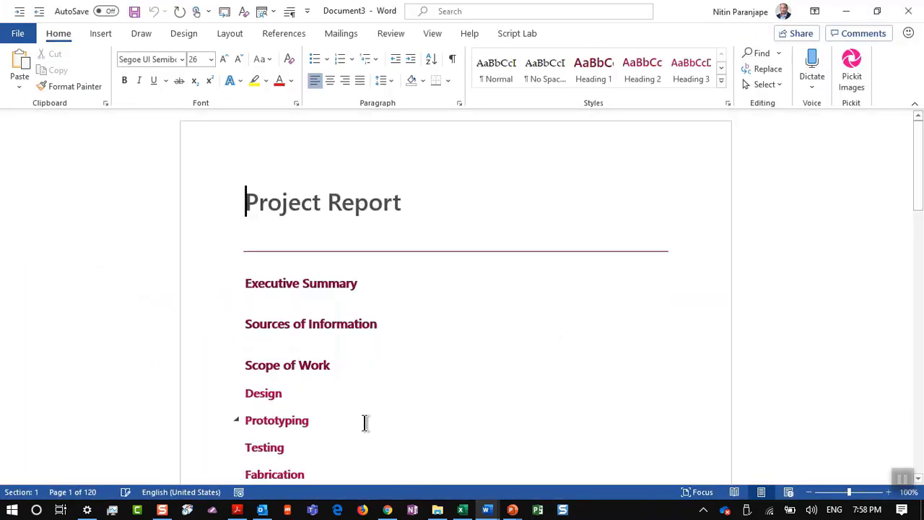
{"action": "scroll", "coordinate": [368, 419], "scroll_direction": "down", "scroll_amount": 3}
{"action": "scroll", "coordinate": [374, 413], "scroll_direction": "up", "scroll_amount": 3}
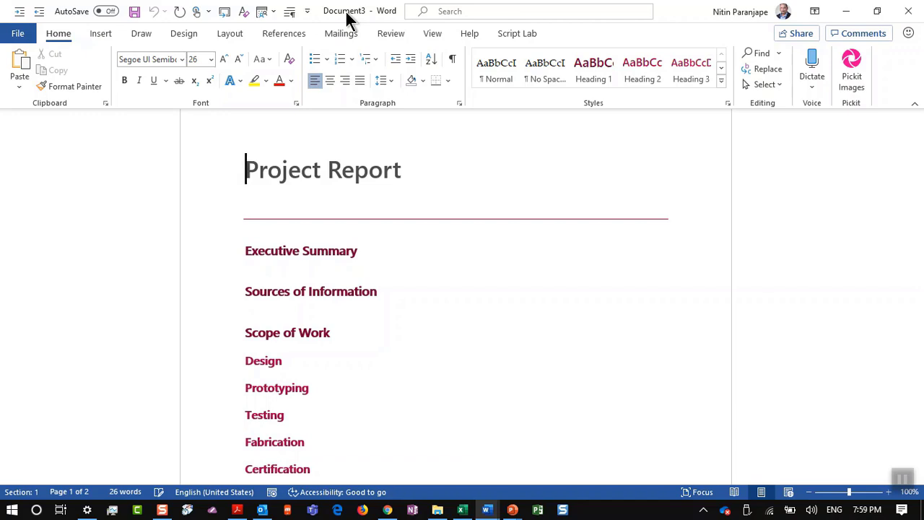
- Switch back to the PowerPoint course slides
{"action": "key", "text": "alt+Tab"}
{"action": "key", "text": "Tab"}
{"action": "key", "text": "Tab"}
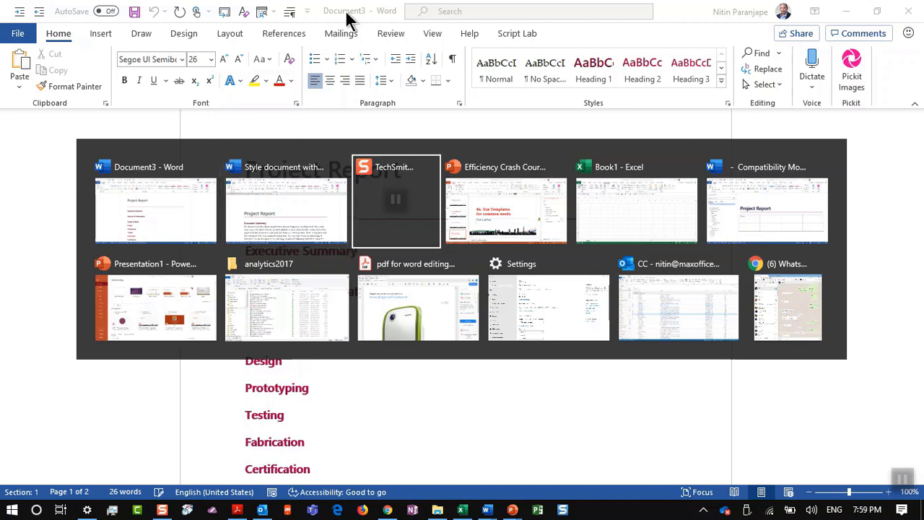
{"action": "scroll", "coordinate": [54, 354], "scroll_direction": "down", "scroll_amount": 3}
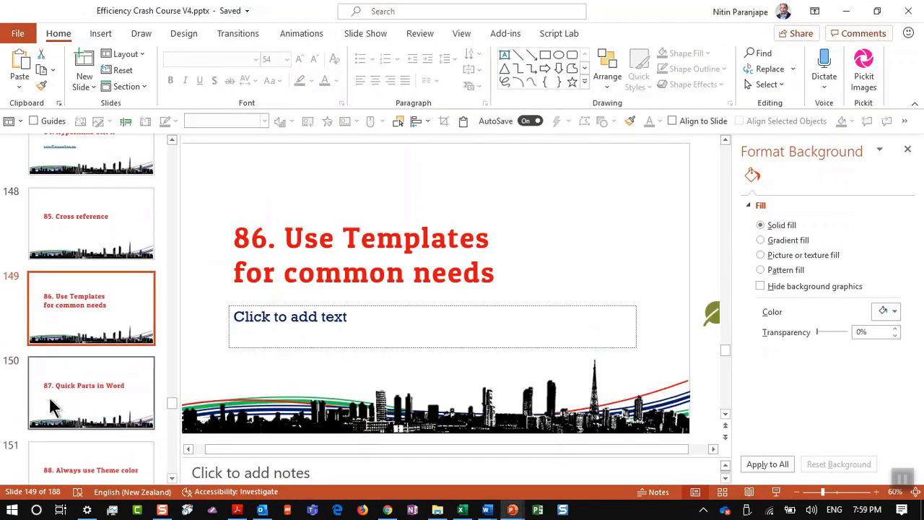
- Go to slide 150, '87. Quick Parts in Word', then bring up the Word report with the Demo table
{"action": "left_click", "coordinate": [50, 410]}
{"action": "key", "text": "alt+Tab"}
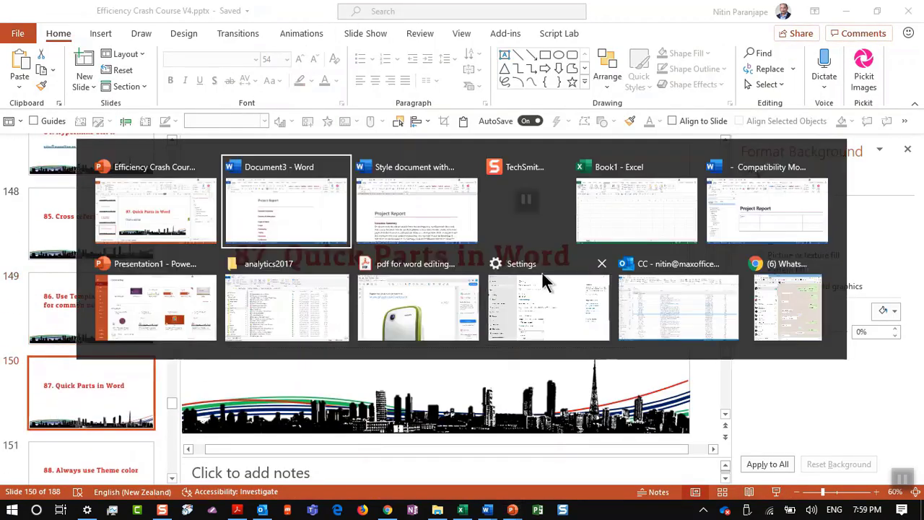
{"action": "key", "text": "Tab"}
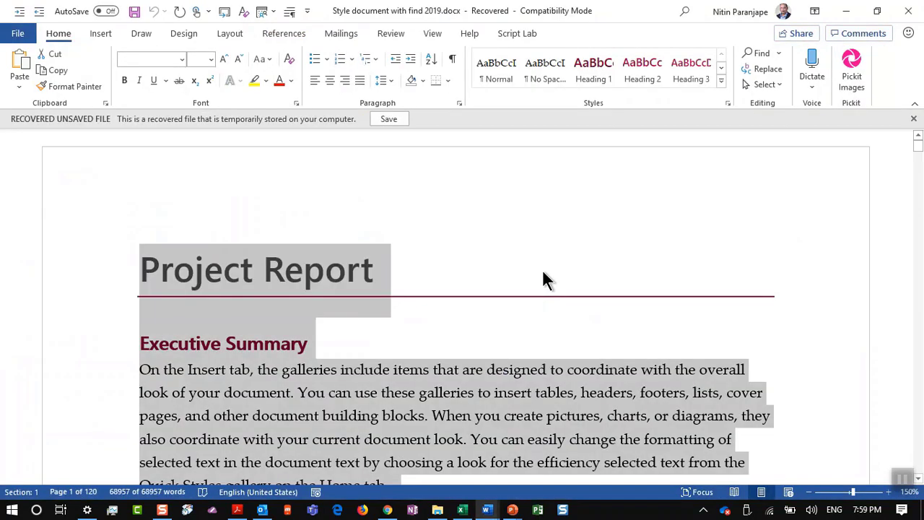
{"action": "key", "text": "alt+Tab"}
{"action": "key", "text": "Tab"}
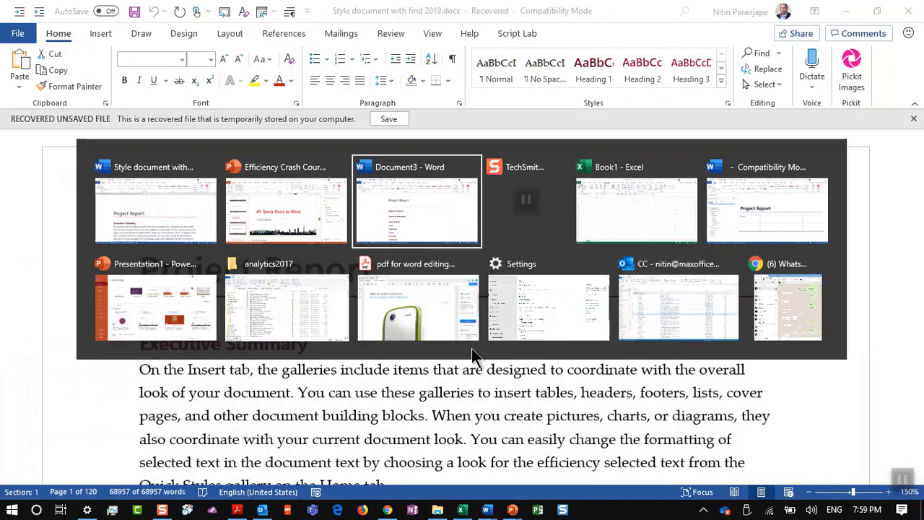
{"action": "key", "text": "Tab"}
{"action": "key", "text": "Tab"}
{"action": "key", "text": "Tab"}
{"action": "scroll", "coordinate": [471, 349], "scroll_direction": "down", "scroll_amount": 2}
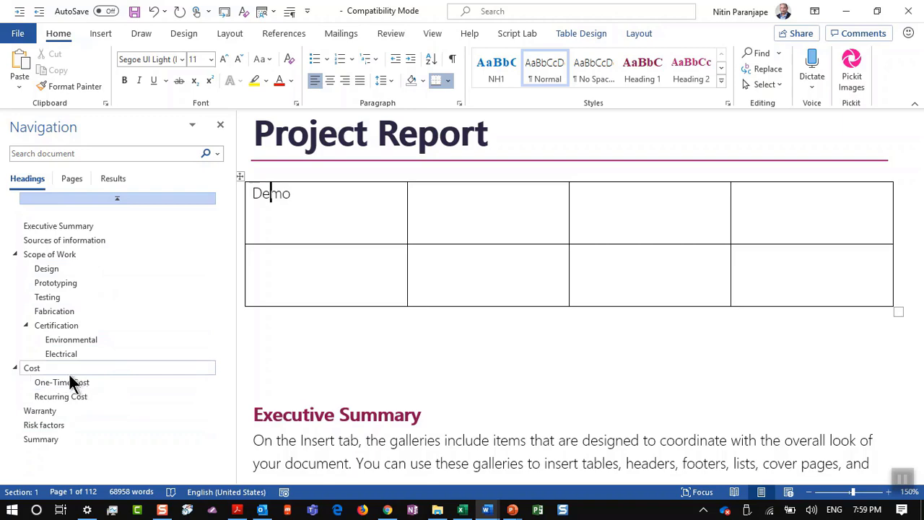
- Insert a 'Terms and conditions' heading and a 'Demo' line above Risk factors, then select both
{"action": "left_click", "coordinate": [58, 429]}
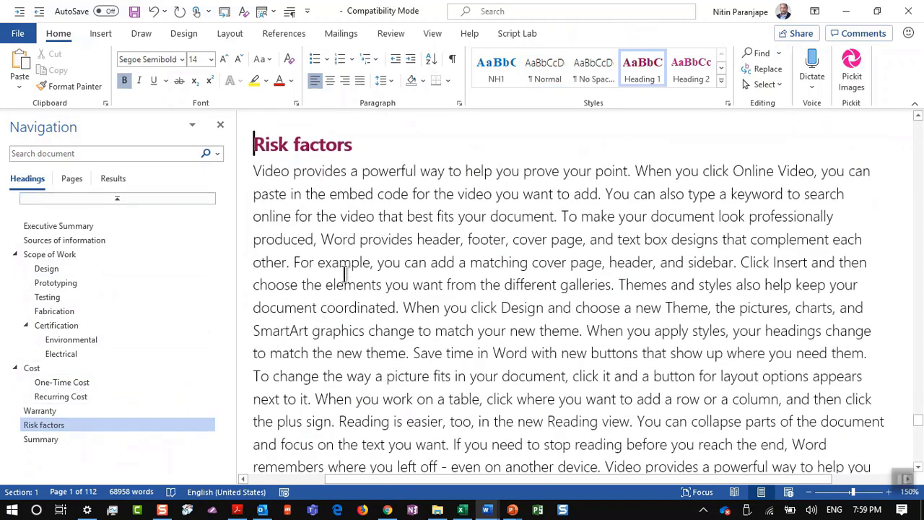
{"action": "key", "text": "Return"}
{"action": "key", "text": "Up"}
{"action": "type", "text": "Term"}
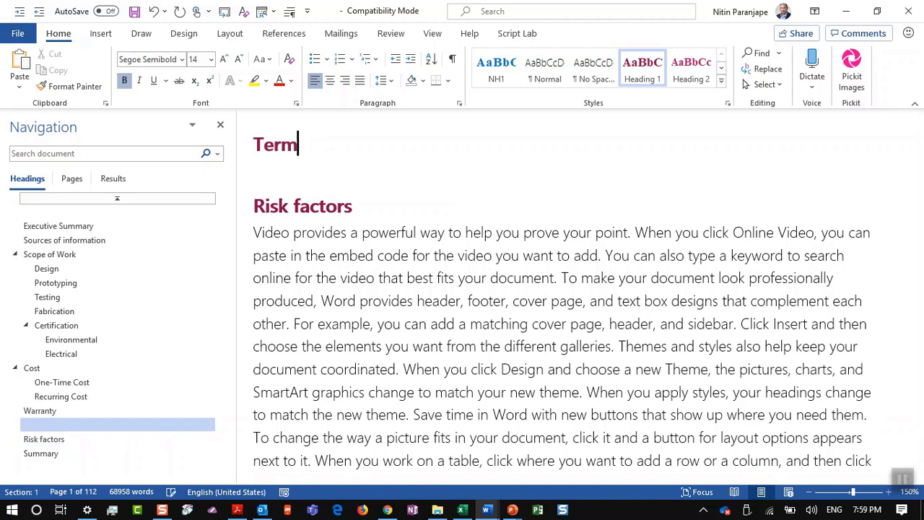
{"action": "type", "text": "s and conditions"}
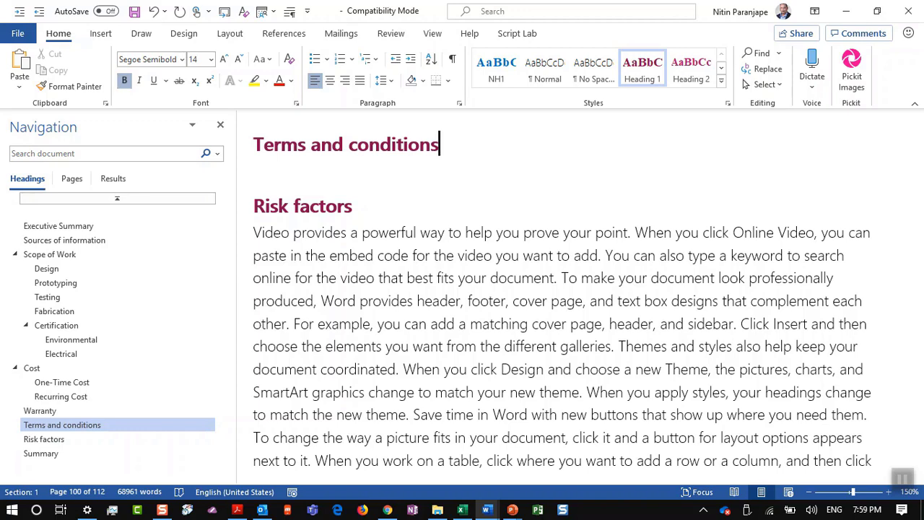
{"action": "key", "text": "Return"}
{"action": "type", "text": "Demo"}
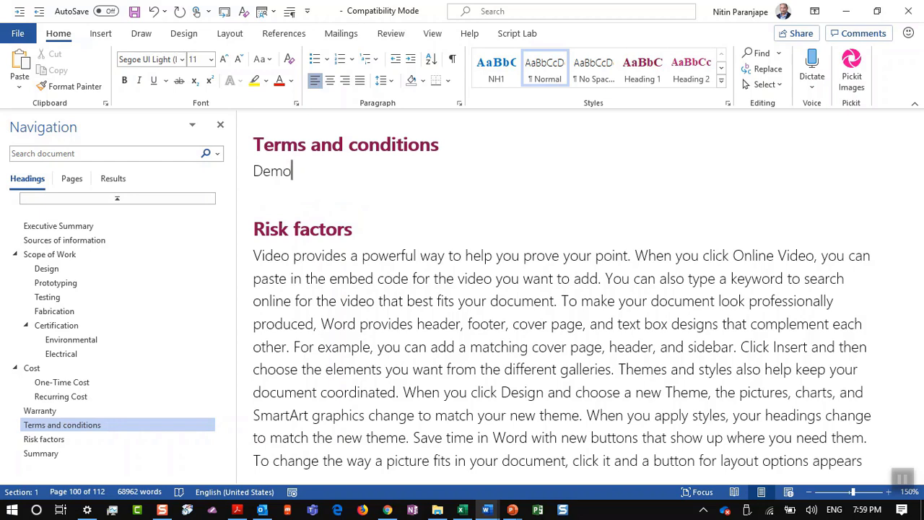
{"action": "key", "text": "ctrl+shift+Up"}
{"action": "key", "text": "ctrl+shift+Up"}
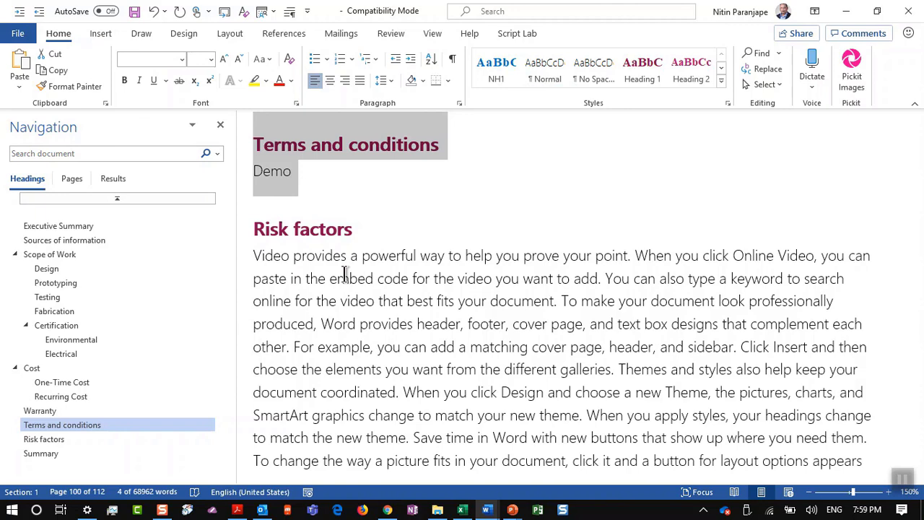
- Save the selected Terms and conditions section to the Quick Part Gallery, then start a new blank document
{"action": "left_click", "coordinate": [101, 35]}
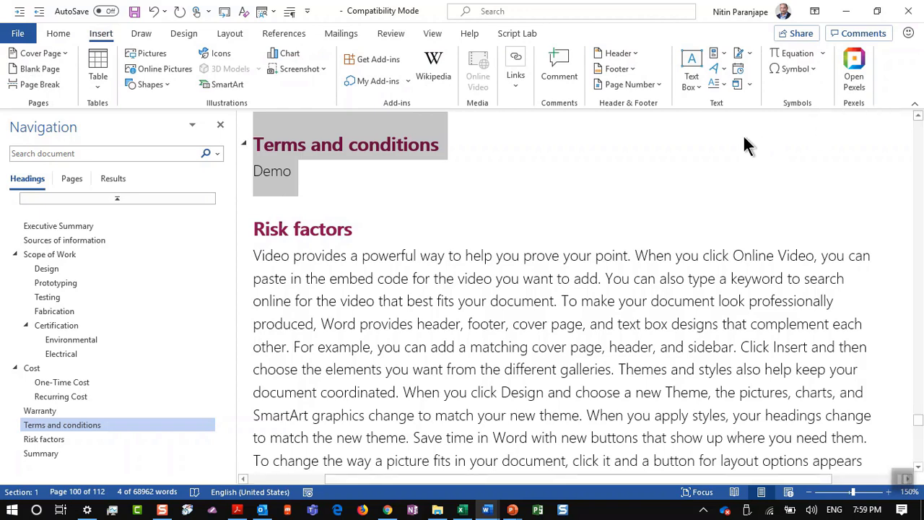
{"action": "left_click", "coordinate": [715, 57]}
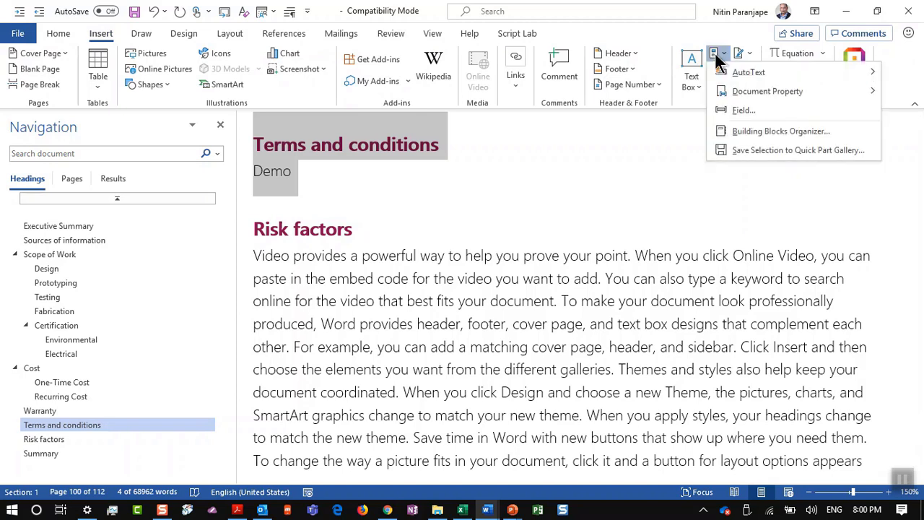
{"action": "left_click", "coordinate": [739, 151]}
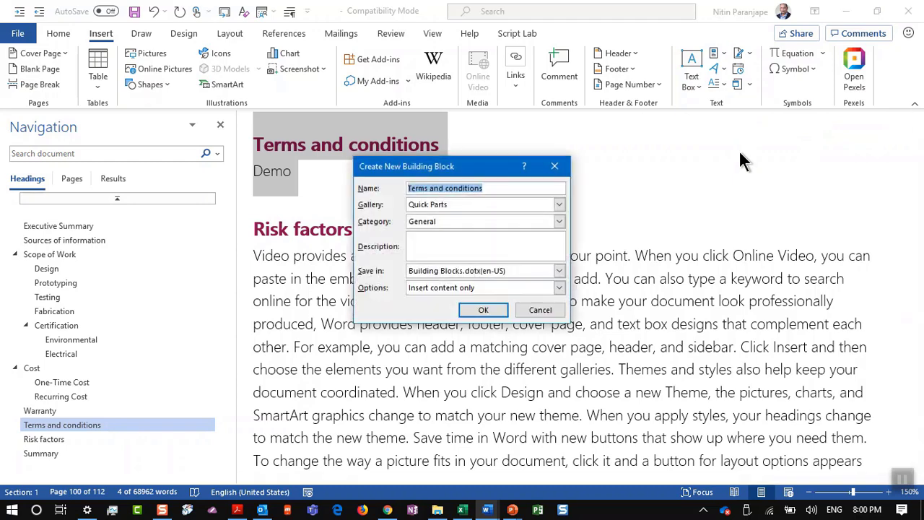
{"action": "left_click", "coordinate": [472, 309]}
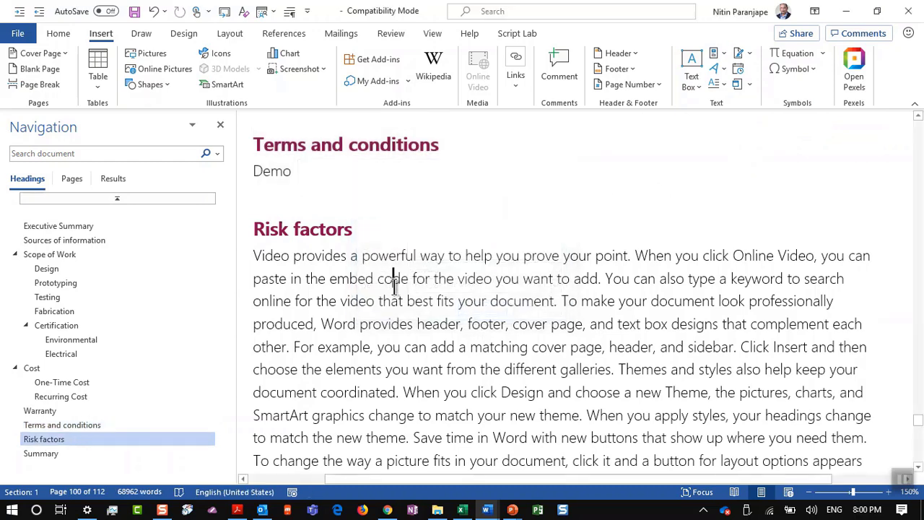
{"action": "left_click", "coordinate": [391, 279]}
{"action": "key", "text": "ctrl+n"}
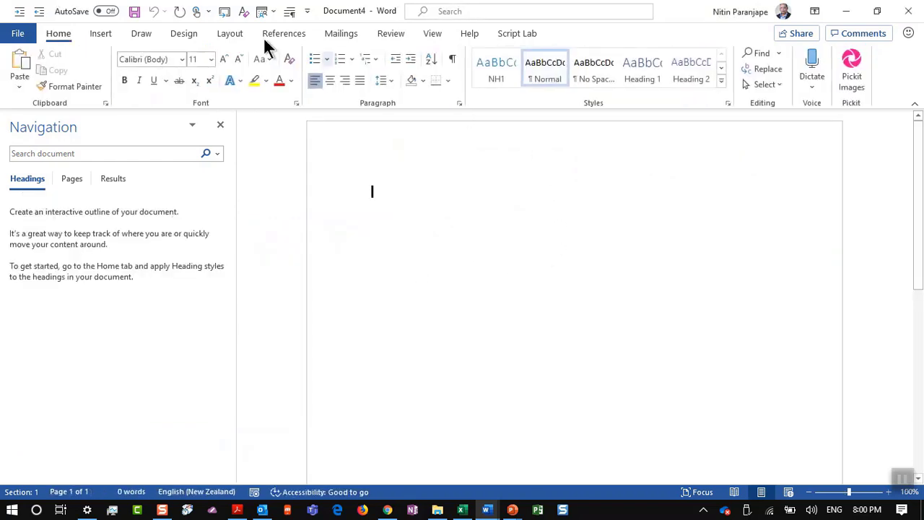
- Insert the 'Terms and conditions' Quick Part into the new Document4
{"action": "left_click", "coordinate": [102, 34]}
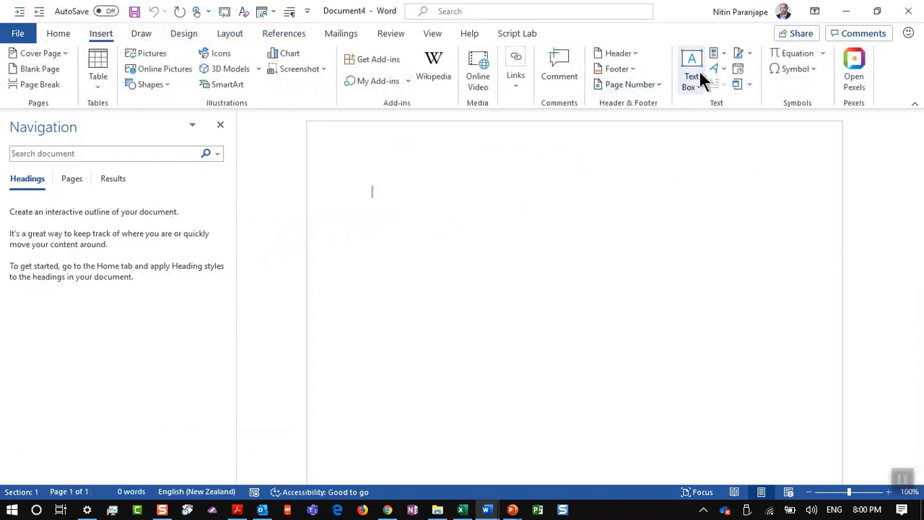
{"action": "left_click", "coordinate": [718, 55]}
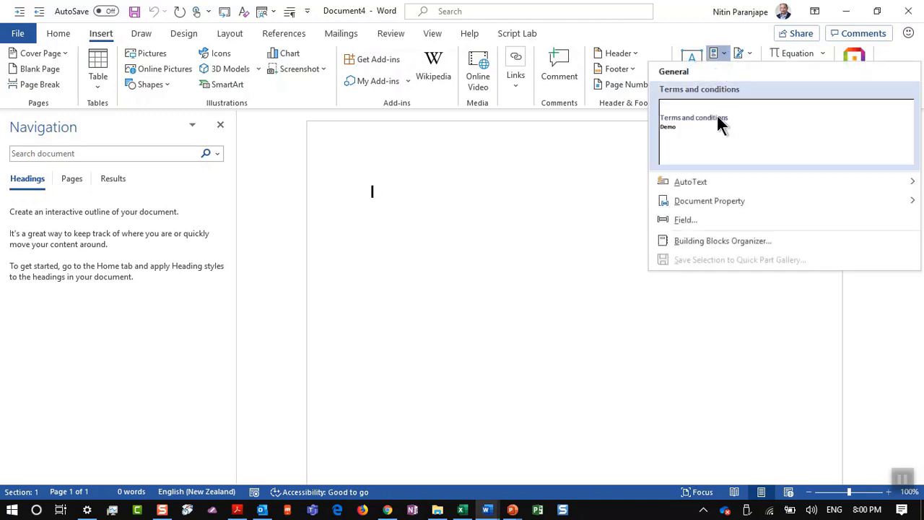
{"action": "left_click", "coordinate": [721, 147]}
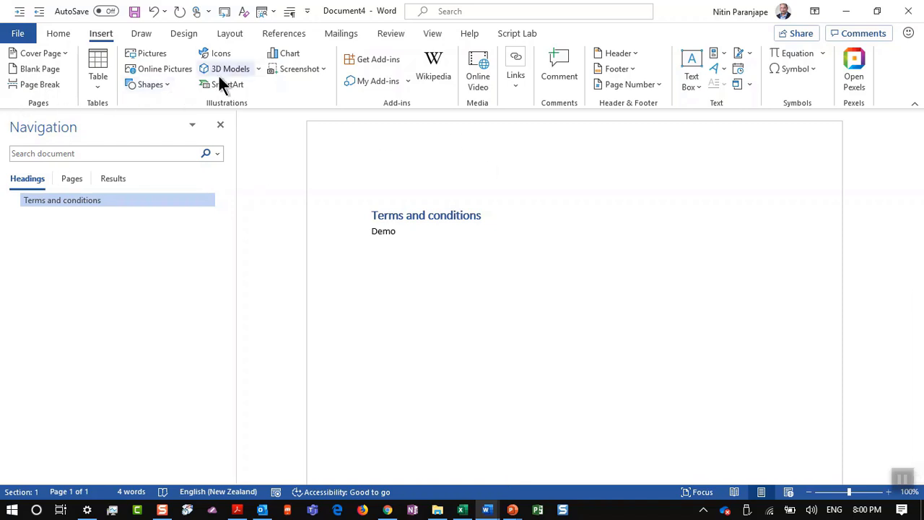
{"action": "left_click", "coordinate": [101, 89]}
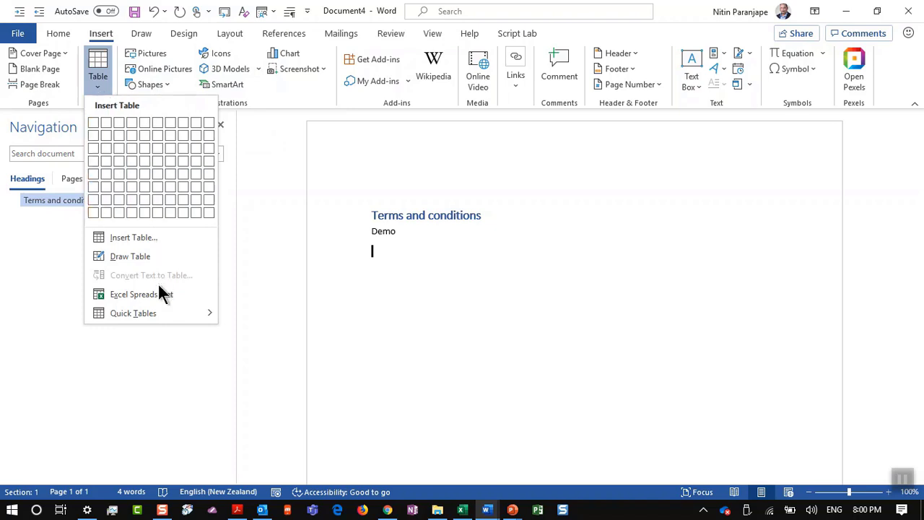
{"action": "mouse_move", "coordinate": [157, 320]}
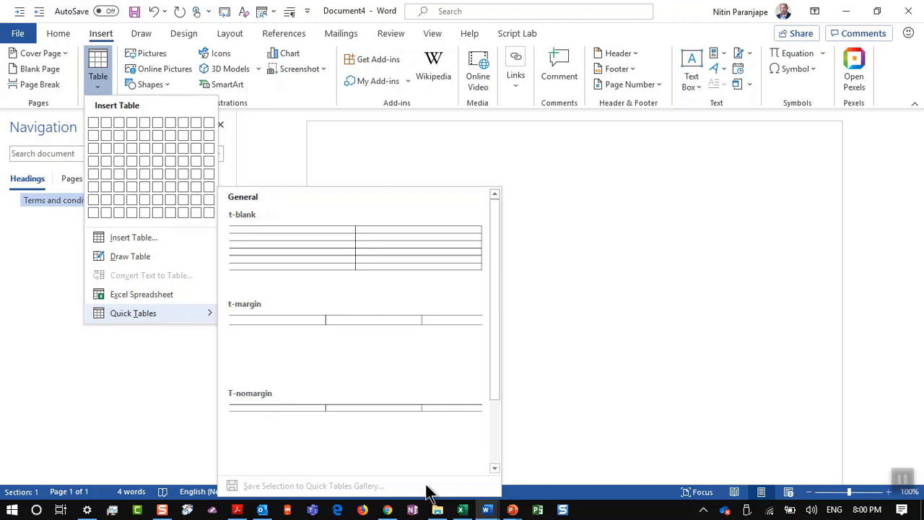
{"action": "key", "text": "Escape"}
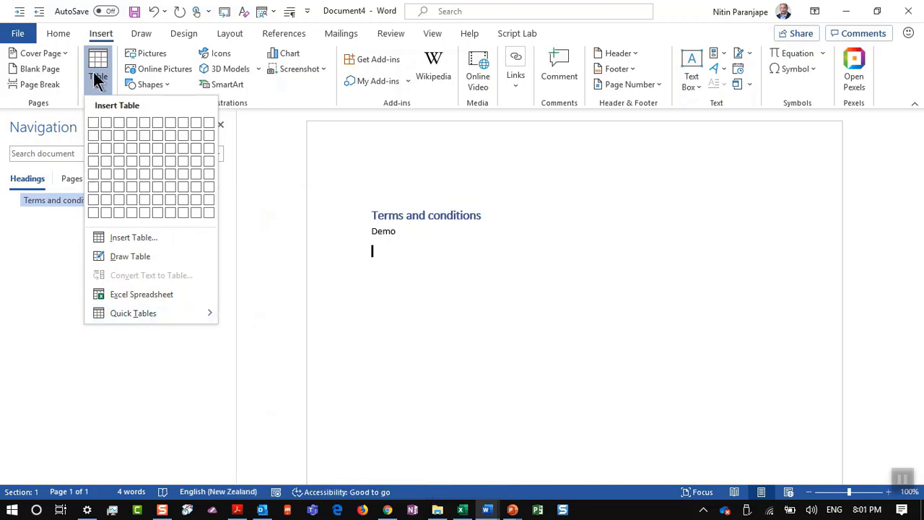
{"action": "left_click", "coordinate": [101, 36]}
{"action": "double_click", "coordinate": [101, 36]}
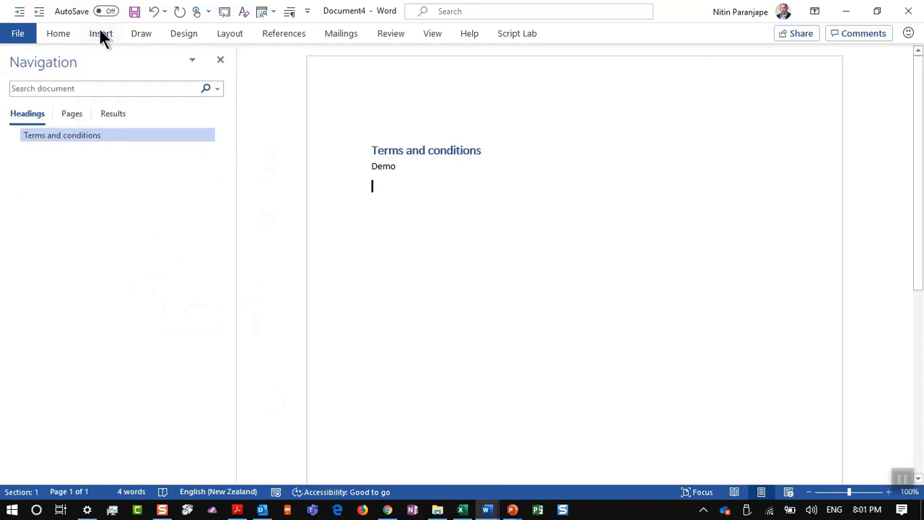
{"action": "left_click", "coordinate": [101, 37]}
{"action": "double_click", "coordinate": [101, 36]}
{"action": "left_click", "coordinate": [58, 54]}
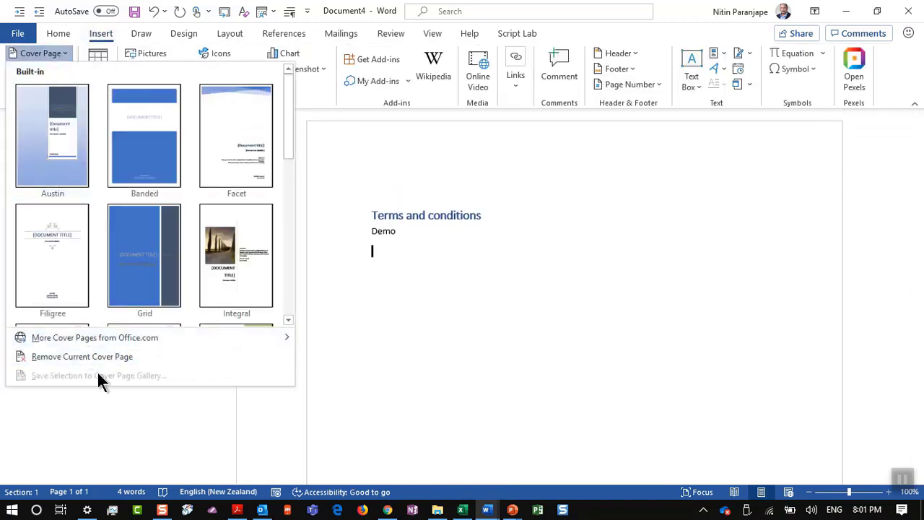
{"action": "left_click", "coordinate": [572, 360]}
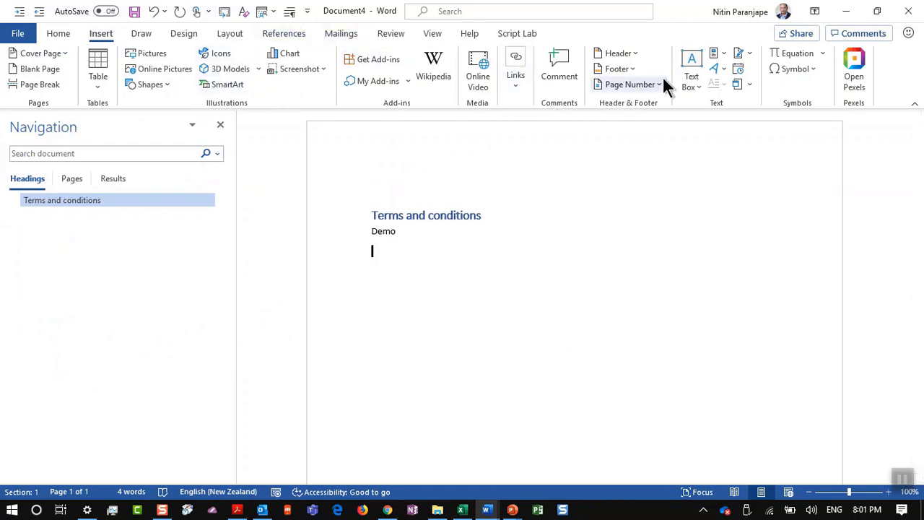
{"action": "left_click", "coordinate": [635, 53]}
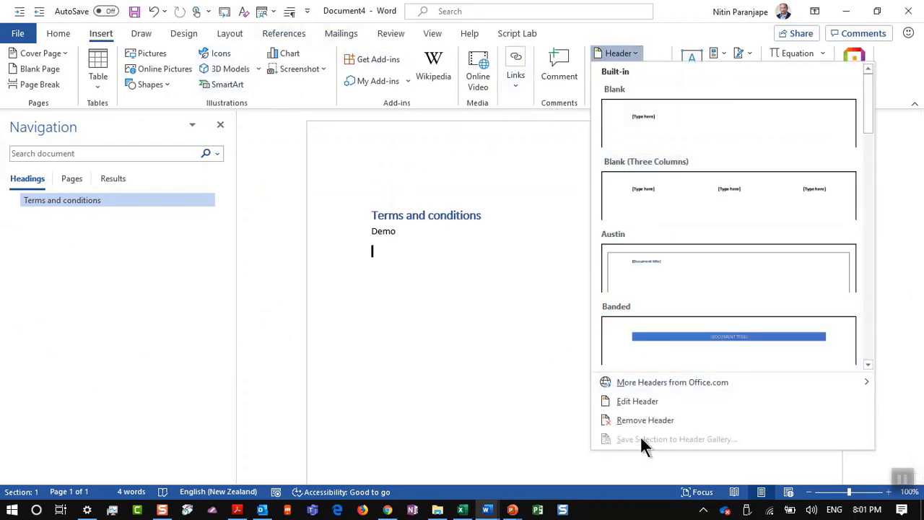
{"action": "left_click", "coordinate": [579, 365]}
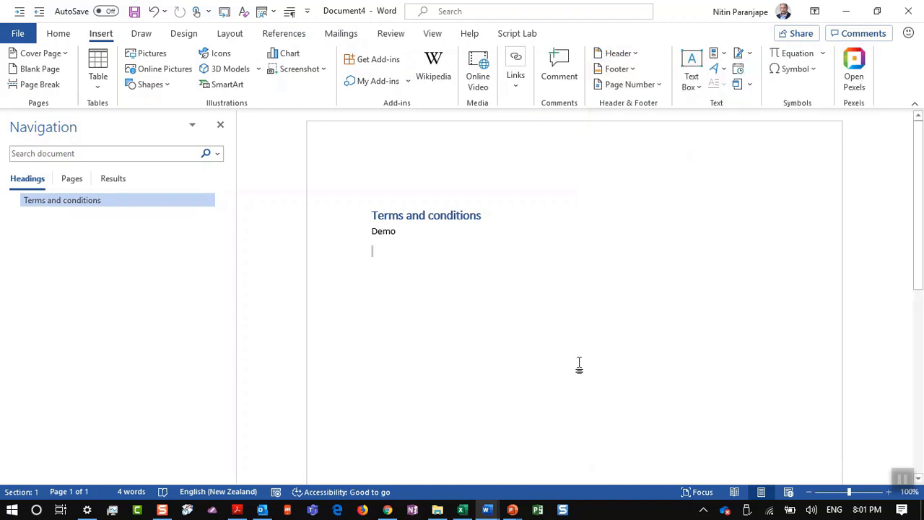
{"action": "left_click", "coordinate": [695, 87]}
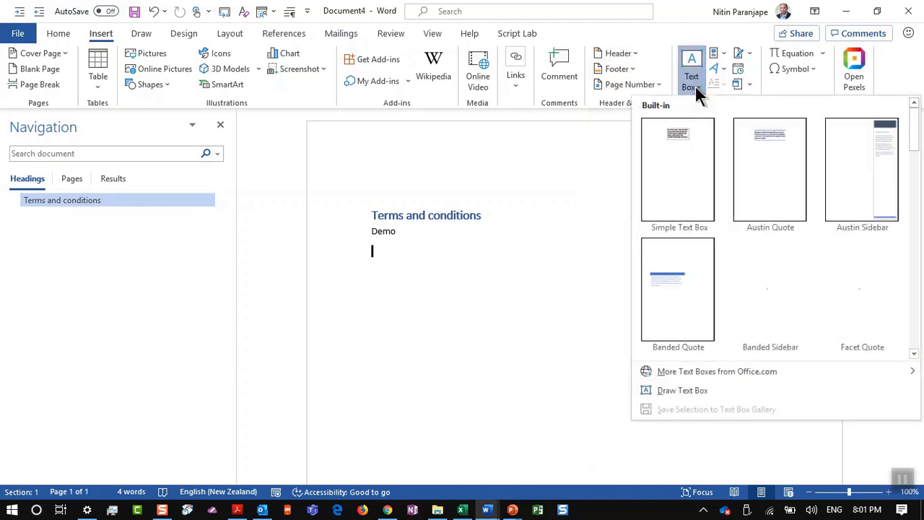
{"action": "left_click", "coordinate": [574, 413]}
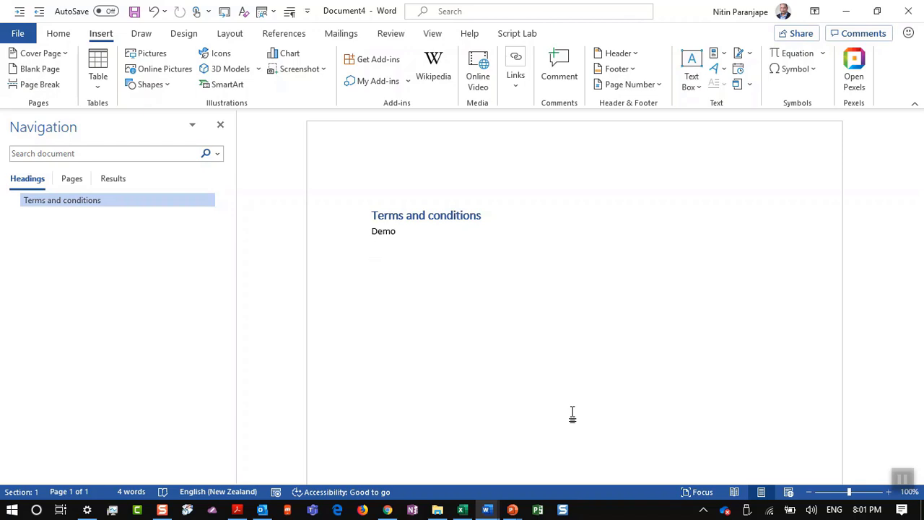
{"action": "key", "text": "alt+Tab"}
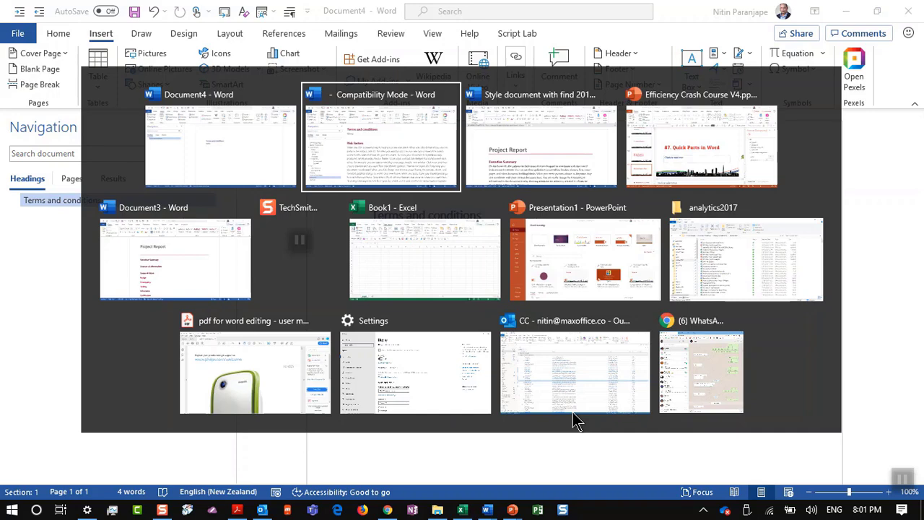
- Switch to the Efficiency Crash Course deck and go to slide 151, '88. Always use Theme color'
{"action": "key", "text": "alt+Tab"}
{"action": "key", "text": "alt+Tab"}
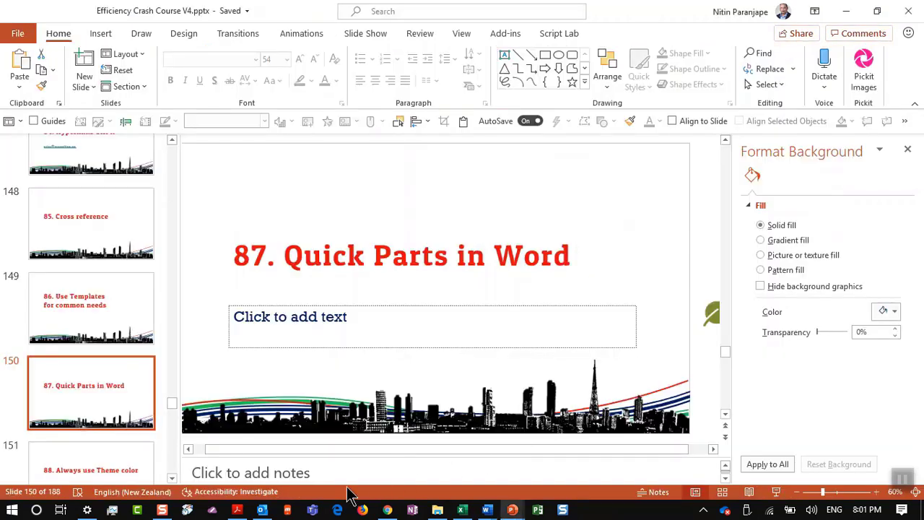
{"action": "left_click", "coordinate": [118, 469]}
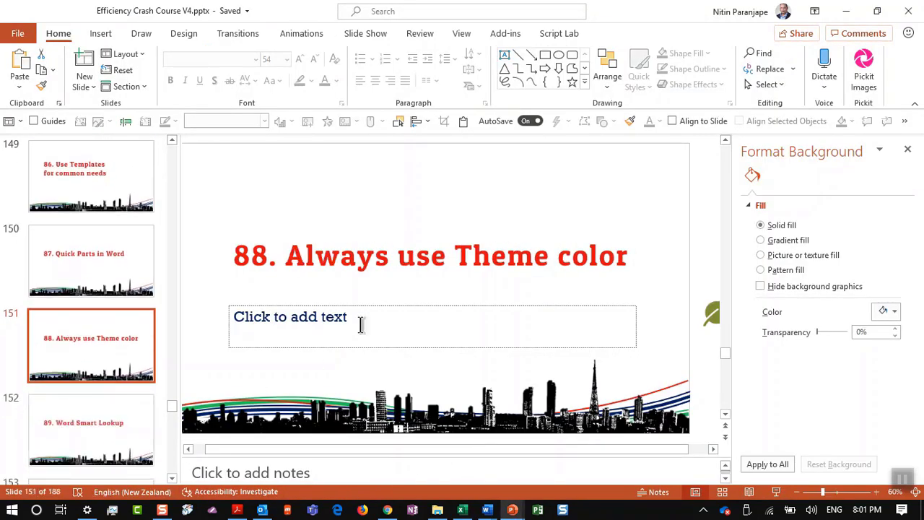
{"action": "mouse_move", "coordinate": [487, 510]}
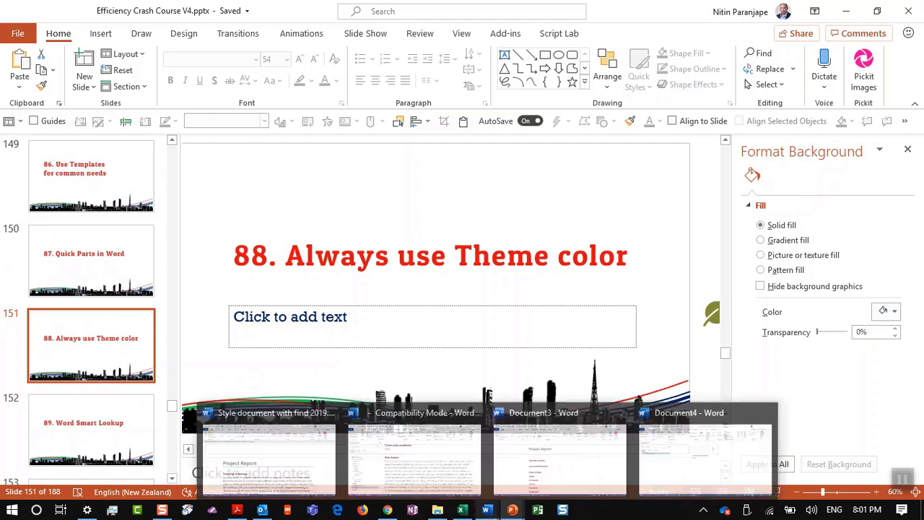
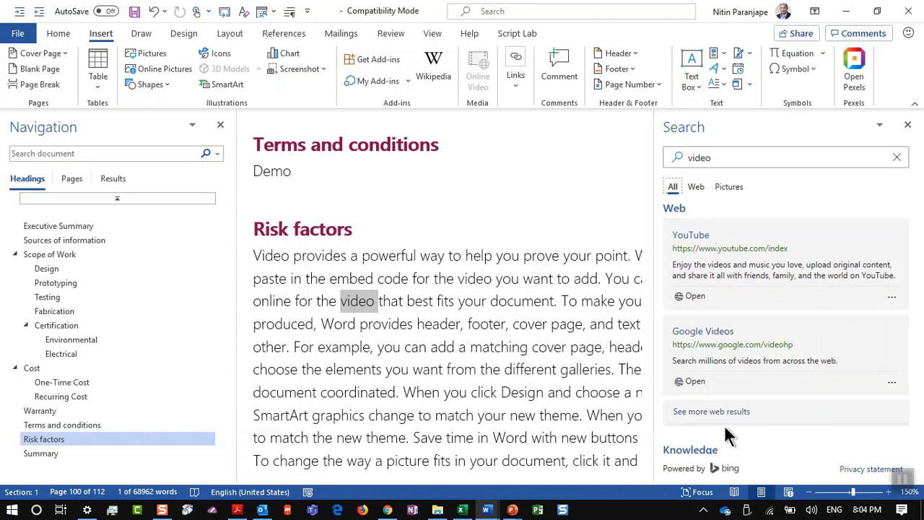
- Filter the 'video' lookup in the Search pane to Web results, after trying Pictures
{"action": "scroll", "coordinate": [724, 433], "scroll_direction": "down", "scroll_amount": 4}
{"action": "scroll", "coordinate": [725, 443], "scroll_direction": "down", "scroll_amount": 1}
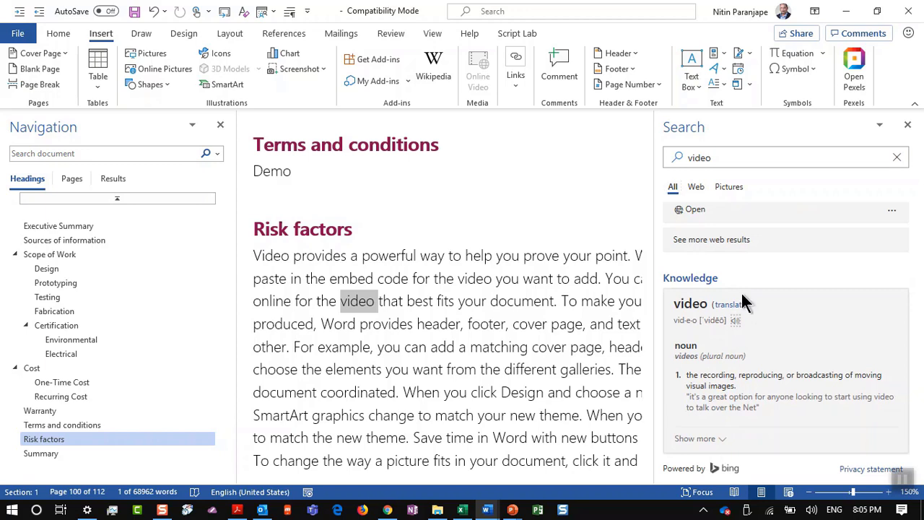
{"action": "scroll", "coordinate": [751, 271], "scroll_direction": "up", "scroll_amount": 3}
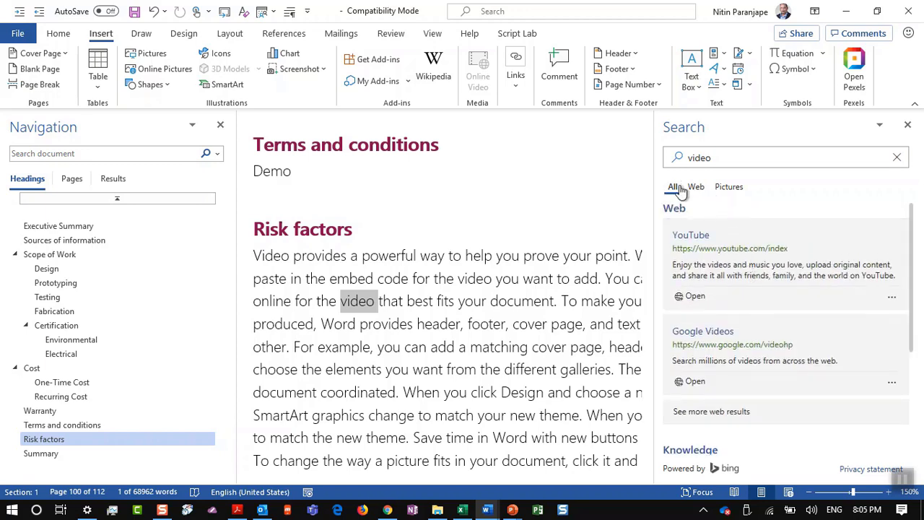
{"action": "left_click", "coordinate": [728, 189]}
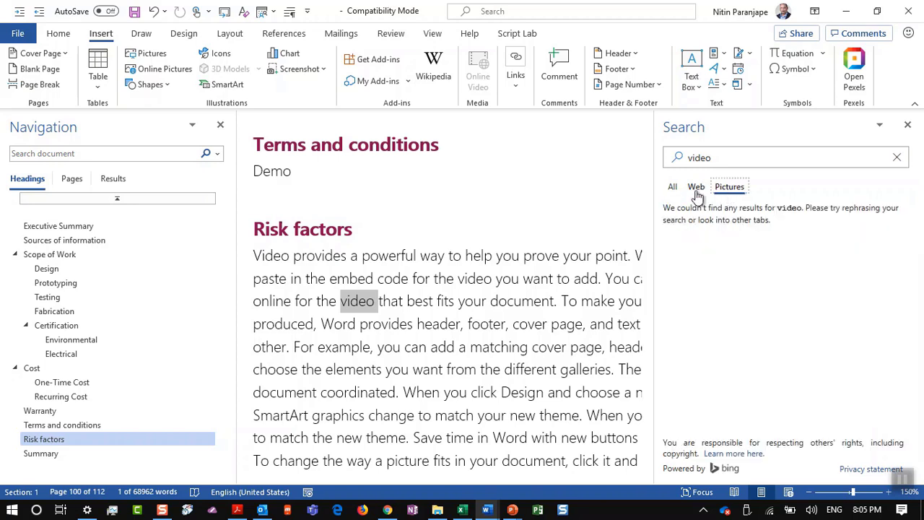
{"action": "left_click", "coordinate": [695, 189]}
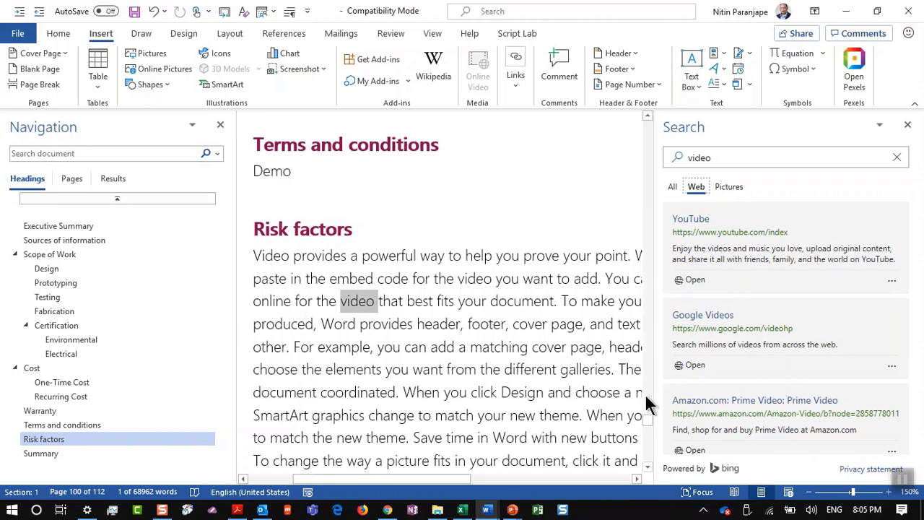
{"action": "left_click", "coordinate": [515, 370]}
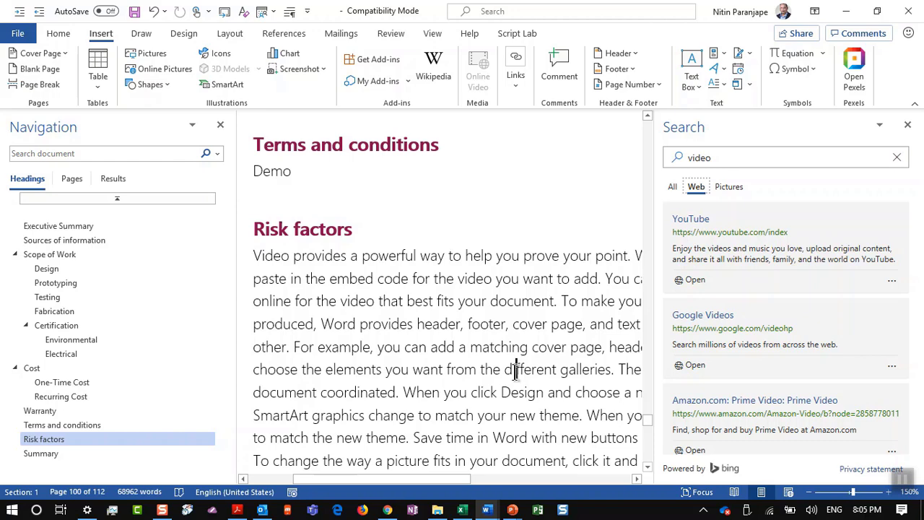
- Advance the PowerPoint deck to the 90. Shift F7 Thesaurus slide and return to Word
{"action": "key", "text": "alt+Tab"}
{"action": "scroll", "coordinate": [107, 399], "scroll_direction": "down", "scroll_amount": 1}
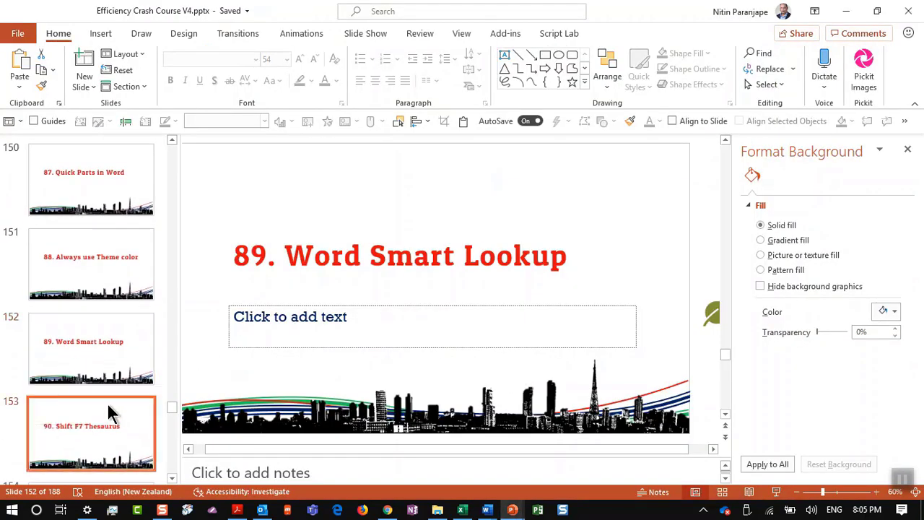
{"action": "left_click", "coordinate": [107, 402]}
{"action": "key", "text": "alt+Tab"}
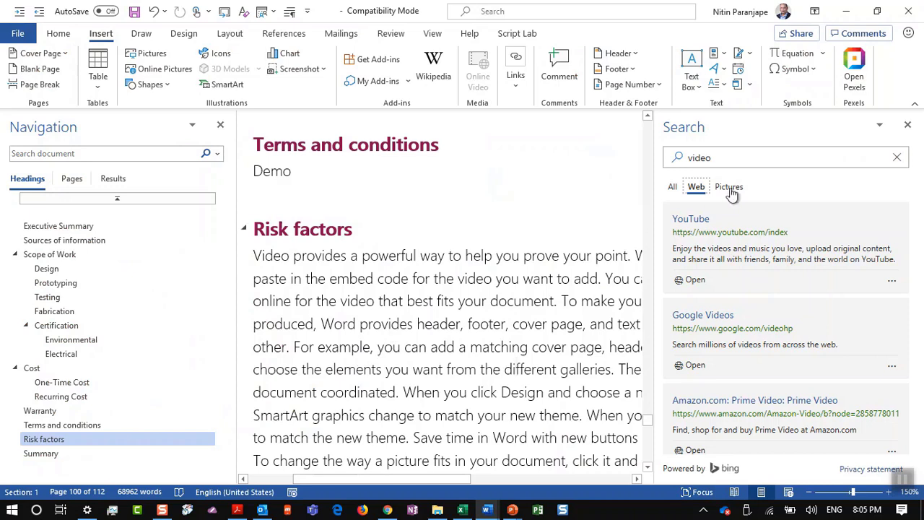
- Close the Search pane and show Thesaurus synonyms for 'Risk' from the Risk factors heading
{"action": "left_click", "coordinate": [907, 124]}
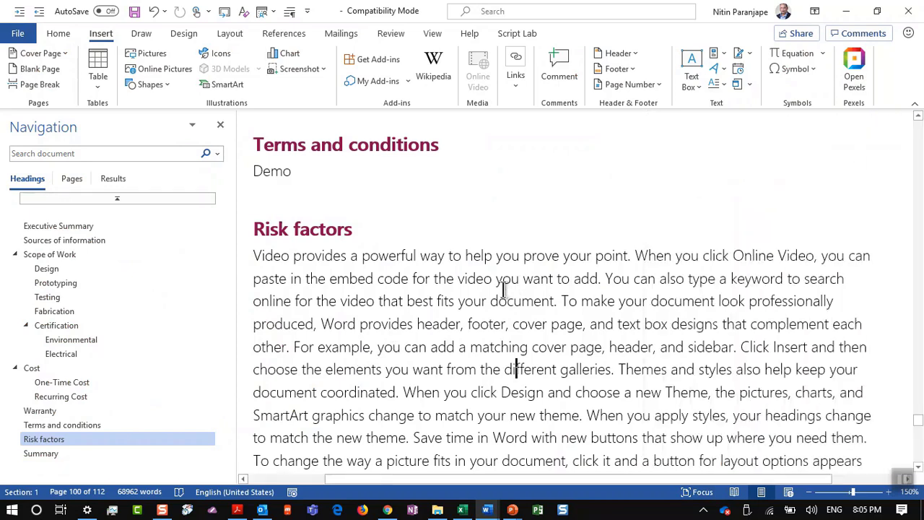
{"action": "scroll", "coordinate": [368, 220], "scroll_direction": "up", "scroll_amount": 1}
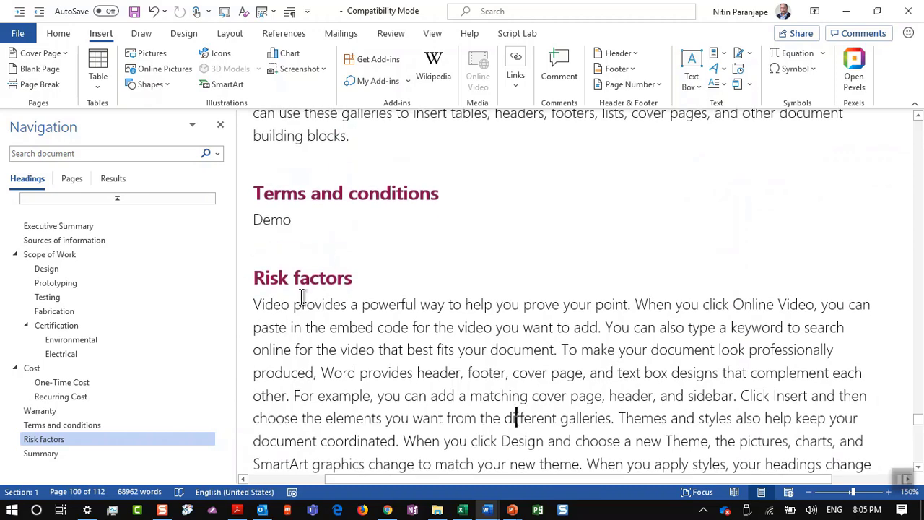
{"action": "left_click", "coordinate": [279, 280]}
{"action": "key", "text": "shift+F7"}
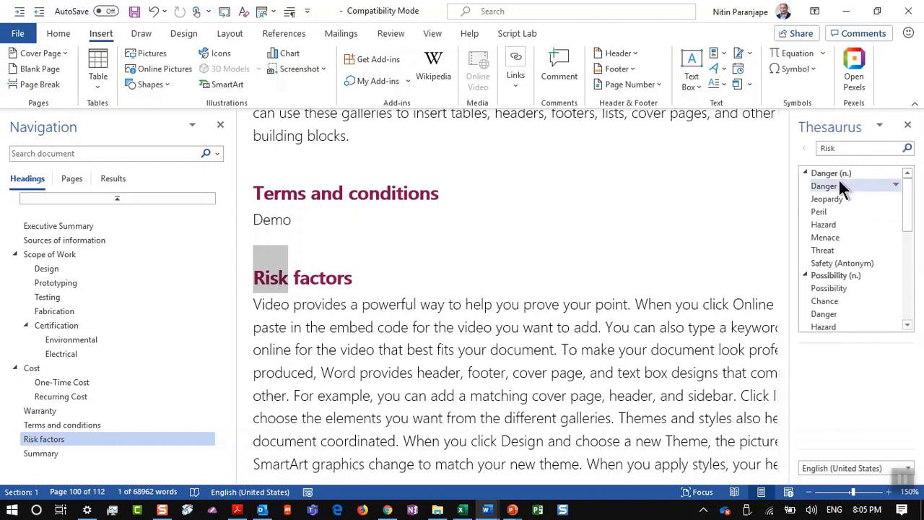
{"action": "left_click_drag", "start_coordinate": [907, 232], "coordinate": [916, 260]}
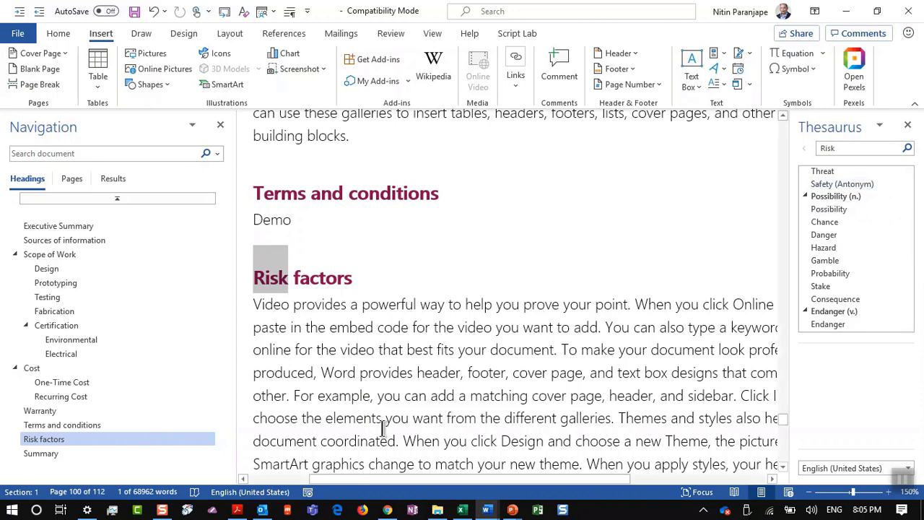
{"action": "left_click", "coordinate": [400, 395]}
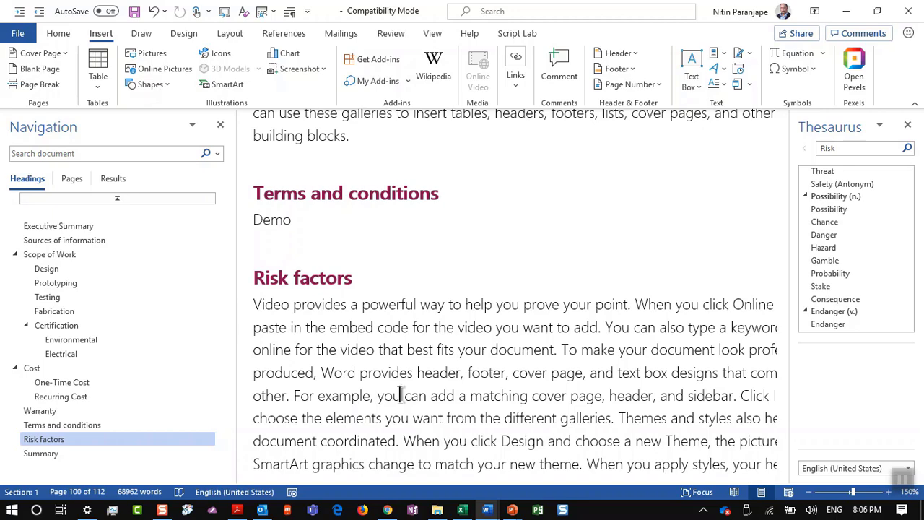
- Advance the deck to the 91. Word Grammar Editor slide and bring up the grammar demo document
{"action": "key", "text": "alt+Tab"}
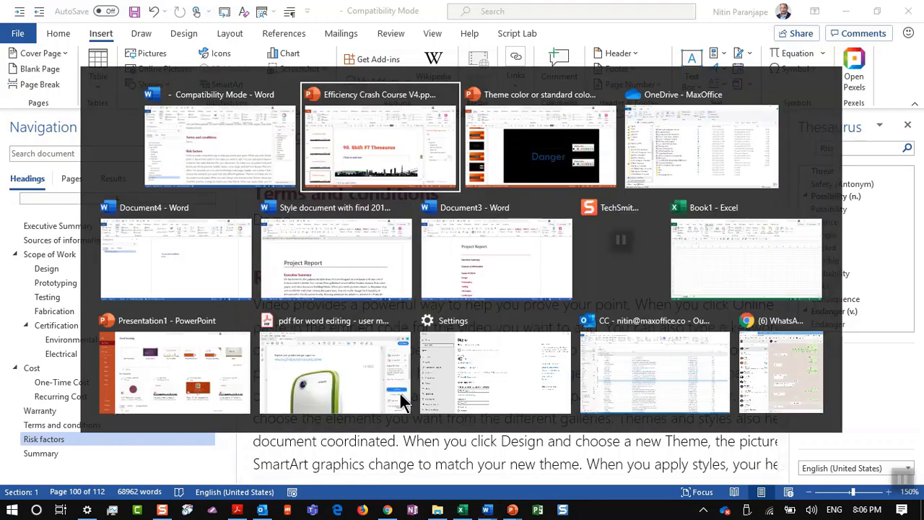
{"action": "scroll", "coordinate": [83, 395], "scroll_direction": "down", "scroll_amount": 2}
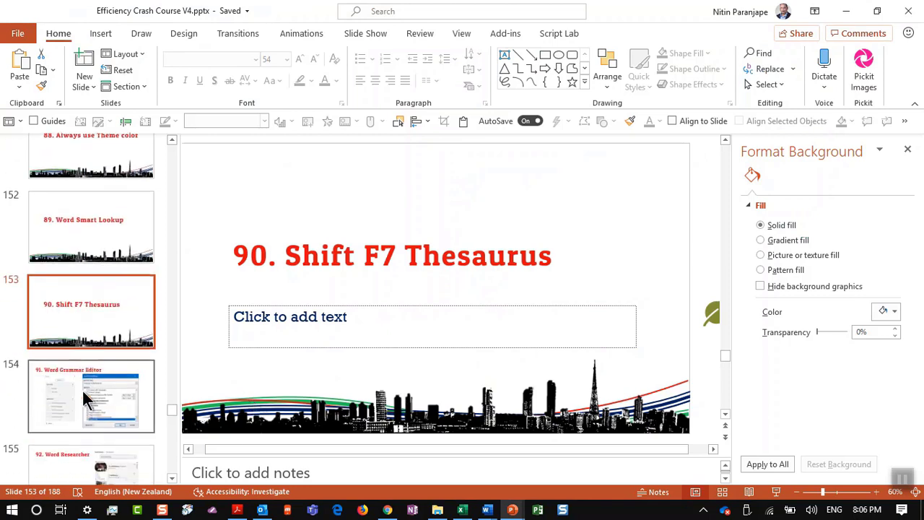
{"action": "left_click", "coordinate": [82, 388]}
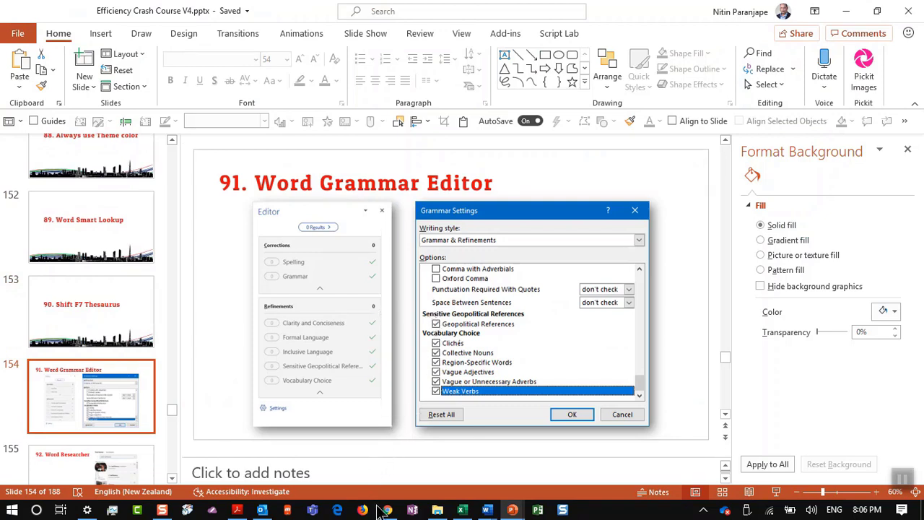
{"action": "mouse_move", "coordinate": [486, 511]}
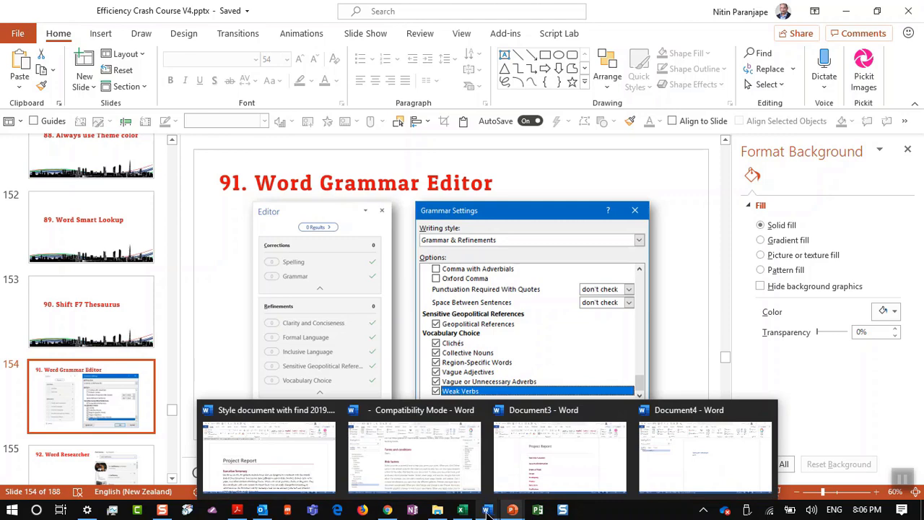
{"action": "left_click", "coordinate": [437, 509]}
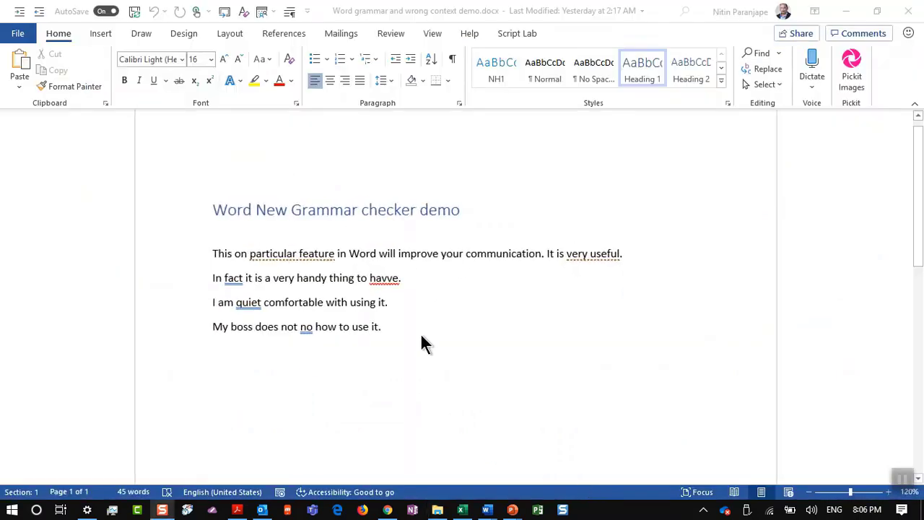
- Accept the grammar suggestion adding a comma after 'In fact'
{"action": "scroll", "coordinate": [390, 285], "scroll_direction": "up", "scroll_amount": 4}
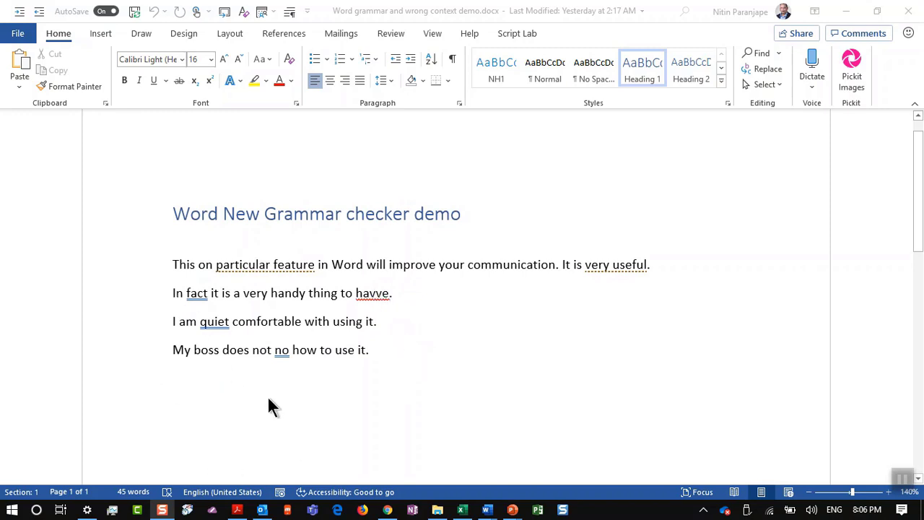
{"action": "left_click", "coordinate": [195, 294]}
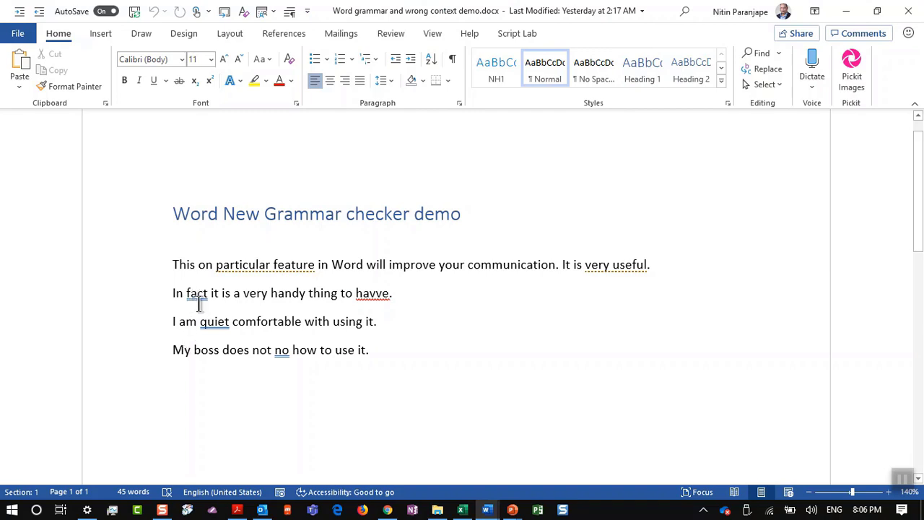
{"action": "right_click", "coordinate": [204, 298]}
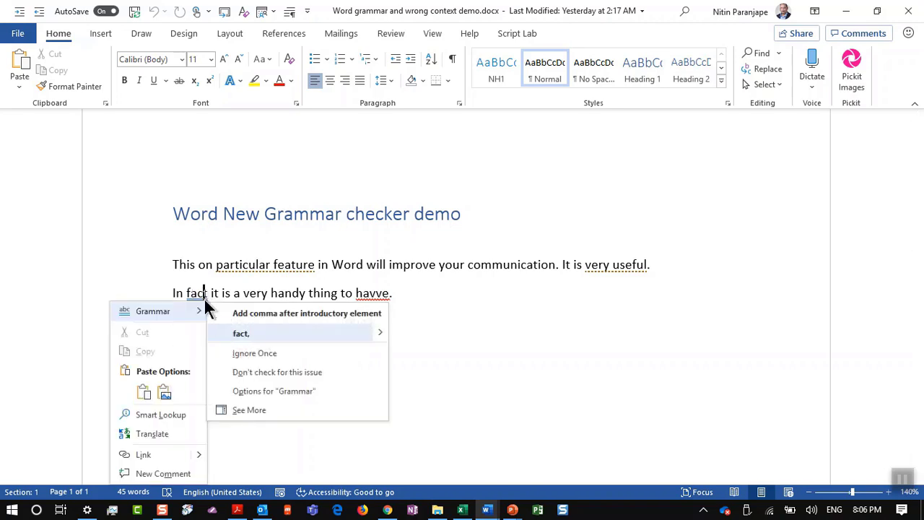
{"action": "left_click", "coordinate": [336, 335]}
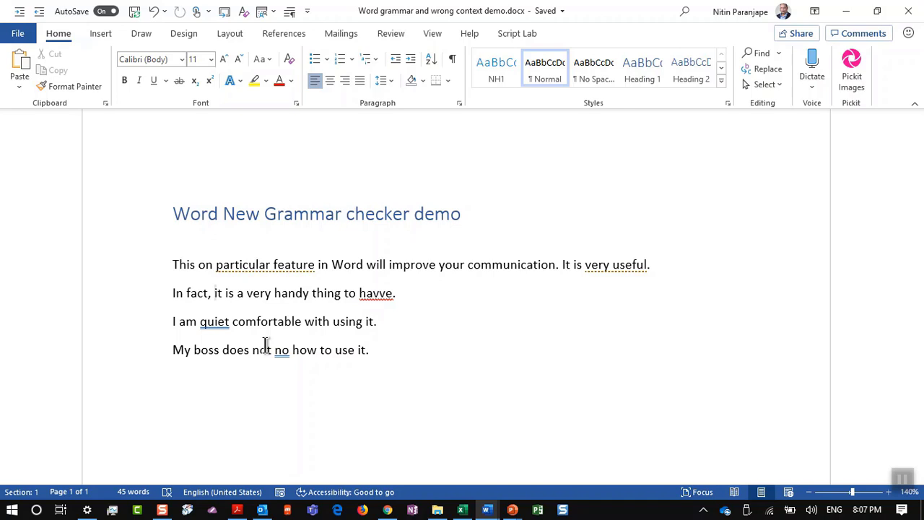
- View the Proofing page of Word Options and close it without changes
{"action": "key", "text": "alt+f"}
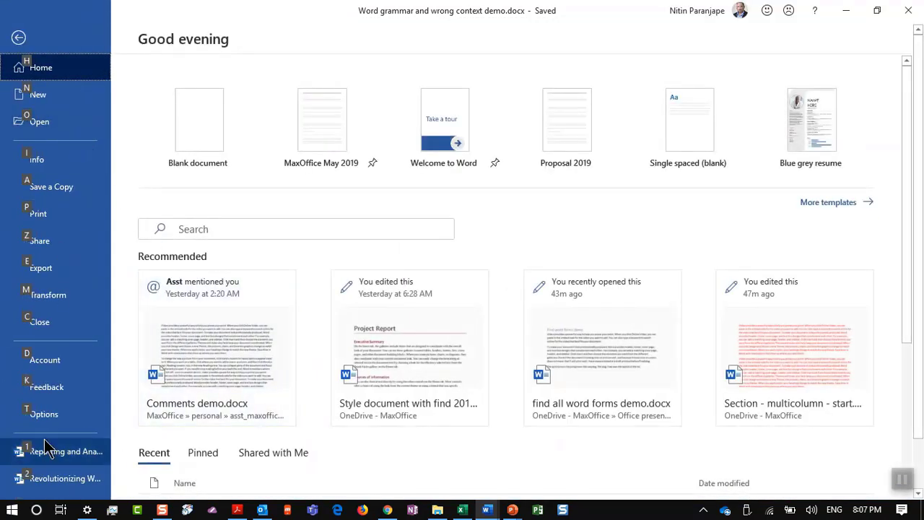
{"action": "left_click", "coordinate": [49, 419]}
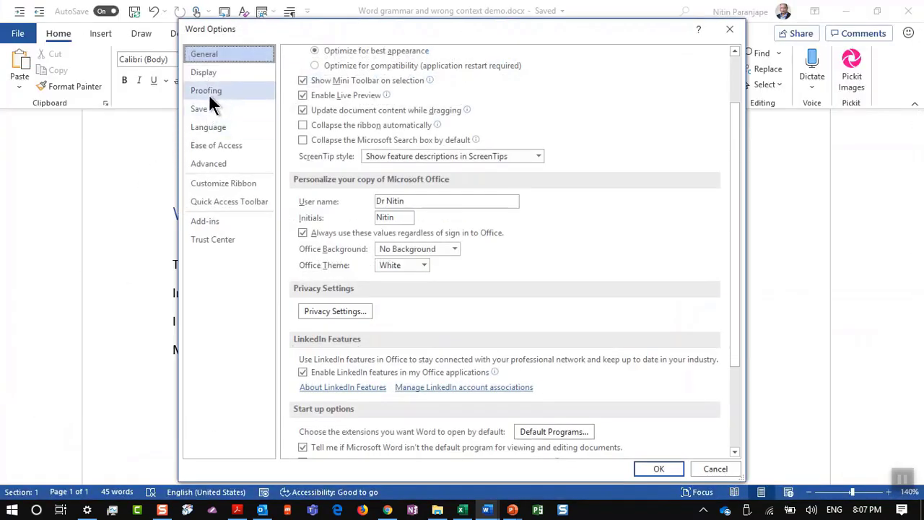
{"action": "left_click", "coordinate": [209, 91]}
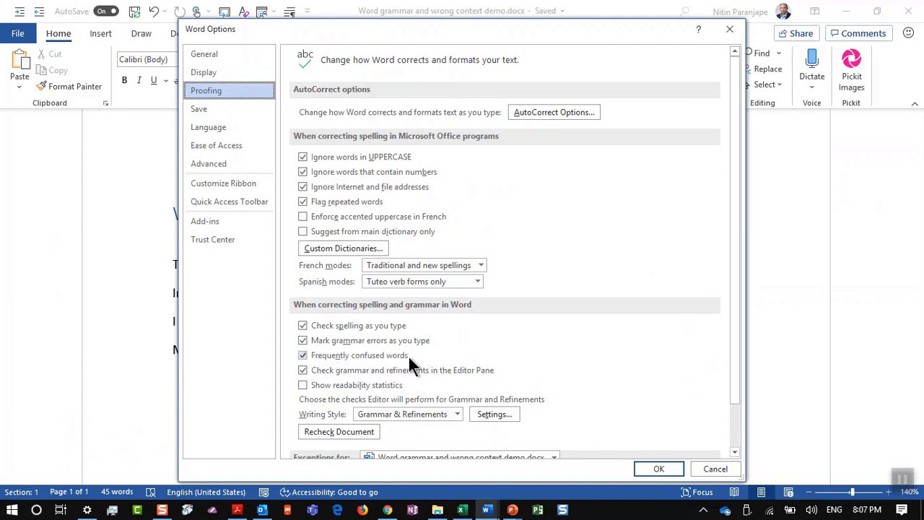
{"action": "key", "text": "Return"}
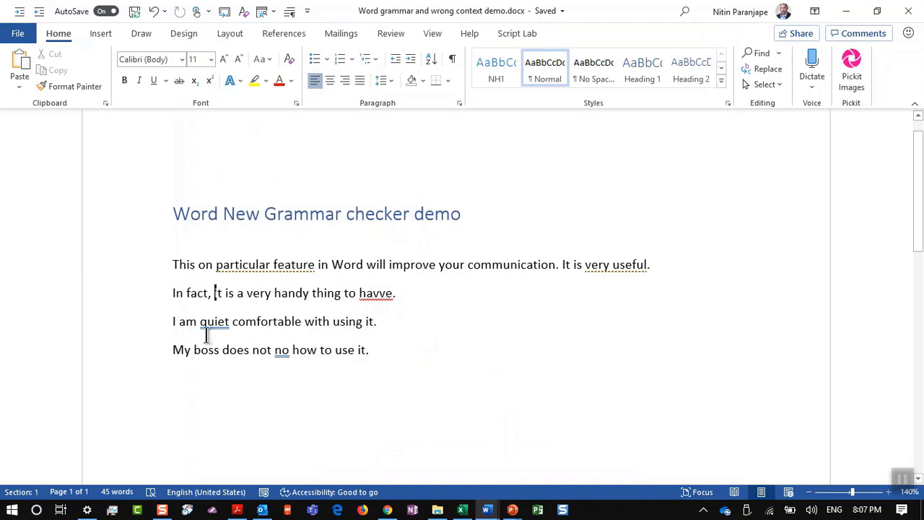
- Replace 'quiet' with 'quite', check the suggestion for 'no', then undo the corrections
{"action": "right_click", "coordinate": [215, 323]}
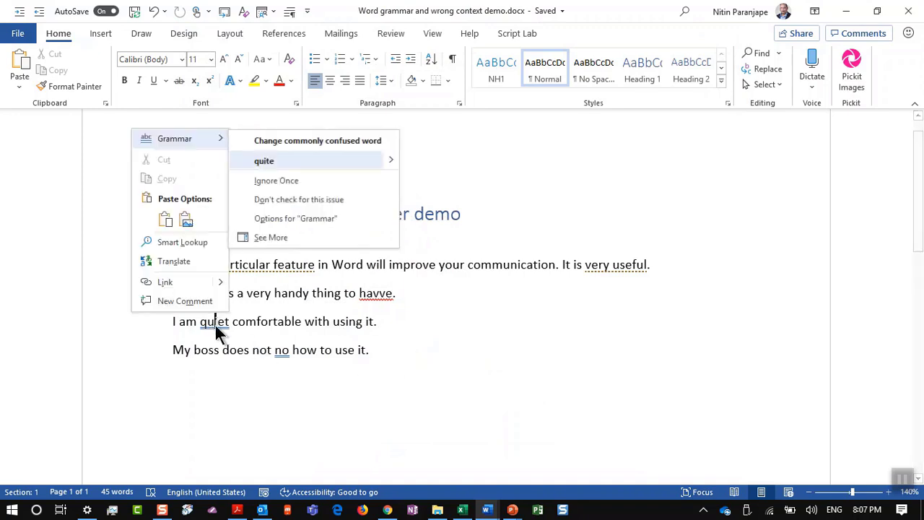
{"action": "left_click", "coordinate": [318, 160]}
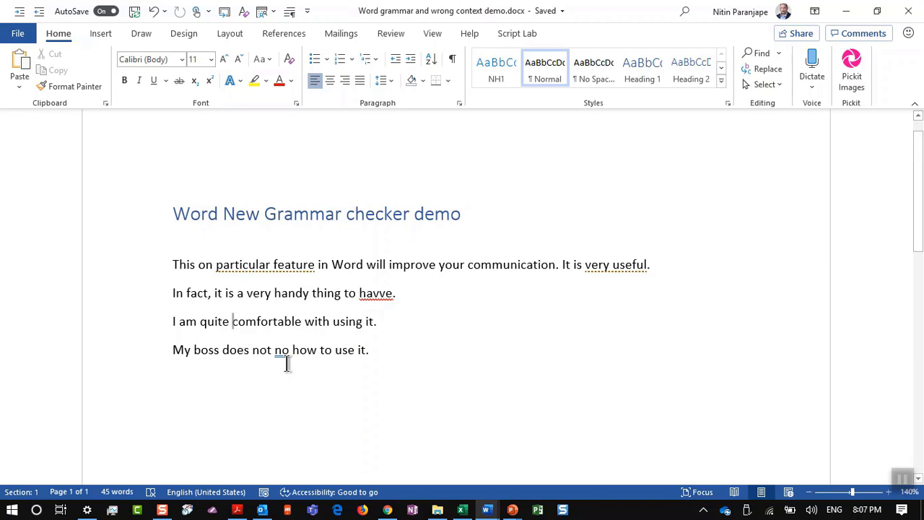
{"action": "right_click", "coordinate": [282, 354]}
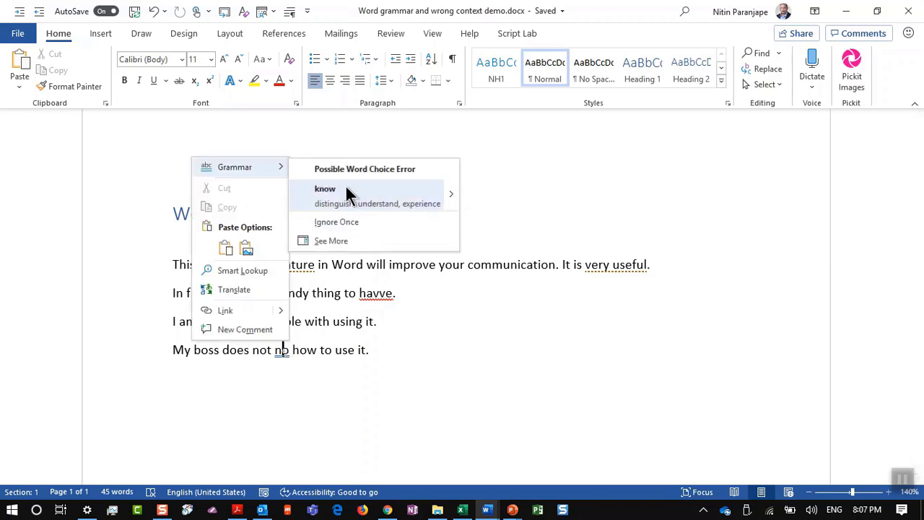
{"action": "left_click", "coordinate": [438, 348]}
{"action": "key", "text": "ctrl+z"}
{"action": "key", "text": "ctrl+z"}
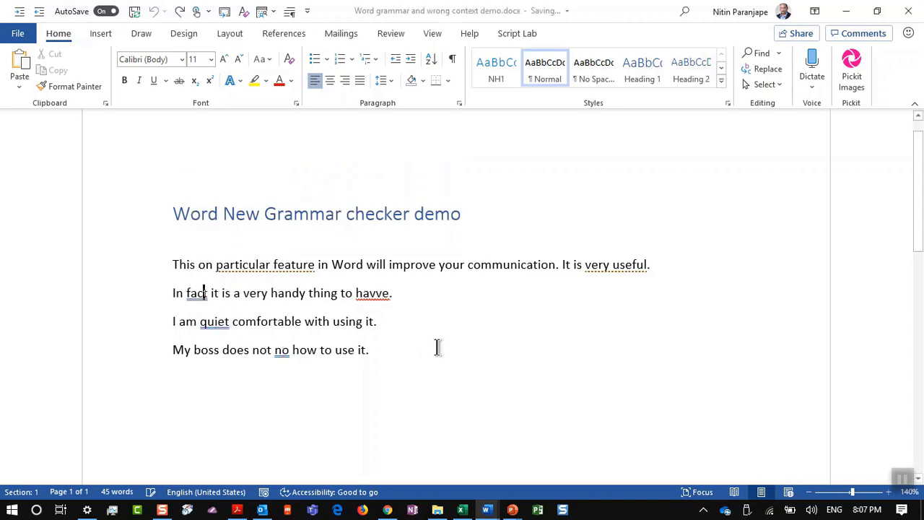
- Review Editor suggestions for 'particular feature' and 'very useful' without changing the text
{"action": "right_click", "coordinate": [298, 267]}
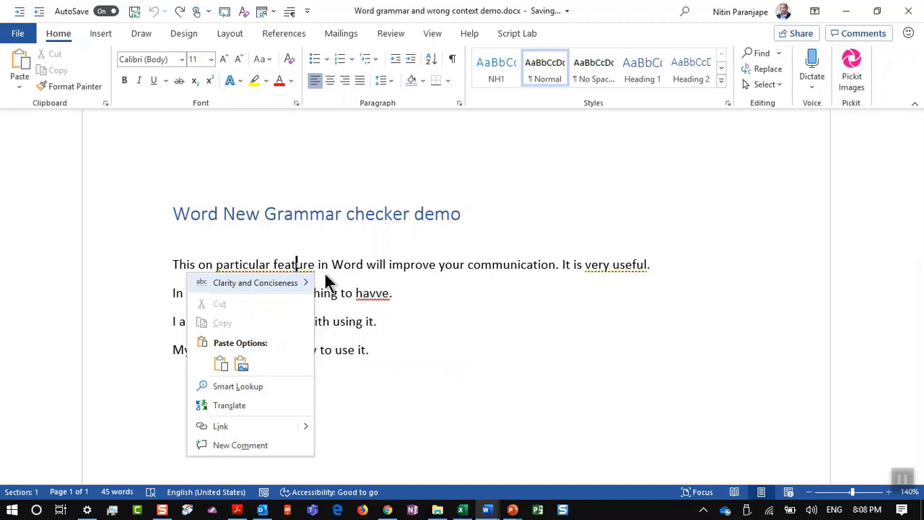
{"action": "key", "text": "Escape"}
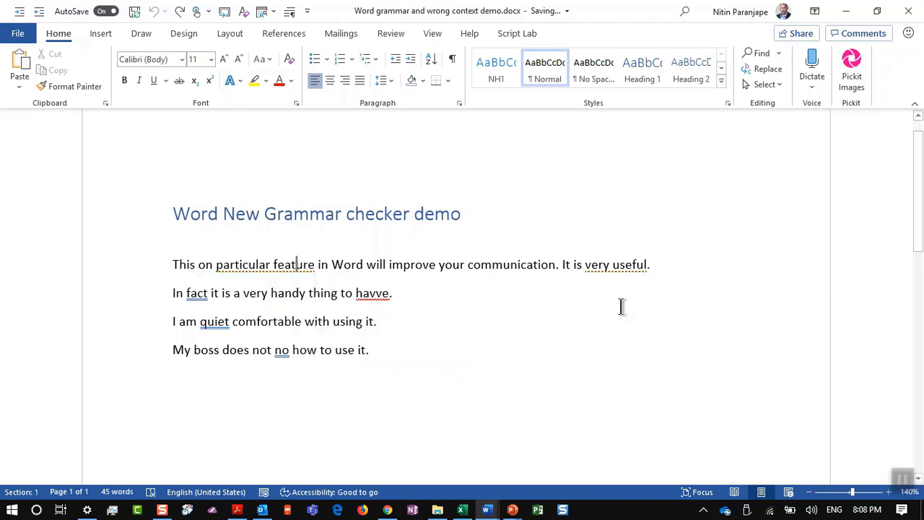
{"action": "right_click", "coordinate": [604, 264]}
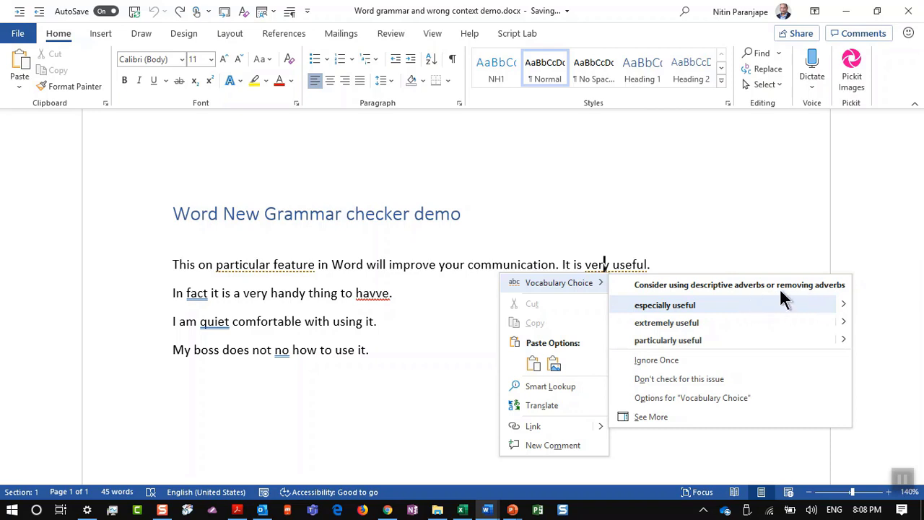
{"action": "left_click", "coordinate": [250, 267]}
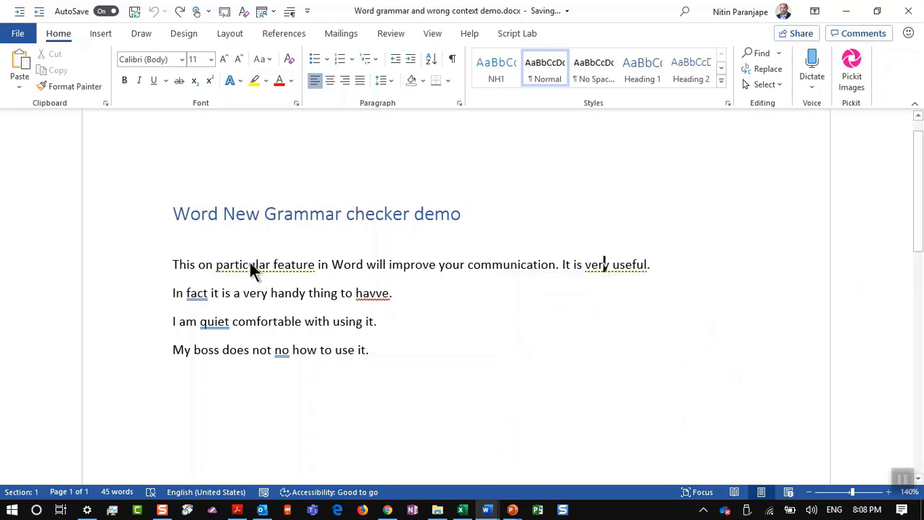
{"action": "right_click", "coordinate": [250, 269]}
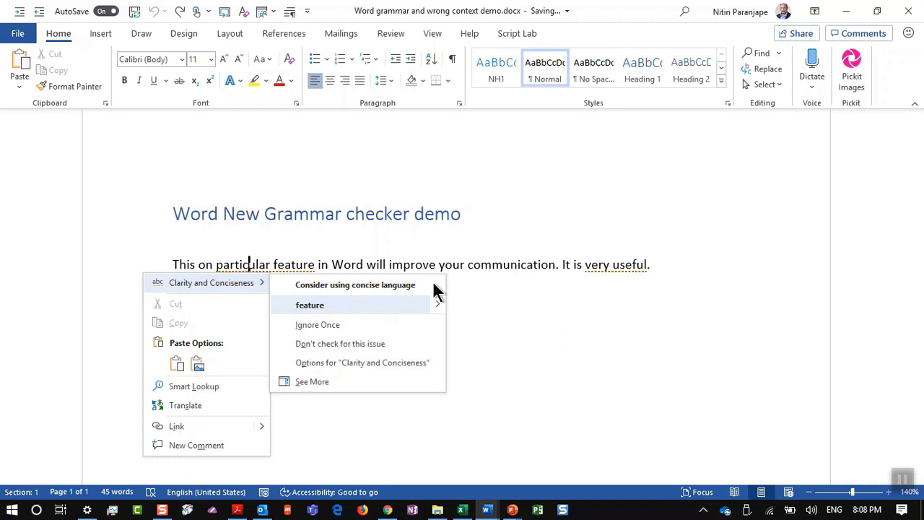
{"action": "left_click", "coordinate": [609, 263]}
{"action": "right_click", "coordinate": [609, 264]}
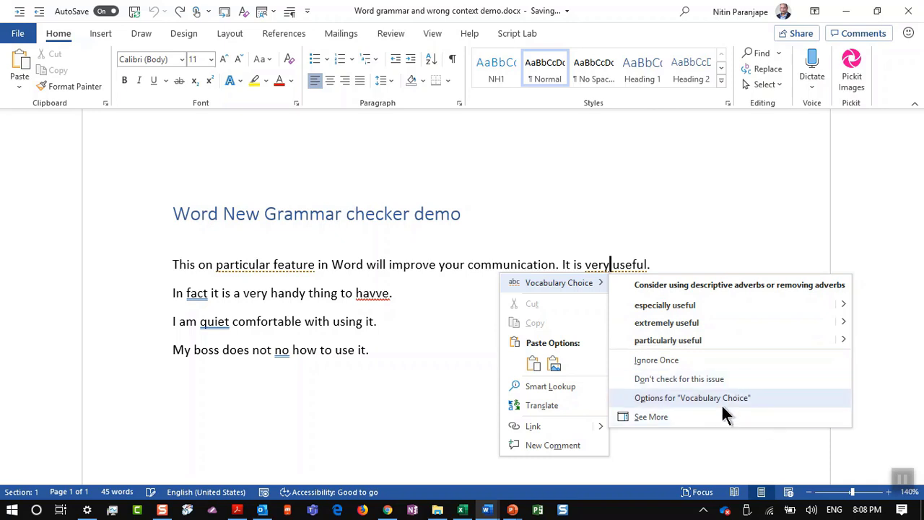
{"action": "key", "text": "Escape"}
{"action": "key", "text": "Escape"}
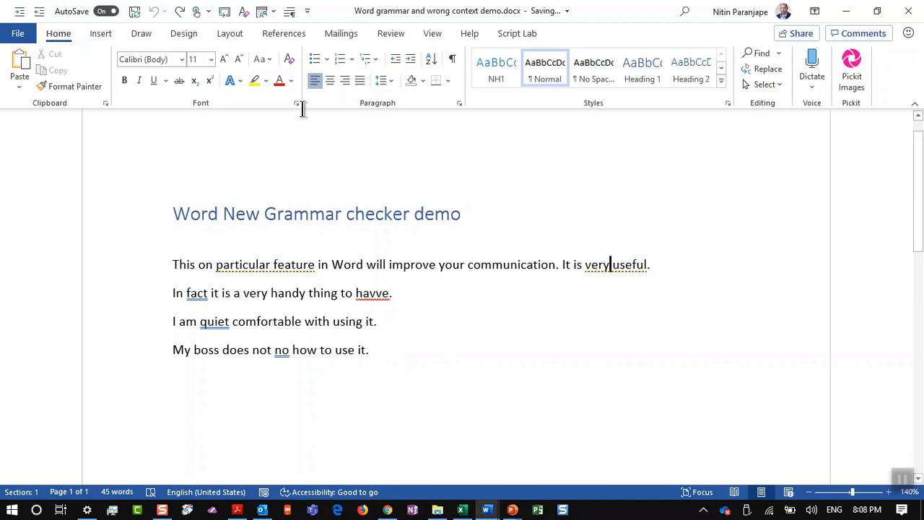
{"action": "left_click", "coordinate": [388, 34]}
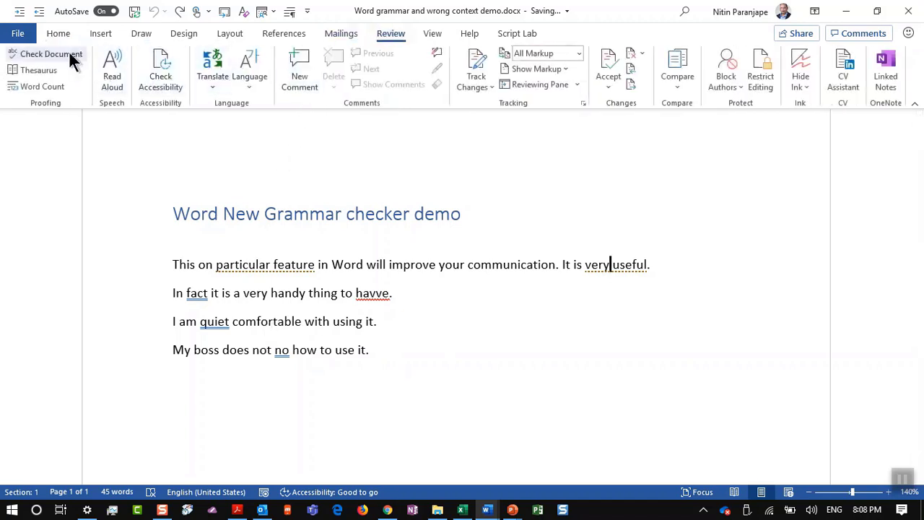
- Run Check Document and review the Editor's grammar and refinements settings, then close them
{"action": "left_click", "coordinate": [72, 57]}
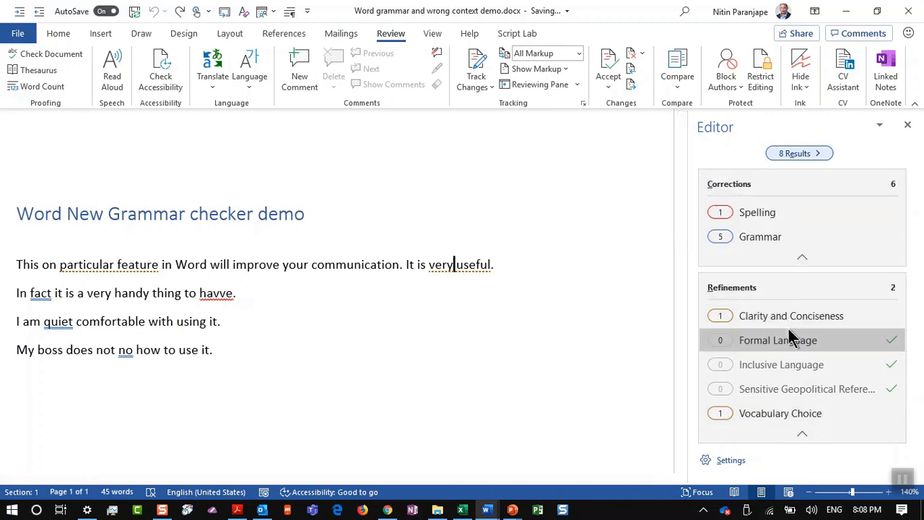
{"action": "left_click", "coordinate": [729, 462]}
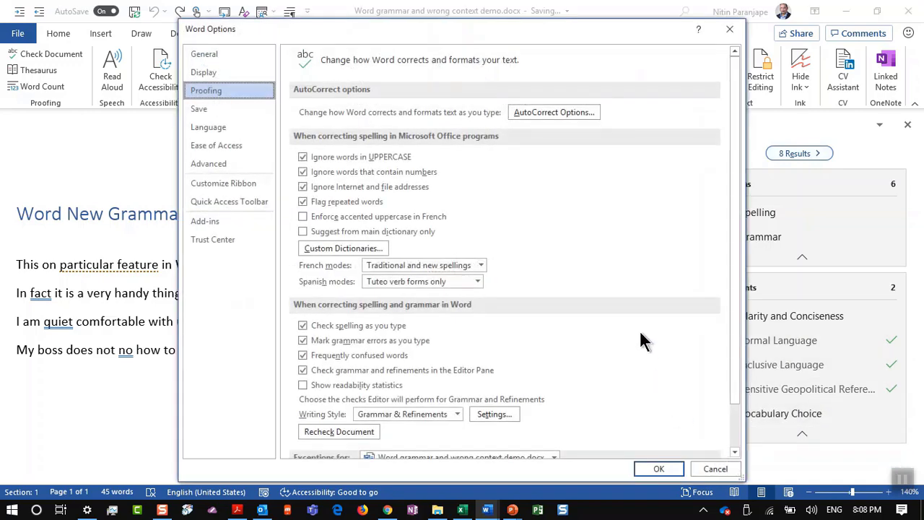
{"action": "left_click", "coordinate": [491, 414]}
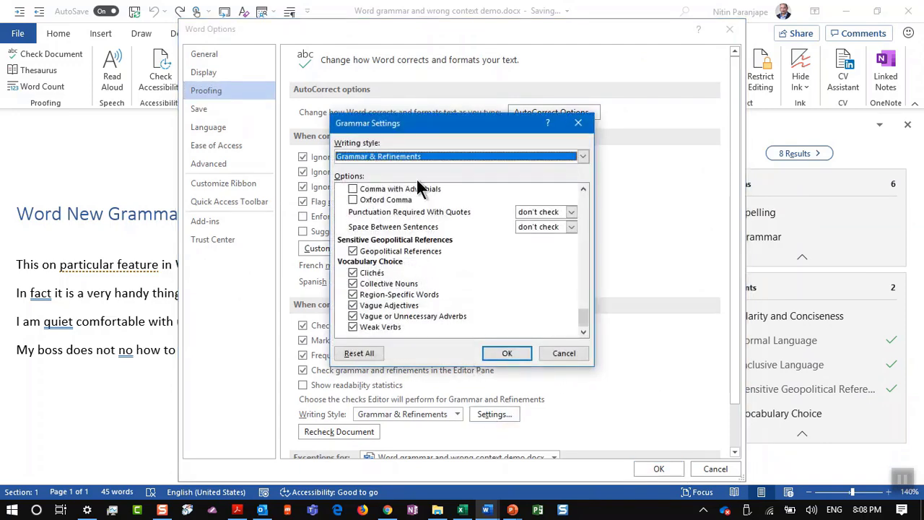
{"action": "left_click_drag", "start_coordinate": [588, 313], "coordinate": [580, 271]}
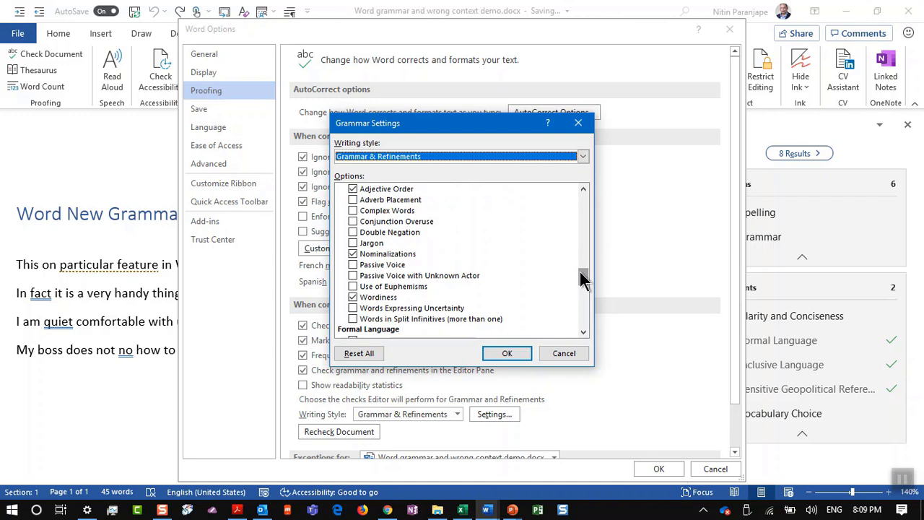
{"action": "left_click_drag", "start_coordinate": [579, 271], "coordinate": [586, 302]}
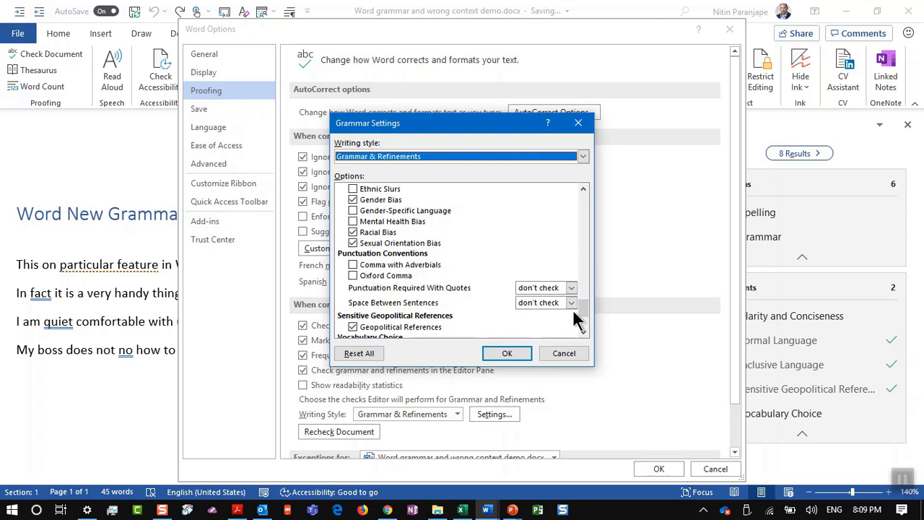
{"action": "left_click_drag", "start_coordinate": [585, 317], "coordinate": [586, 329]}
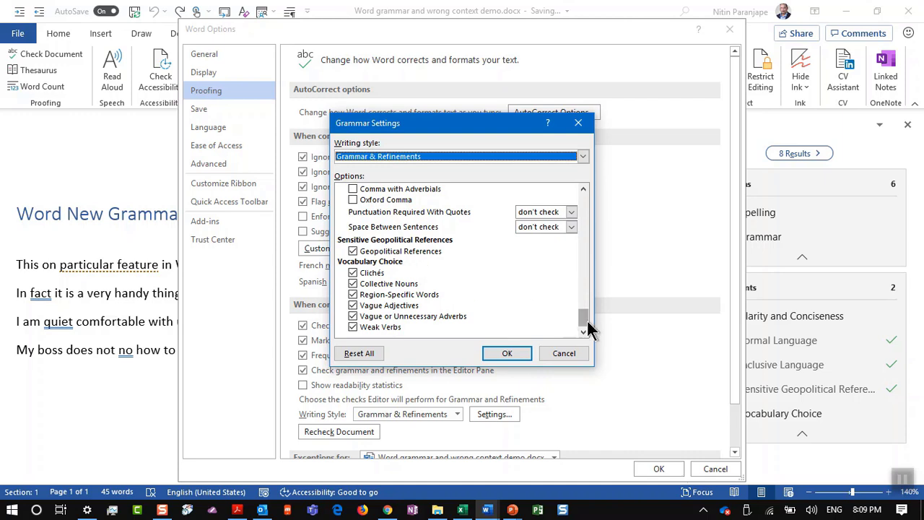
{"action": "left_click_drag", "start_coordinate": [586, 322], "coordinate": [585, 307]}
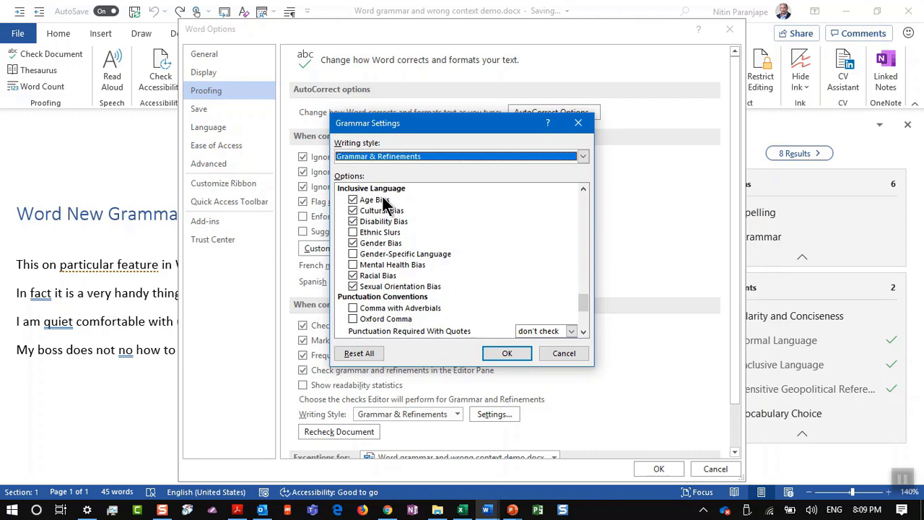
{"action": "key", "text": "Escape"}
{"action": "key", "text": "alt+Tab"}
{"action": "key", "text": "alt+Tab"}
{"action": "key", "text": "alt+Tab"}
{"action": "key", "text": "alt+Tab"}
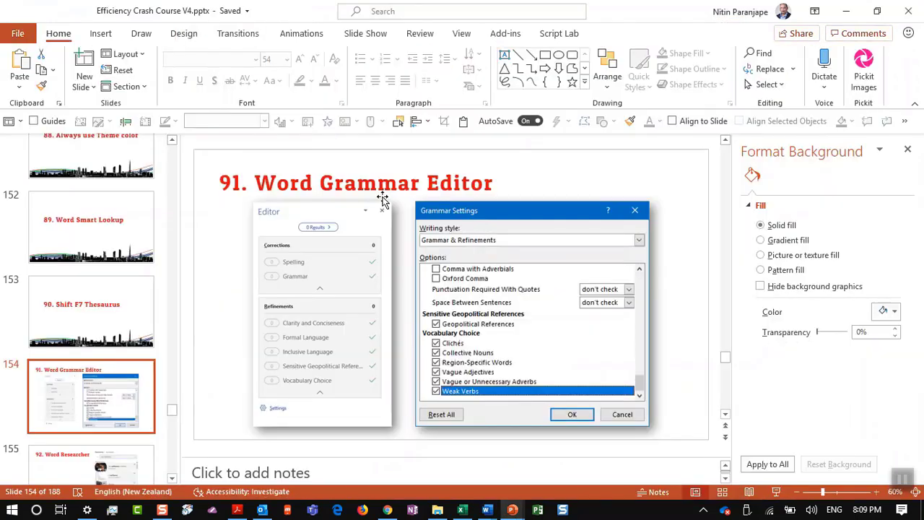
- Move the deck to the 92. Word Researcher slide and delete all text in the demo document
{"action": "left_click", "coordinate": [80, 450]}
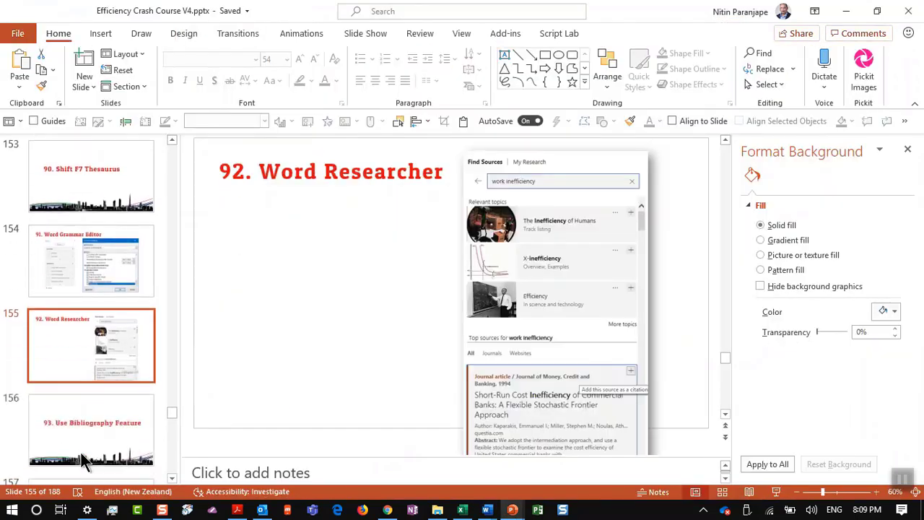
{"action": "key", "text": "alt+Tab"}
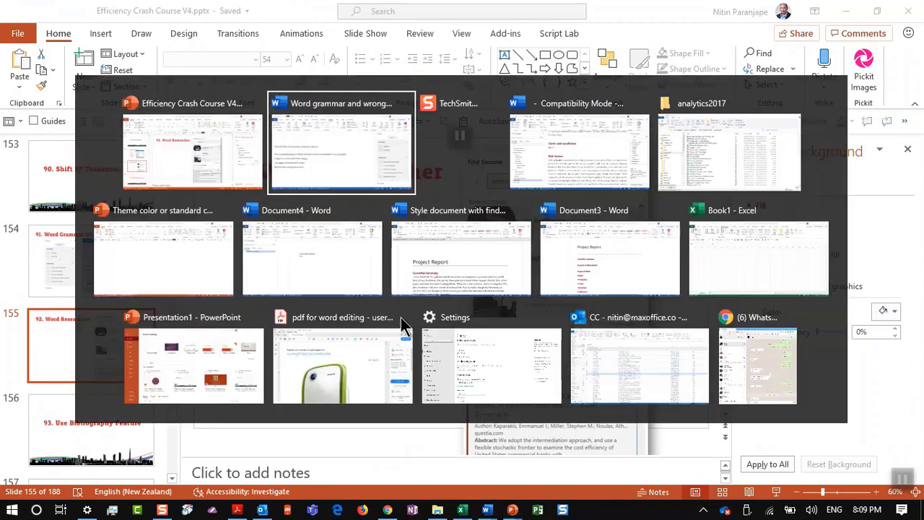
{"action": "key", "text": "Escape"}
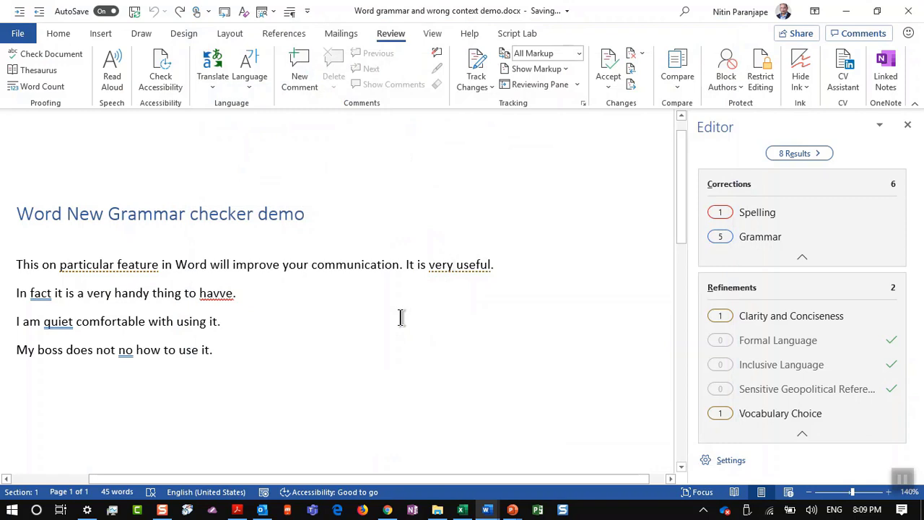
{"action": "key", "text": "ctrl+a"}
{"action": "key", "text": "Delete"}
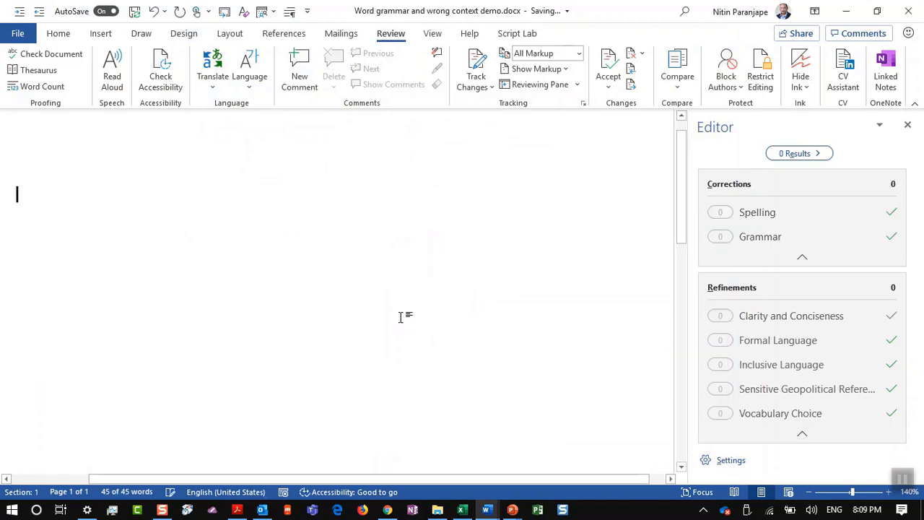
- Close the Editor pane, generate sample text with =rand(), and select the second paragraph
{"action": "left_click", "coordinate": [907, 125]}
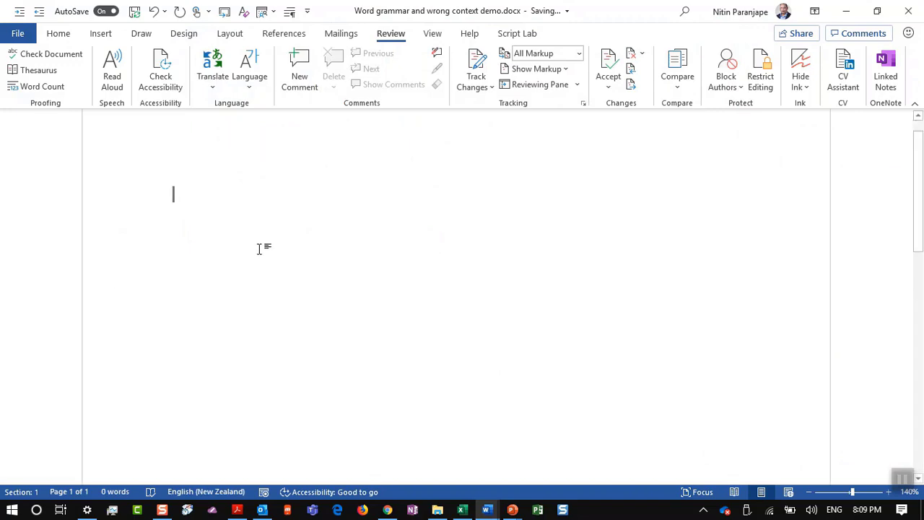
{"action": "type", "text": "=rand()"}
{"action": "key", "text": "Return"}
{"action": "scroll", "coordinate": [207, 255], "scroll_direction": "up", "scroll_amount": 1}
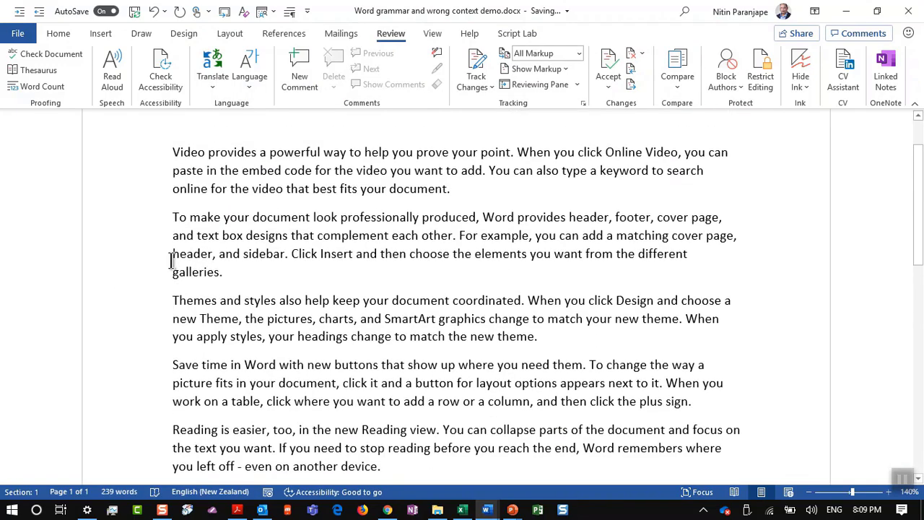
{"action": "left_click_drag", "start_coordinate": [173, 217], "coordinate": [223, 273]}
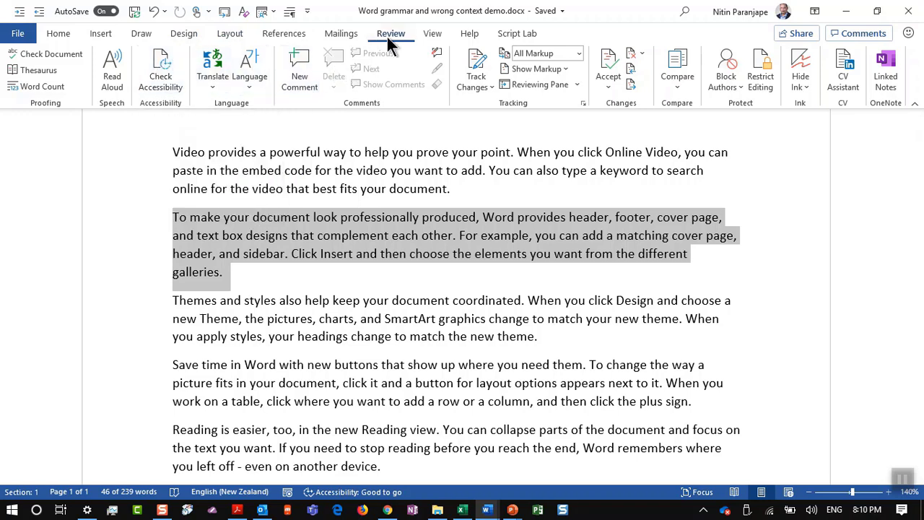
- Search the Researcher pane for 'office inefficiency'
{"action": "left_click", "coordinate": [302, 35]}
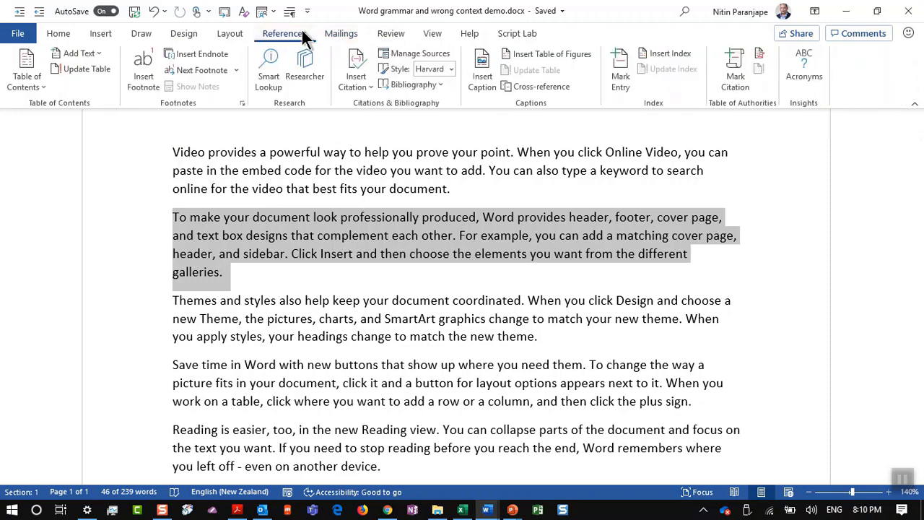
{"action": "left_click", "coordinate": [304, 69]}
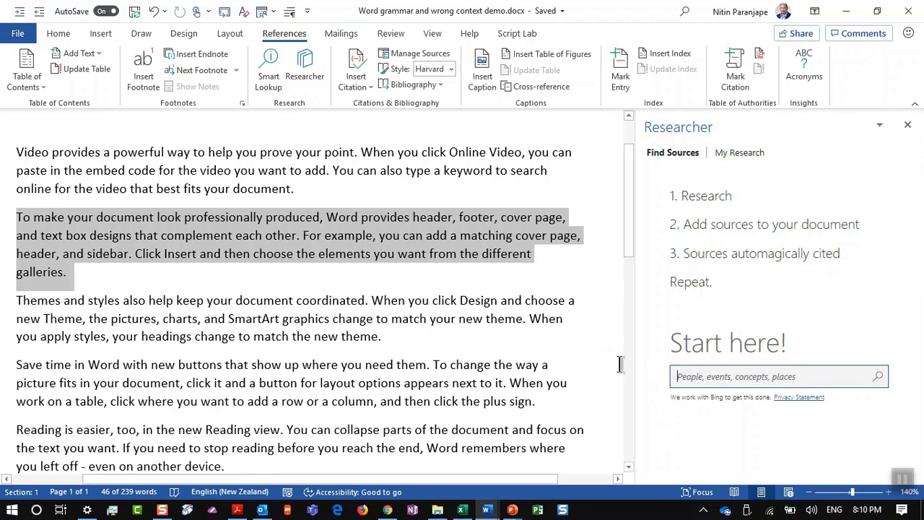
{"action": "type", "text": "offic"}
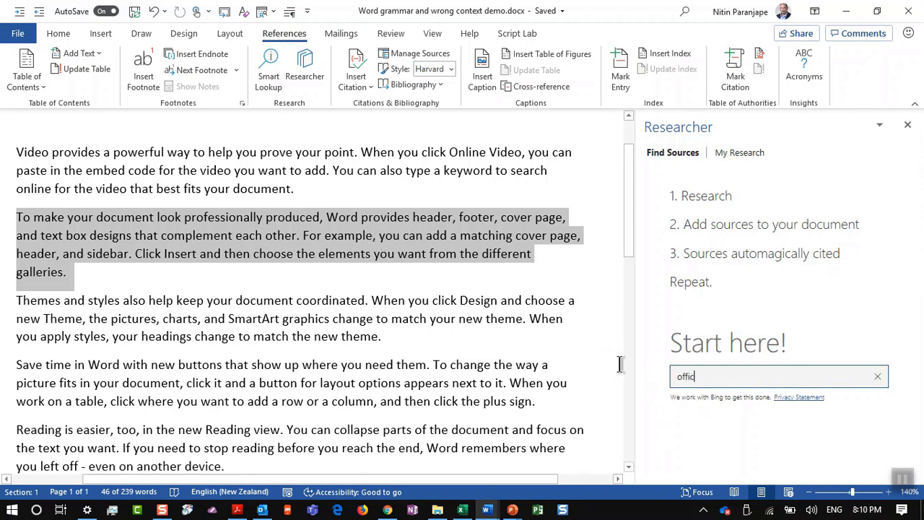
{"action": "type", "text": "e inefficiency"}
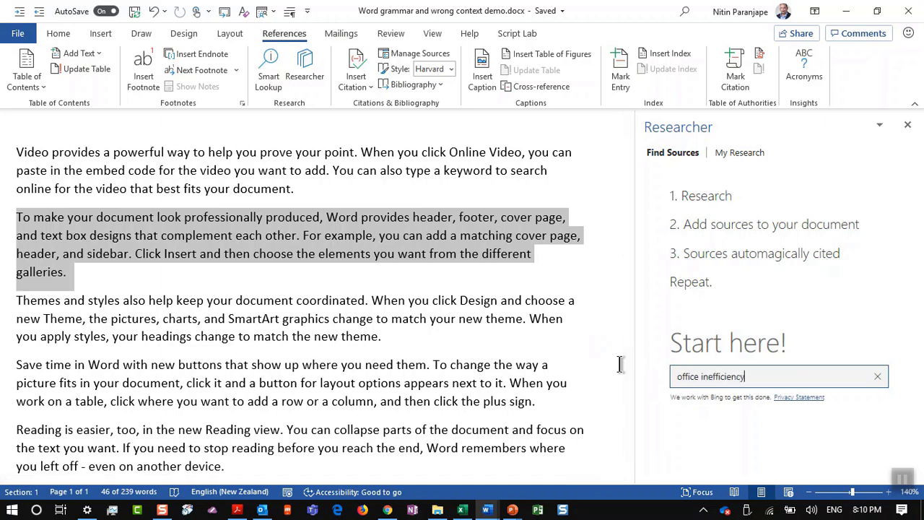
{"action": "key", "text": "Return"}
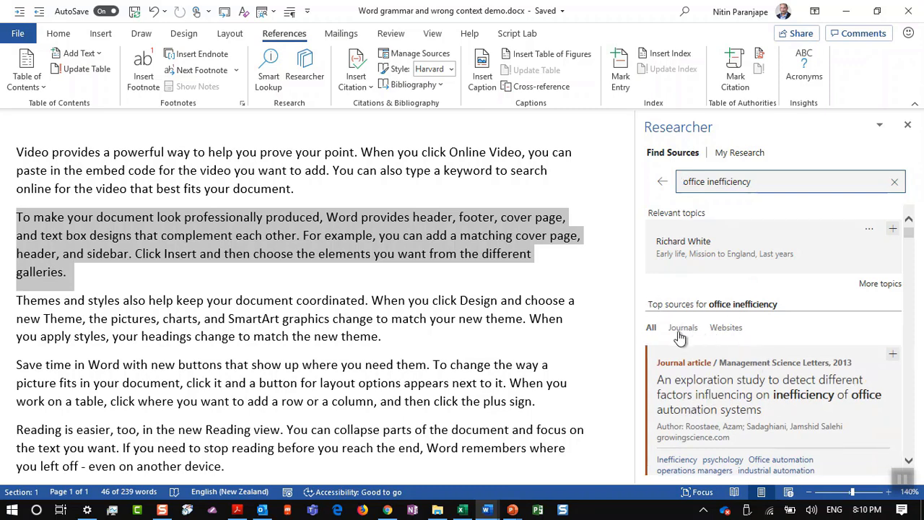
- Add the Kummerow 1999 System Dynamics Model article as a citation
{"action": "scroll", "coordinate": [755, 351], "scroll_direction": "down", "scroll_amount": 3}
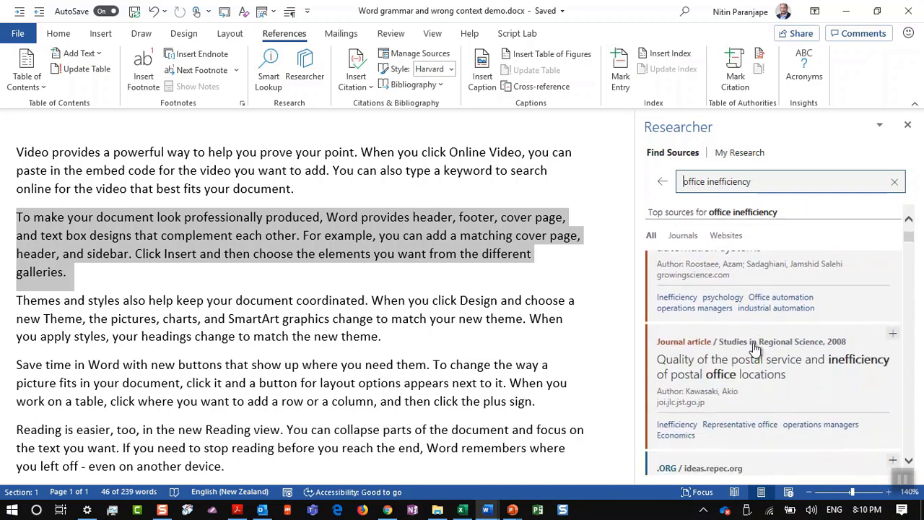
{"action": "scroll", "coordinate": [755, 349], "scroll_direction": "down", "scroll_amount": 5}
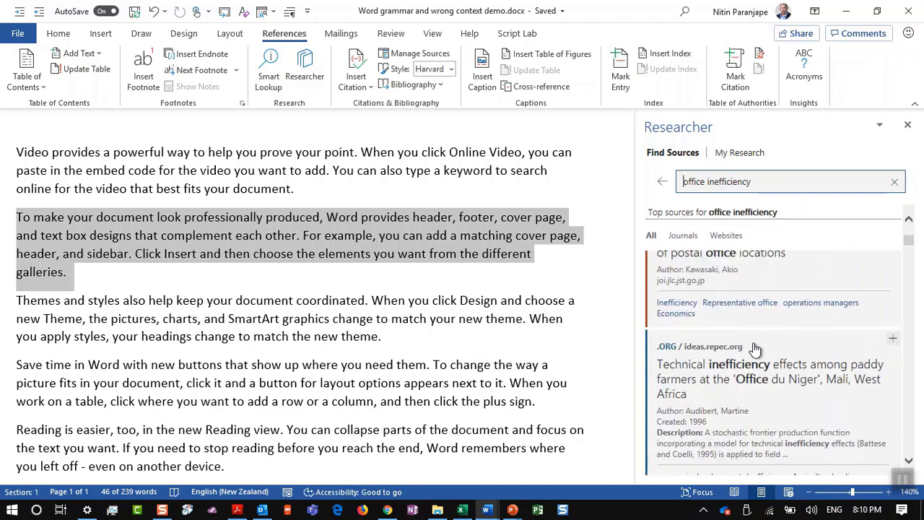
{"action": "scroll", "coordinate": [754, 350], "scroll_direction": "down", "scroll_amount": 5}
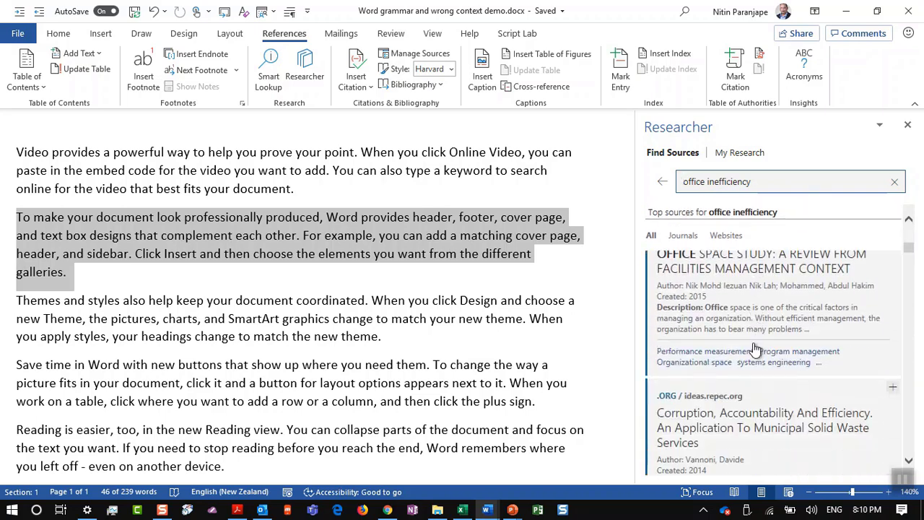
{"action": "scroll", "coordinate": [755, 349], "scroll_direction": "down", "scroll_amount": 3}
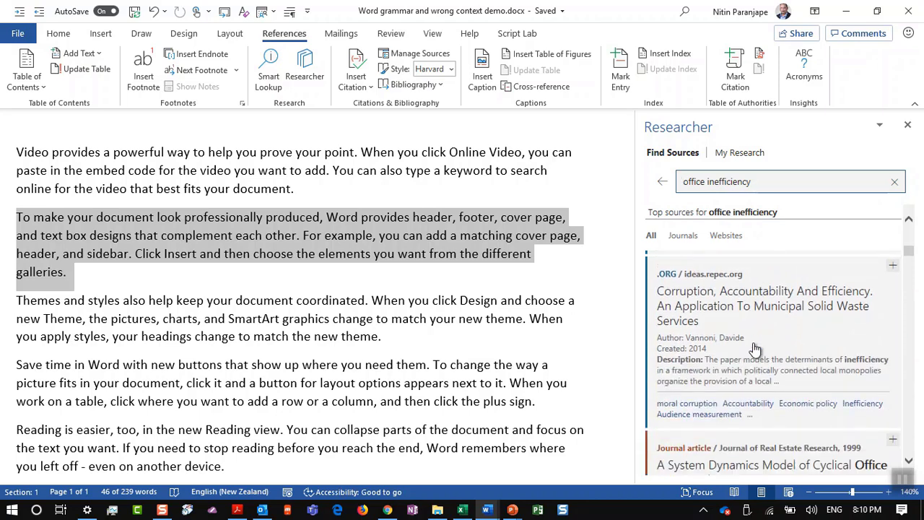
{"action": "scroll", "coordinate": [755, 349], "scroll_direction": "down", "scroll_amount": 5}
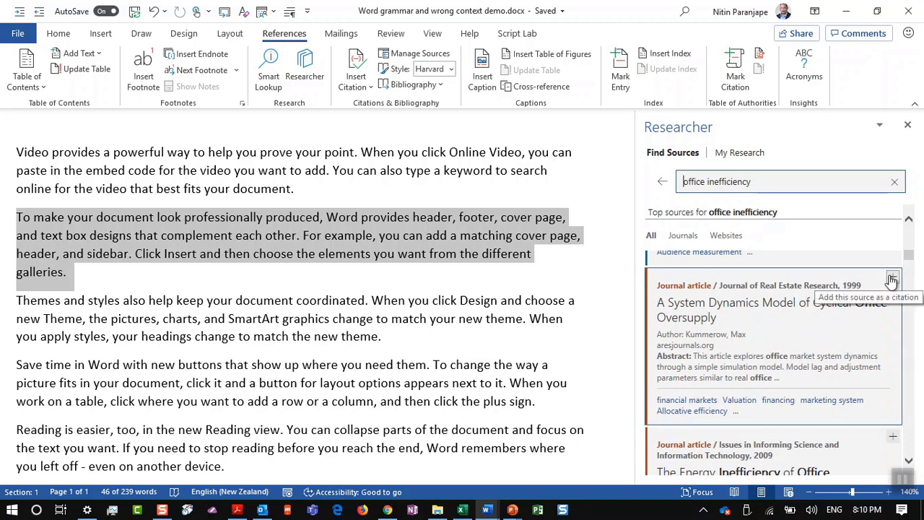
{"action": "left_click", "coordinate": [892, 280]}
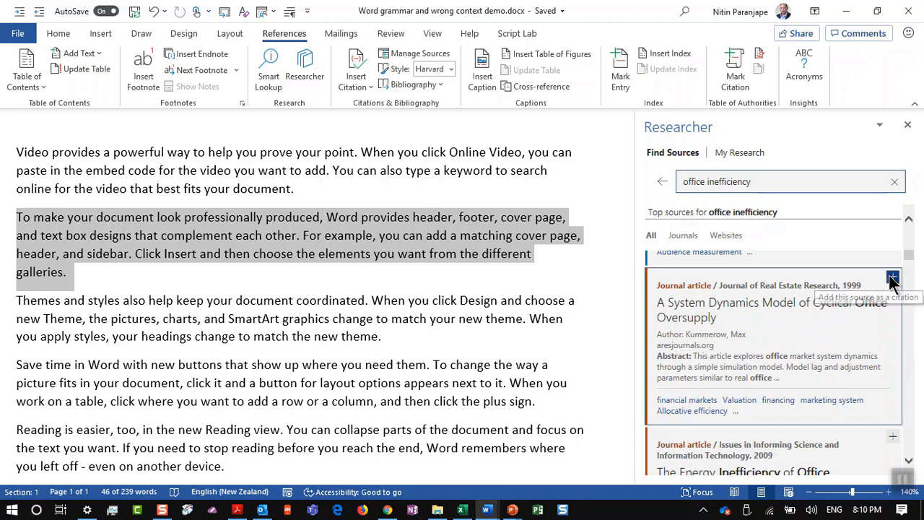
{"action": "scroll", "coordinate": [51, 284], "scroll_direction": "up", "scroll_amount": 10}
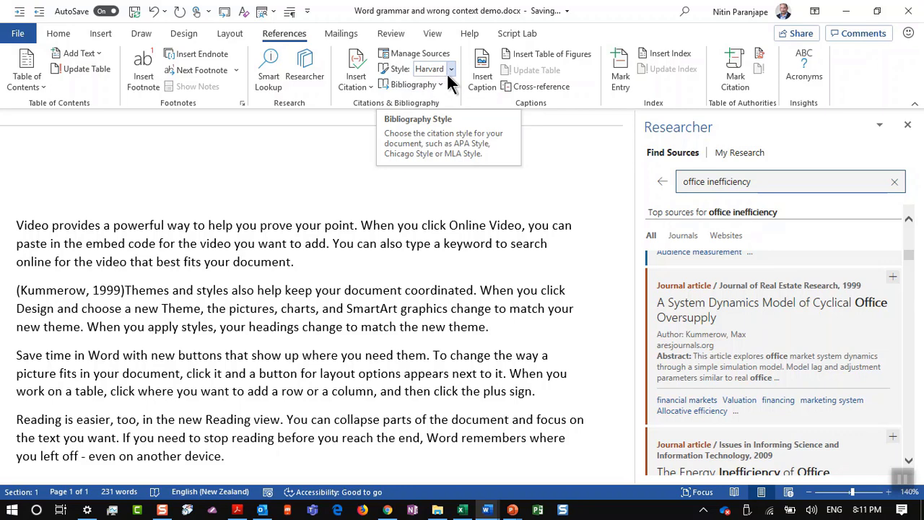
- Switch the citation style to Chicago and then back to Harvard
{"action": "left_click", "coordinate": [448, 73]}
{"action": "left_click", "coordinate": [445, 118]}
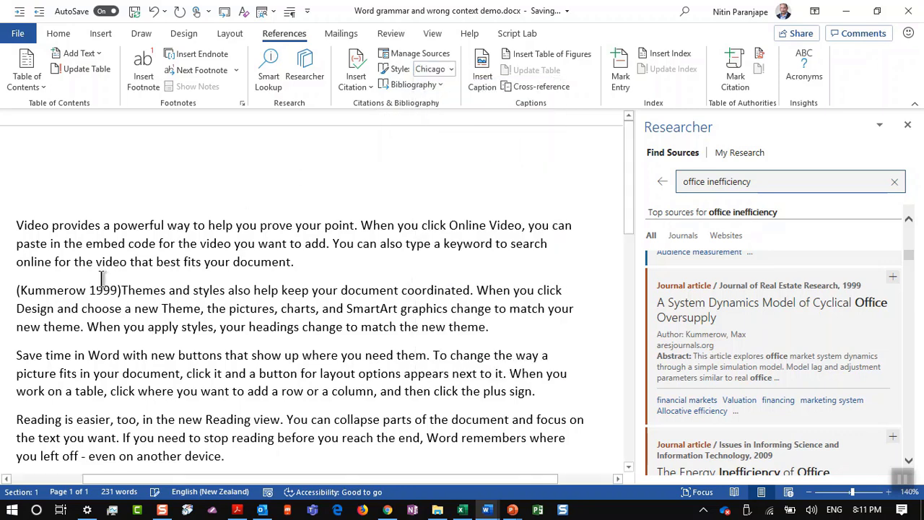
{"action": "left_click", "coordinate": [450, 69]}
{"action": "left_click", "coordinate": [442, 225]}
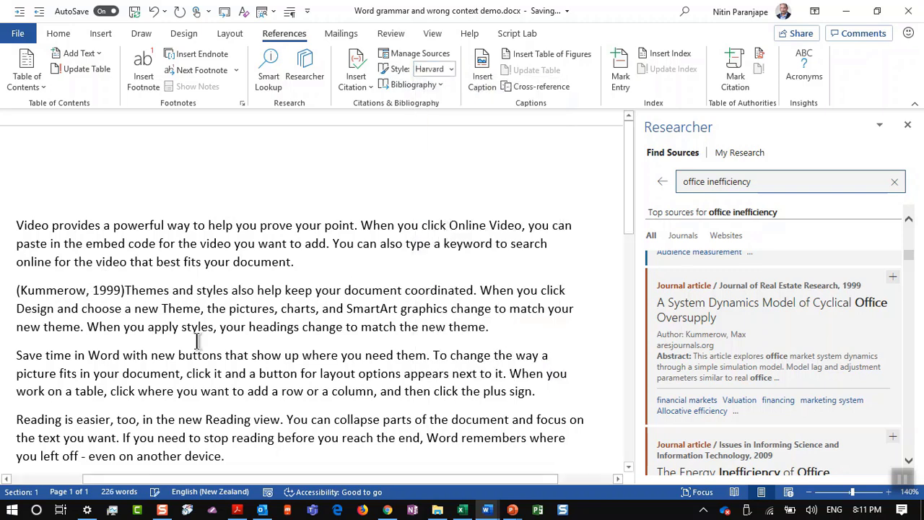
- Cite the Lane 2009 energy inefficiency article after 'plus sign.'
{"action": "scroll", "coordinate": [155, 325], "scroll_direction": "down", "scroll_amount": 4}
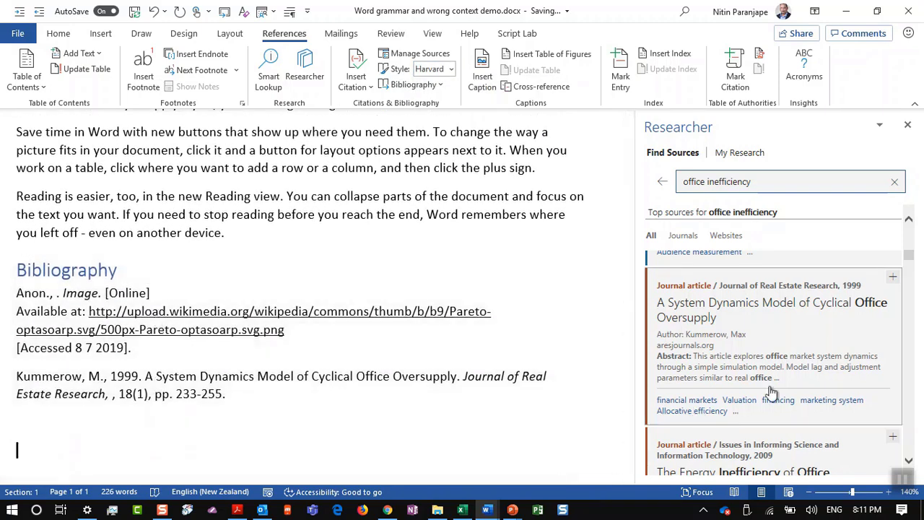
{"action": "scroll", "coordinate": [190, 418], "scroll_direction": "up", "scroll_amount": 4}
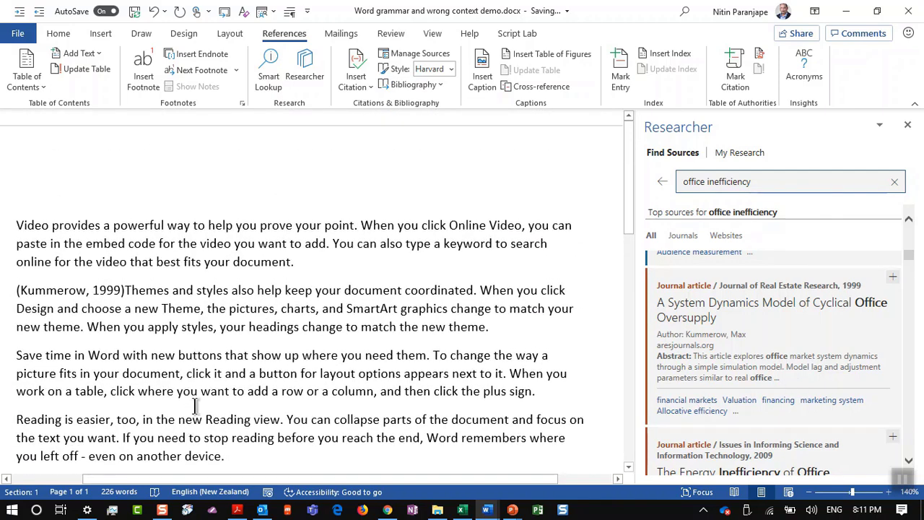
{"action": "left_click", "coordinate": [538, 390]}
{"action": "scroll", "coordinate": [739, 402], "scroll_direction": "down", "scroll_amount": 3}
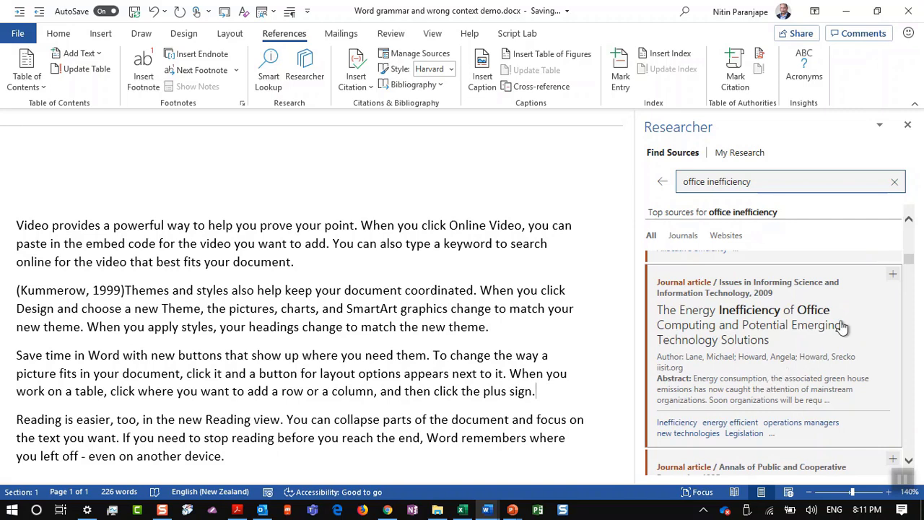
{"action": "left_click", "coordinate": [892, 278]}
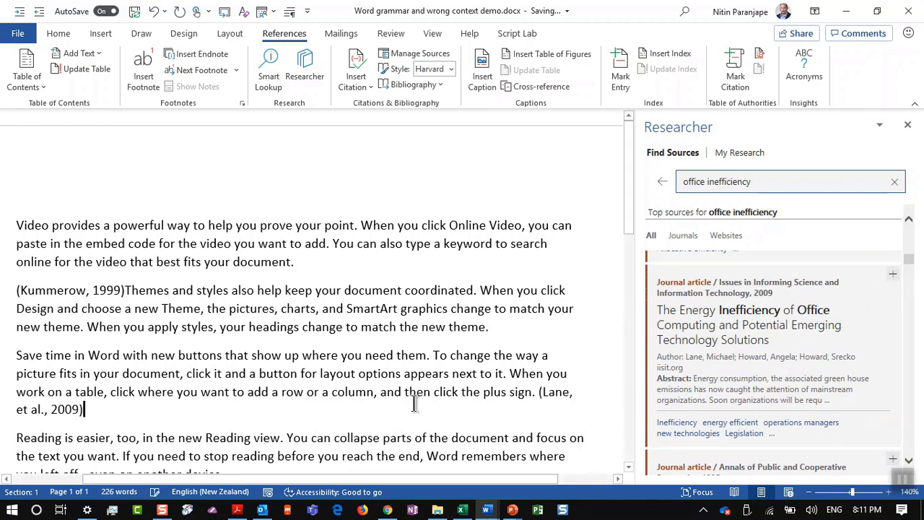
{"action": "scroll", "coordinate": [306, 430], "scroll_direction": "down", "scroll_amount": 3}
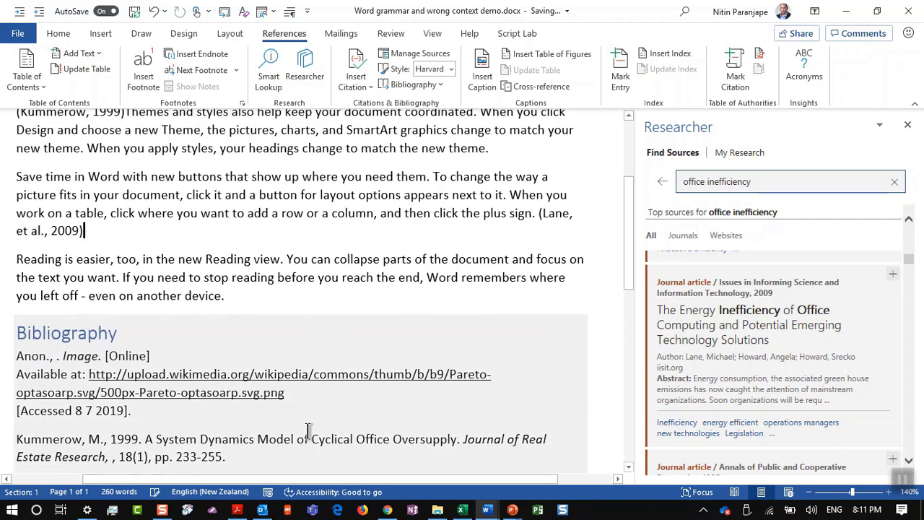
{"action": "scroll", "coordinate": [911, 305], "scroll_direction": "up", "scroll_amount": 2}
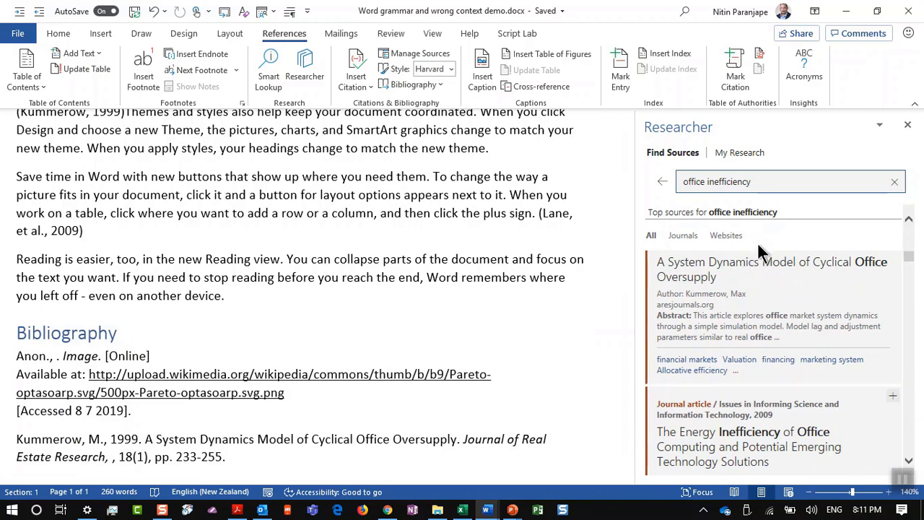
- Read Researcher's United States Office of Special Counsel topic details, then switch to the PowerPoint slides
{"action": "scroll", "coordinate": [757, 243], "scroll_direction": "up", "scroll_amount": 3}
{"action": "scroll", "coordinate": [757, 245], "scroll_direction": "up", "scroll_amount": 3}
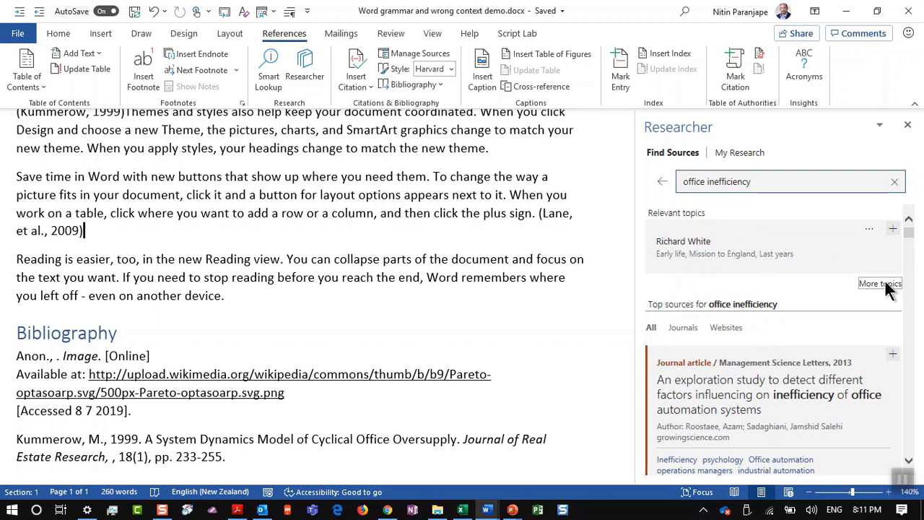
{"action": "left_click", "coordinate": [879, 284]}
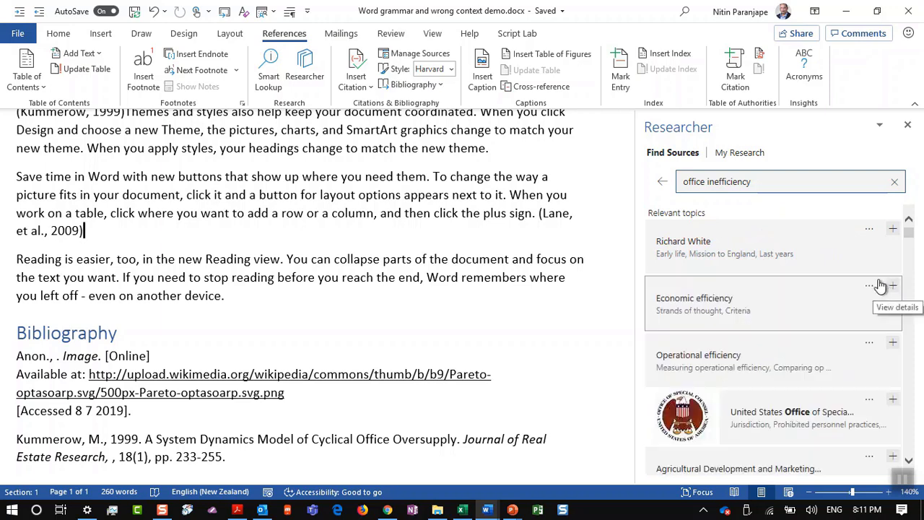
{"action": "scroll", "coordinate": [879, 287], "scroll_direction": "down", "scroll_amount": 1}
{"action": "left_click", "coordinate": [779, 355]}
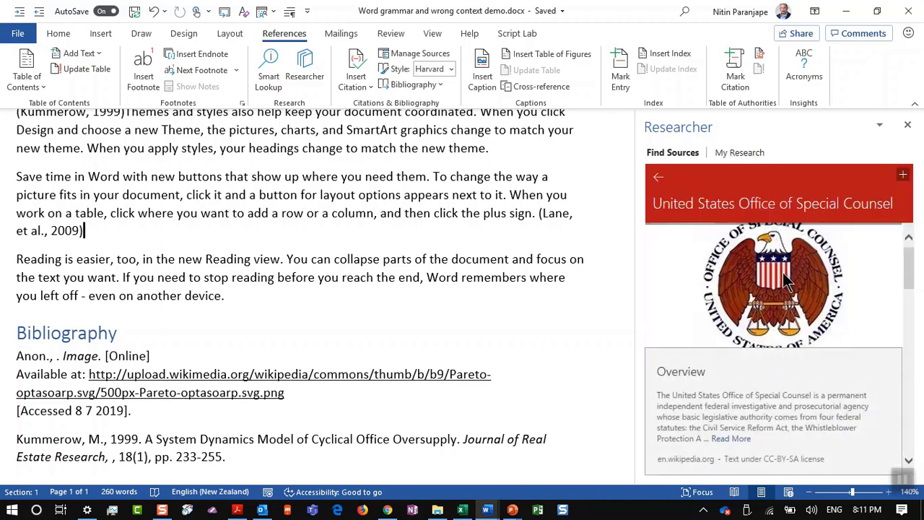
{"action": "scroll", "coordinate": [784, 309], "scroll_direction": "down", "scroll_amount": 3}
{"action": "scroll", "coordinate": [785, 315], "scroll_direction": "down", "scroll_amount": 1}
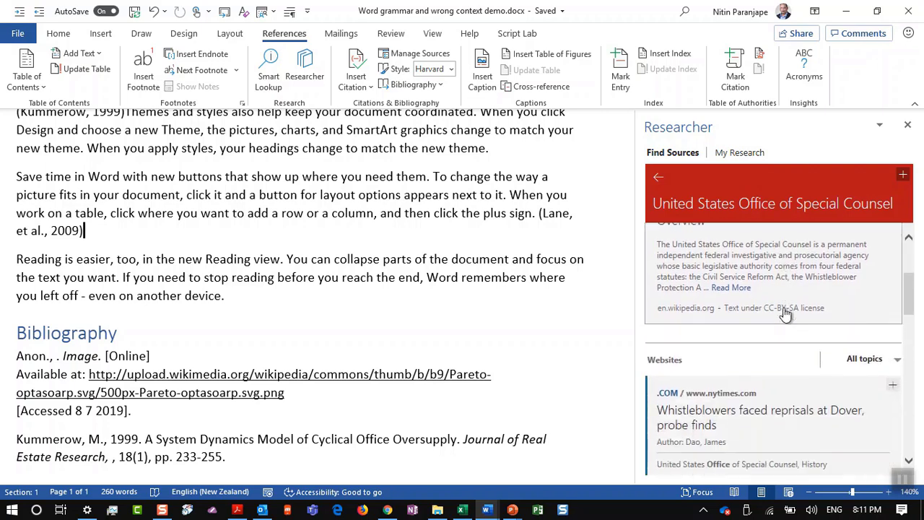
{"action": "key", "text": "alt+Tab"}
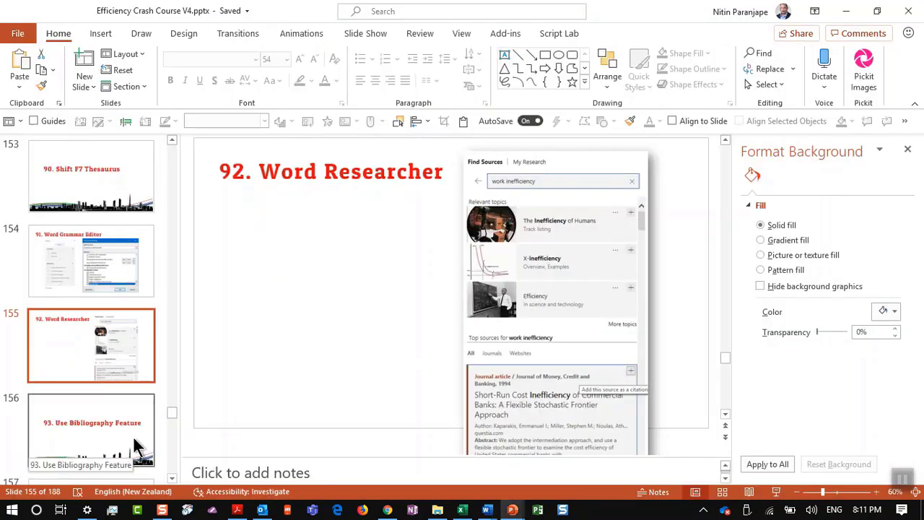
- Advance the deck to slide 156, Use Bibliography Feature, and return to the Word document
{"action": "left_click", "coordinate": [137, 446]}
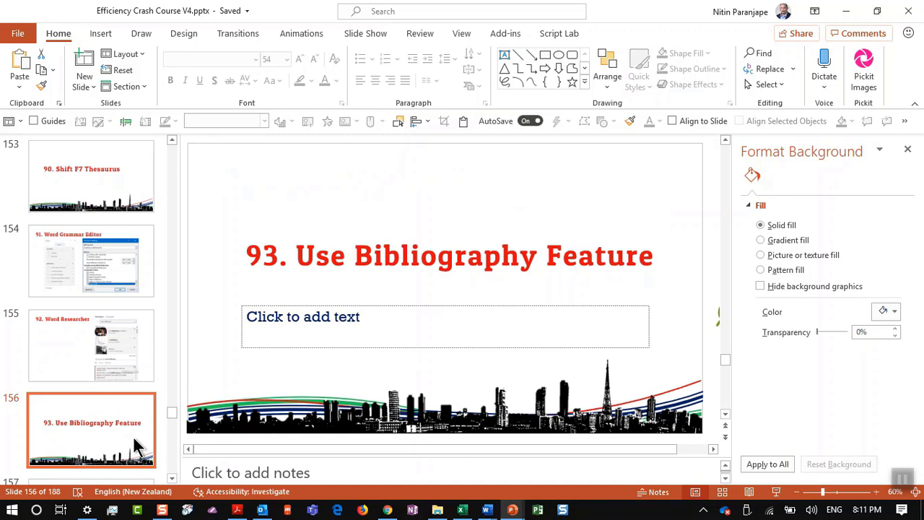
{"action": "key", "text": "alt+Tab"}
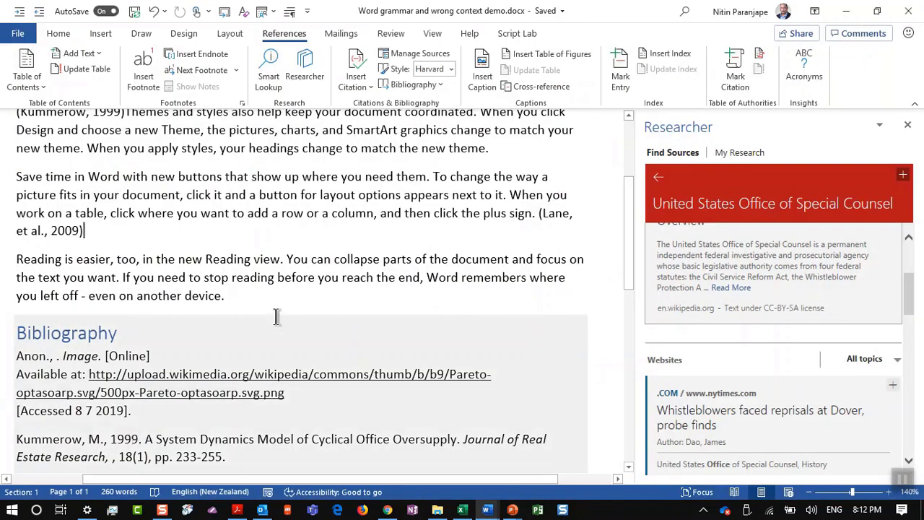
{"action": "scroll", "coordinate": [321, 272], "scroll_direction": "up", "scroll_amount": 5}
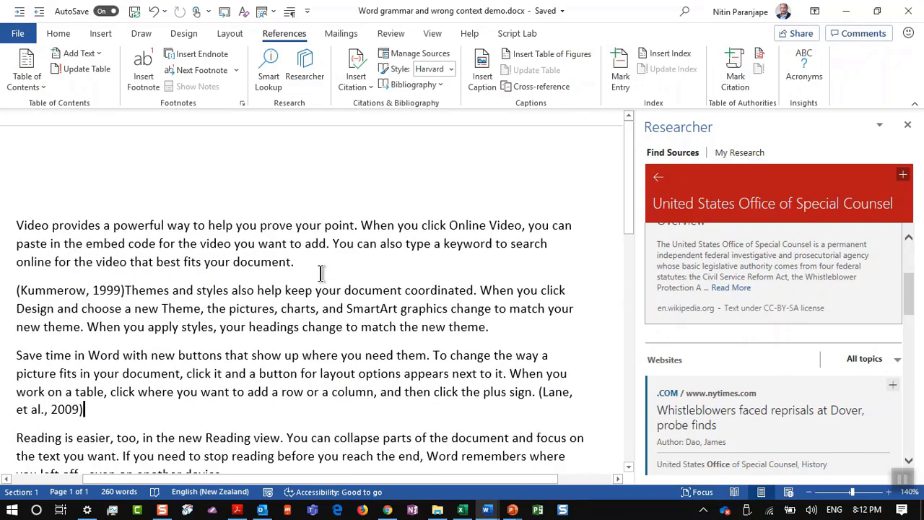
{"action": "left_click", "coordinate": [321, 272]}
- Close the Researcher pane and bring up the References tab
{"action": "scroll", "coordinate": [389, 108], "scroll_direction": "up", "scroll_amount": 5}
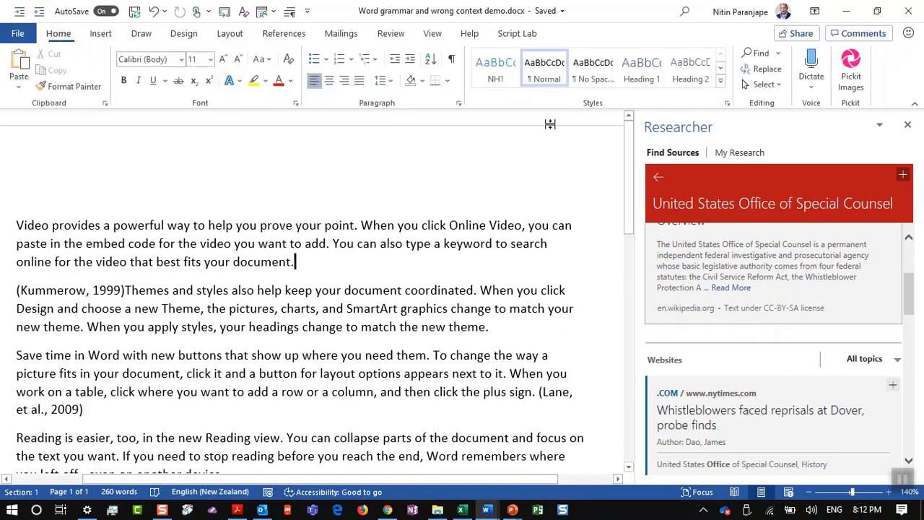
{"action": "left_click", "coordinate": [908, 125]}
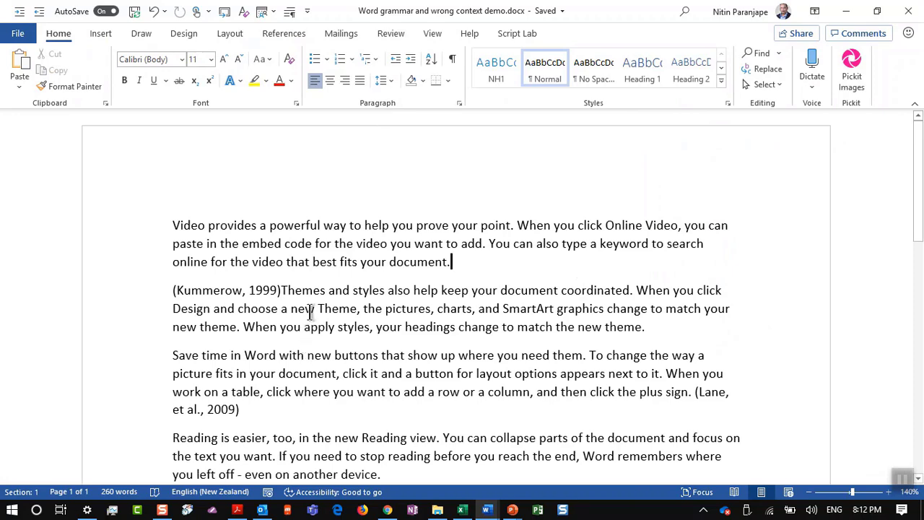
{"action": "left_click", "coordinate": [380, 34]}
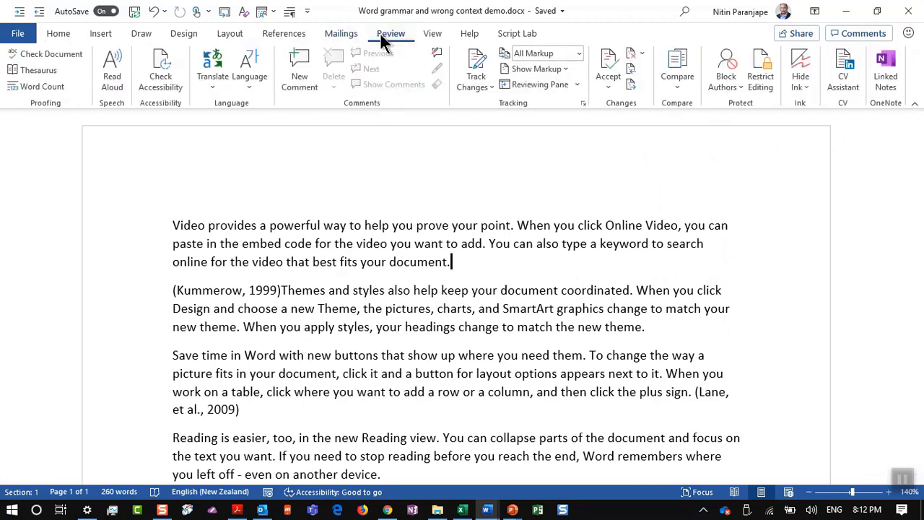
{"action": "left_click", "coordinate": [299, 35]}
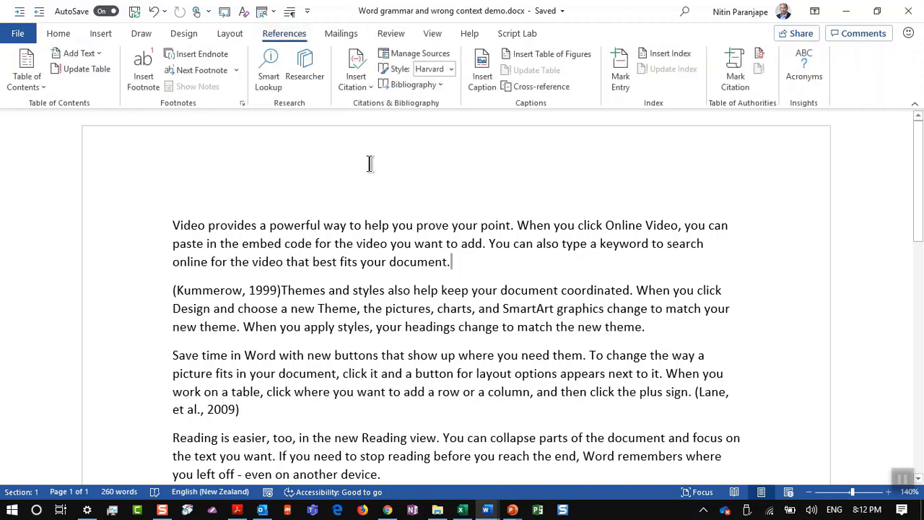
- Open Source Manager to show the master list and the current Kummerow and Lane sources
{"action": "left_click", "coordinate": [425, 56]}
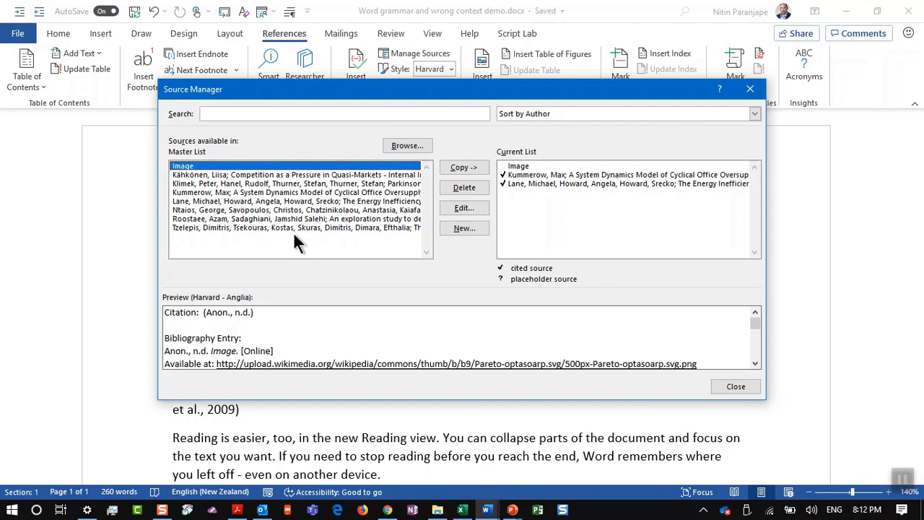
- Start a new source, try Journal Article then Web site types, then cancel and close Source Manager
{"action": "left_click", "coordinate": [463, 229]}
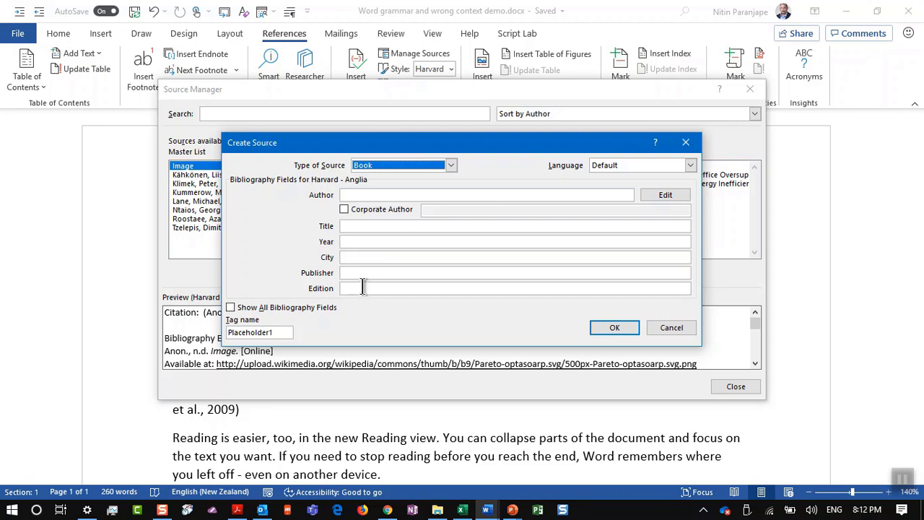
{"action": "left_click", "coordinate": [391, 167]}
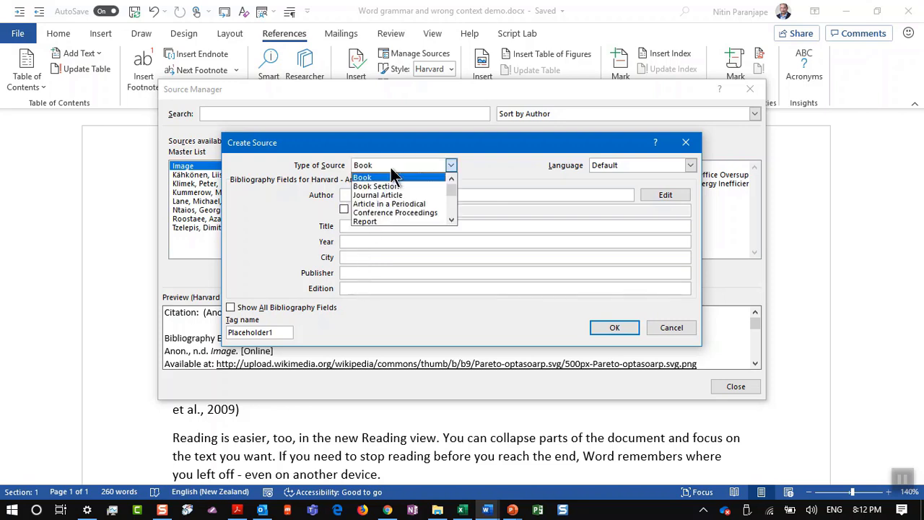
{"action": "left_click", "coordinate": [392, 193]}
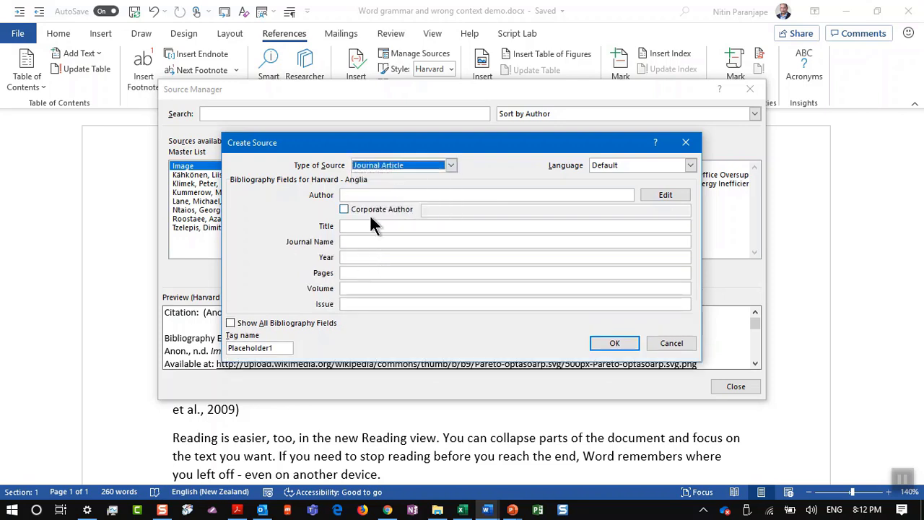
{"action": "left_click", "coordinate": [396, 168]}
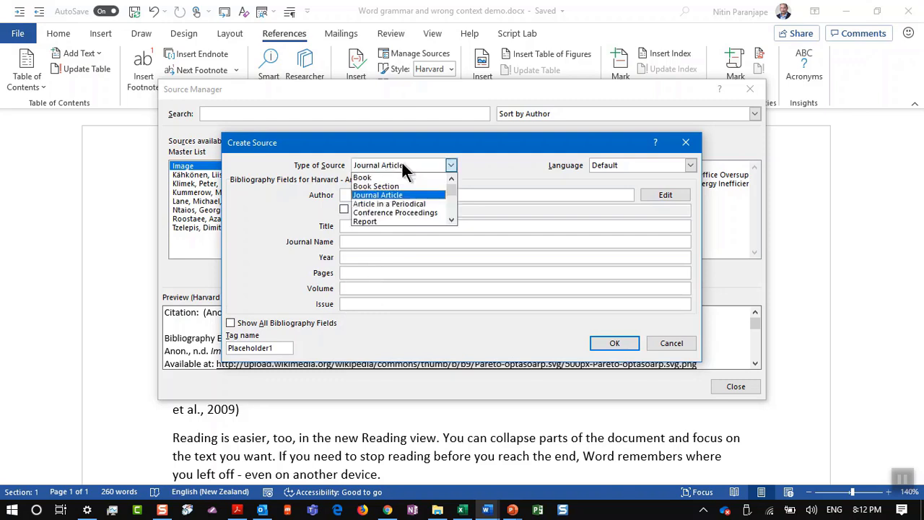
{"action": "scroll", "coordinate": [397, 225], "scroll_direction": "down", "scroll_amount": 1}
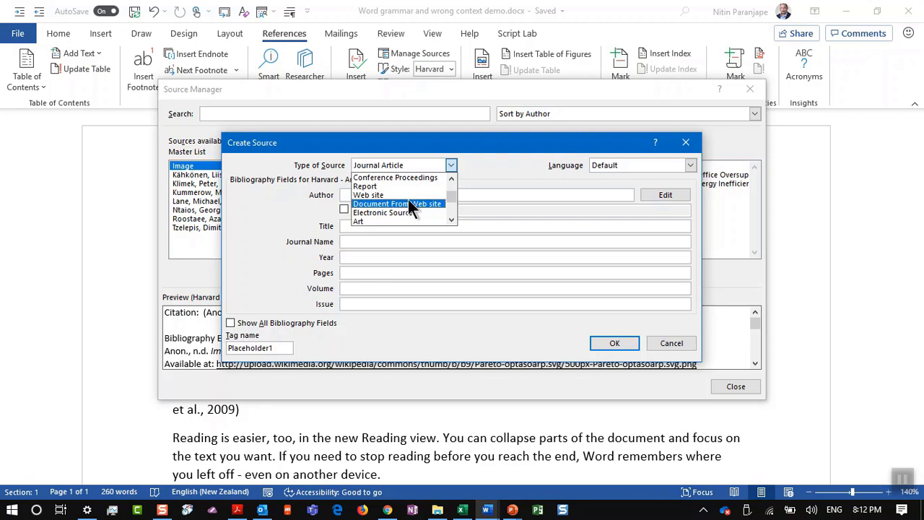
{"action": "left_click", "coordinate": [407, 197]}
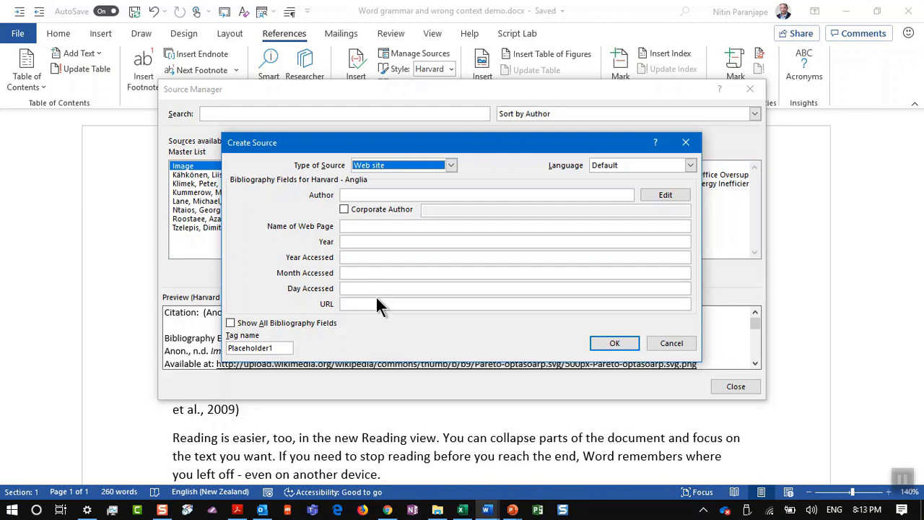
{"action": "key", "text": "Escape"}
{"action": "left_click", "coordinate": [733, 385]}
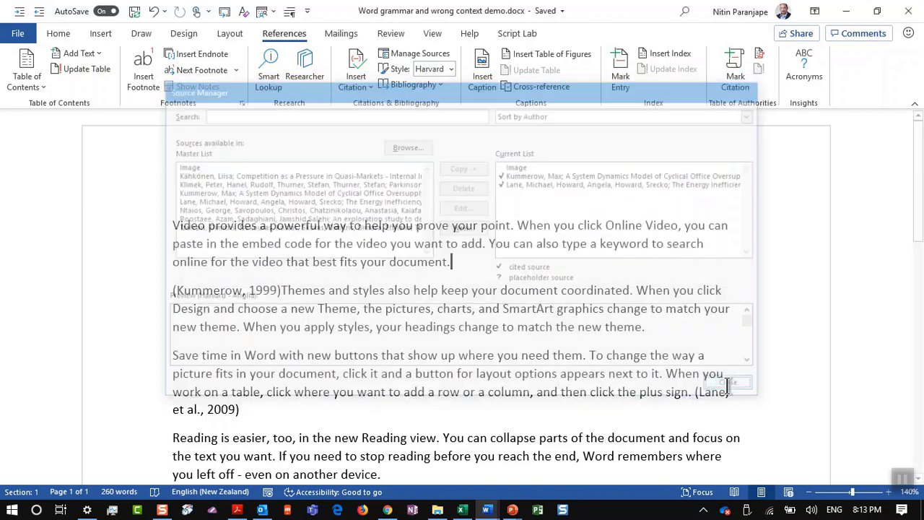
- Check the citation list at the Bibliography without inserting anything, then reopen Source Manager
{"action": "scroll", "coordinate": [253, 353], "scroll_direction": "down", "scroll_amount": 3}
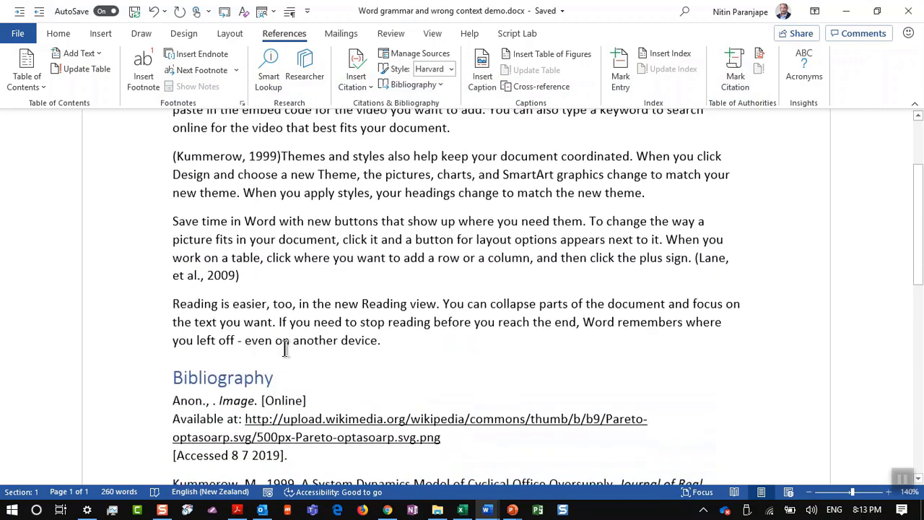
{"action": "left_click", "coordinate": [348, 81]}
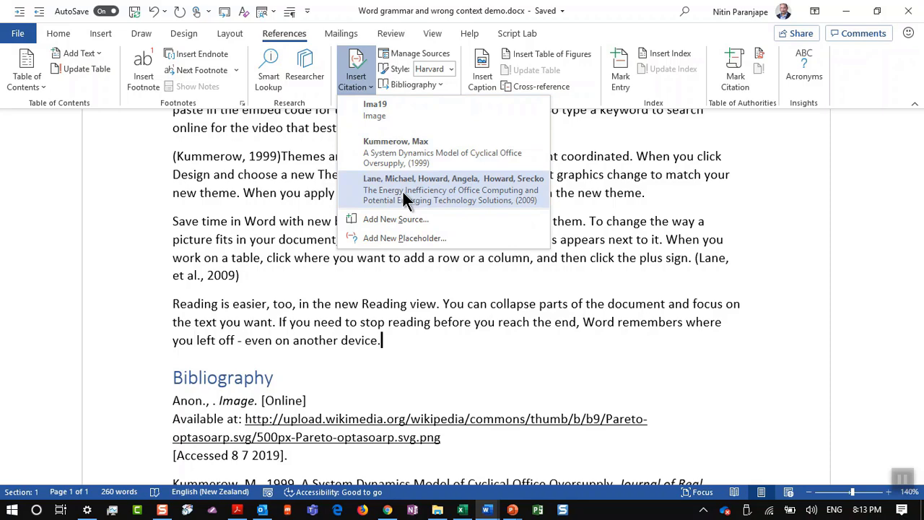
{"action": "left_click", "coordinate": [327, 287]}
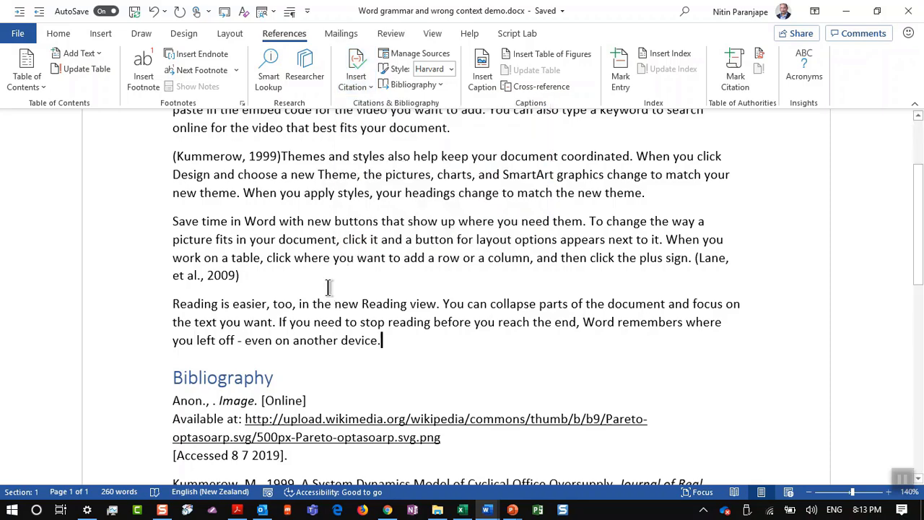
{"action": "left_click", "coordinate": [399, 57]}
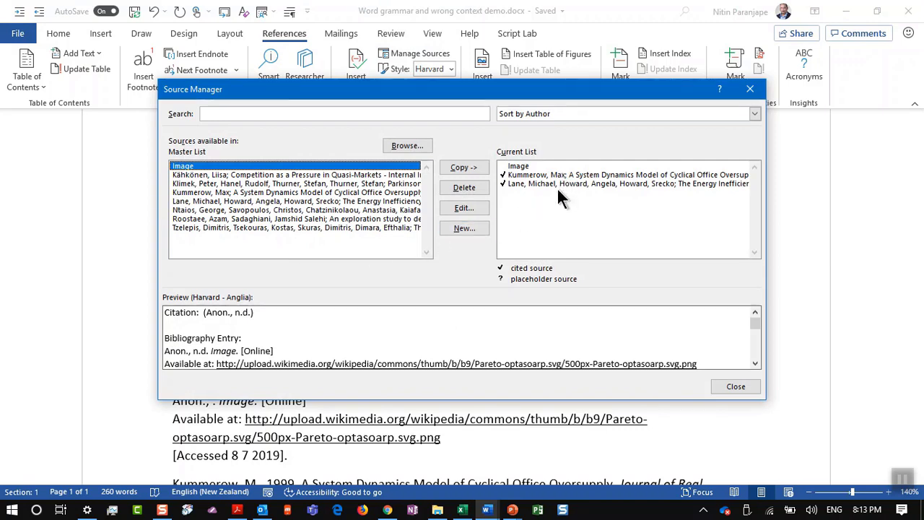
- Copy the Lane source (overwriting the existing one) and the Roostaee source into the current list
{"action": "left_click", "coordinate": [339, 227], "text": "shift"}
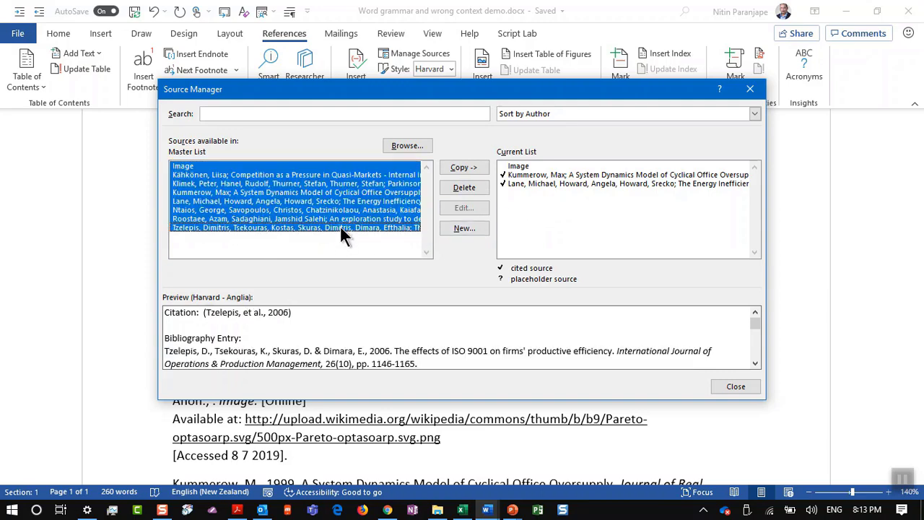
{"action": "left_click", "coordinate": [350, 200]}
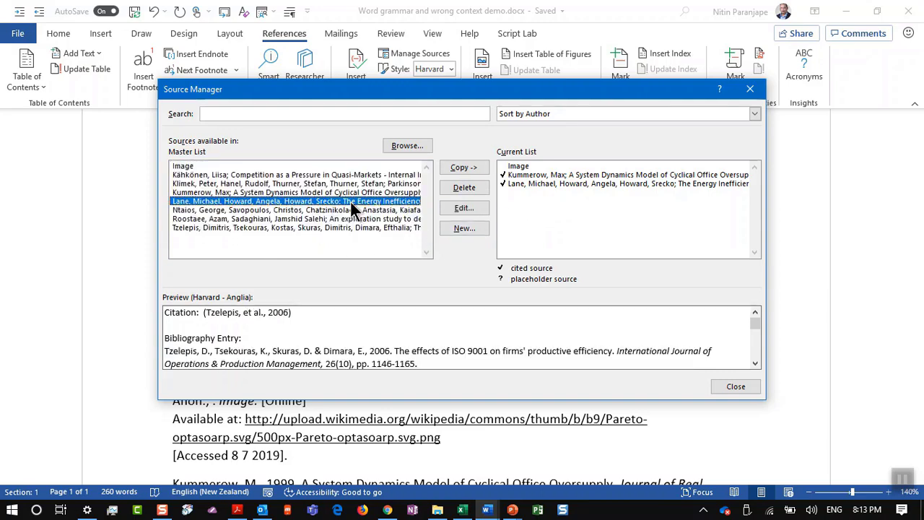
{"action": "left_click", "coordinate": [479, 172]}
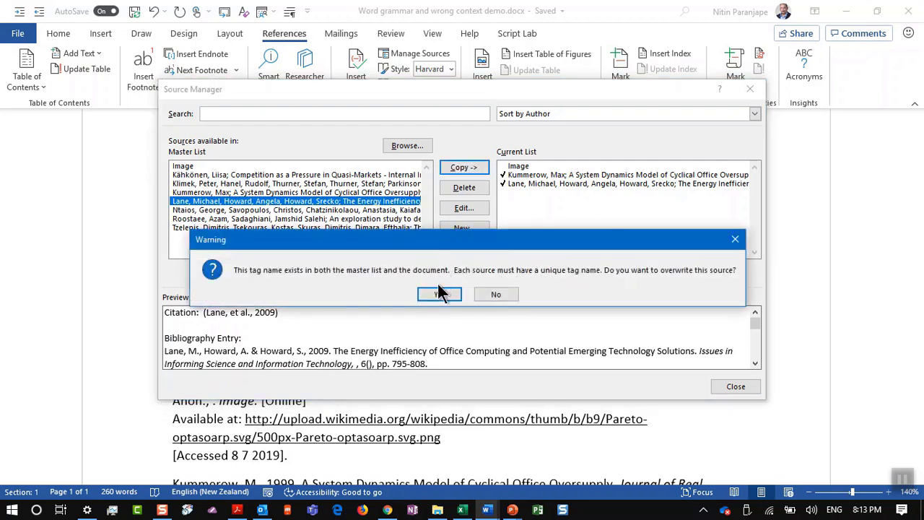
{"action": "left_click", "coordinate": [438, 296]}
{"action": "left_click", "coordinate": [326, 219]}
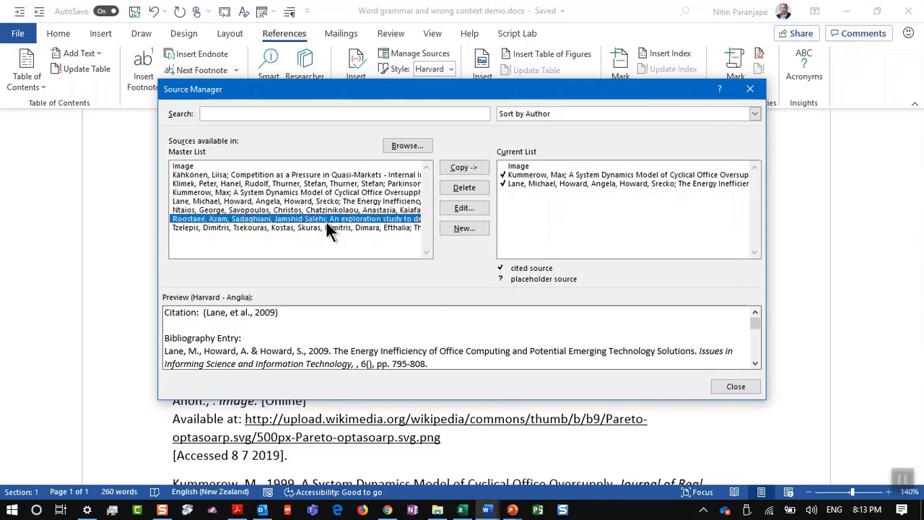
{"action": "left_click", "coordinate": [465, 171]}
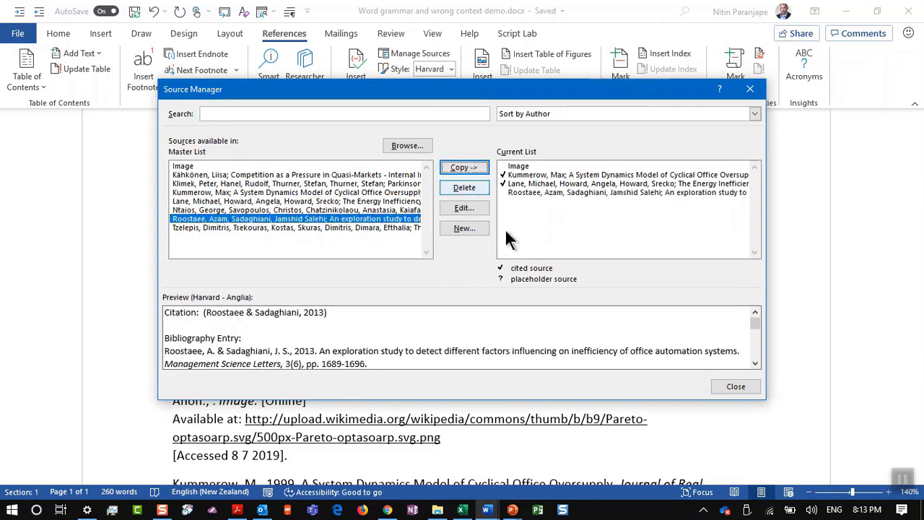
{"action": "left_click", "coordinate": [729, 384]}
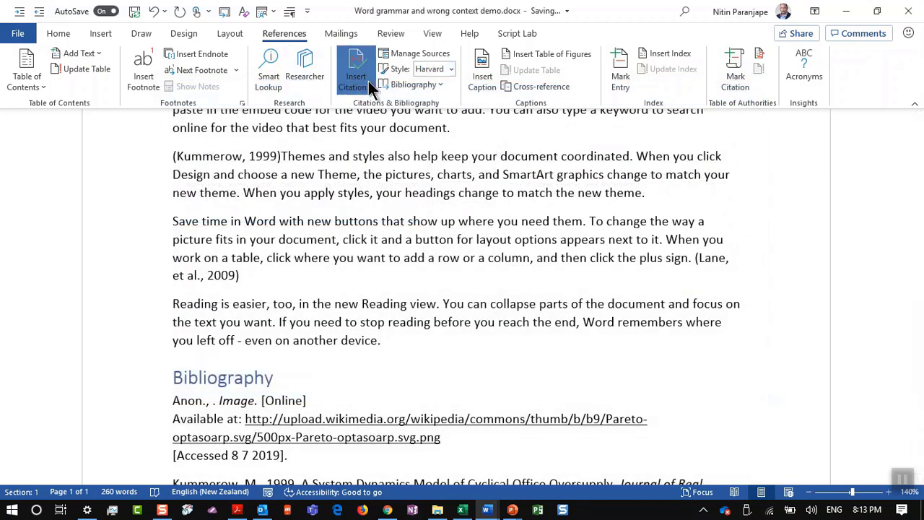
- Cite (Roostaee & Sadaghiani, 2013) after 'device.' and select the old bibliography
{"action": "left_click", "coordinate": [368, 81]}
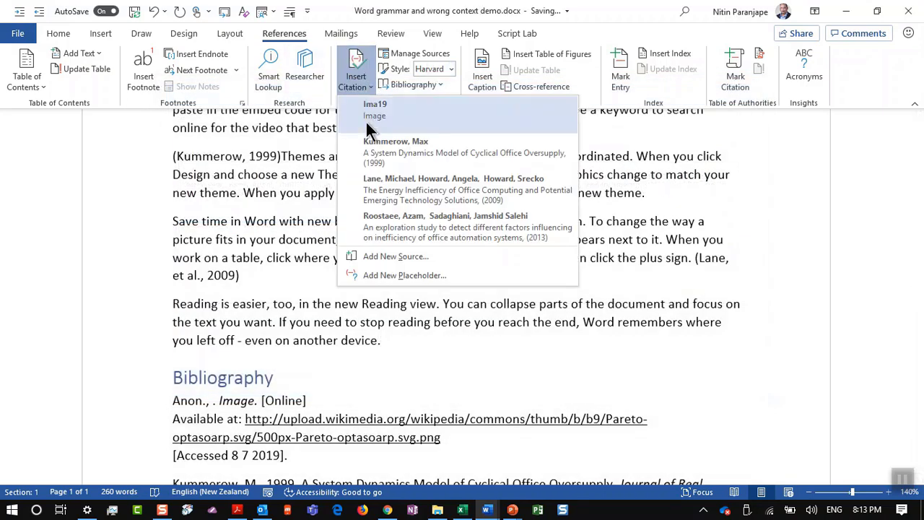
{"action": "left_click", "coordinate": [408, 223]}
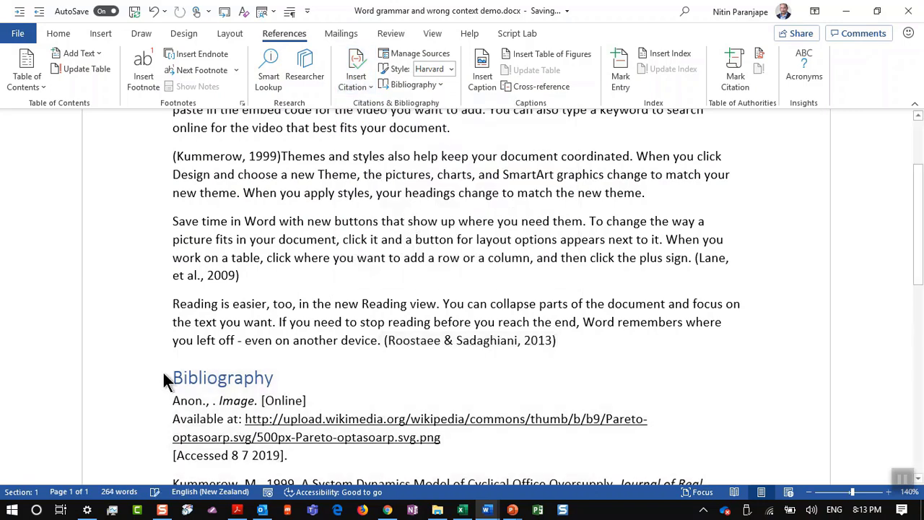
{"action": "left_click_drag", "start_coordinate": [168, 377], "coordinate": [202, 505]}
- Delete the old bibliography and insert a built-in Bibliography listing Image, Kummerow, Lane and Roostaee
{"action": "key", "text": "Delete"}
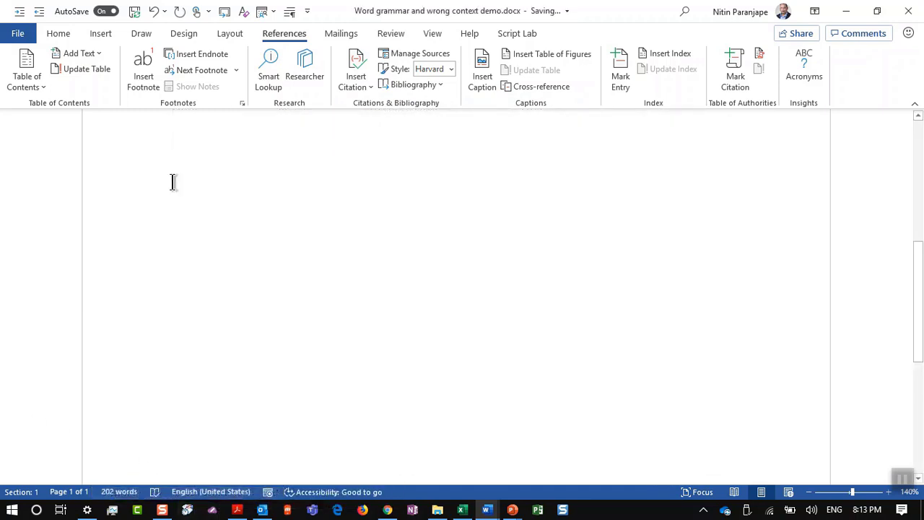
{"action": "scroll", "coordinate": [257, 98], "scroll_direction": "up", "scroll_amount": 3}
{"action": "scroll", "coordinate": [267, 332], "scroll_direction": "up", "scroll_amount": 5}
{"action": "scroll", "coordinate": [267, 332], "scroll_direction": "down", "scroll_amount": 1}
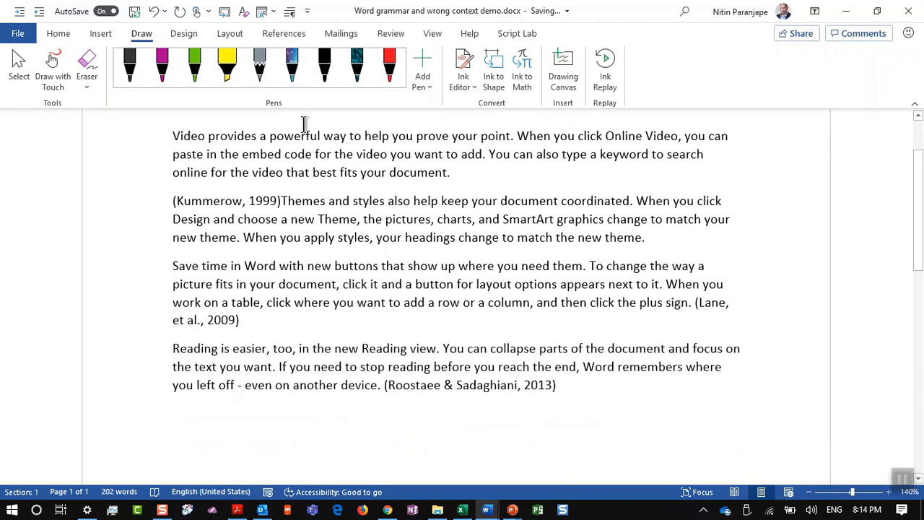
{"action": "left_click", "coordinate": [285, 35]}
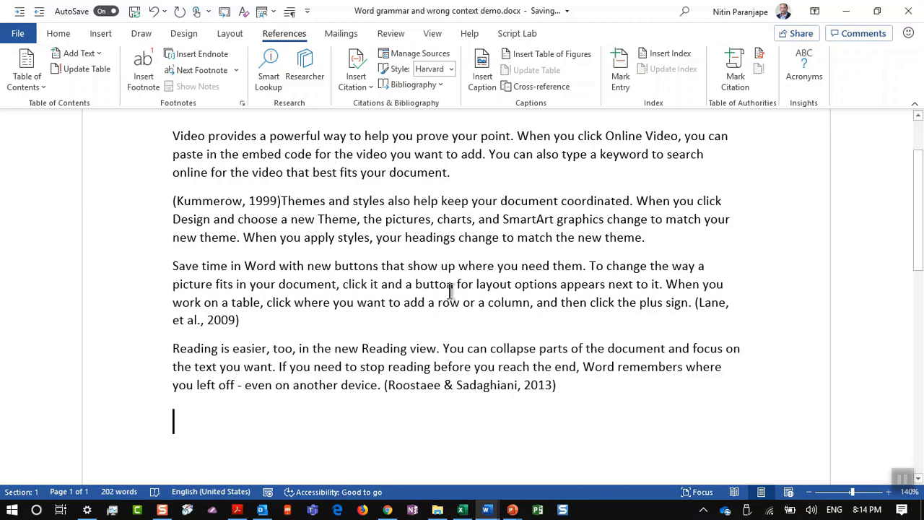
{"action": "left_click", "coordinate": [439, 85]}
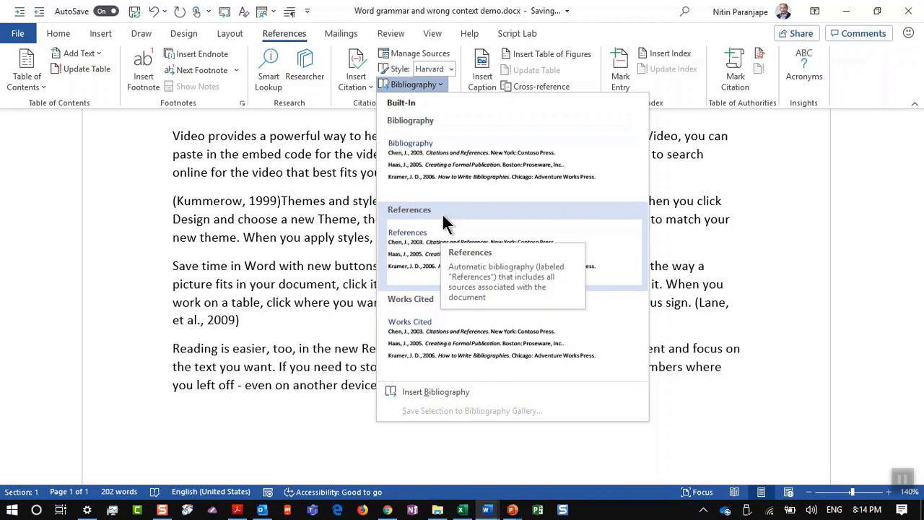
{"action": "left_click", "coordinate": [430, 158]}
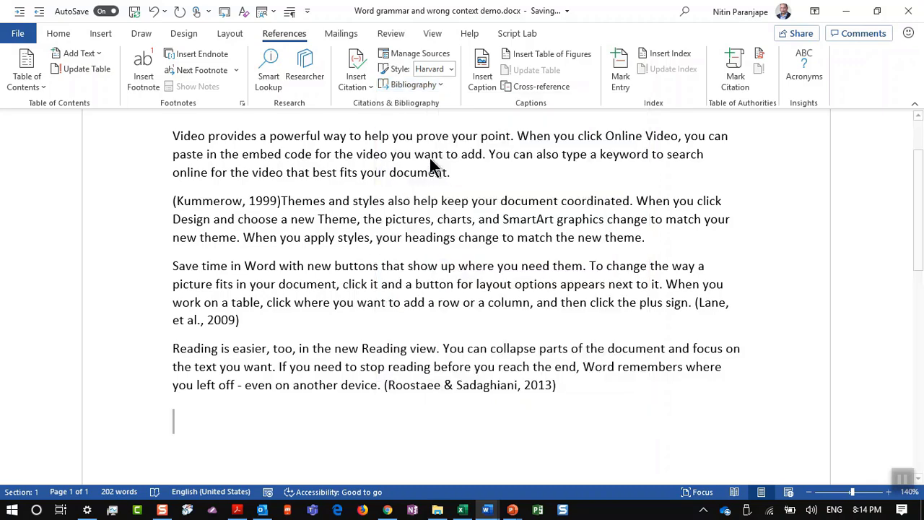
{"action": "scroll", "coordinate": [350, 311], "scroll_direction": "up", "scroll_amount": 5}
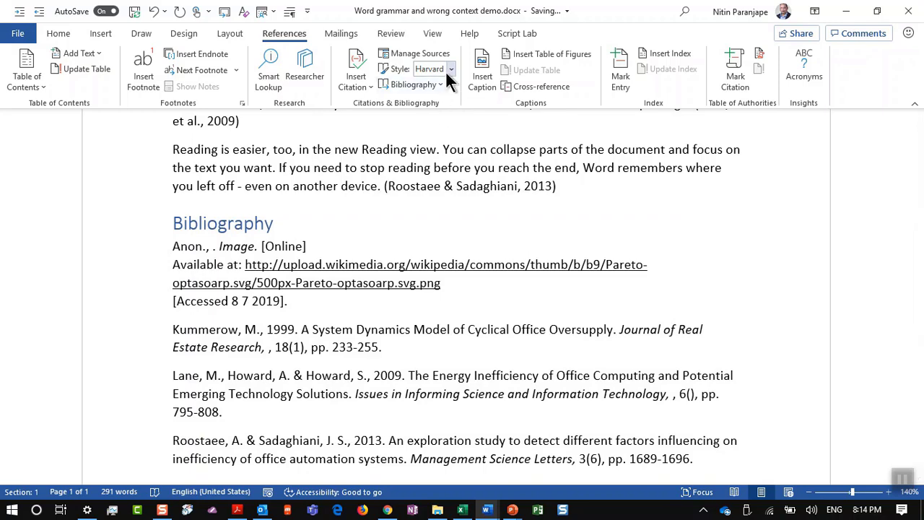
- Switch the citation style to APA, back to Harvard - Anglia, then reopen the styles for IEEE
{"action": "left_click", "coordinate": [451, 69]}
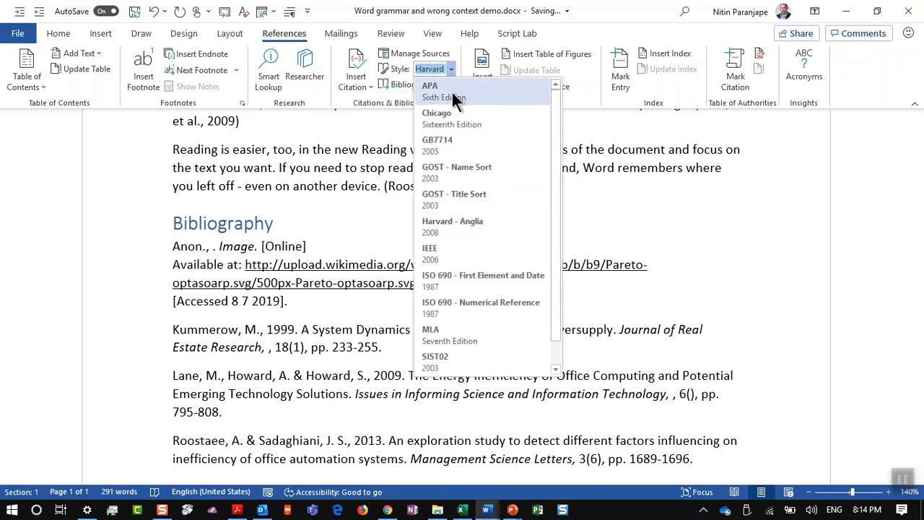
{"action": "left_click", "coordinate": [454, 101]}
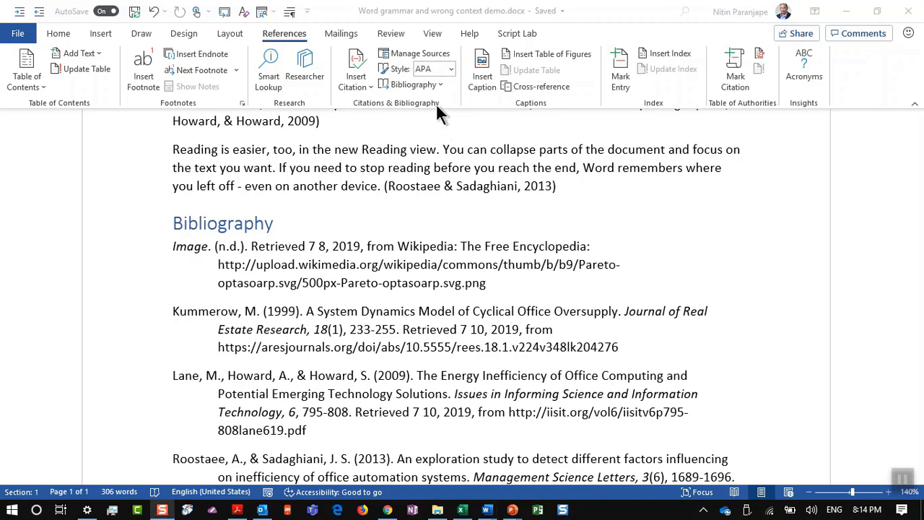
{"action": "left_click", "coordinate": [453, 63]}
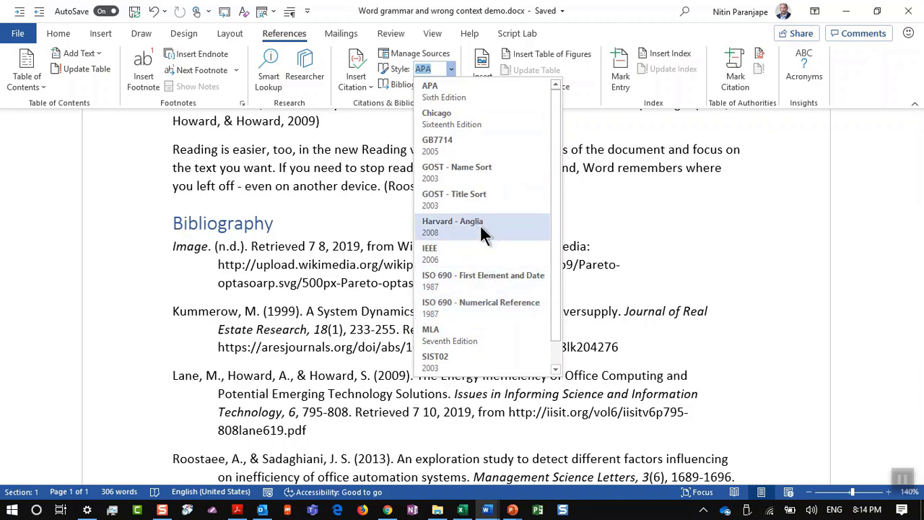
{"action": "left_click", "coordinate": [480, 220]}
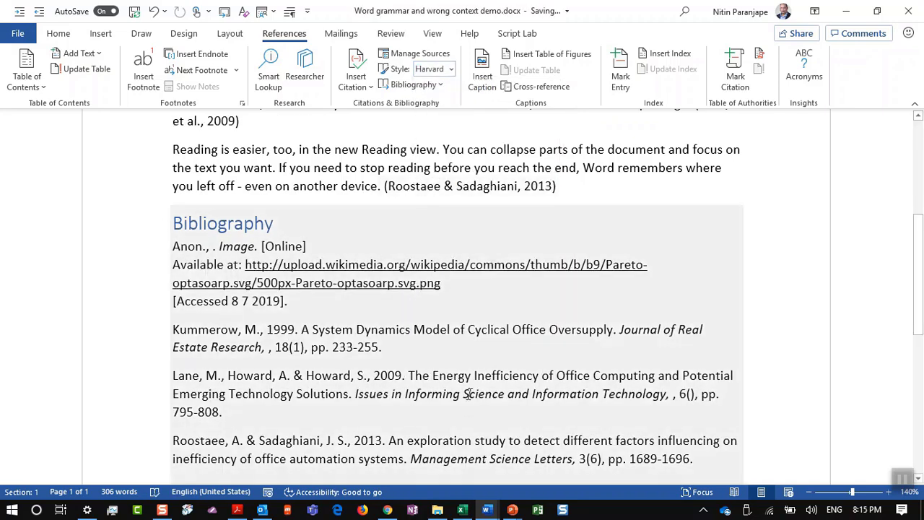
{"action": "left_click", "coordinate": [451, 69]}
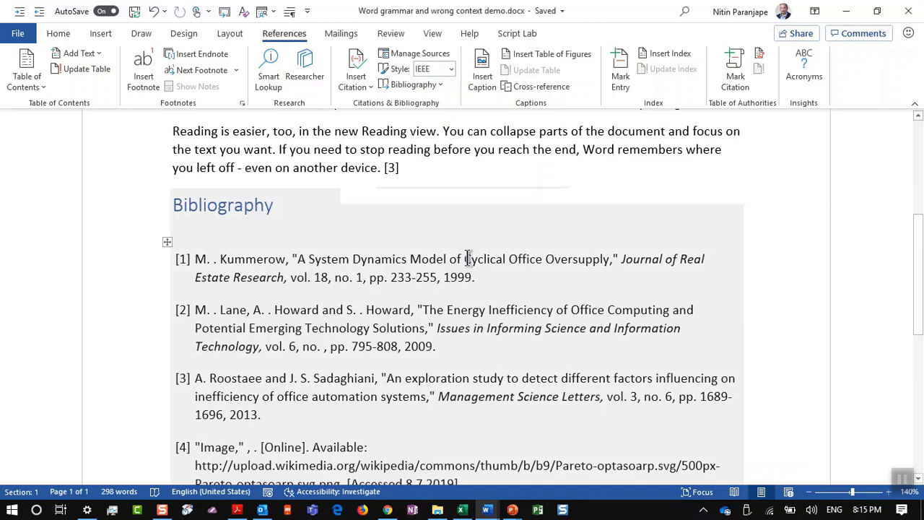
- Go to slide 157, '94. How to zoom out in Word - multiple pages', in the PowerPoint deck
{"action": "key", "text": "alt+Tab"}
{"action": "key", "text": "Tab"}
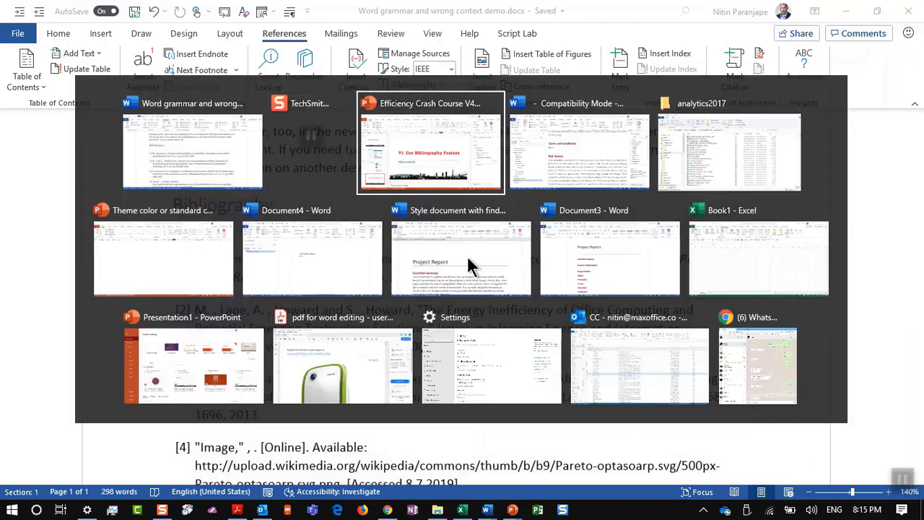
{"action": "scroll", "coordinate": [114, 352], "scroll_direction": "down", "scroll_amount": 2}
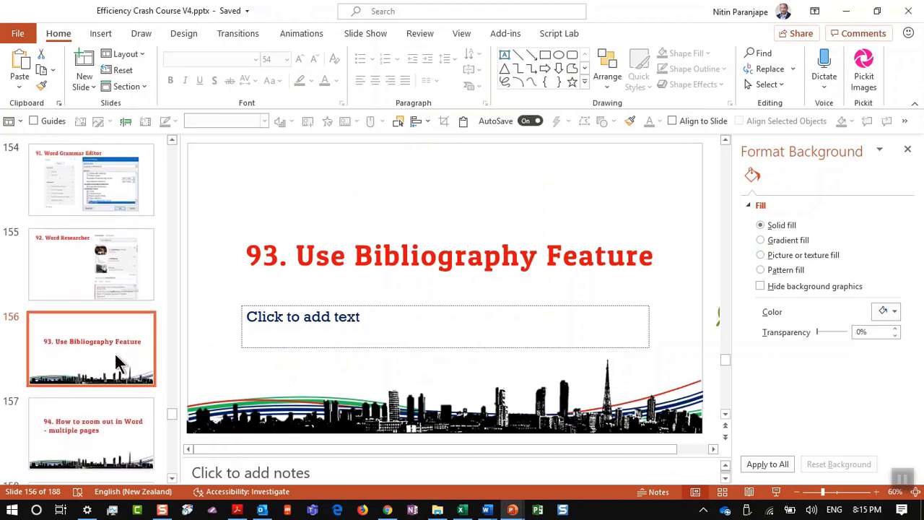
{"action": "left_click", "coordinate": [111, 426]}
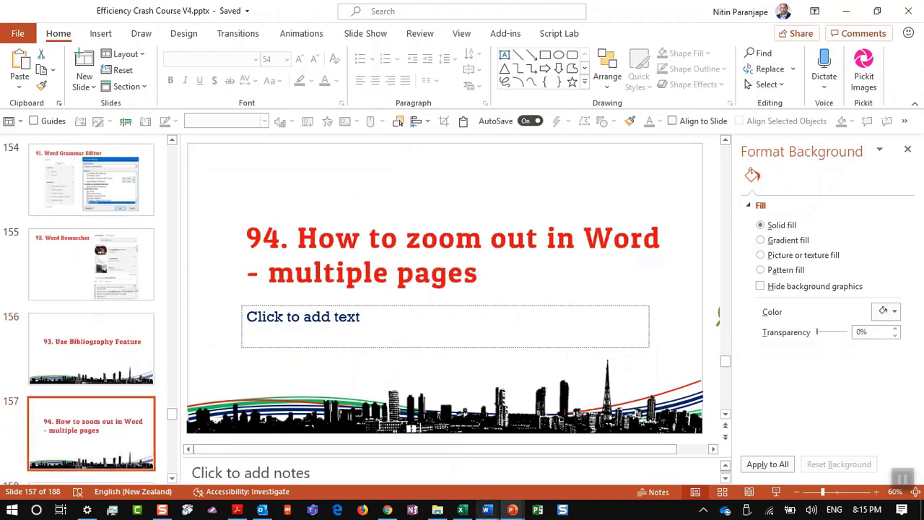
- Bring the compatibility-mode Word document forward and view it one whole page at a time
{"action": "mouse_move", "coordinate": [486, 509]}
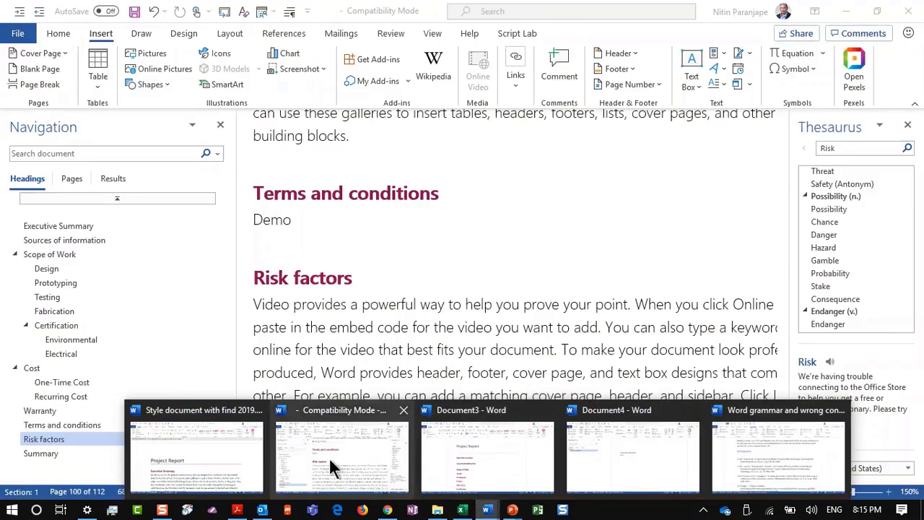
{"action": "left_click", "coordinate": [328, 457]}
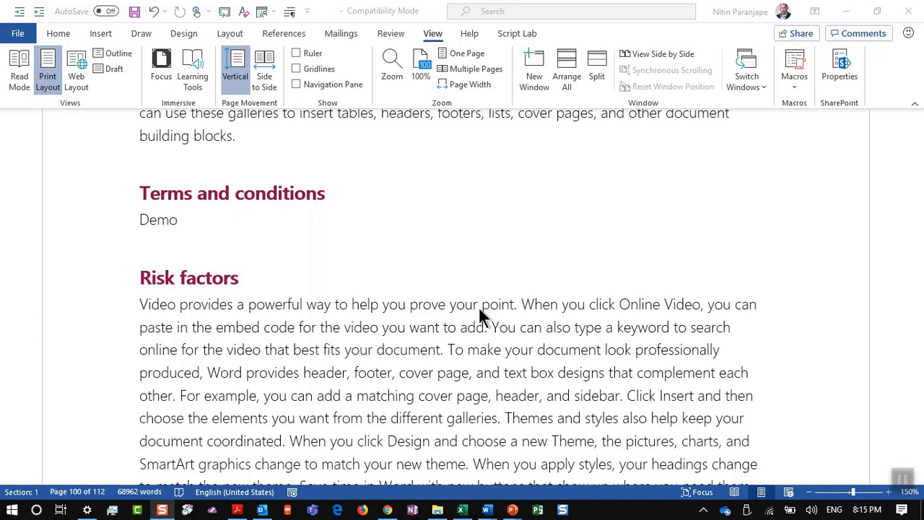
{"action": "scroll", "coordinate": [479, 310], "scroll_direction": "down", "scroll_amount": 7, "text": "ctrl"}
{"action": "scroll", "coordinate": [482, 318], "scroll_direction": "down", "scroll_amount": 5, "text": "ctrl"}
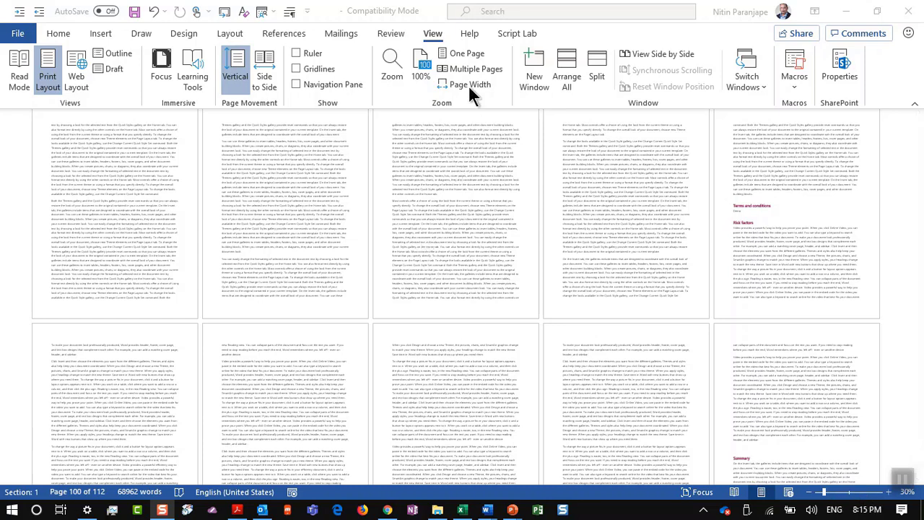
{"action": "left_click", "coordinate": [465, 53]}
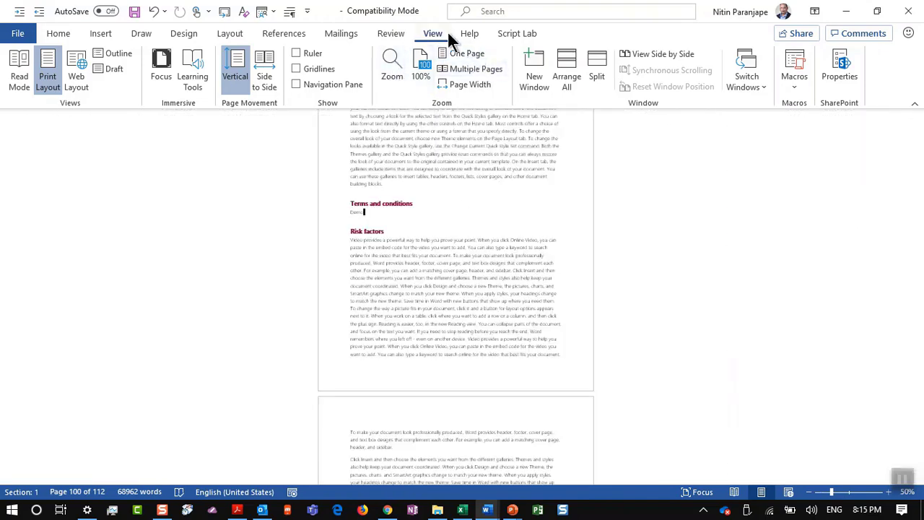
- Show multiple pages side by side to see dozens of pages, then return to PowerPoint
{"action": "scroll", "coordinate": [454, 266], "scroll_direction": "down", "scroll_amount": 4, "text": "ctrl"}
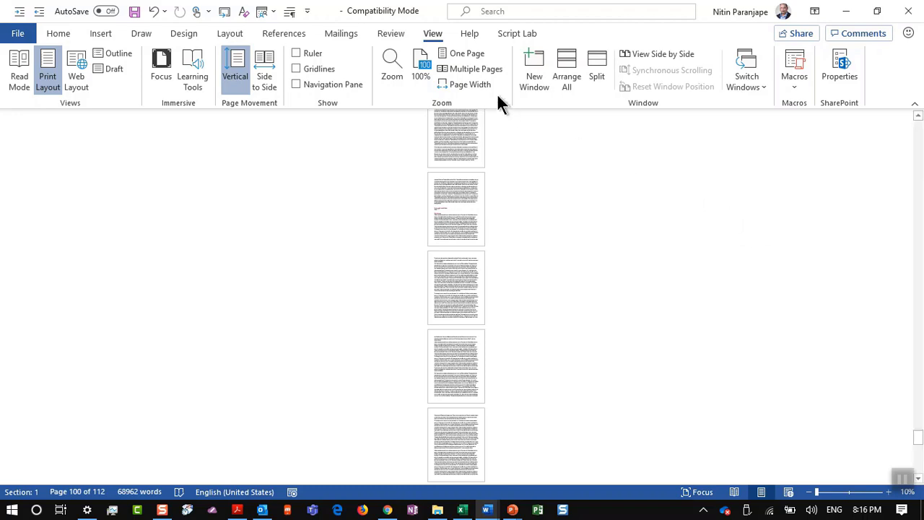
{"action": "scroll", "coordinate": [470, 205], "scroll_direction": "up", "scroll_amount": 2}
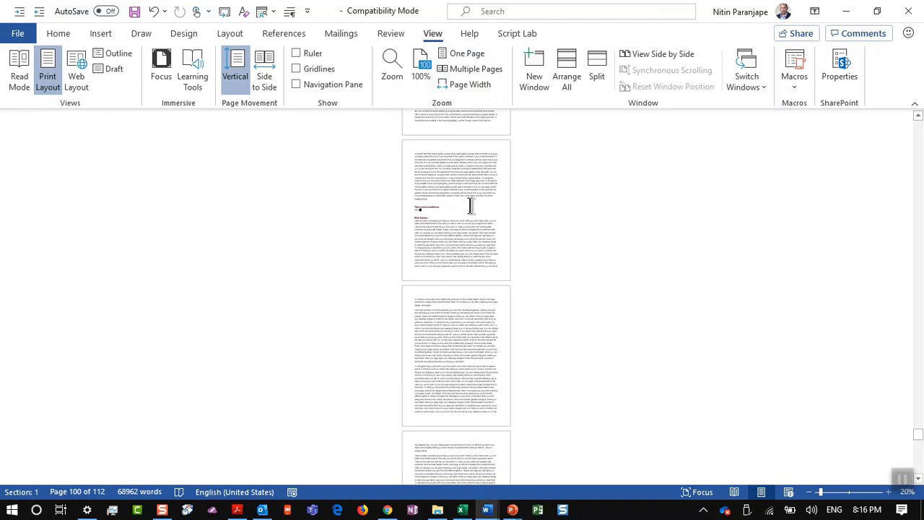
{"action": "left_click", "coordinate": [477, 67]}
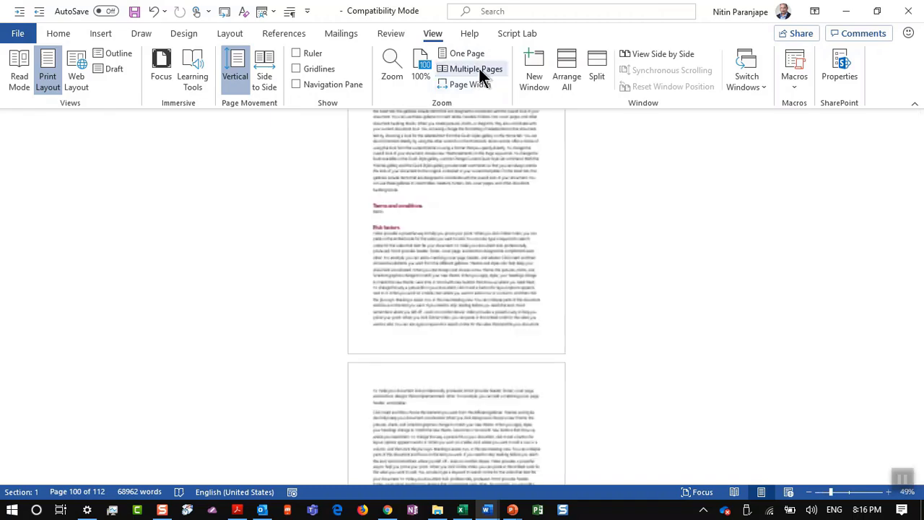
{"action": "scroll", "coordinate": [506, 206], "scroll_direction": "down", "scroll_amount": 4}
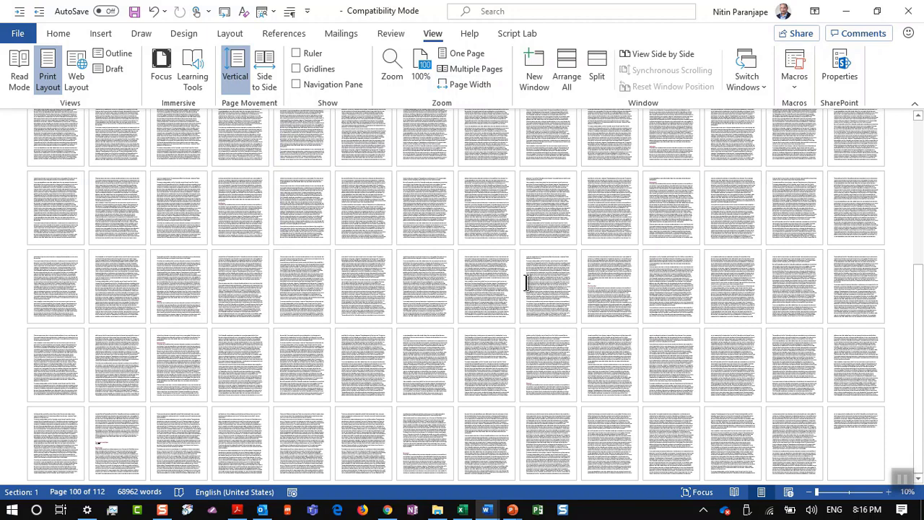
{"action": "key", "text": "alt+Tab"}
{"action": "key", "text": "alt+Tab"}
- Present slide 158, '95. Ask for inputs in Comments with @', as a full-screen slide show
{"action": "scroll", "coordinate": [123, 340], "scroll_direction": "down", "scroll_amount": 1}
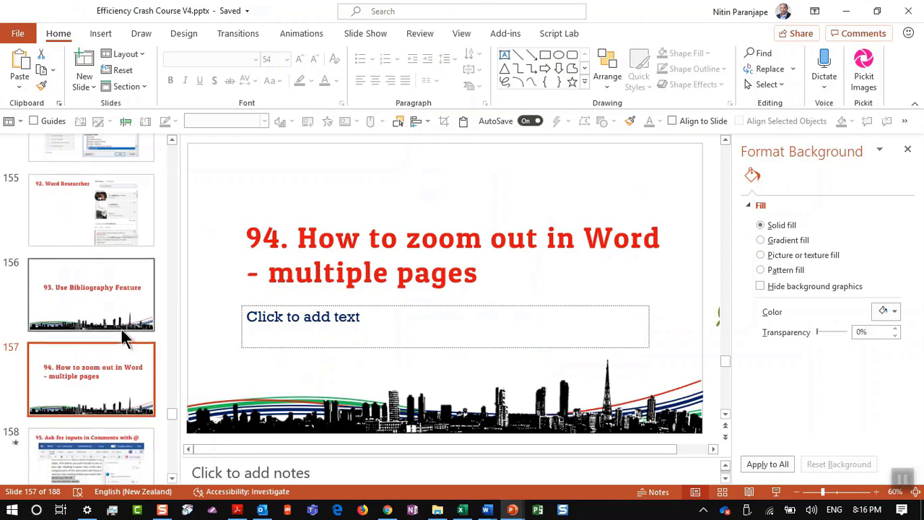
{"action": "left_click", "coordinate": [111, 426]}
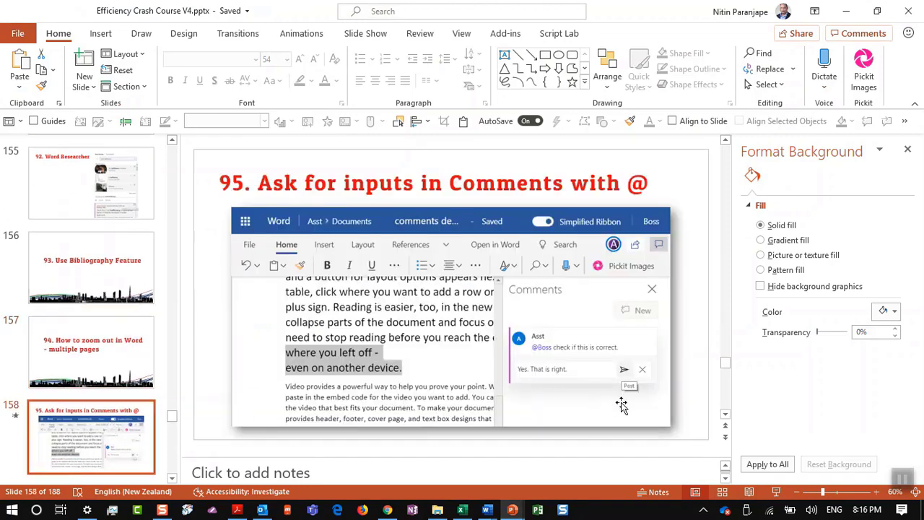
{"action": "left_click", "coordinate": [776, 491]}
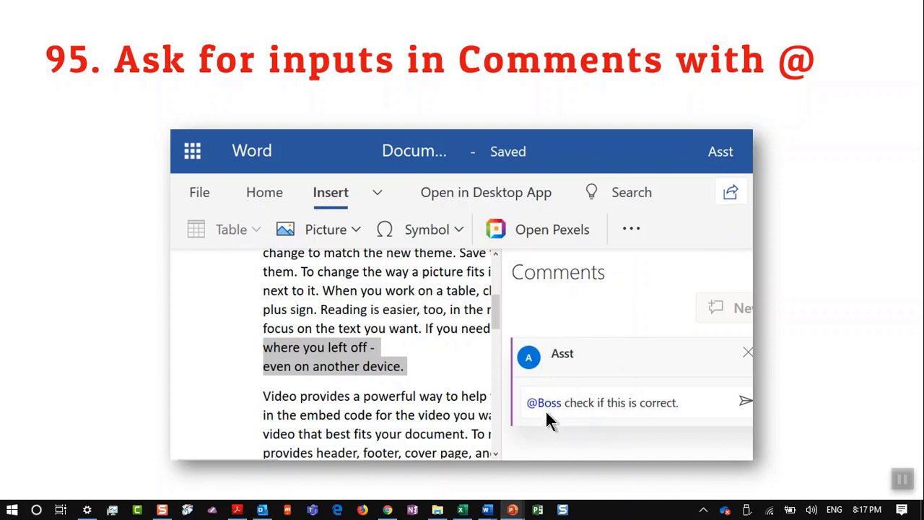
{"action": "key", "text": "alt+Tab"}
- Start a new comment on the paragraph beginning 'Reading is easier'
{"action": "key", "text": "alt+Tab"}
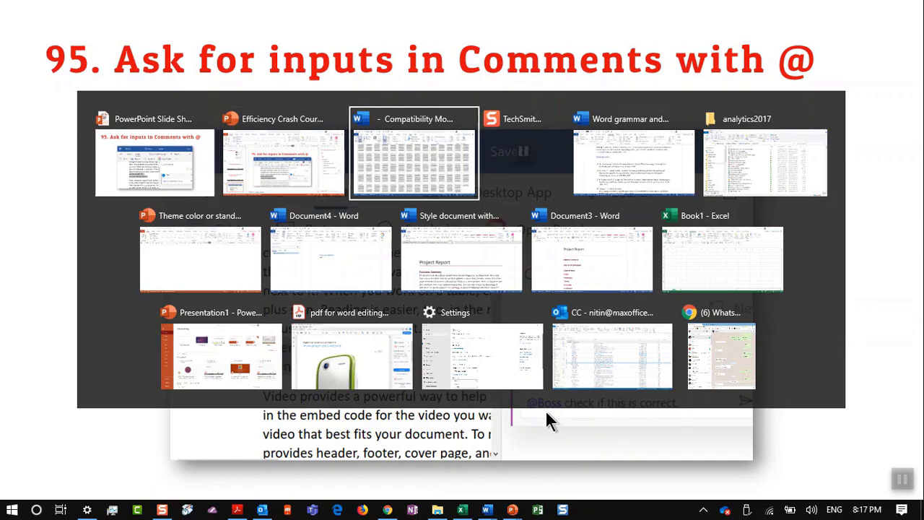
{"action": "key", "text": "alt+Tab"}
{"action": "key", "text": "alt+Tab"}
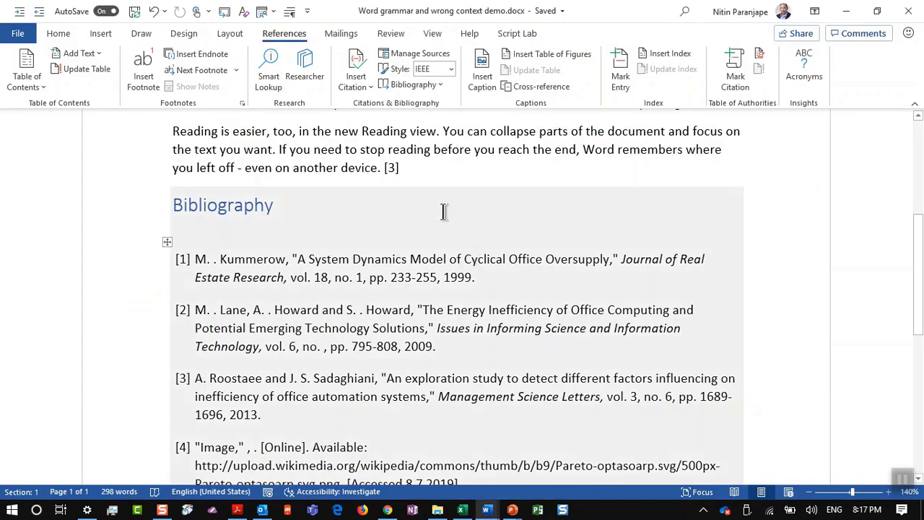
{"action": "left_click_drag", "start_coordinate": [171, 131], "coordinate": [430, 173]}
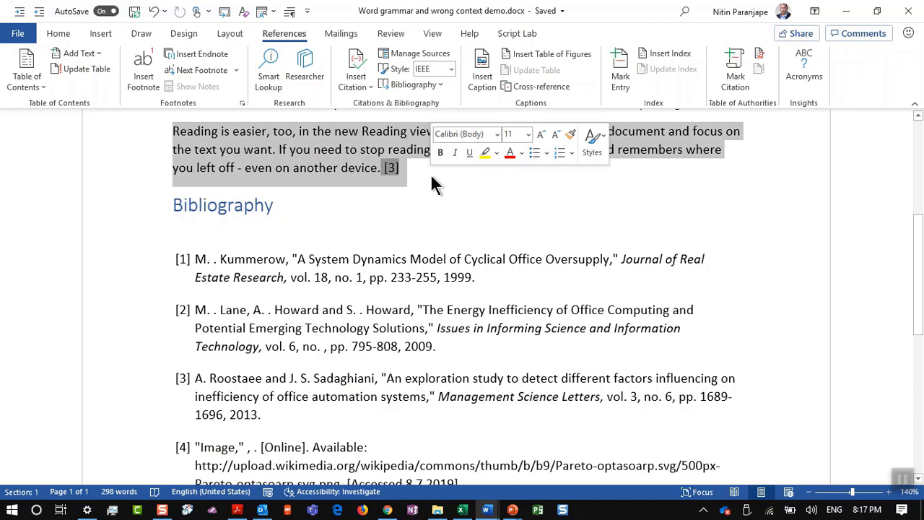
{"action": "left_click", "coordinate": [380, 36]}
{"action": "left_click", "coordinate": [296, 81]}
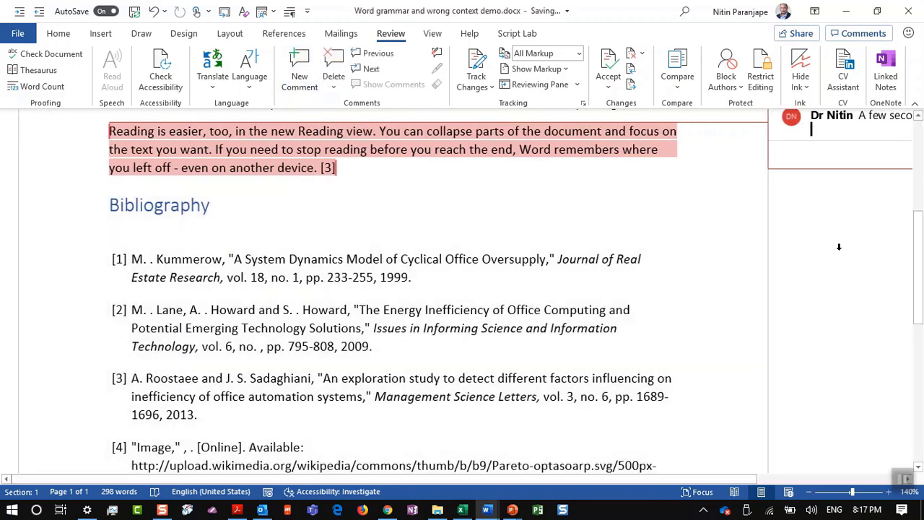
{"action": "scroll", "coordinate": [839, 252], "scroll_direction": "down", "scroll_amount": 2, "text": "ctrl"}
{"action": "scroll", "coordinate": [838, 252], "scroll_direction": "up", "scroll_amount": 3}
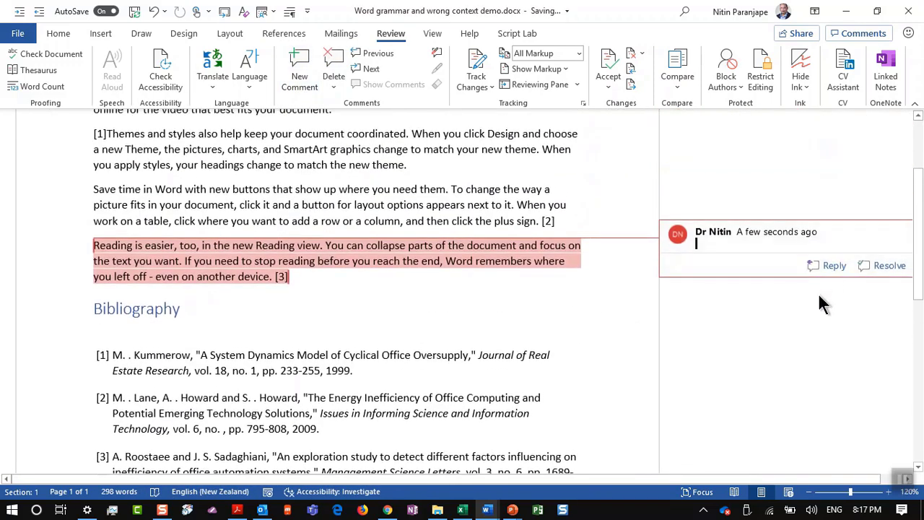
{"action": "type", "text": "fdsfds"}
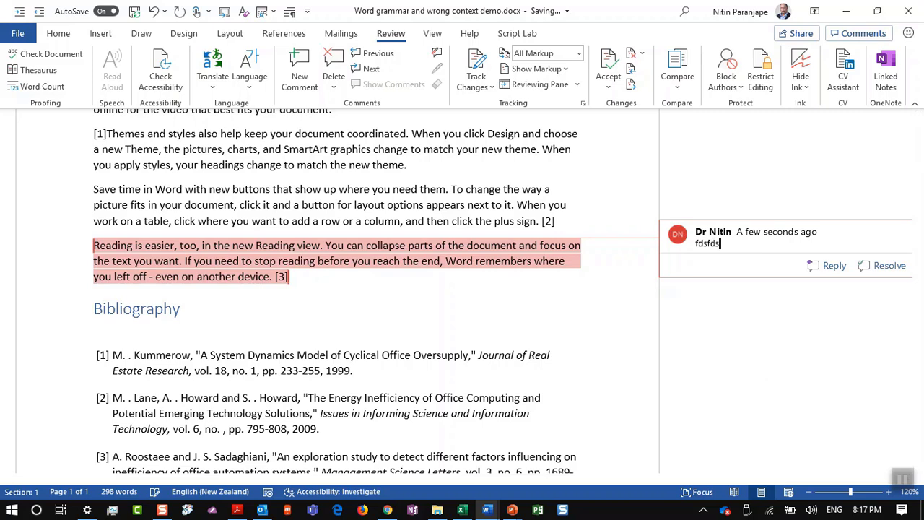
{"action": "key", "text": "BackSpace"}
{"action": "key", "text": "BackSpace"}
{"action": "key", "text": "BackSpace"}
{"action": "key", "text": "BackSpace"}
{"action": "key", "text": "BackSpace"}
{"action": "key", "text": "BackSpace"}
{"action": "type", "text": "@"}
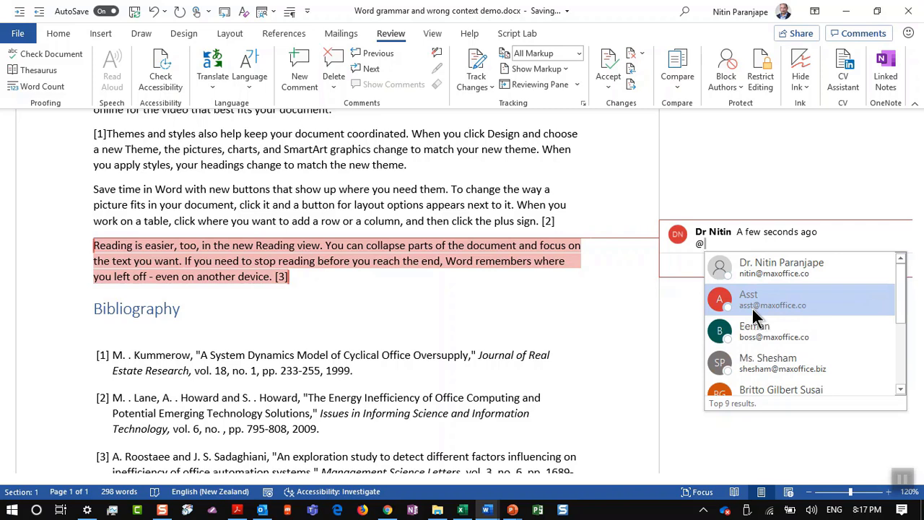
{"action": "left_click", "coordinate": [752, 309]}
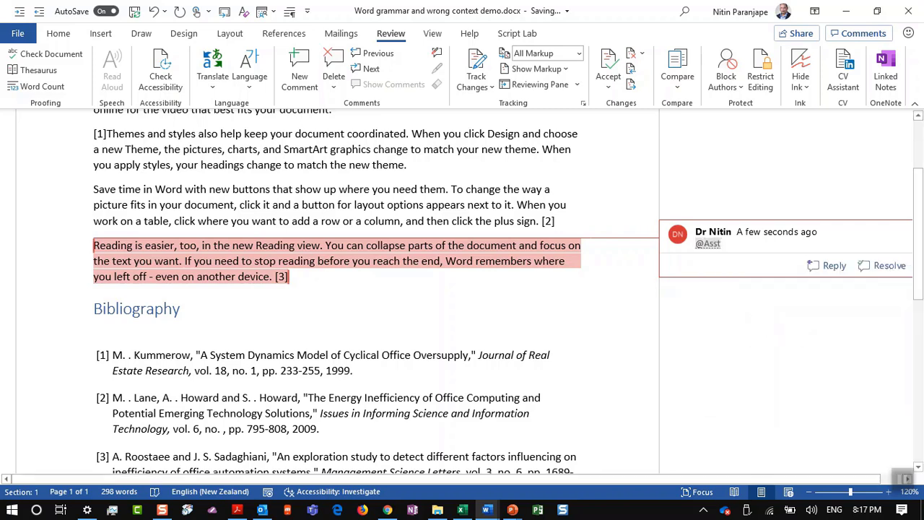
{"action": "type", "text": "Is "}
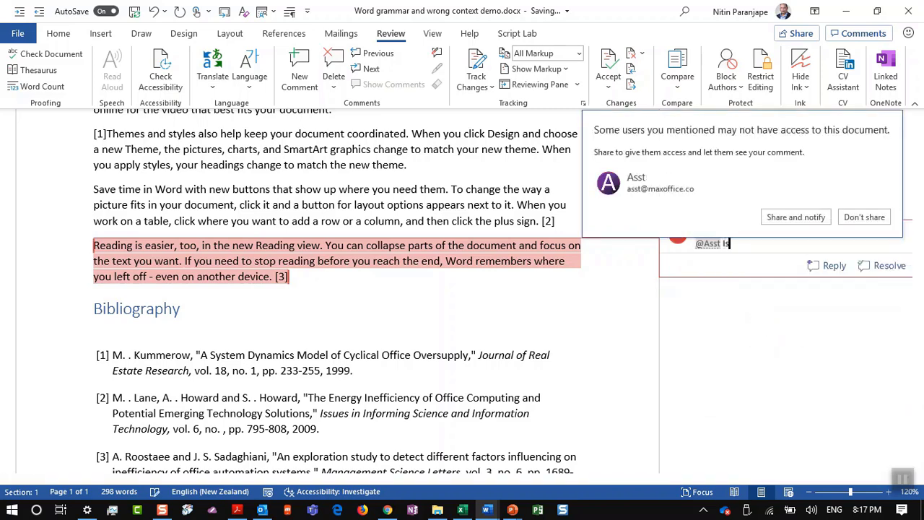
{"action": "type", "text": "this correct?"}
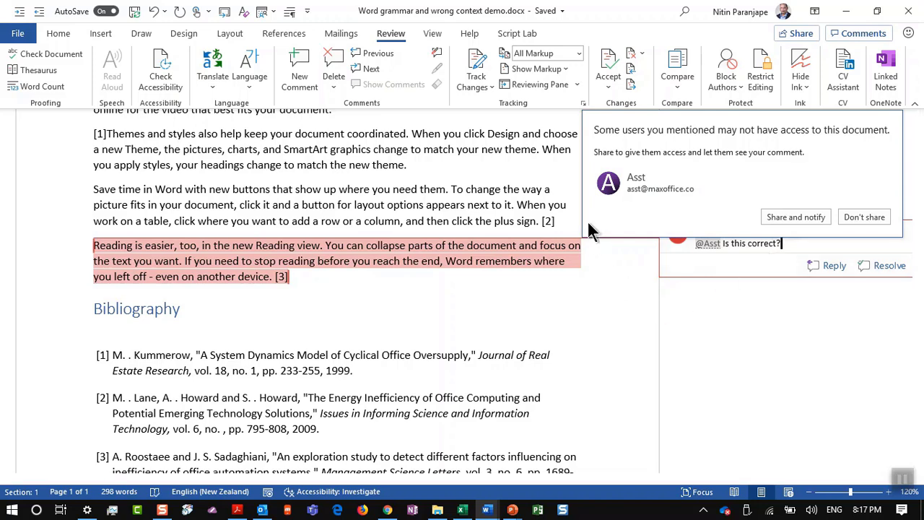
{"action": "left_click", "coordinate": [817, 217]}
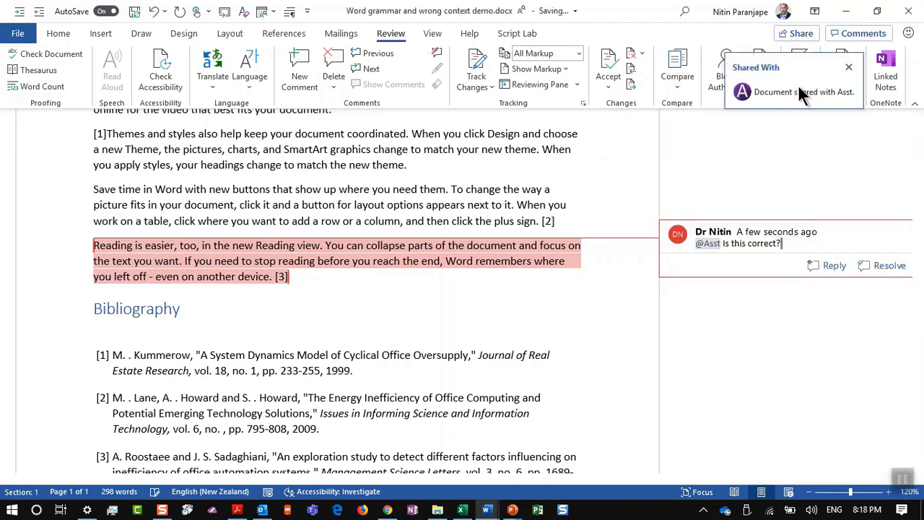
{"action": "key", "text": "alt+Tab"}
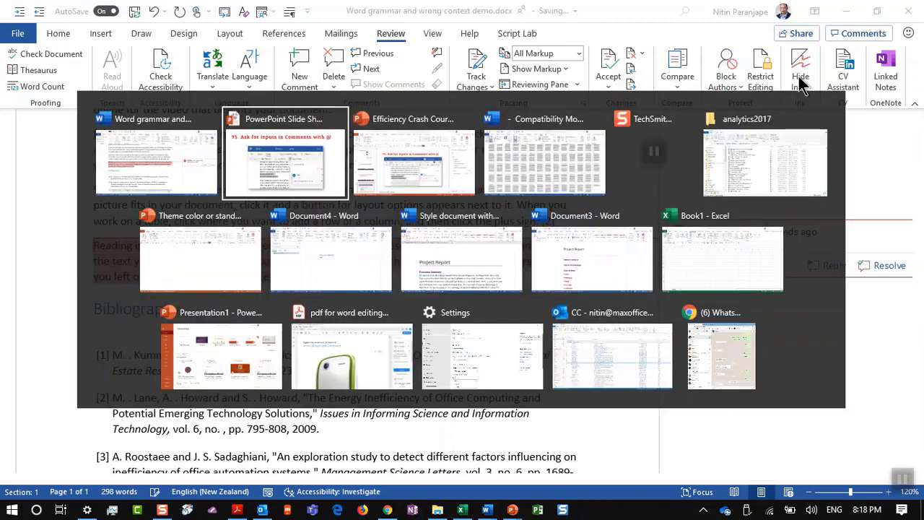
- Advance through the remaining builds of the comments slide
{"action": "key", "text": "Right"}
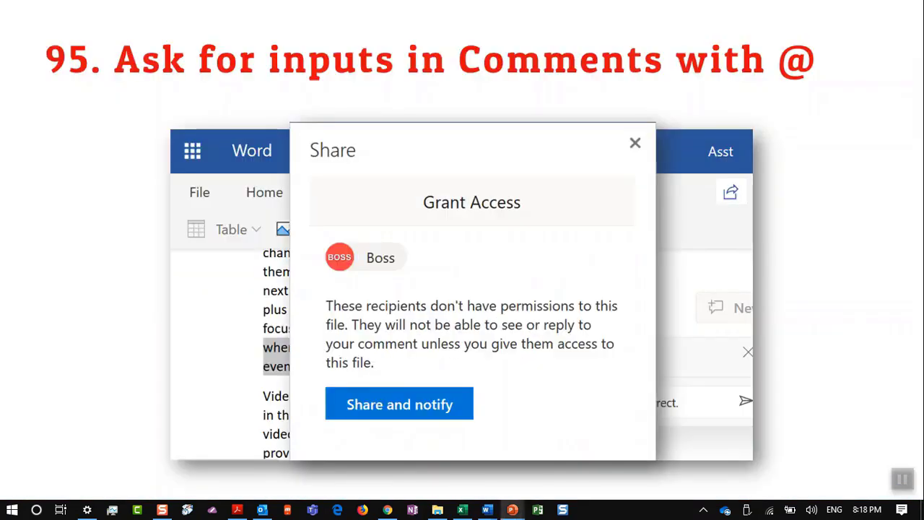
{"action": "key", "text": "Right"}
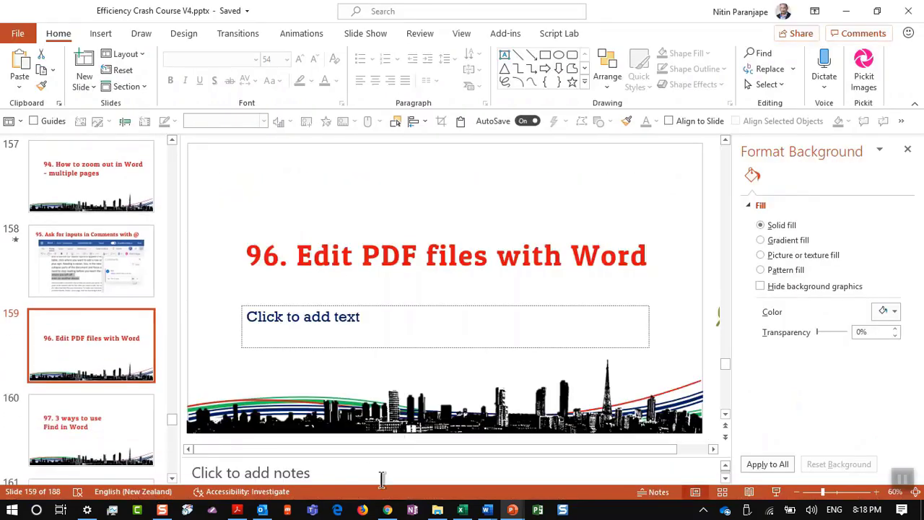
- Open 'pdf for word editing - user manual.pdf' from the OneDrive - MaxOffice folder
{"action": "left_click", "coordinate": [441, 511]}
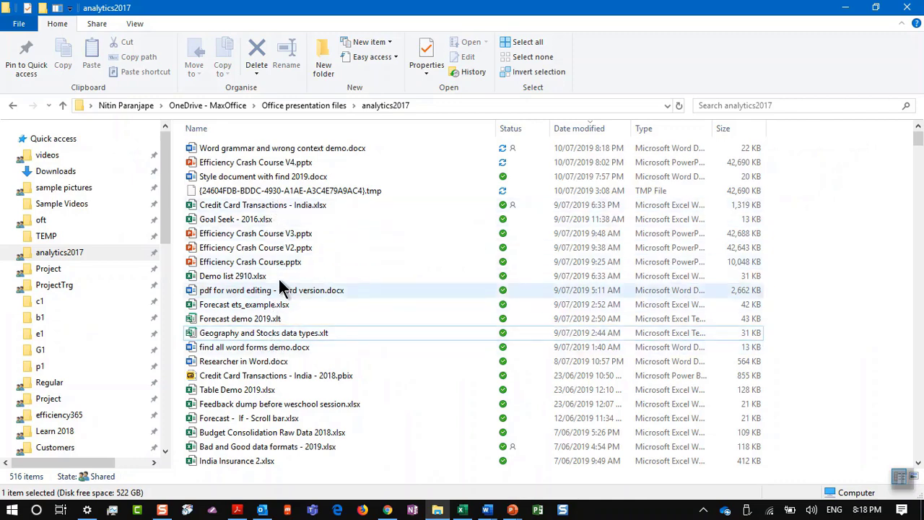
{"action": "scroll", "coordinate": [114, 448], "scroll_direction": "down", "scroll_amount": 2}
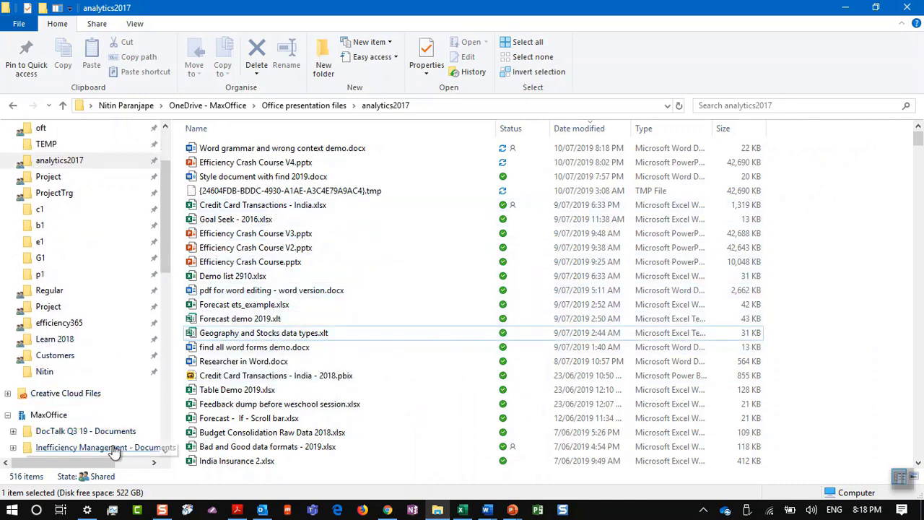
{"action": "scroll", "coordinate": [114, 447], "scroll_direction": "down", "scroll_amount": 2}
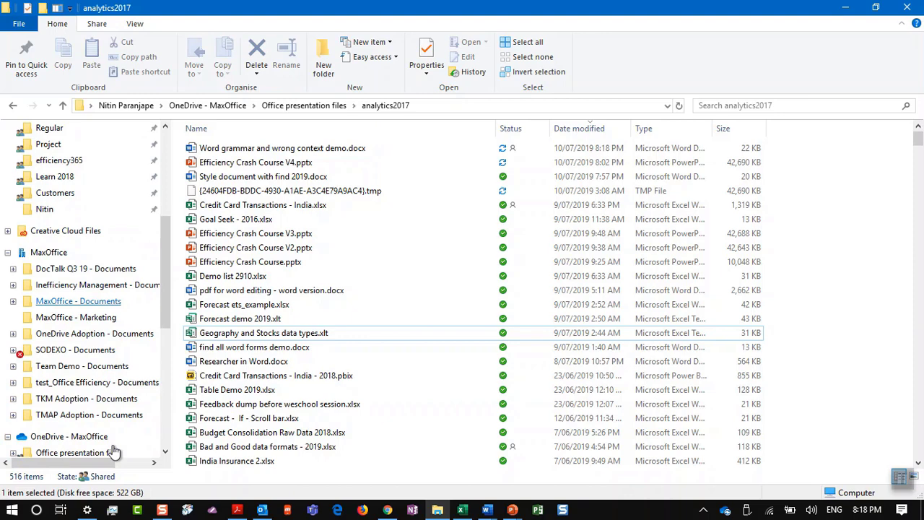
{"action": "left_click", "coordinate": [72, 435]}
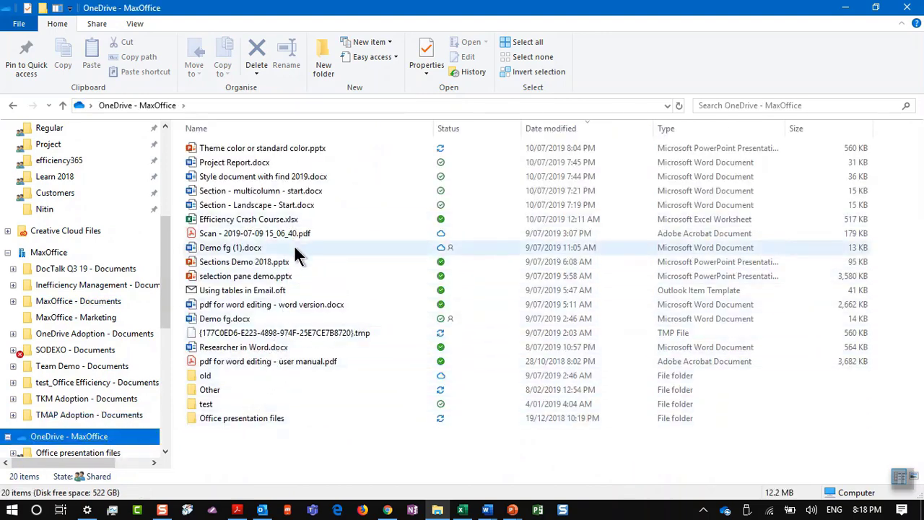
{"action": "double_click", "coordinate": [269, 359]}
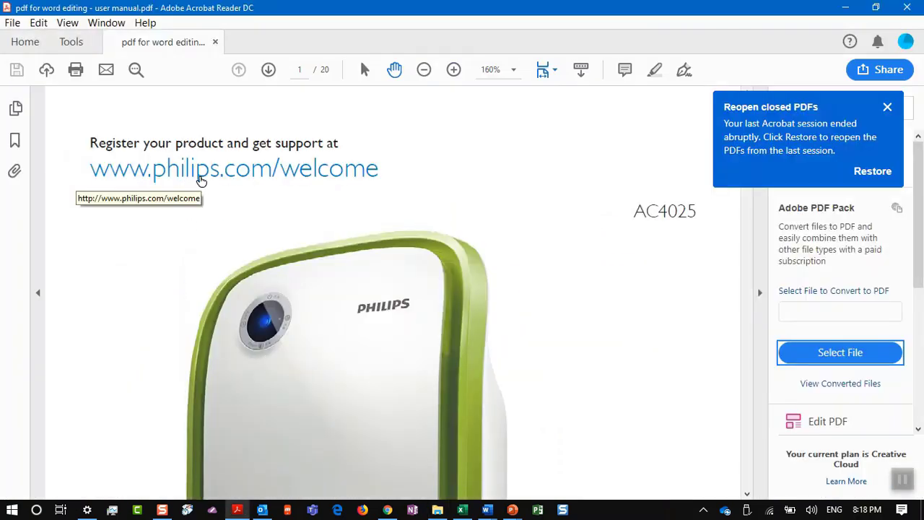
- Scroll the PDF to the page 3 Contents, then return to File Explorer
{"action": "key", "text": "alt+Tab"}
{"action": "scroll", "coordinate": [202, 181], "scroll_direction": "down", "scroll_amount": 10}
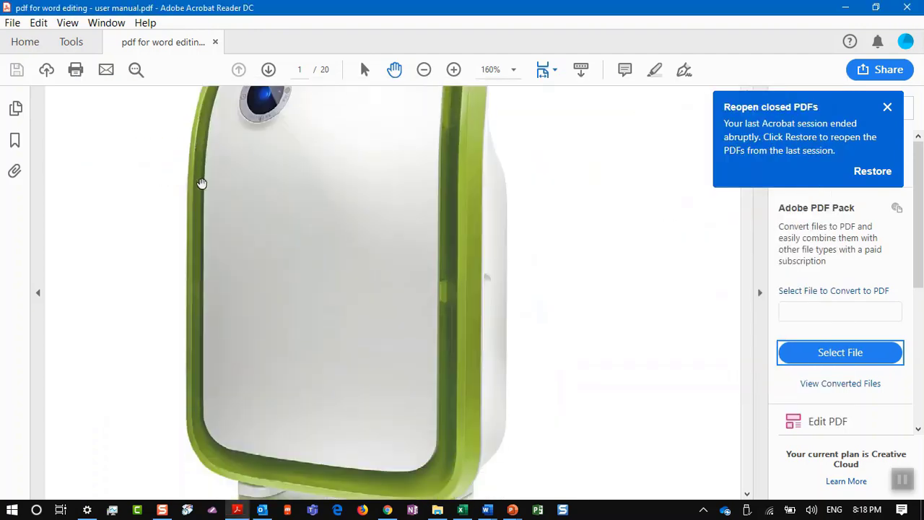
{"action": "scroll", "coordinate": [201, 185], "scroll_direction": "down", "scroll_amount": 10}
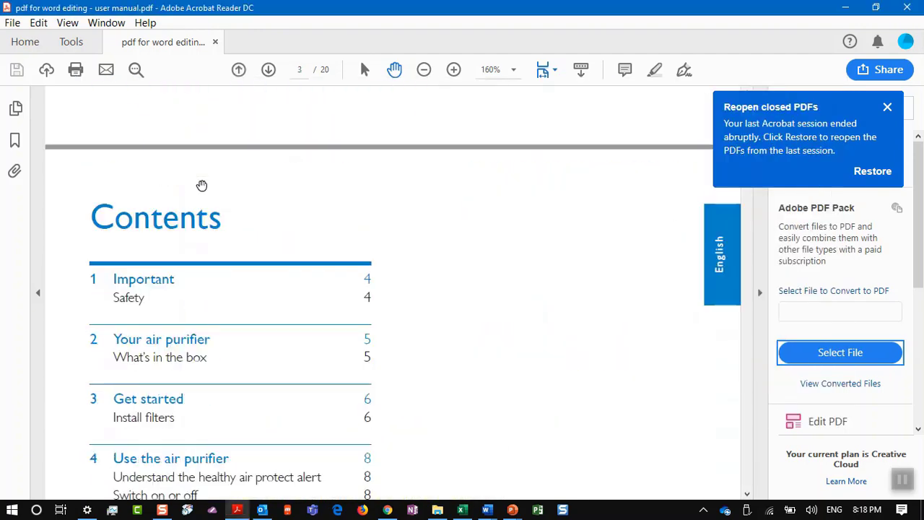
{"action": "key", "text": "alt+Tab"}
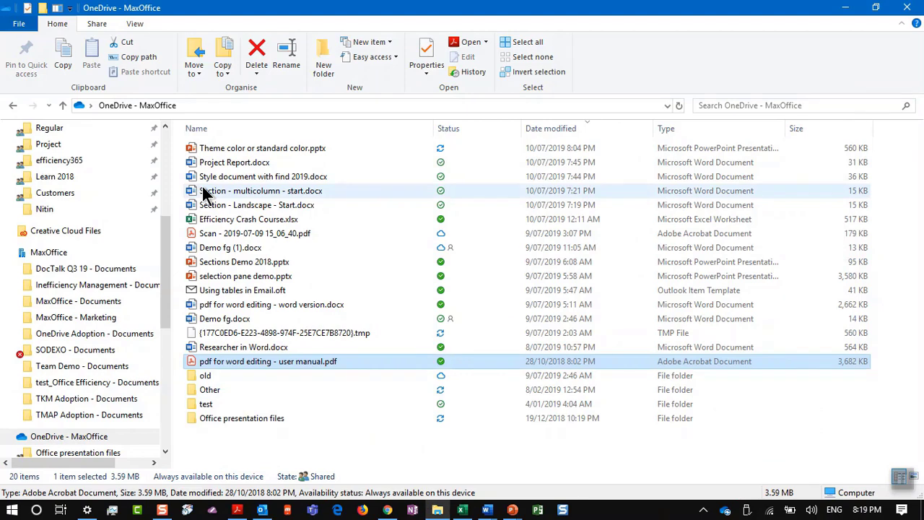
- Look at the user manual PDF's Open with options, then dismiss the menu
{"action": "right_click", "coordinate": [249, 367]}
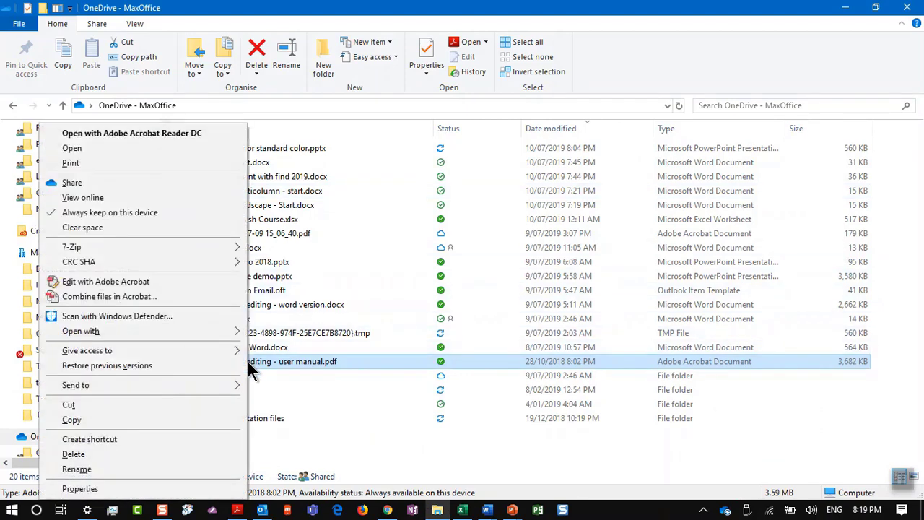
{"action": "mouse_move", "coordinate": [243, 330]}
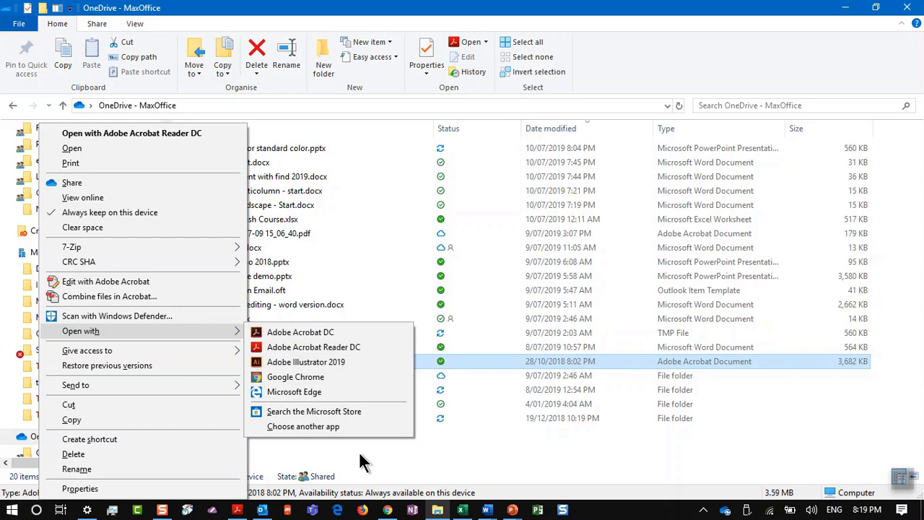
{"action": "key", "text": "Escape"}
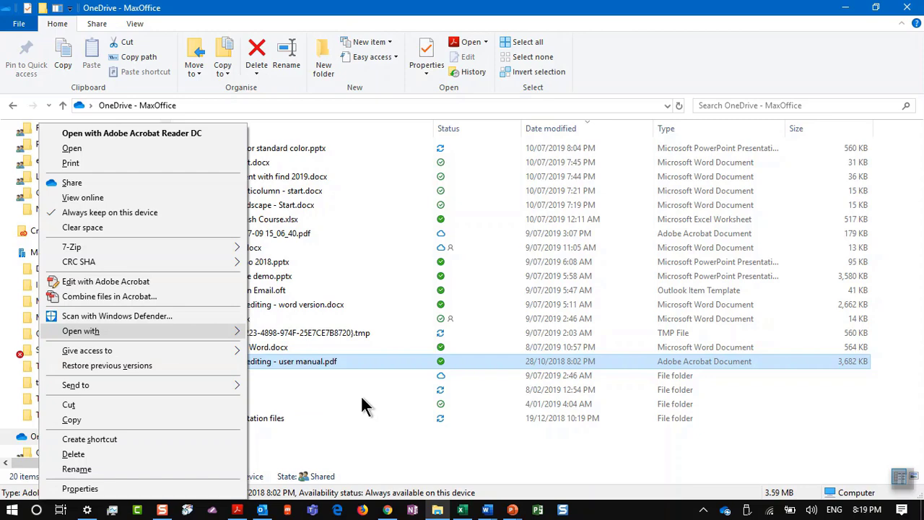
{"action": "key", "text": "Escape"}
- Pick Word from More apps under Open with > Choose another app for the PDF
{"action": "right_click", "coordinate": [352, 361]}
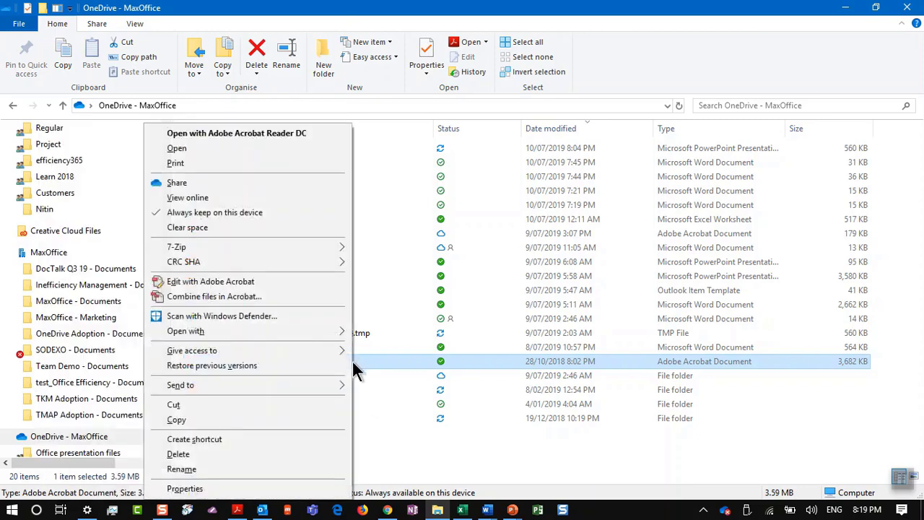
{"action": "mouse_move", "coordinate": [289, 331]}
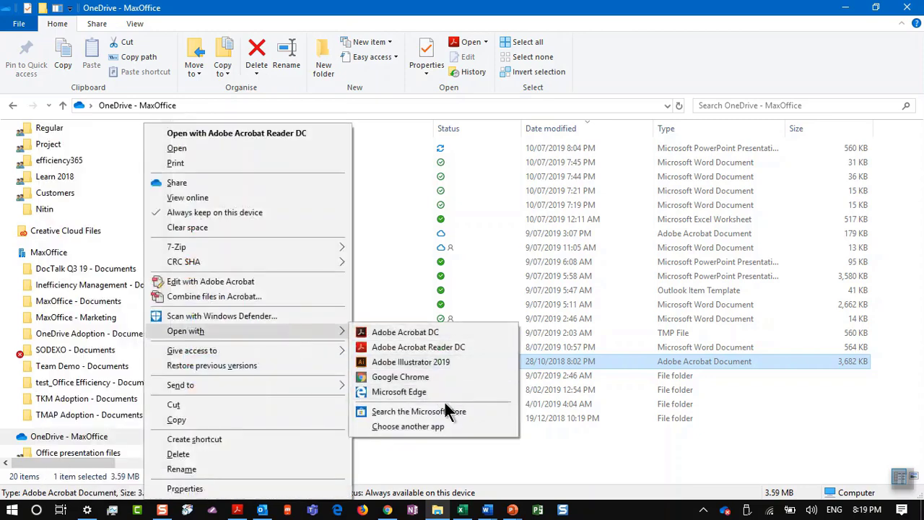
{"action": "left_click", "coordinate": [428, 430]}
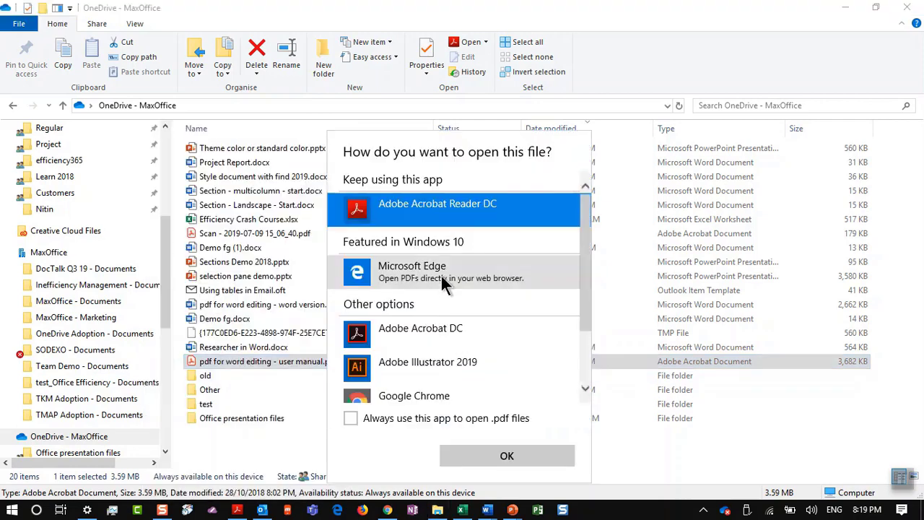
{"action": "scroll", "coordinate": [404, 362], "scroll_direction": "down", "scroll_amount": 3}
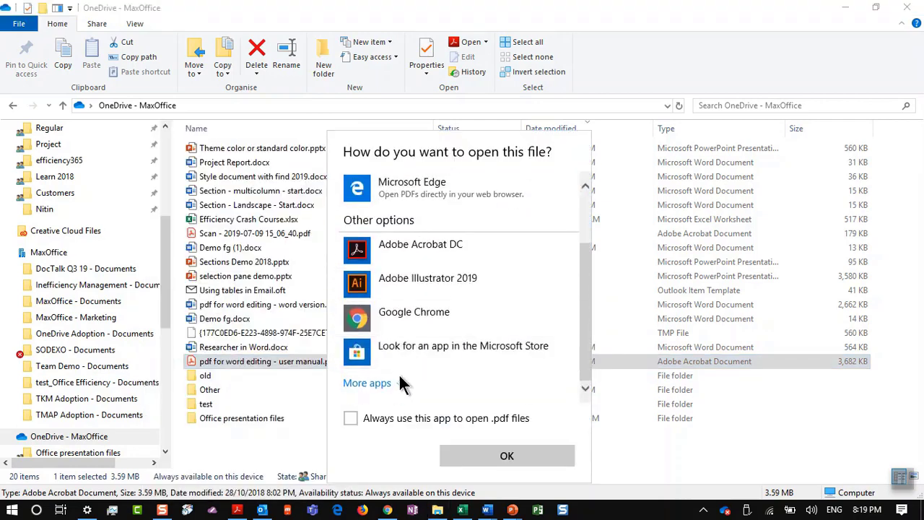
{"action": "left_click", "coordinate": [398, 383]}
{"action": "scroll", "coordinate": [452, 346], "scroll_direction": "down", "scroll_amount": 5}
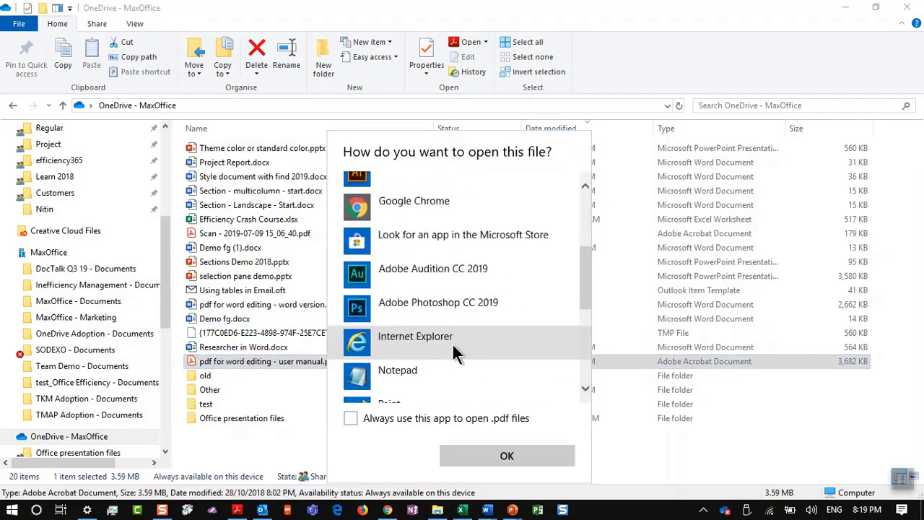
{"action": "scroll", "coordinate": [453, 345], "scroll_direction": "down", "scroll_amount": 3}
{"action": "scroll", "coordinate": [452, 345], "scroll_direction": "down", "scroll_amount": 3}
{"action": "left_click", "coordinate": [462, 325]}
- Accept converting the PDF to an editable Word document and scroll to its Contents page
{"action": "left_click", "coordinate": [490, 450]}
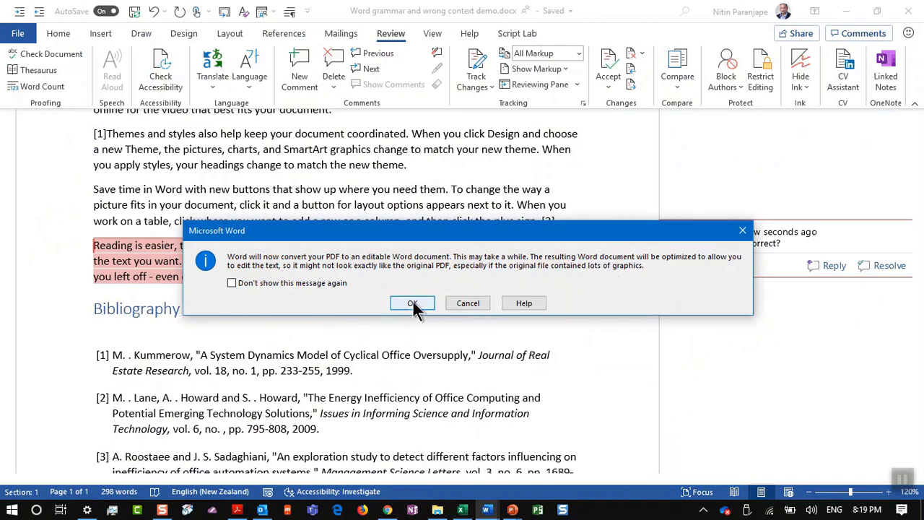
{"action": "left_click", "coordinate": [413, 304]}
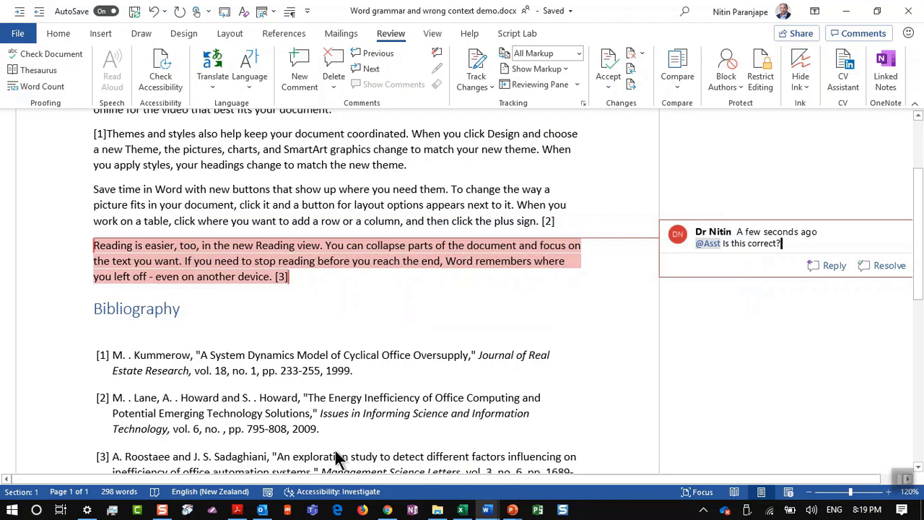
{"action": "left_click", "coordinate": [487, 509]}
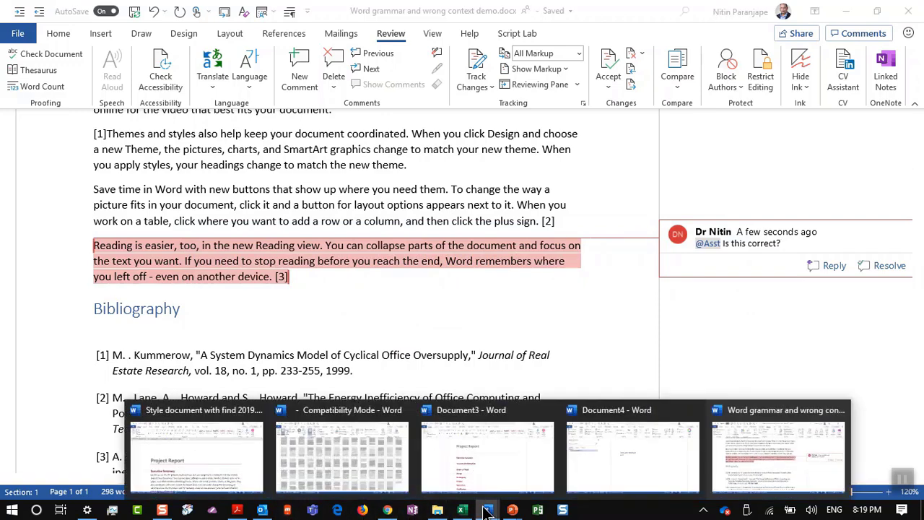
{"action": "left_click", "coordinate": [814, 435]}
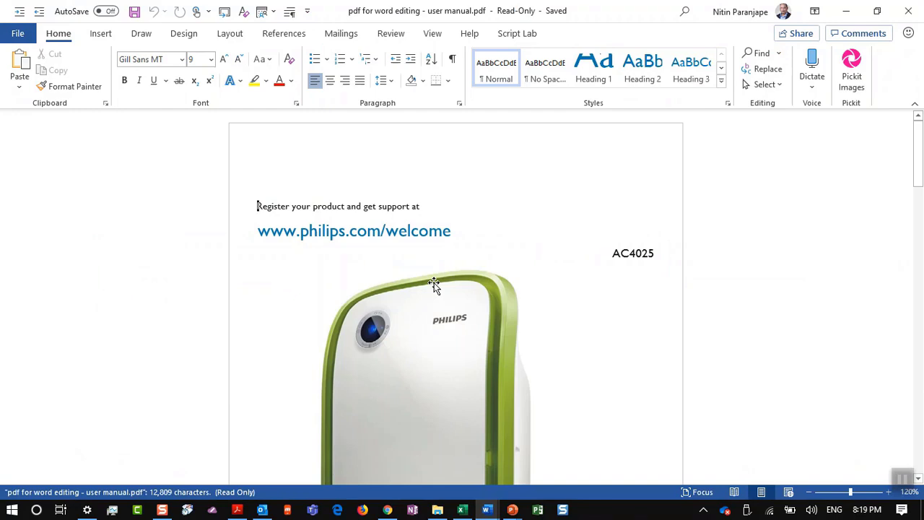
{"action": "scroll", "coordinate": [433, 285], "scroll_direction": "down", "scroll_amount": 5}
{"action": "scroll", "coordinate": [433, 285], "scroll_direction": "down", "scroll_amount": 5}
{"action": "scroll", "coordinate": [433, 282], "scroll_direction": "down", "scroll_amount": 15}
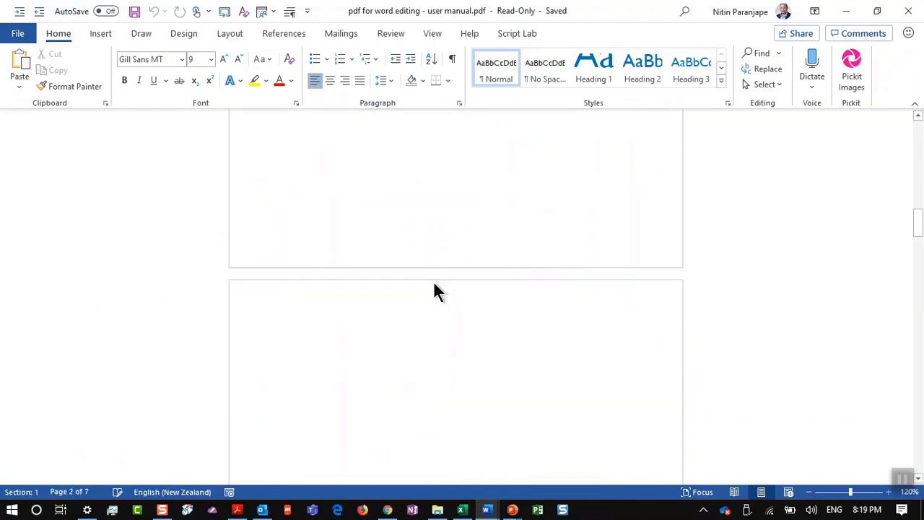
{"action": "scroll", "coordinate": [434, 282], "scroll_direction": "down", "scroll_amount": 10}
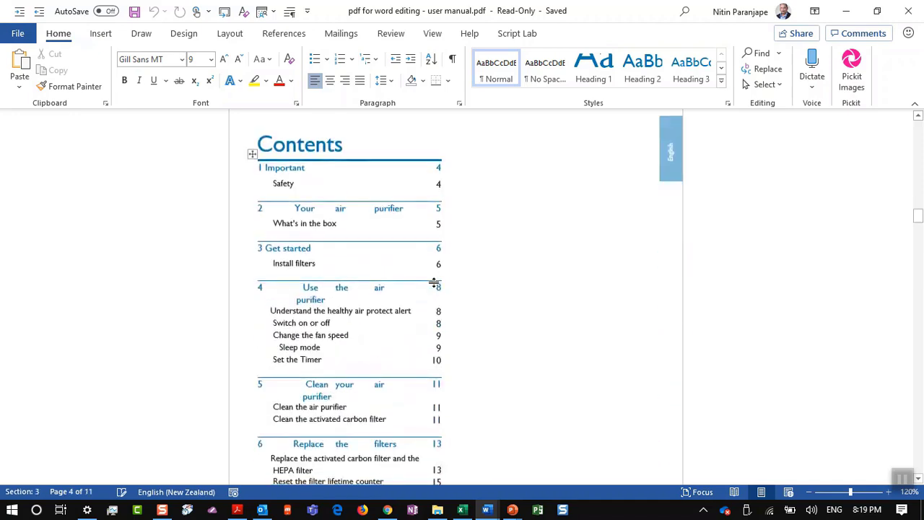
- Type test text 'fdsafds' after 'Install filters' in the converted Contents table
{"action": "left_click", "coordinate": [344, 267]}
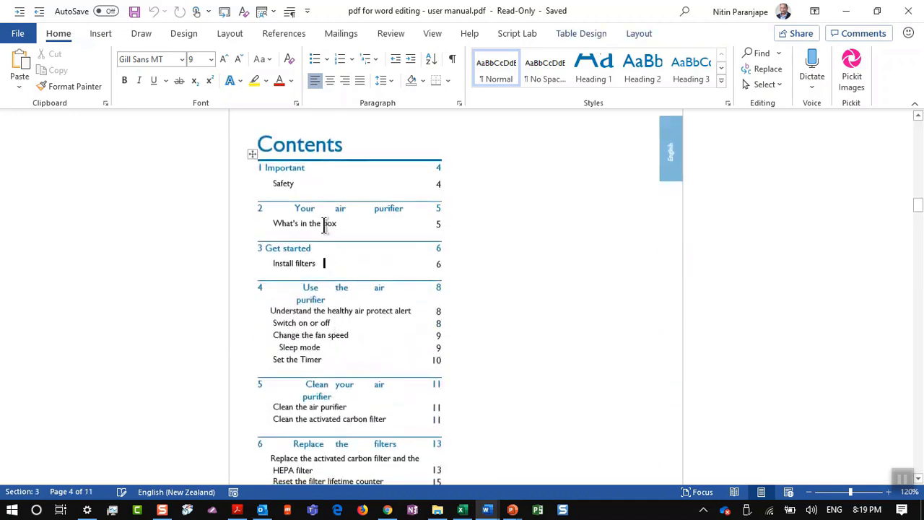
{"action": "type", "text": "fdsafds"}
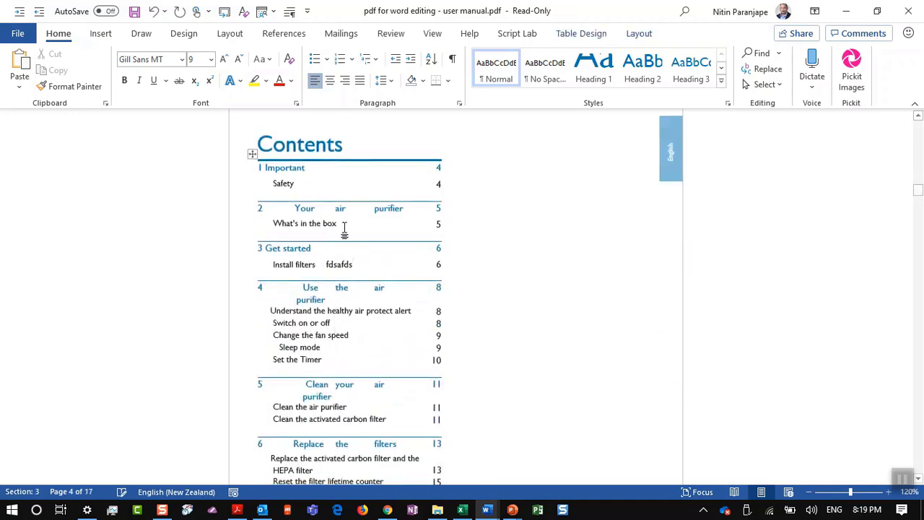
{"action": "left_click", "coordinate": [252, 153]}
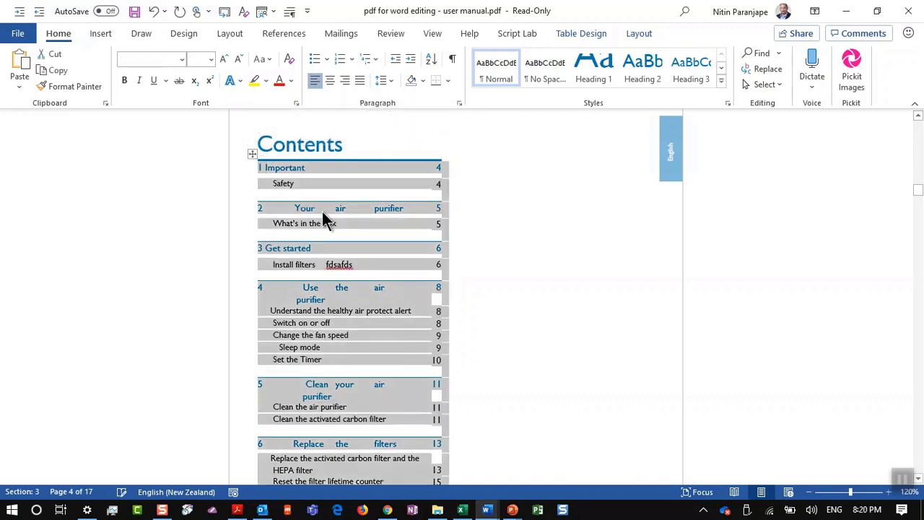
{"action": "left_click", "coordinate": [322, 210]}
- Turn on View Gridlines in Table Layout and select the whole Contents table
{"action": "left_click", "coordinate": [639, 34]}
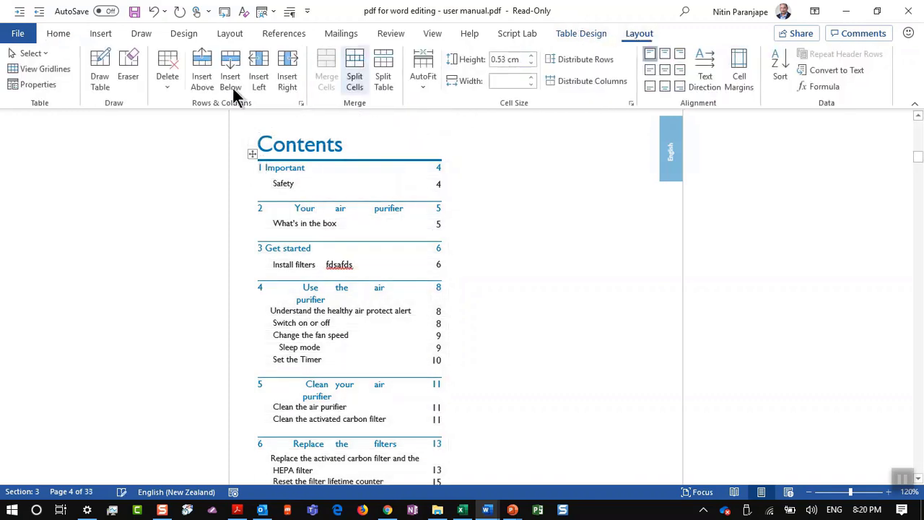
{"action": "left_click", "coordinate": [45, 70]}
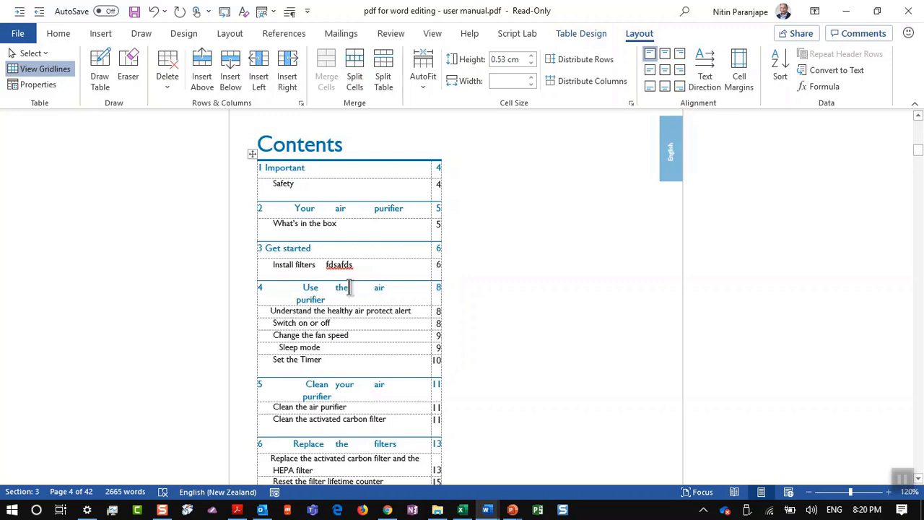
{"action": "left_click", "coordinate": [252, 153]}
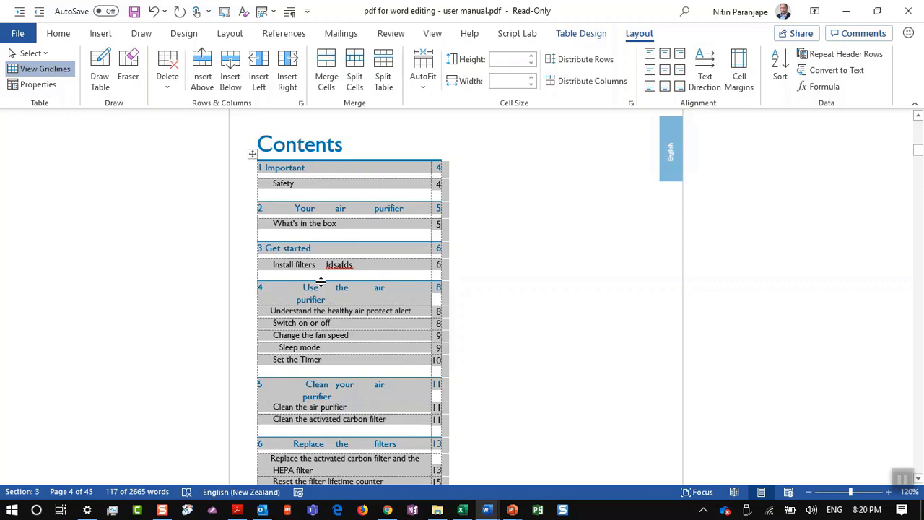
{"action": "left_click", "coordinate": [513, 510]}
- Move the deck to slide 160, '97. 3 ways to use Find in Word', then return to the Style document window
{"action": "left_click", "coordinate": [368, 454]}
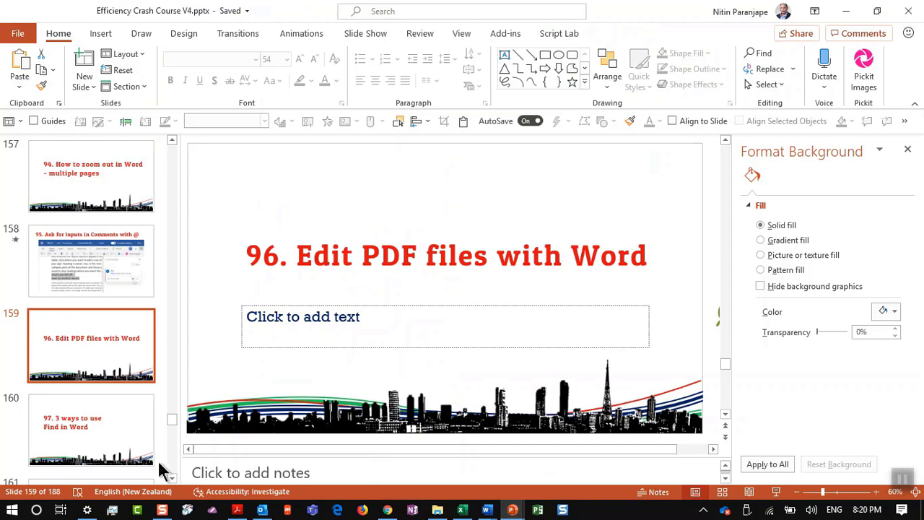
{"action": "left_click", "coordinate": [73, 451]}
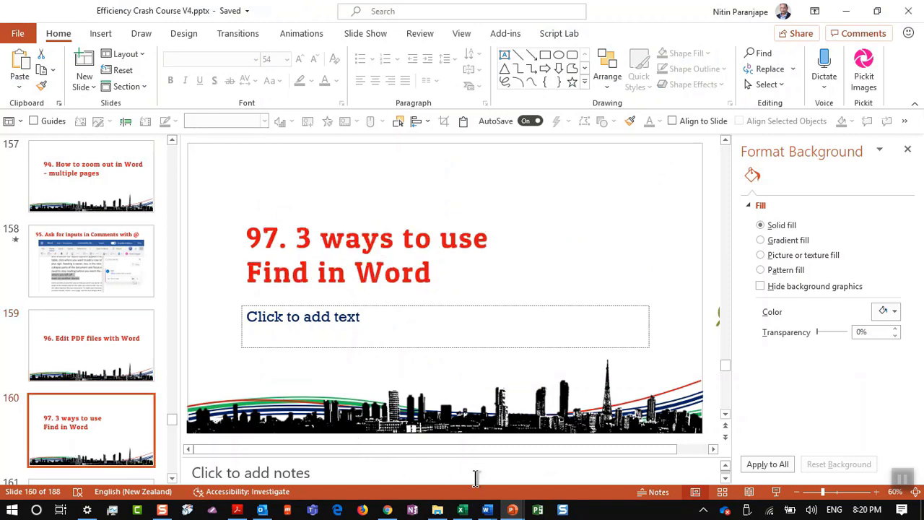
{"action": "left_click", "coordinate": [488, 509]}
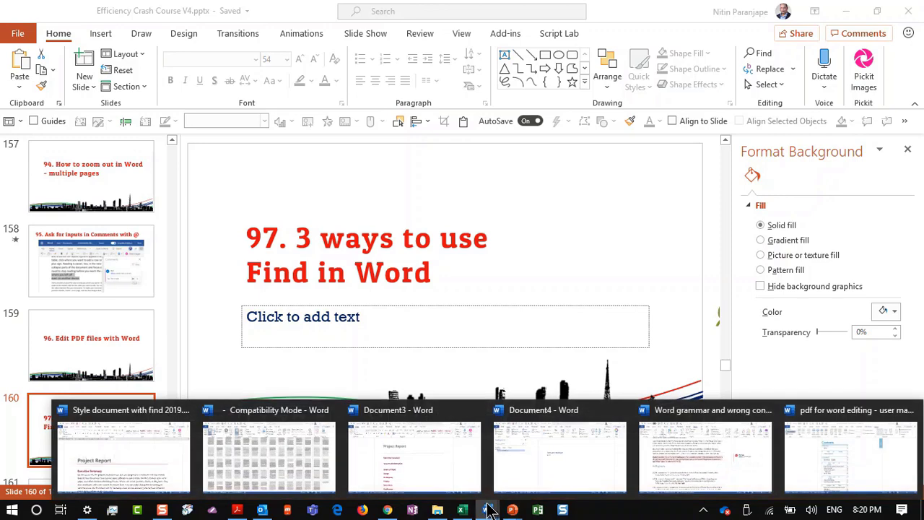
{"action": "left_click", "coordinate": [126, 459]}
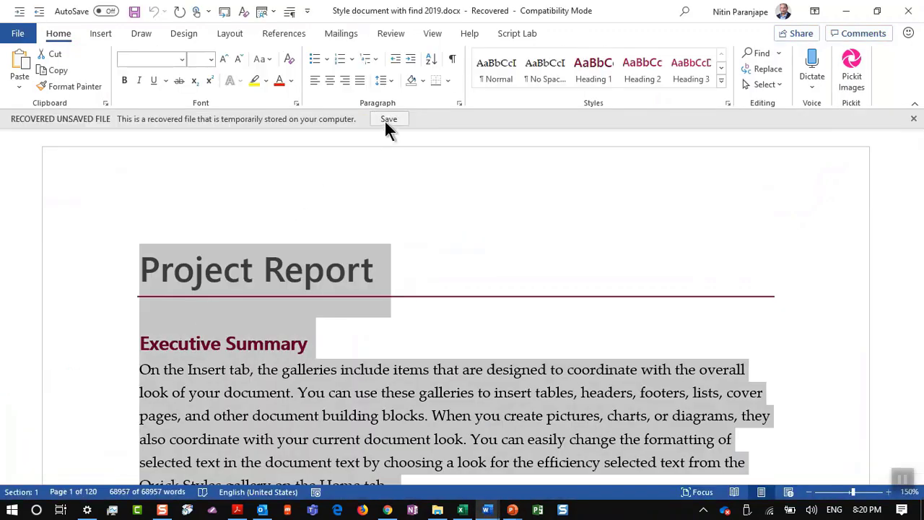
- Save the recovered Style document with find 2019 over the existing file, then open the Navigation pane
{"action": "key", "text": "alt+w"}
{"action": "key", "text": "w"}
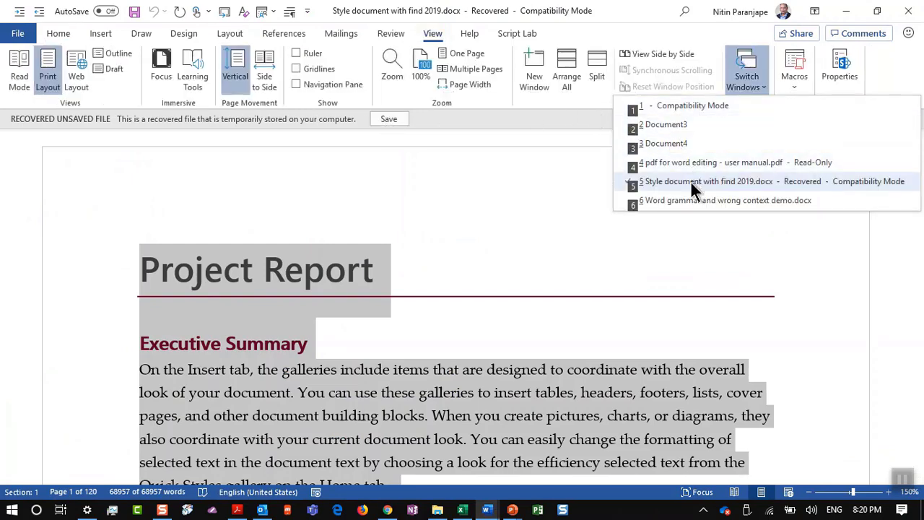
{"action": "left_click", "coordinate": [691, 182]}
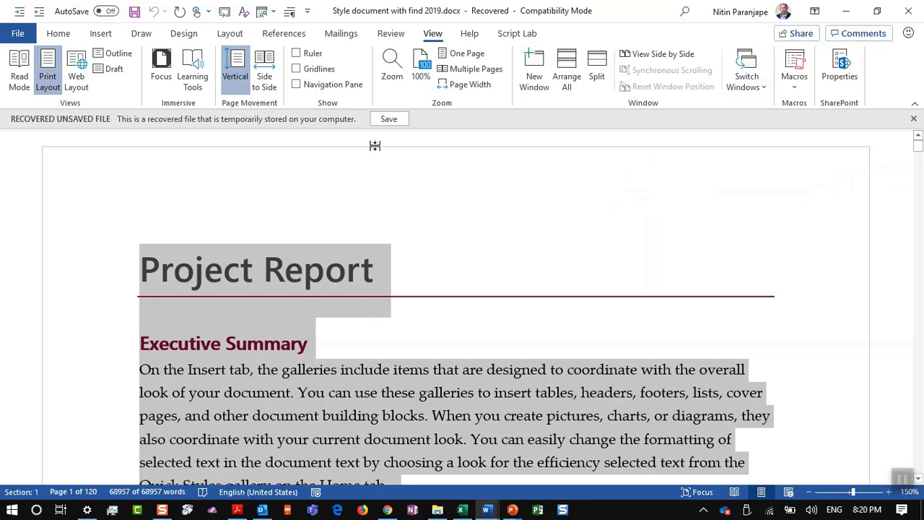
{"action": "left_click", "coordinate": [384, 120]}
{"action": "left_click", "coordinate": [512, 356]}
{"action": "key", "text": "Return"}
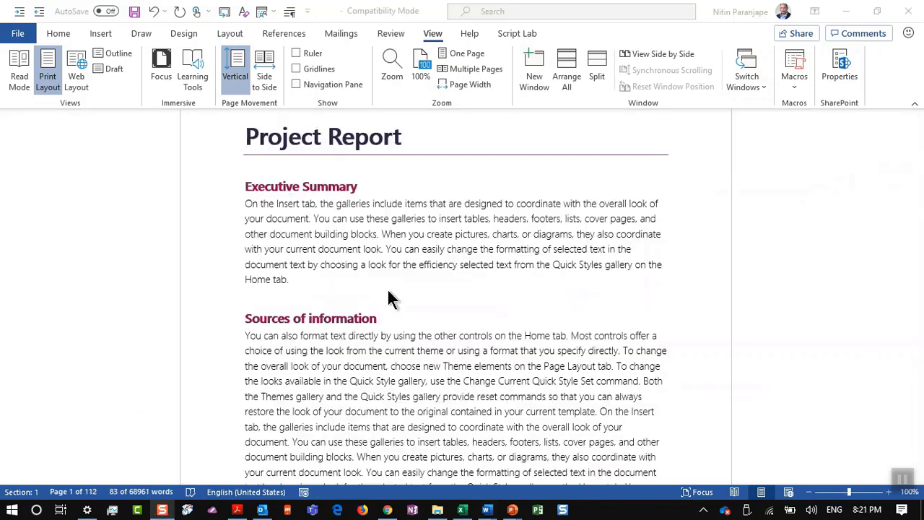
{"action": "left_click", "coordinate": [386, 350]}
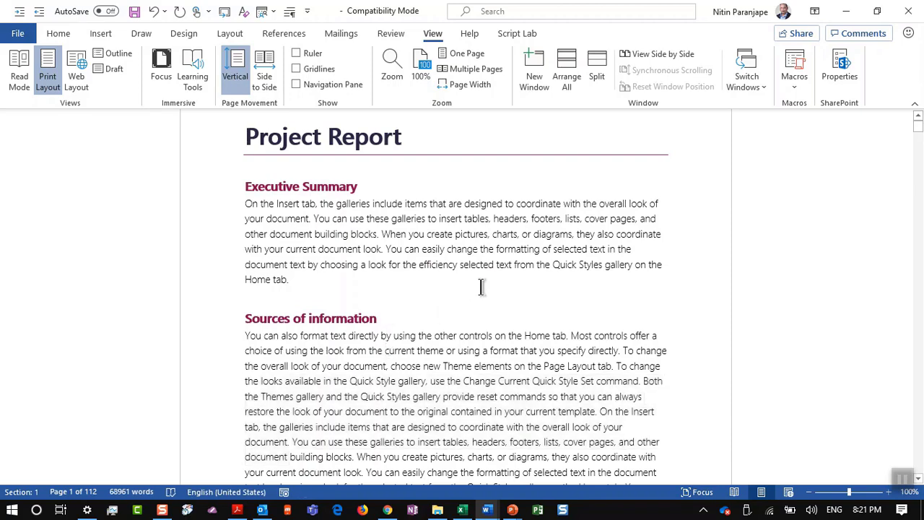
{"action": "key", "text": "ctrl+f"}
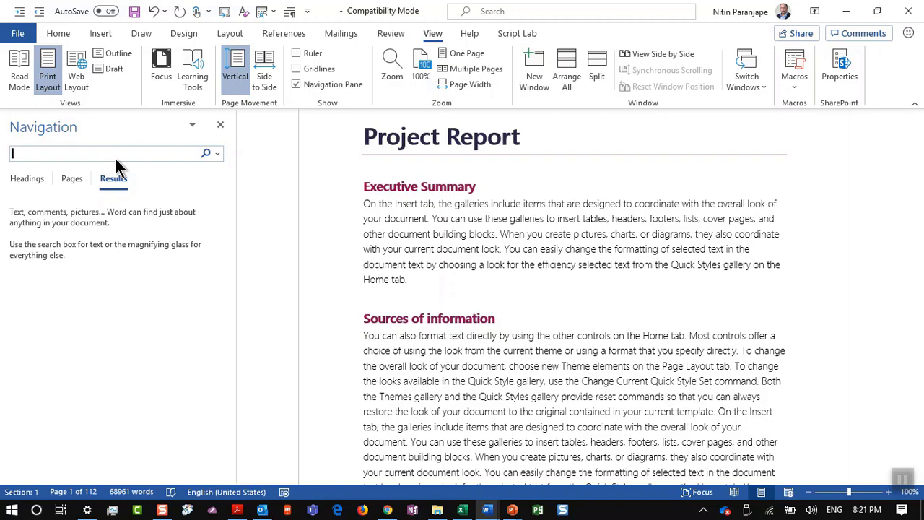
- Search for 'efficiency', jump to the fourth match on page 67, and show only matching pages
{"action": "type", "text": "efficiency"}
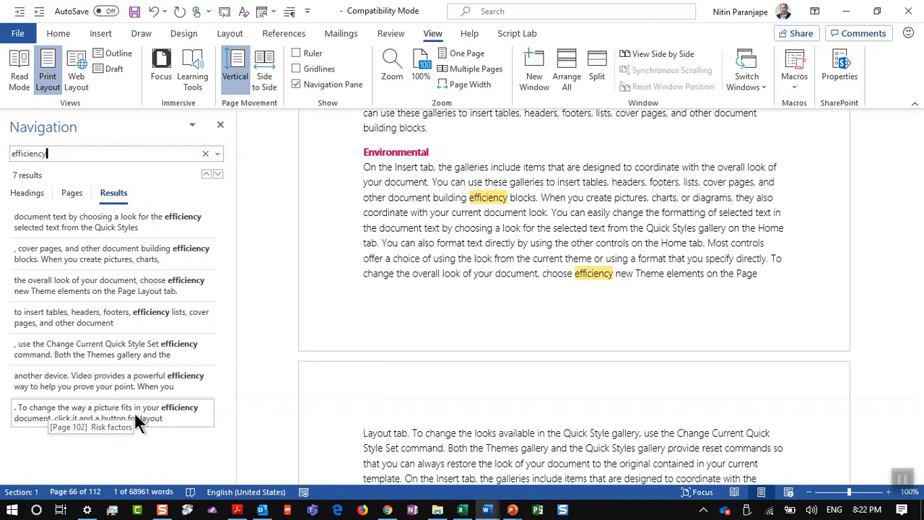
{"action": "left_click", "coordinate": [126, 329]}
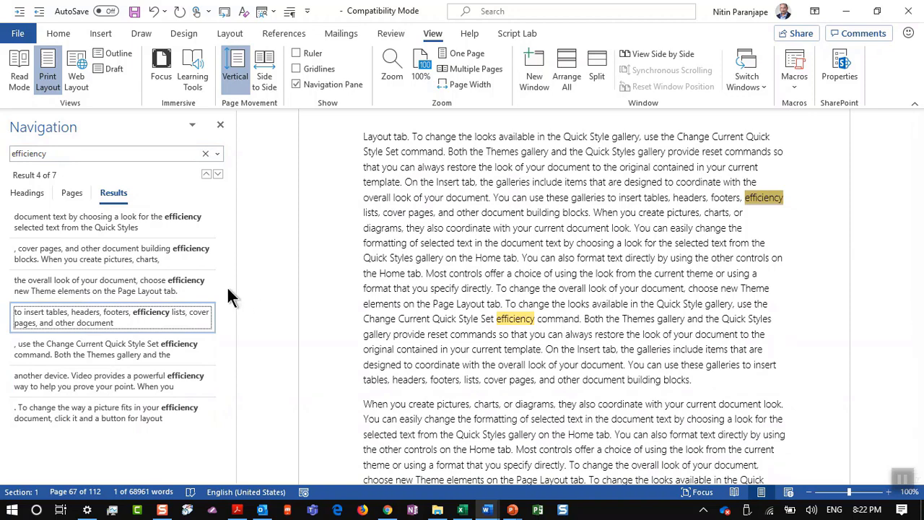
{"action": "left_click", "coordinate": [73, 199]}
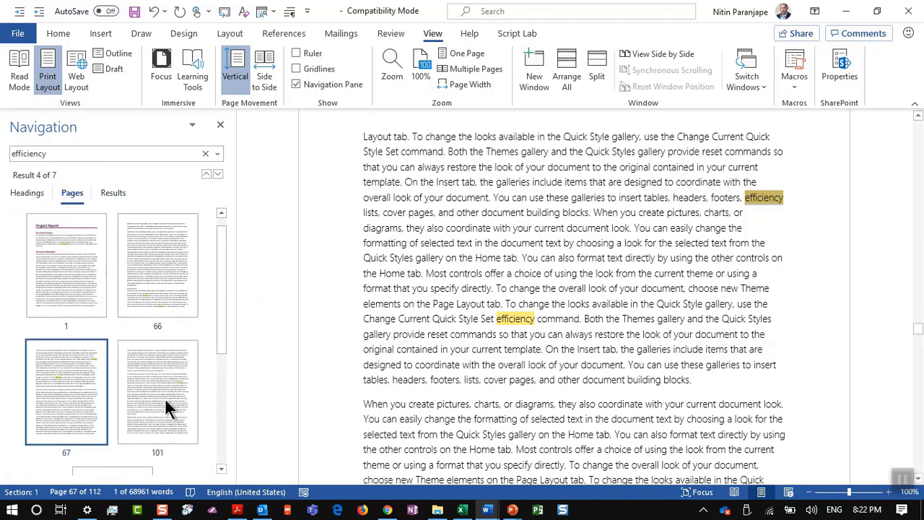
- Browse the matching page thumbnails, then show the headings with Executive Summary, Environmental and Risk factors marked
{"action": "scroll", "coordinate": [168, 390], "scroll_direction": "down", "scroll_amount": 3}
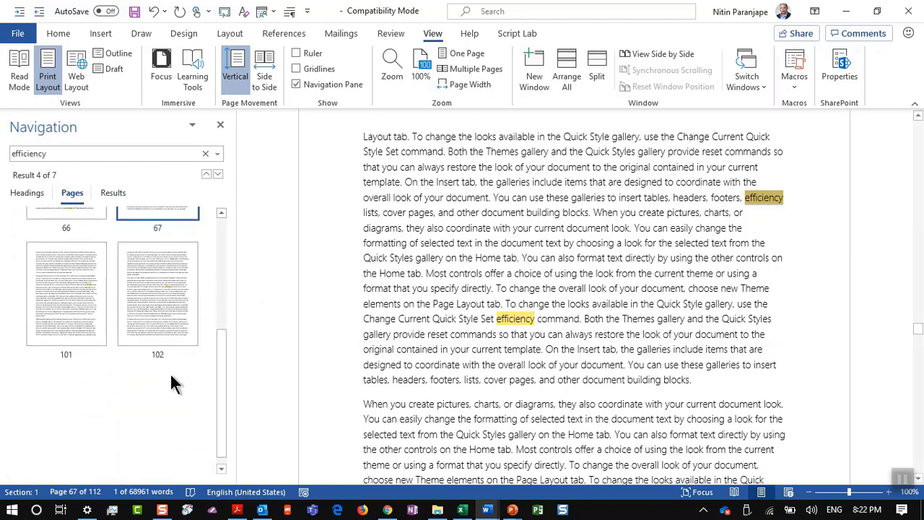
{"action": "left_click", "coordinate": [221, 308]}
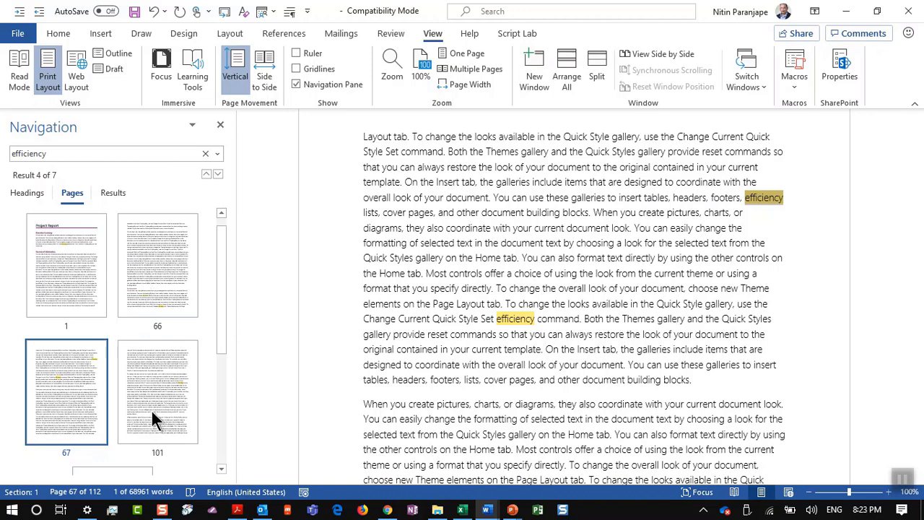
{"action": "scroll", "coordinate": [97, 321], "scroll_direction": "down", "scroll_amount": 3}
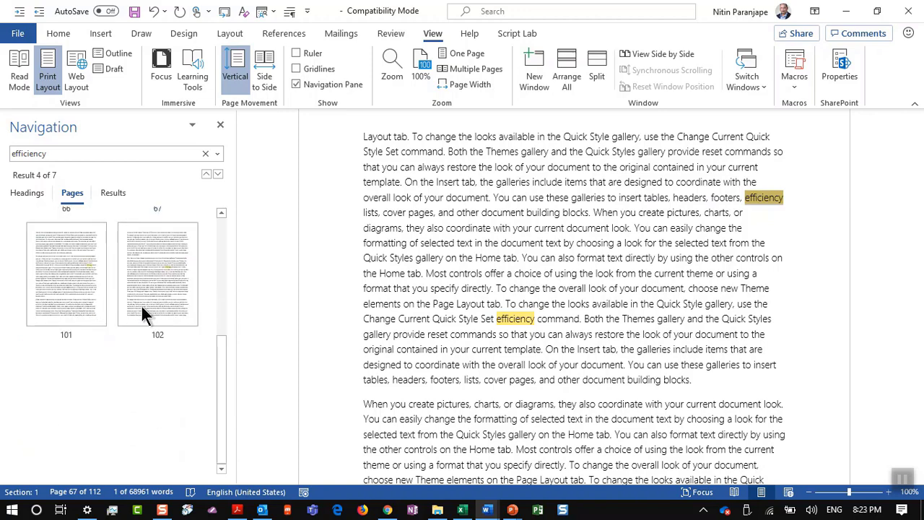
{"action": "left_click", "coordinate": [223, 299]}
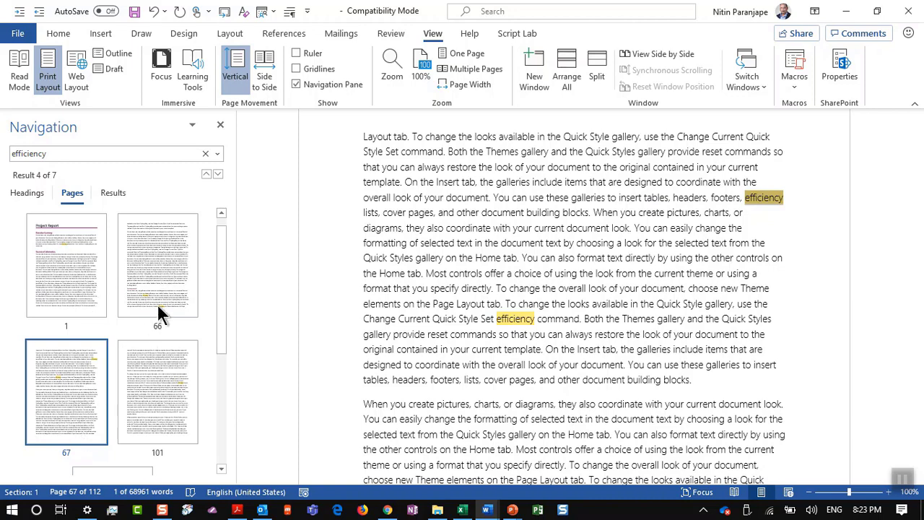
{"action": "left_click", "coordinate": [21, 198]}
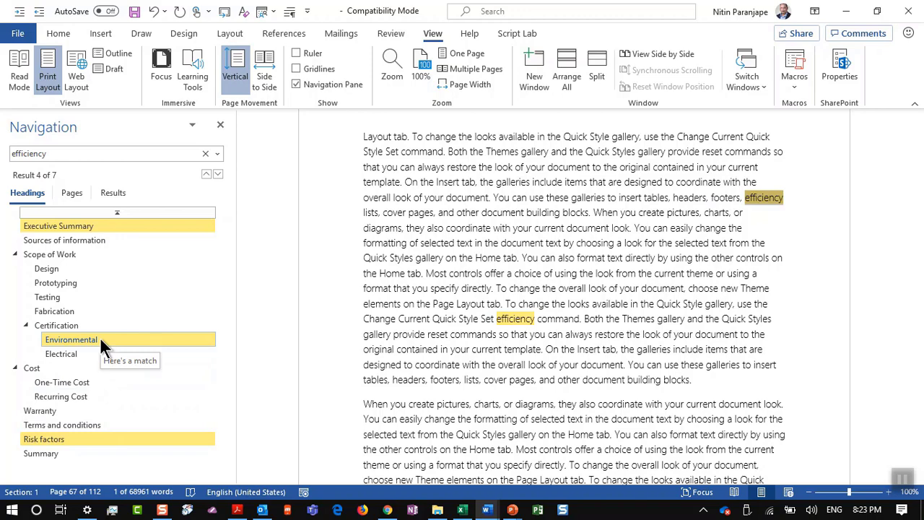
- Visit the Environmental and Risk factors sections, reaching the 'efficiency' match on page 101
{"action": "left_click", "coordinate": [99, 337]}
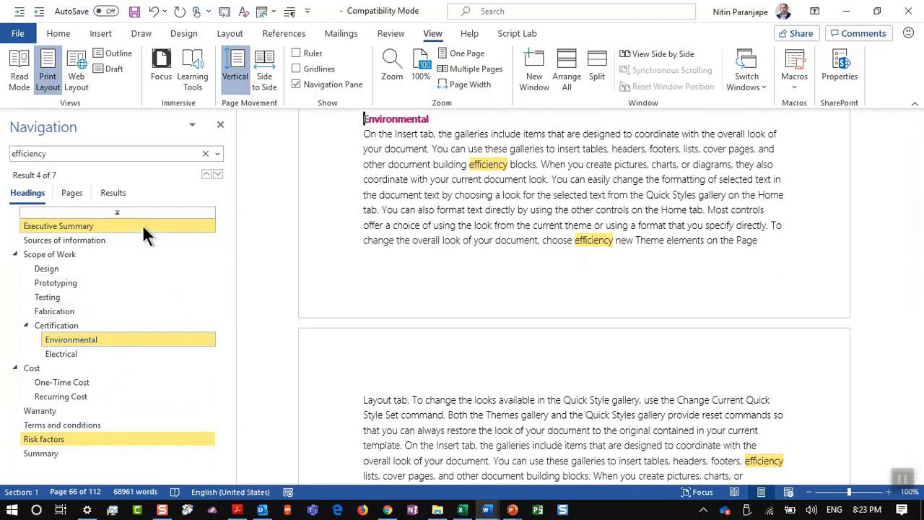
{"action": "left_click", "coordinate": [129, 433]}
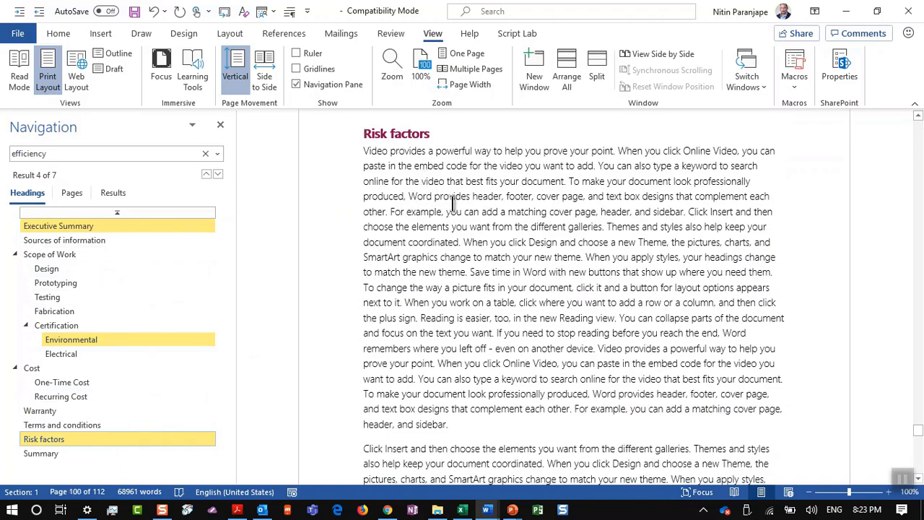
{"action": "scroll", "coordinate": [453, 204], "scroll_direction": "down", "scroll_amount": 8}
{"action": "scroll", "coordinate": [454, 204], "scroll_direction": "down", "scroll_amount": 7}
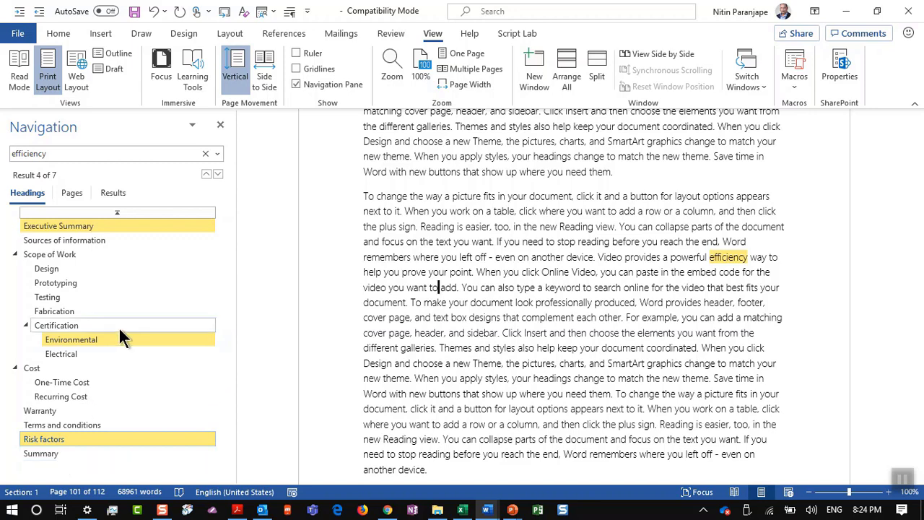
{"action": "left_click", "coordinate": [216, 154]}
- Switch the navigation search to tables and review them in the Pages, Results and Headings views
{"action": "left_click", "coordinate": [261, 288]}
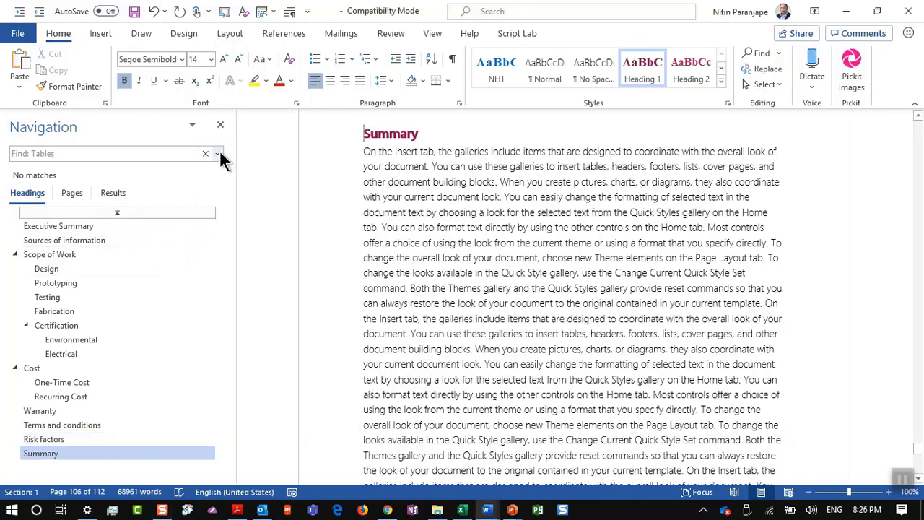
{"action": "left_click", "coordinate": [218, 153]}
{"action": "left_click", "coordinate": [249, 287]}
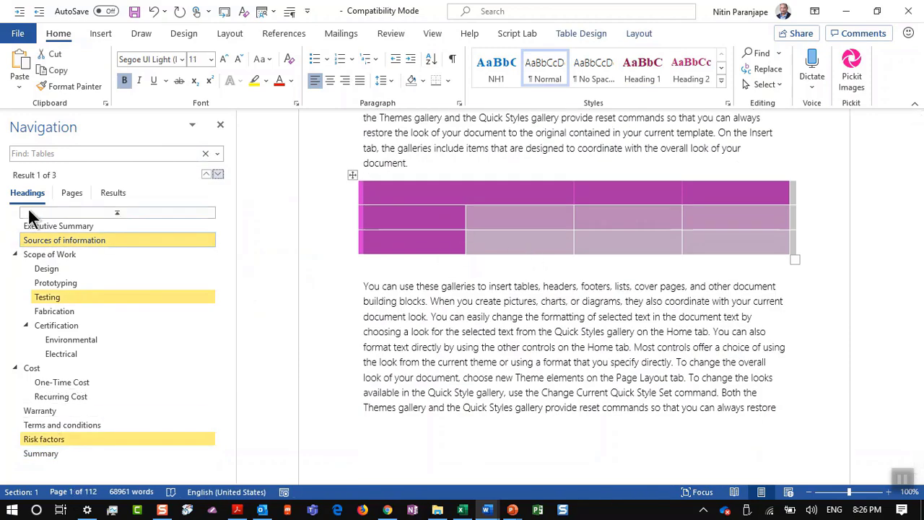
{"action": "left_click", "coordinate": [69, 193]}
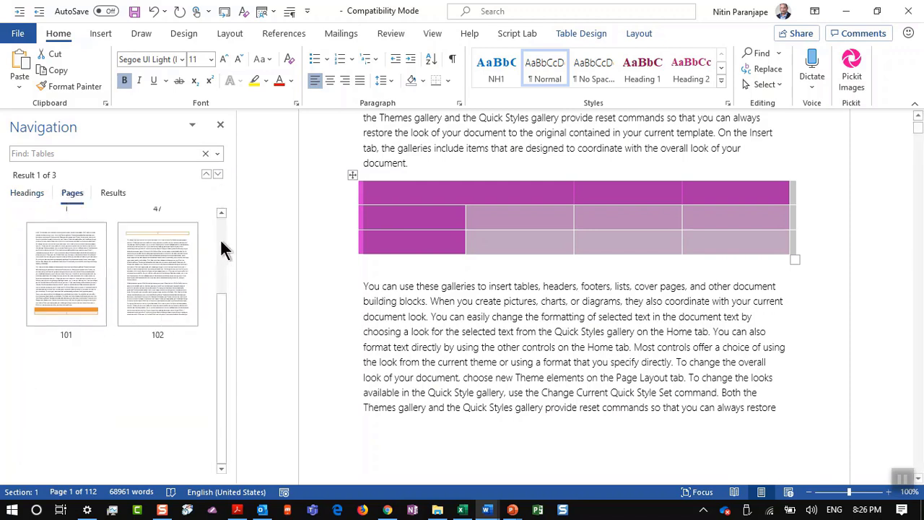
{"action": "left_click", "coordinate": [122, 195]}
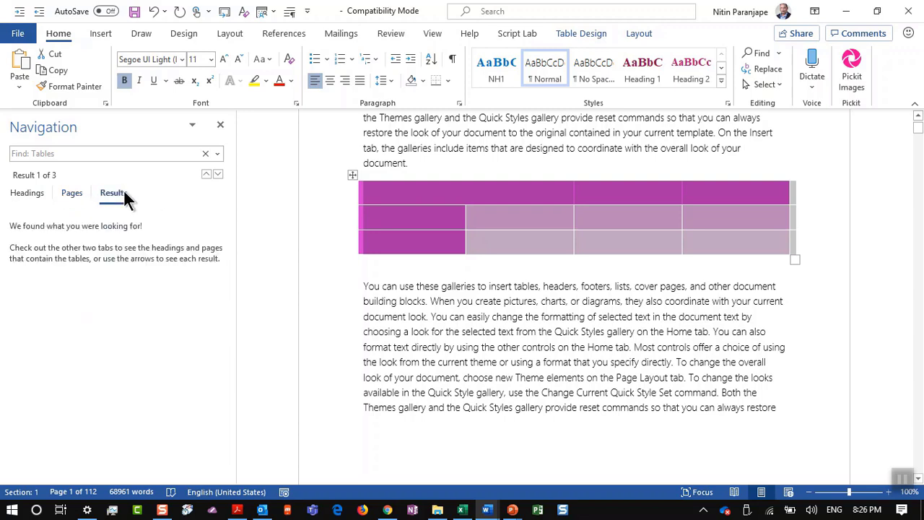
{"action": "left_click", "coordinate": [27, 195]}
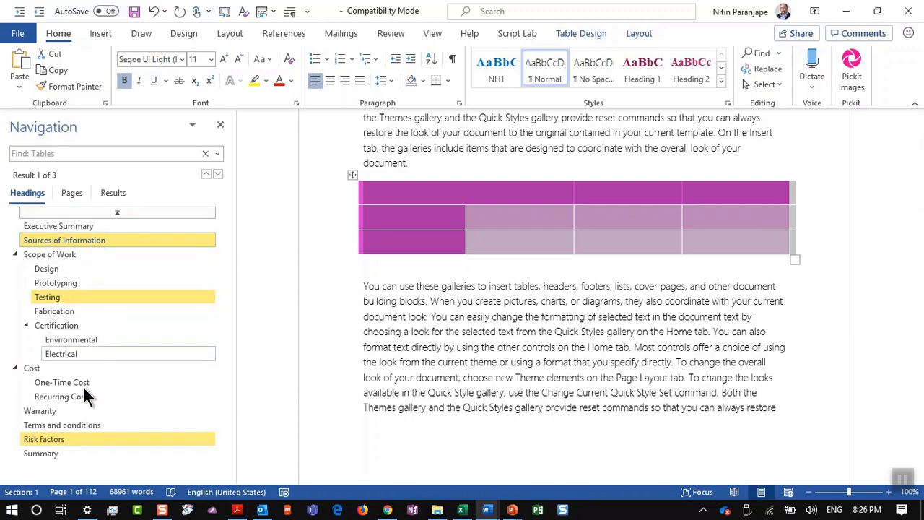
{"action": "left_click", "coordinate": [70, 193]}
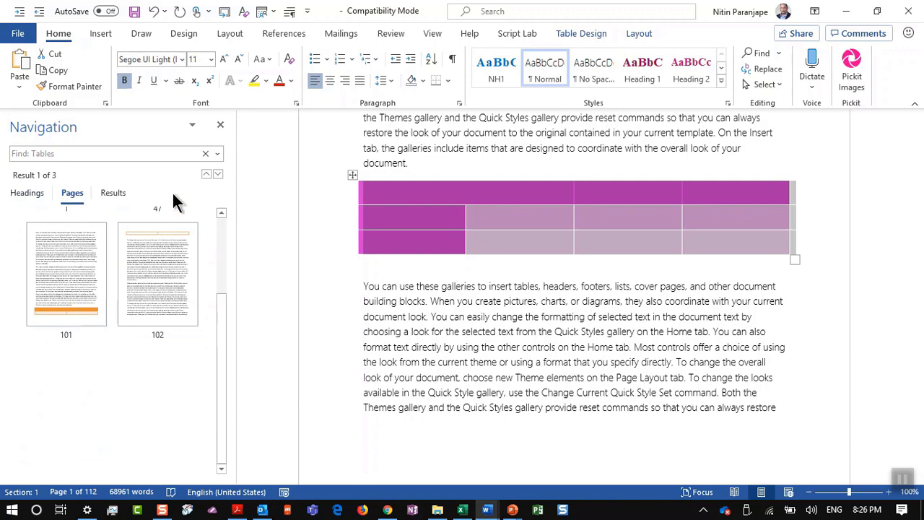
- Step back to table result 2 of 3, the Testing table on page 47
{"action": "left_click", "coordinate": [206, 175]}
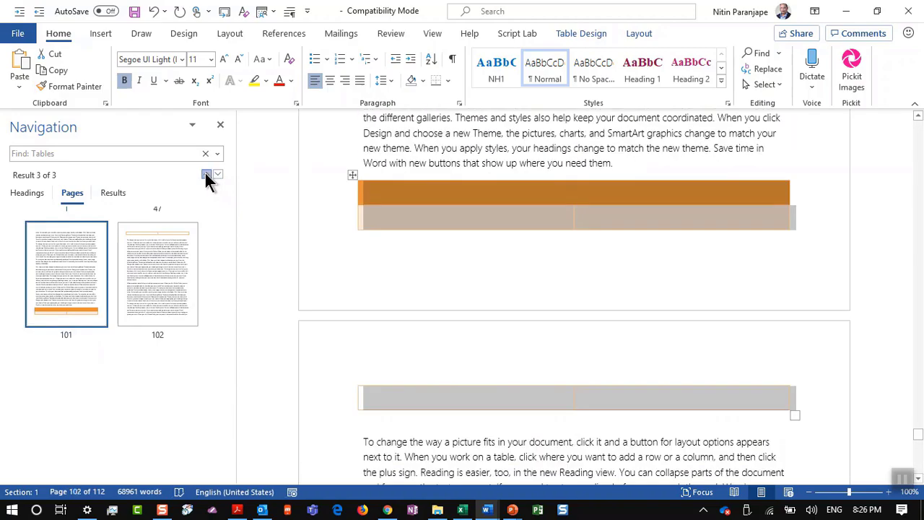
{"action": "left_click", "coordinate": [206, 177]}
{"action": "left_click", "coordinate": [206, 177]}
{"action": "left_click", "coordinate": [206, 176]}
{"action": "left_click", "coordinate": [206, 176]}
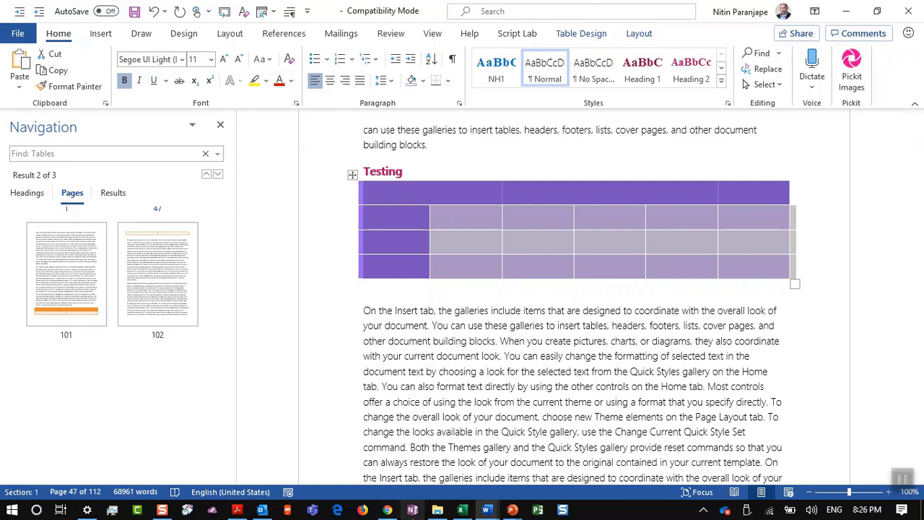
- Advance the course deck to slide 161, '98. Encrypt files with password', then return to the Word report
{"action": "mouse_move", "coordinate": [512, 510]}
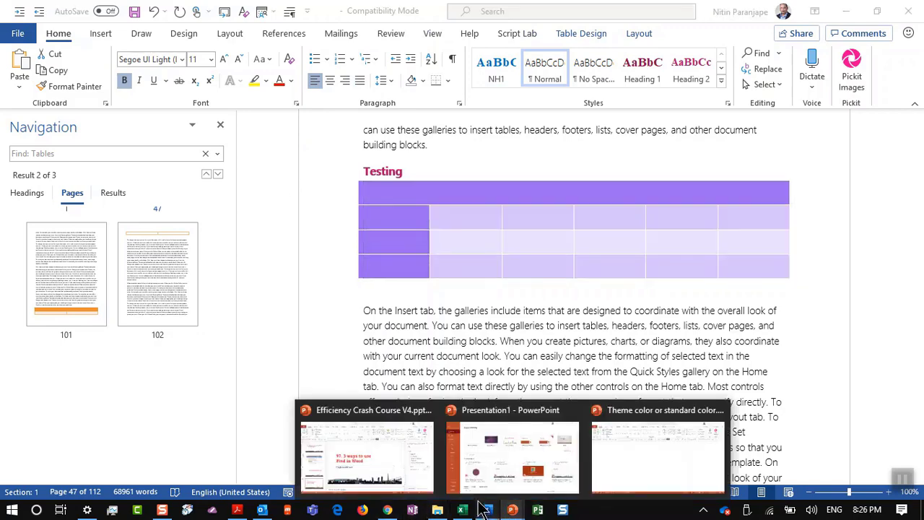
{"action": "left_click", "coordinate": [415, 477]}
{"action": "scroll", "coordinate": [158, 433], "scroll_direction": "down", "scroll_amount": 3}
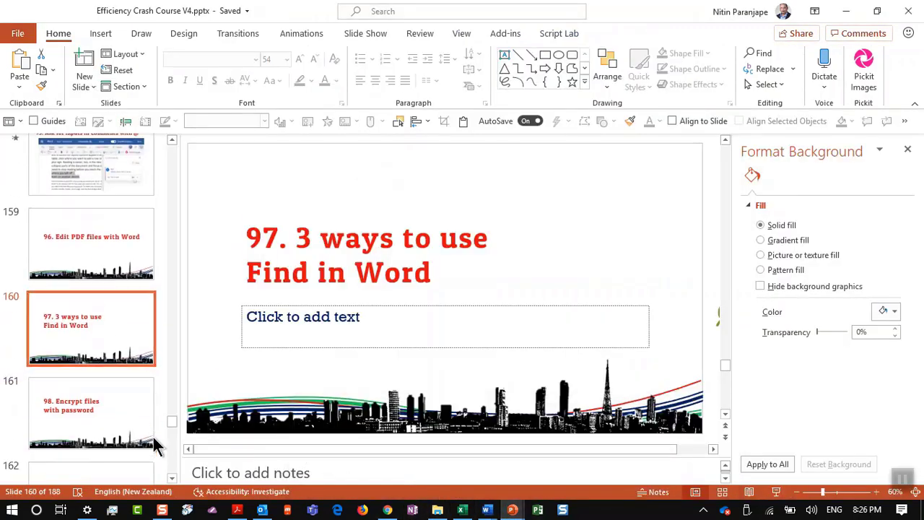
{"action": "left_click", "coordinate": [100, 398]}
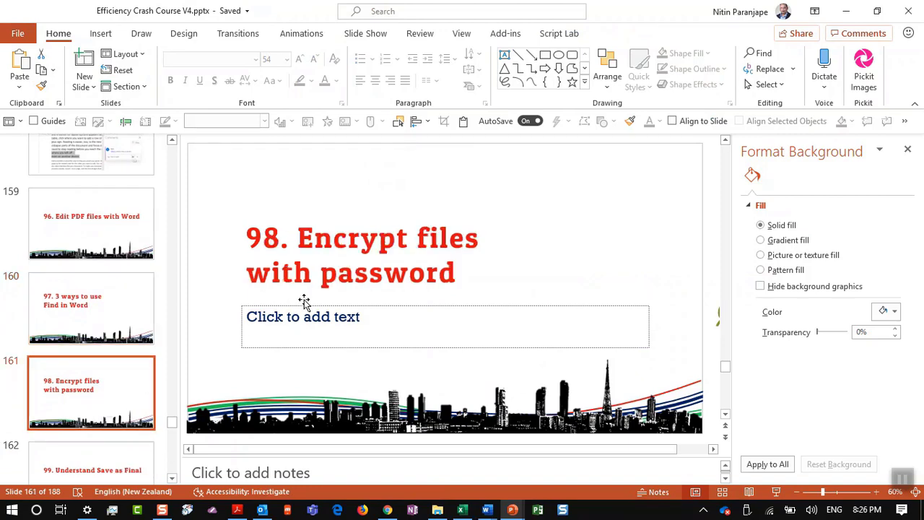
{"action": "left_click", "coordinate": [486, 509]}
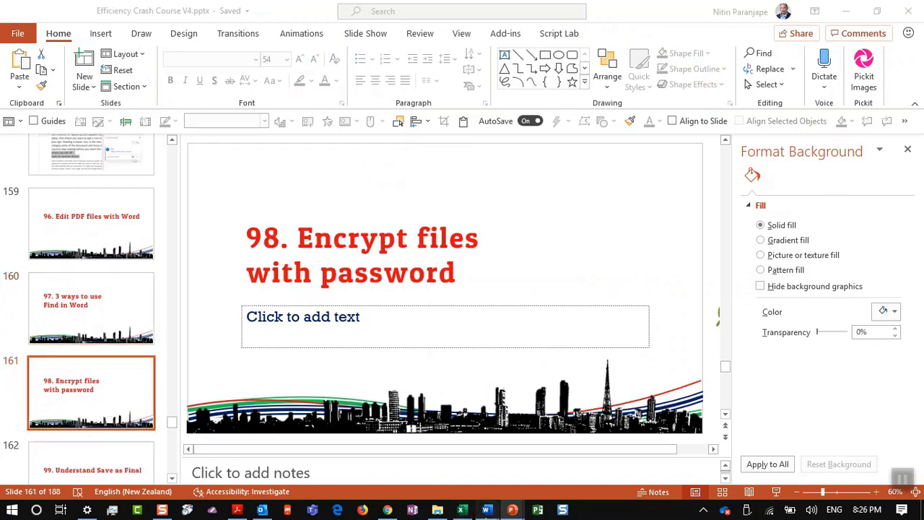
{"action": "left_click", "coordinate": [396, 477]}
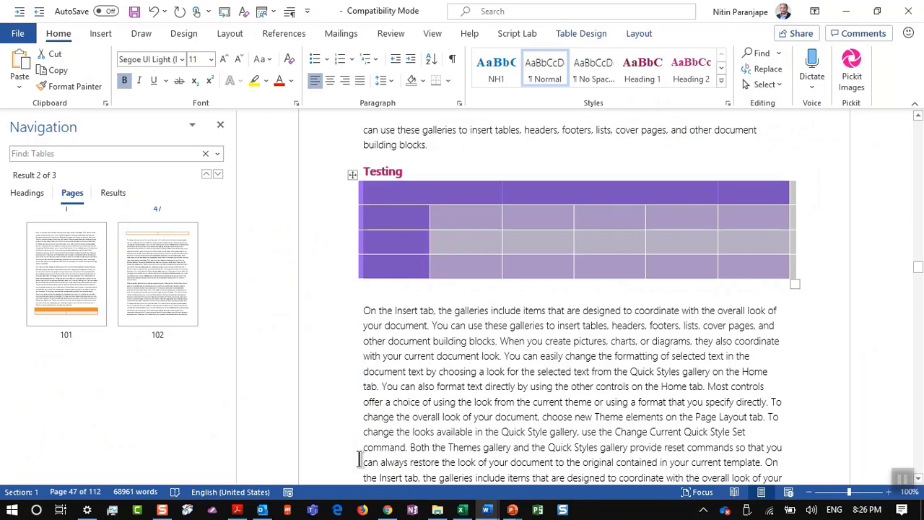
- Review the report's Protect Document options on the Info page, then switch back to PowerPoint
{"action": "key", "text": "alt+f"}
{"action": "key", "text": "a"}
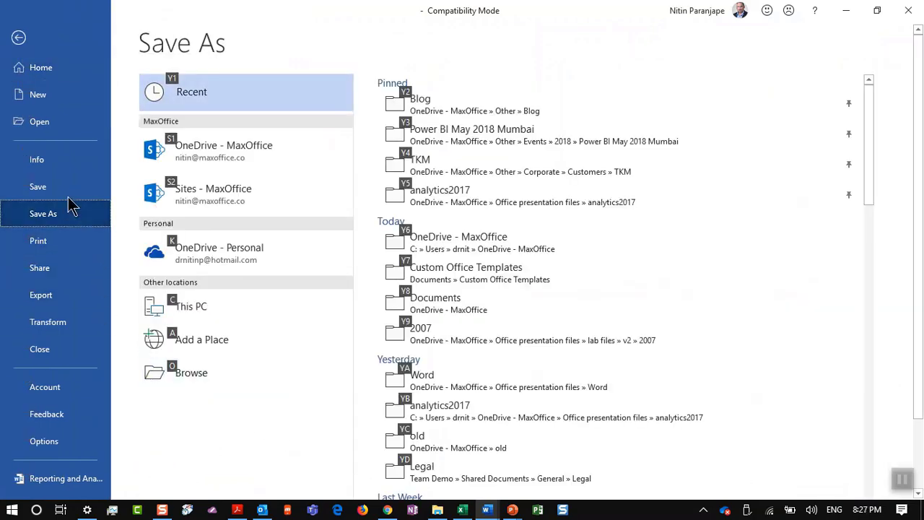
{"action": "left_click", "coordinate": [67, 165]}
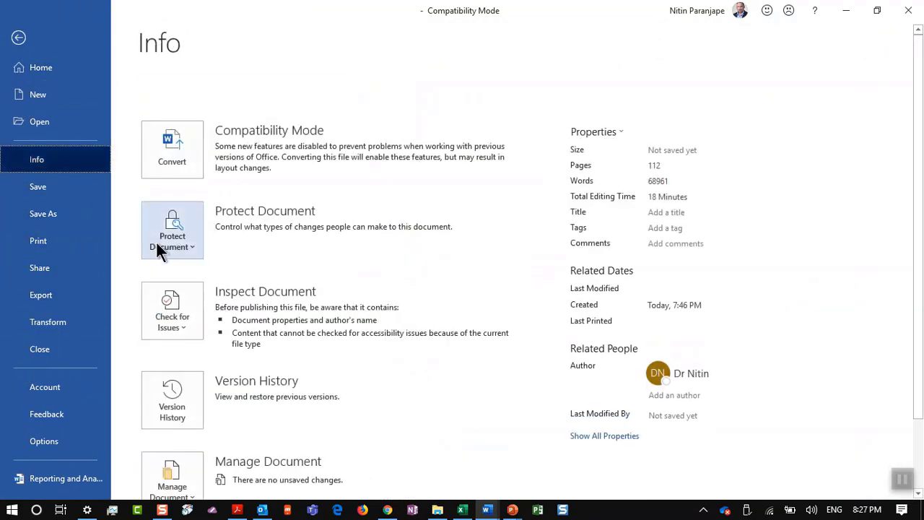
{"action": "left_click", "coordinate": [156, 242]}
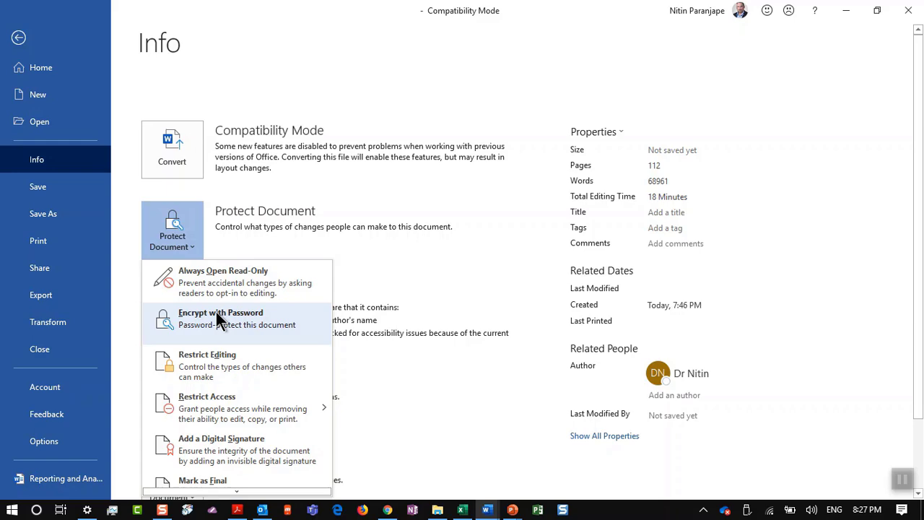
{"action": "key", "text": "Escape"}
{"action": "key", "text": "alt+Tab"}
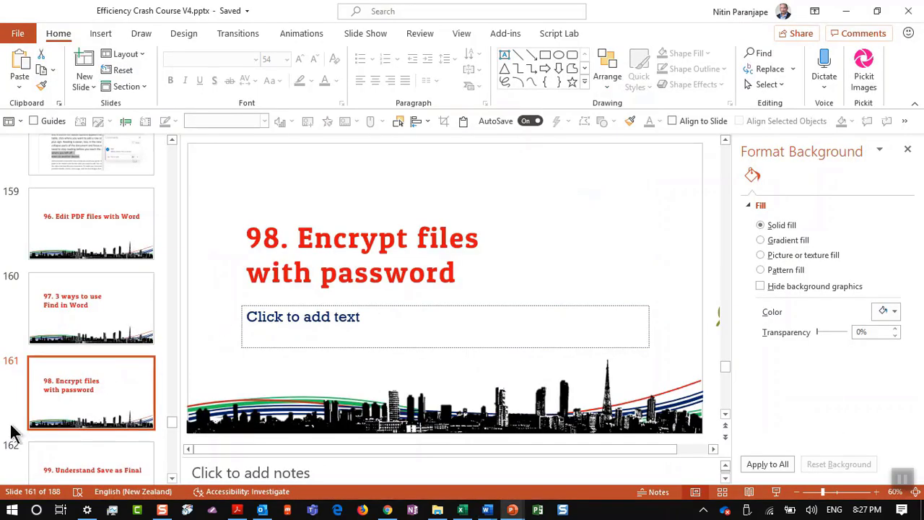
- Advance to slide 162, '99. Understand Save as Final', then return to Word with the navigation pane closed
{"action": "left_click", "coordinate": [88, 459]}
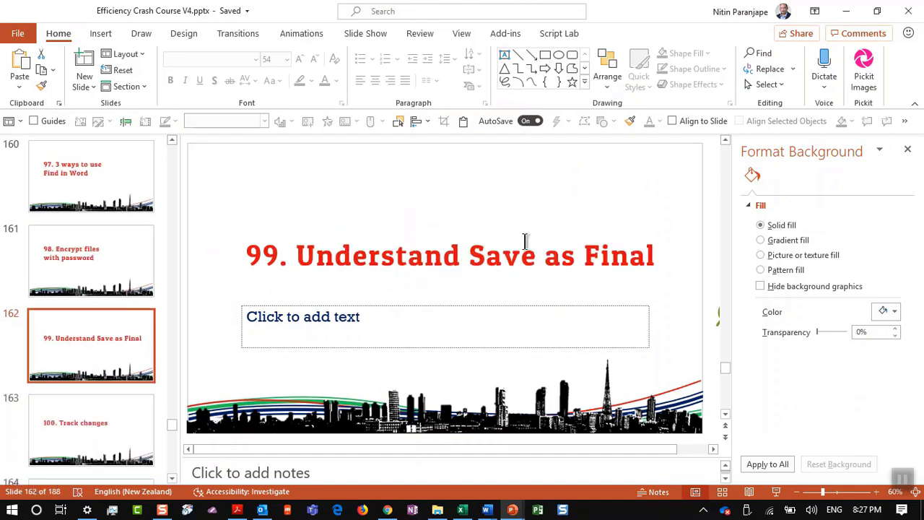
{"action": "key", "text": "alt+Tab"}
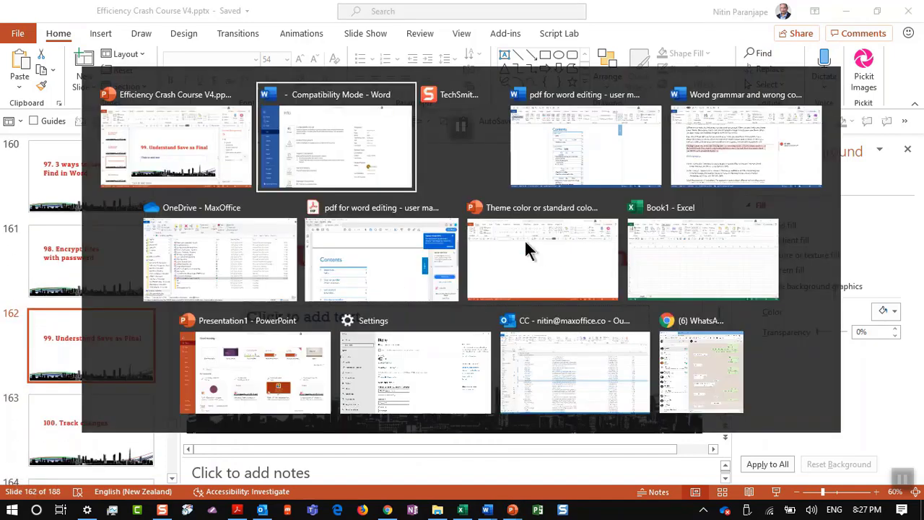
{"action": "key", "text": "Escape"}
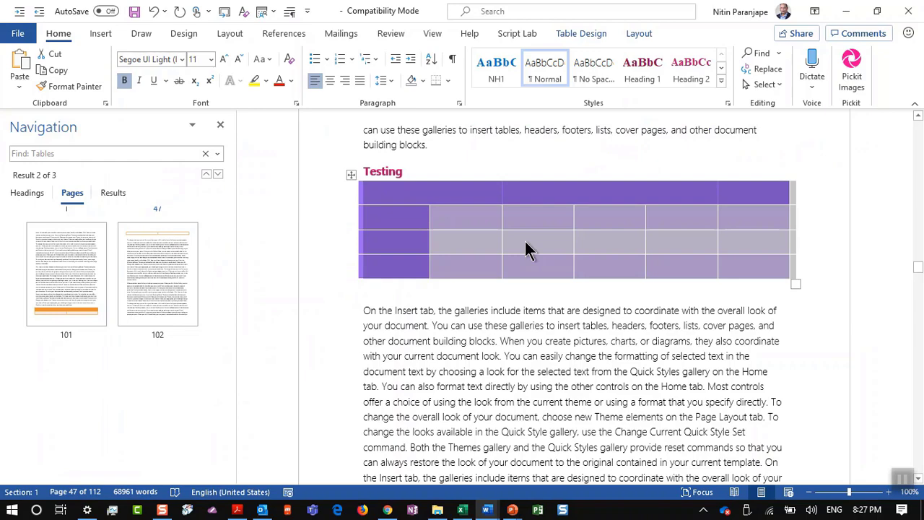
{"action": "left_click", "coordinate": [221, 124]}
- Place the cursor after the first paragraph and choose Mark as Final under Info > Protect Document
{"action": "key", "text": "ctrl+Home"}
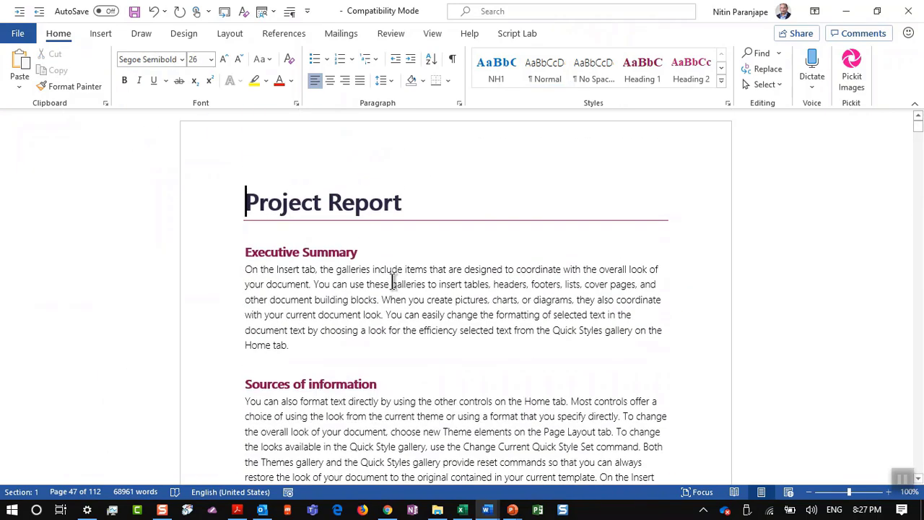
{"action": "left_click", "coordinate": [384, 340]}
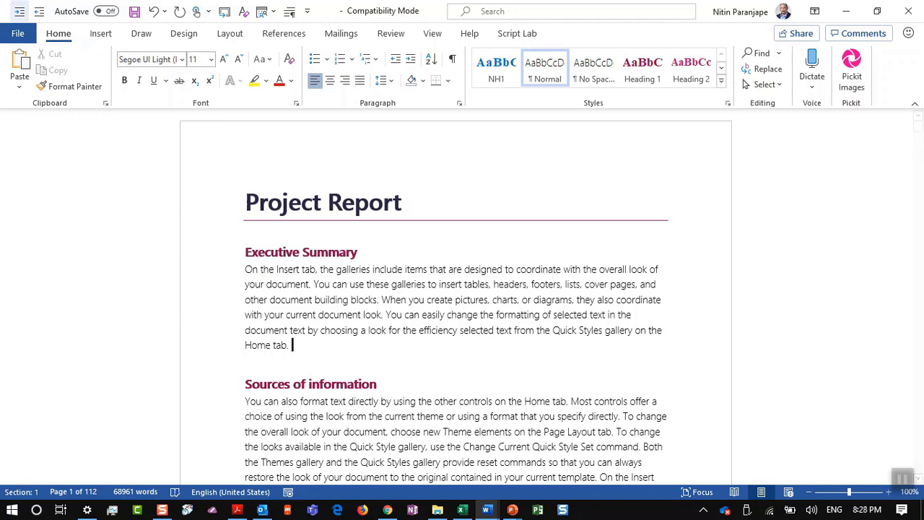
{"action": "left_click", "coordinate": [17, 33]}
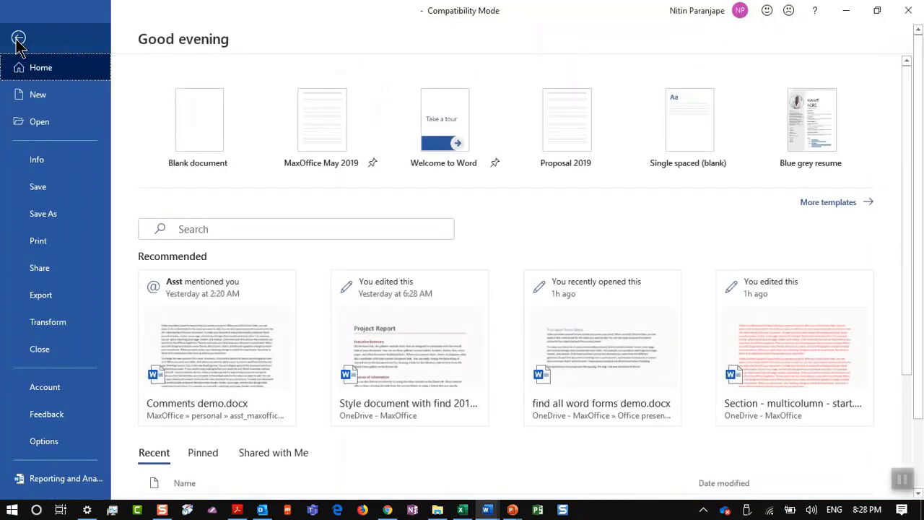
{"action": "left_click", "coordinate": [47, 166]}
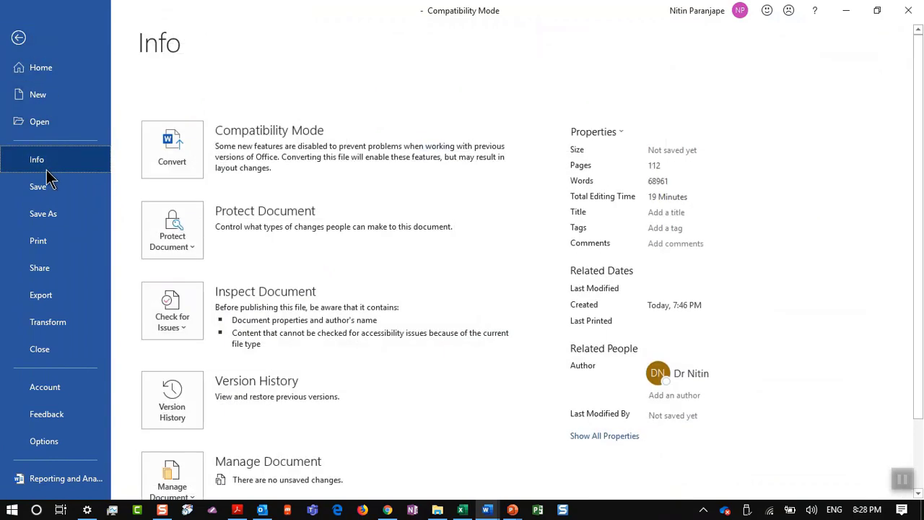
{"action": "left_click", "coordinate": [151, 229]}
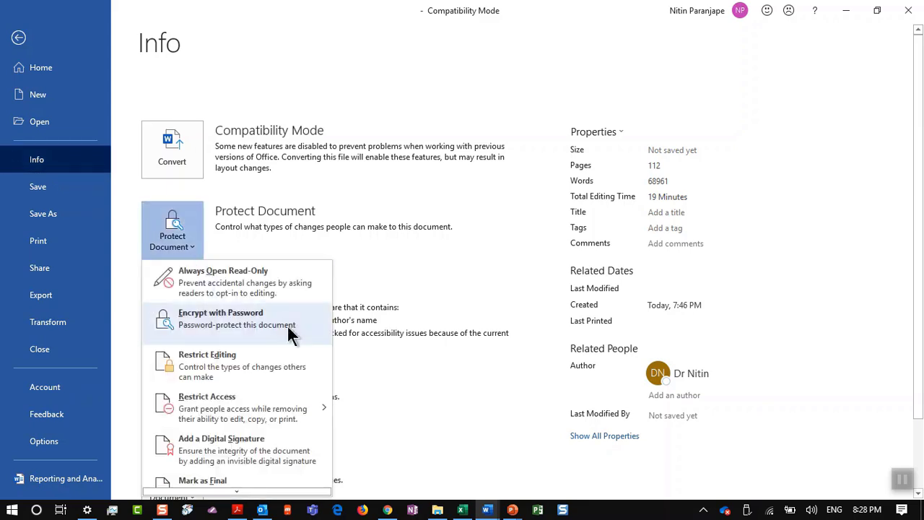
{"action": "scroll", "coordinate": [319, 346], "scroll_direction": "down", "scroll_amount": 1}
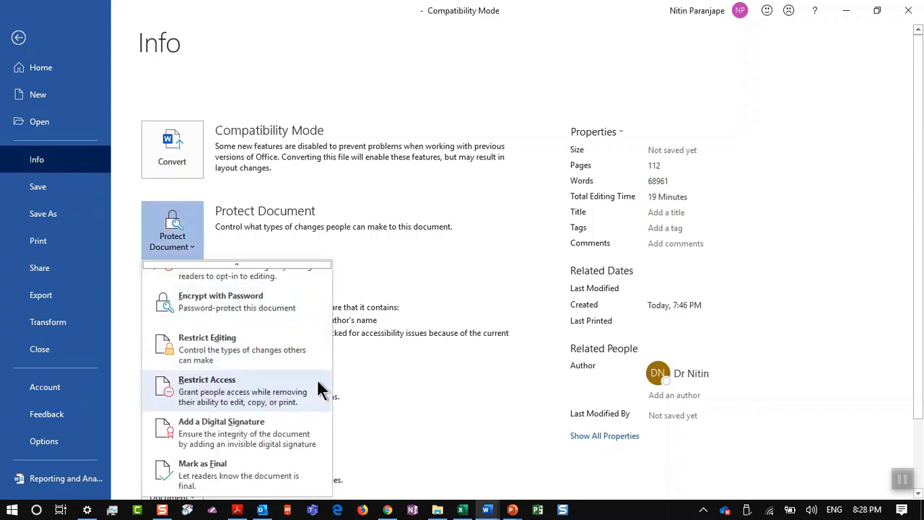
{"action": "left_click", "coordinate": [265, 487]}
- Confirm marking as final, saving the report as 'ffdsaf' and accepting the format upgrade
{"action": "left_click", "coordinate": [439, 294]}
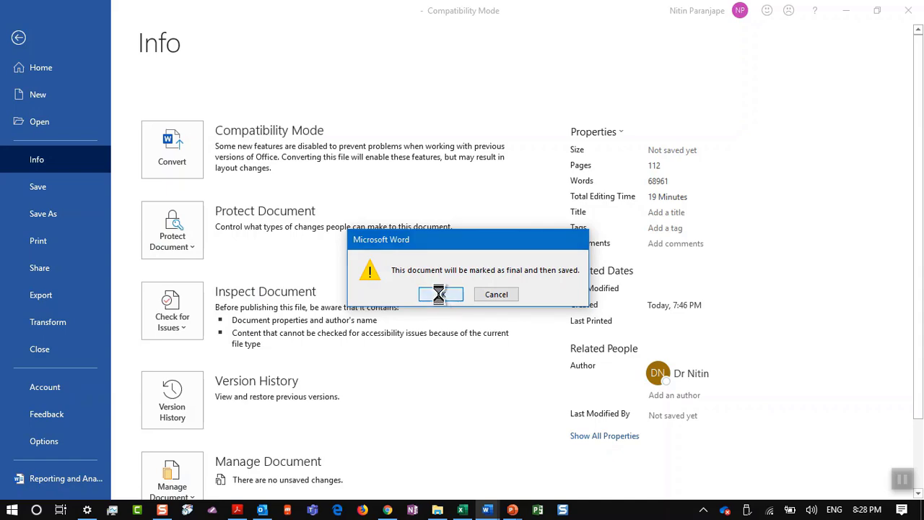
{"action": "type", "text": "ffdsaf"}
{"action": "left_click", "coordinate": [498, 435]}
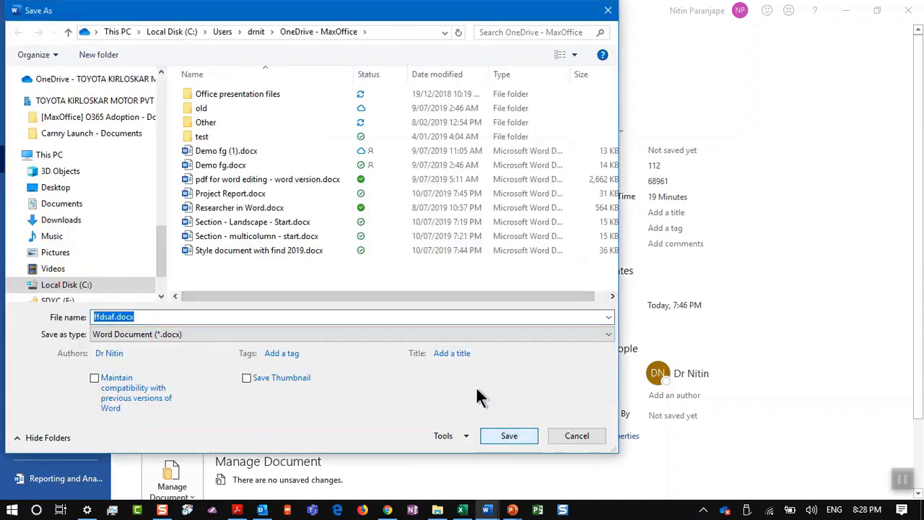
{"action": "left_click", "coordinate": [489, 438]}
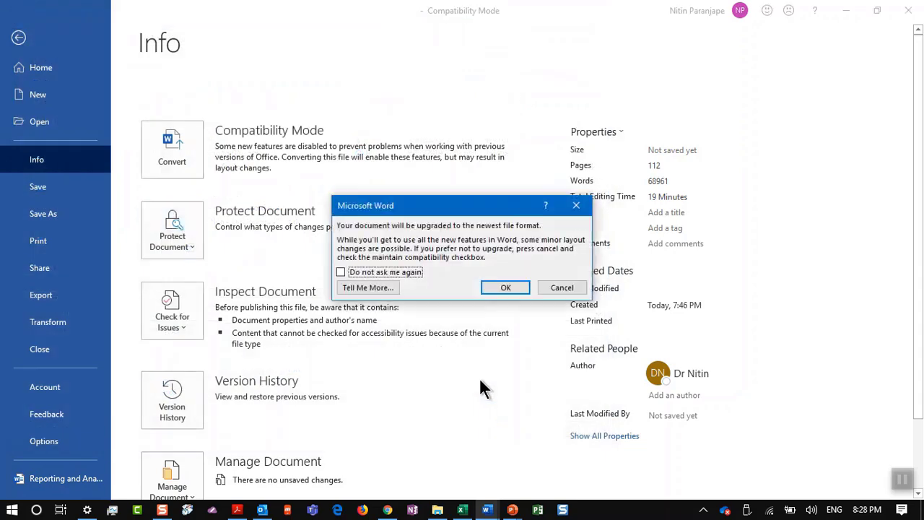
{"action": "left_click", "coordinate": [505, 288]}
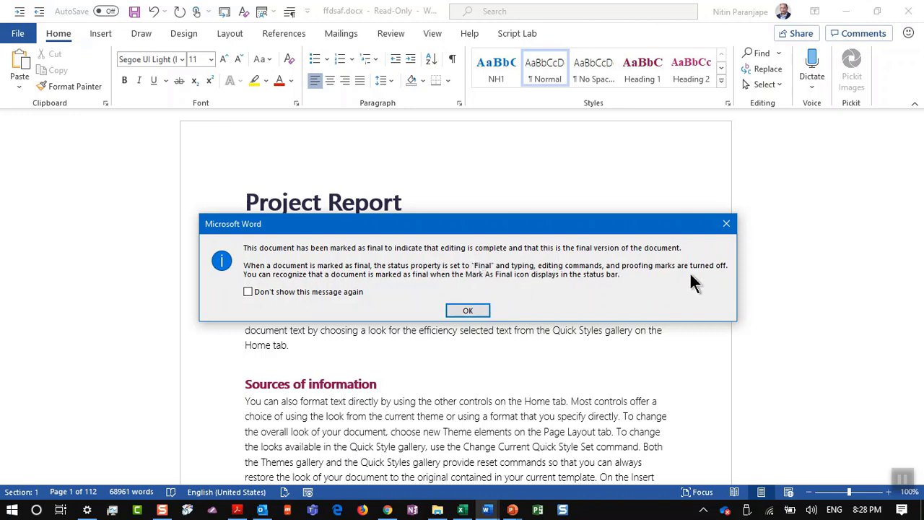
{"action": "left_click", "coordinate": [481, 314]}
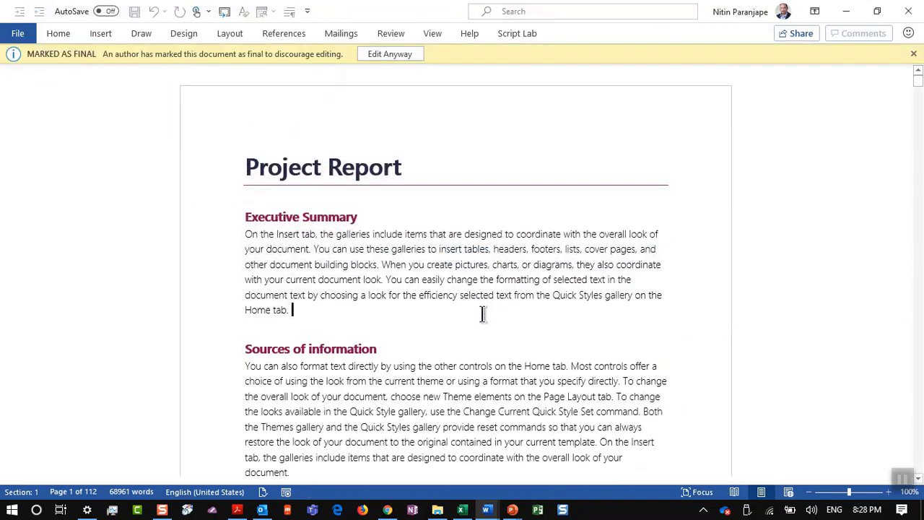
- Pin the ribbon and check that the Home and Insert commands are disabled
{"action": "left_click", "coordinate": [69, 31]}
{"action": "left_click", "coordinate": [69, 26]}
{"action": "left_click", "coordinate": [98, 35]}
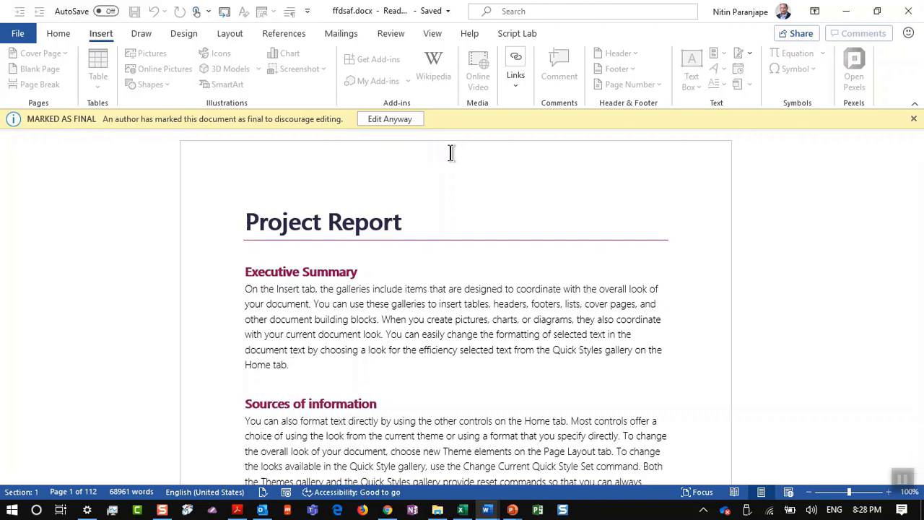
- Choose Edit Anyway on the MARKED AS FINAL bar to make the report editable
{"action": "left_click", "coordinate": [393, 120]}
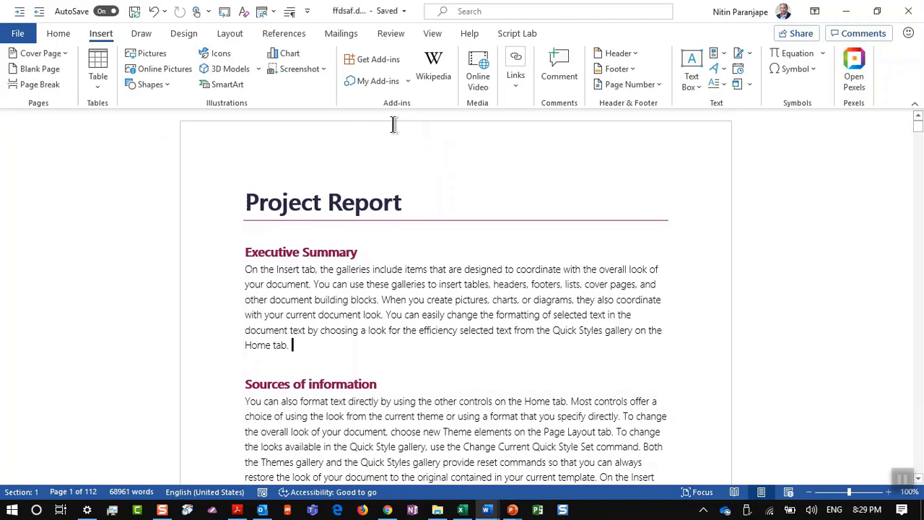
- Select slide 163 '100. Track changes' in PowerPoint, then show the Review ribbon in Word's report
{"action": "key", "text": "alt+Tab"}
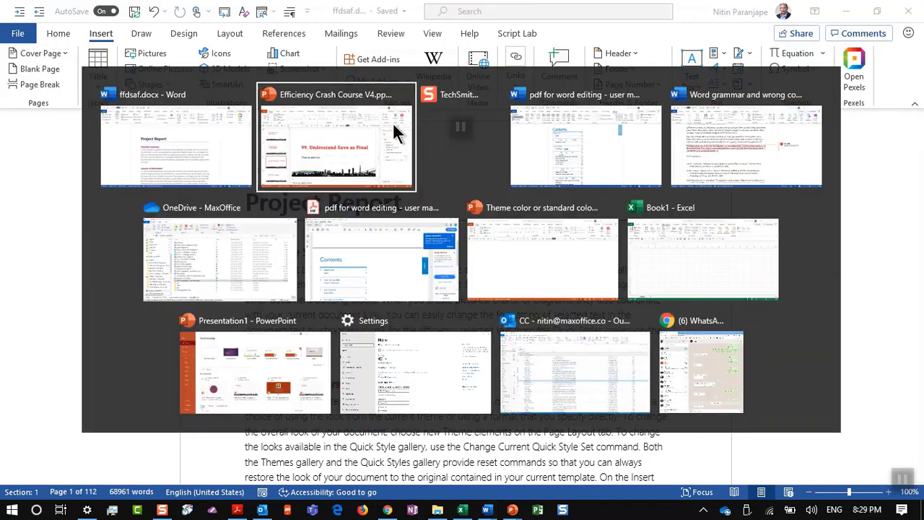
{"action": "left_click", "coordinate": [70, 422]}
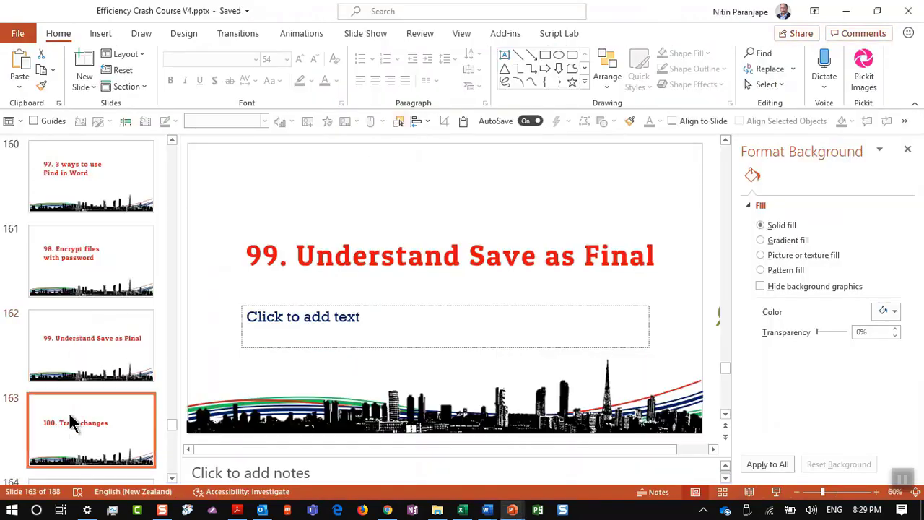
{"action": "key", "text": "alt+Tab"}
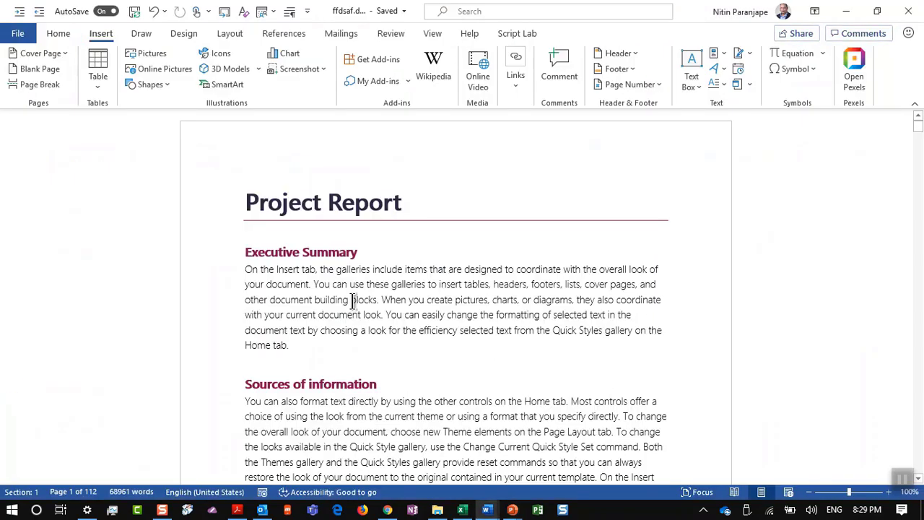
{"action": "scroll", "coordinate": [350, 302], "scroll_direction": "down", "scroll_amount": 1}
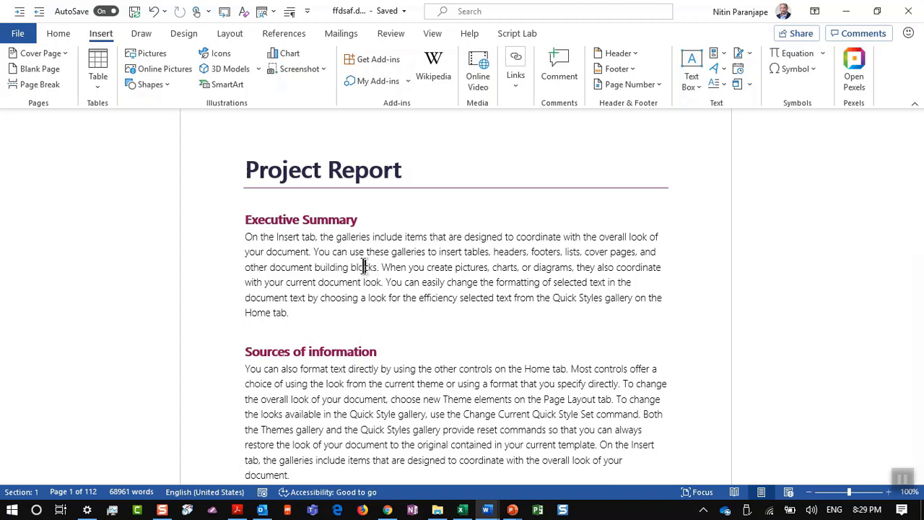
{"action": "left_click", "coordinate": [397, 35]}
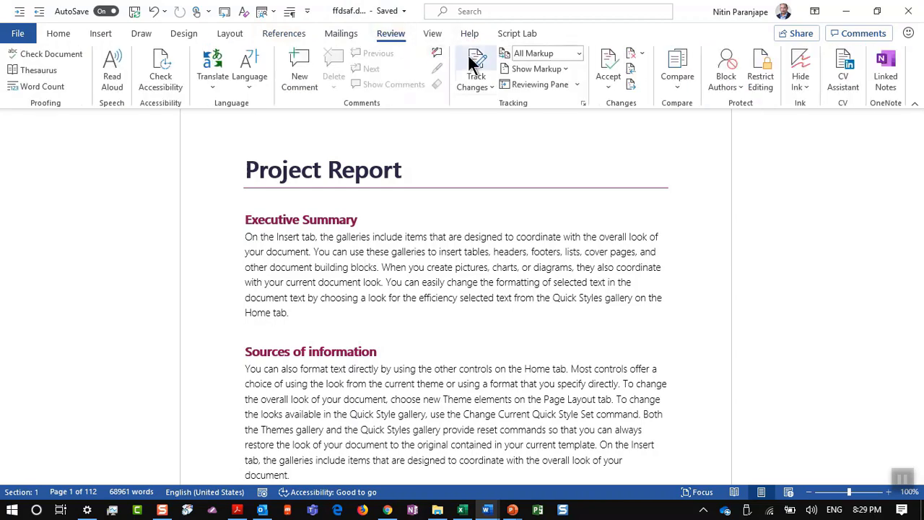
- Turn on Track Changes and replace 'blocks' with 'New item' as a tracked edit
{"action": "left_click", "coordinate": [474, 63]}
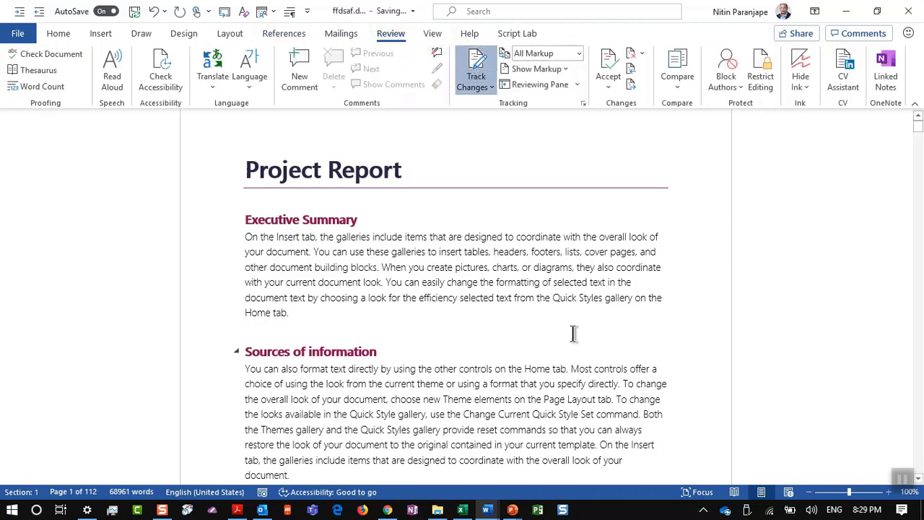
{"action": "type", "text": "dsfdds"}
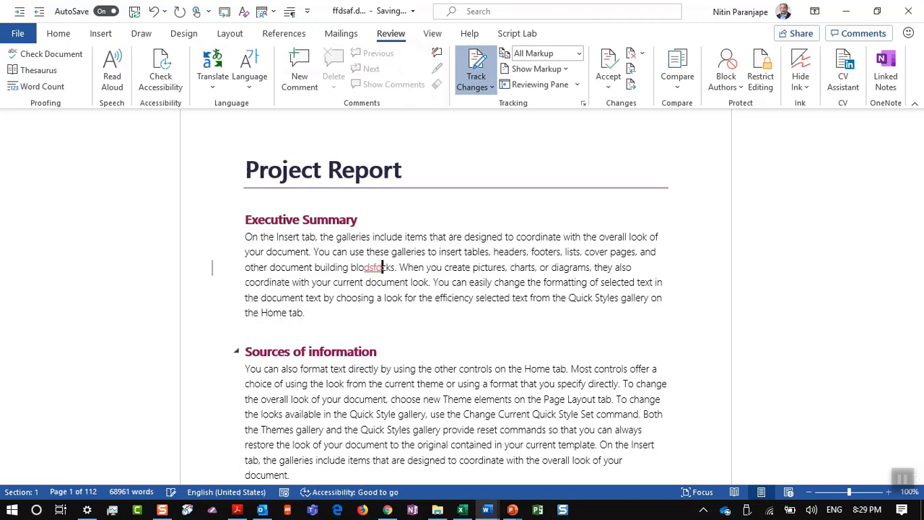
{"action": "key", "text": "ctrl+BackSpace"}
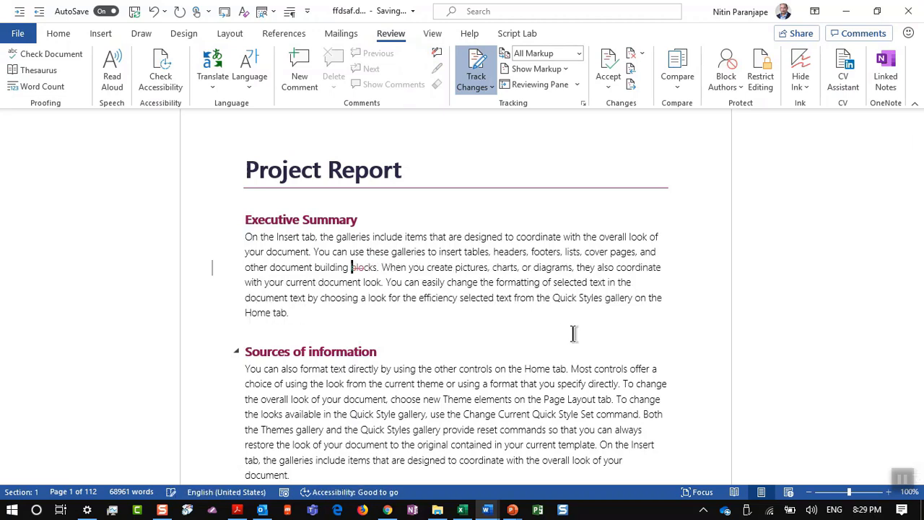
{"action": "key", "text": "Delete"}
{"action": "key", "text": "Delete"}
{"action": "key", "text": "Delete"}
{"action": "key", "text": "Delete"}
{"action": "key", "text": "Delete"}
{"action": "key", "text": "Delete"}
{"action": "type", "text": "New item"}
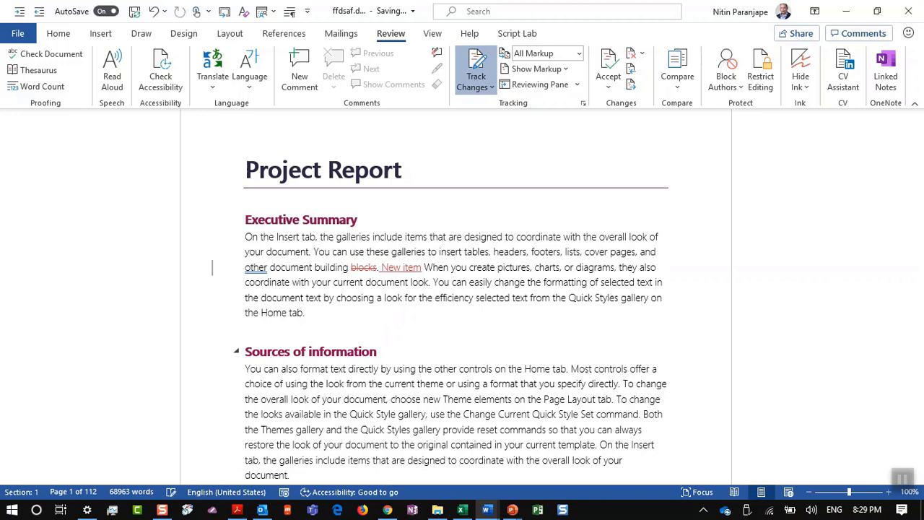
{"action": "scroll", "coordinate": [569, 332], "scroll_direction": "down", "scroll_amount": 1}
{"action": "scroll", "coordinate": [570, 331], "scroll_direction": "down", "scroll_amount": 1}
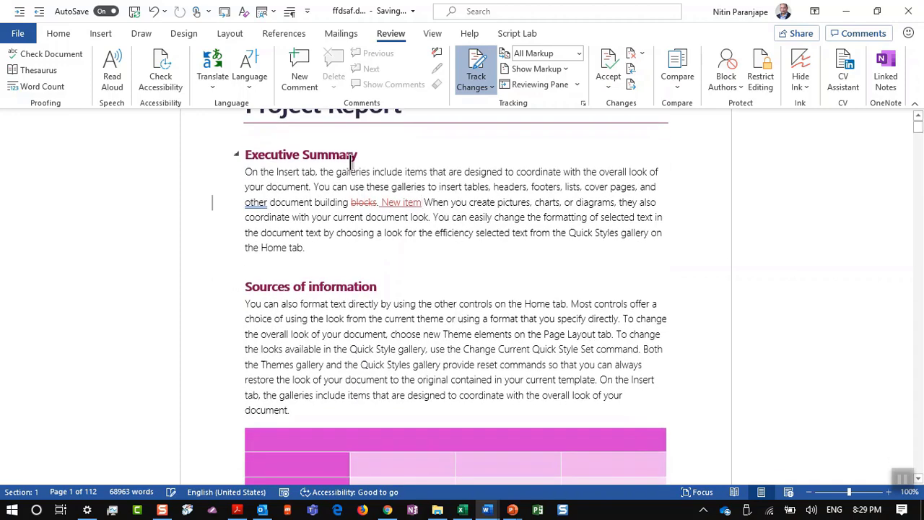
- Toggle the markup view, then delete the end of the Sources of information paragraph as tracked
{"action": "left_click", "coordinate": [212, 205]}
{"action": "left_click", "coordinate": [212, 206]}
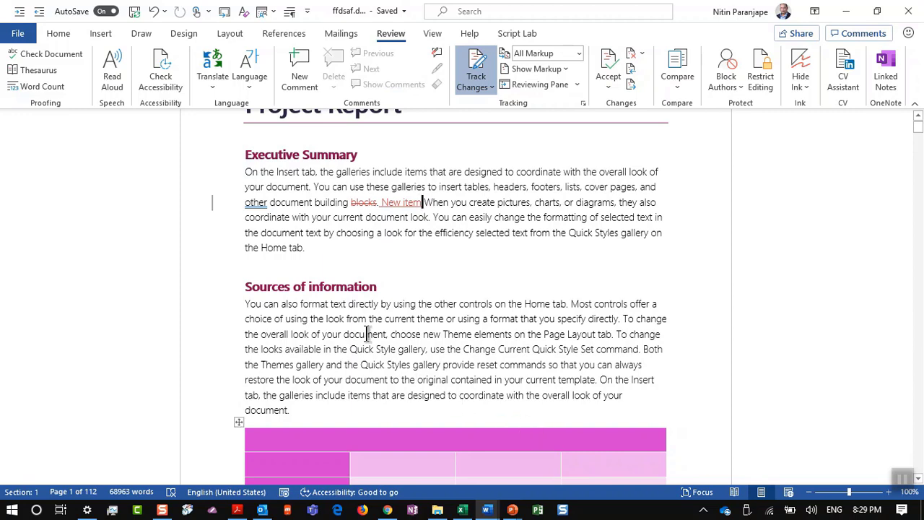
{"action": "left_click_drag", "start_coordinate": [374, 349], "coordinate": [469, 413]}
{"action": "key", "text": "Delete"}
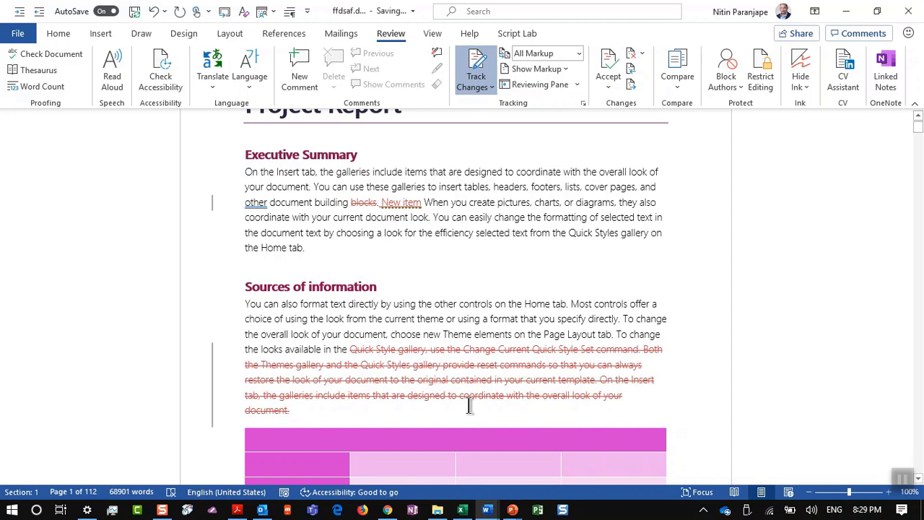
{"action": "mouse_move", "coordinate": [439, 366]}
- Turn off Track Changes and undo the stray test typing 'fdsfsdfsd'
{"action": "left_click", "coordinate": [481, 89]}
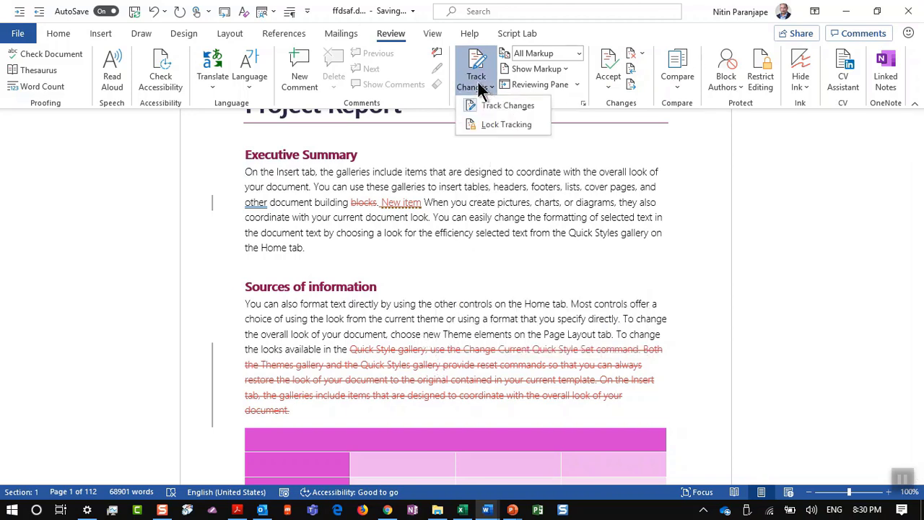
{"action": "left_click", "coordinate": [486, 85]}
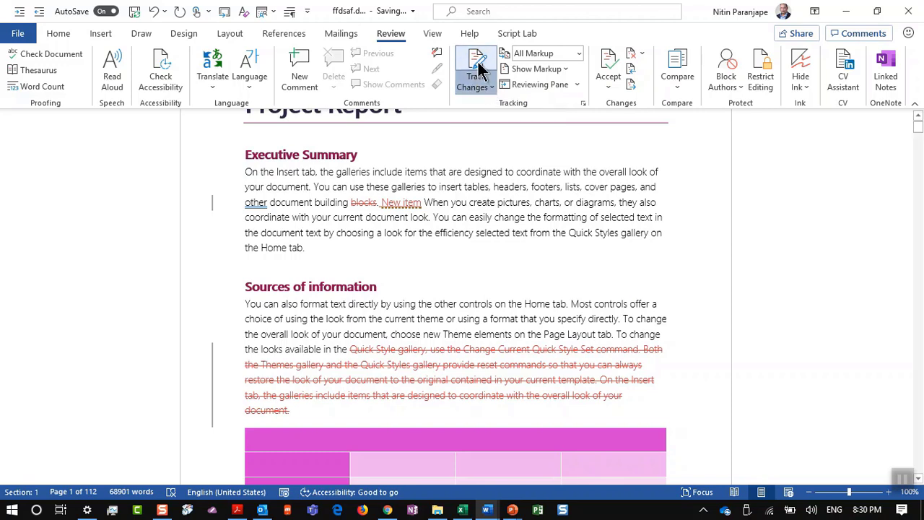
{"action": "left_click", "coordinate": [476, 69]}
{"action": "left_click", "coordinate": [479, 216]}
{"action": "type", "text": "fdsfsdfsd"}
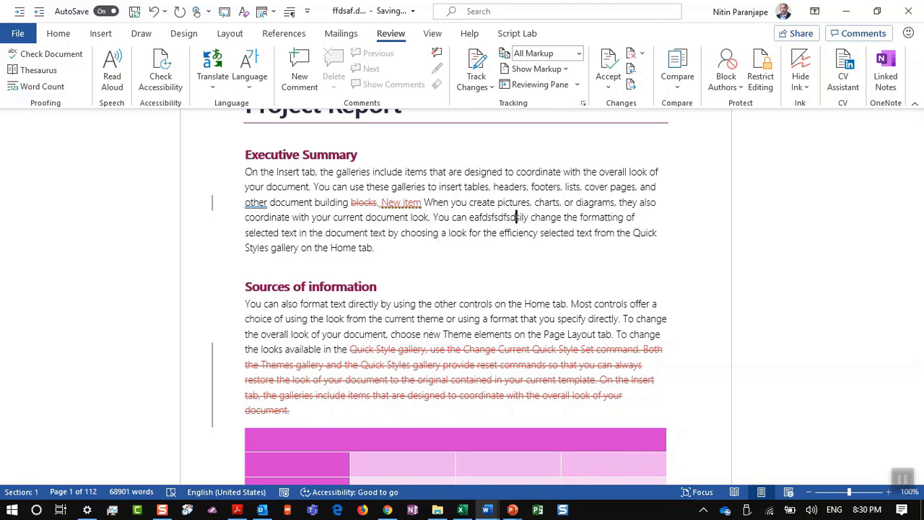
{"action": "key", "text": "ctrl+z"}
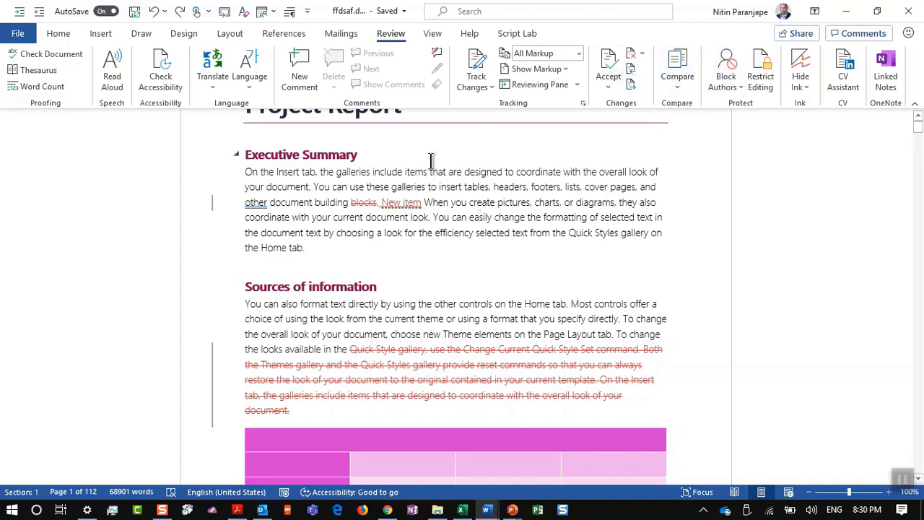
- From the report's start, accept the tracked 'blocks' deletion and the 'New item' insertion
{"action": "scroll", "coordinate": [431, 161], "scroll_direction": "up", "scroll_amount": 3}
{"action": "key", "text": "alt+j"}
{"action": "key", "text": "i"}
{"action": "key", "text": "alt+h"}
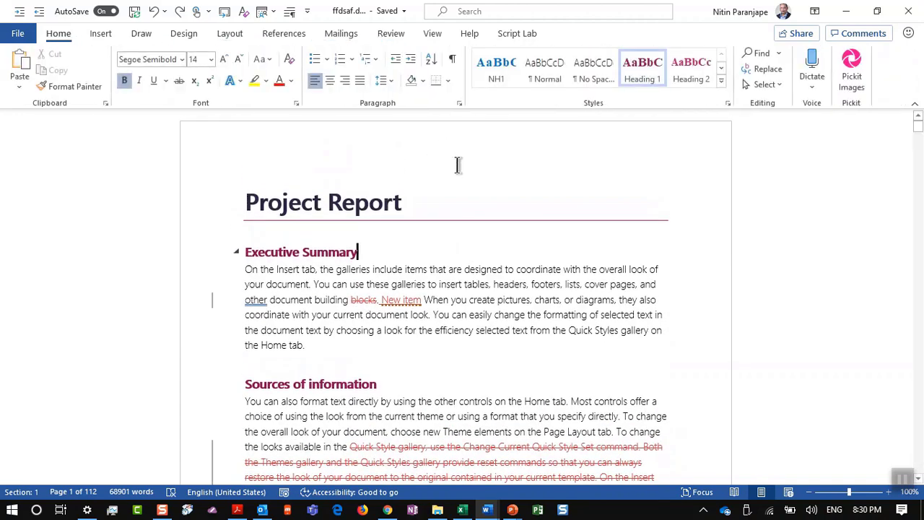
{"action": "left_click", "coordinate": [284, 35]}
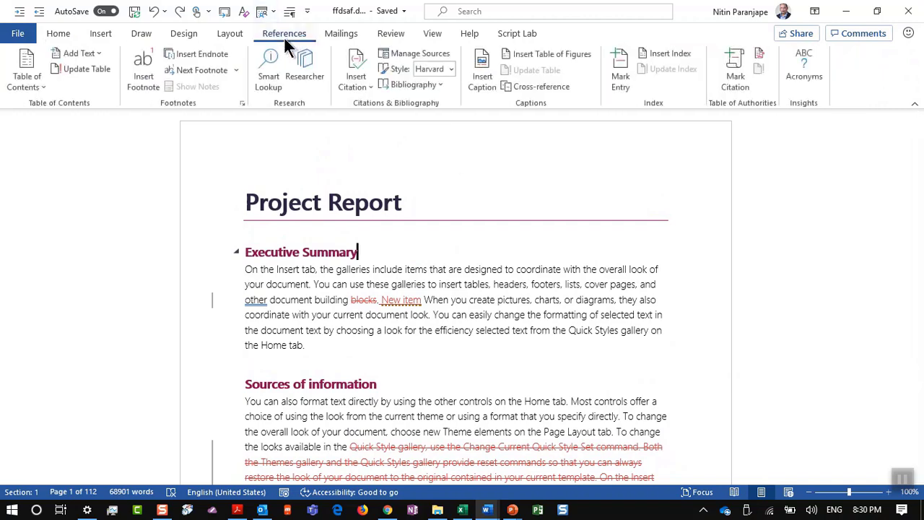
{"action": "left_click", "coordinate": [393, 35]}
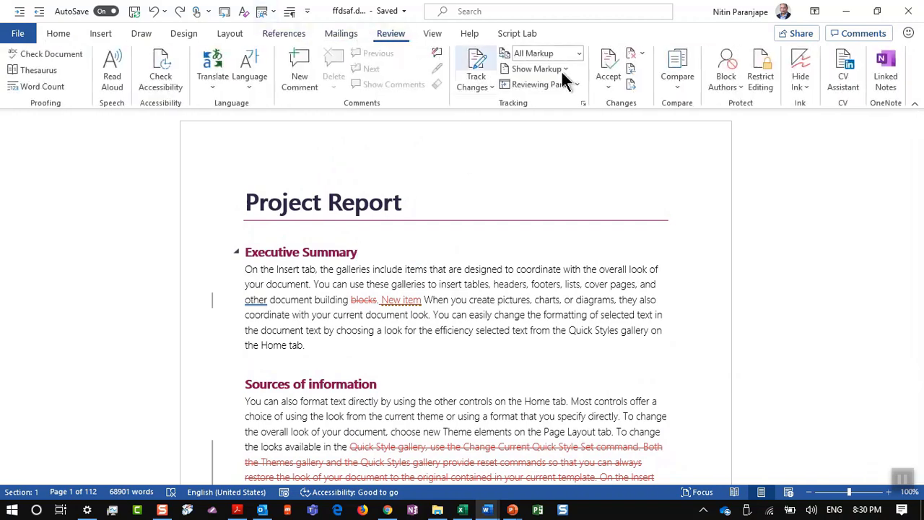
{"action": "left_click", "coordinate": [605, 69]}
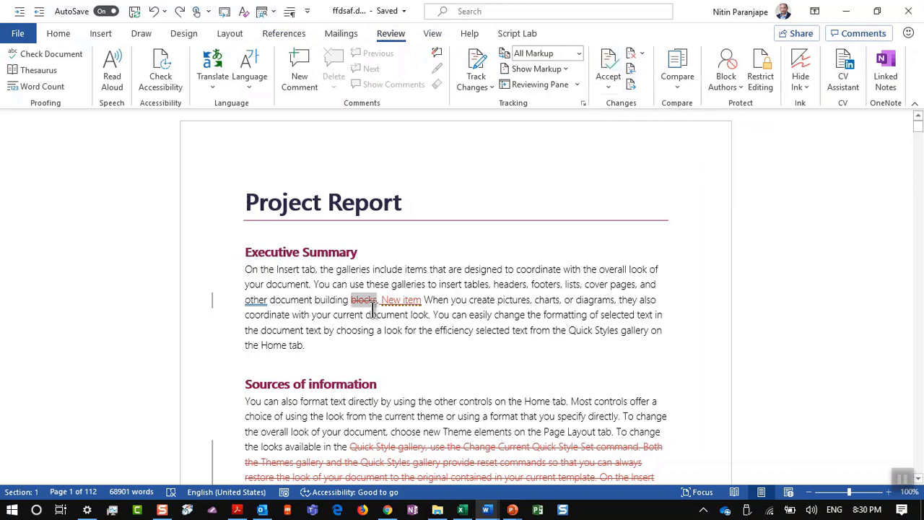
{"action": "left_click", "coordinate": [606, 65]}
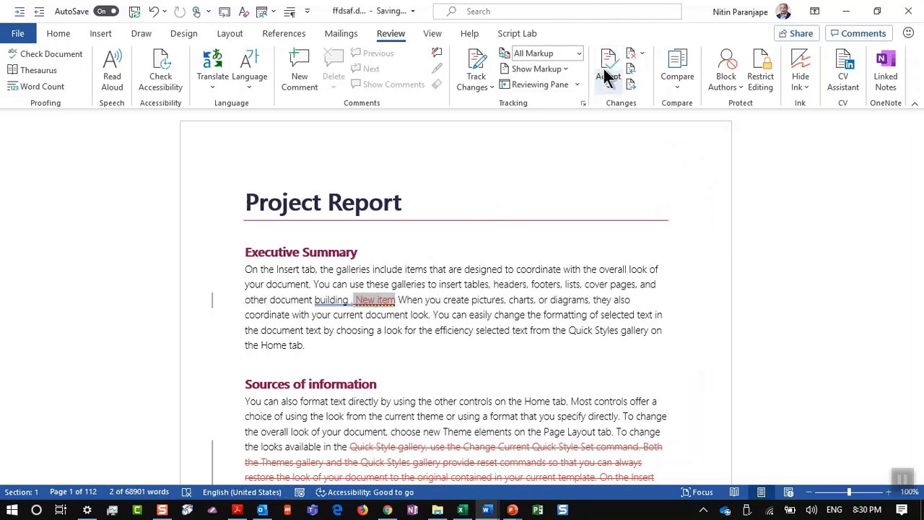
{"action": "left_click", "coordinate": [605, 69]}
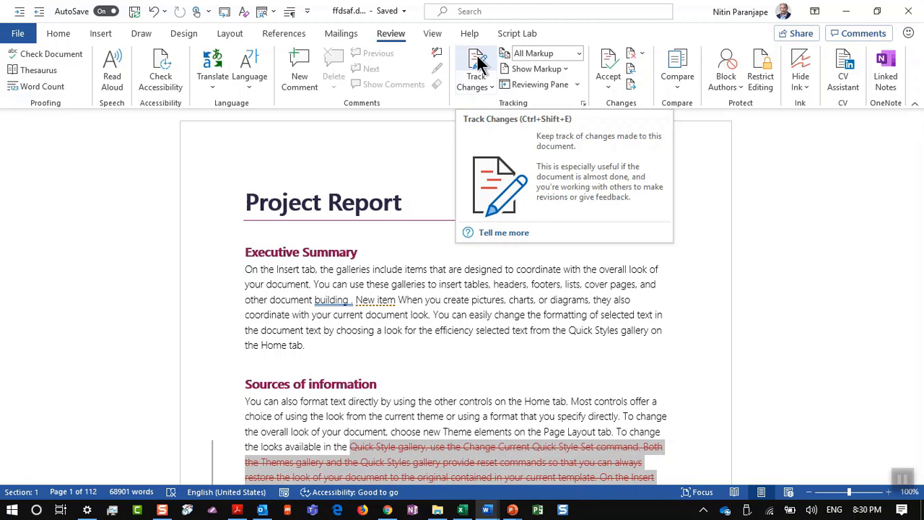
- Lock Tracking with a password, then add tracked test text 'fadsfdsf' after 'Home tab.'
{"action": "left_click", "coordinate": [495, 358]}
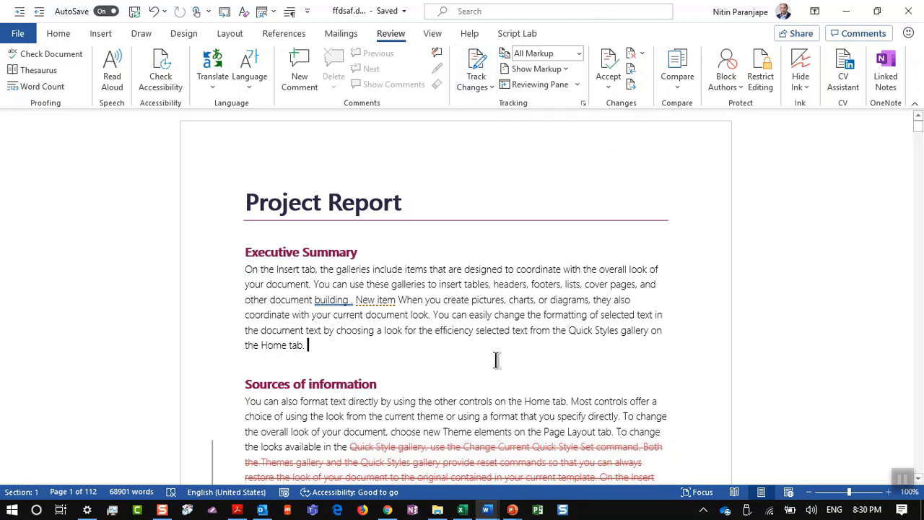
{"action": "left_click", "coordinate": [473, 84]}
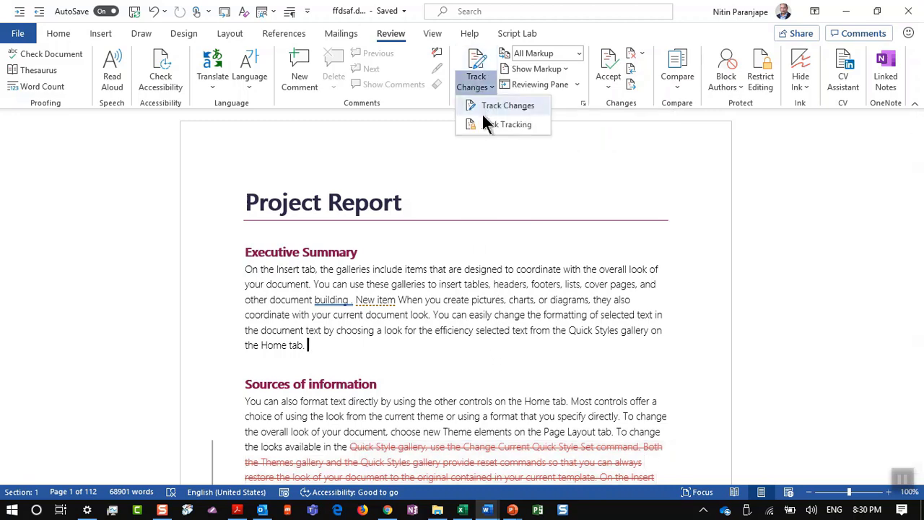
{"action": "left_click", "coordinate": [489, 127]}
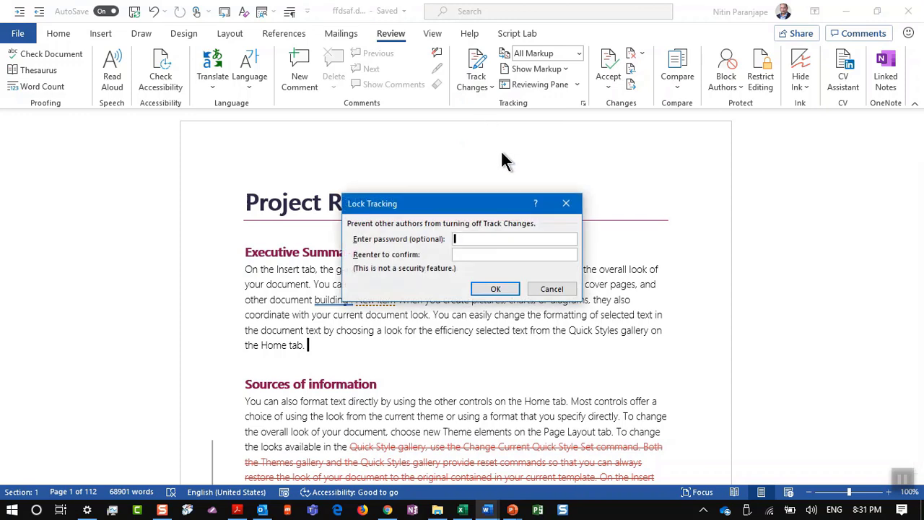
{"action": "type", "text": "1"}
{"action": "key", "text": "Tab"}
{"action": "type", "text": "1"}
{"action": "key", "text": "Return"}
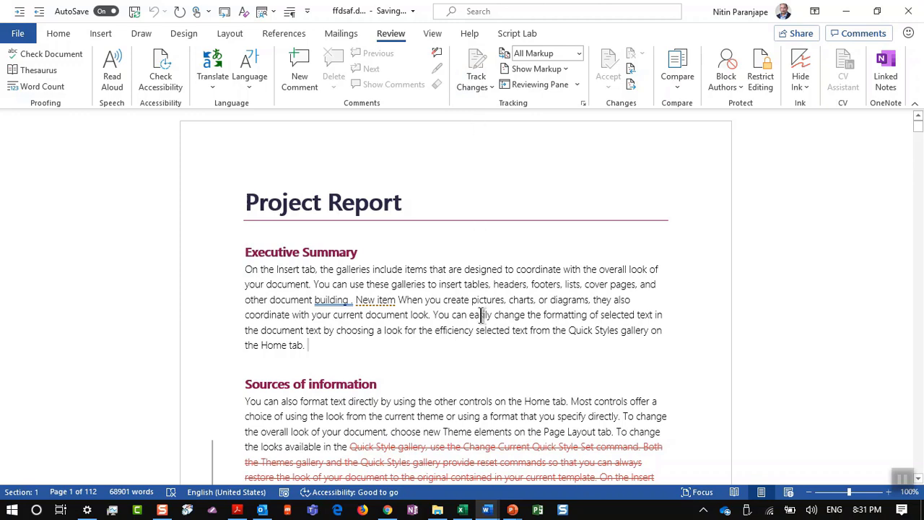
{"action": "type", "text": "fadsfdsf"}
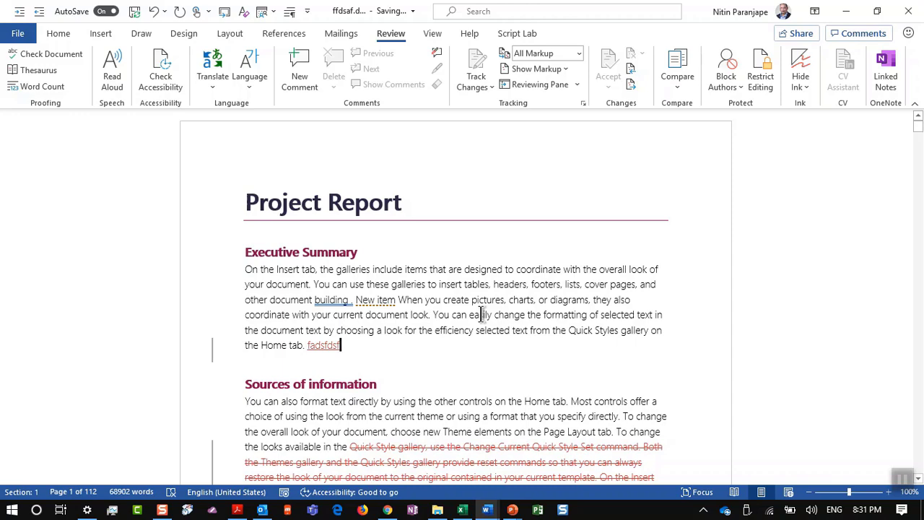
{"action": "key", "text": "alt+Tab"}
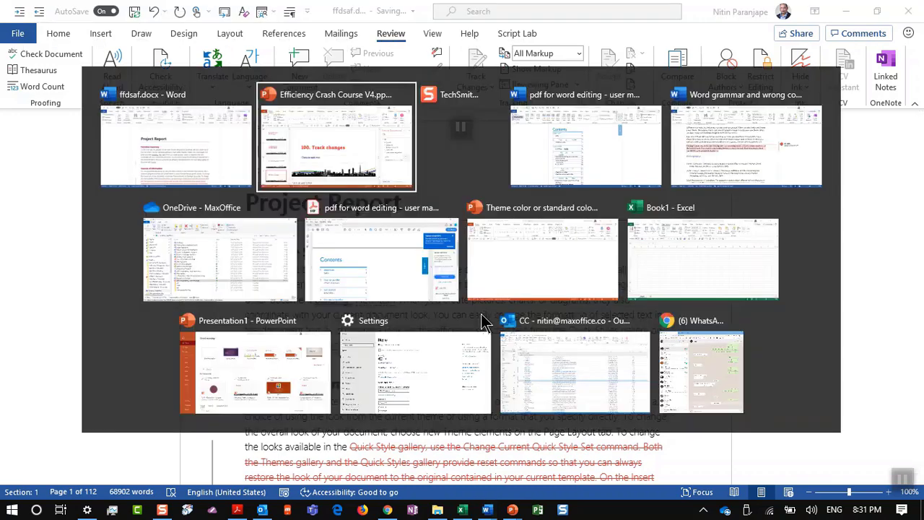
- Select slide 164 in the slide panel, then preview the open Word windows
{"action": "scroll", "coordinate": [128, 391], "scroll_direction": "down", "scroll_amount": 3}
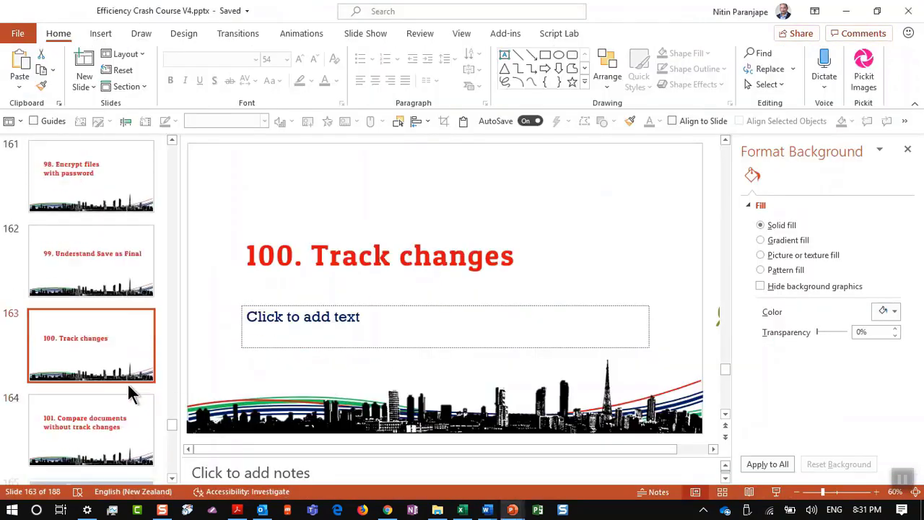
{"action": "left_click", "coordinate": [127, 393]}
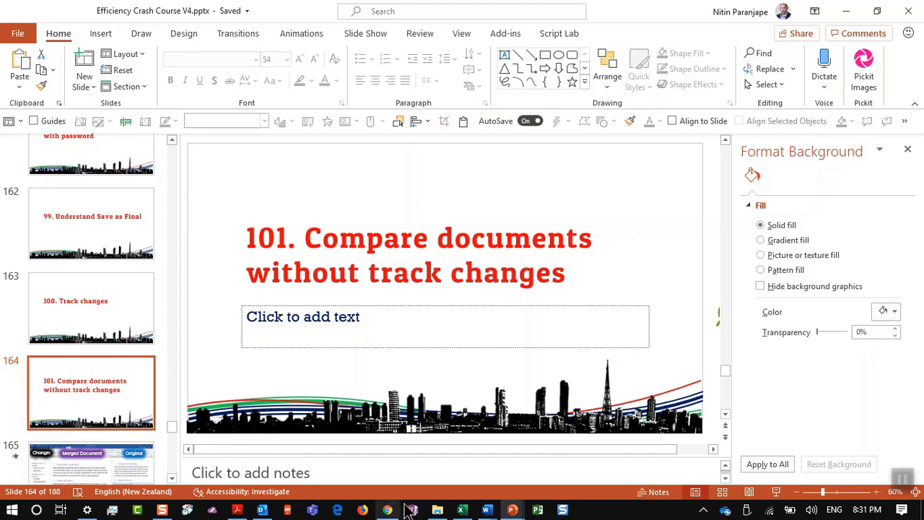
{"action": "left_click", "coordinate": [486, 510]}
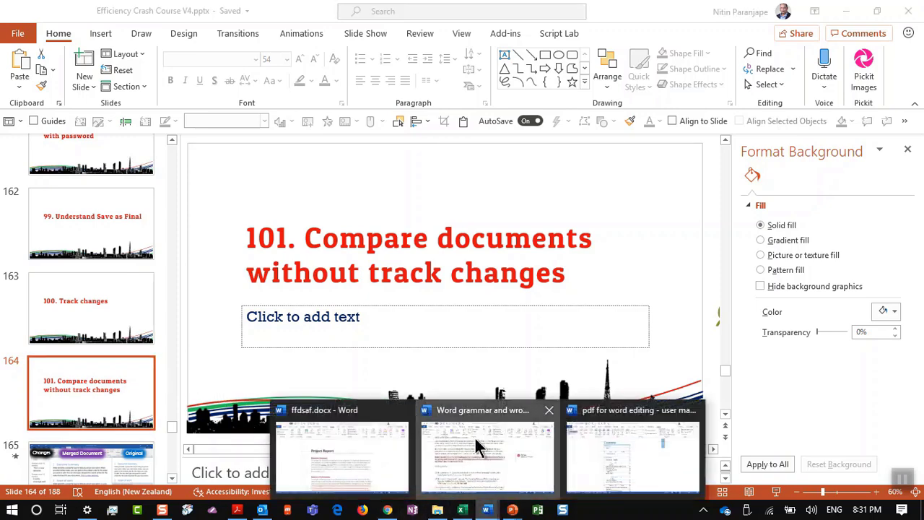
- In a new blank document, open Review > Compare > Compare Documents, cancel it, and return to PowerPoint
{"action": "left_click", "coordinate": [476, 446]}
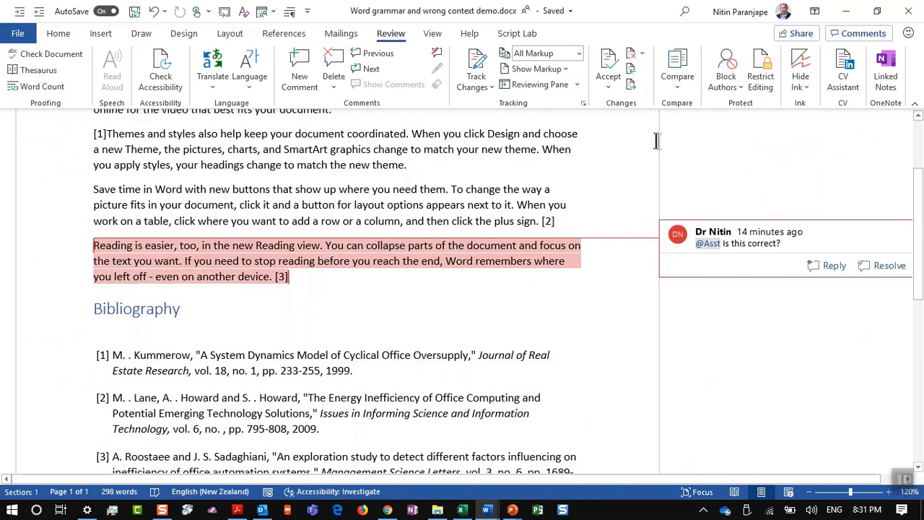
{"action": "key", "text": "ctrl+n"}
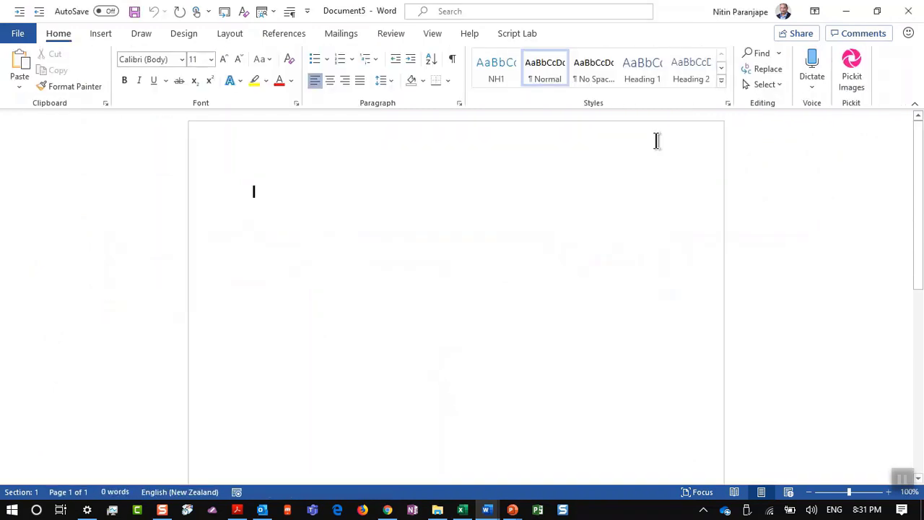
{"action": "left_click", "coordinate": [392, 36]}
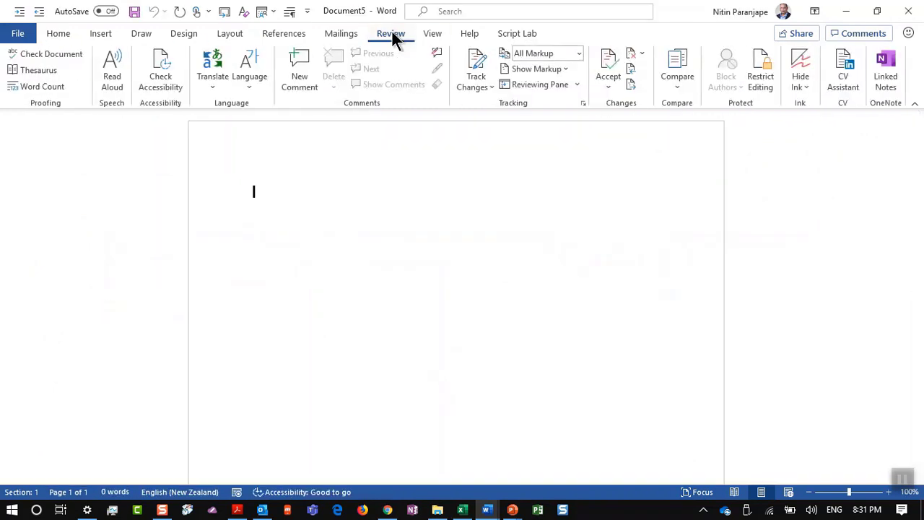
{"action": "left_click", "coordinate": [681, 83]}
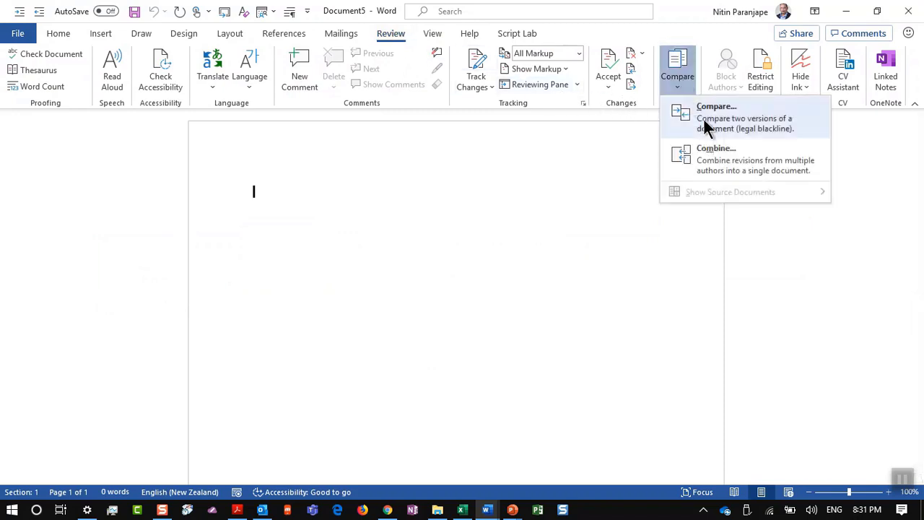
{"action": "left_click", "coordinate": [704, 123]}
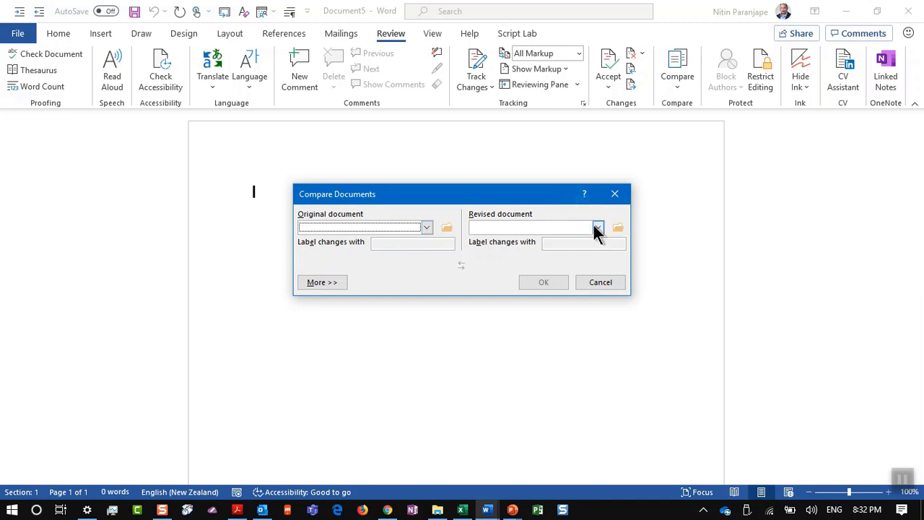
{"action": "key", "text": "Escape"}
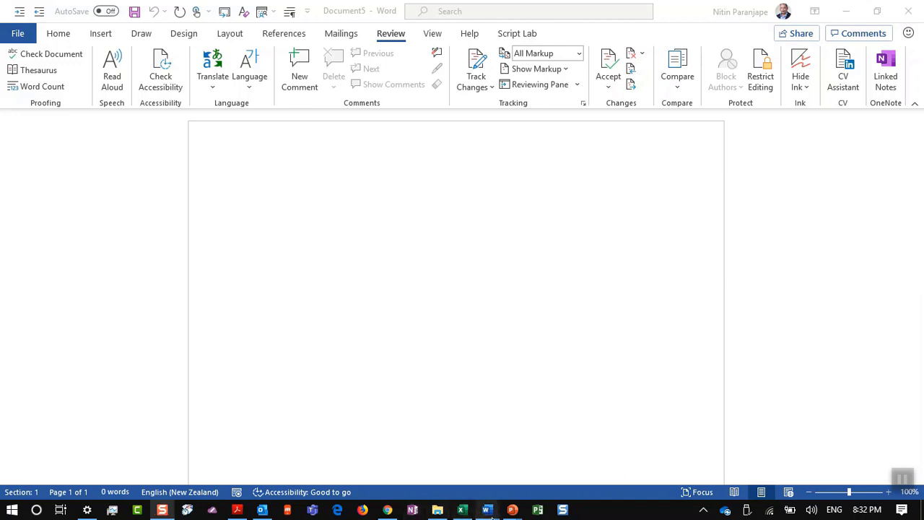
{"action": "mouse_move", "coordinate": [510, 514]}
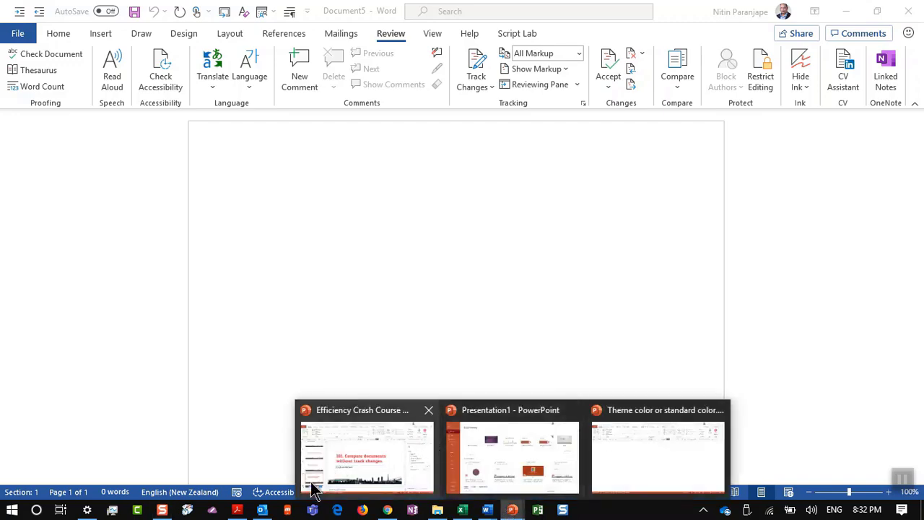
{"action": "left_click", "coordinate": [366, 453]}
{"action": "left_click", "coordinate": [659, 491]}
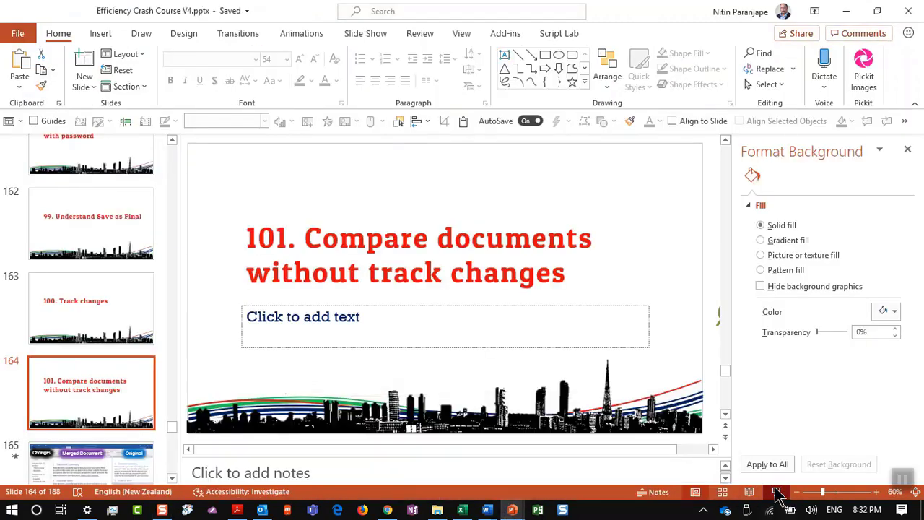
- Run the slide show through slide 165's compare-result screenshot, then return to editing
{"action": "left_click", "coordinate": [776, 491]}
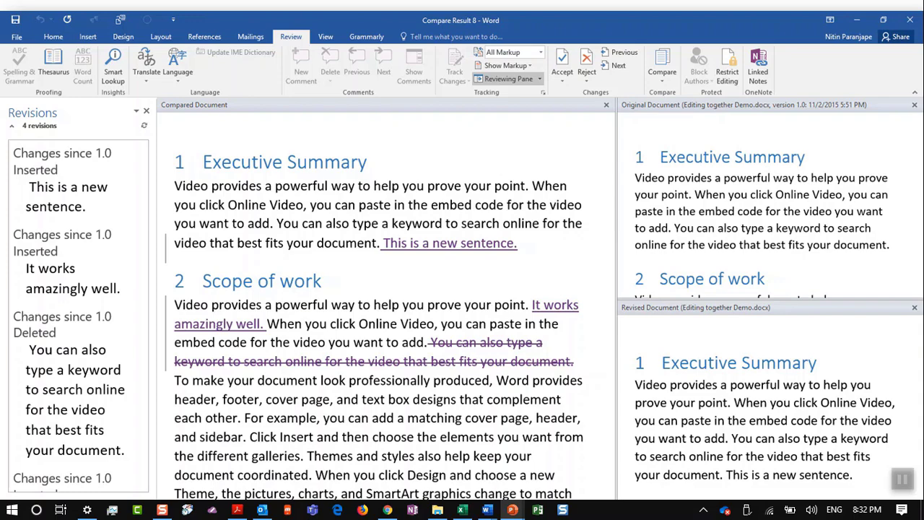
{"action": "key", "text": "alt+Tab"}
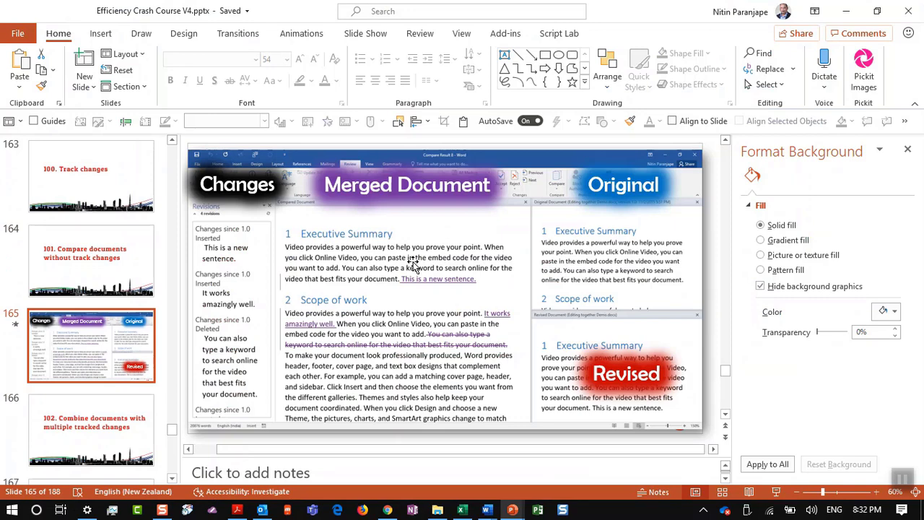
- Start the slide show from slide 166 and advance to 'Two documents with Track Changes'
{"action": "left_click", "coordinate": [123, 448]}
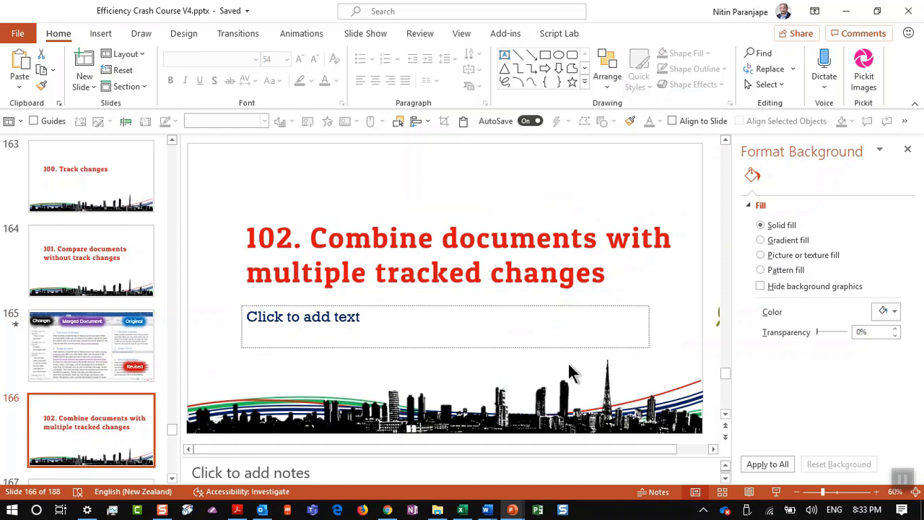
{"action": "left_click", "coordinate": [776, 492]}
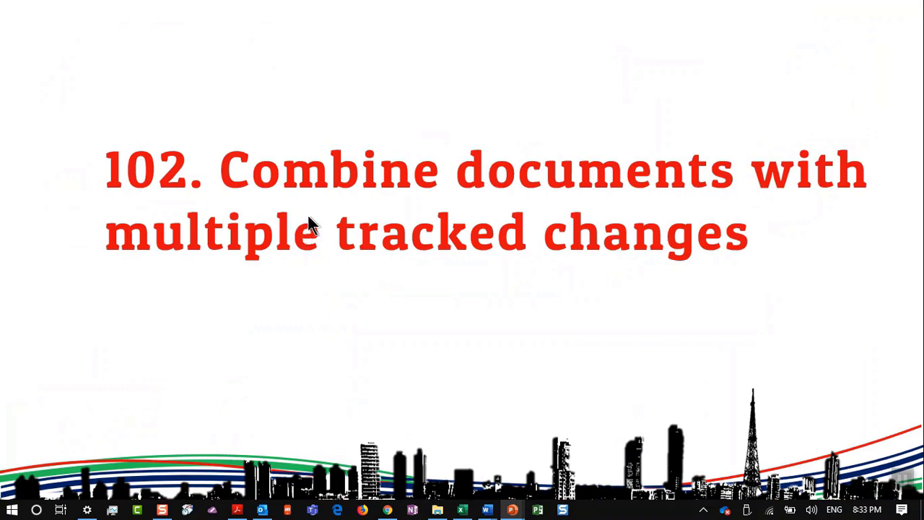
{"action": "left_click", "coordinate": [432, 322]}
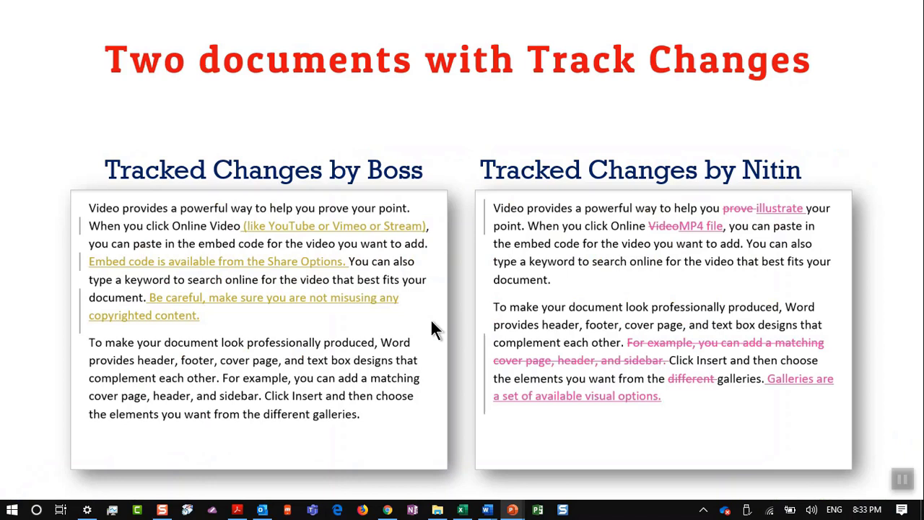